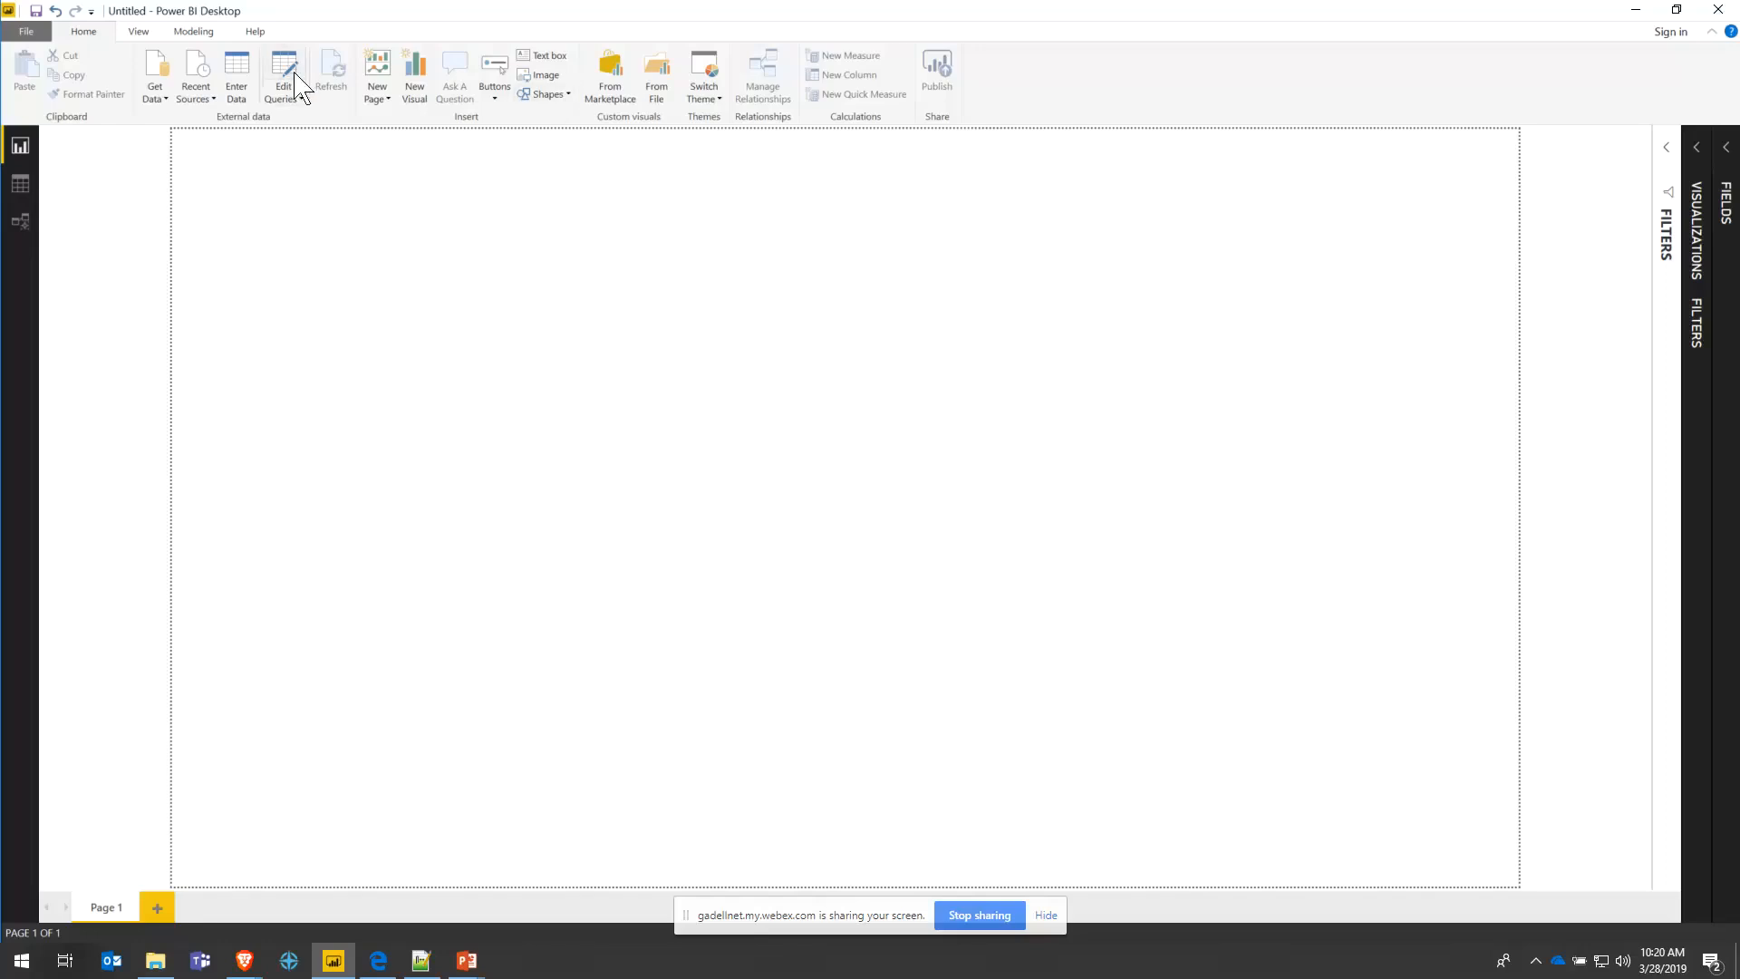
# - Choose the Excel workbook connector from the File category of Get Data's full source list
pyautogui.click(163, 98)
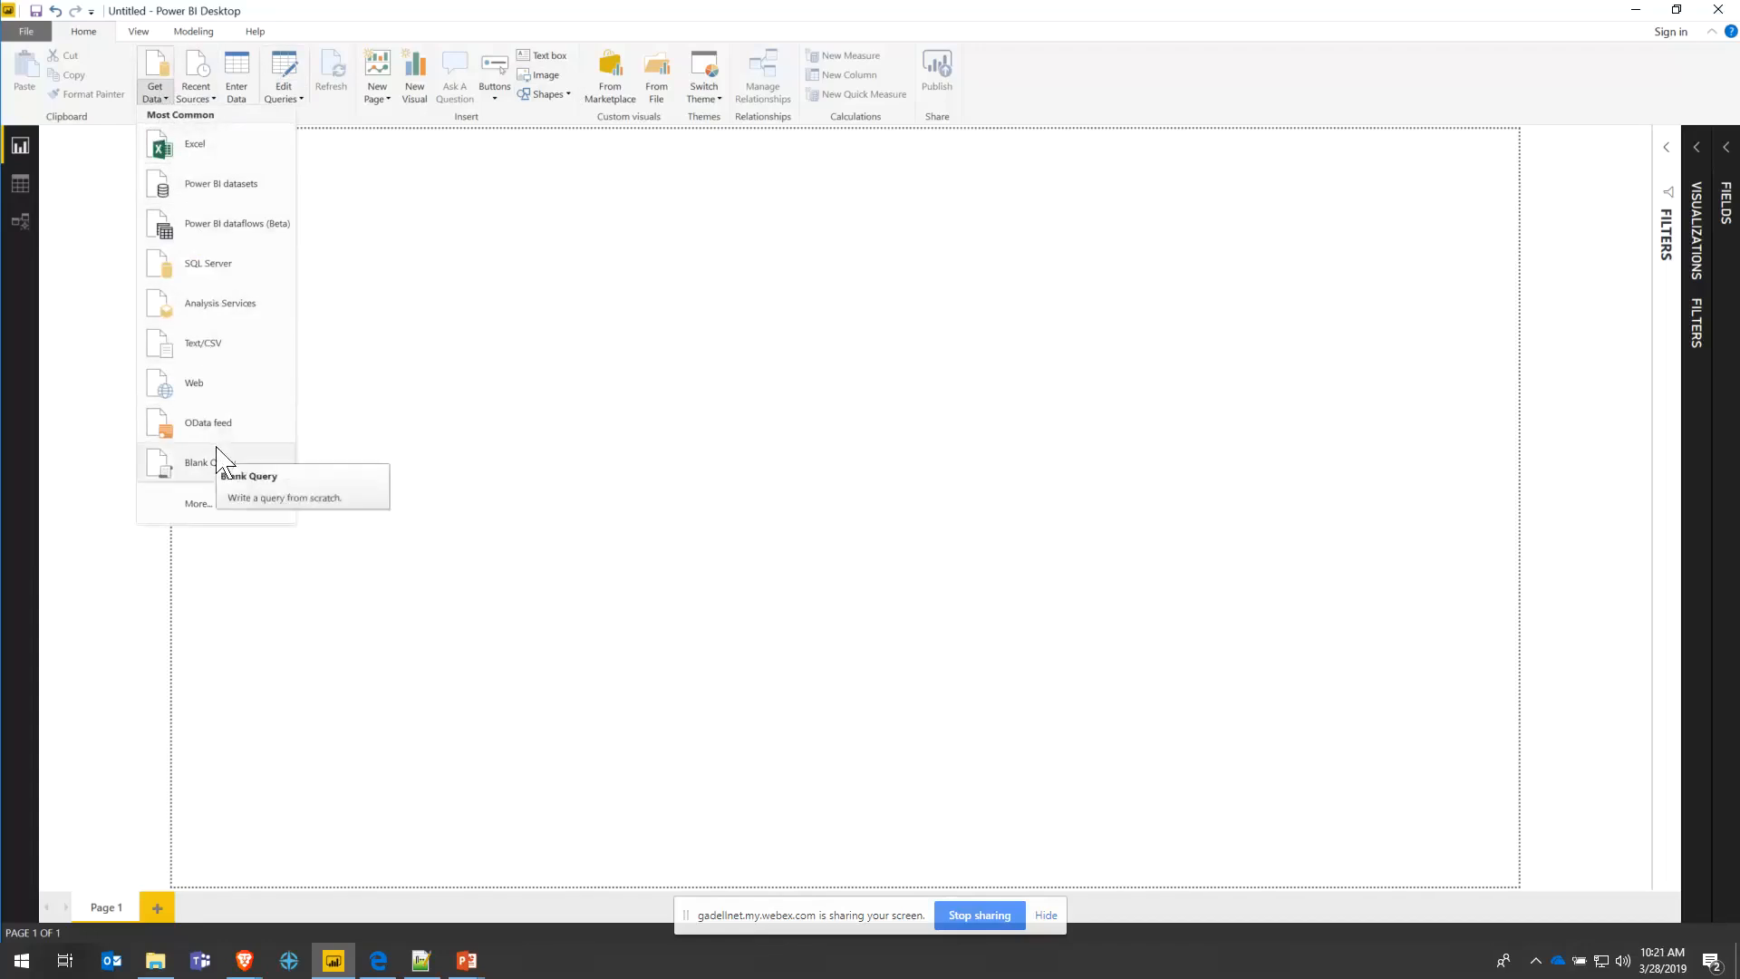
pyautogui.click(217, 504)
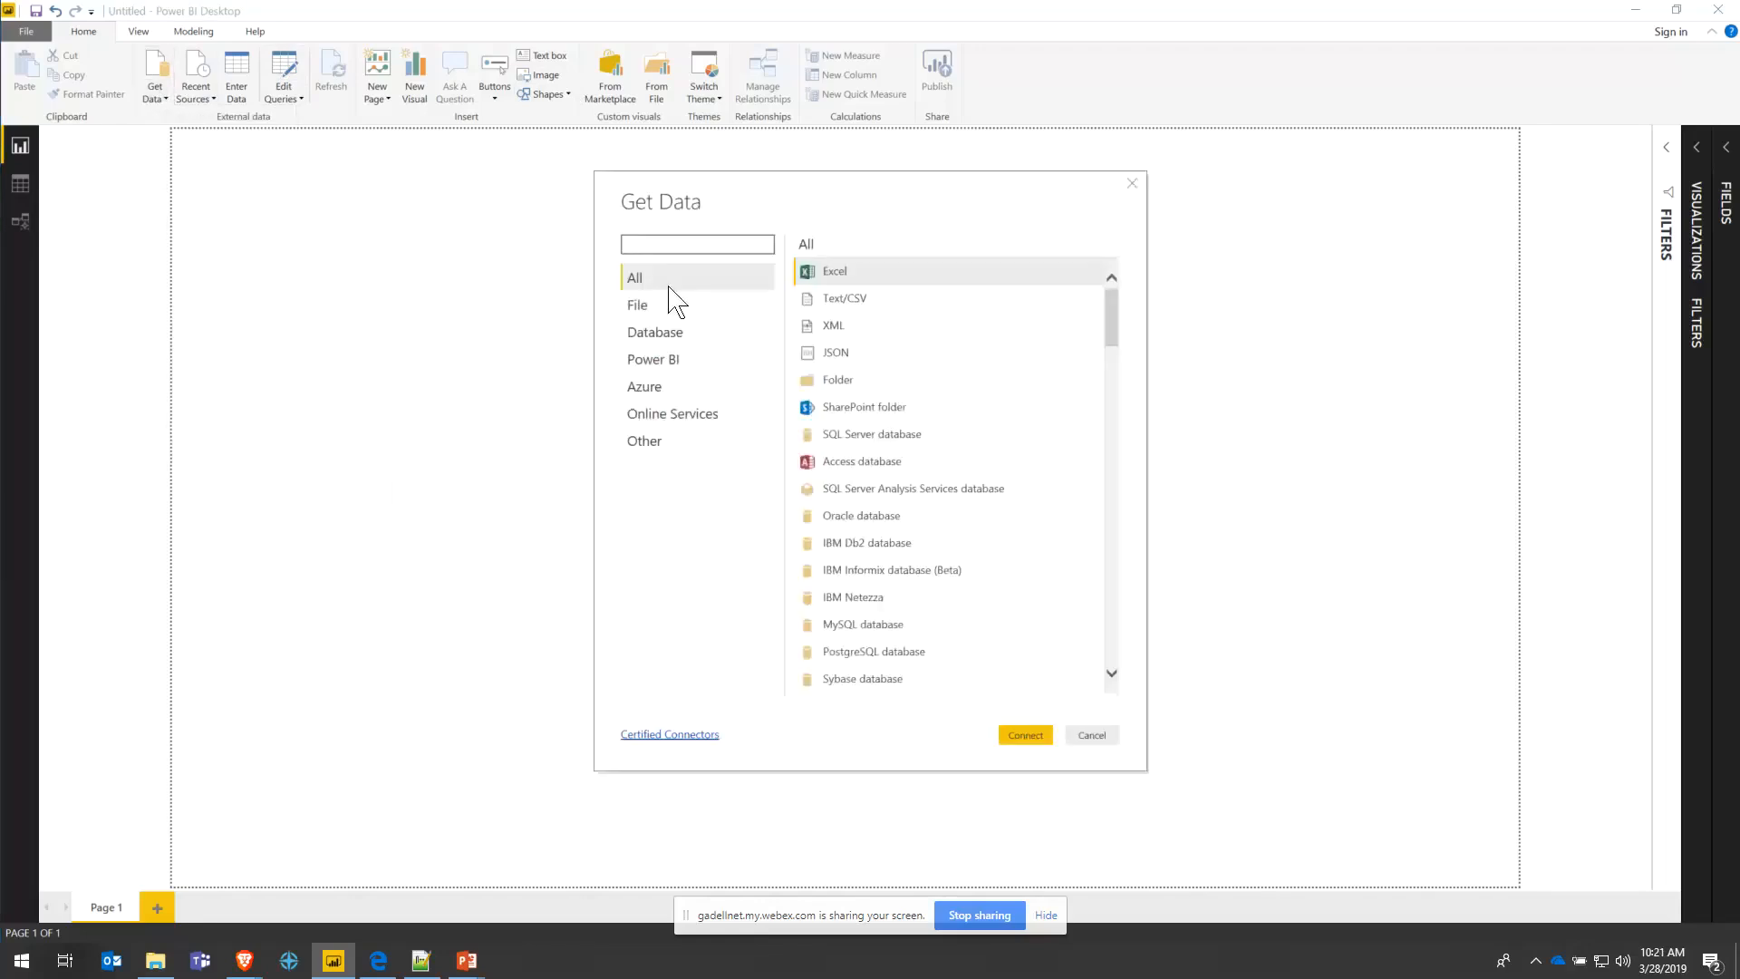
pyautogui.scroll(-8, 861, 380)
pyautogui.scroll(-20, 938, 437)
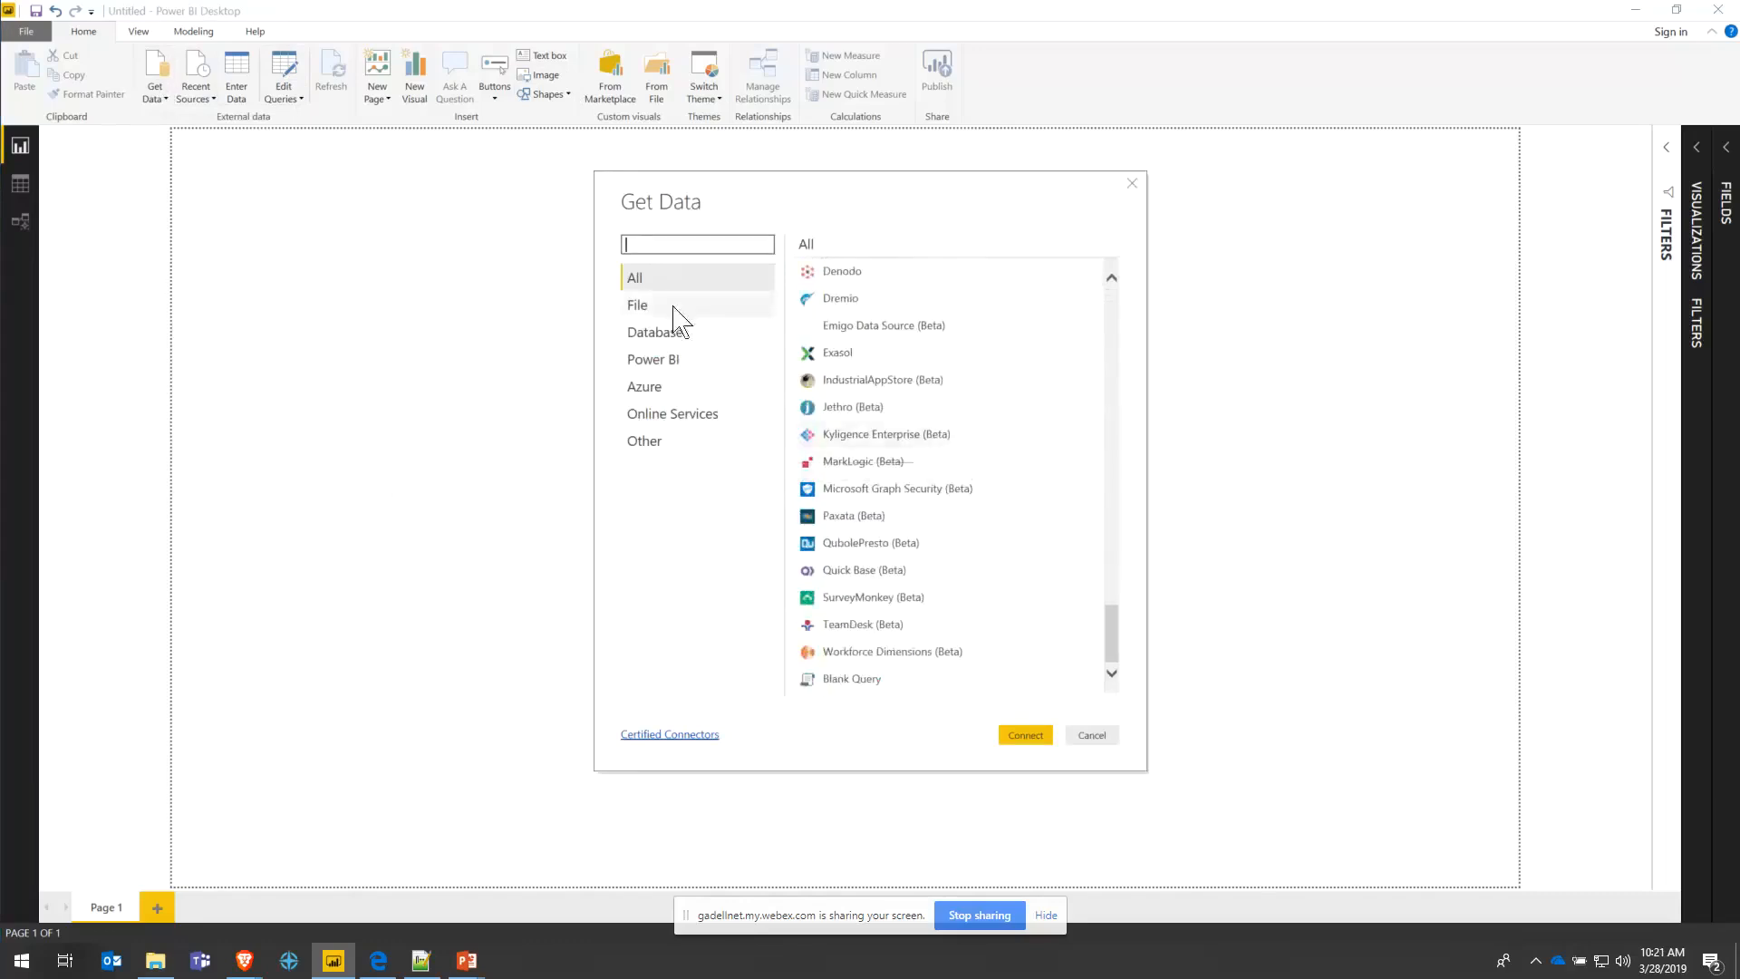
pyautogui.scroll(6, 979, 530)
pyautogui.scroll(5, 978, 530)
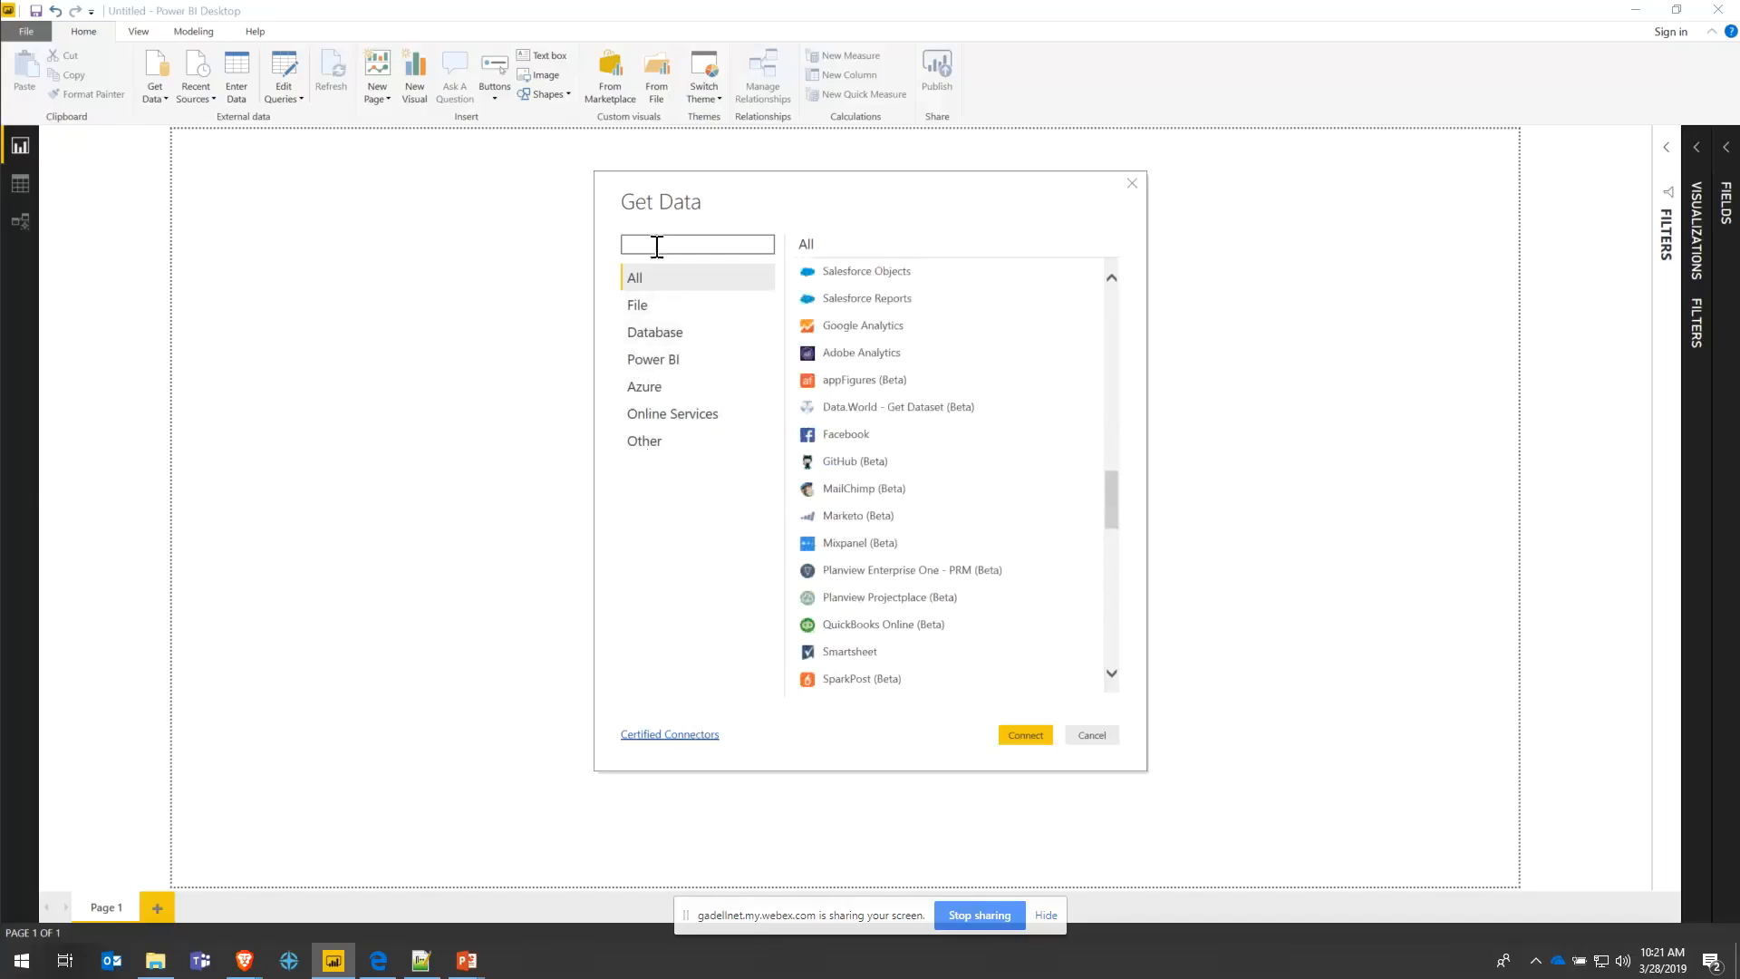
pyautogui.click(639, 308)
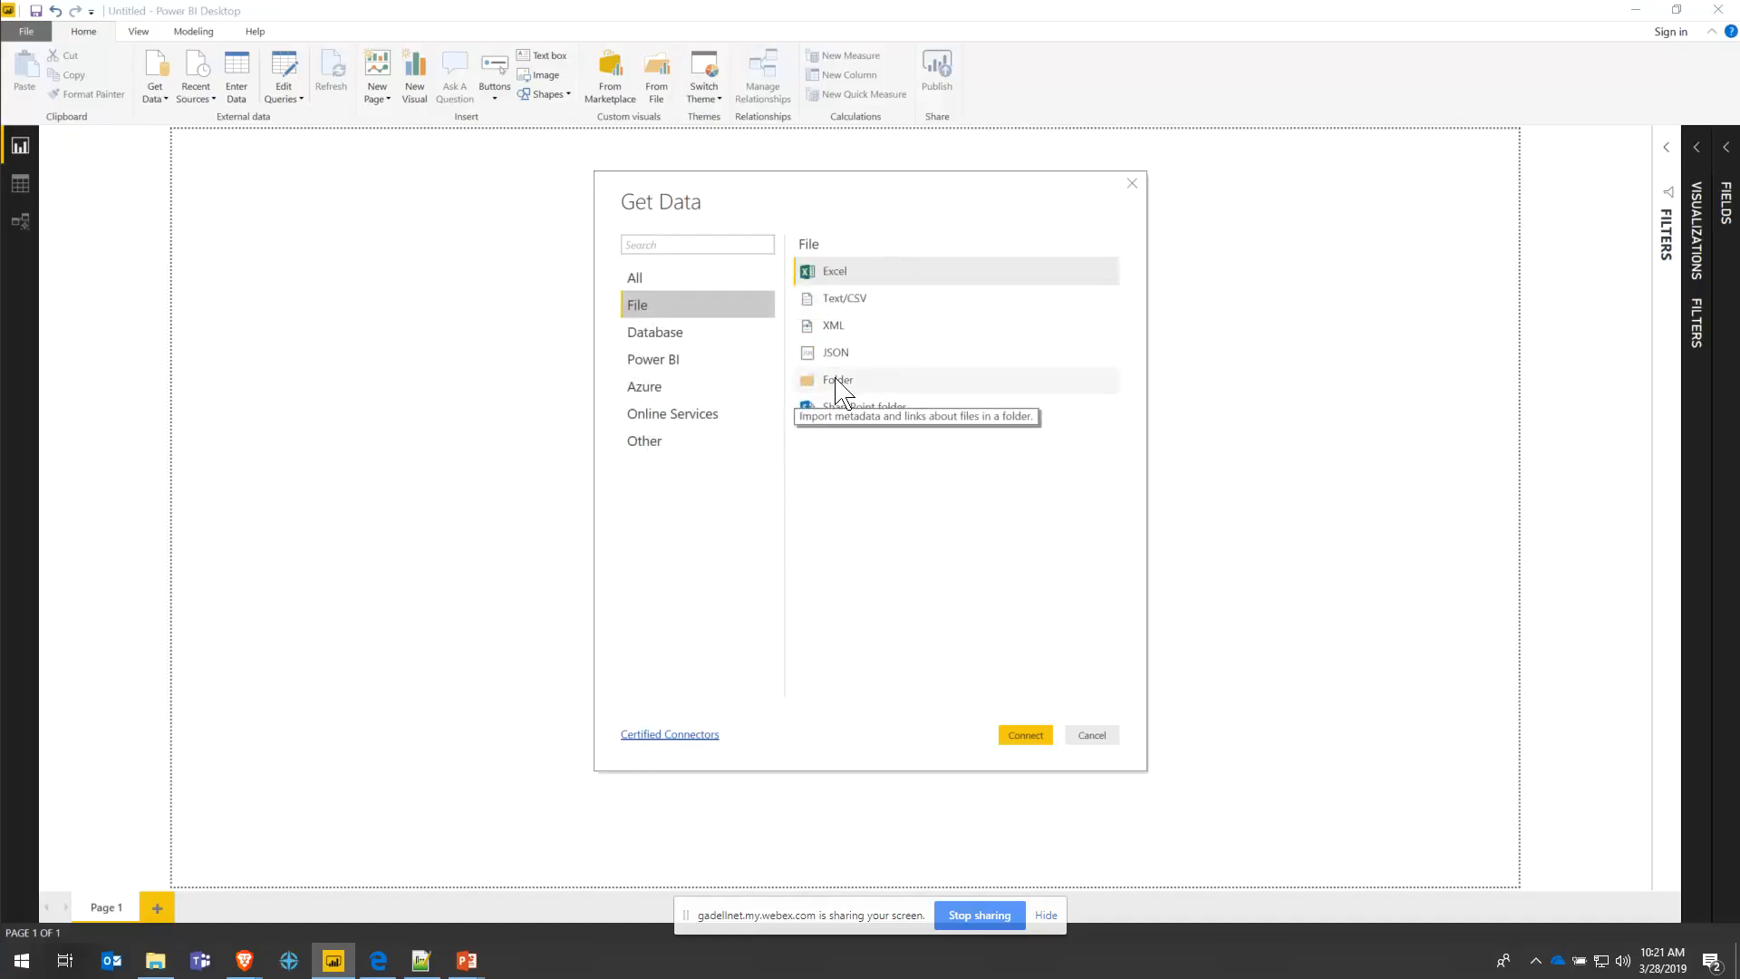
pyautogui.doubleClick(857, 276)
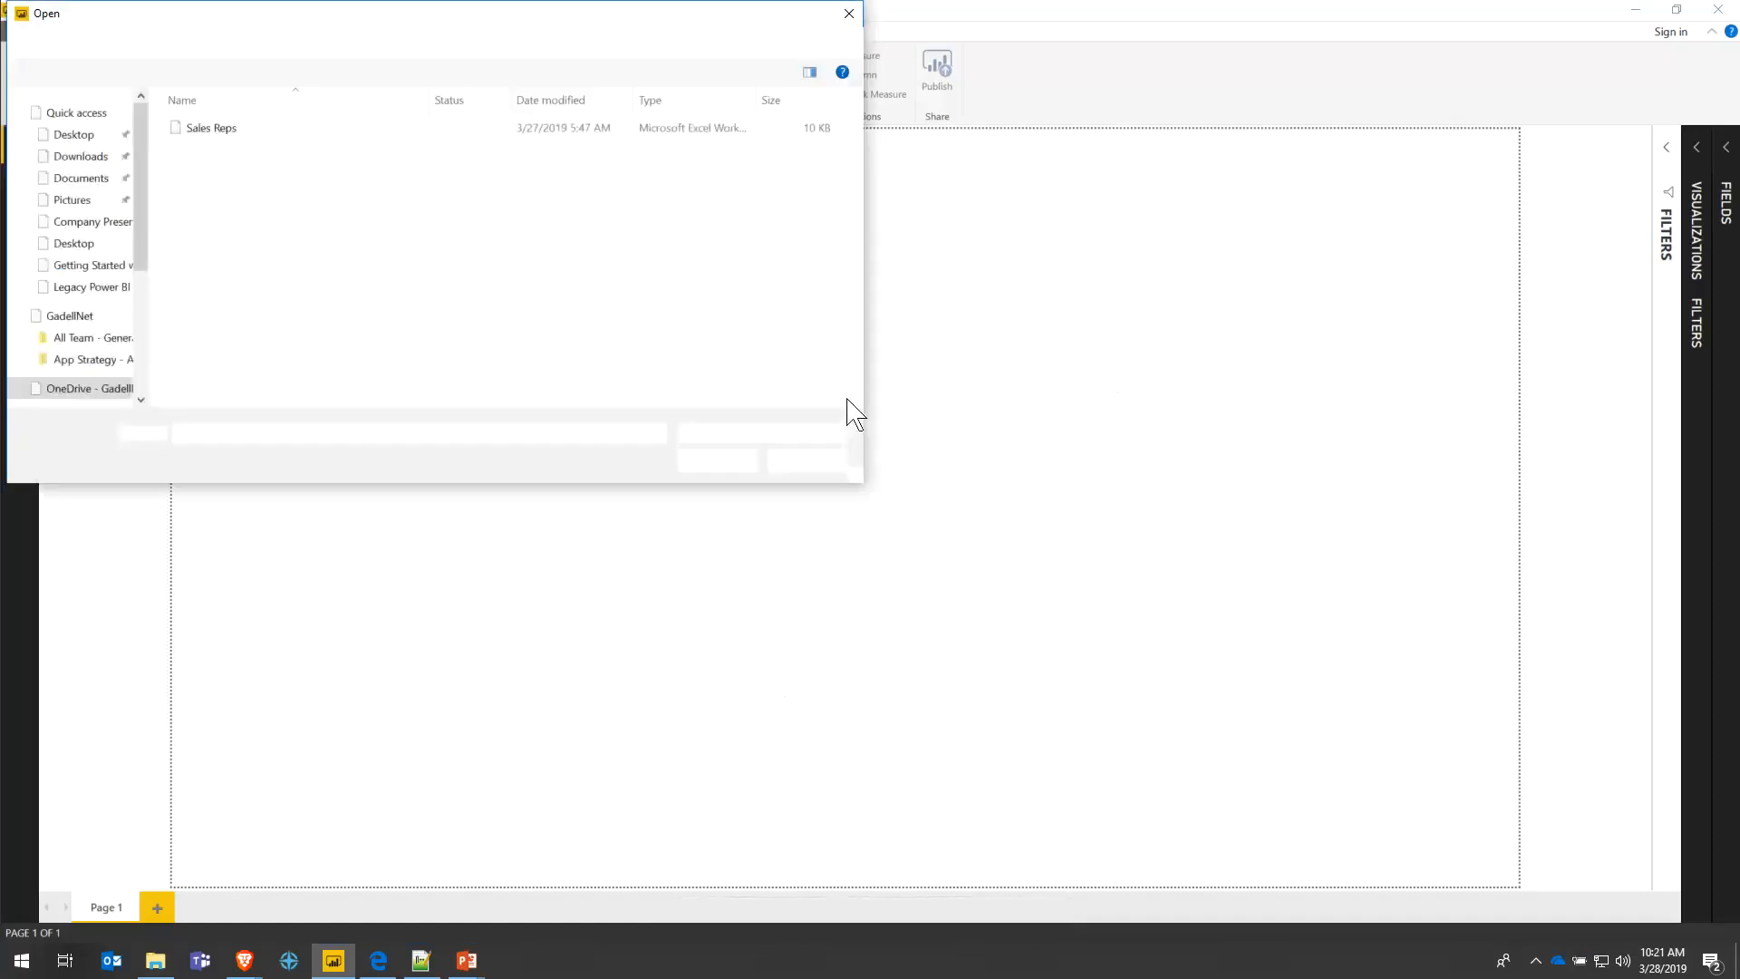
# - Open the Sales Reps workbook from the file dialog
pyautogui.moveTo(456, 32); pyautogui.dragTo(716, 150)
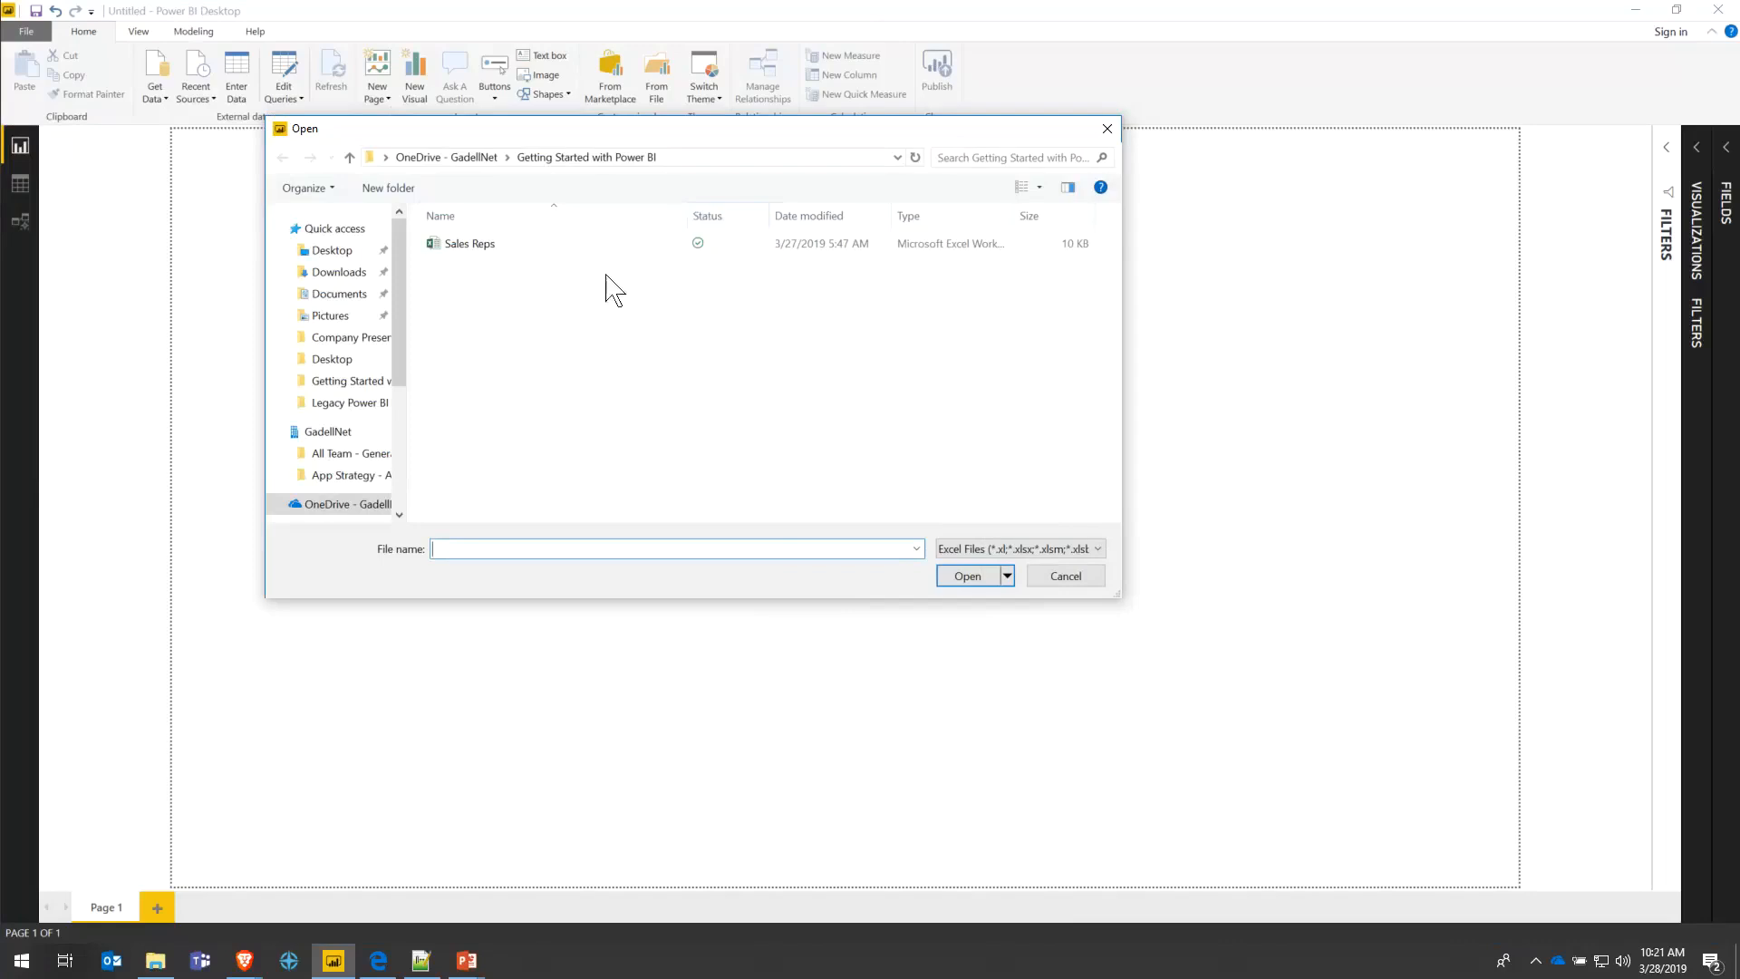
pyautogui.doubleClick(472, 249)
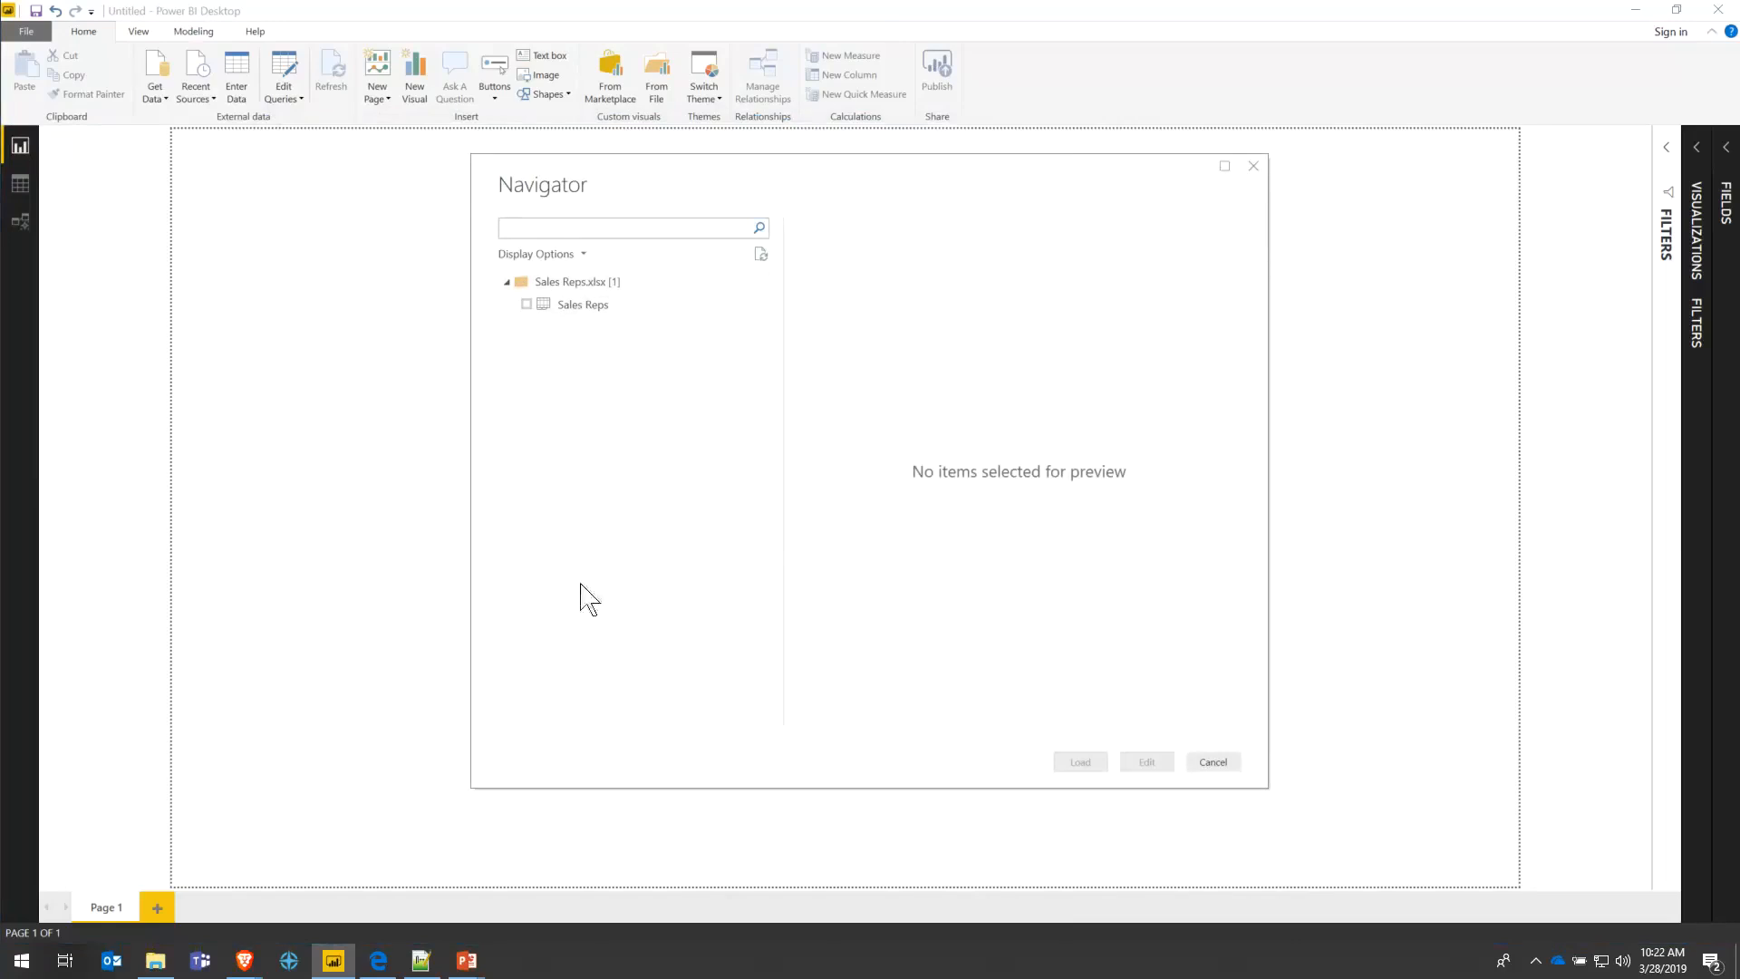
# - Preview, tick and load the Sales Reps sheet, then expand the Fields pane
pyautogui.click(549, 308)
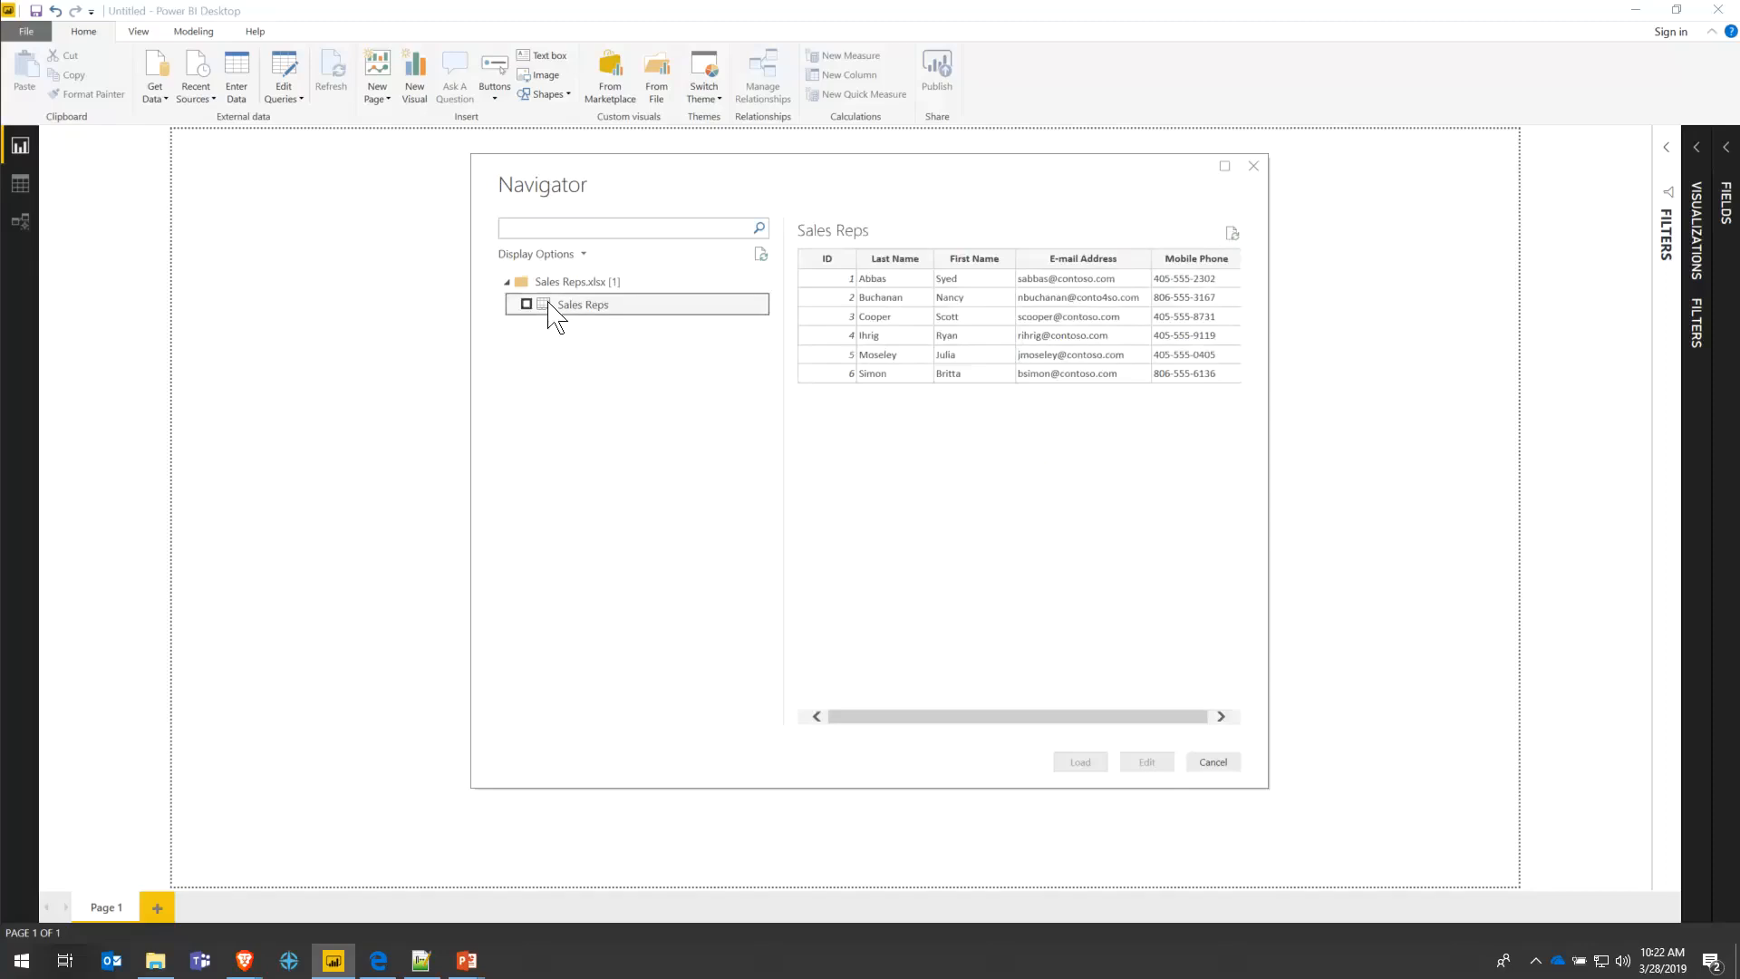
pyautogui.click(882, 719)
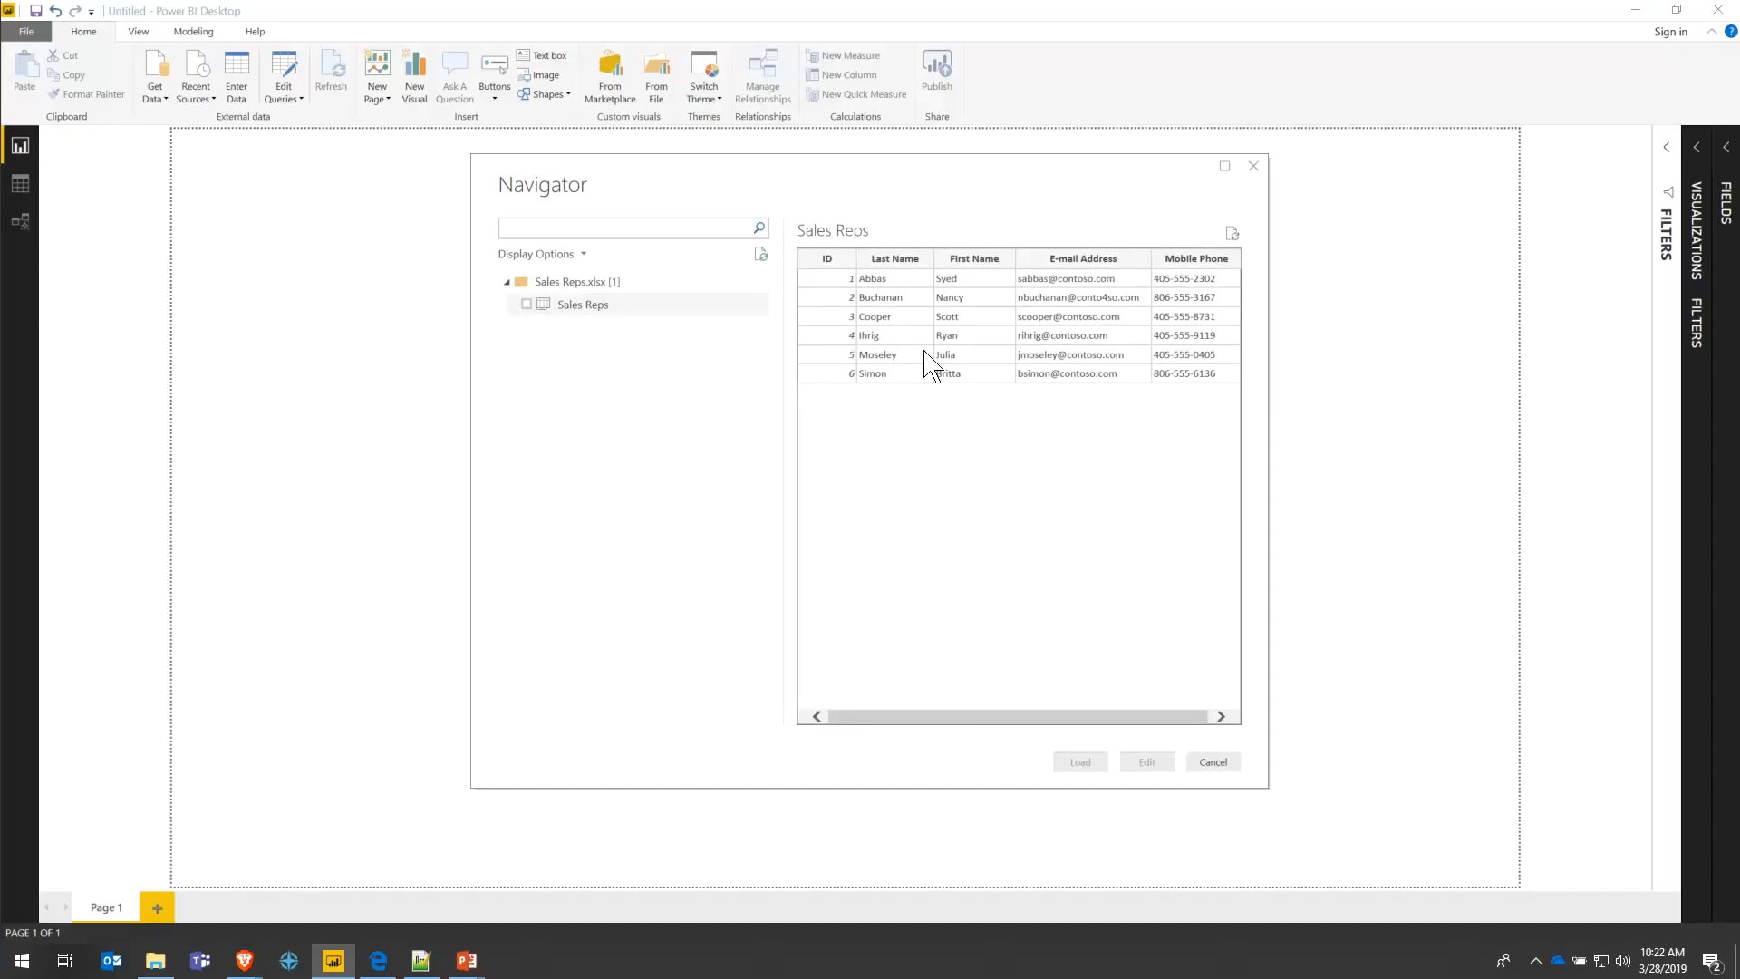
pyautogui.click(527, 305)
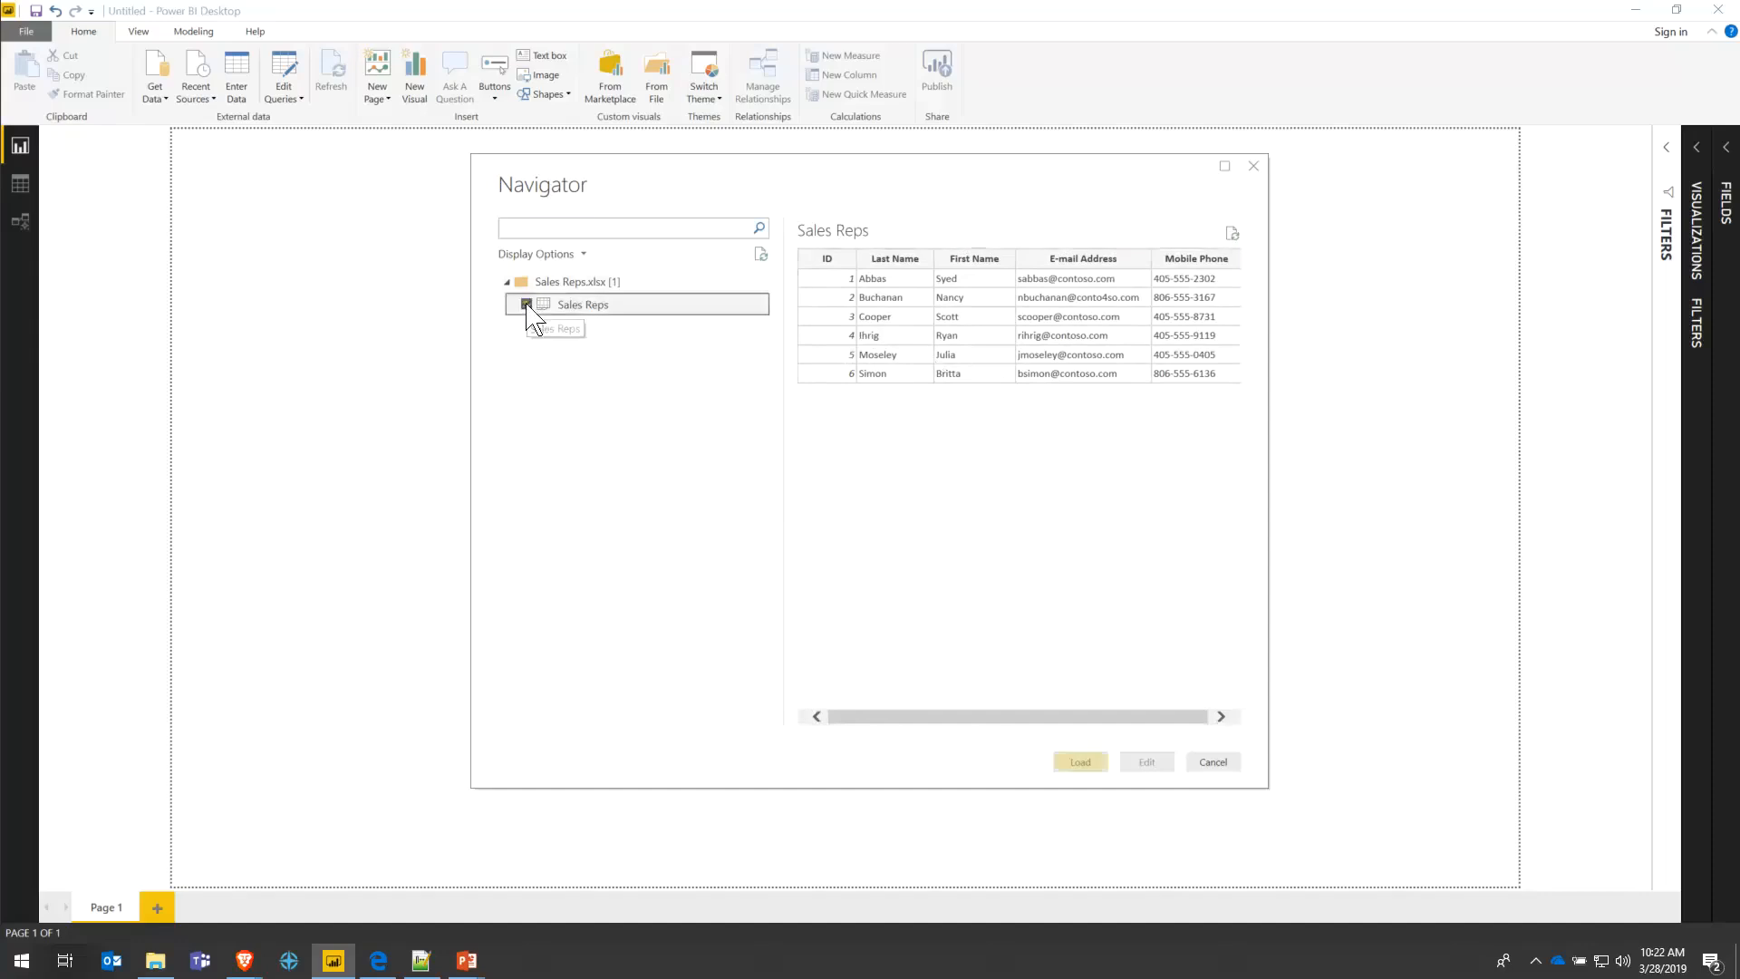
pyautogui.click(1080, 763)
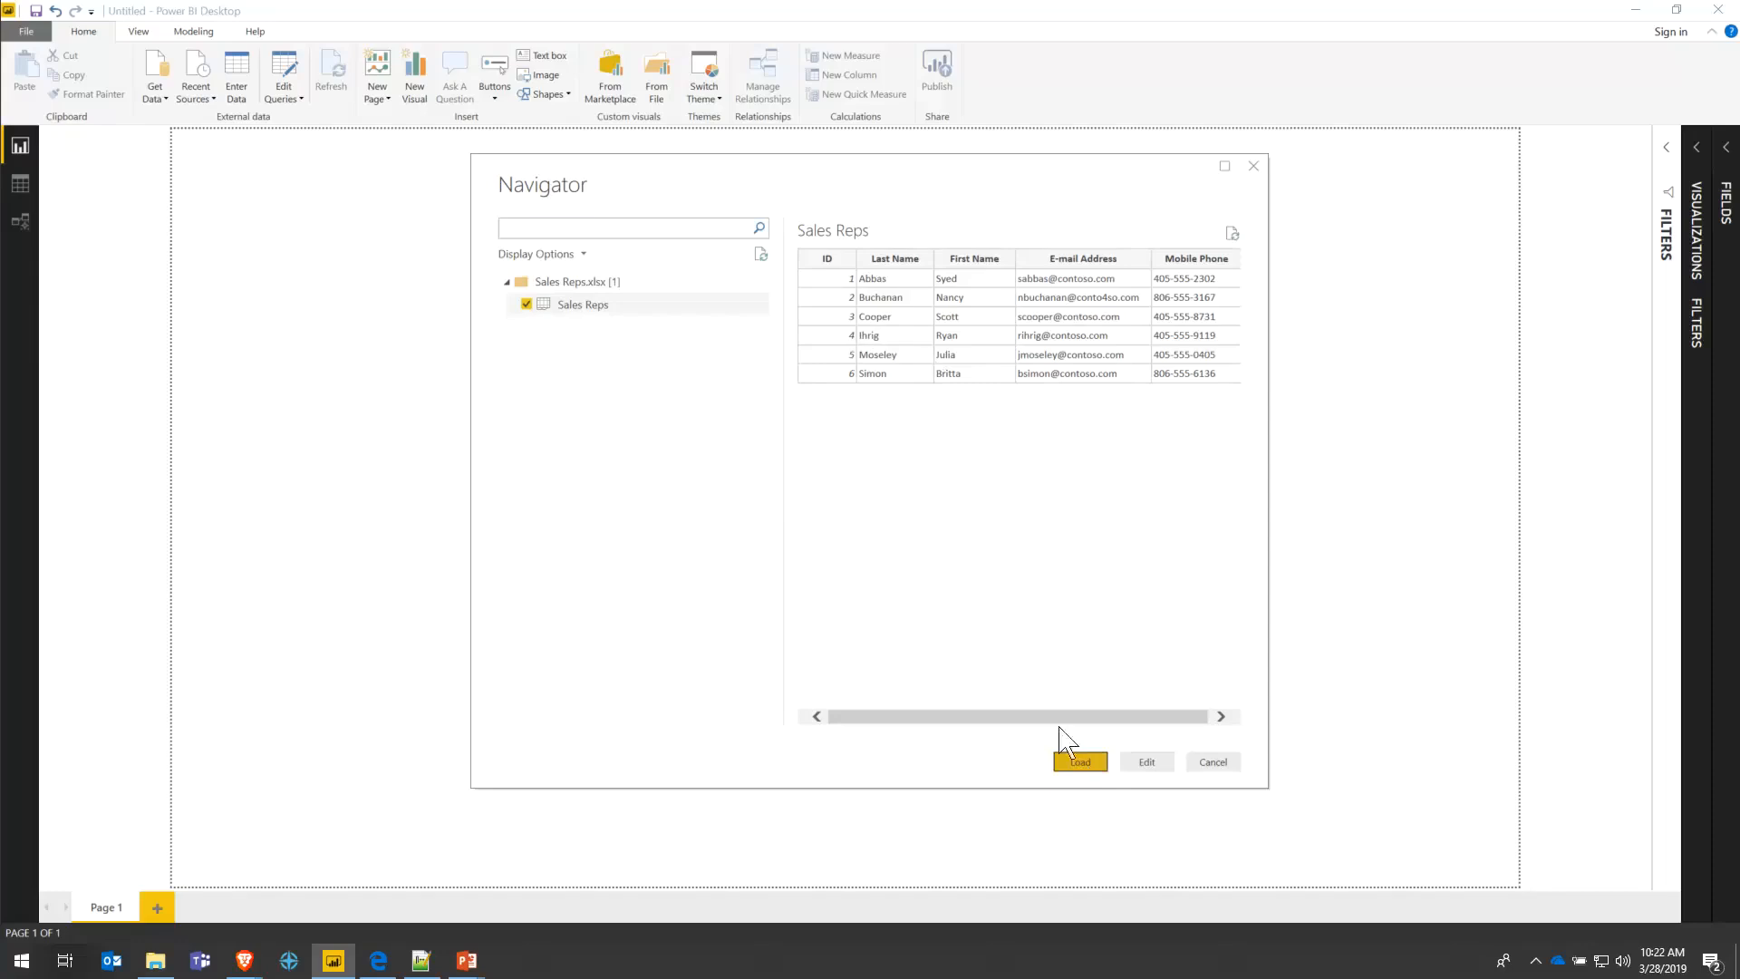
pyautogui.click(1080, 761)
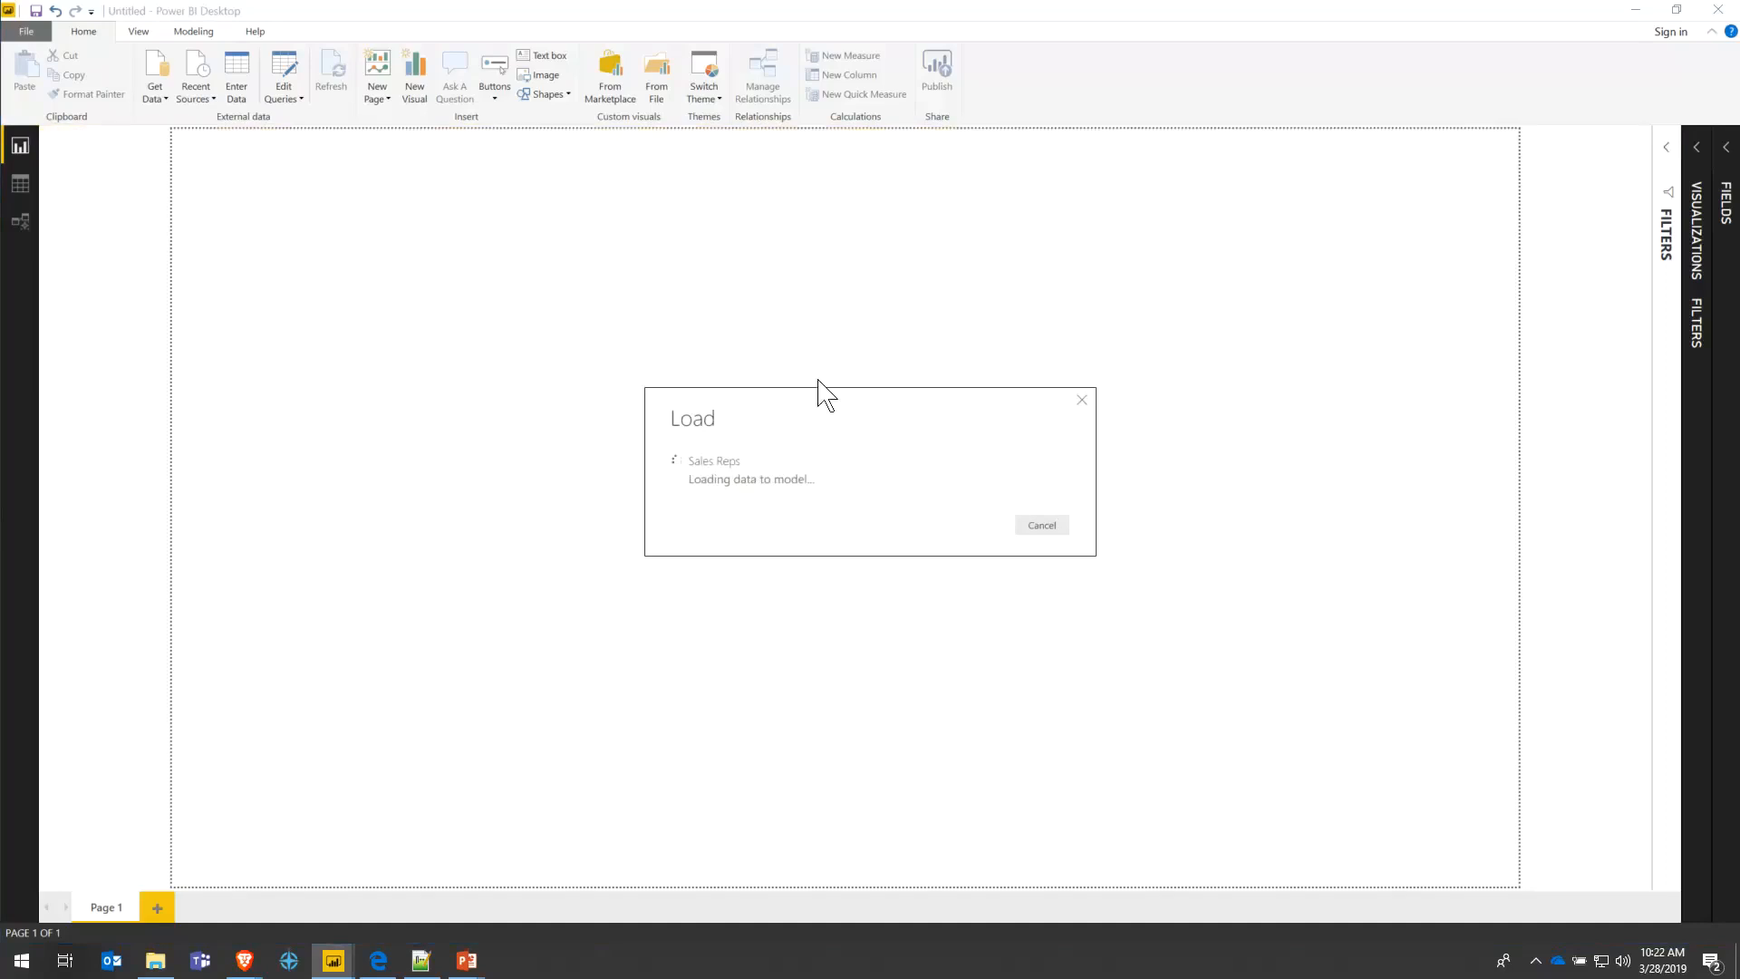
pyautogui.click(1725, 150)
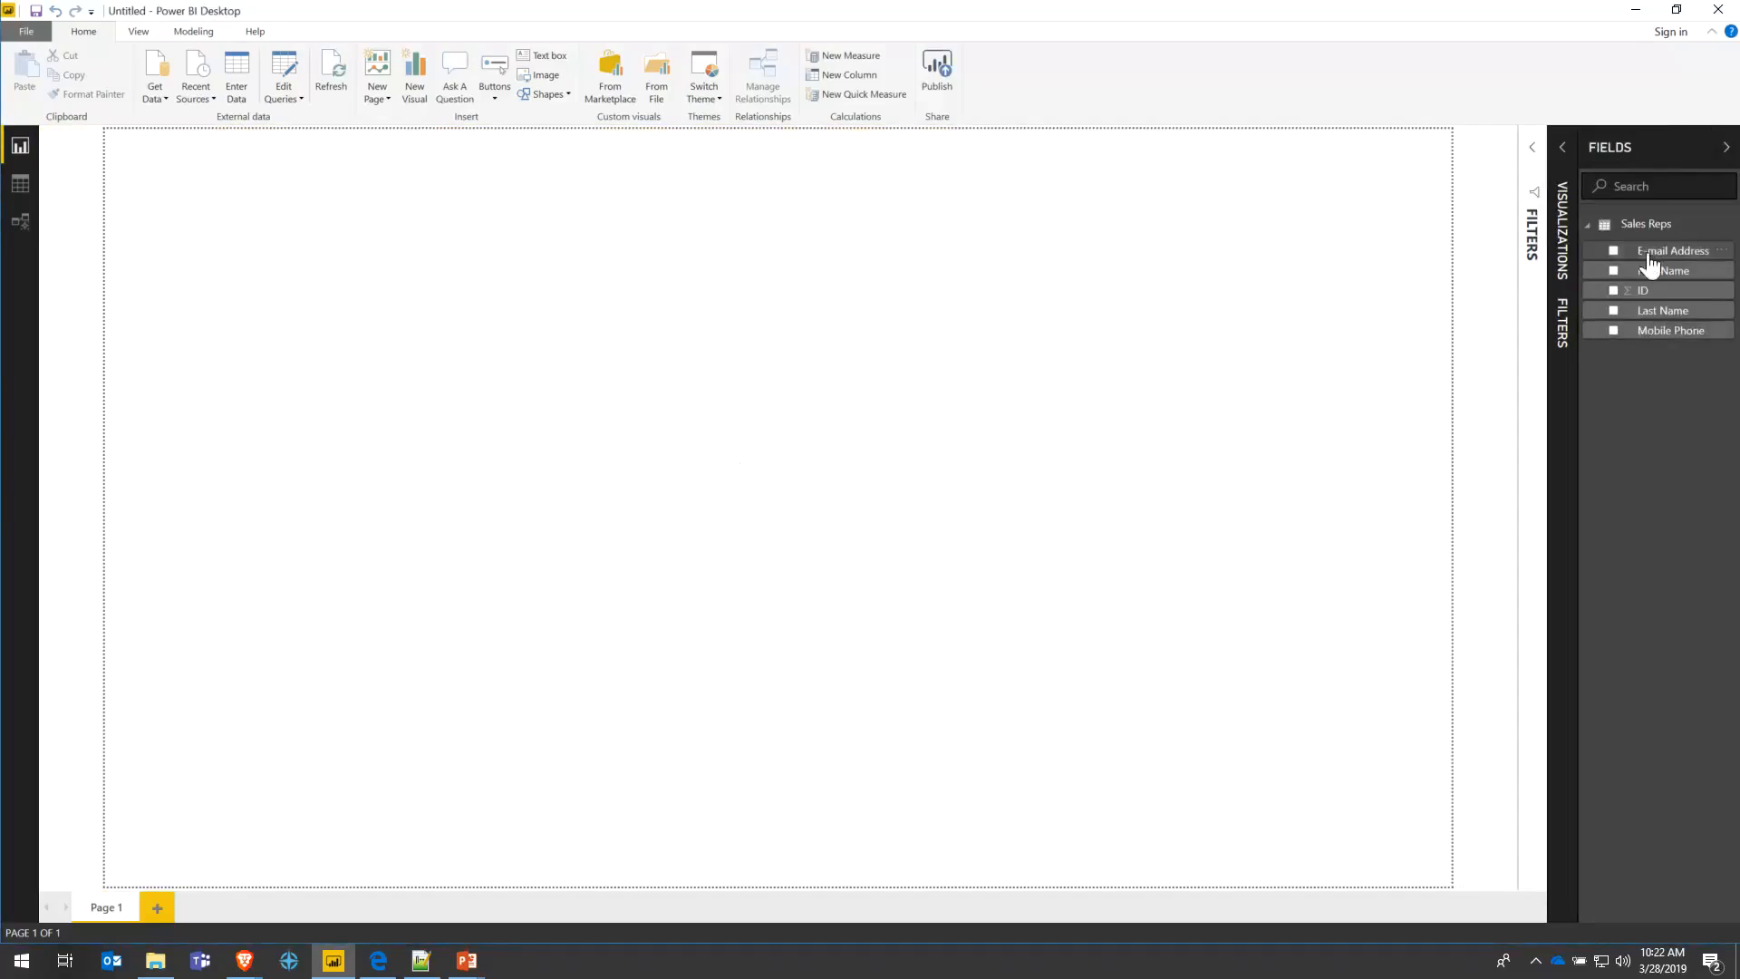
# - Insert a Table visual with the E-mail Address field and enlarge it
pyautogui.click(1553, 149)
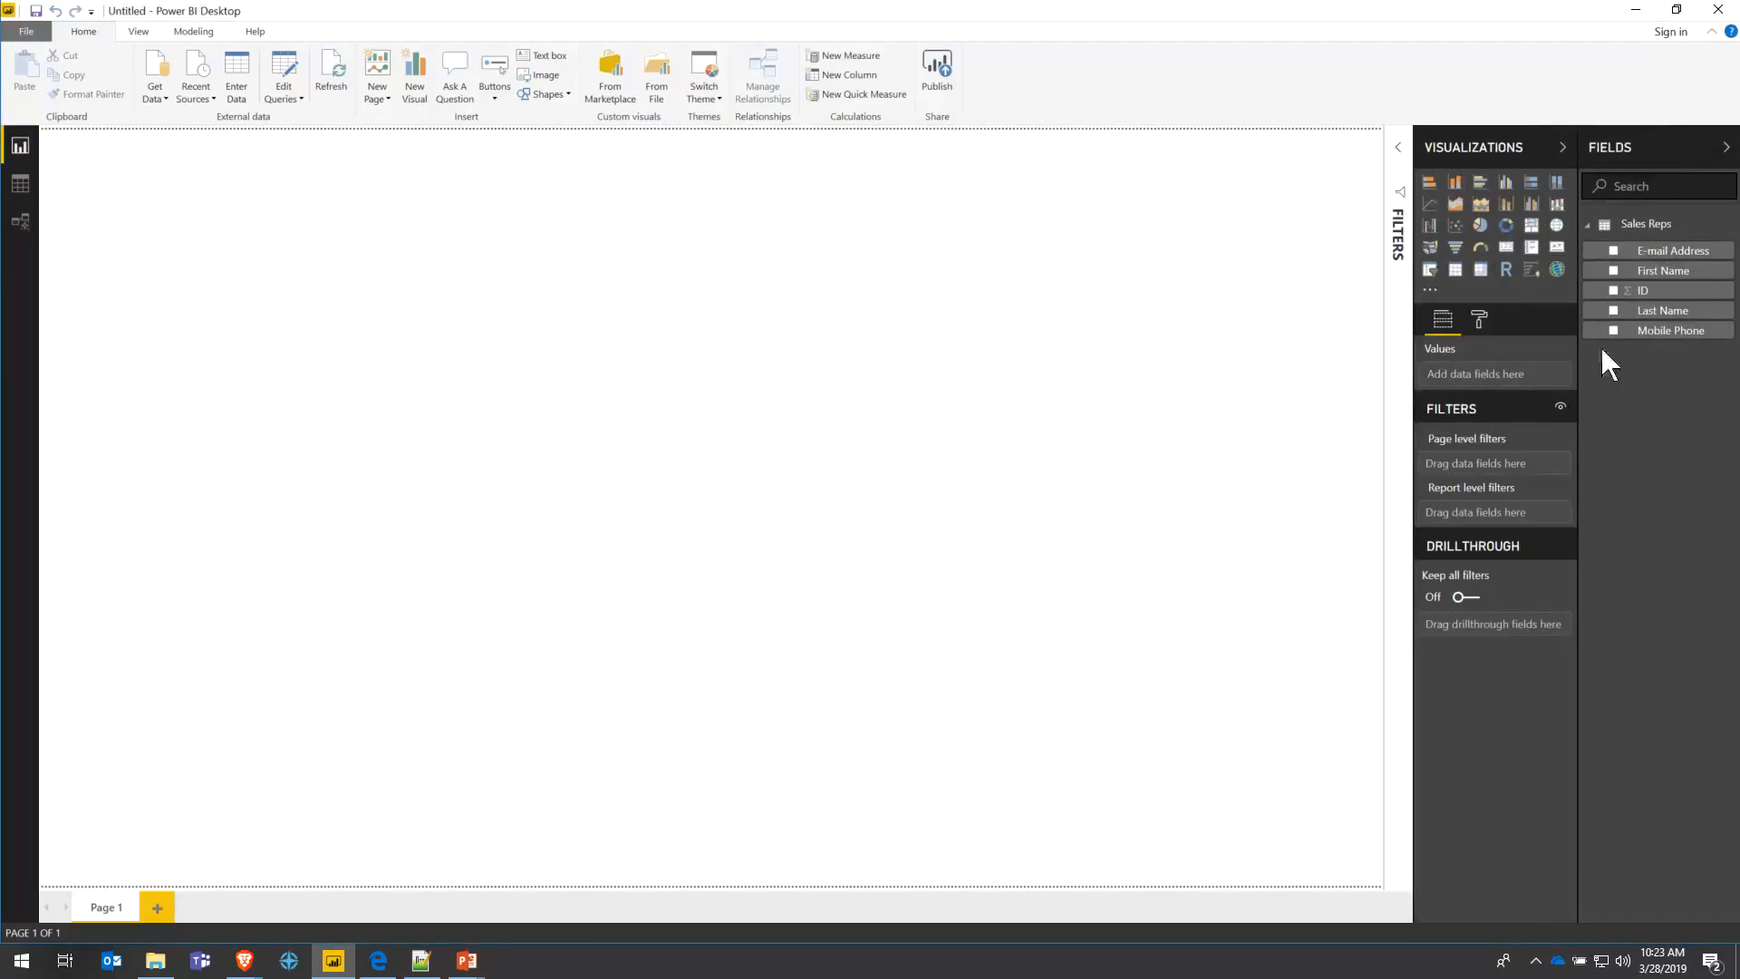
pyautogui.click(1455, 270)
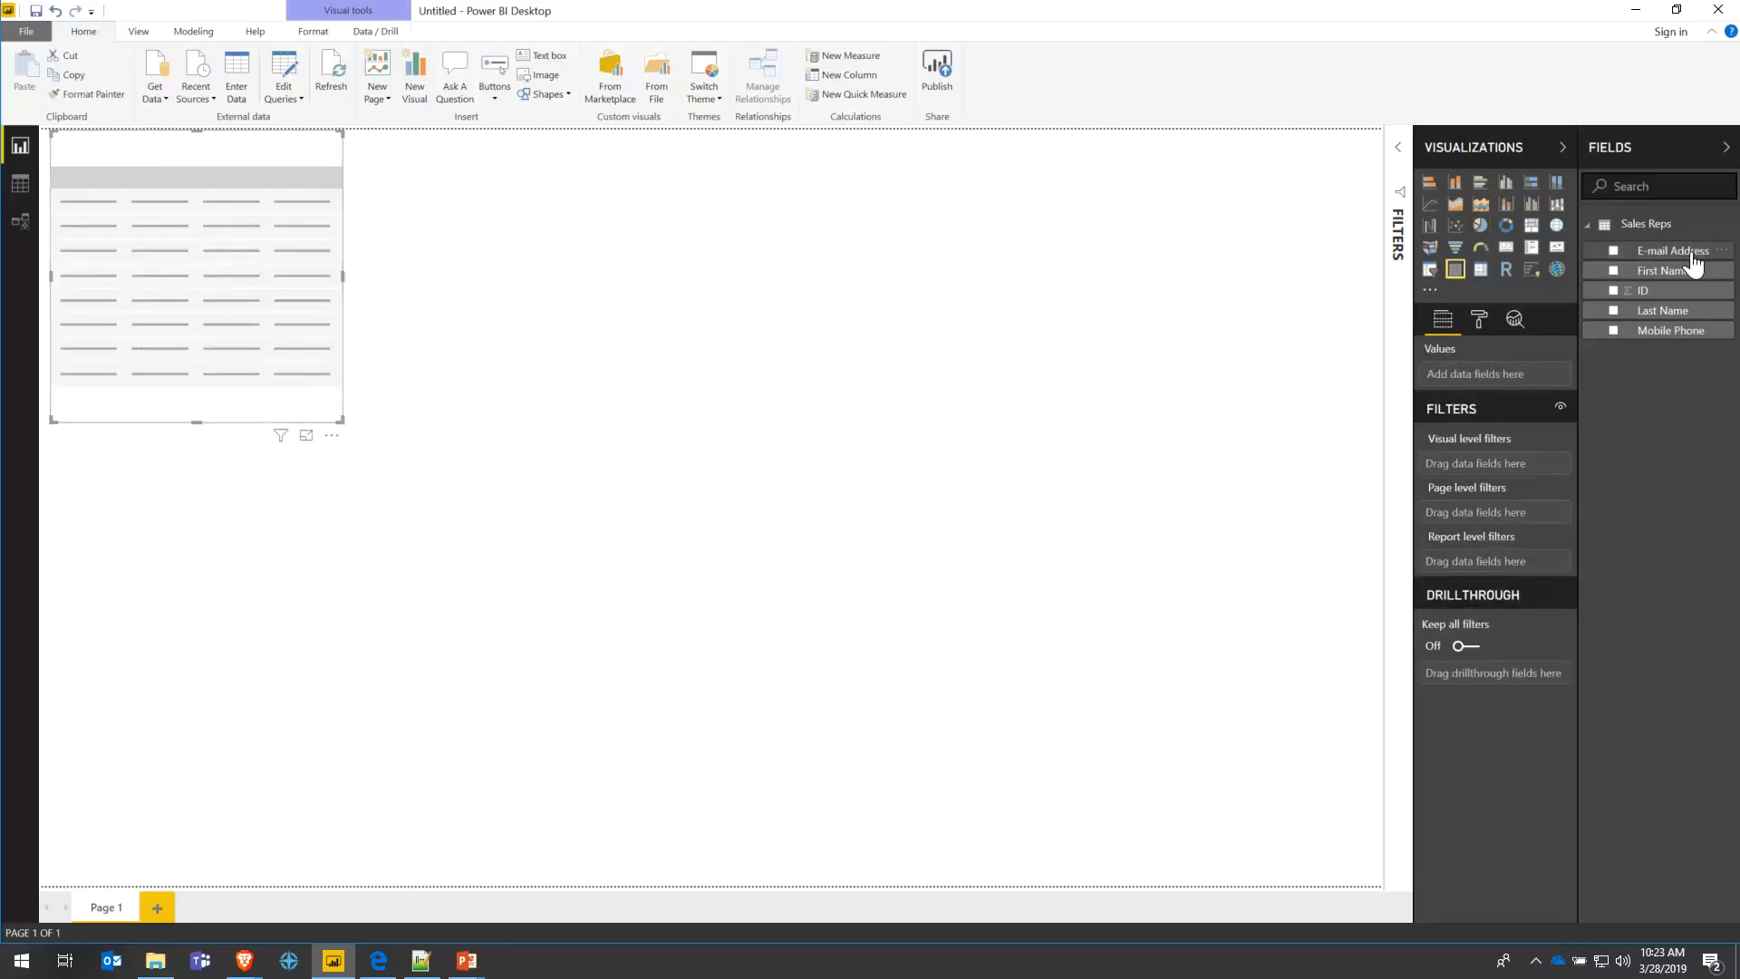
pyautogui.moveTo(1686, 254); pyautogui.dragTo(252, 266)
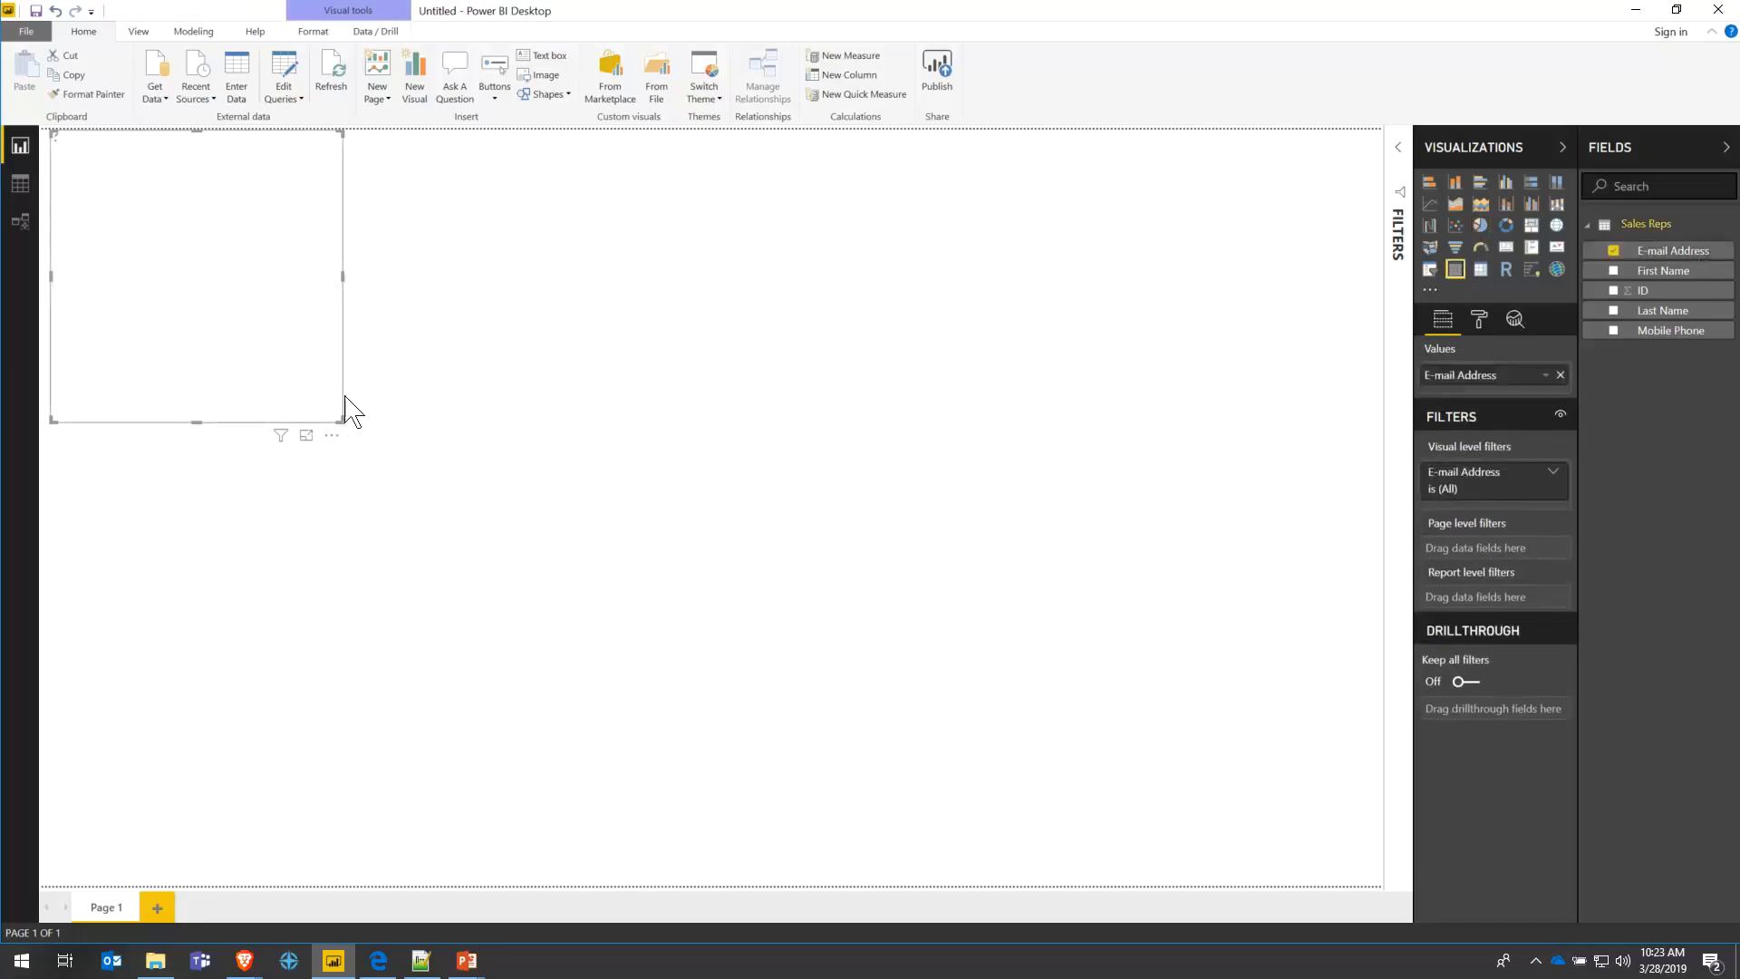
pyautogui.moveTo(346, 422); pyautogui.dragTo(478, 446)
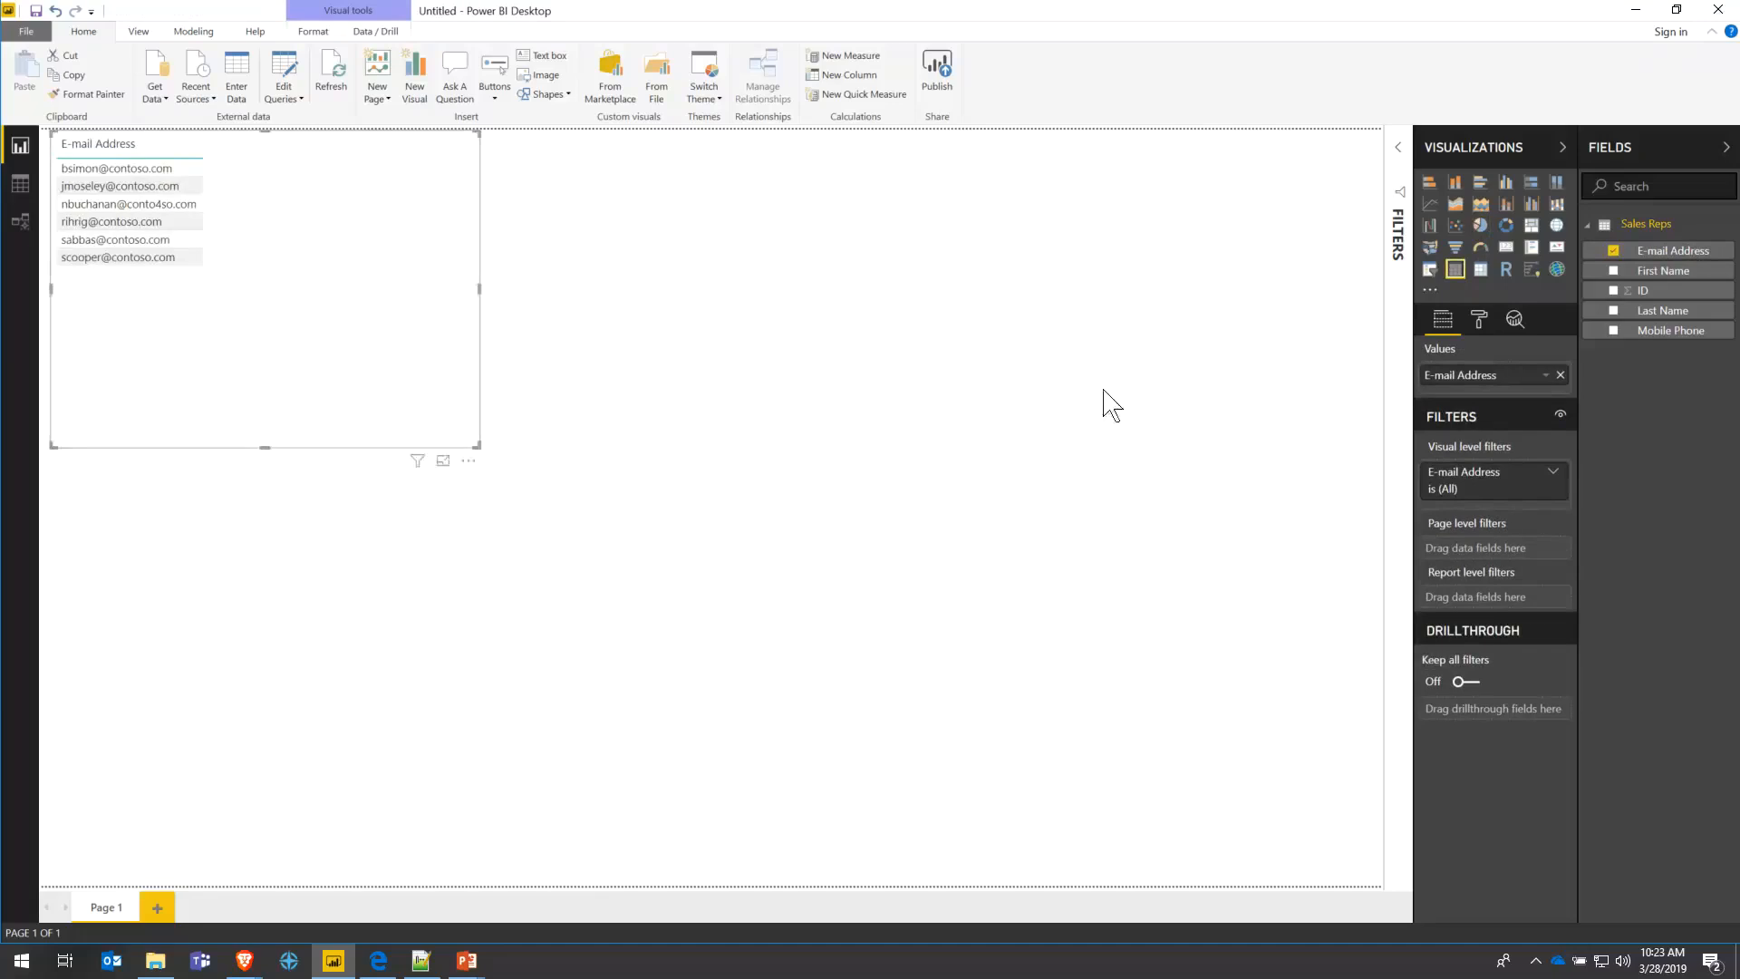
# - Add First Name, ID, Last Name and Mobile Phone, widen the table, and move ID first
pyautogui.click(1613, 271)
pyautogui.click(1613, 290)
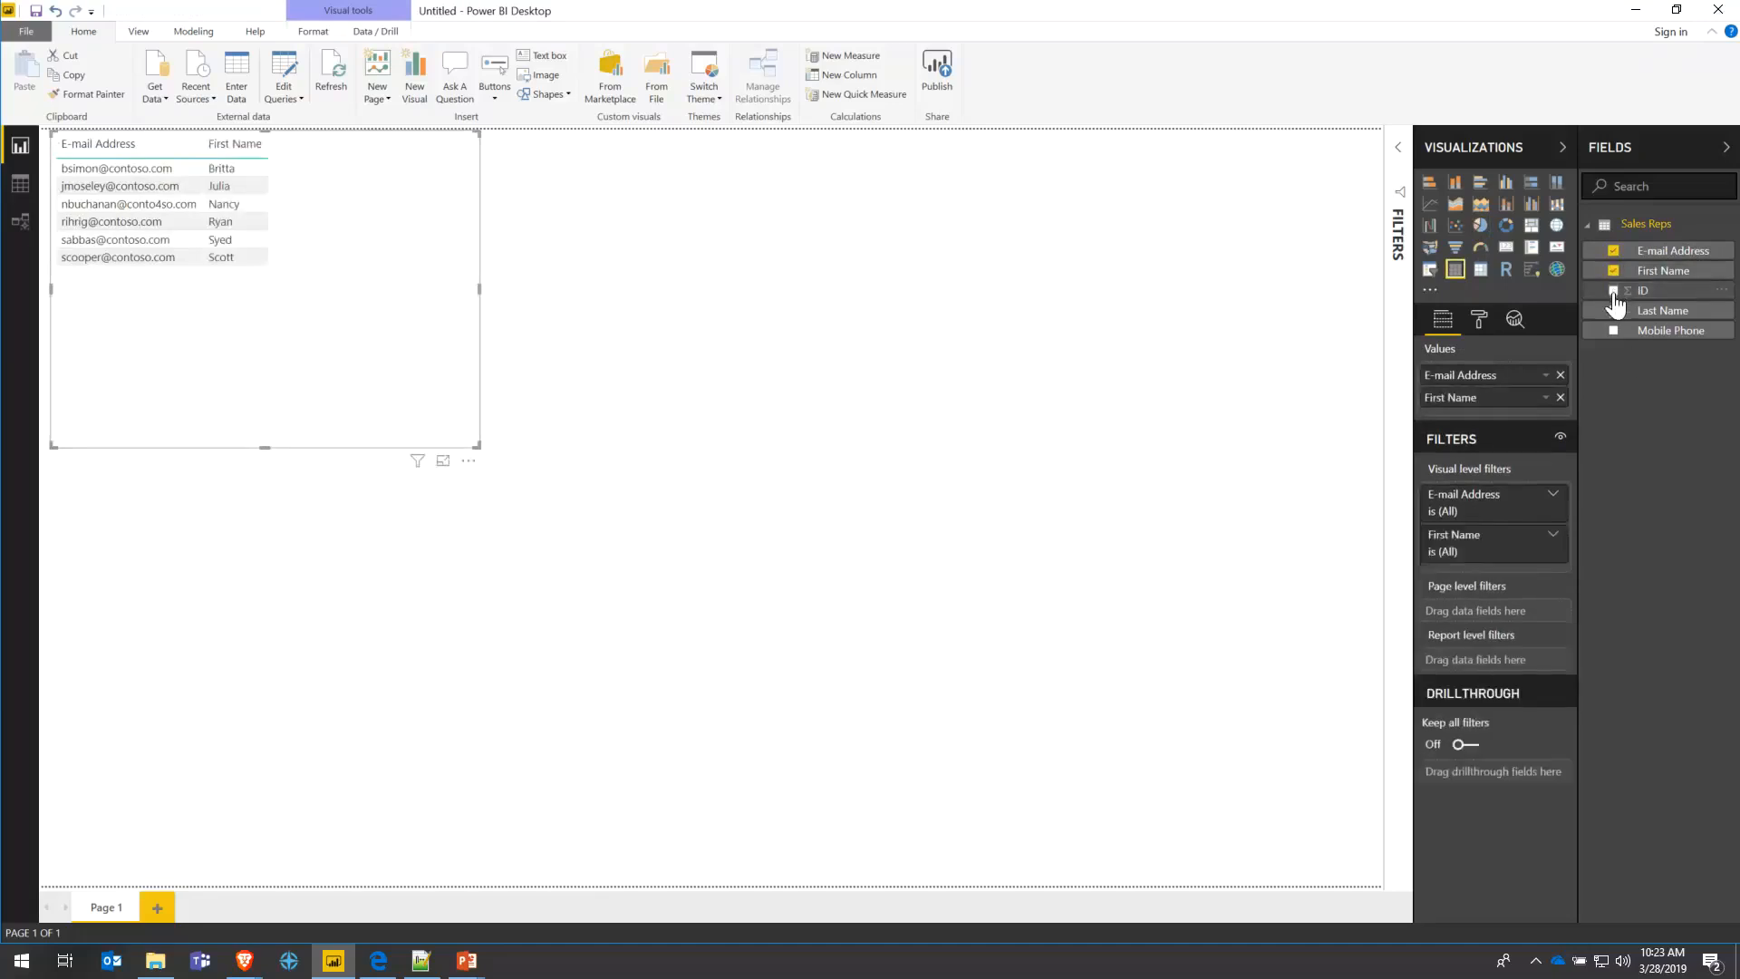
pyautogui.click(1613, 310)
pyautogui.click(1613, 329)
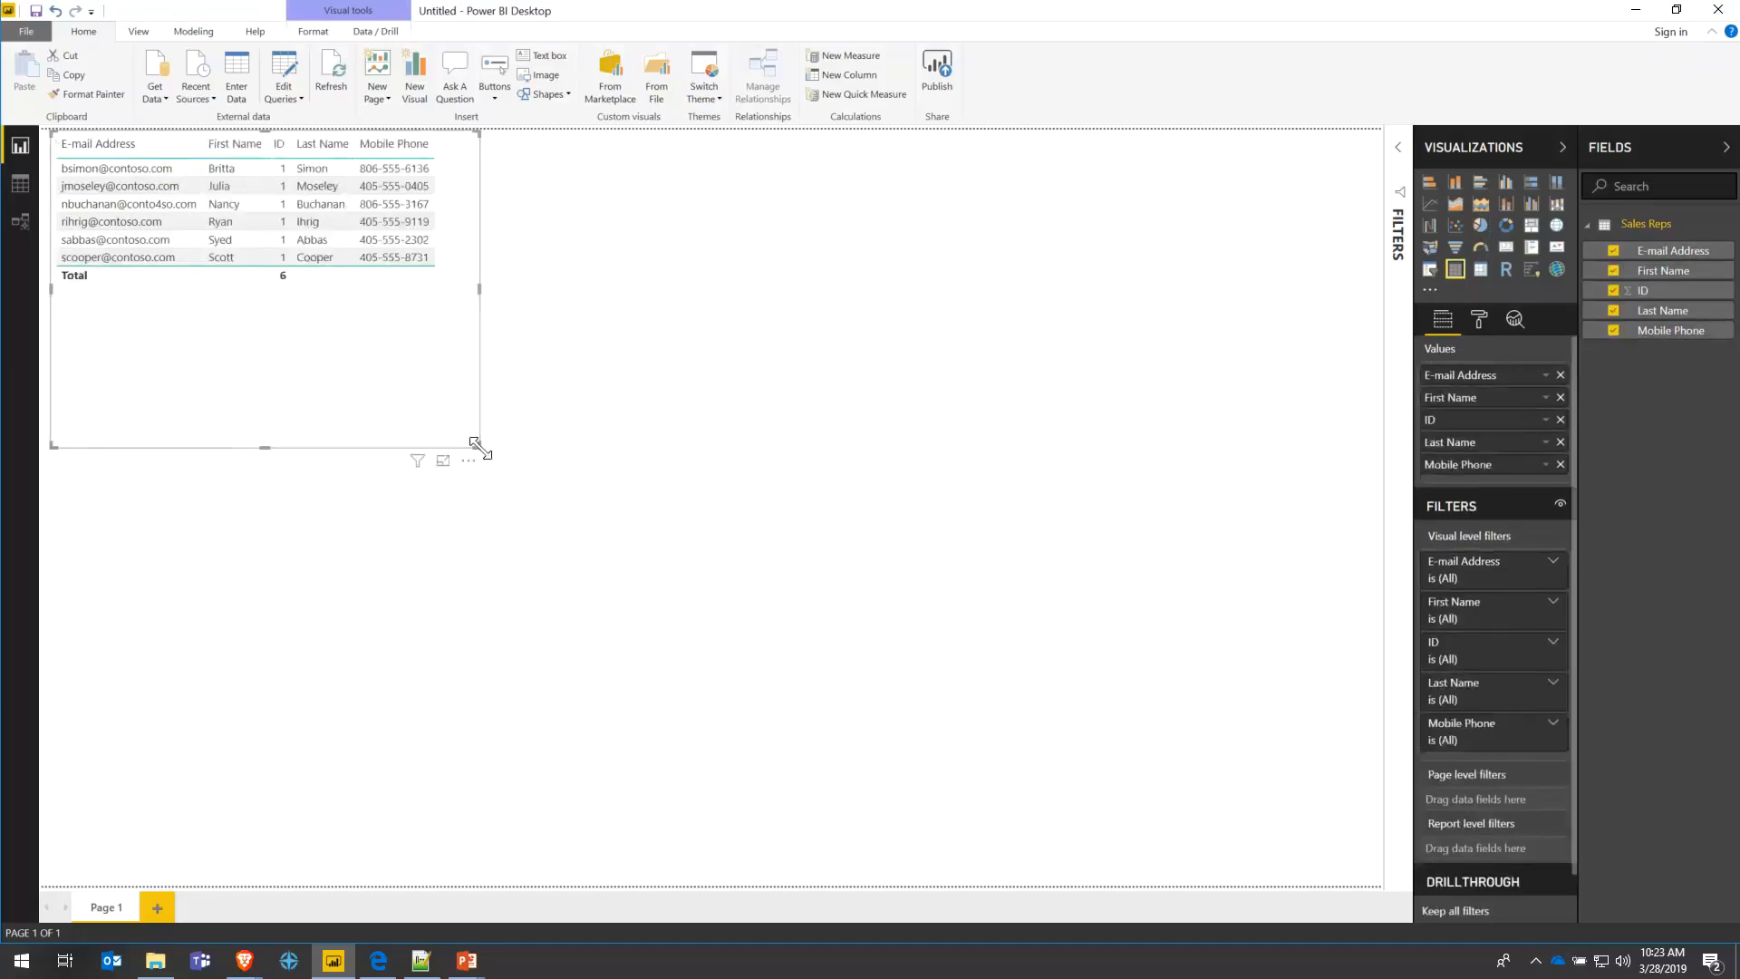
pyautogui.moveTo(477, 446); pyautogui.dragTo(568, 497)
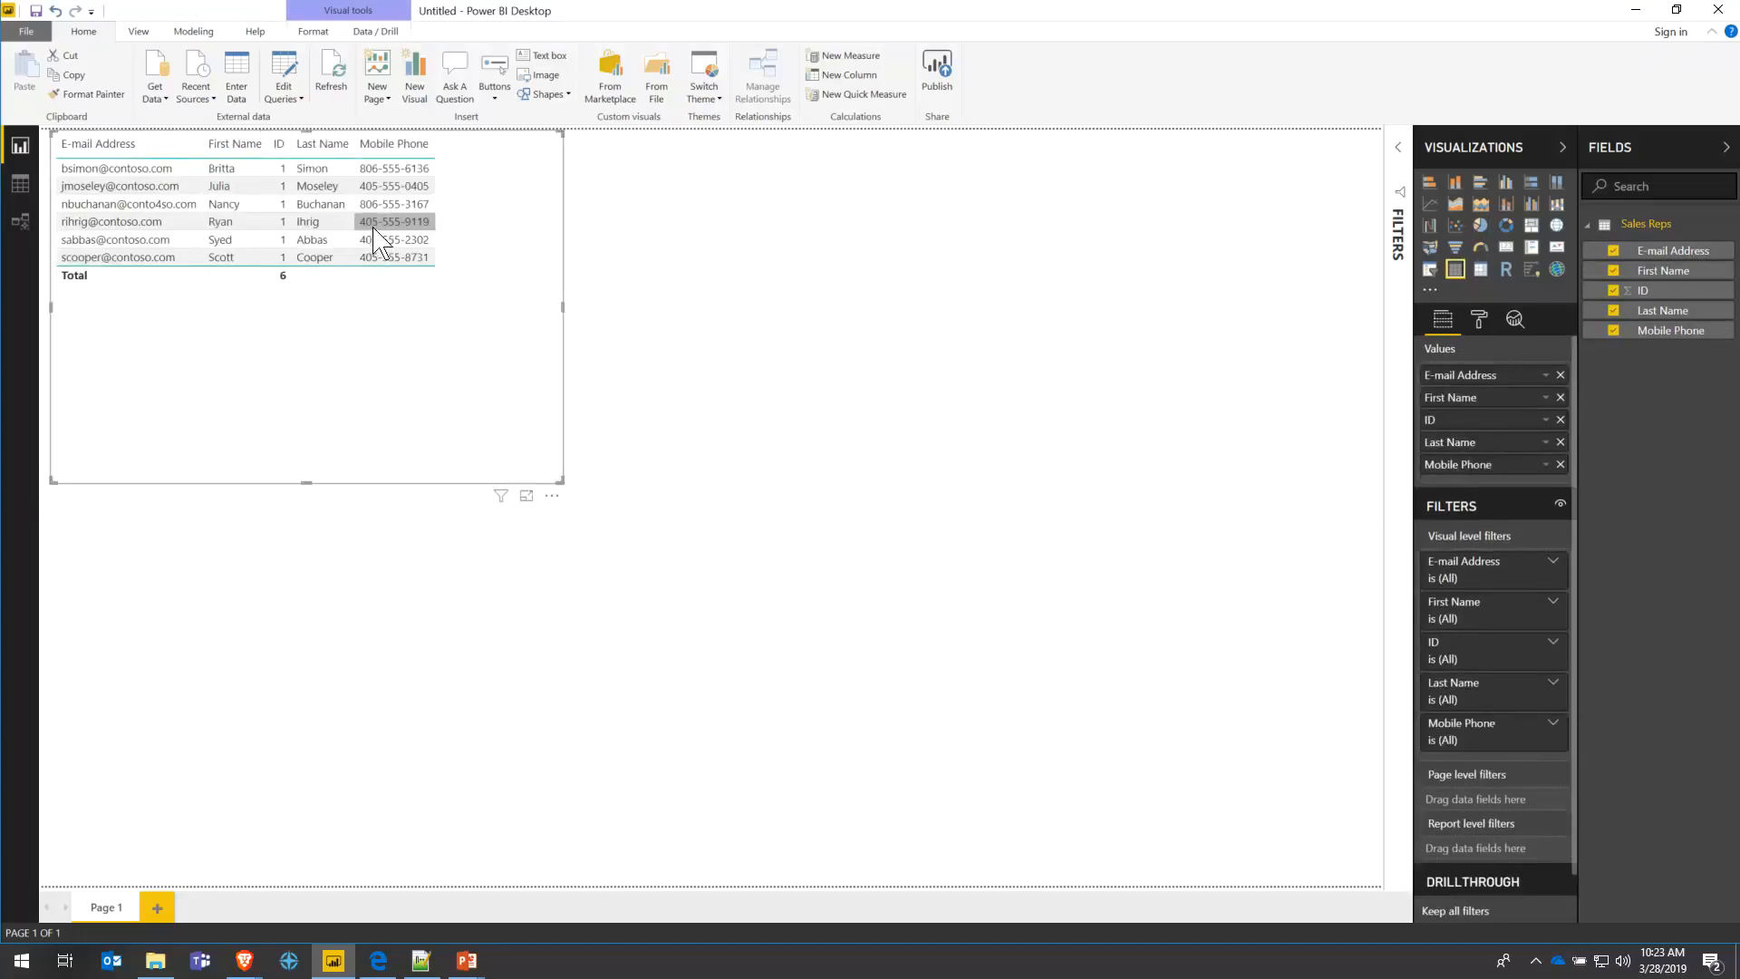
pyautogui.moveTo(1491, 417); pyautogui.dragTo(1468, 385)
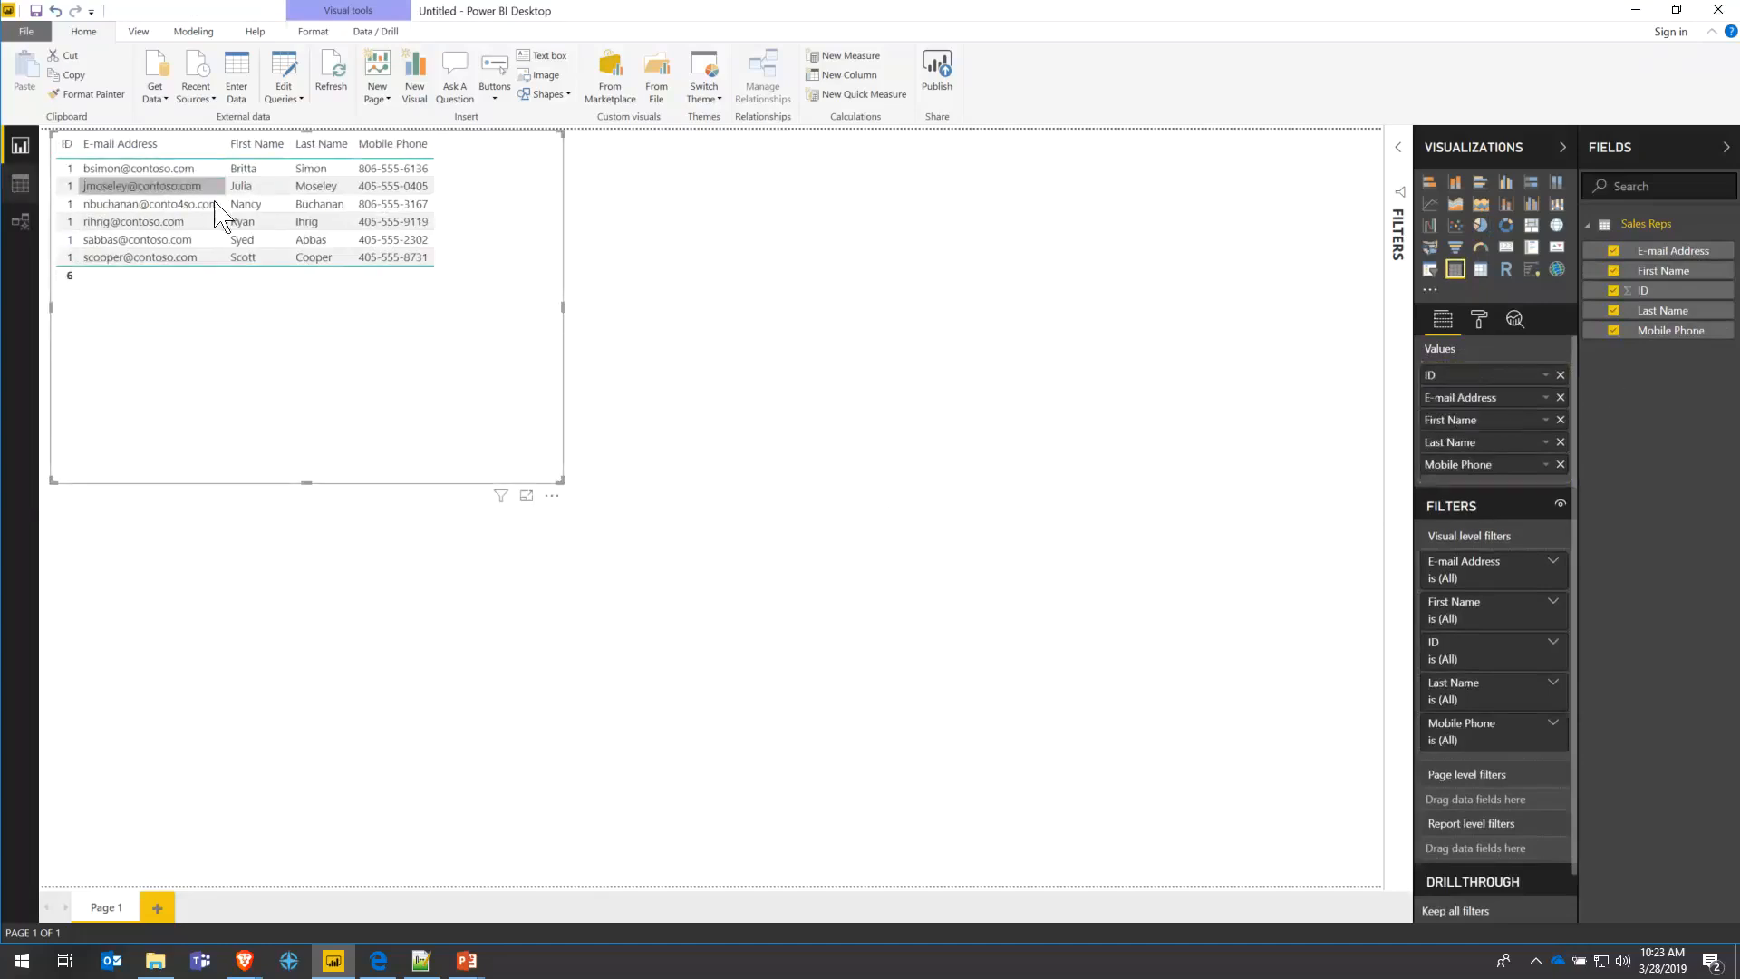
pyautogui.click(1545, 375)
pyautogui.click(1183, 430)
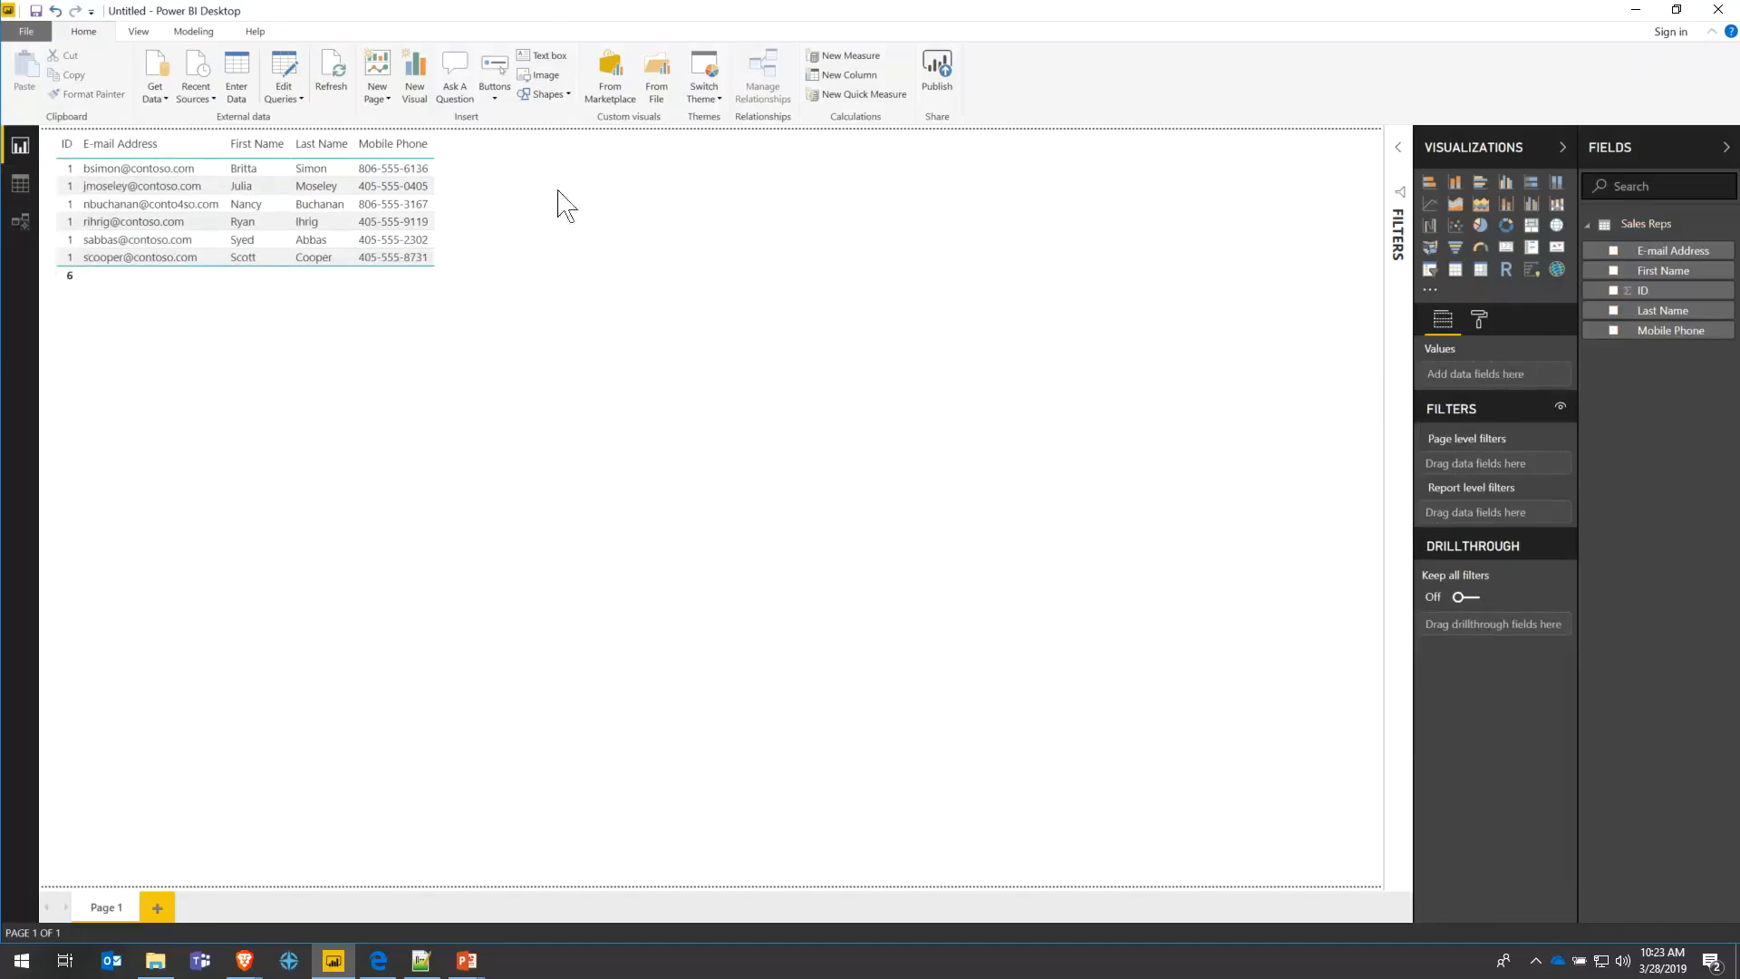
# - Set the table's ID field to Don't summarize so actual IDs show
pyautogui.click(474, 225)
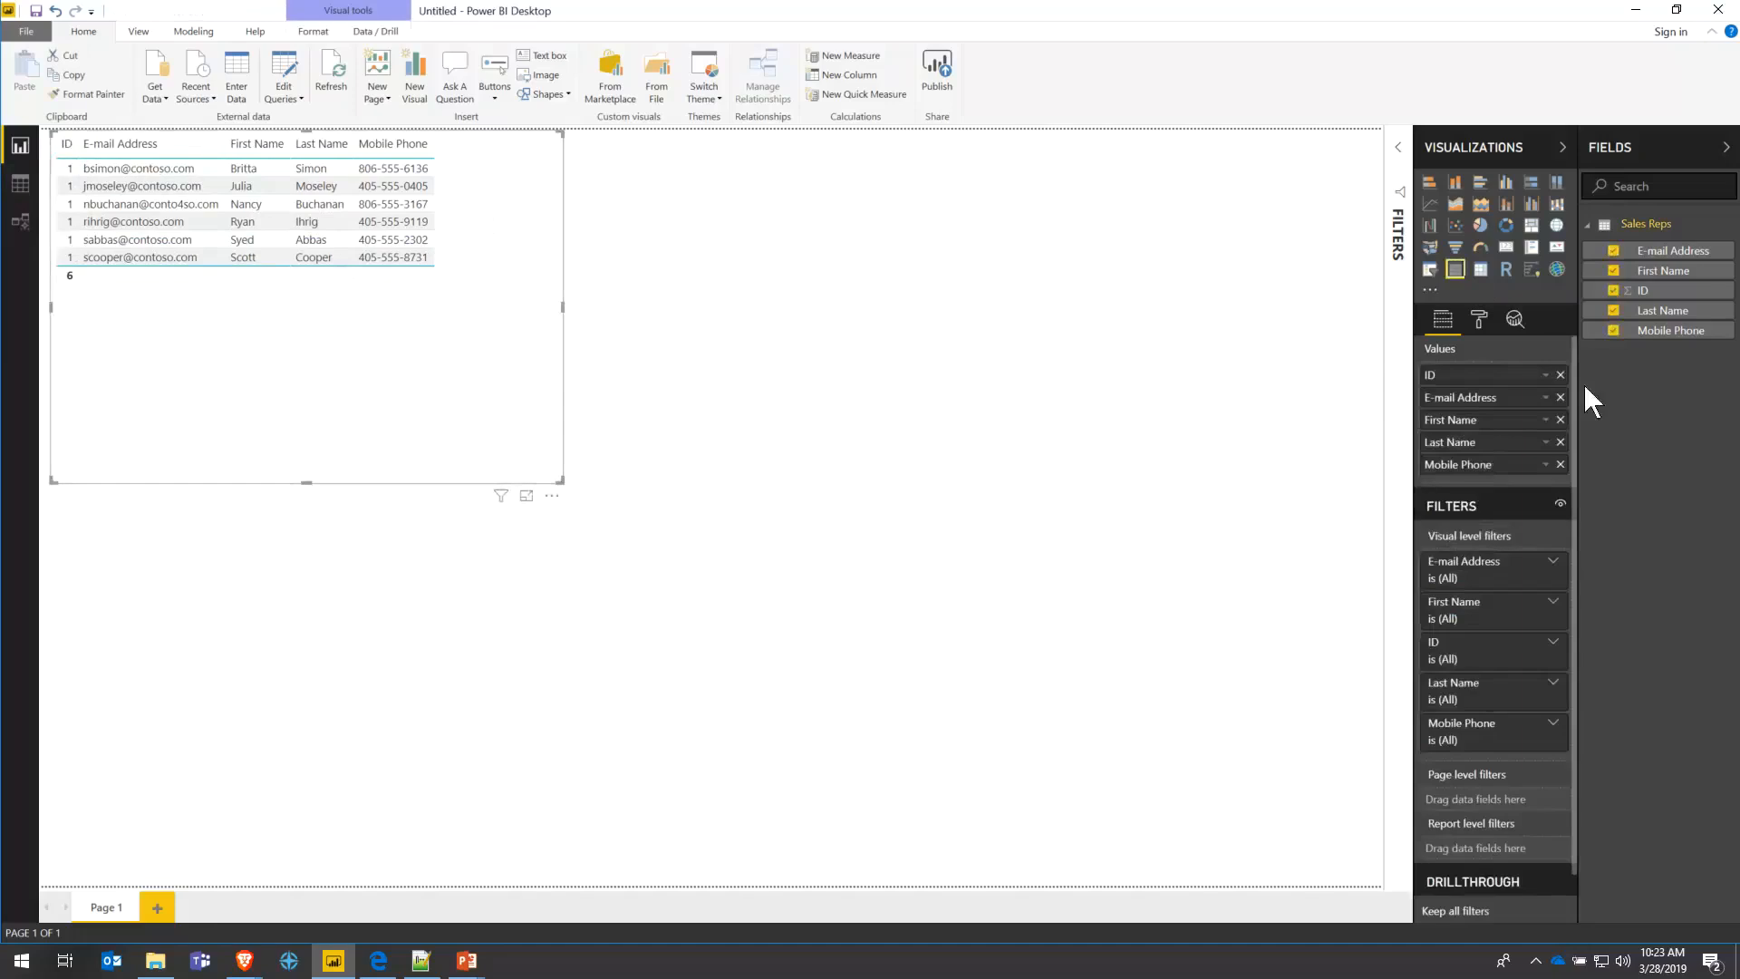
pyautogui.click(1546, 375)
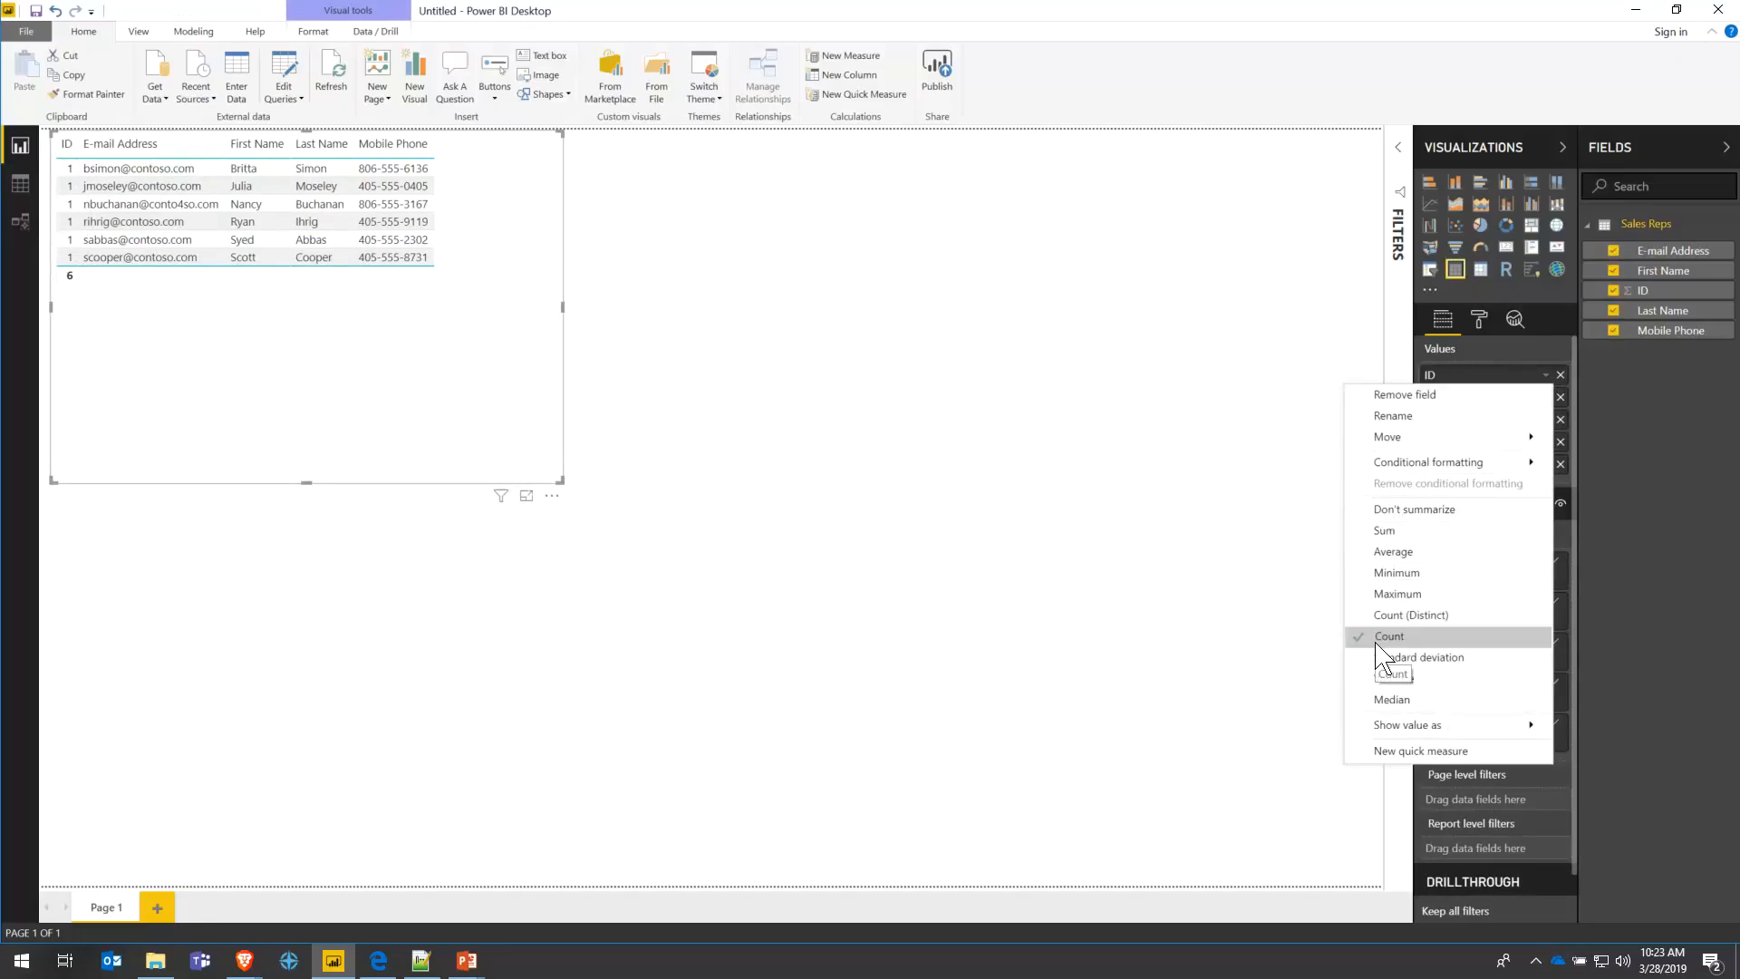
pyautogui.click(1400, 510)
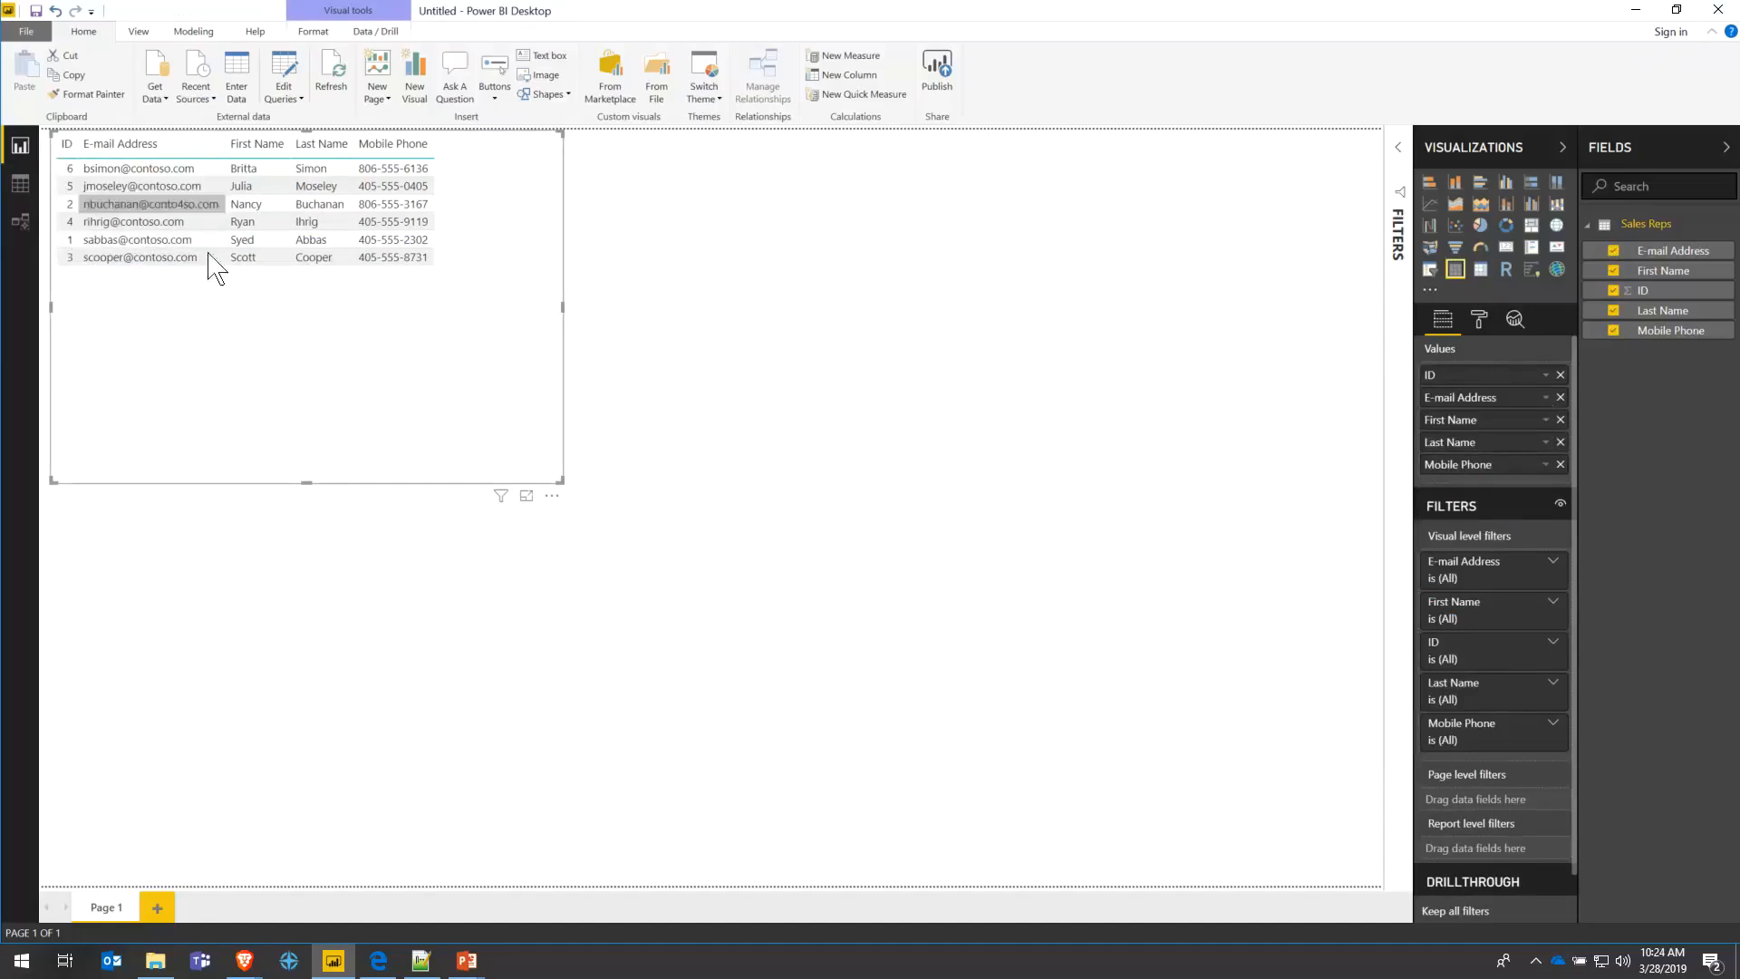
pyautogui.click(1546, 376)
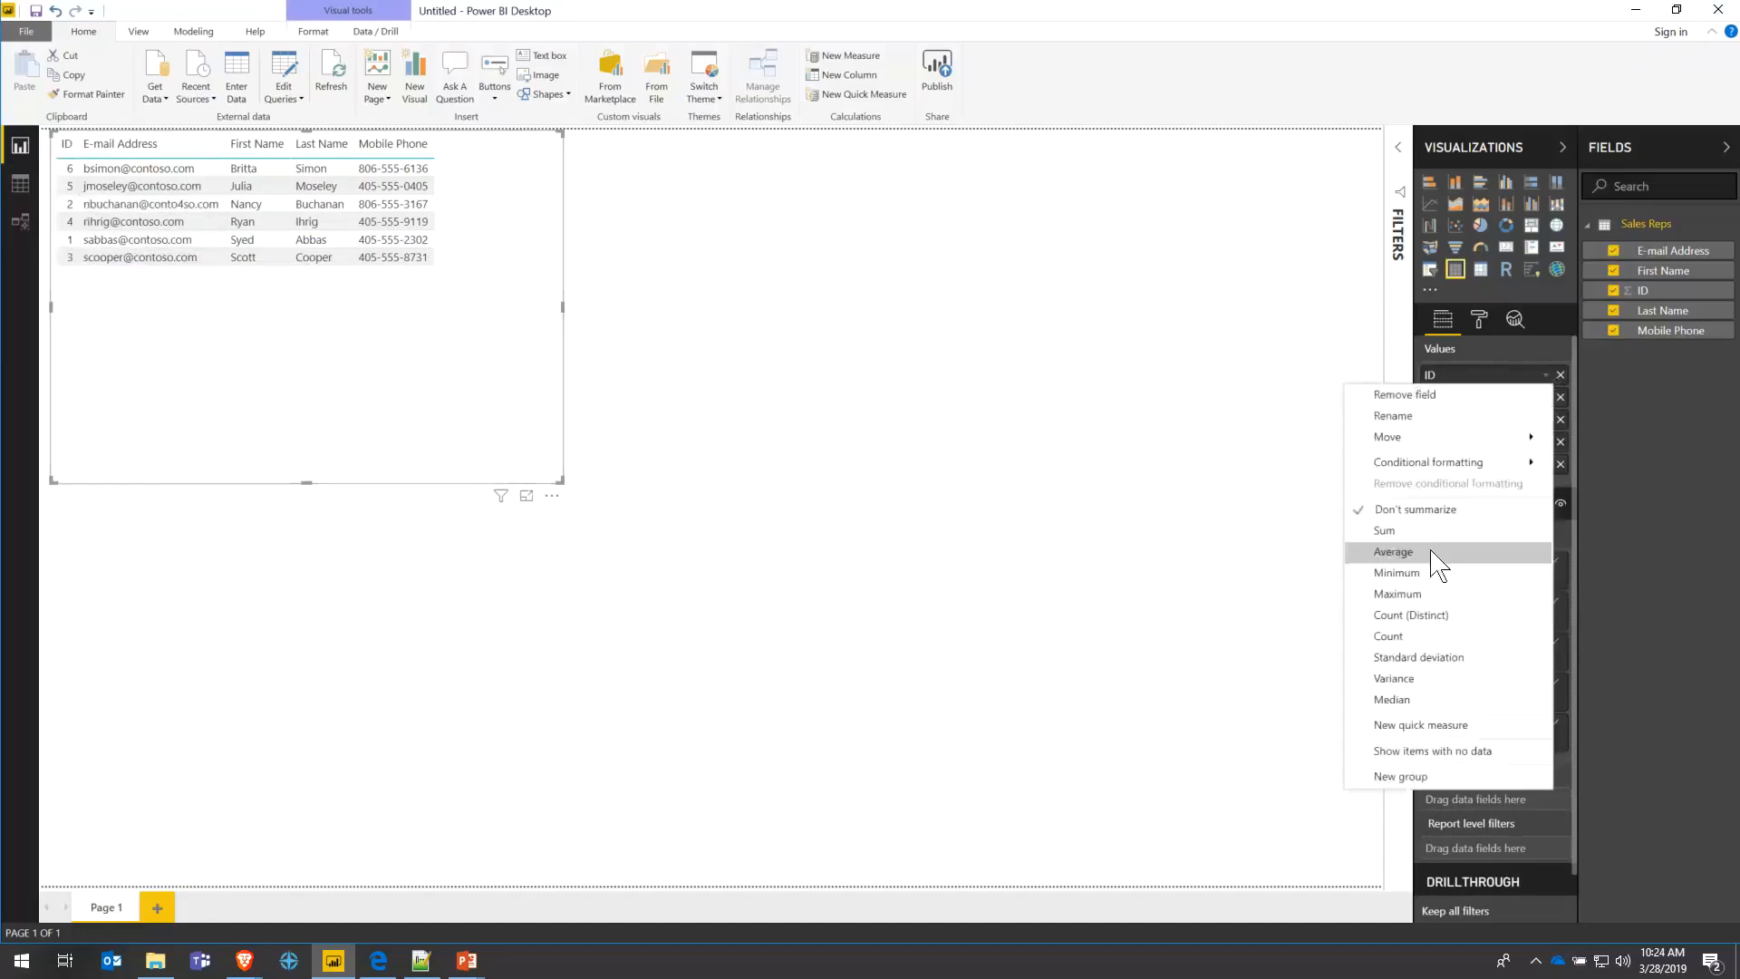
pyautogui.click(1396, 636)
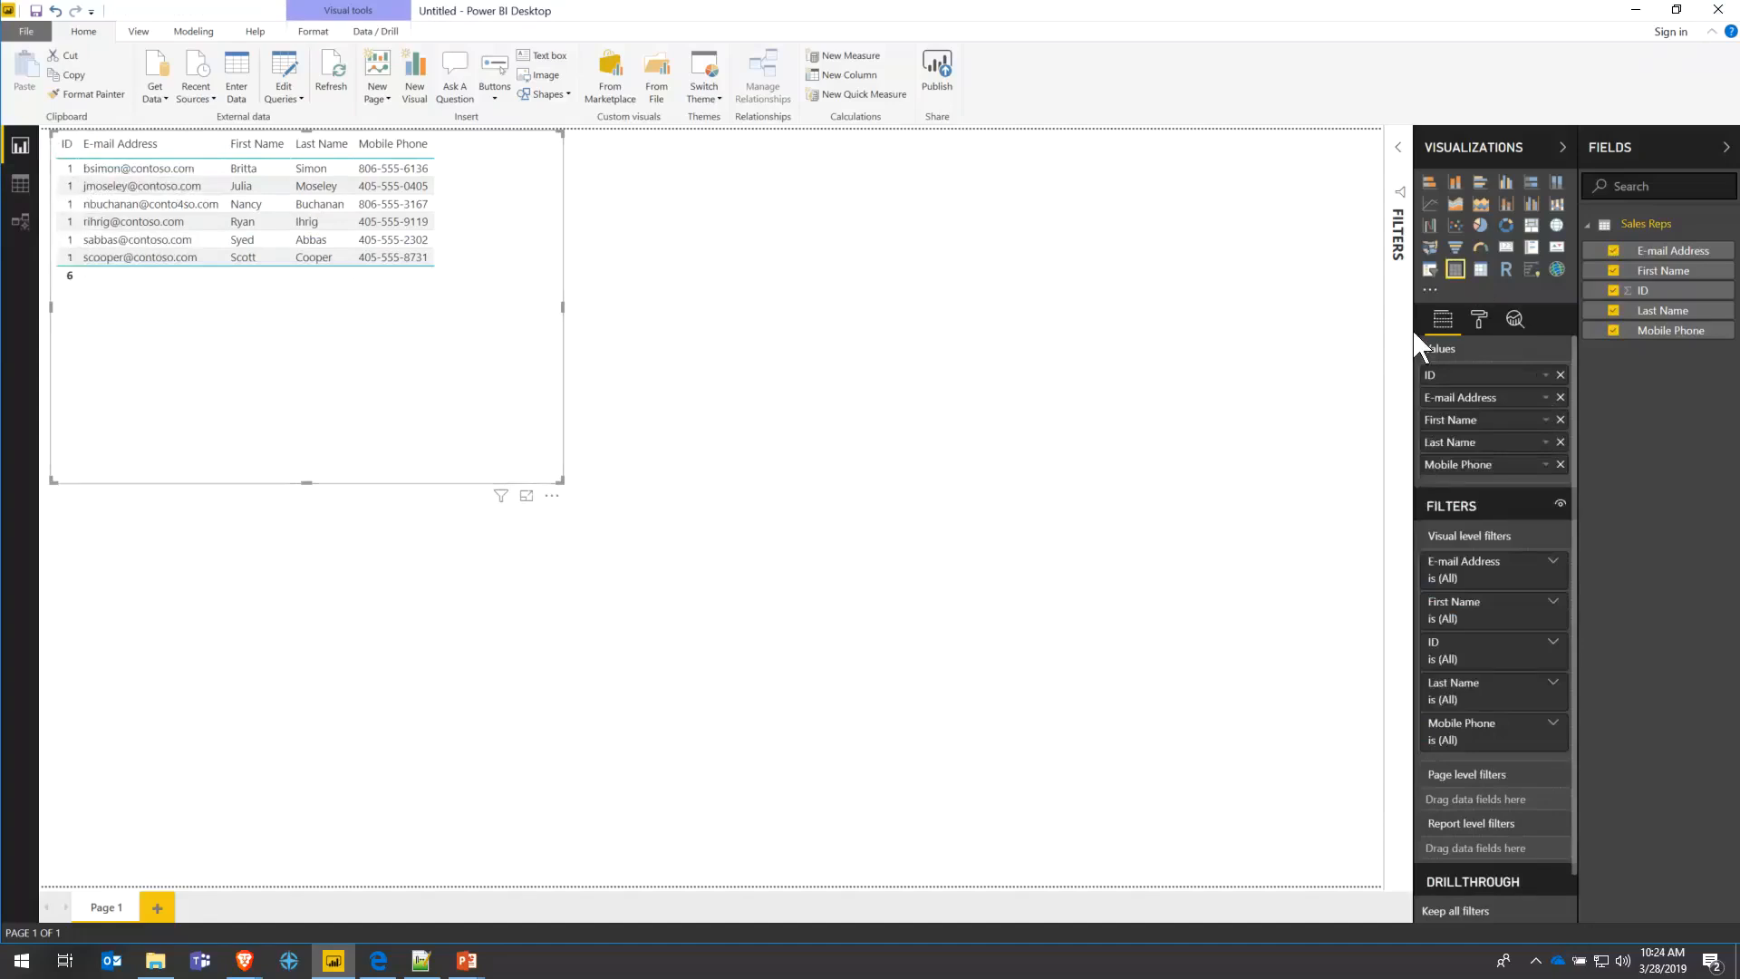
pyautogui.click(1546, 375)
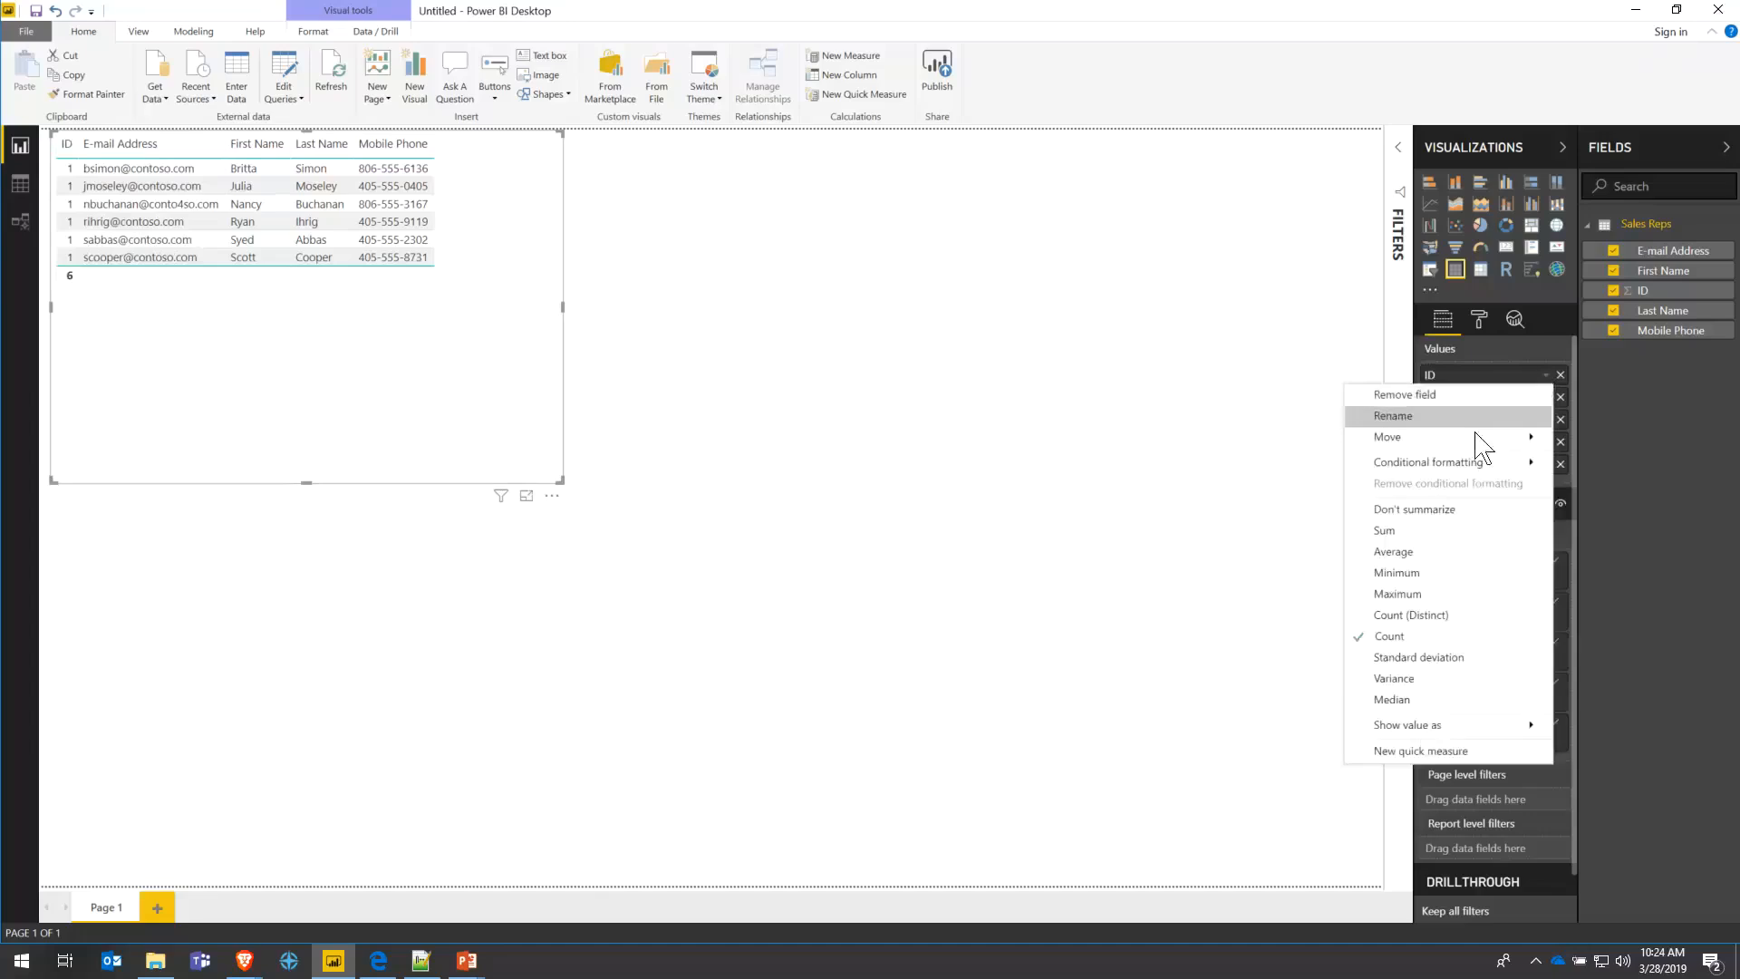
pyautogui.click(1446, 504)
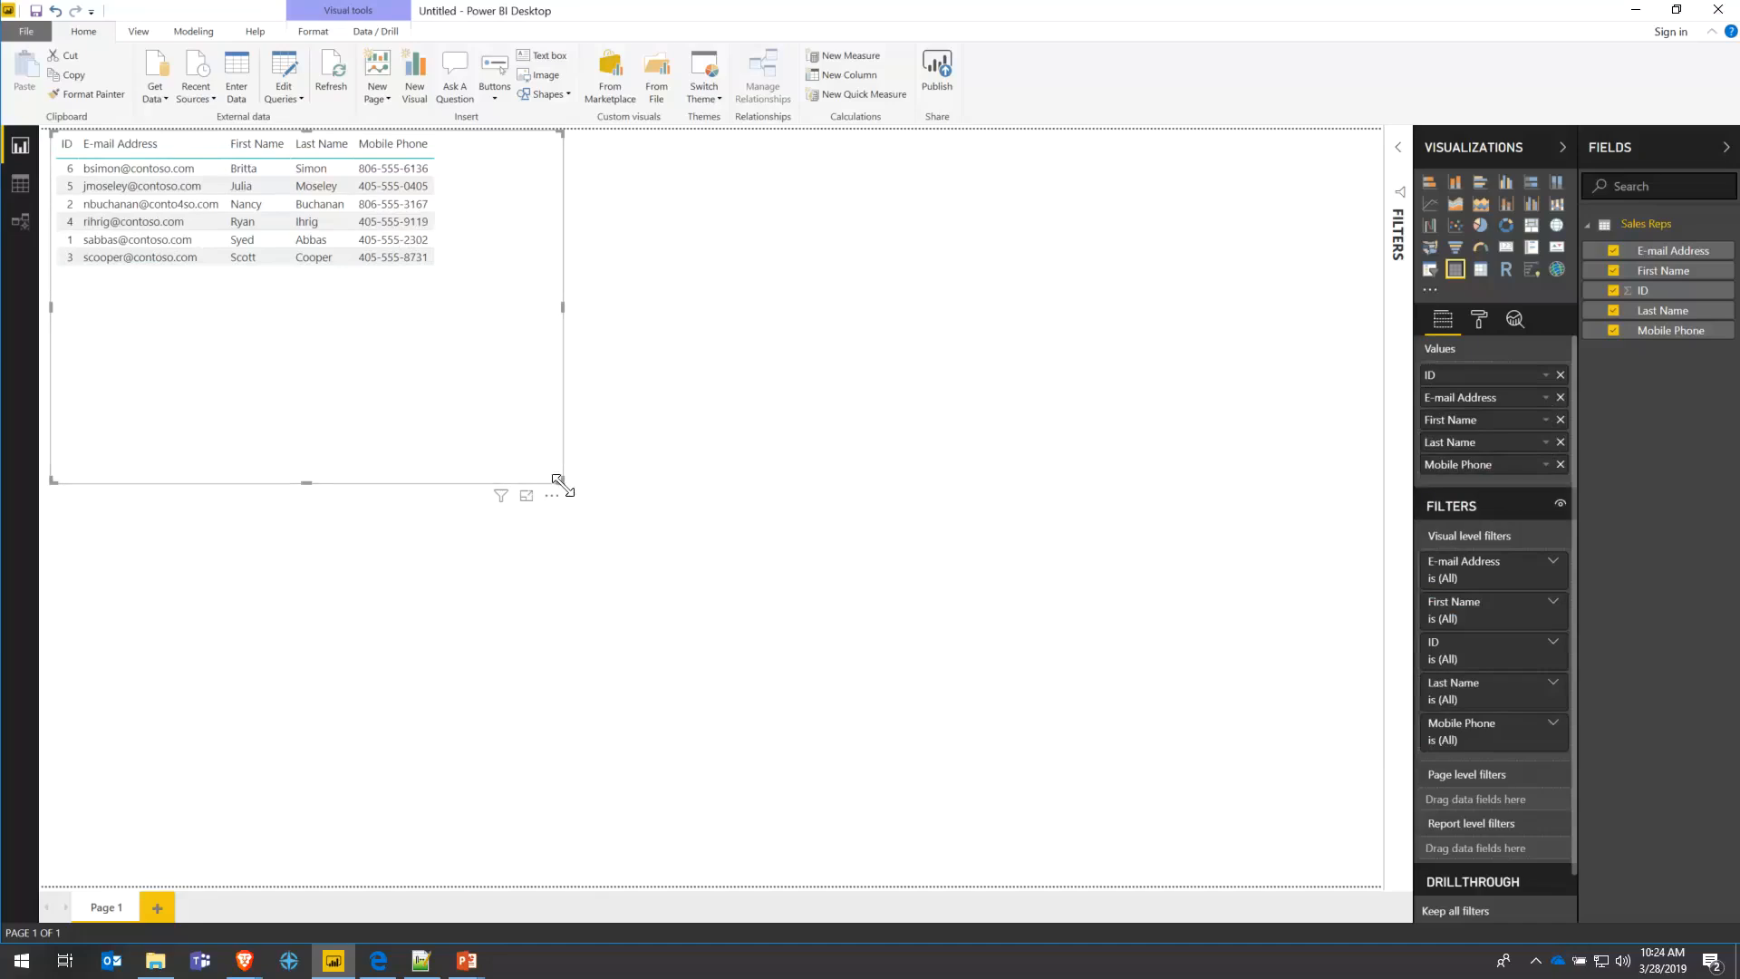
# - Shrink the table, move E-mail Address after Last Name, and sort rows by ID ascending
pyautogui.moveTo(562, 481); pyautogui.dragTo(476, 291)
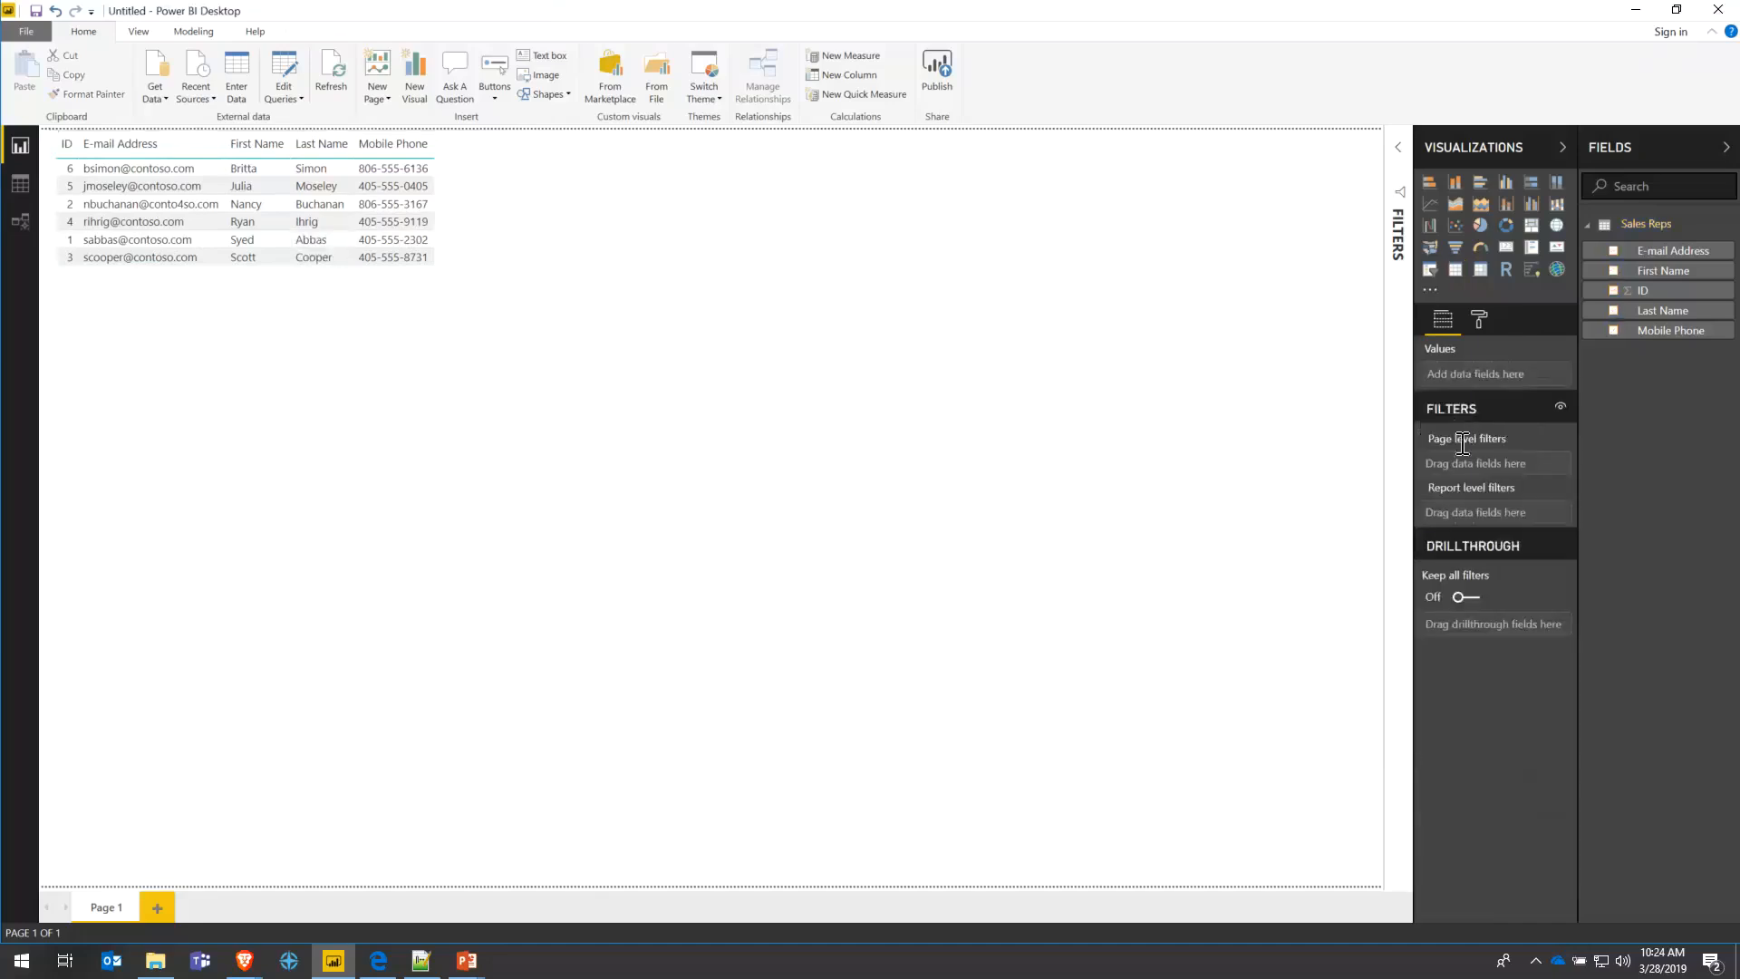
pyautogui.click(459, 178)
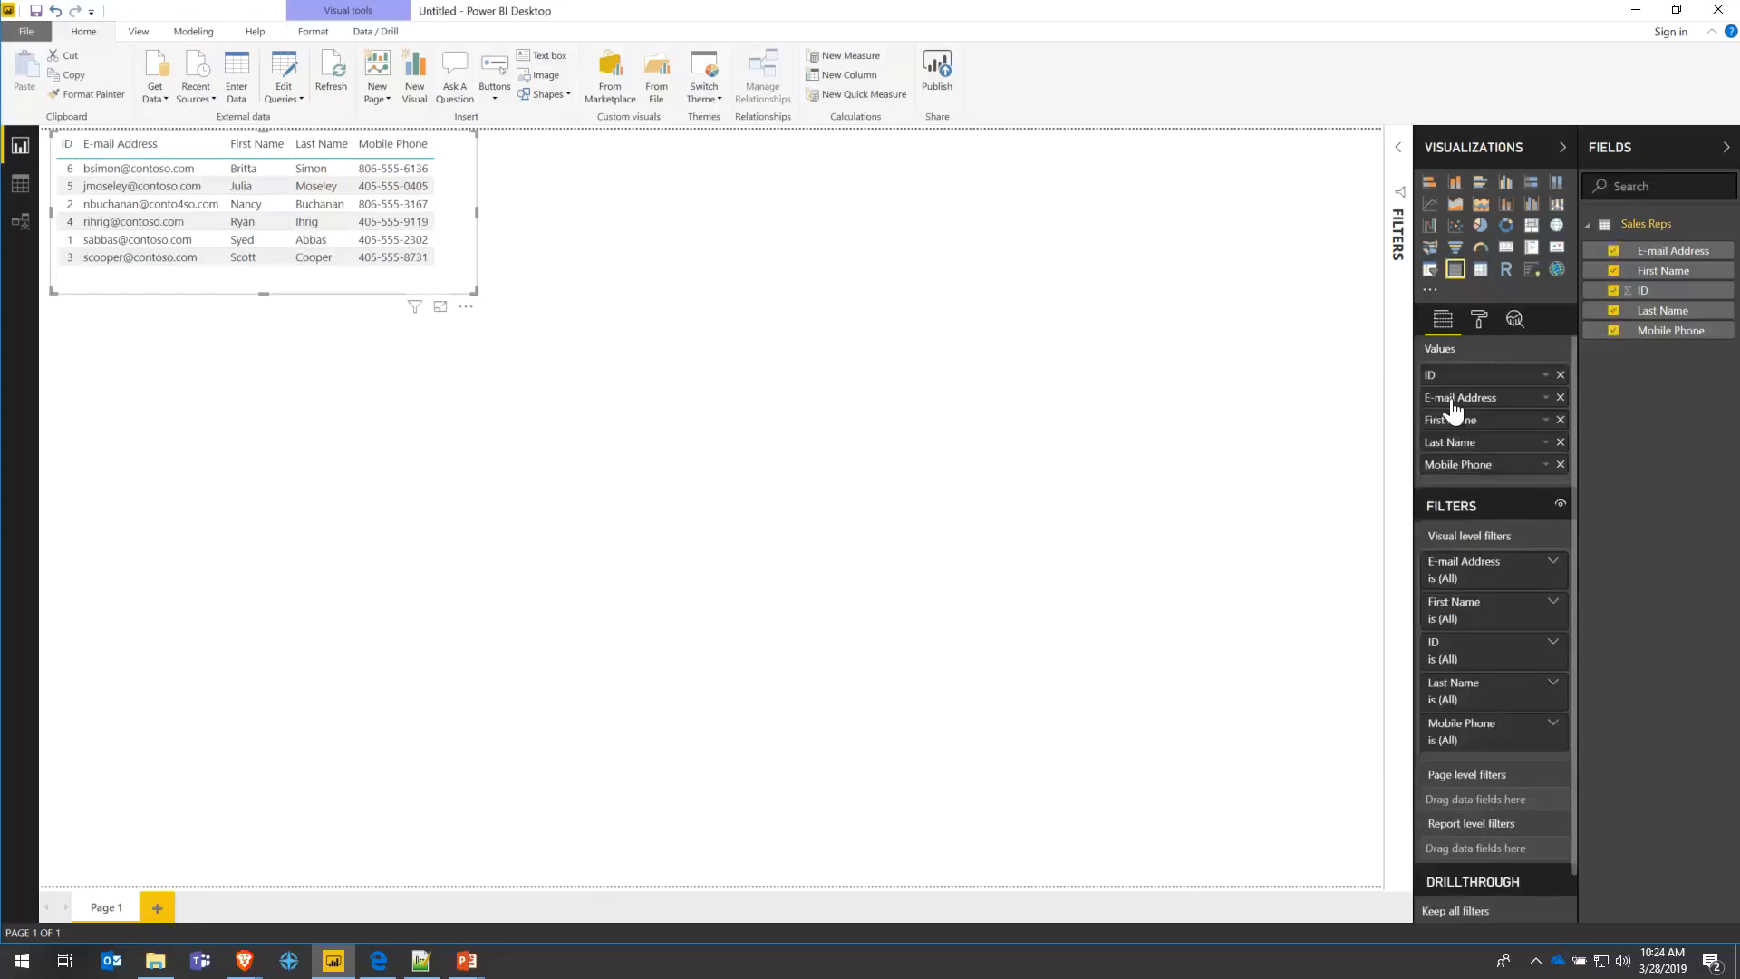
pyautogui.moveTo(1453, 410); pyautogui.dragTo(1466, 453)
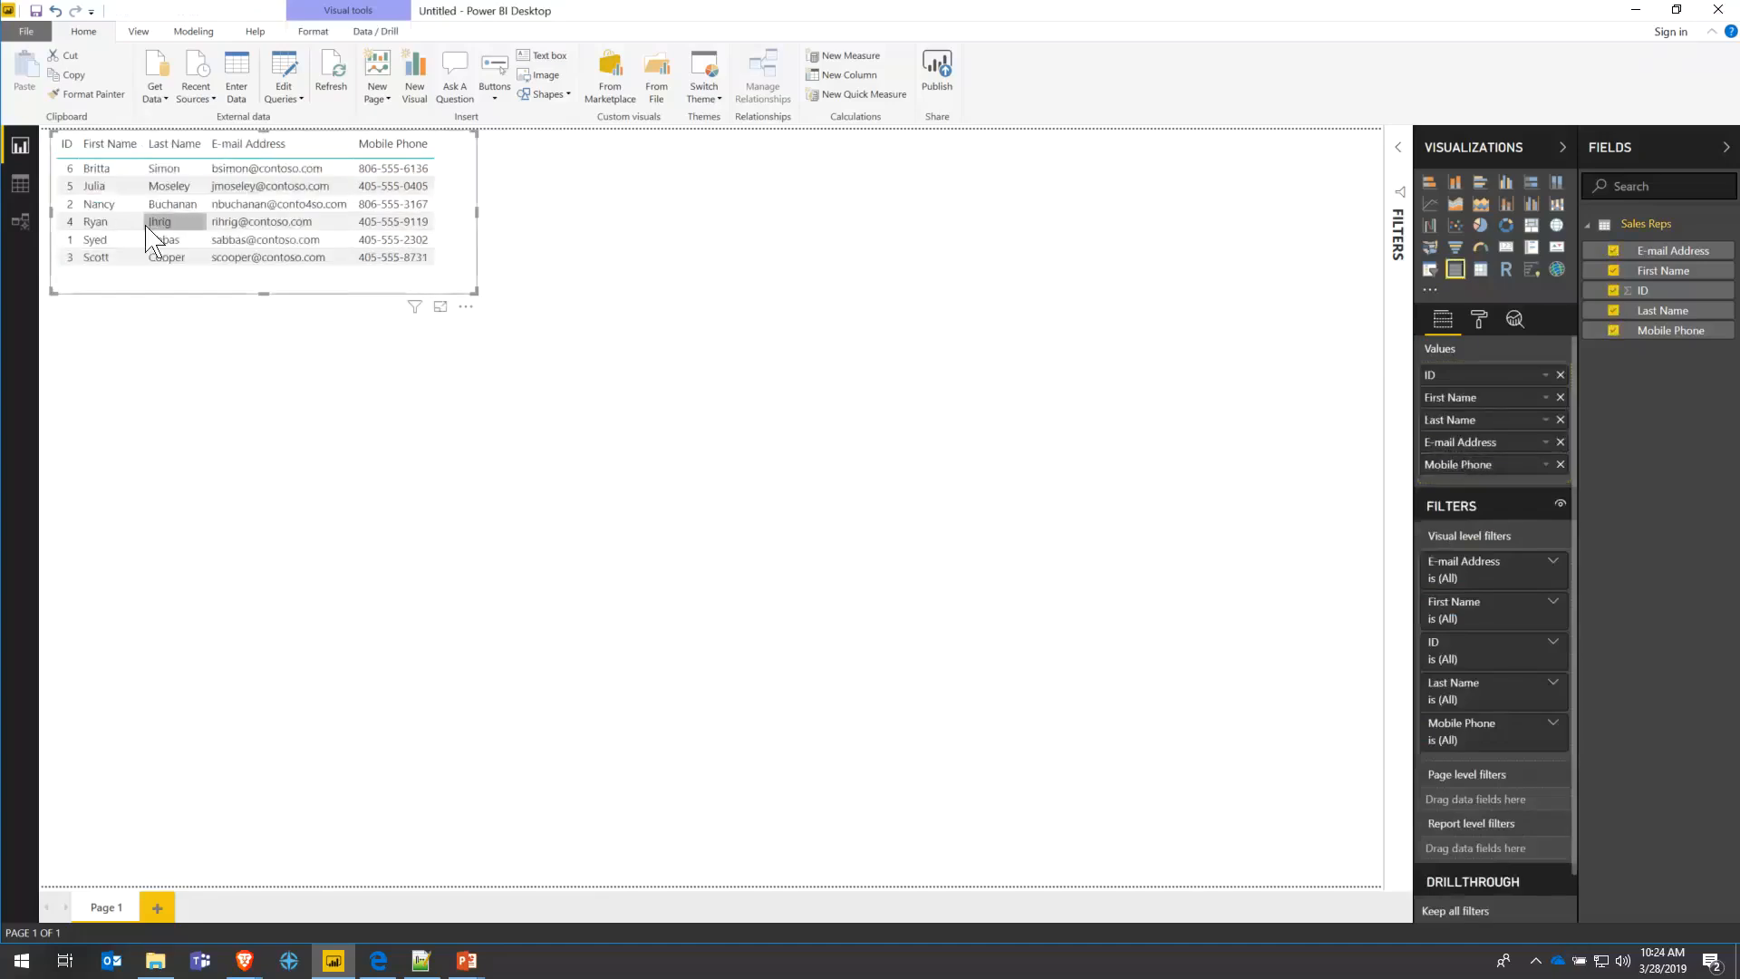
pyautogui.click(68, 143)
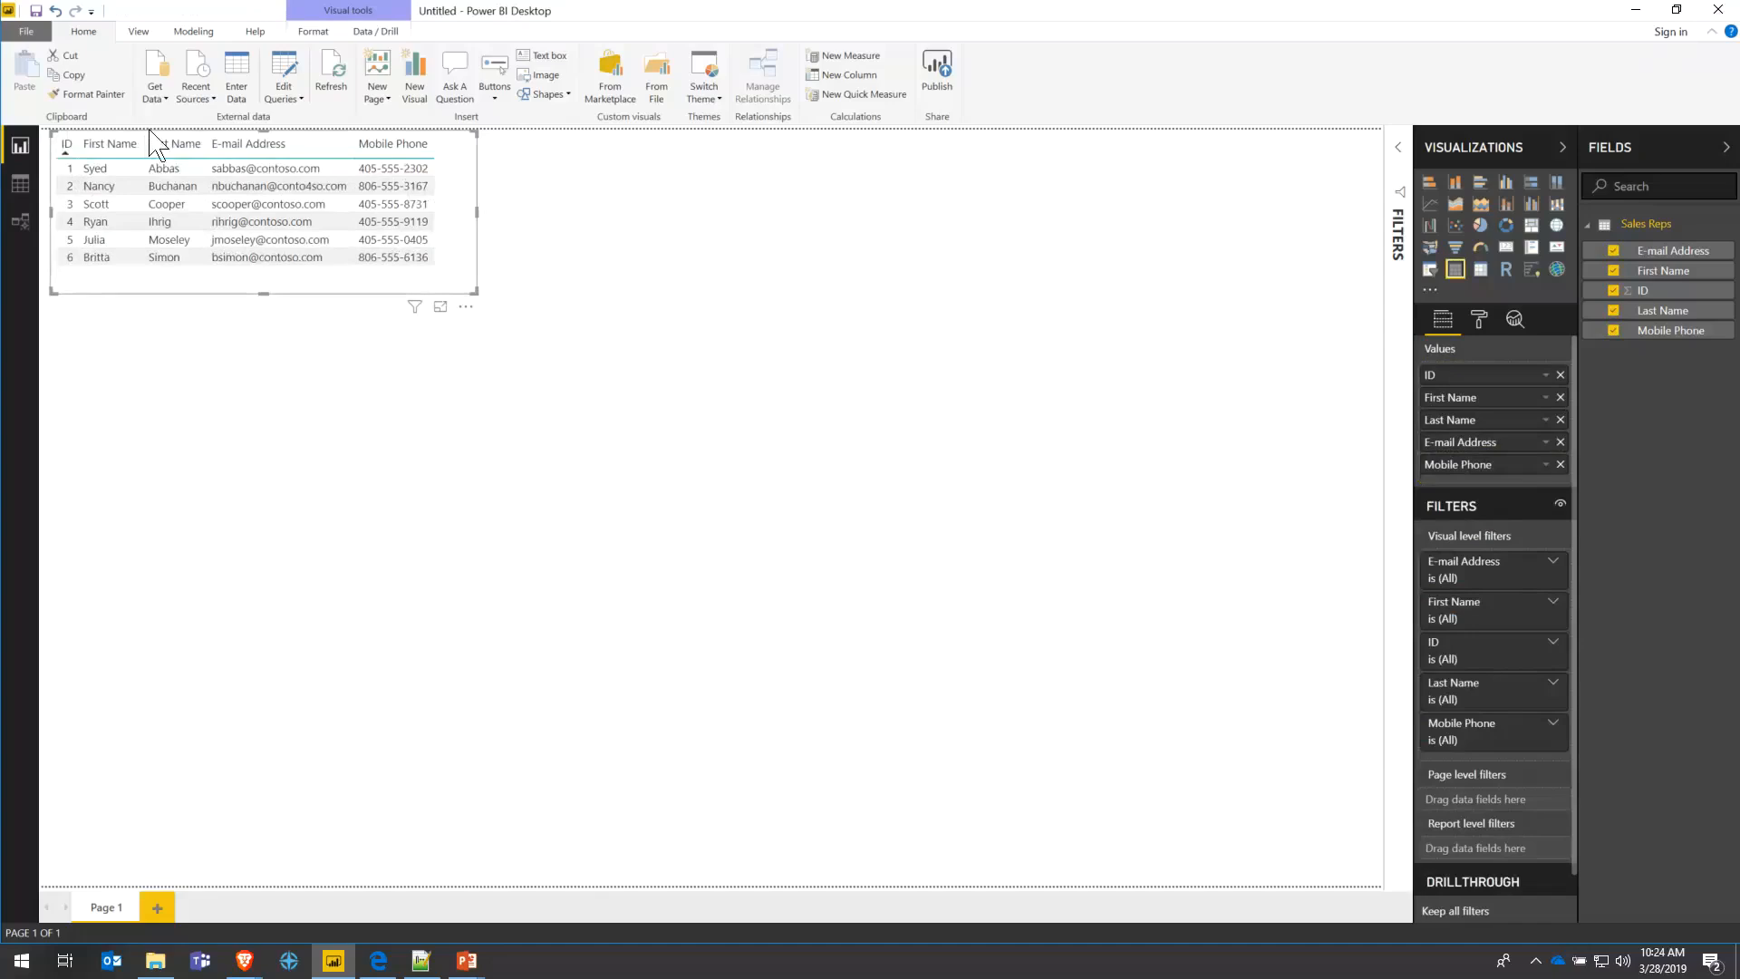
pyautogui.click(166, 98)
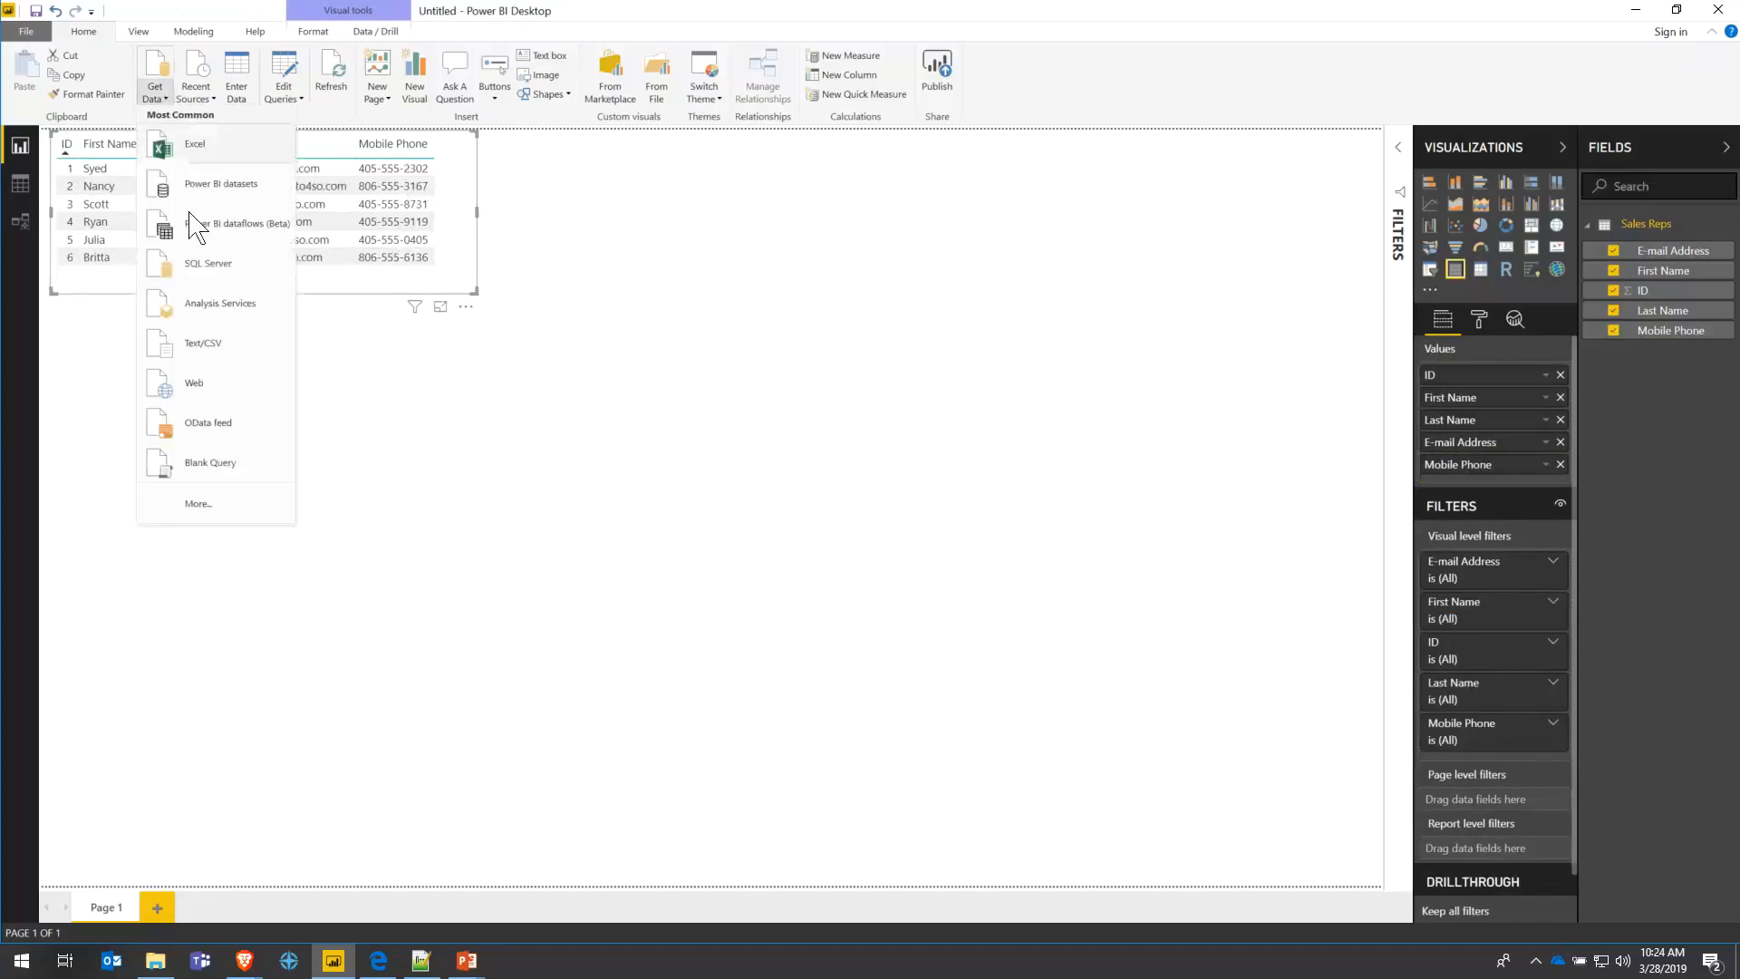
# - Connect to the PharmaX.accdb file using the Access database connector
pyautogui.click(222, 506)
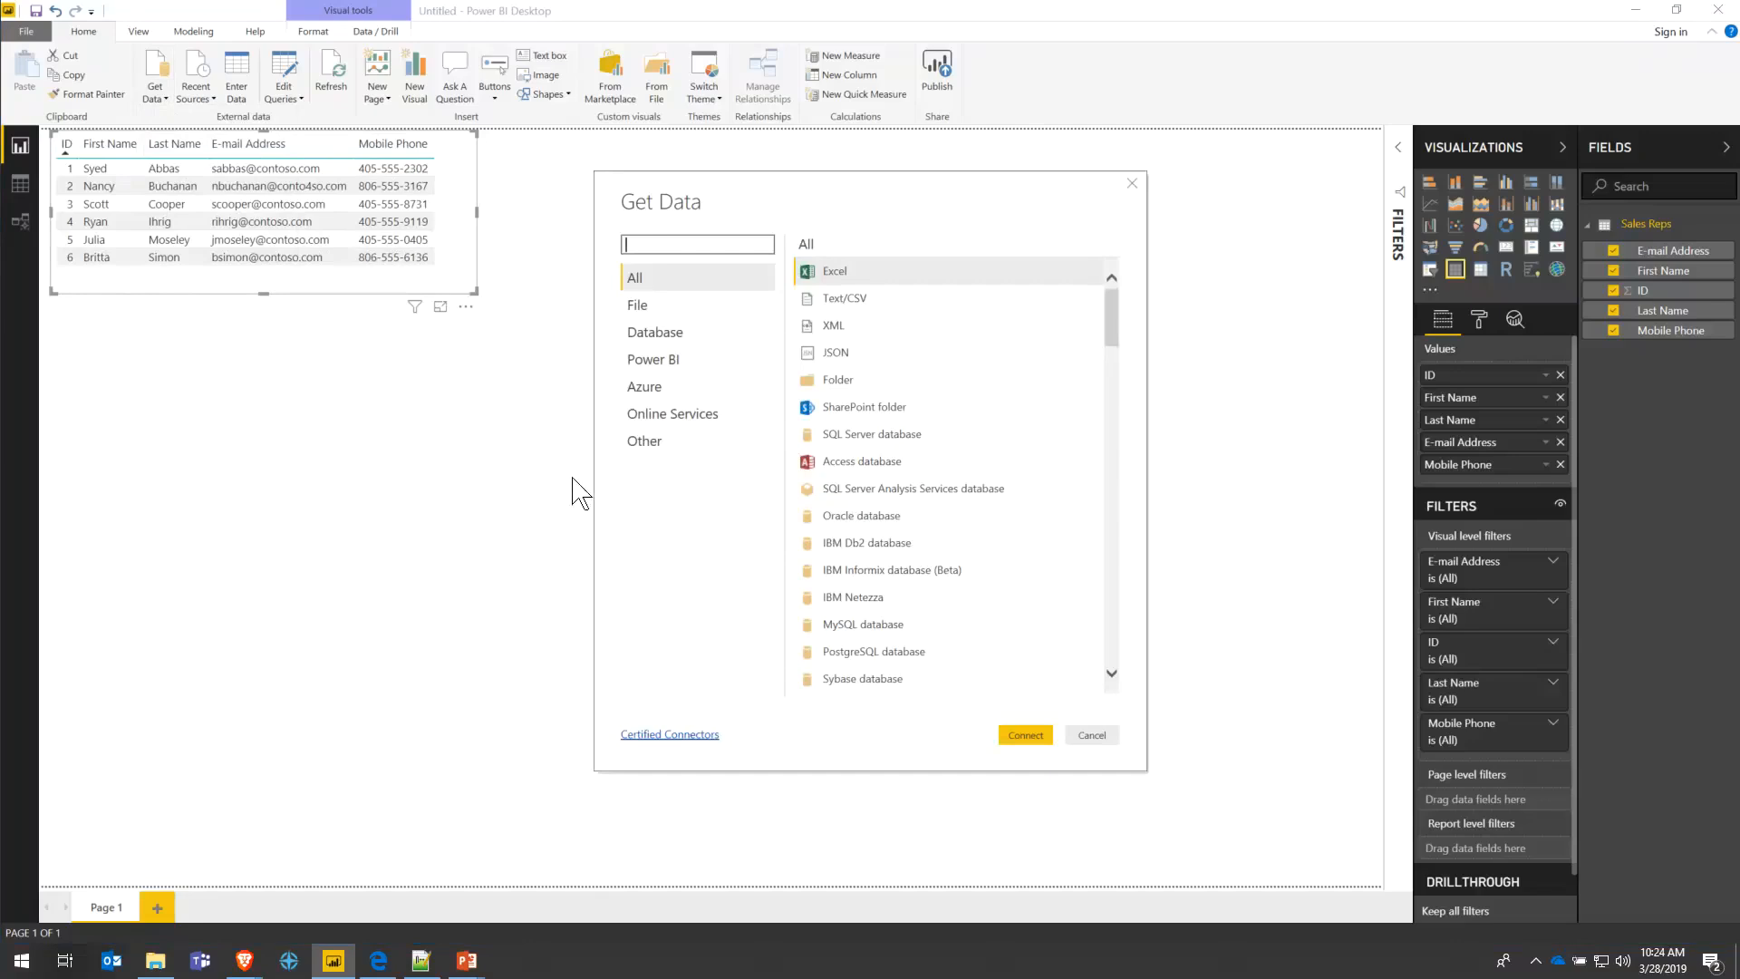
pyautogui.click(852, 464)
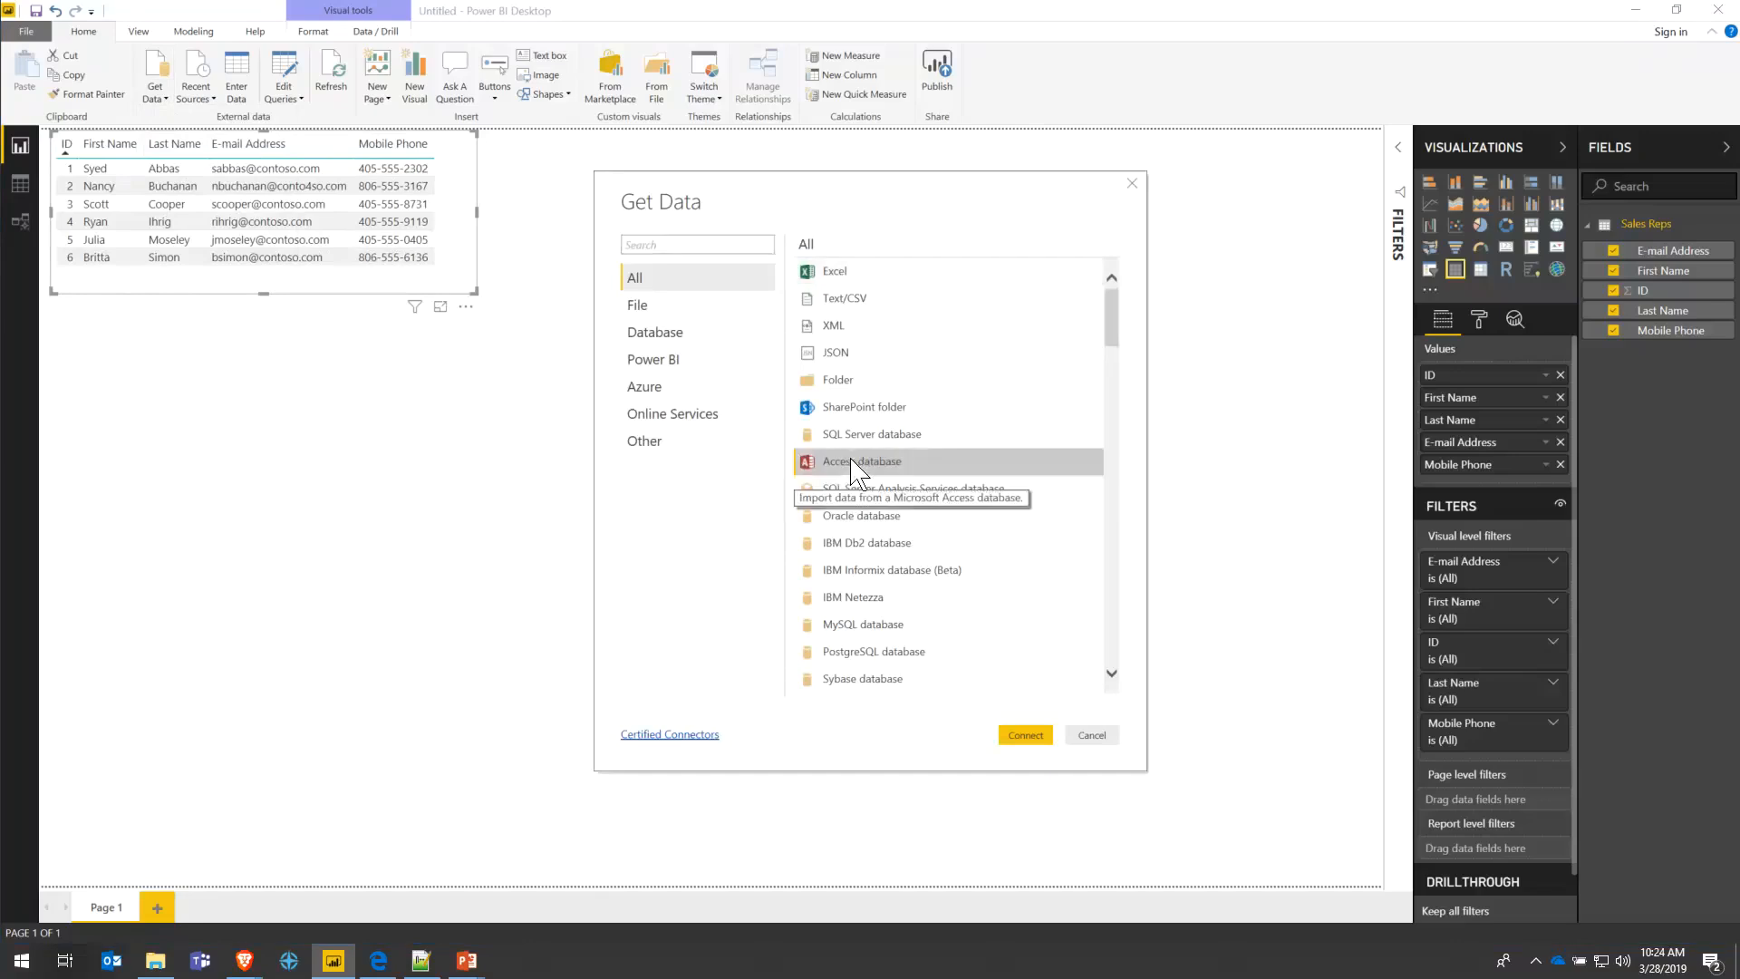
pyautogui.doubleClick(852, 464)
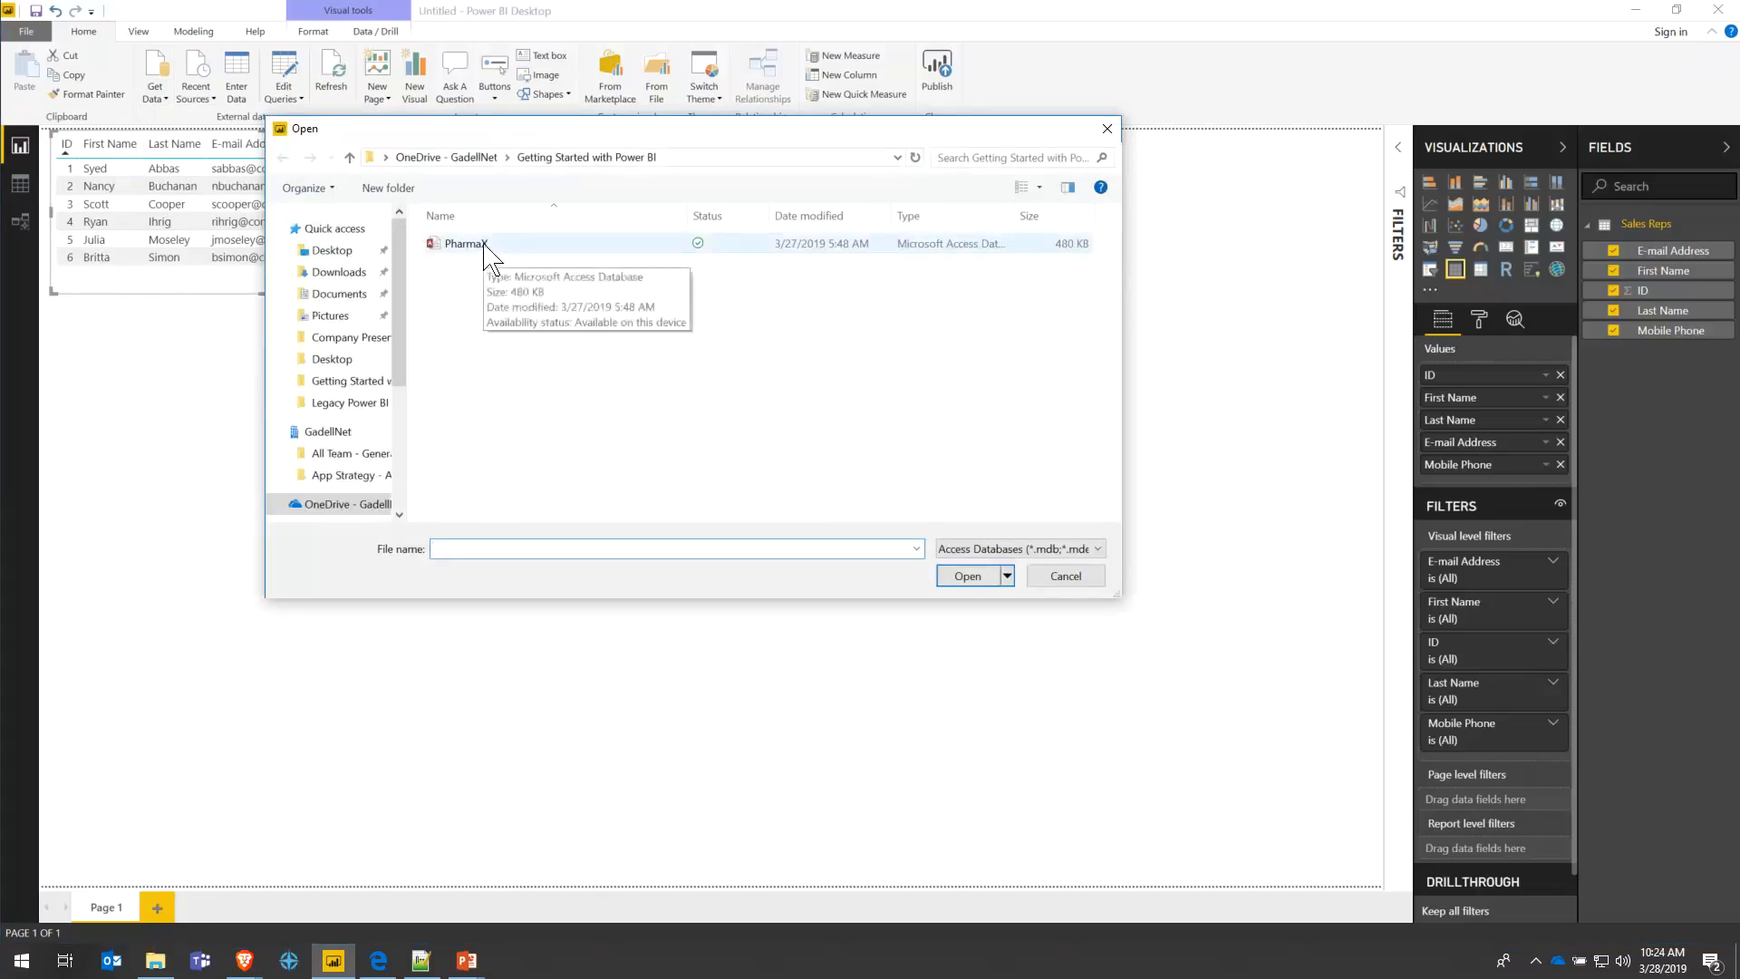
pyautogui.doubleClick(485, 245)
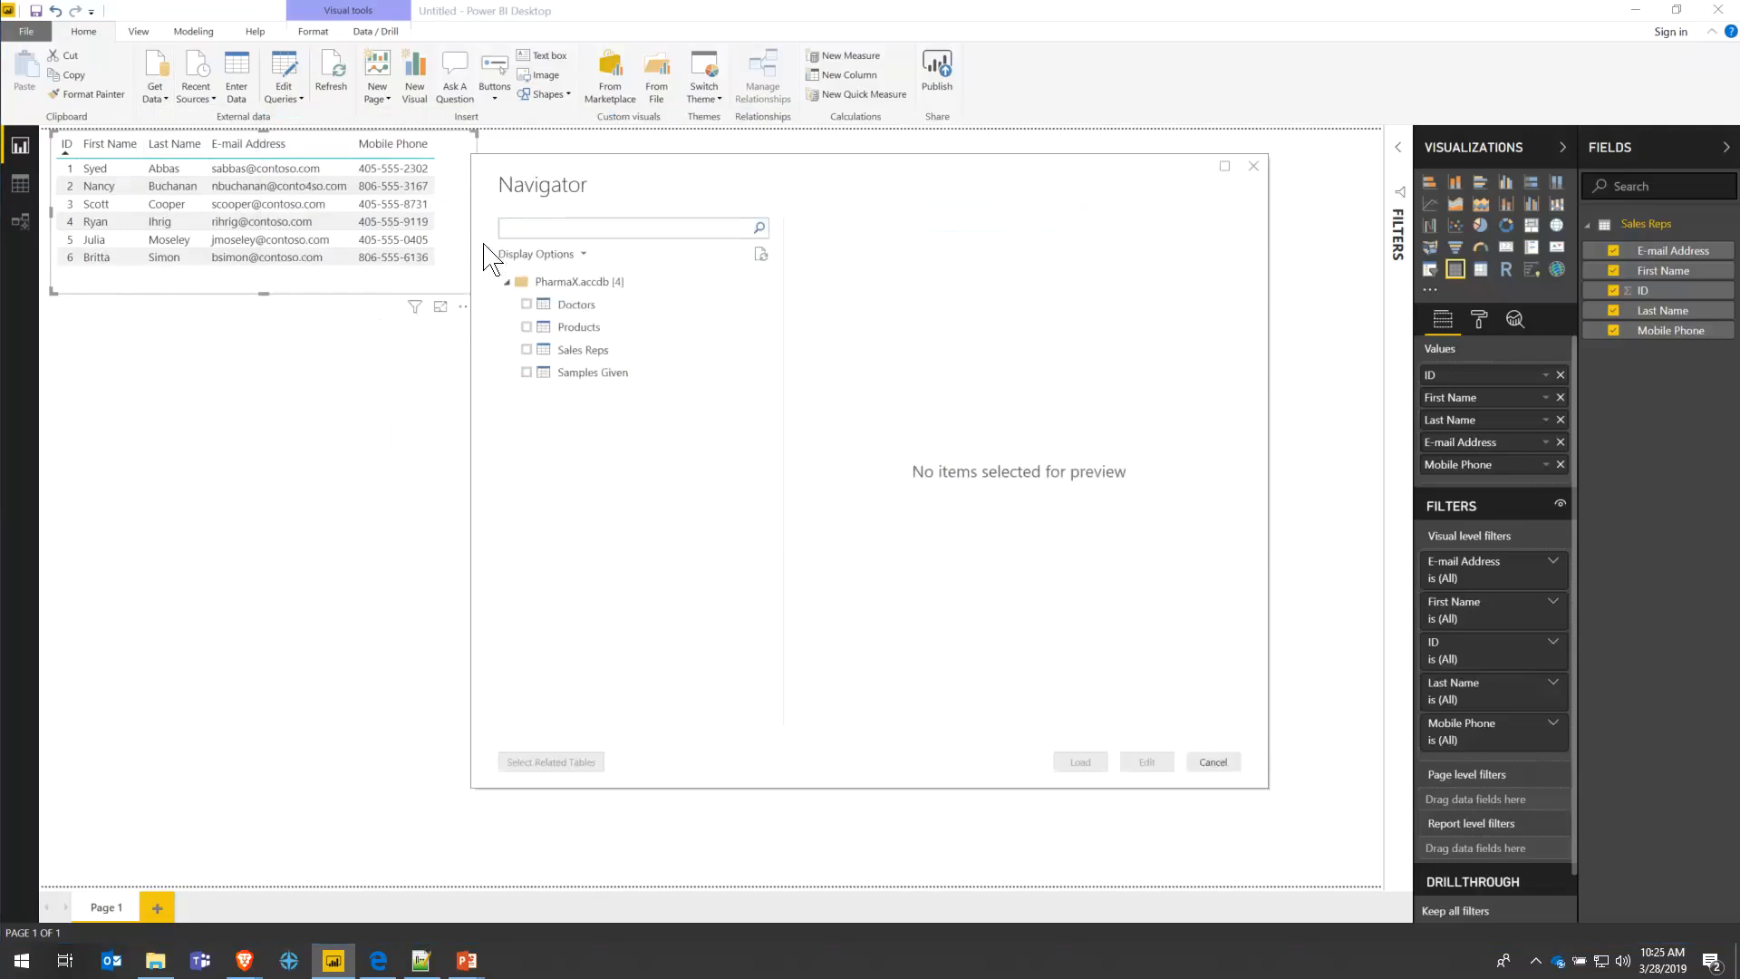
# - Tick Doctors, Products and Samples Given in the Navigator, preview each, and load them
pyautogui.click(526, 305)
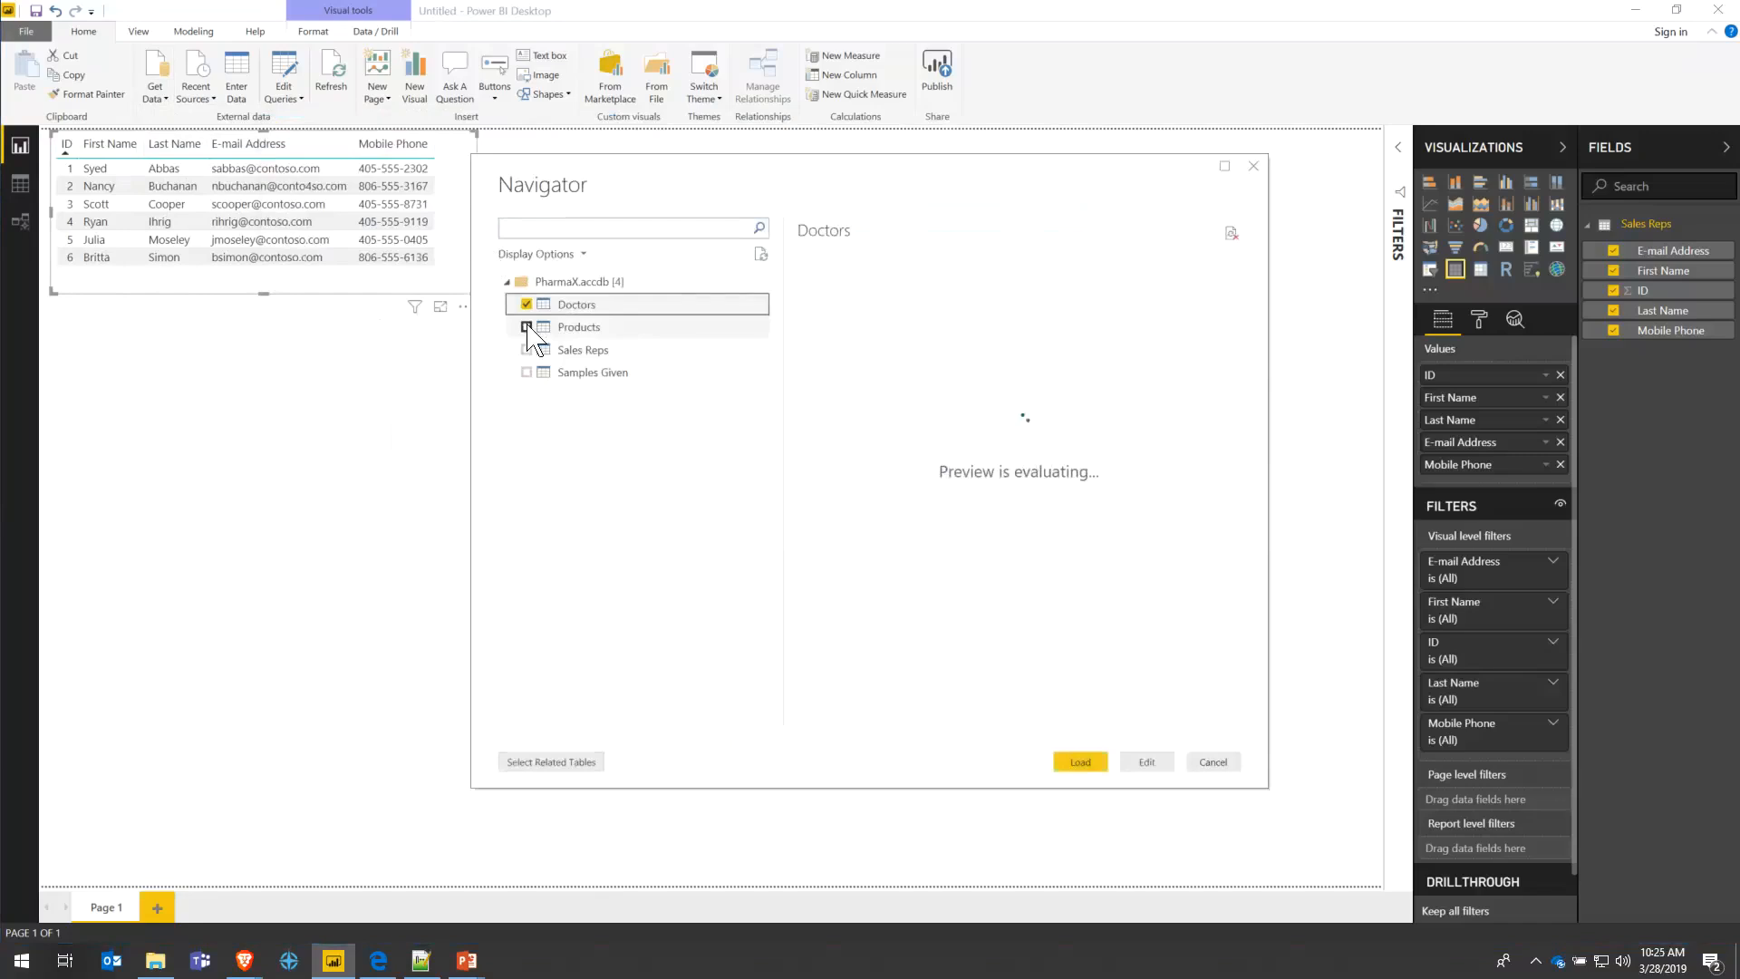
pyautogui.click(527, 327)
pyautogui.click(527, 373)
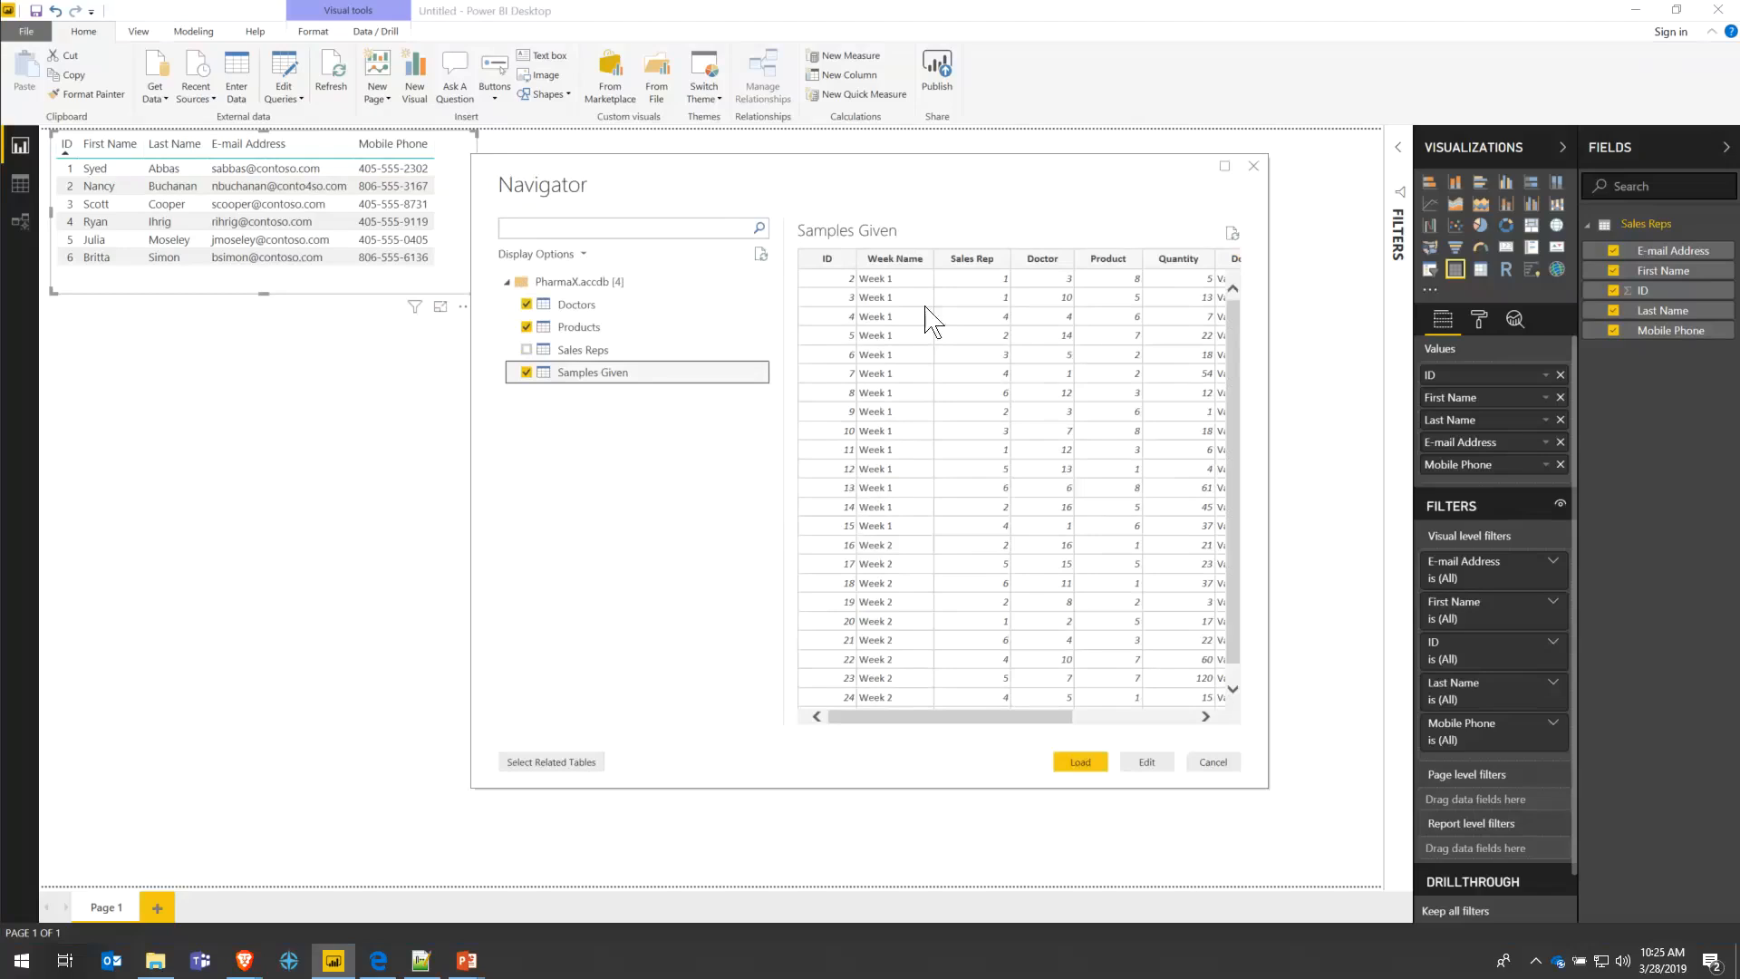
pyautogui.click(576, 308)
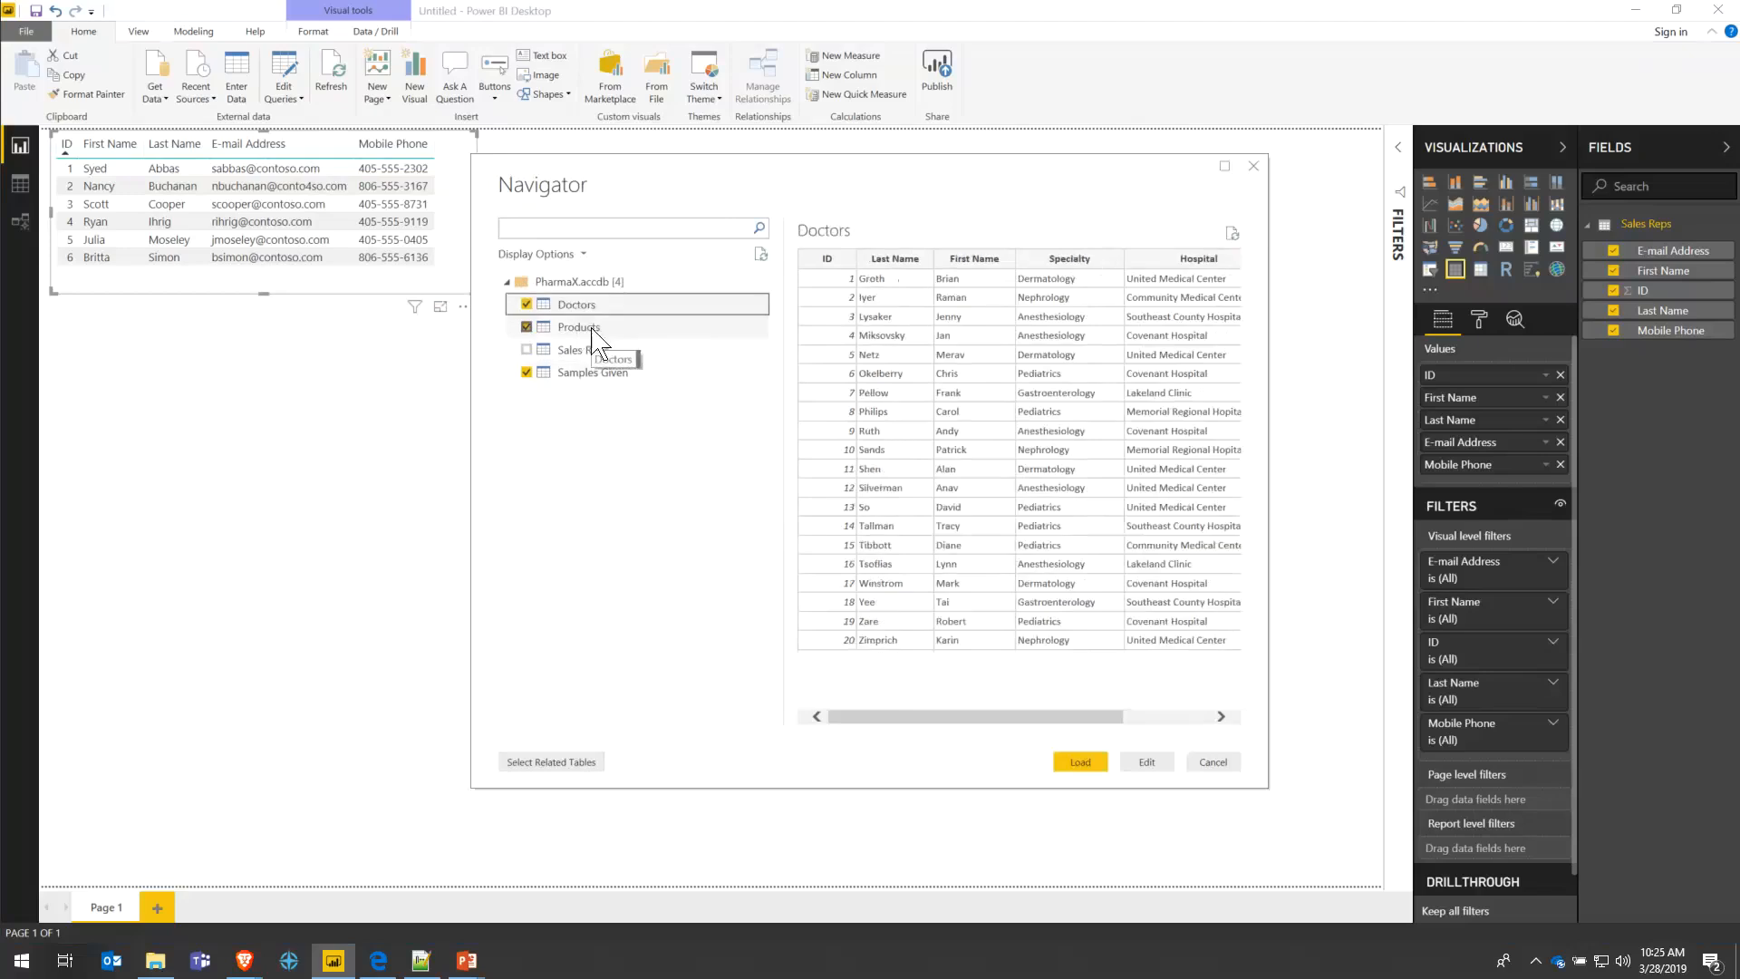
pyautogui.click(595, 330)
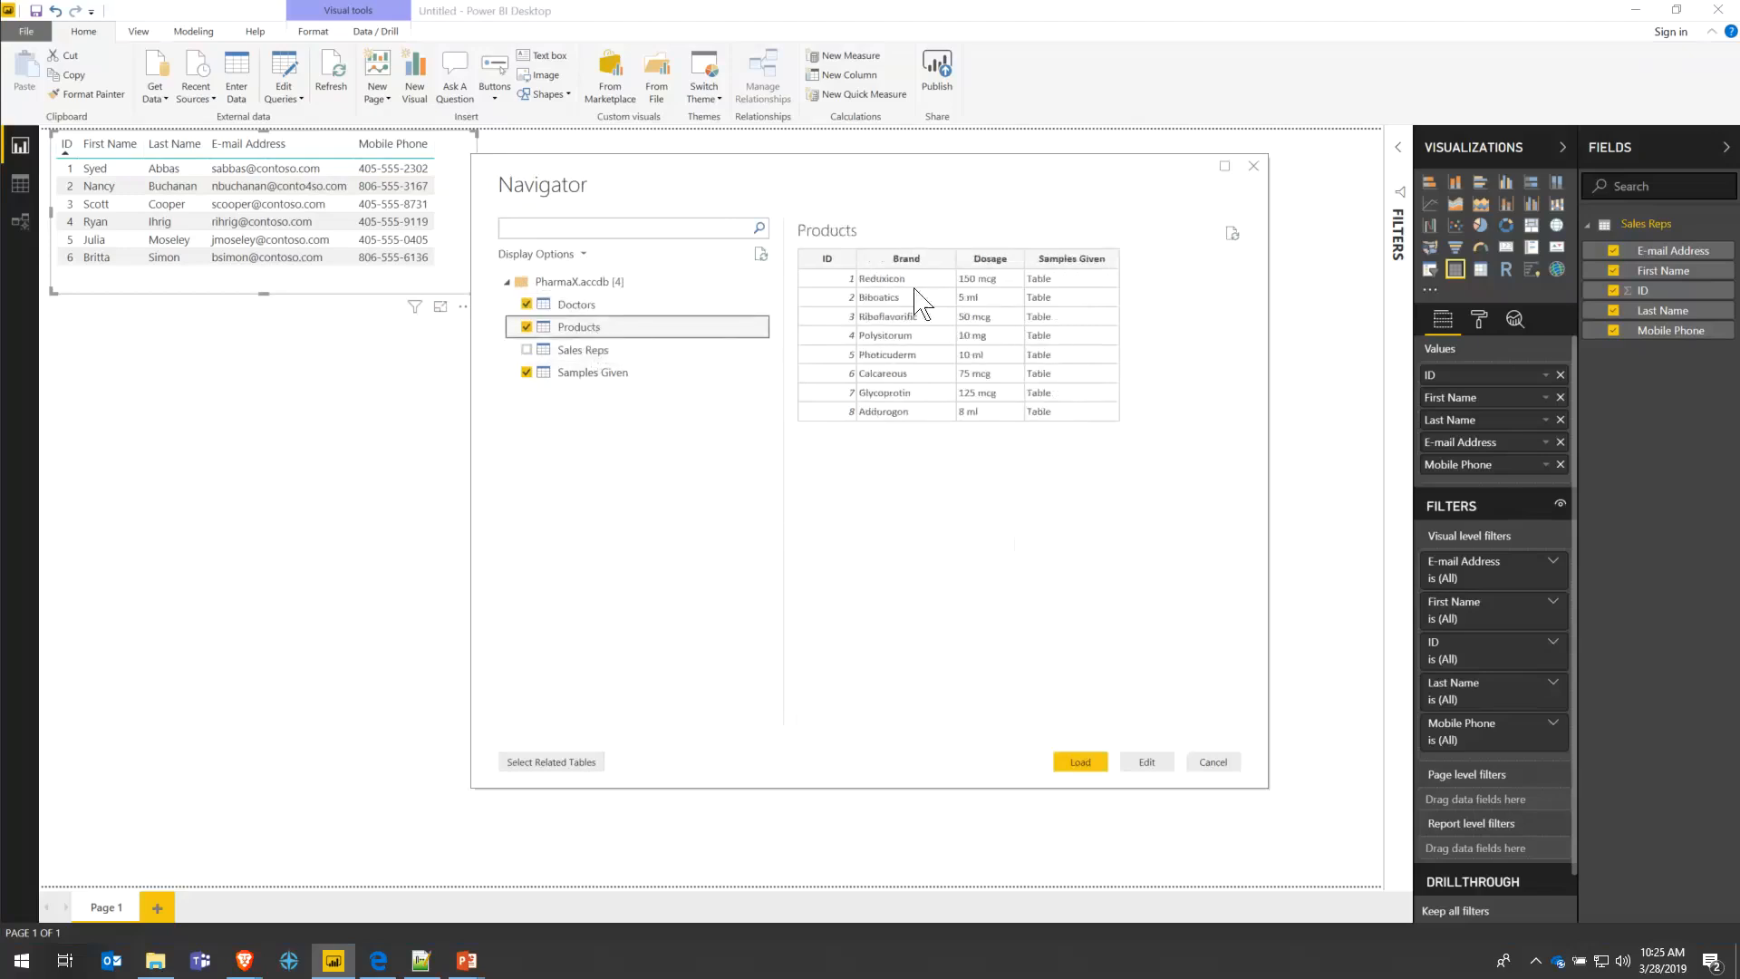
pyautogui.click(611, 383)
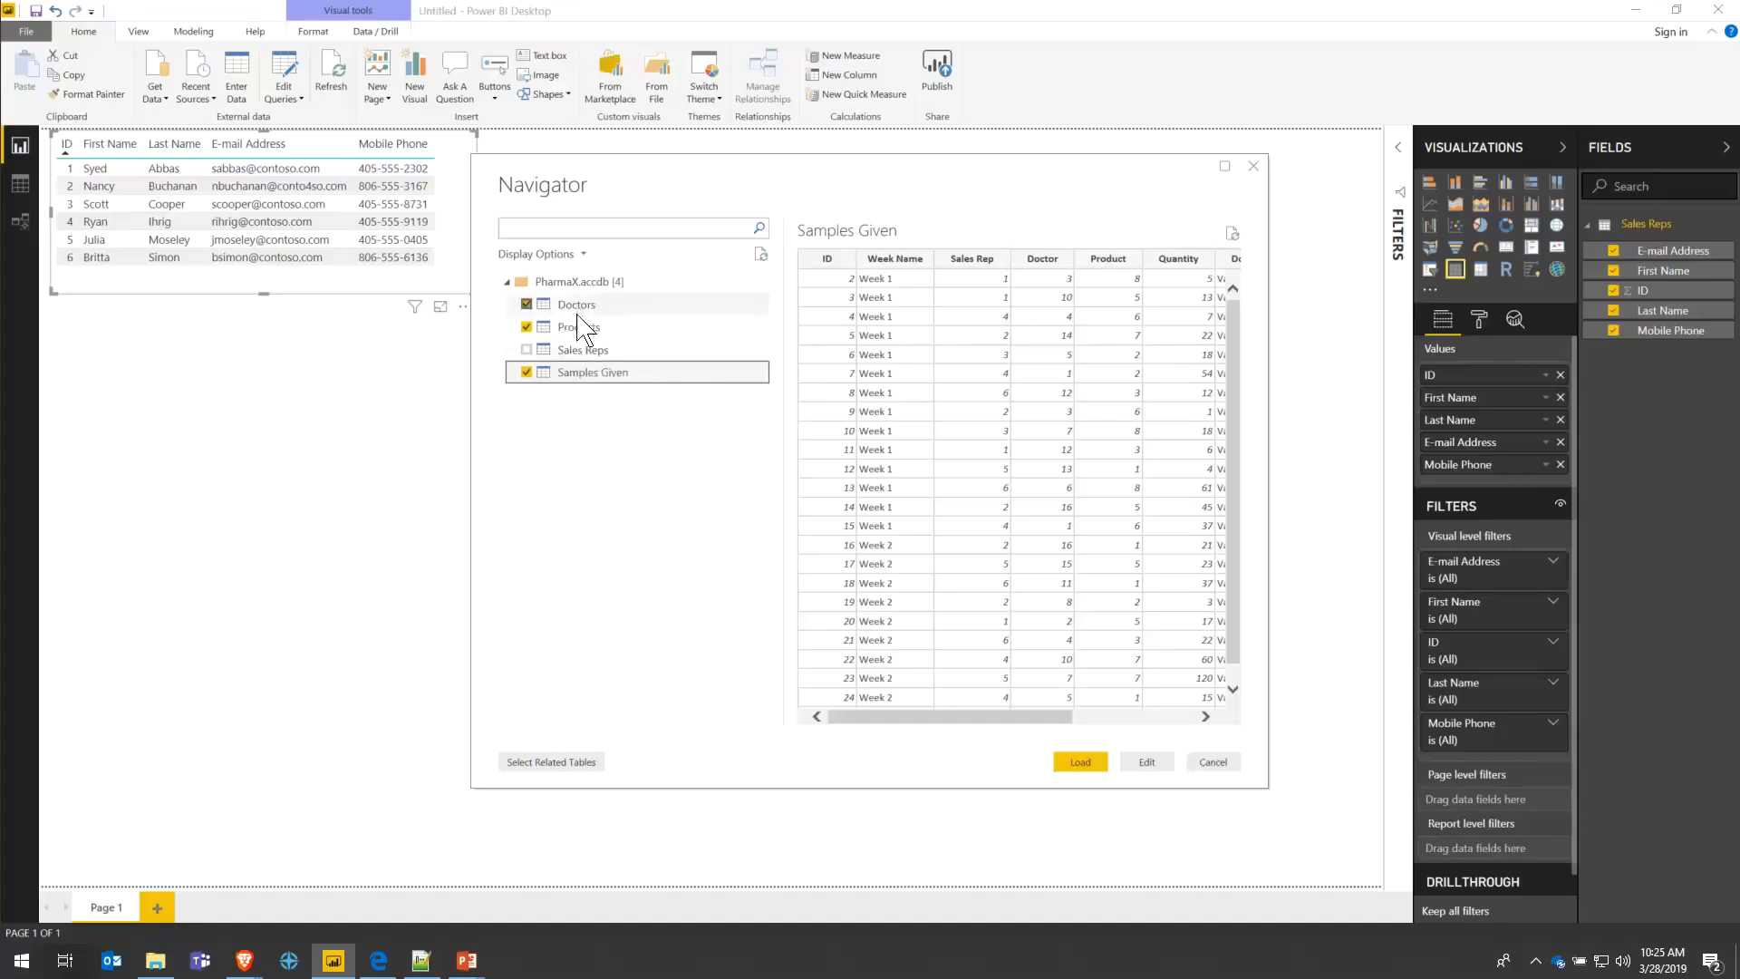
pyautogui.click(1078, 762)
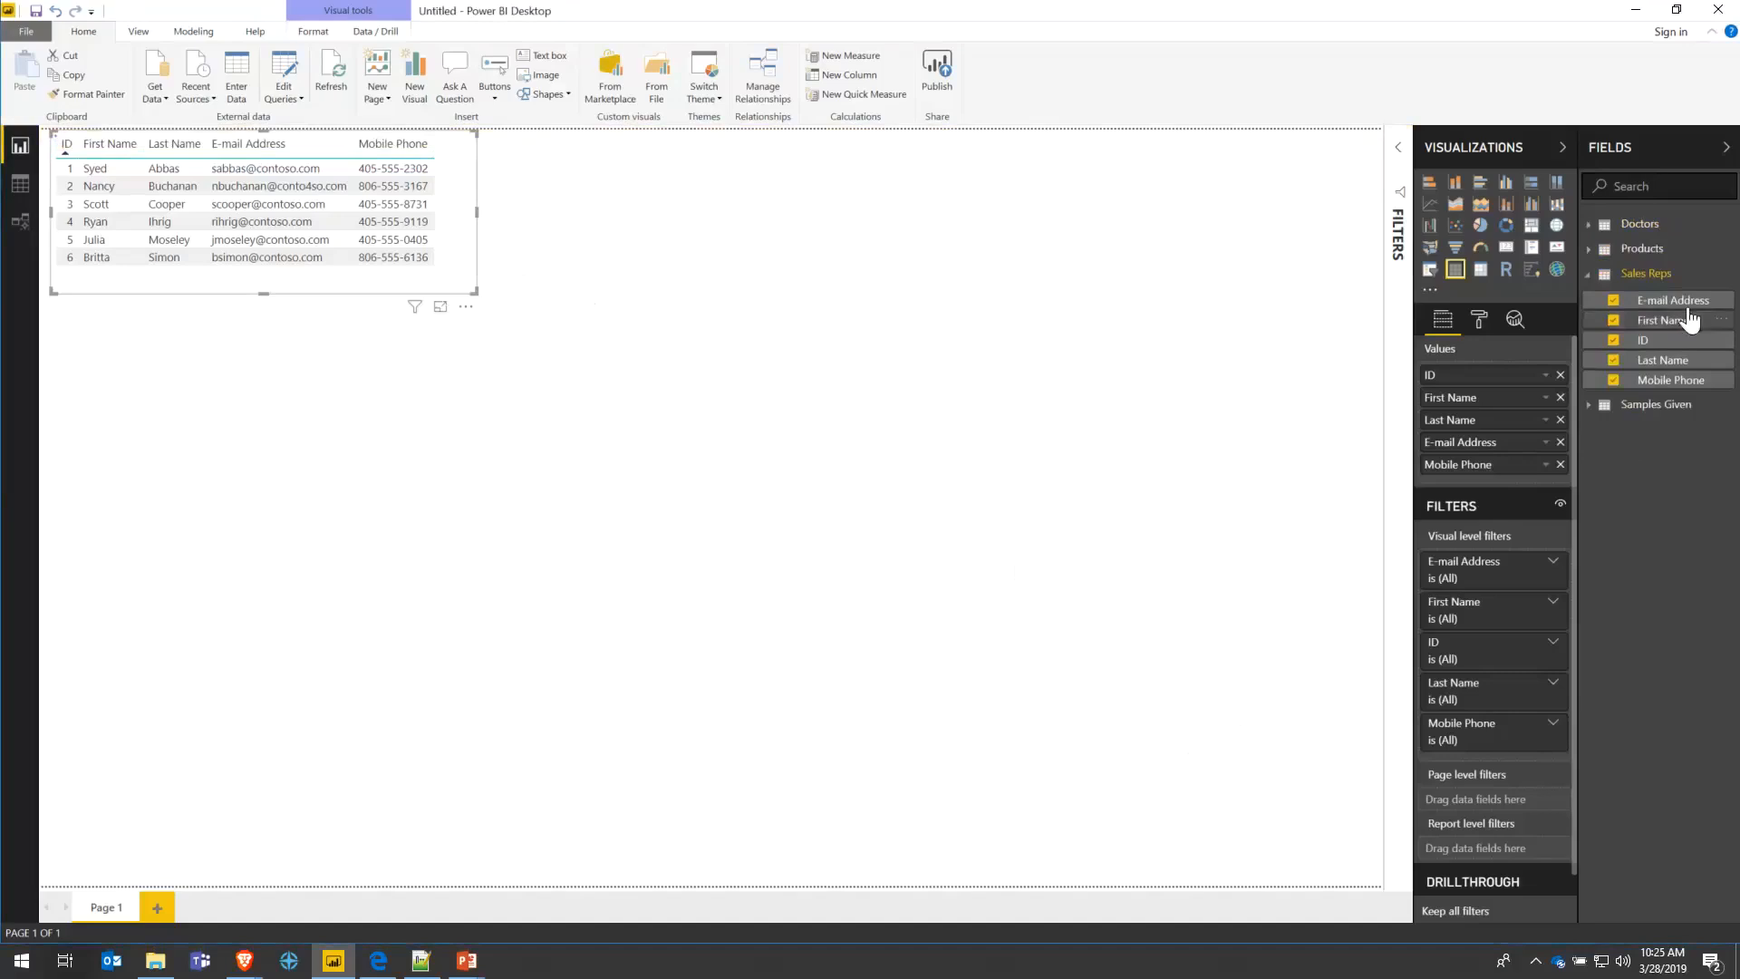
# - Collapse Sales Reps in the Fields pane and expand Products to reveal Brand, Dosage and ID
pyautogui.click(1590, 275)
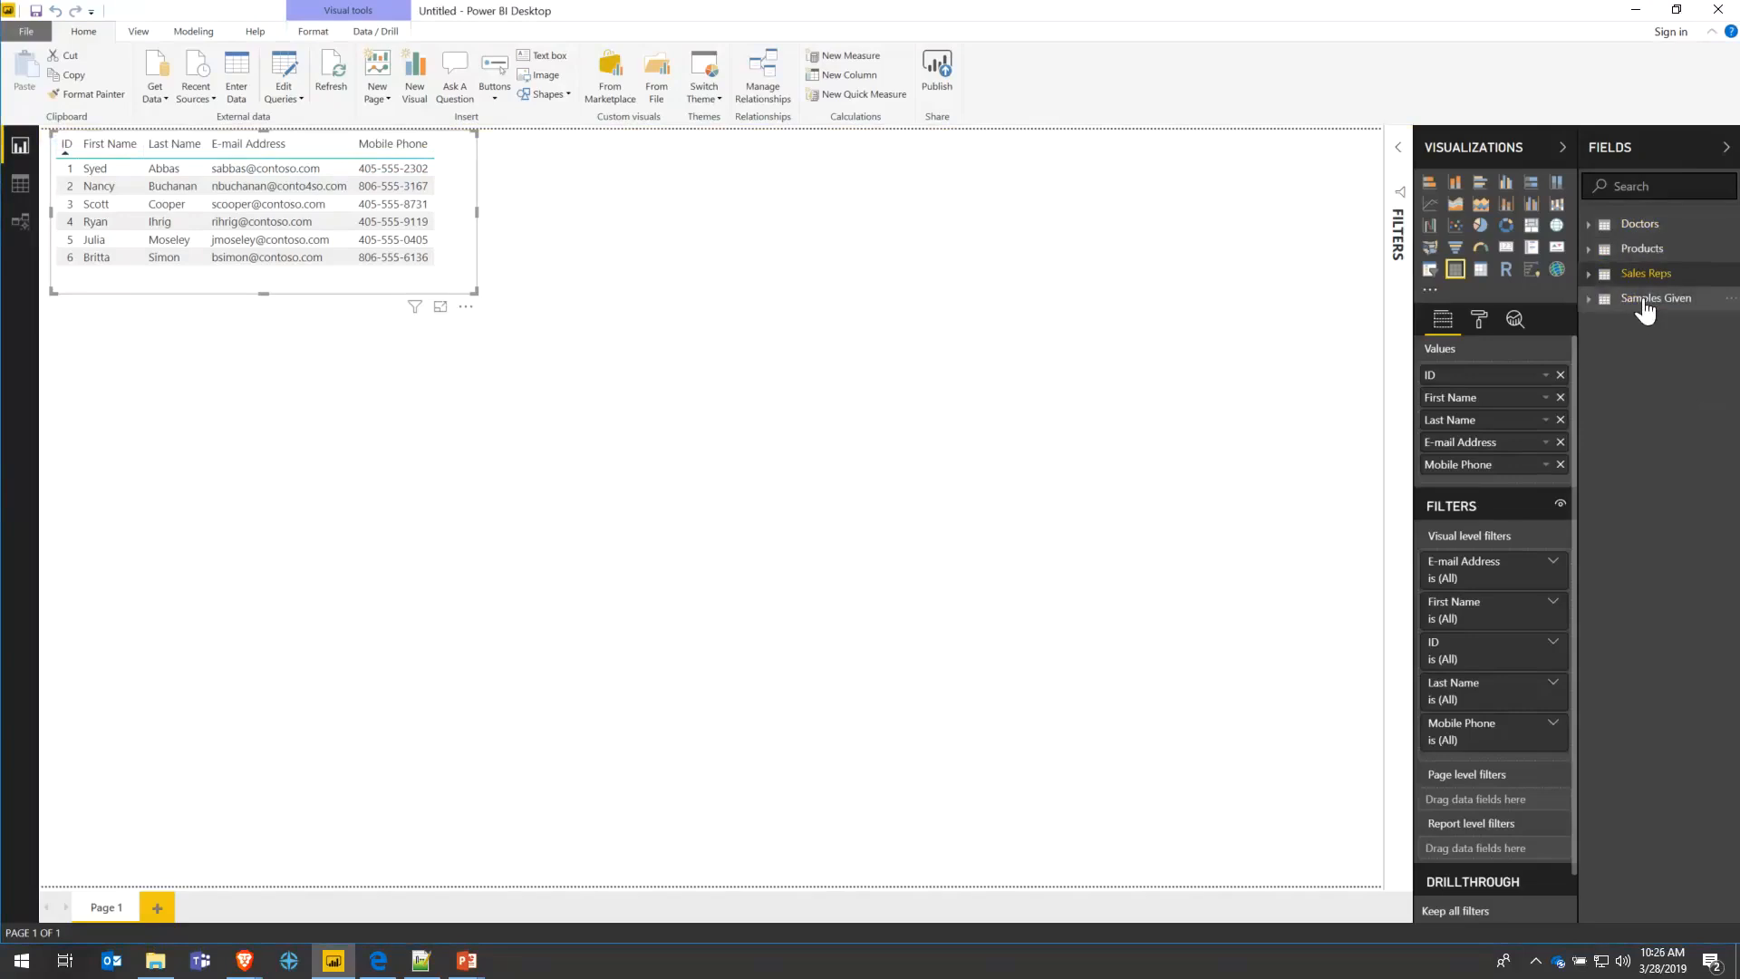
pyautogui.moveTo(1647, 311)
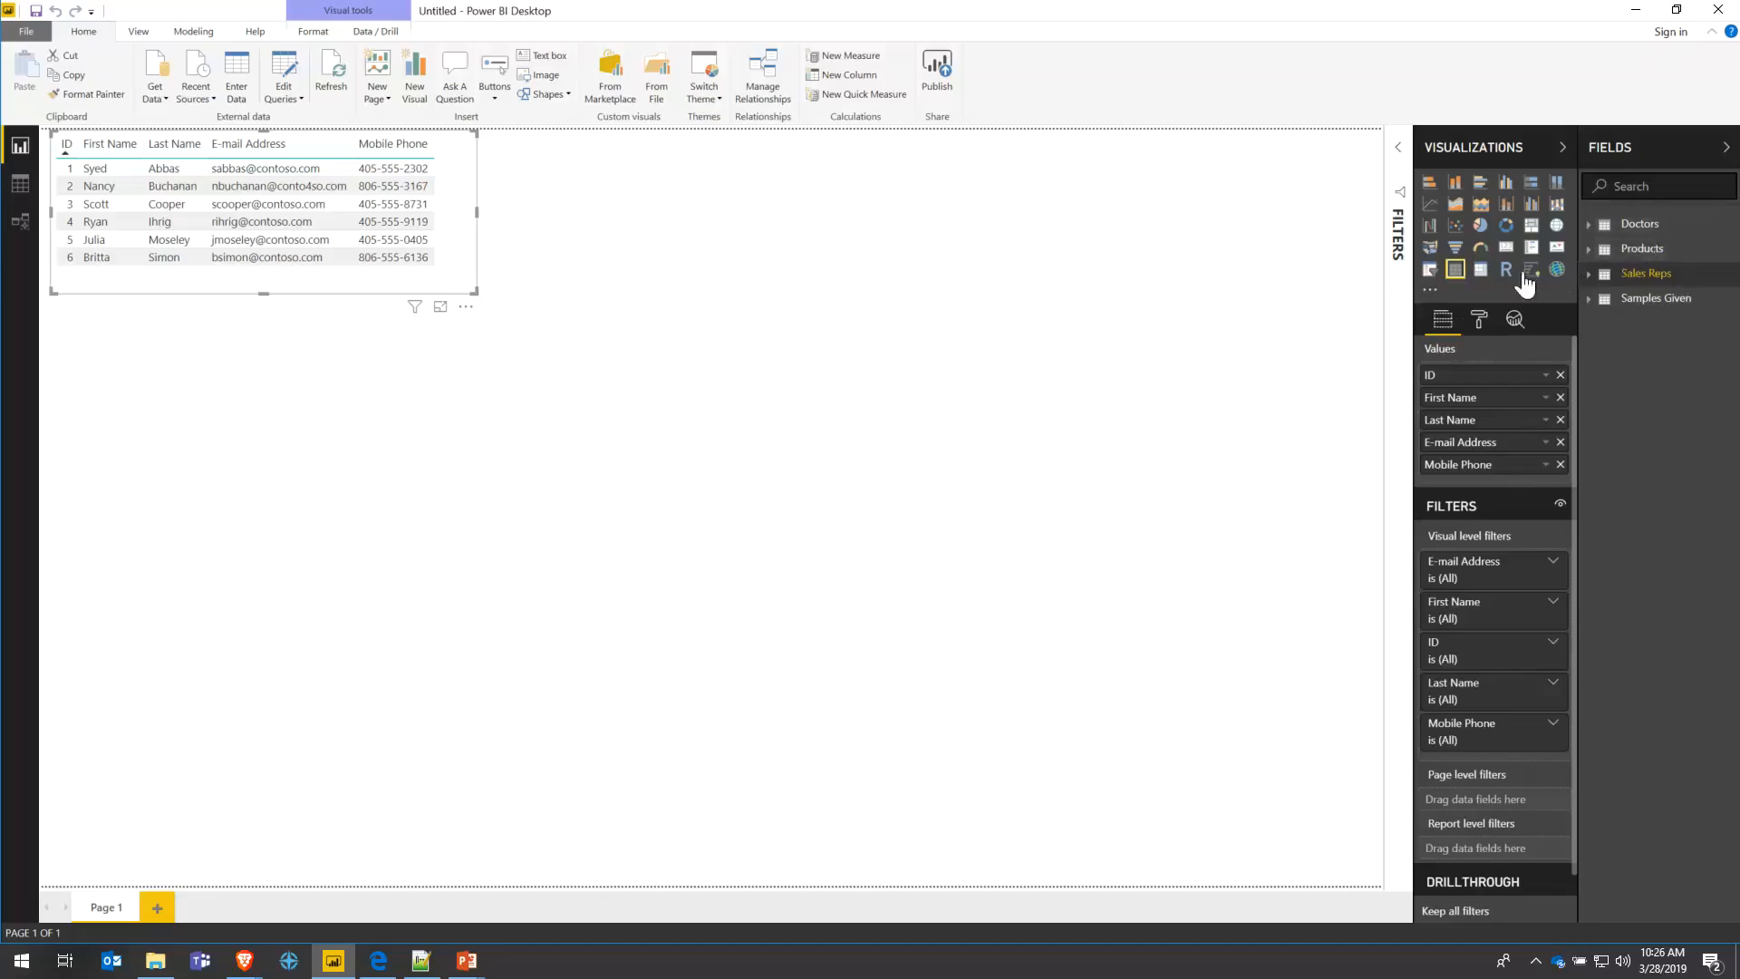
pyautogui.click(1596, 253)
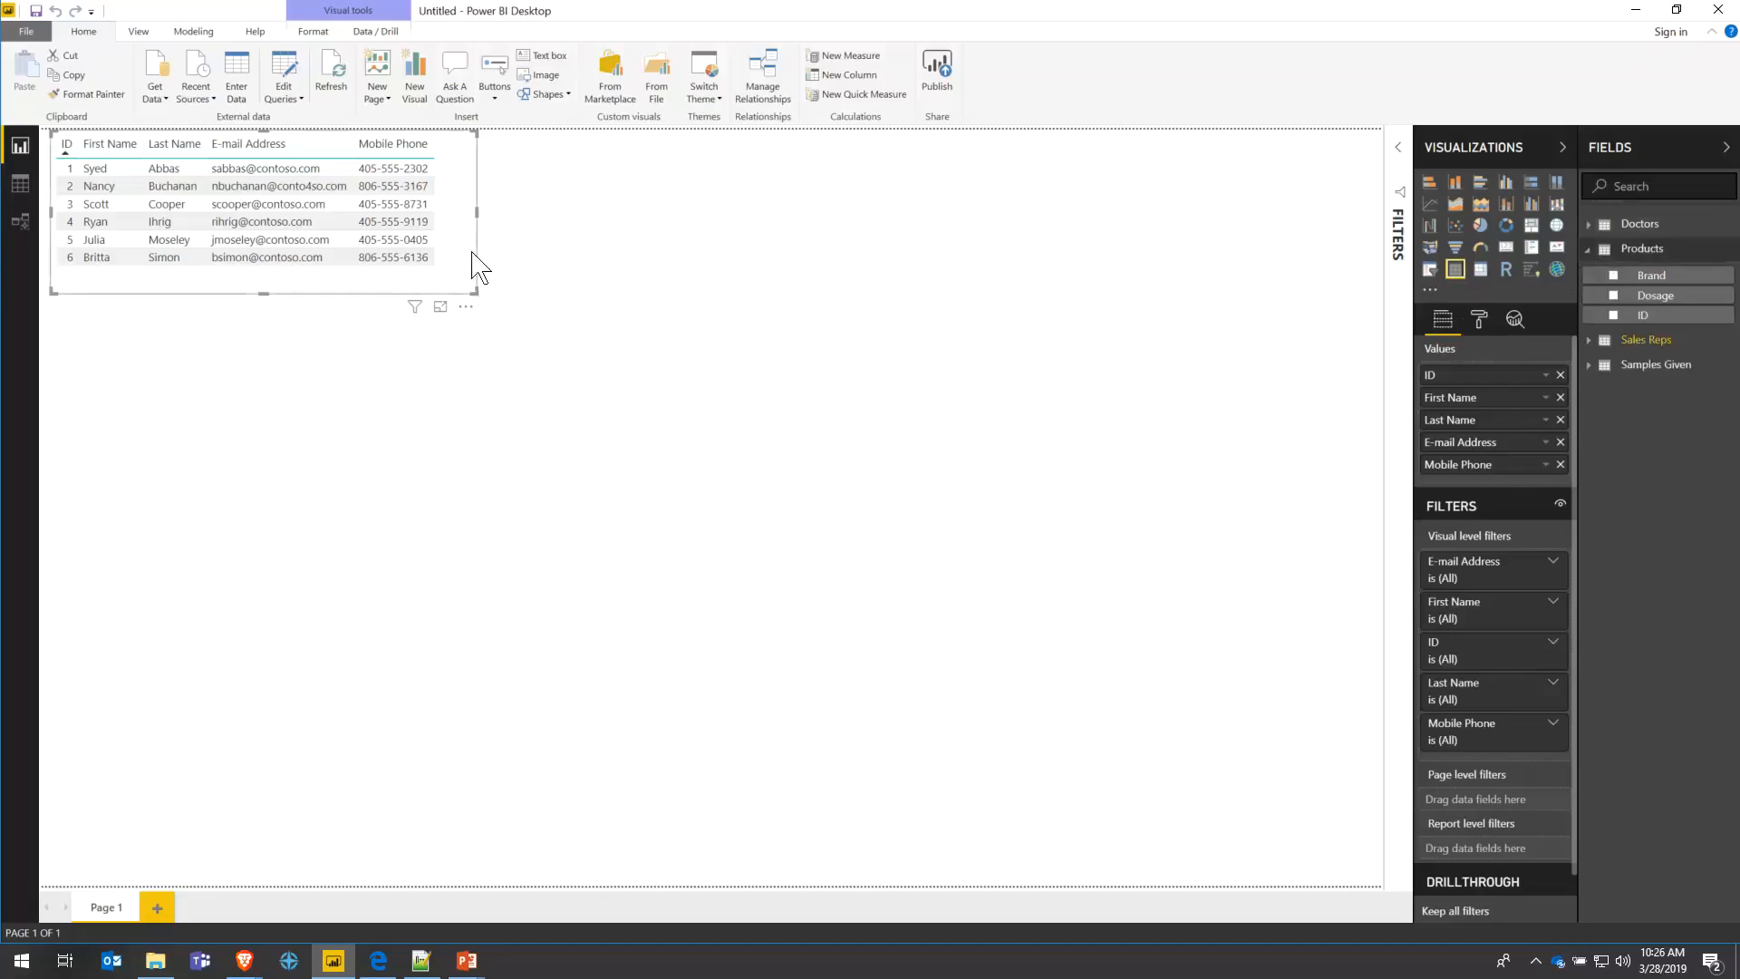
# - Copy the salesperson table alongside and swap its fields for Products Brand, Dosage and ID
pyautogui.moveTo(471, 252); pyautogui.dragTo(886, 272)
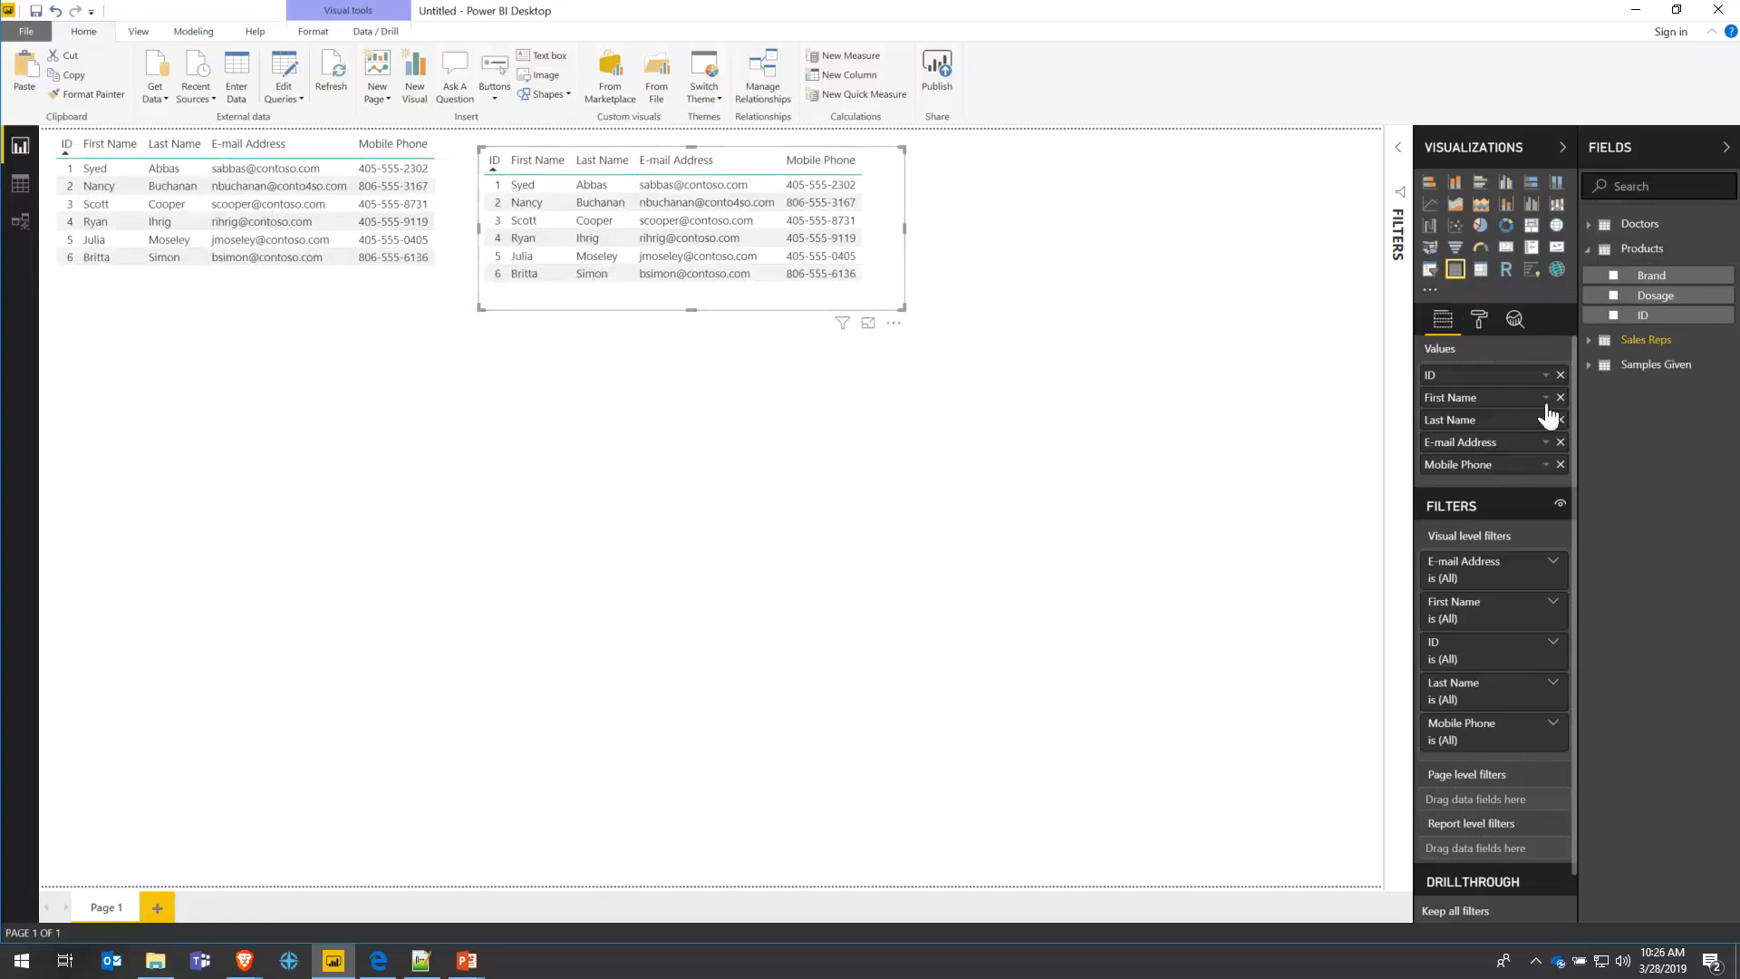
pyautogui.moveTo(1631, 276); pyautogui.dragTo(1490, 387)
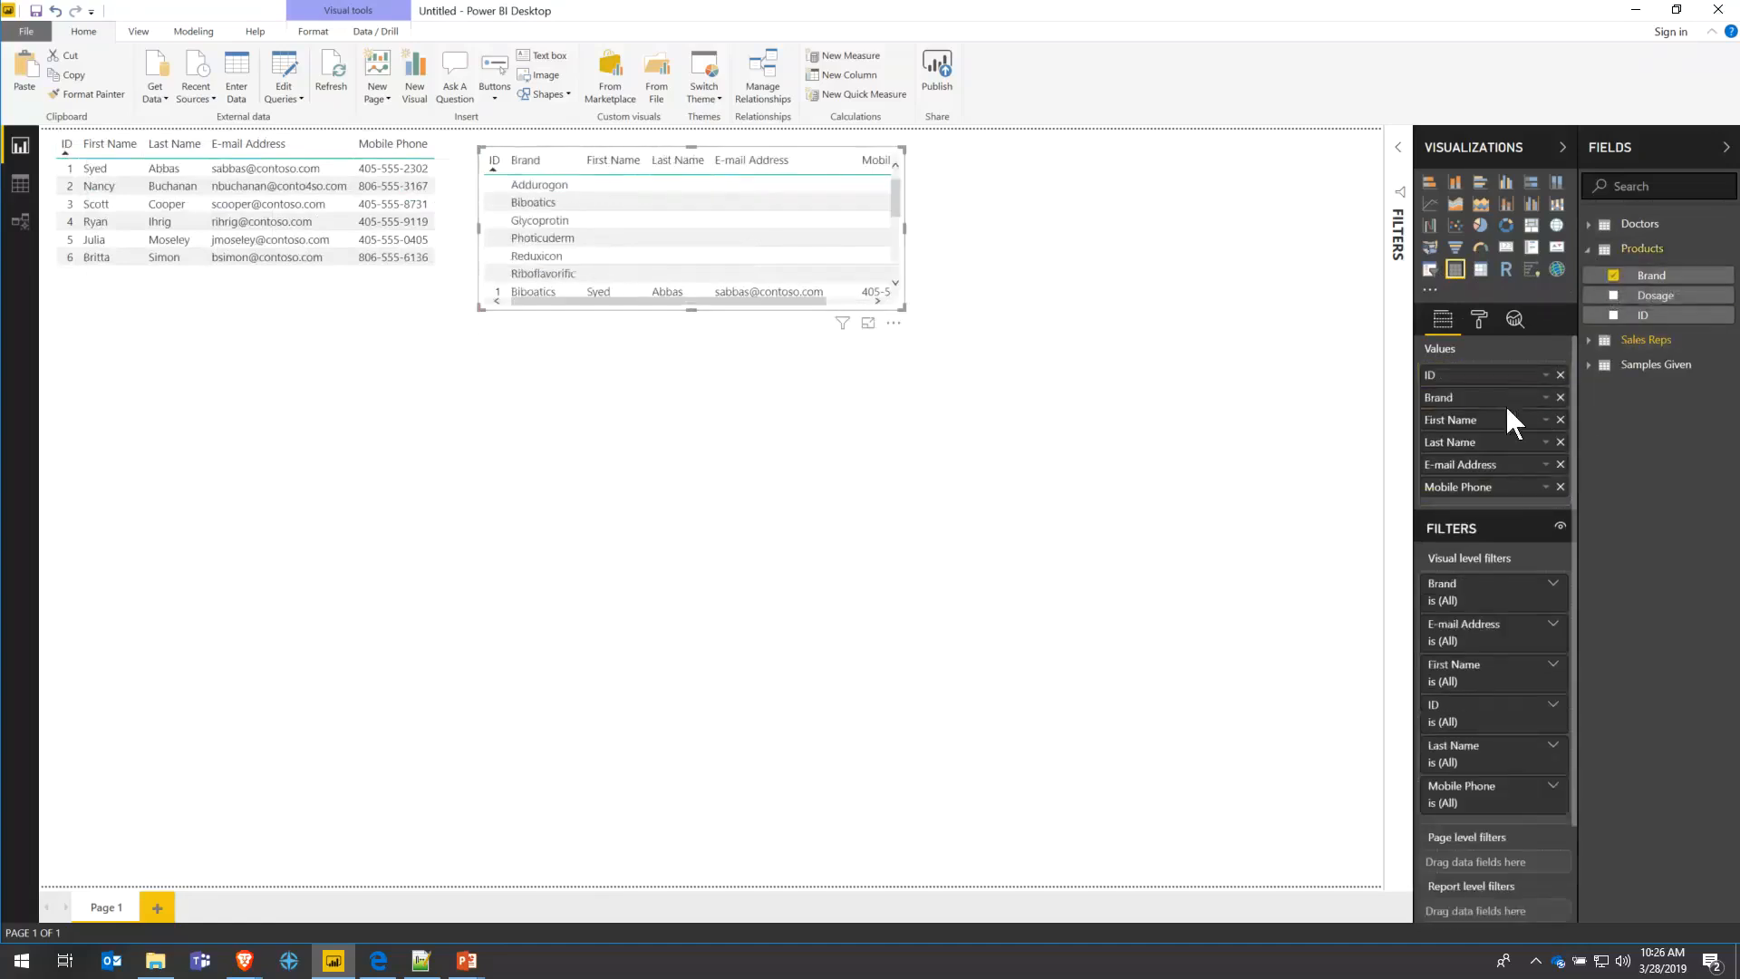
pyautogui.moveTo(1635, 316); pyautogui.dragTo(1492, 430)
pyautogui.click(1559, 375)
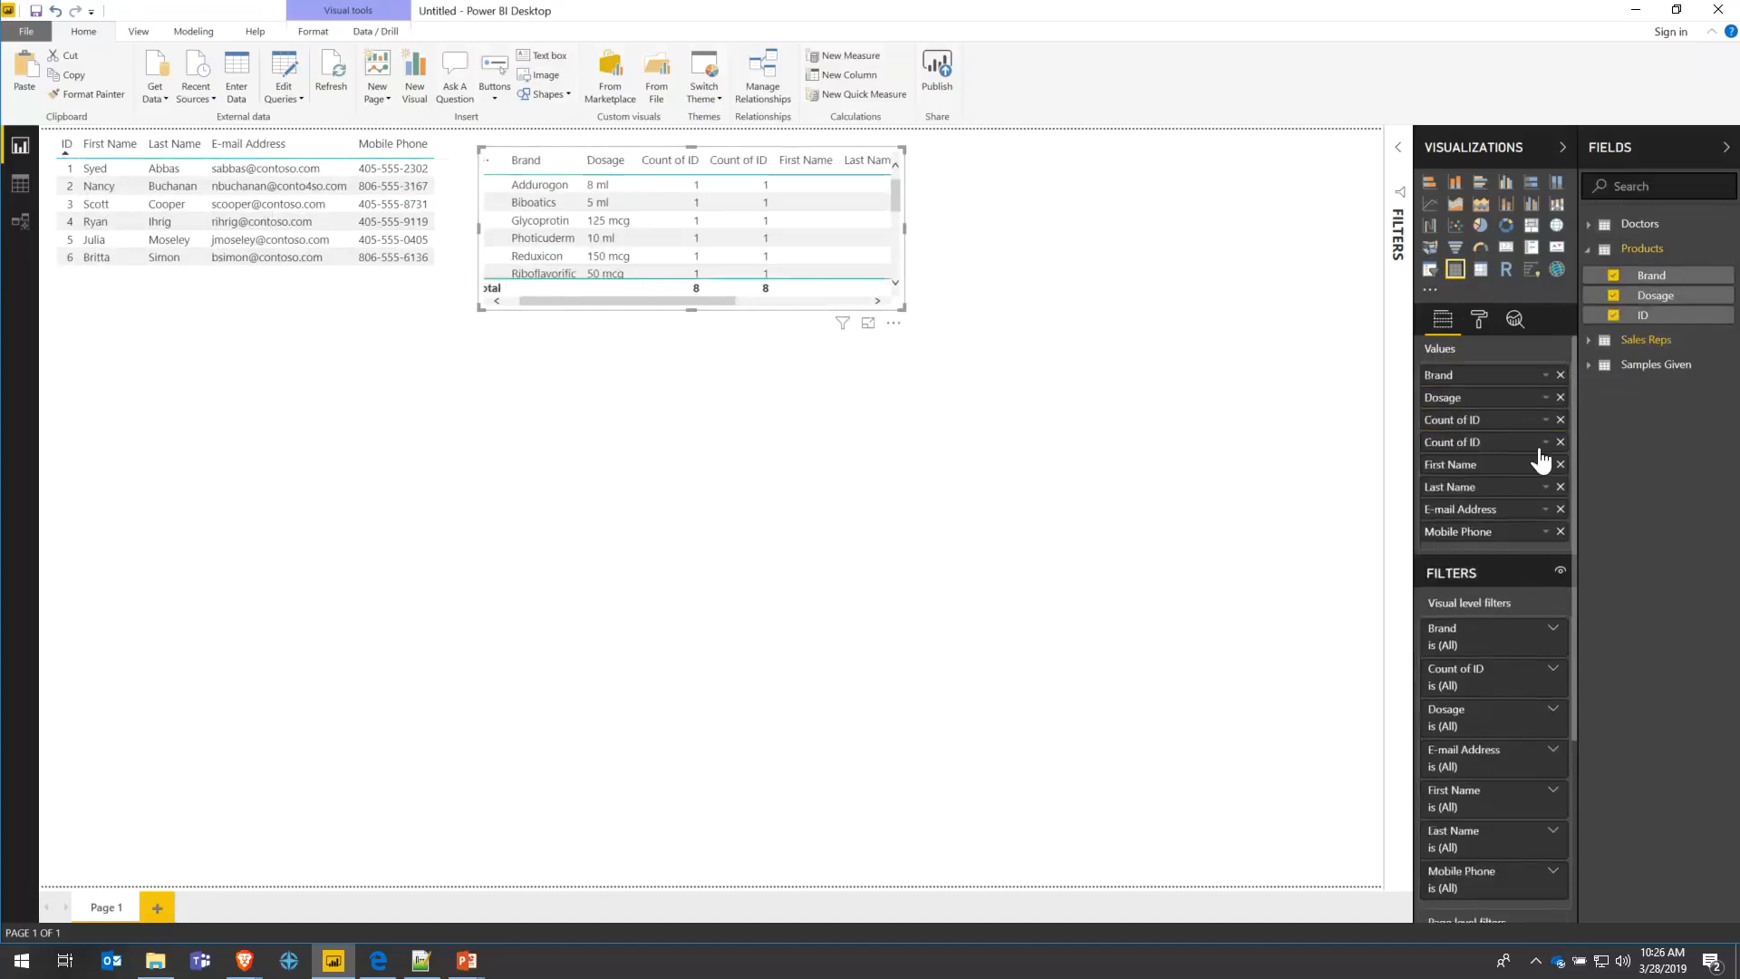
pyautogui.click(1559, 442)
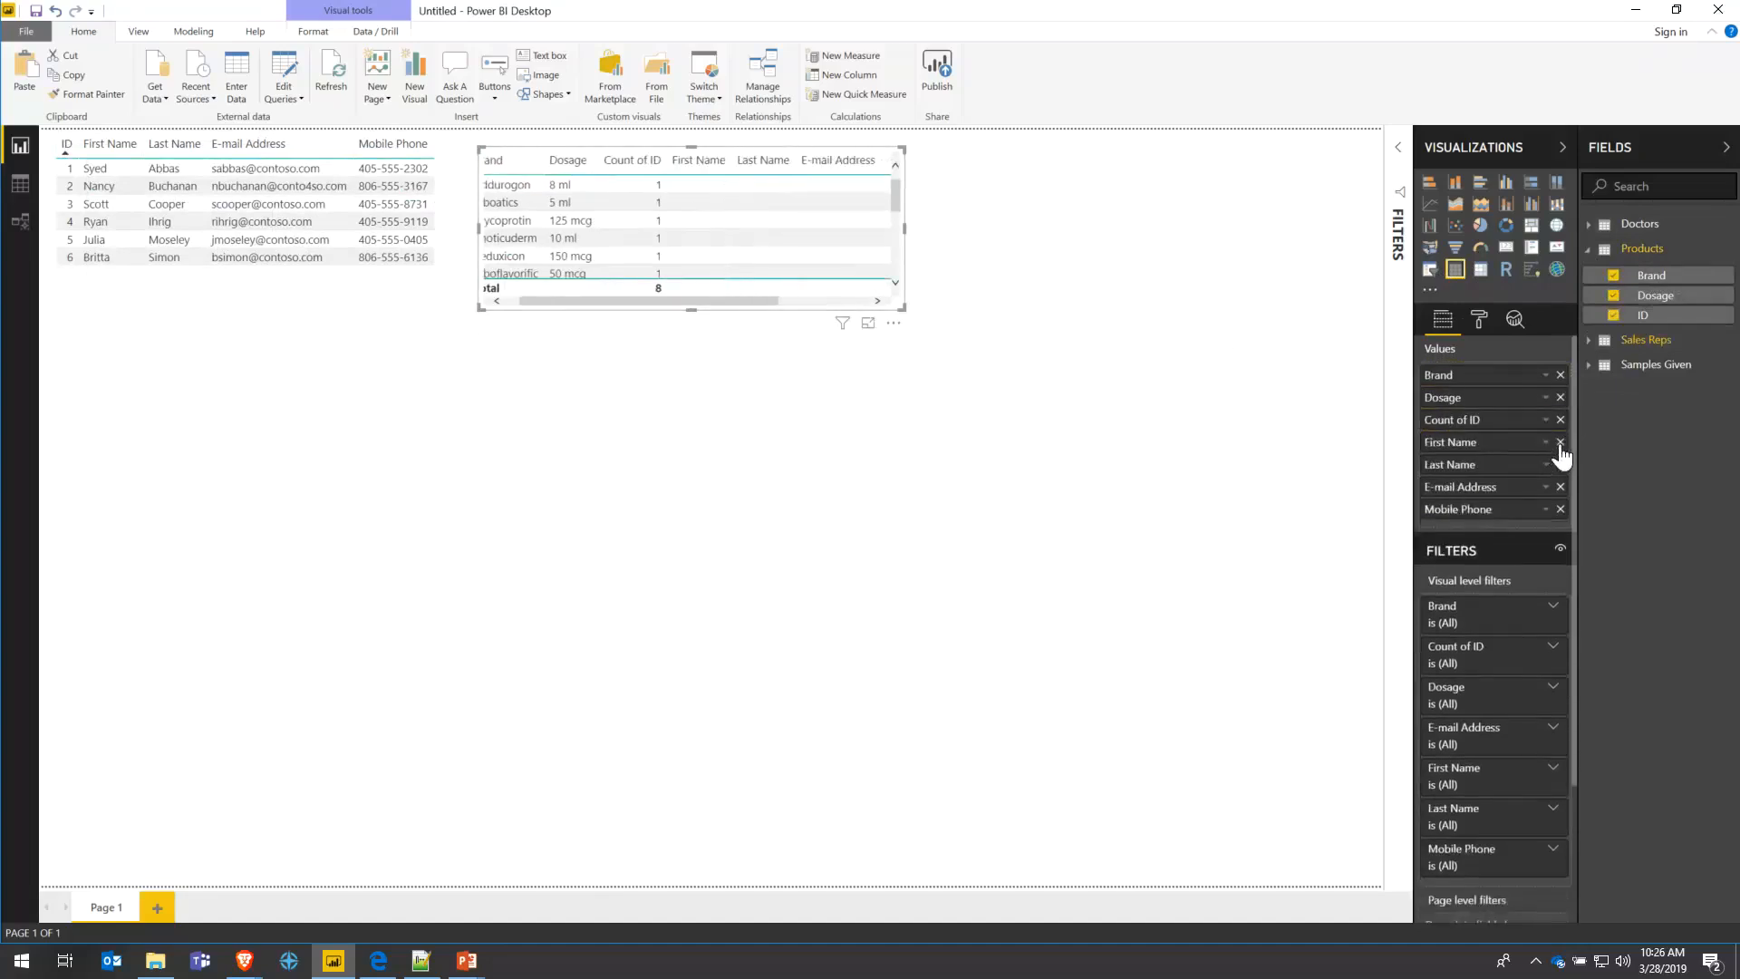
pyautogui.click(1560, 443)
pyautogui.click(1559, 442)
pyautogui.click(1559, 442)
pyautogui.click(1560, 443)
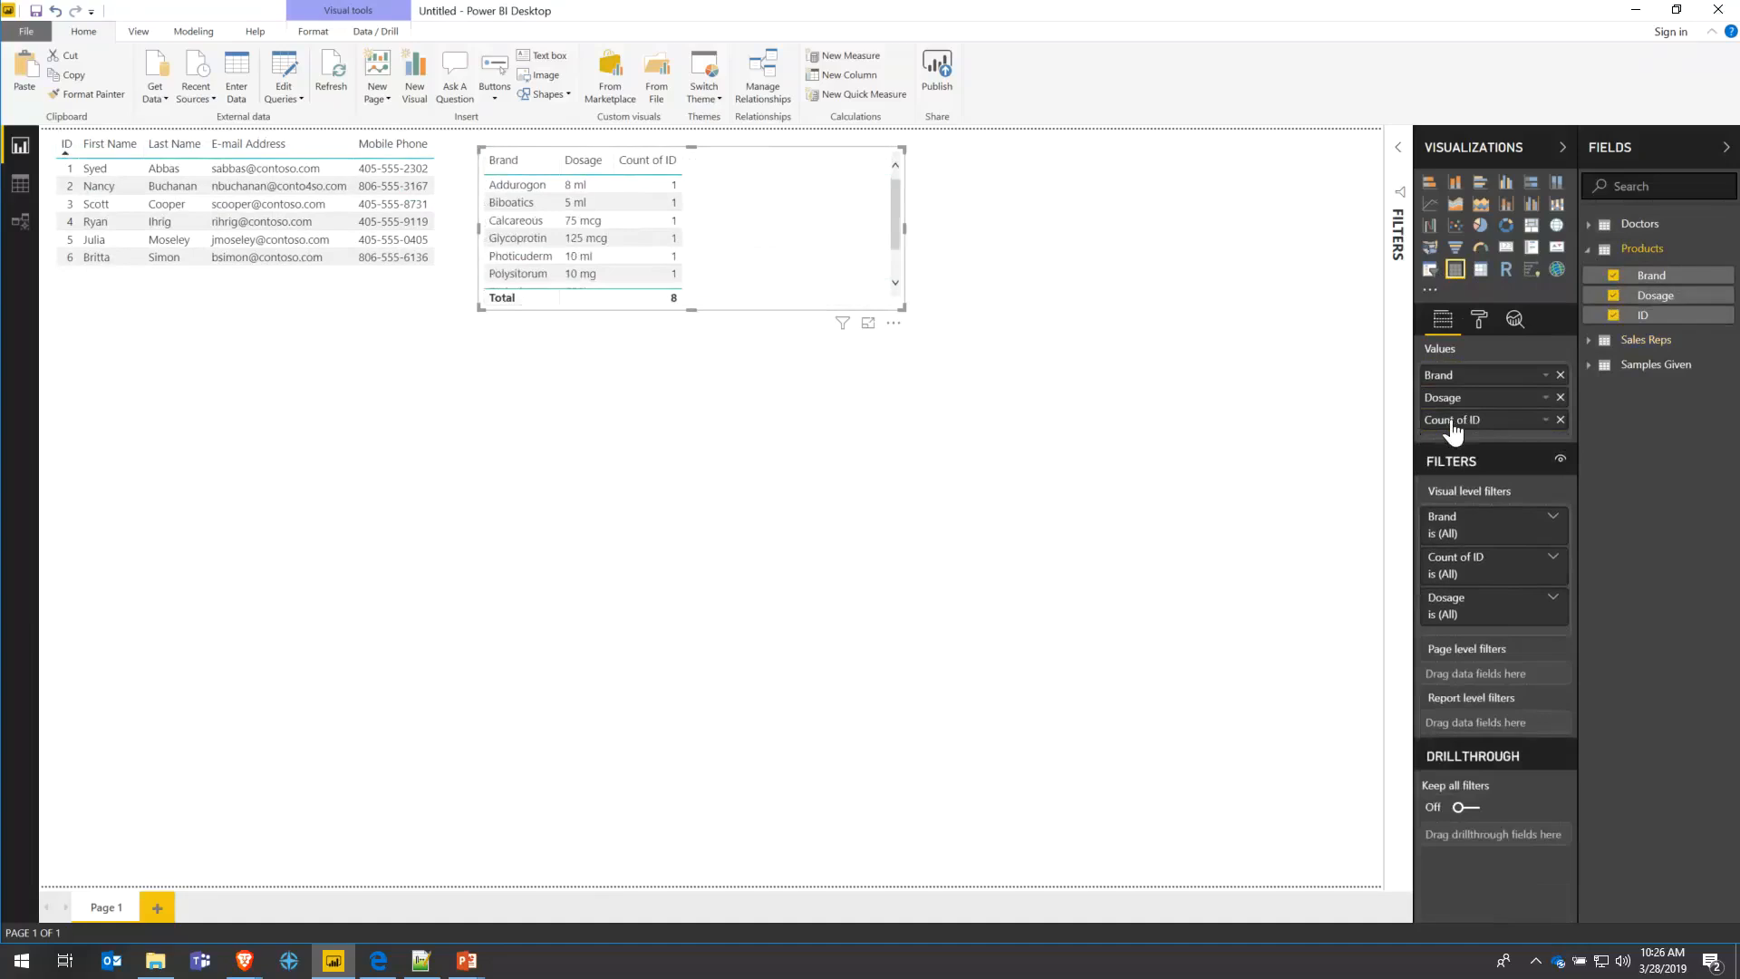
# - Set product ID to Don't summarize and enlarge the table to show all eight products
pyautogui.click(1545, 420)
pyautogui.click(1409, 554)
pyautogui.scroll(-1, 671, 218)
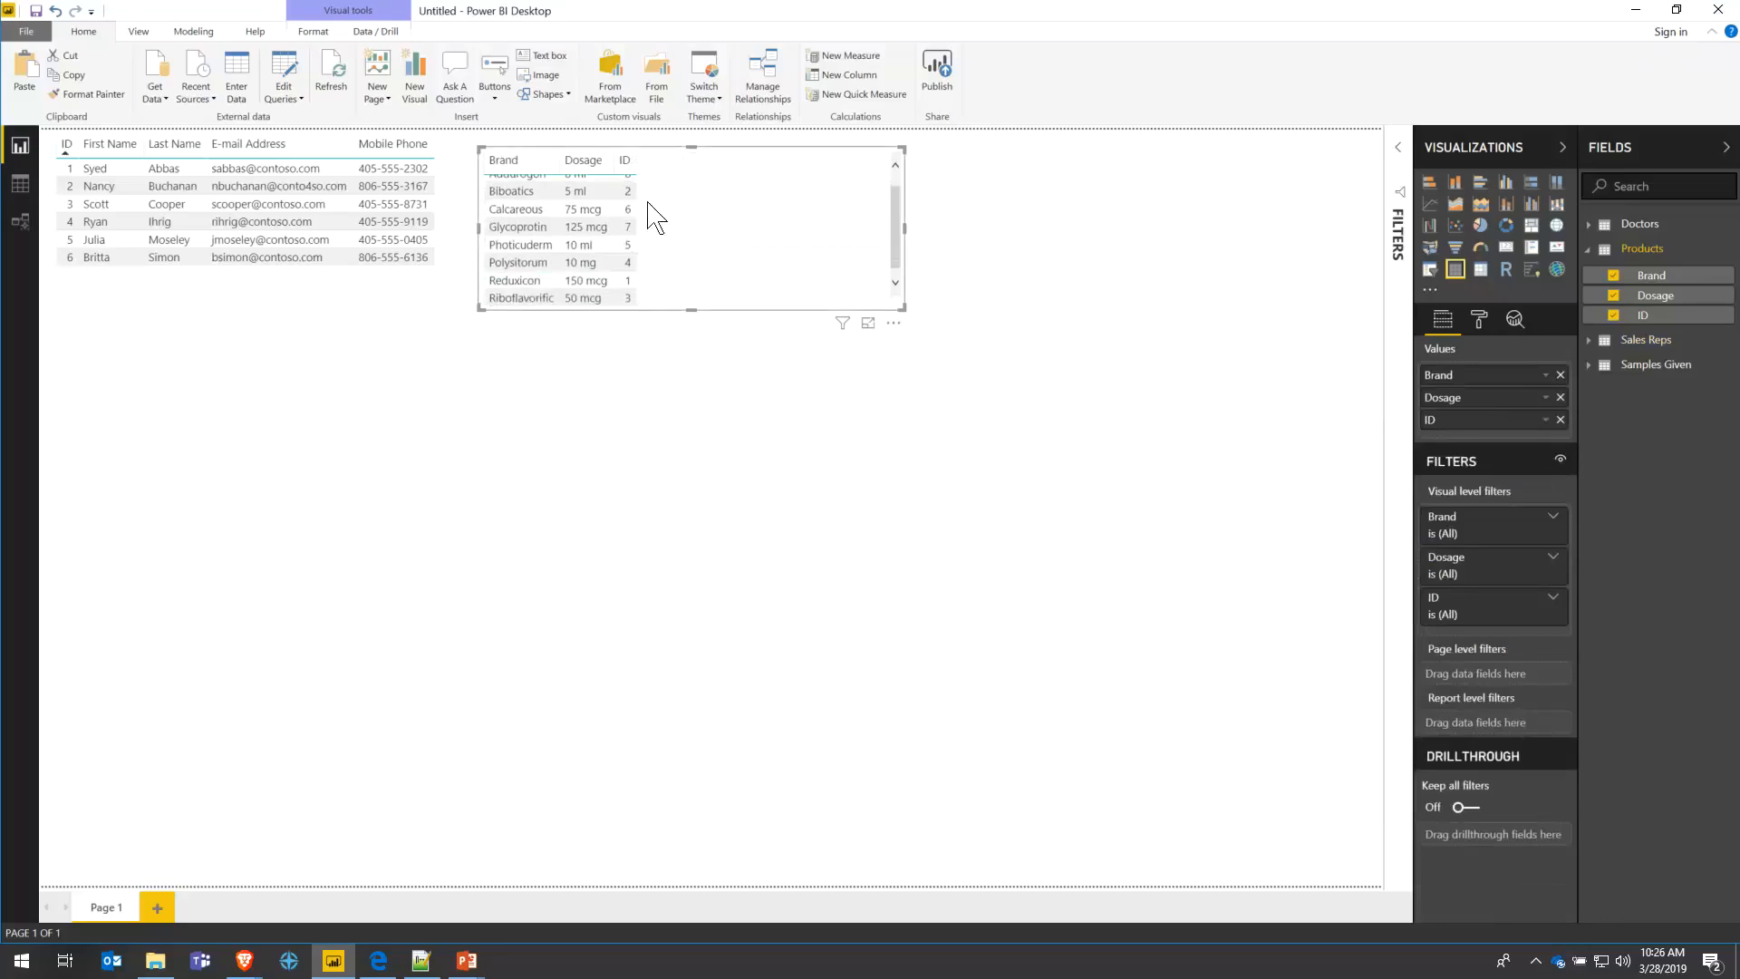
pyautogui.moveTo(902, 309); pyautogui.dragTo(981, 505)
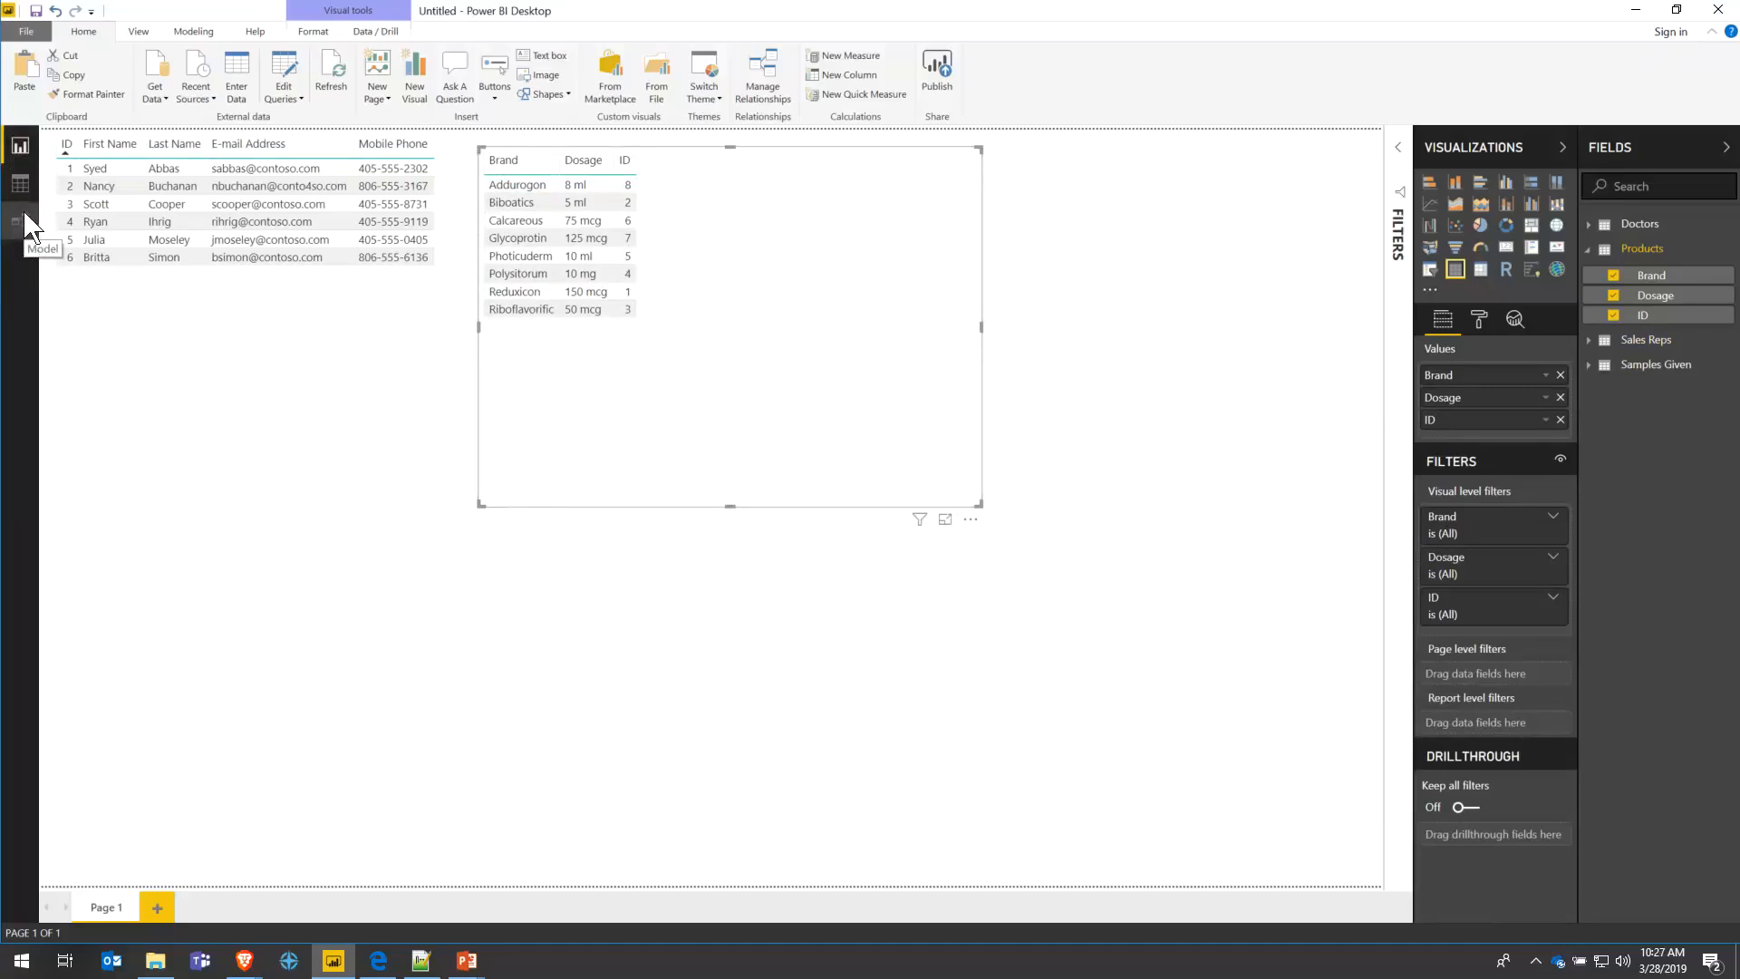
# - Inspect the Products, Sales Reps, Samples Given and Doctors tables in Data view, then return to Report view
pyautogui.click(20, 184)
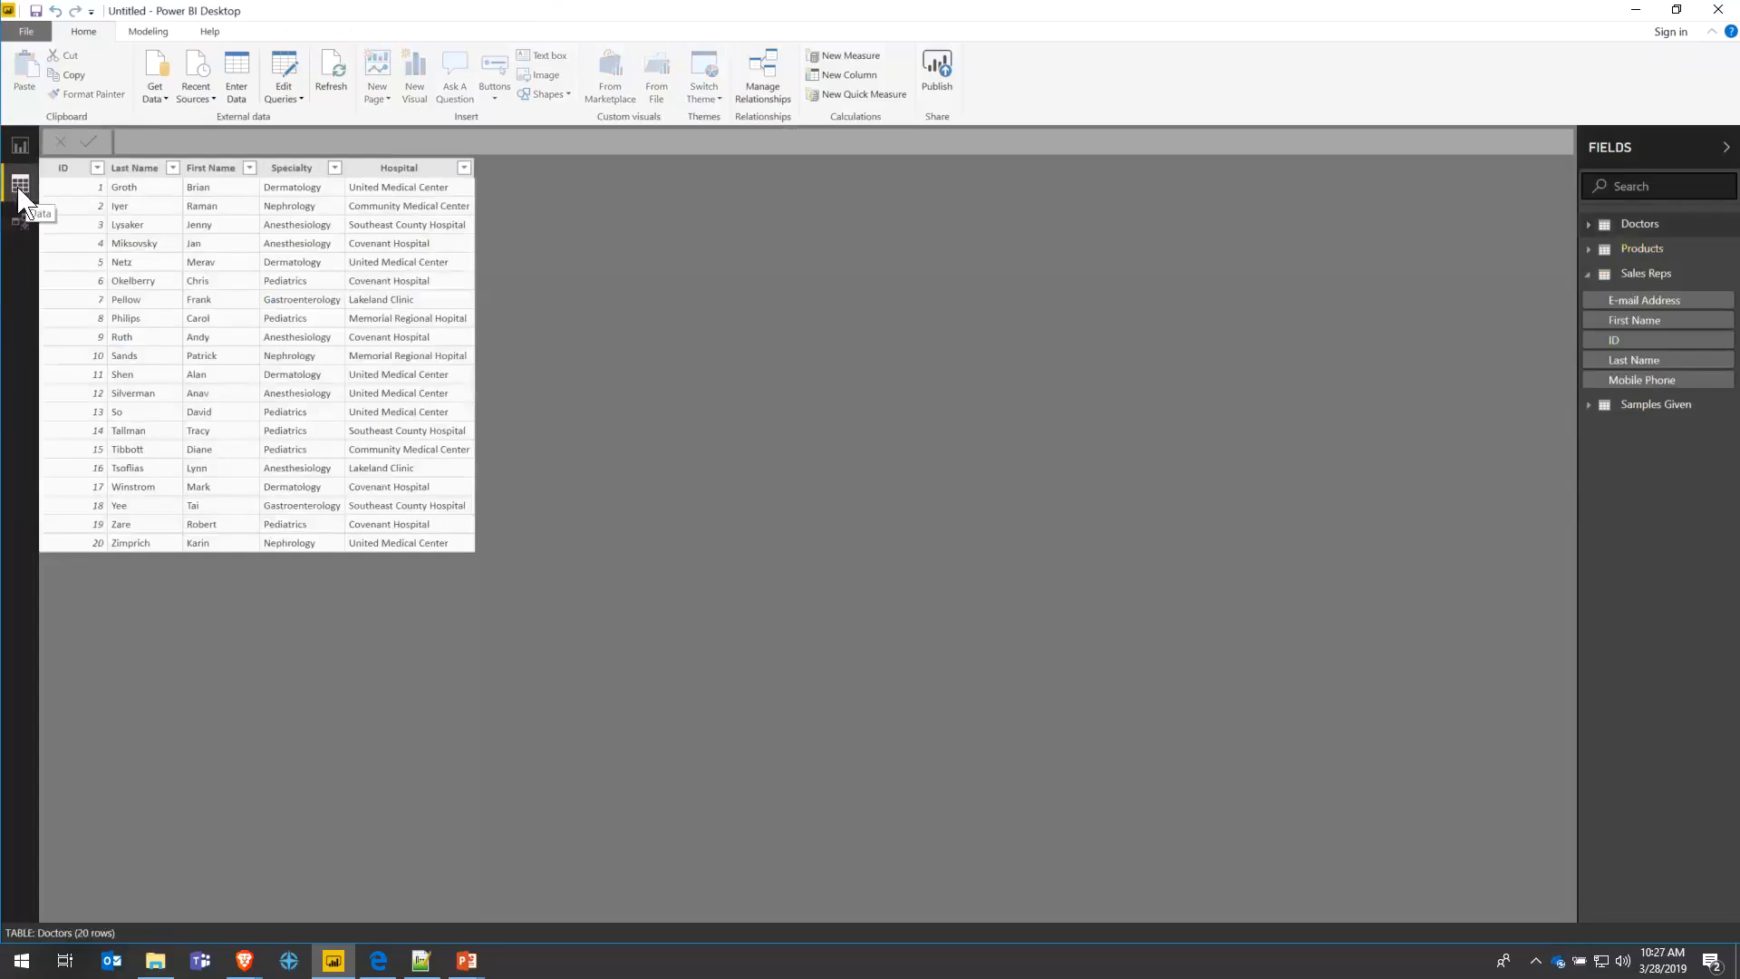
pyautogui.click(1631, 249)
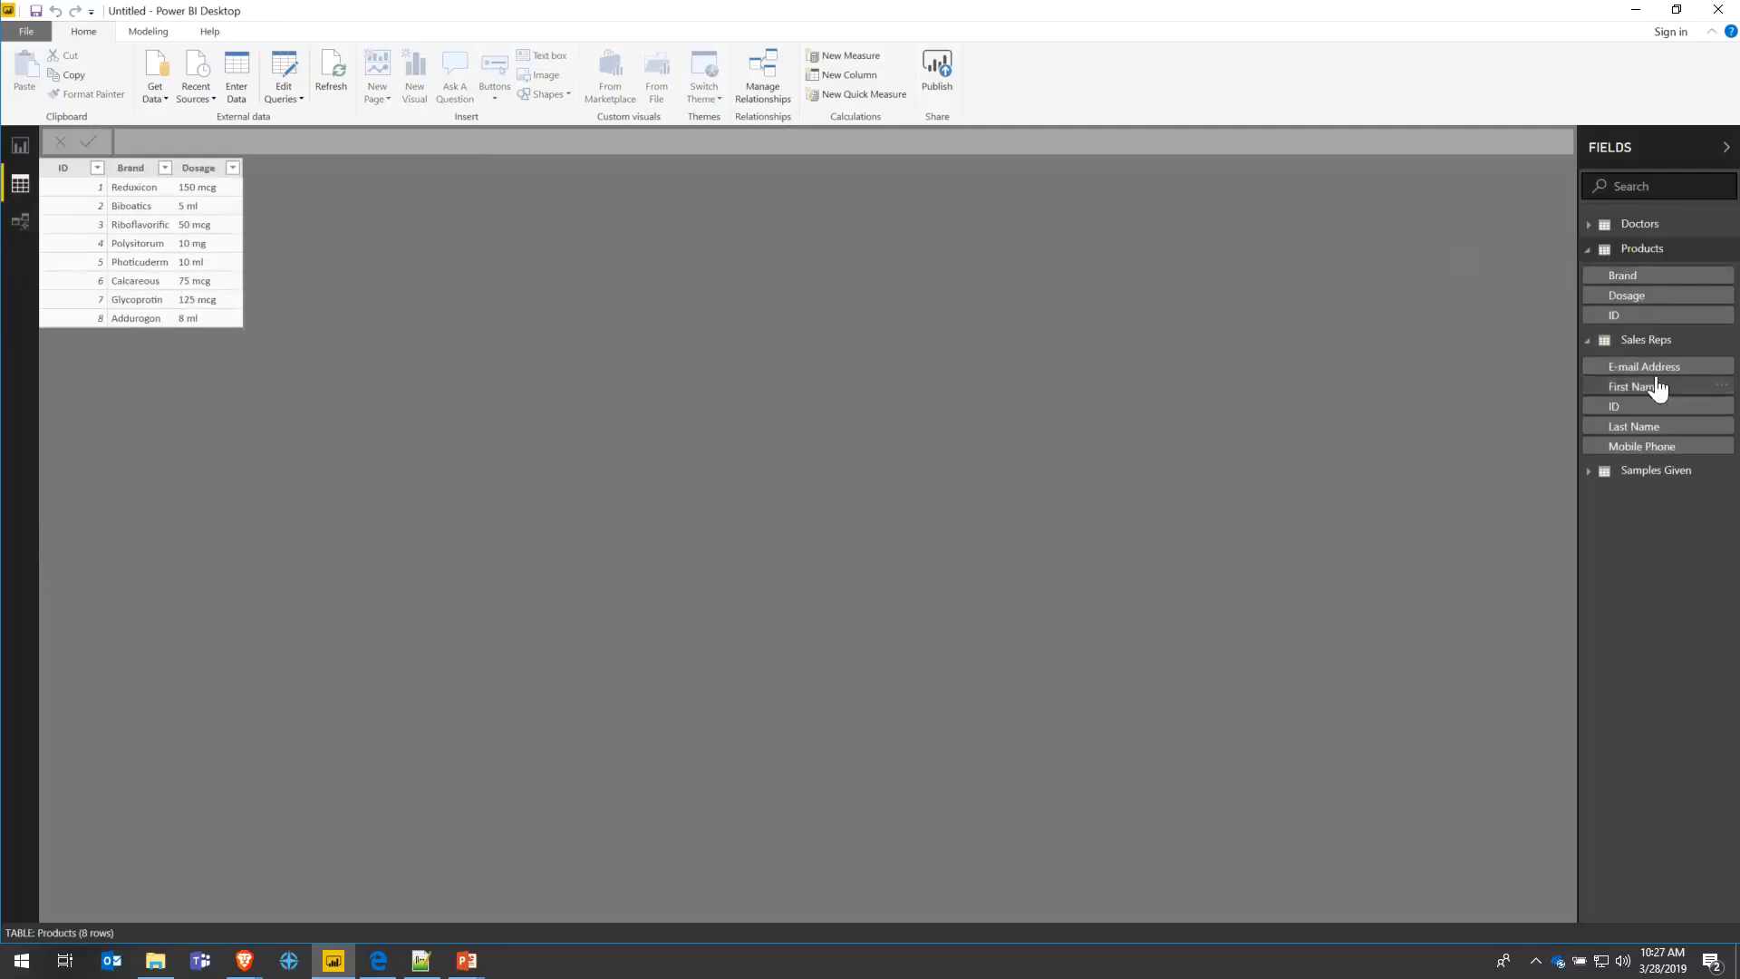
pyautogui.click(1646, 344)
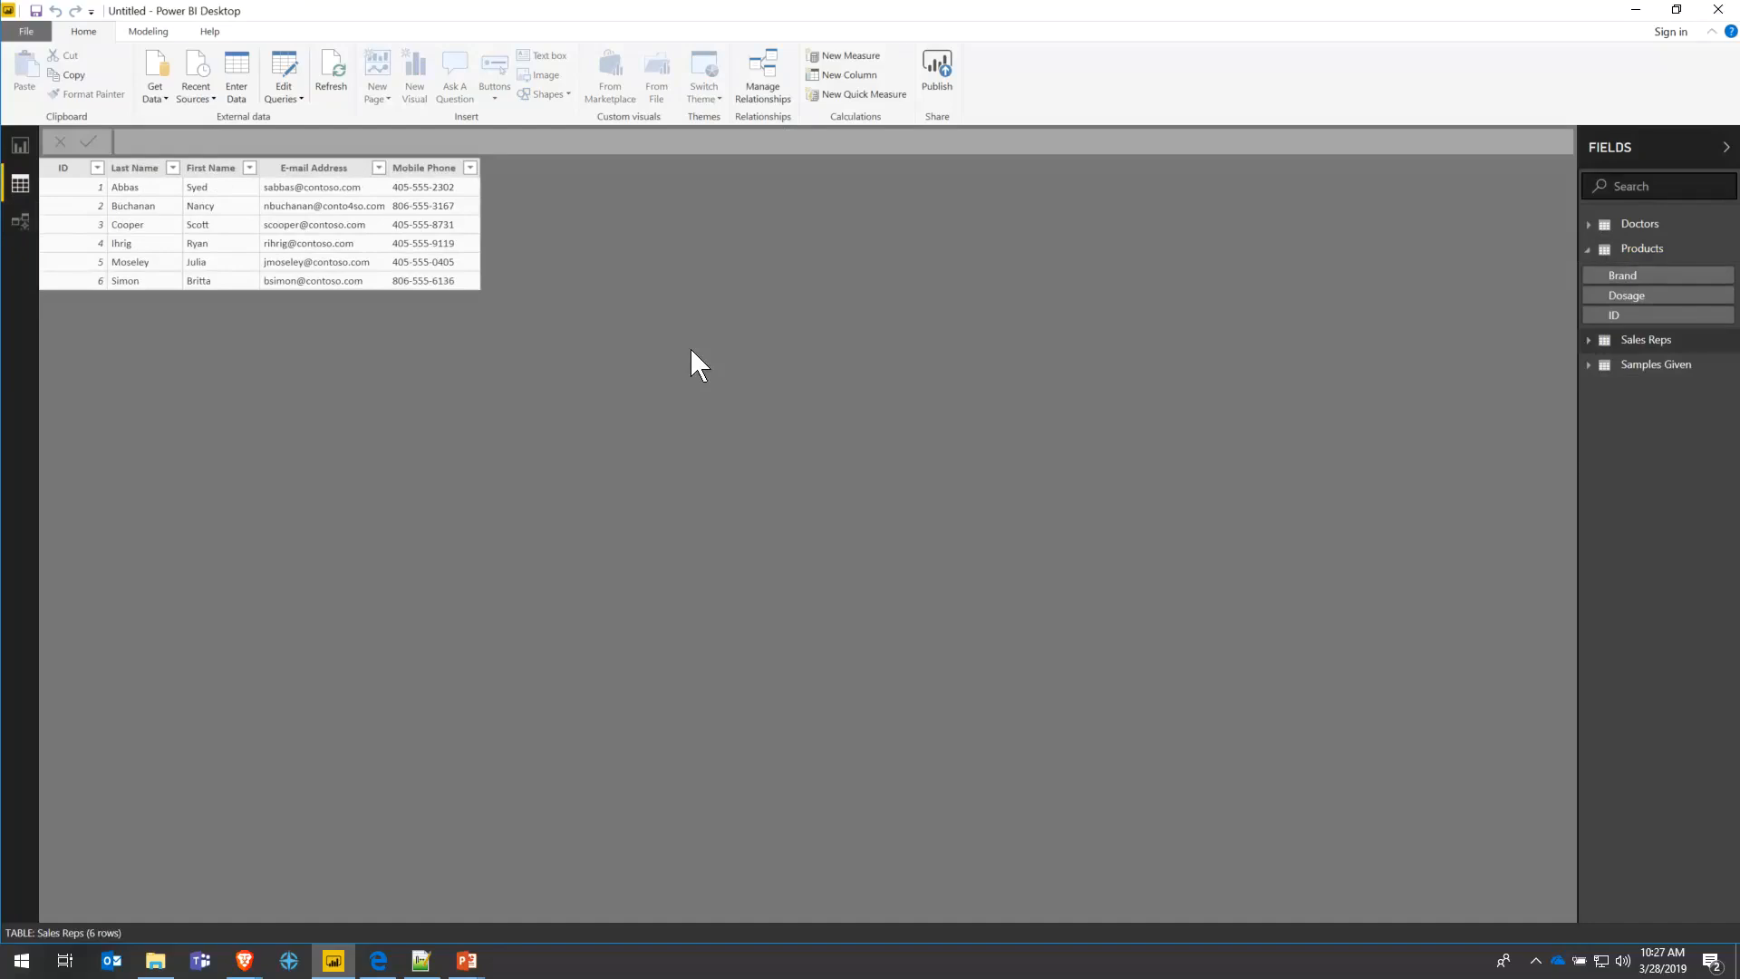
pyautogui.click(1645, 365)
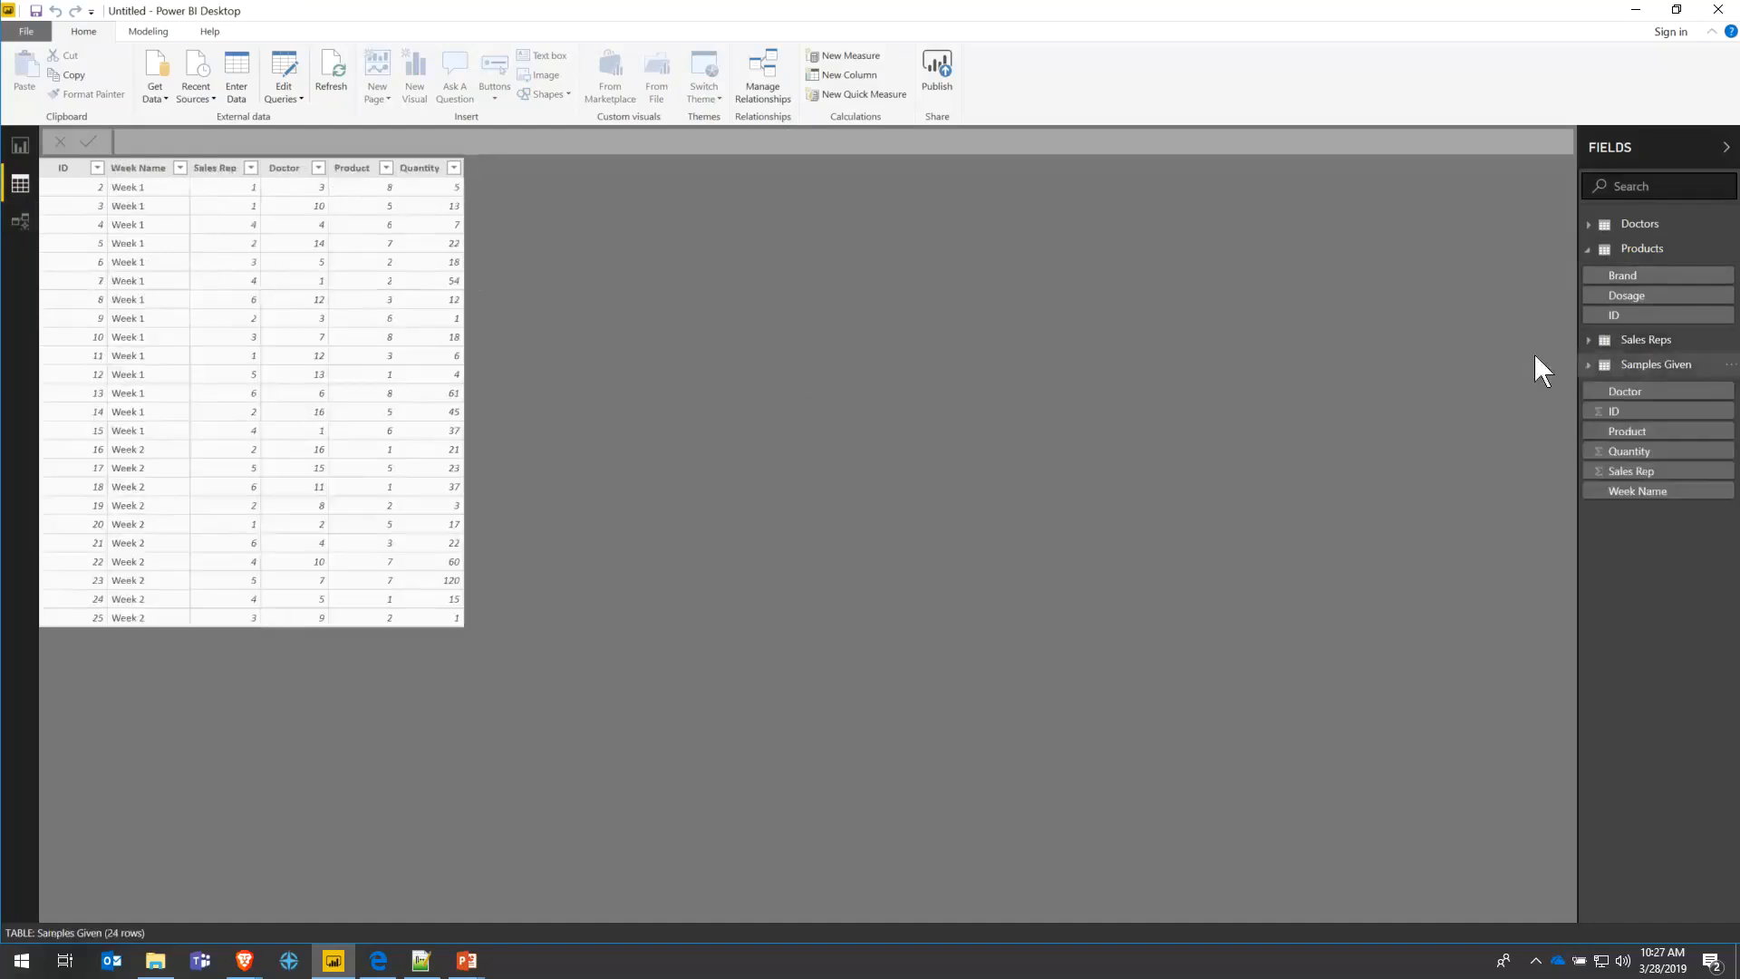
pyautogui.click(1611, 223)
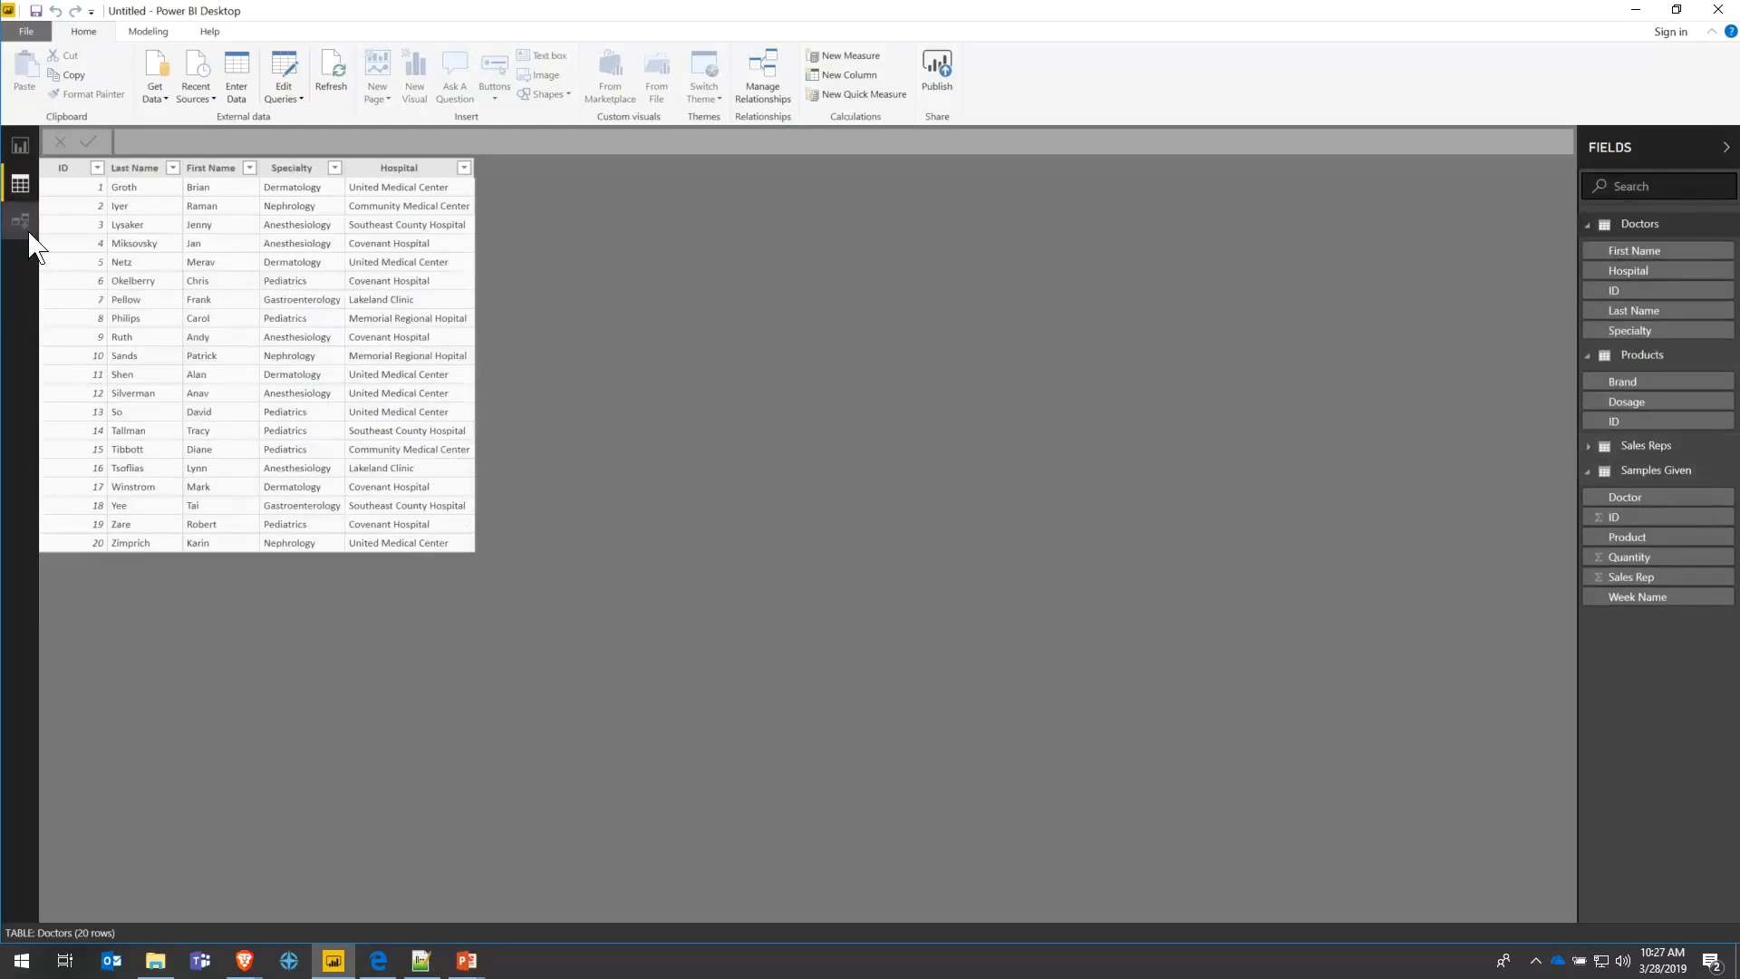
pyautogui.click(20, 145)
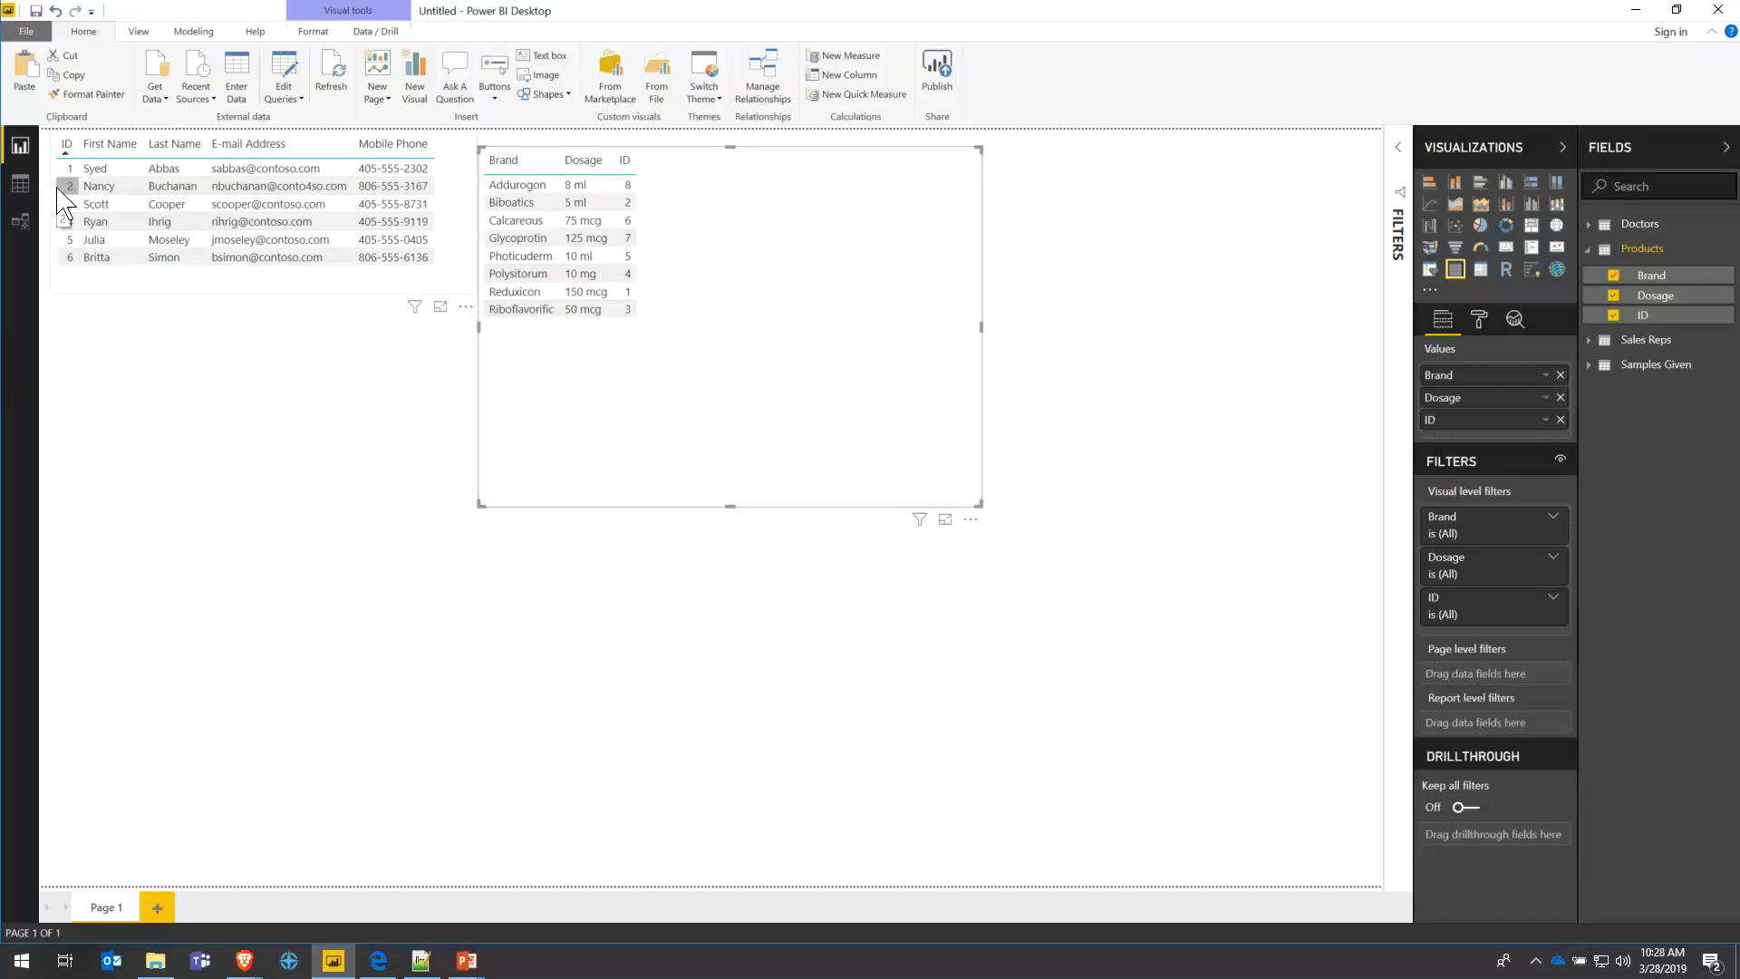
# - Delete the Brand/Dosage/ID and sales rep contact table visuals, then refresh the data
pyautogui.press('Delete')
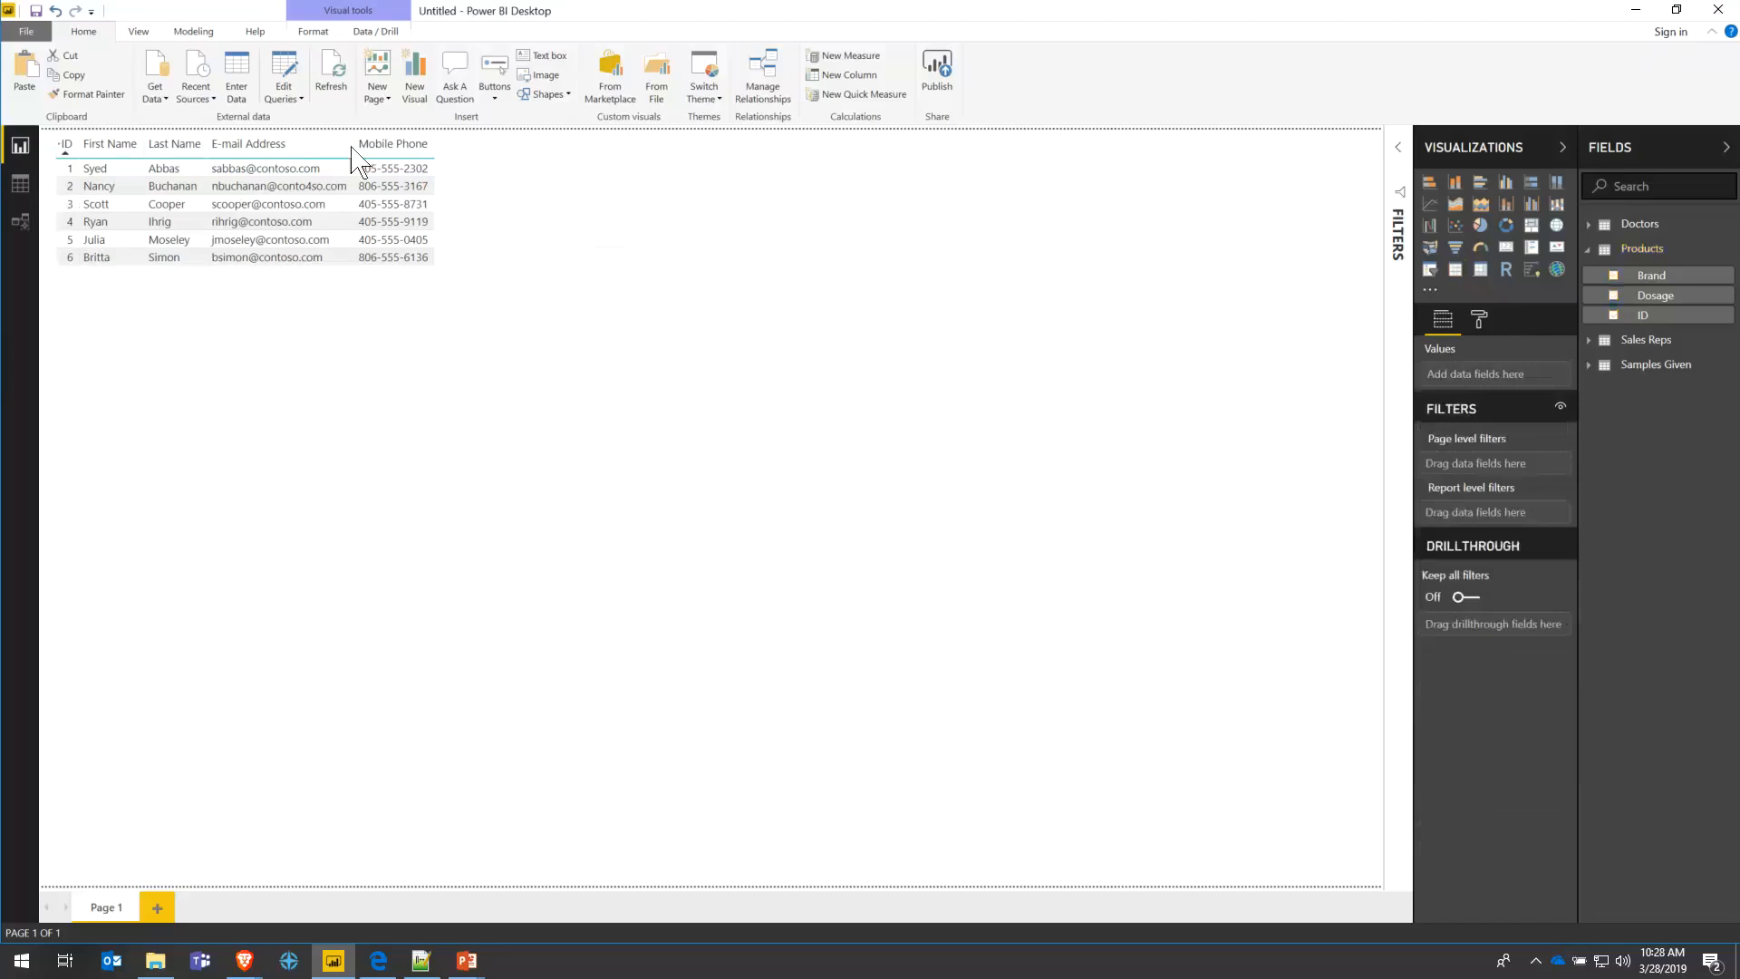
pyautogui.click(457, 170)
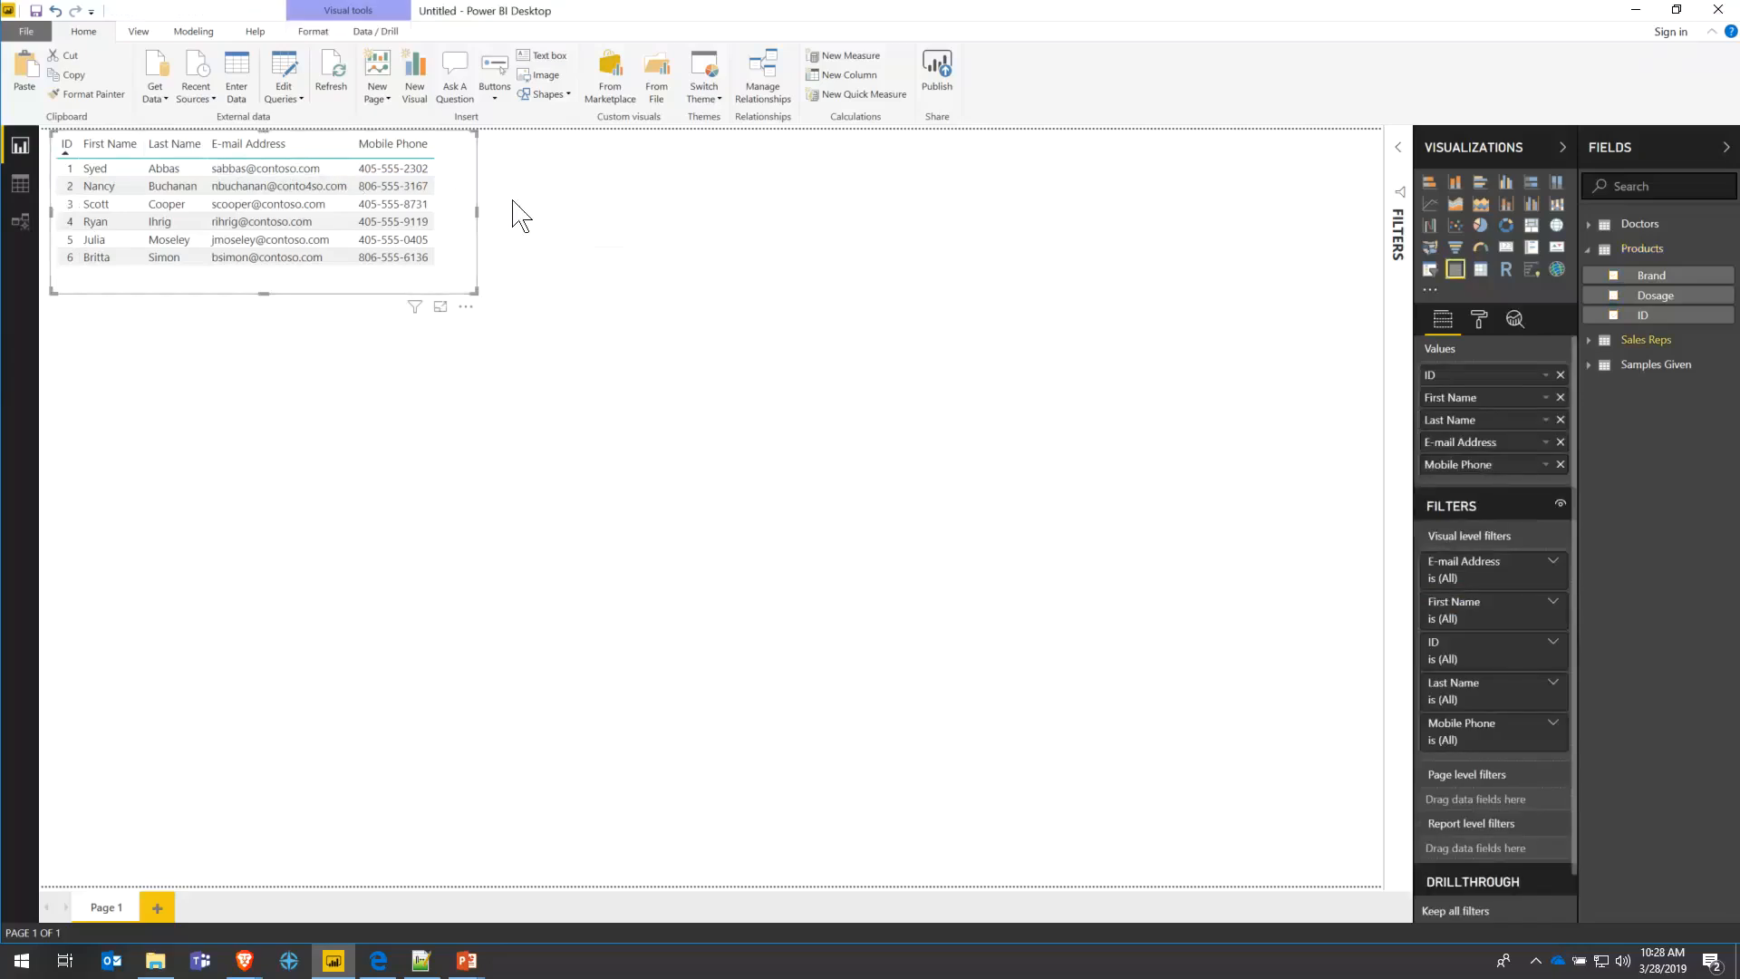
pyautogui.press('Delete')
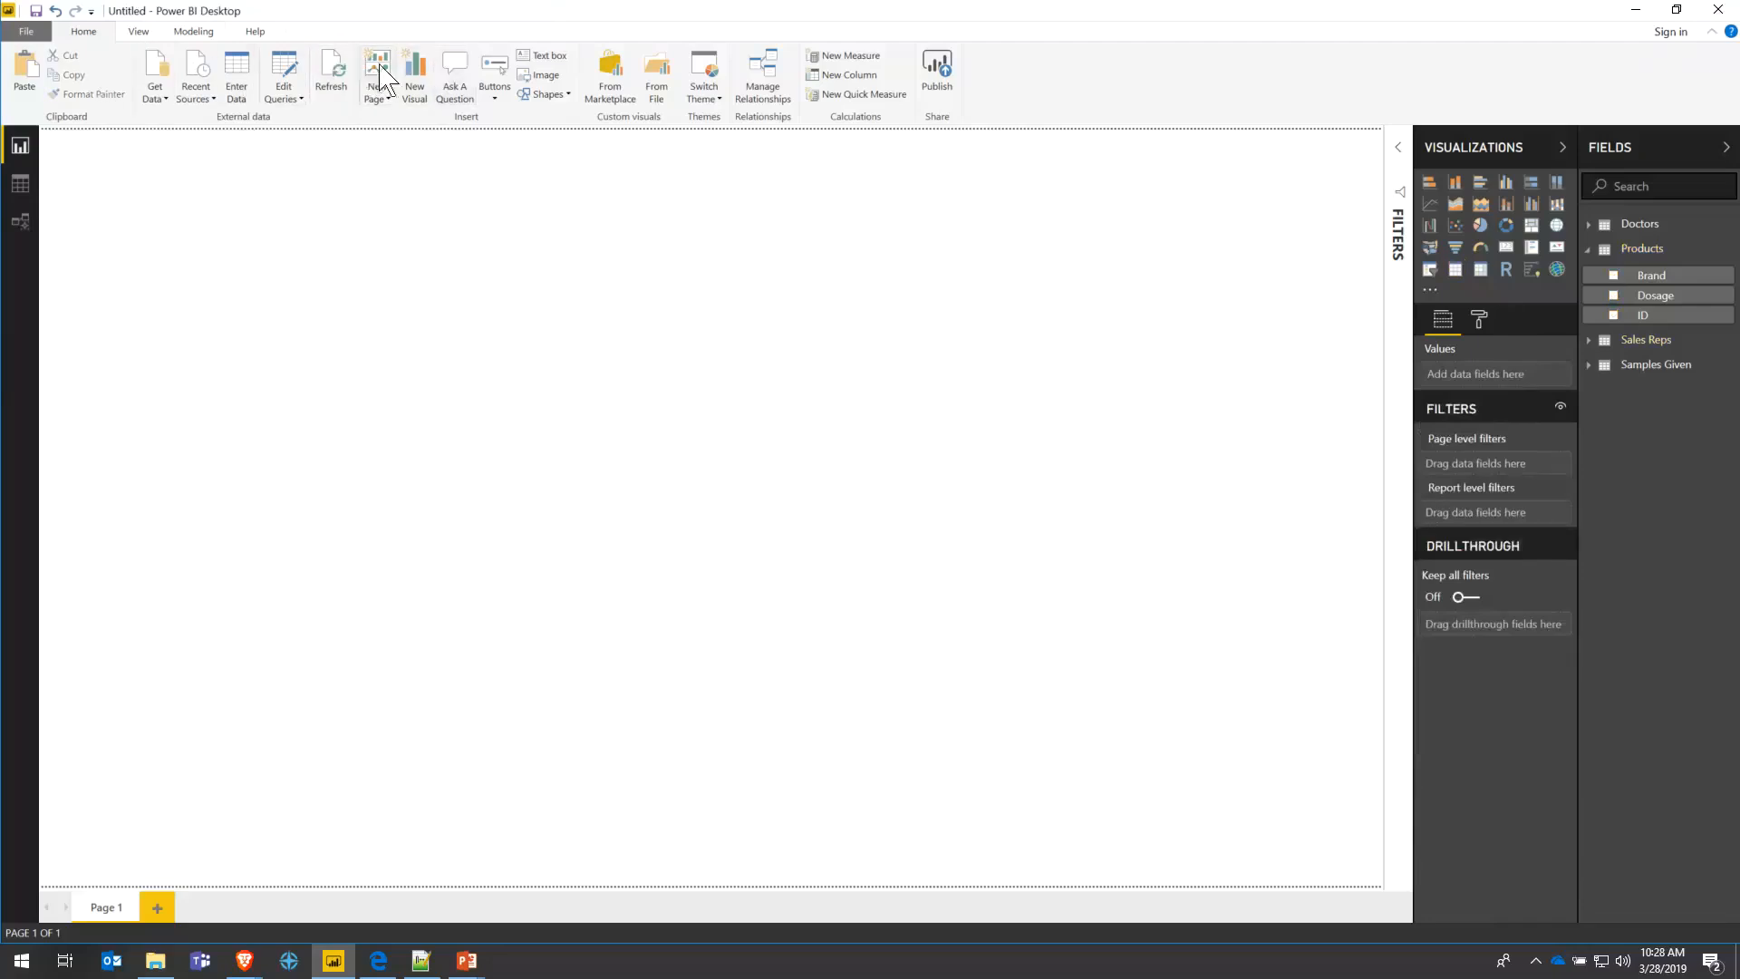
pyautogui.click(331, 72)
# - Switch to the Modeling ribbon and collapse the Products field list
pyautogui.click(148, 29)
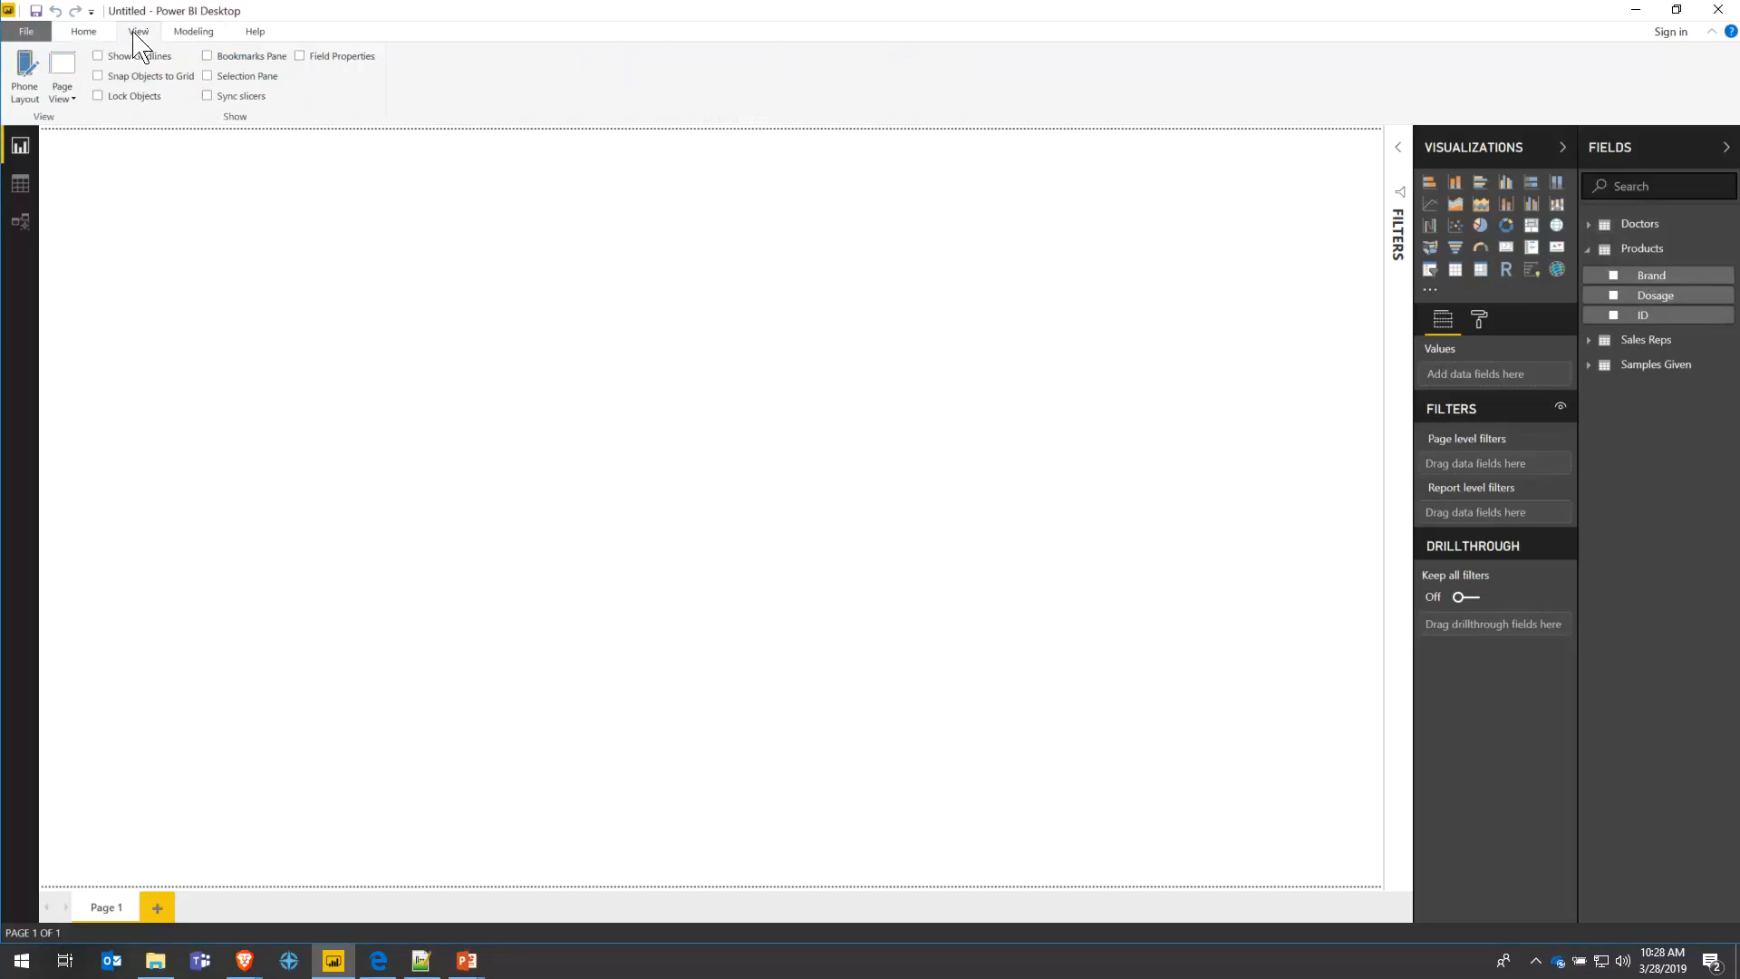
pyautogui.click(95, 31)
pyautogui.click(194, 32)
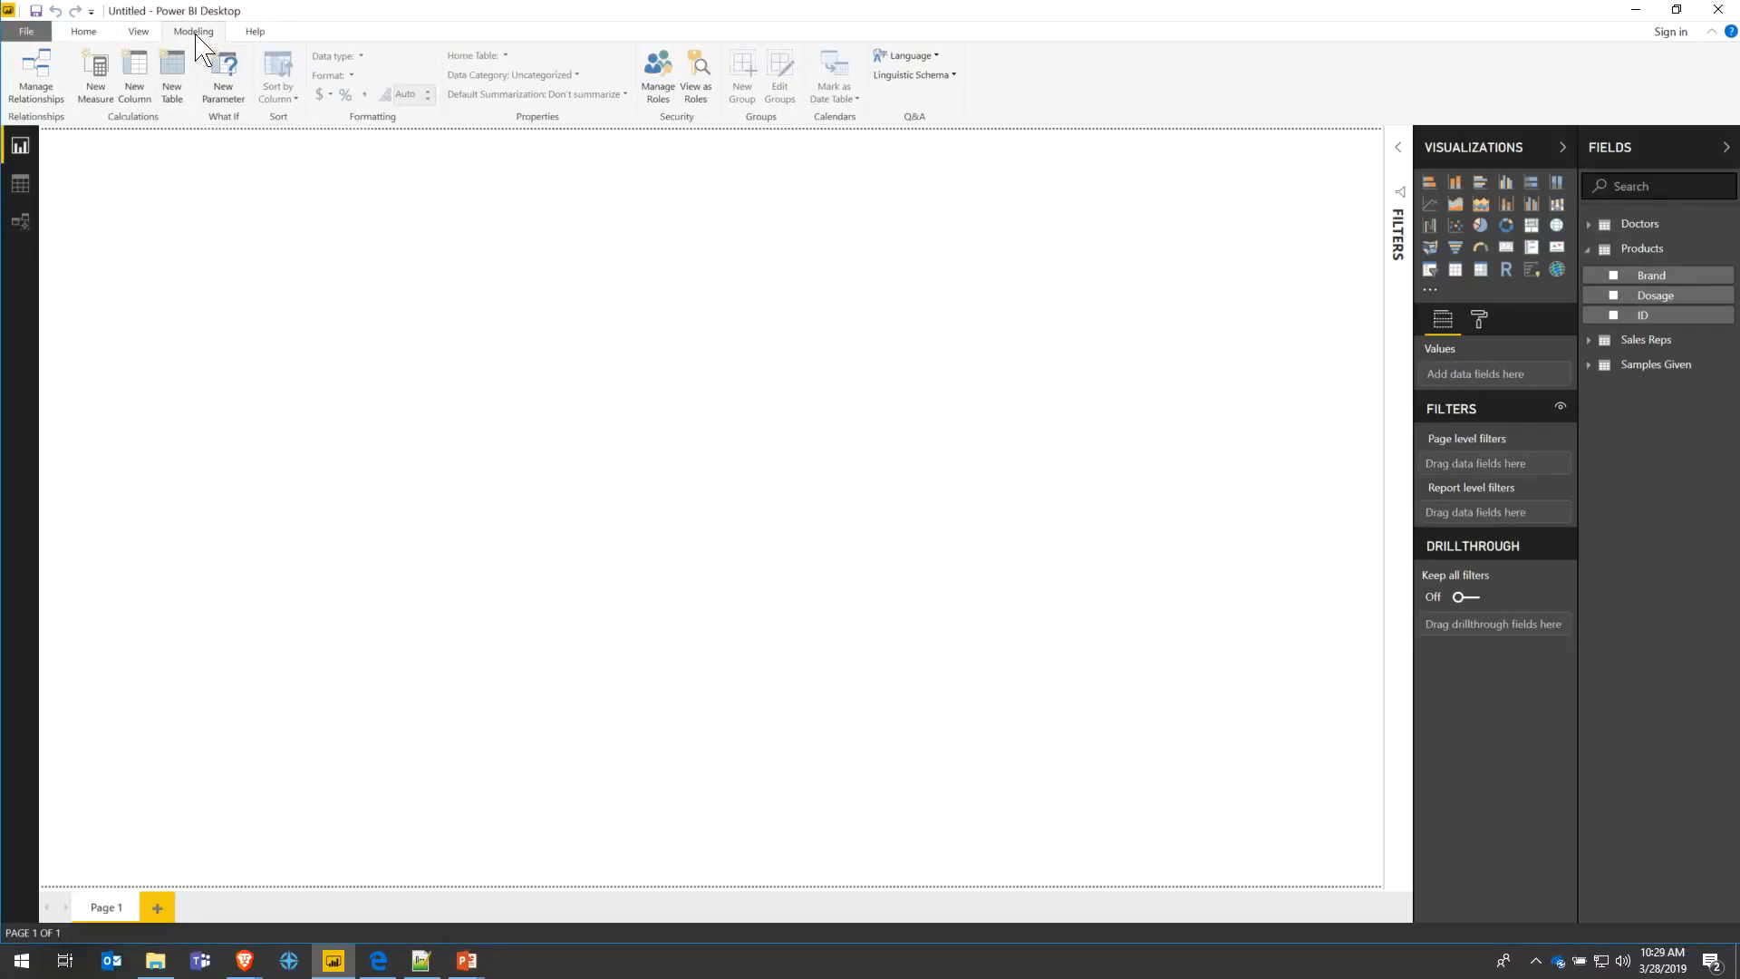
pyautogui.scroll(1, 196, 35)
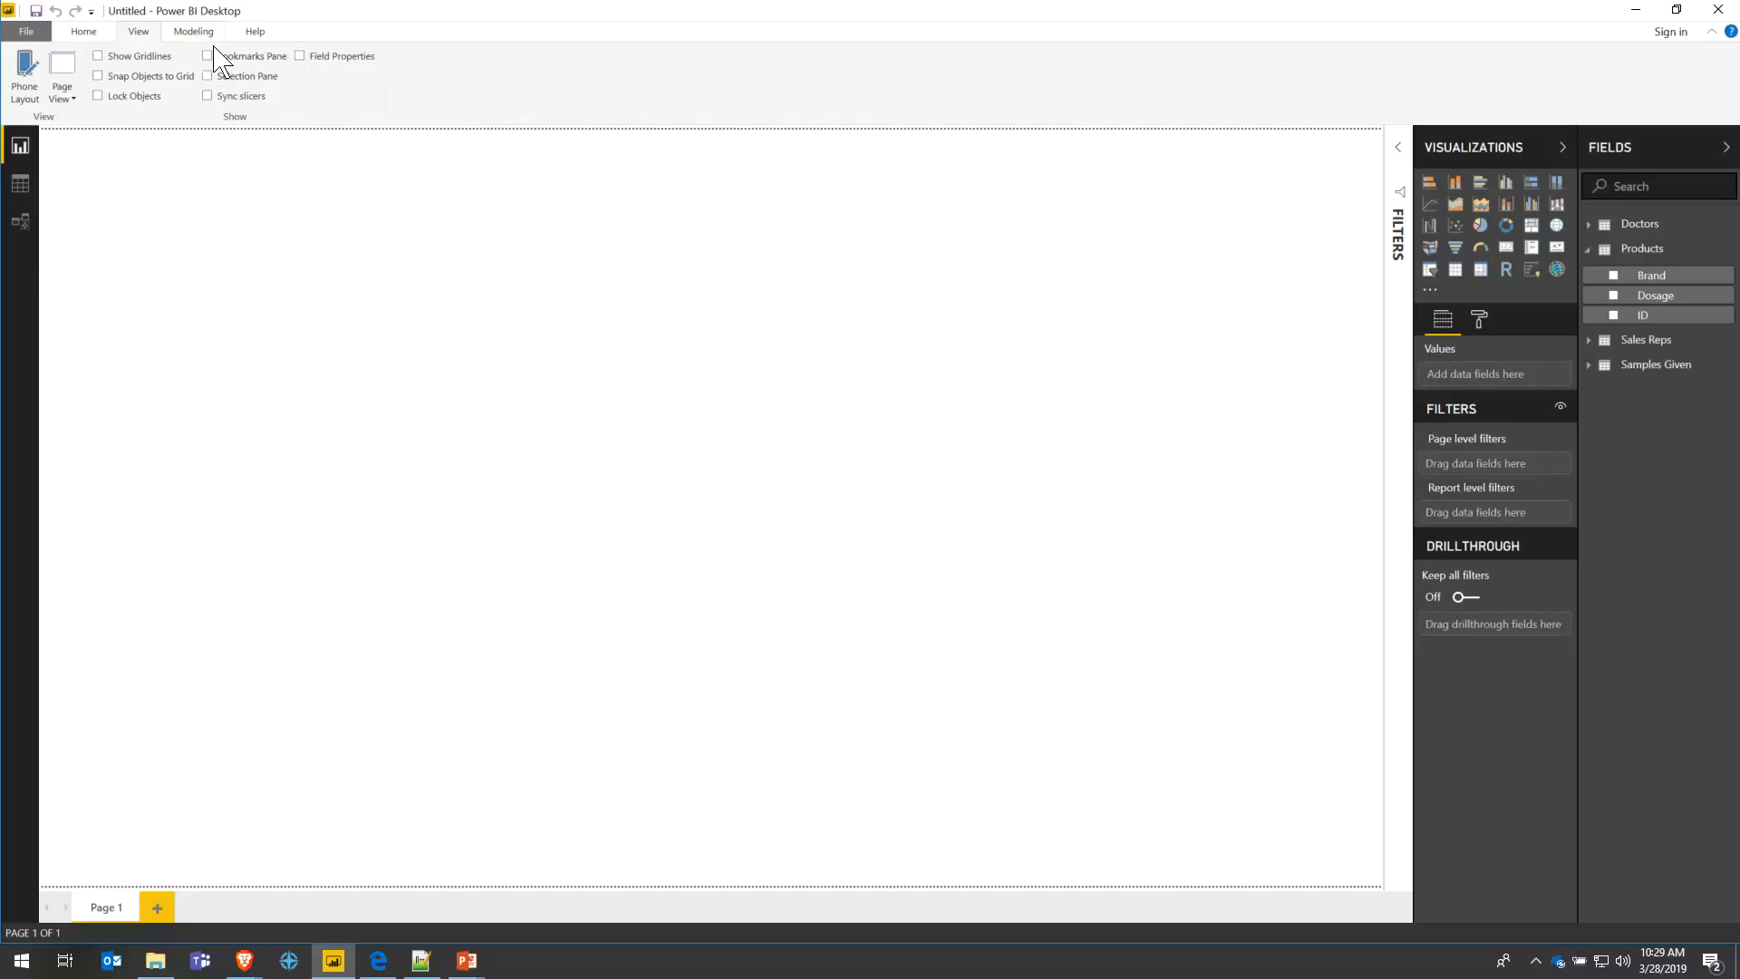
pyautogui.click(202, 34)
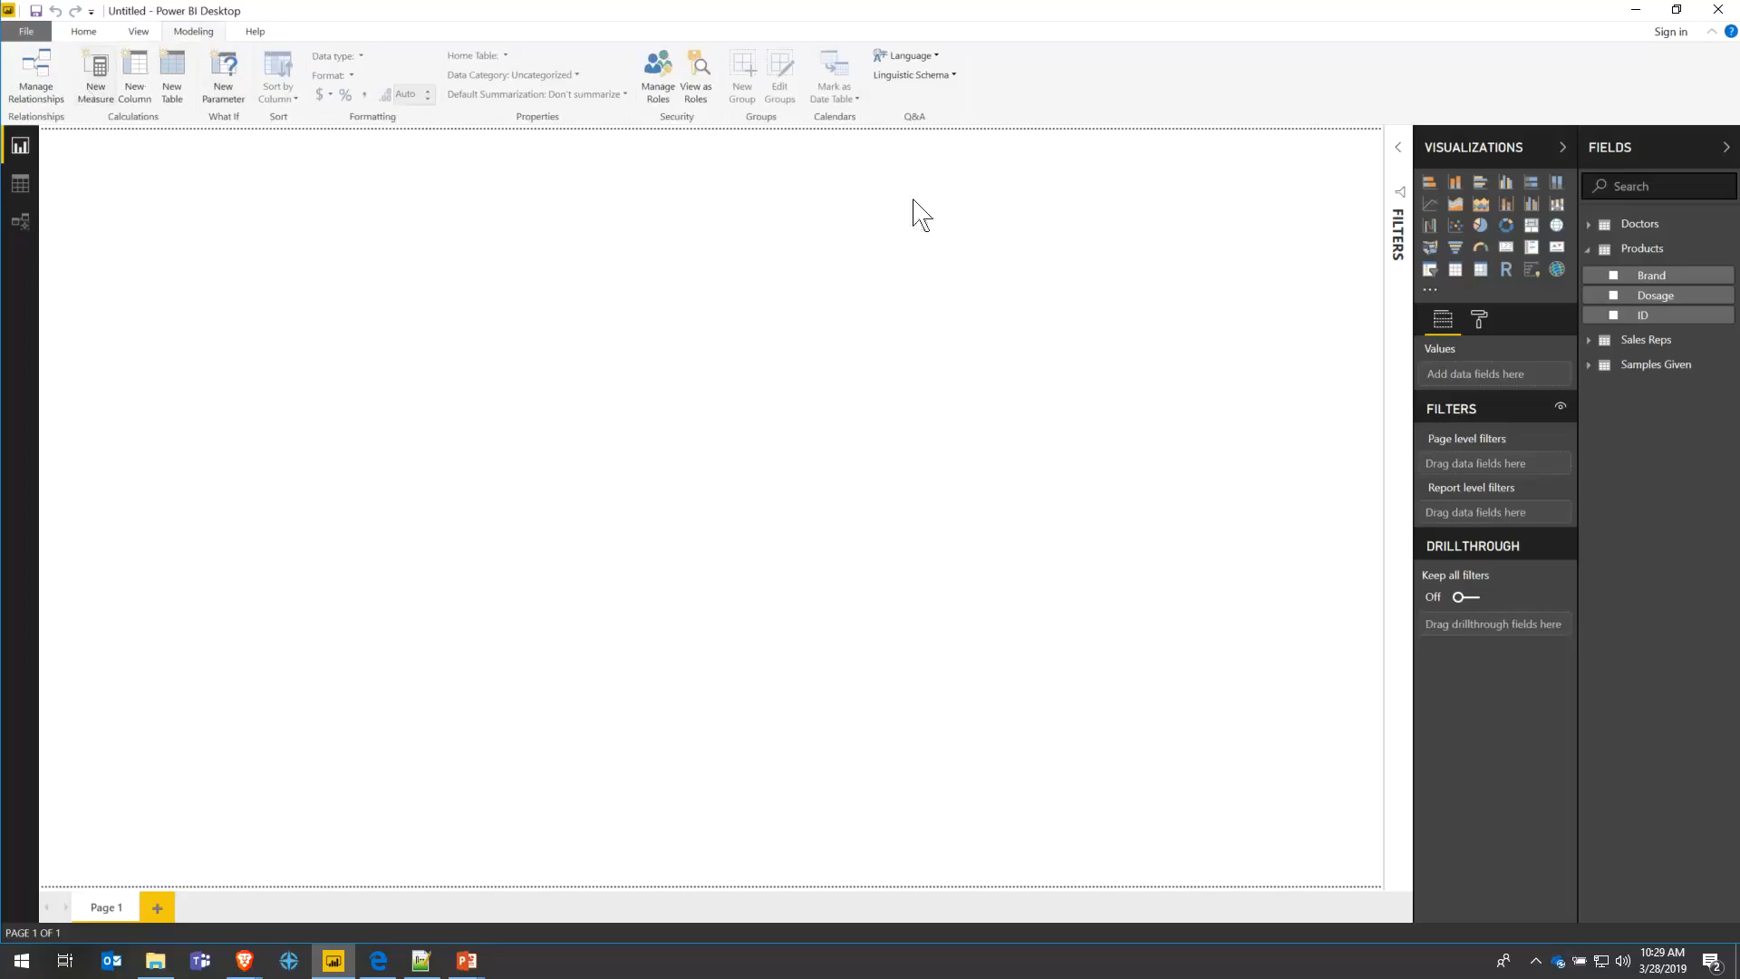
pyautogui.click(1587, 253)
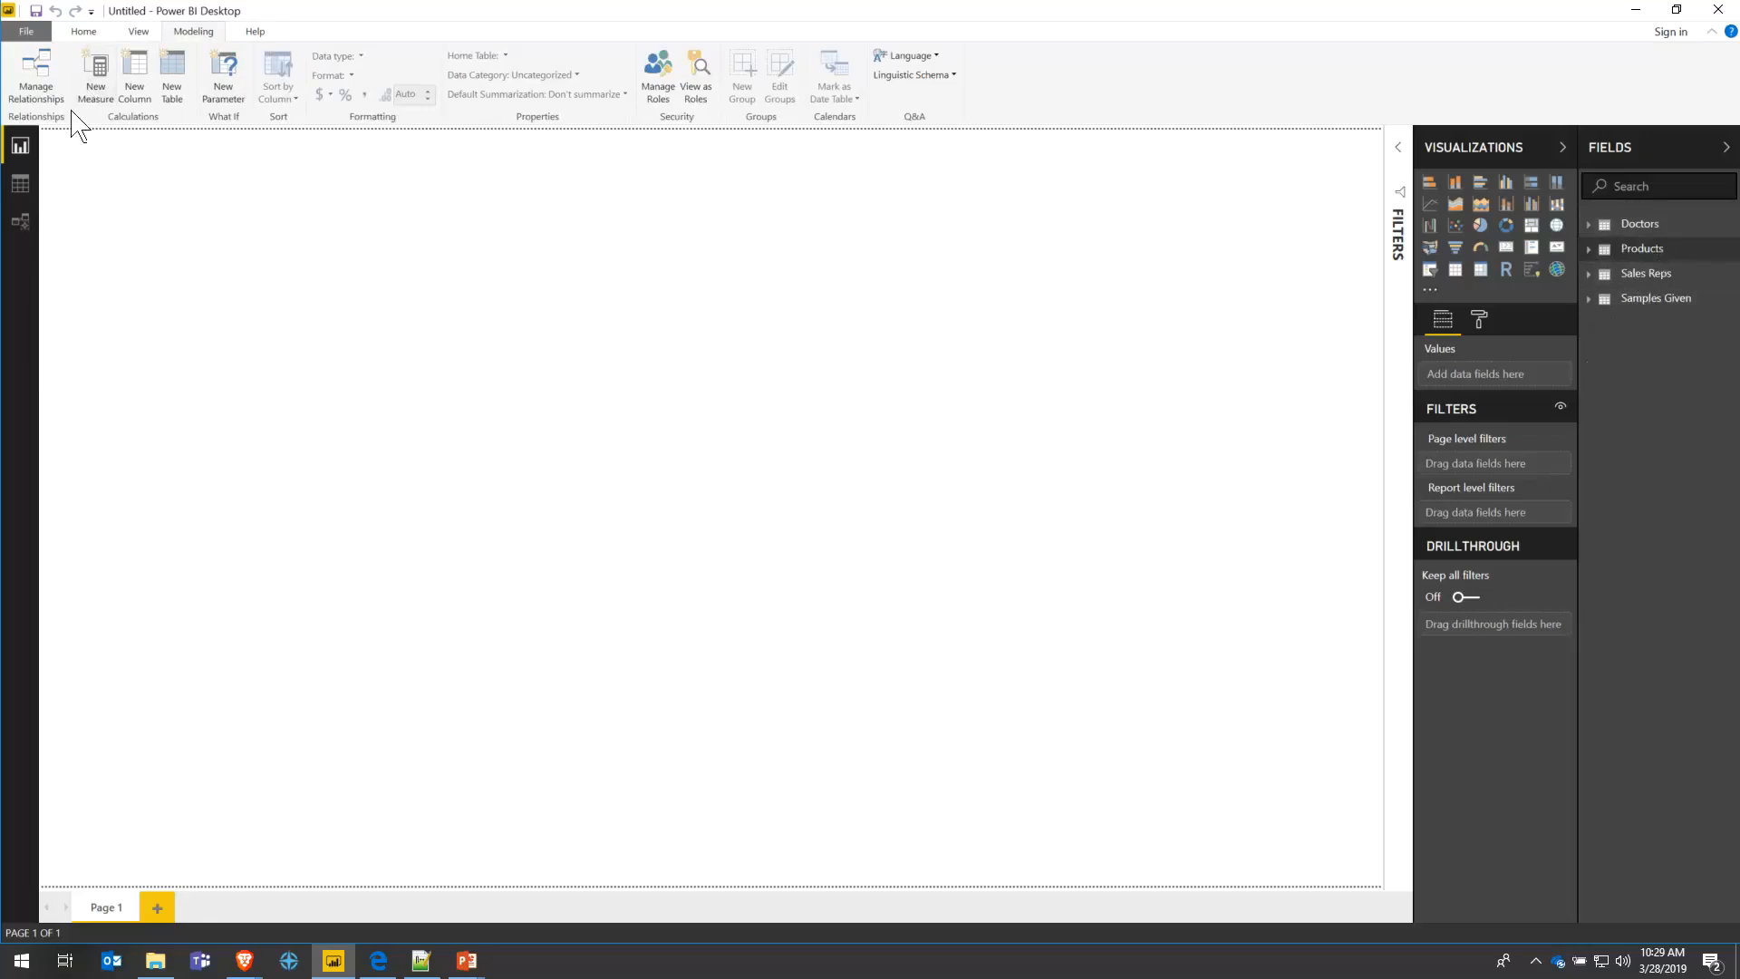
# - In Manage Relationships, delete the Products, Sales Reps and Samples Given–Doctor relationships, then start a new one
pyautogui.click(34, 73)
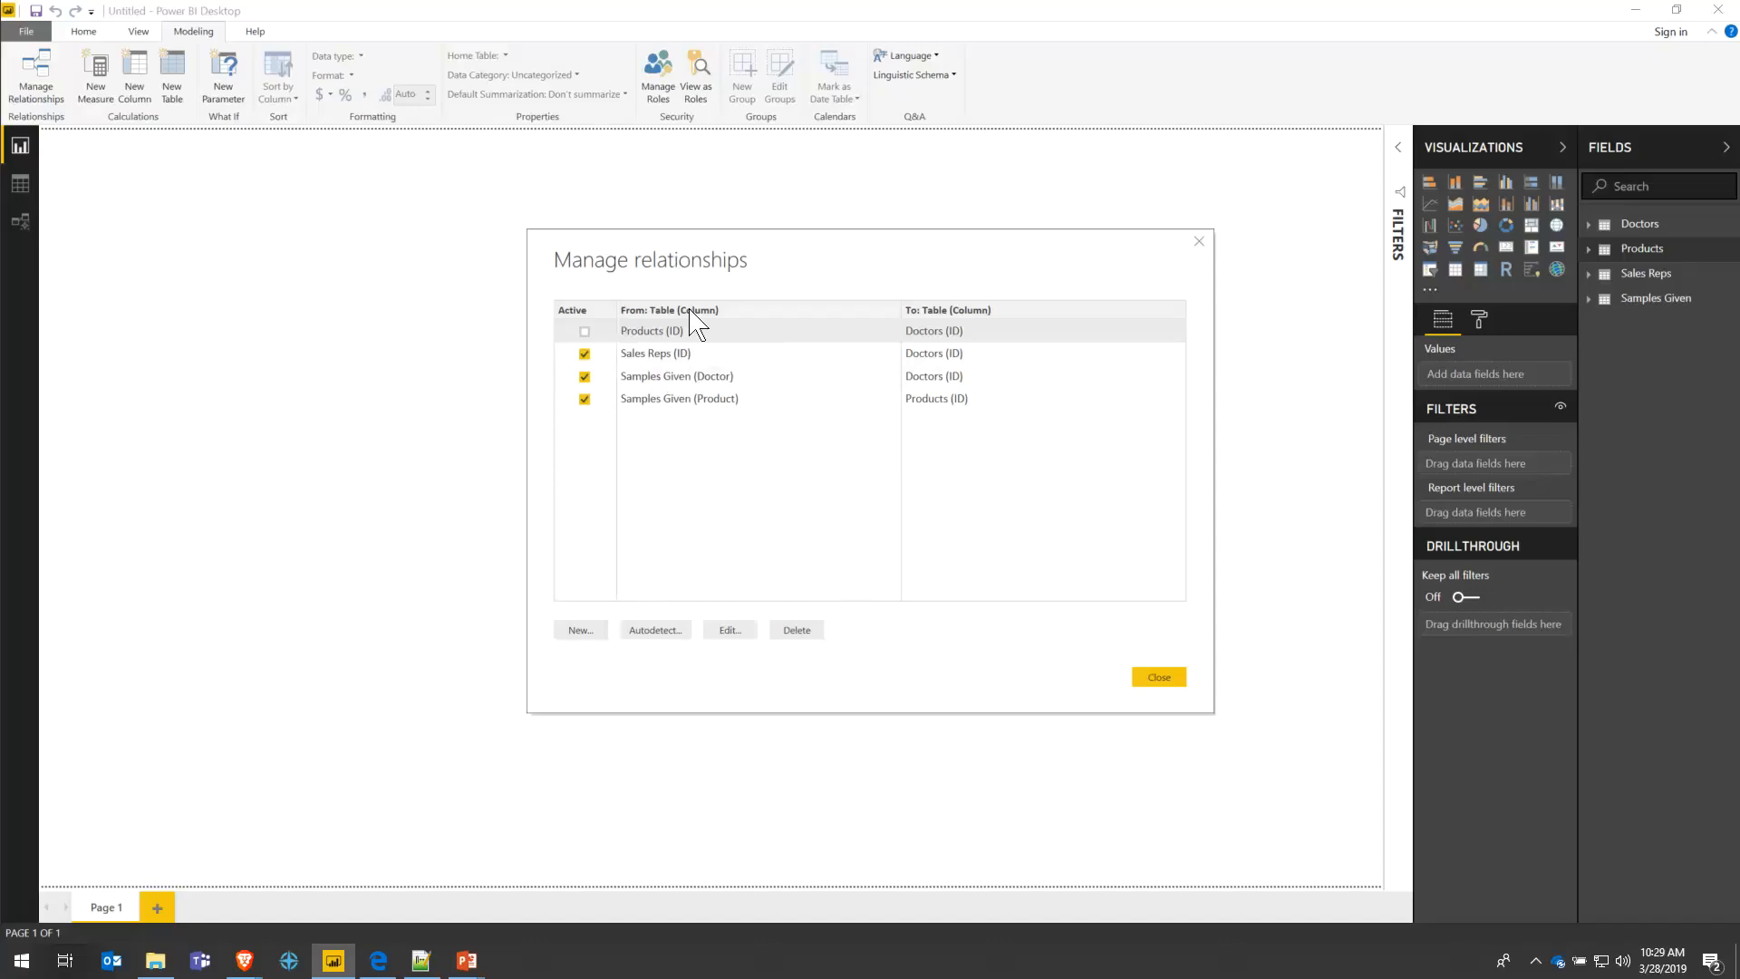
pyautogui.click(729, 630)
pyautogui.click(797, 632)
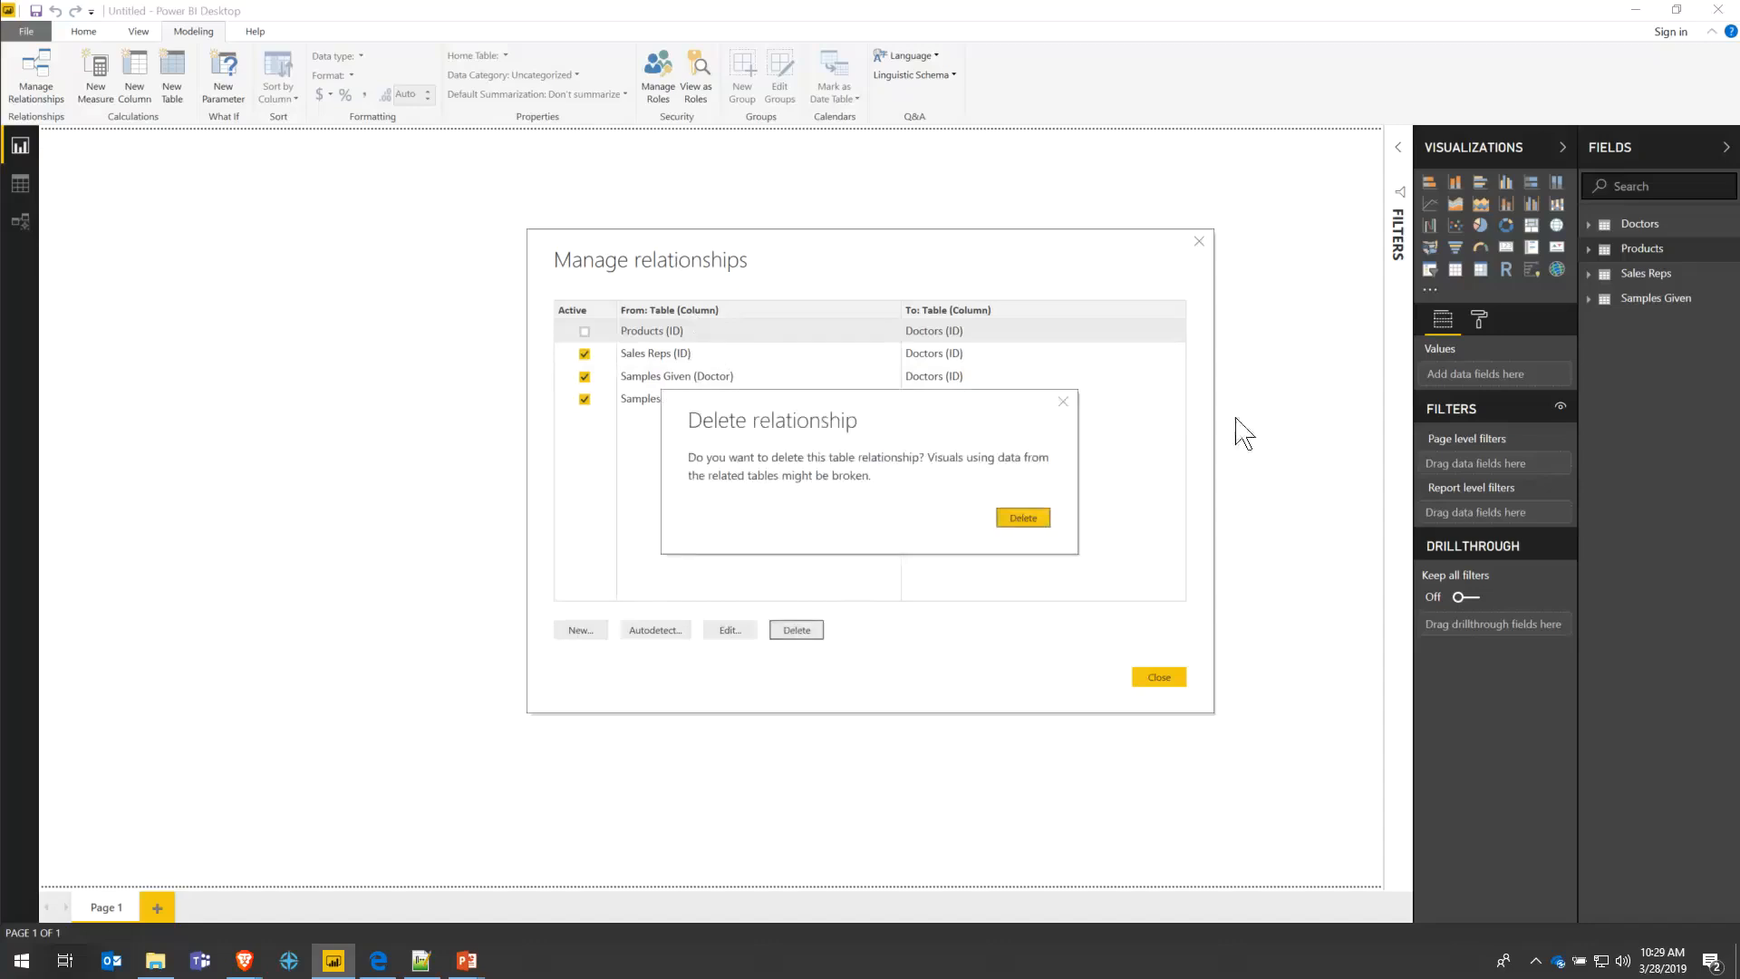
pyautogui.click(1023, 518)
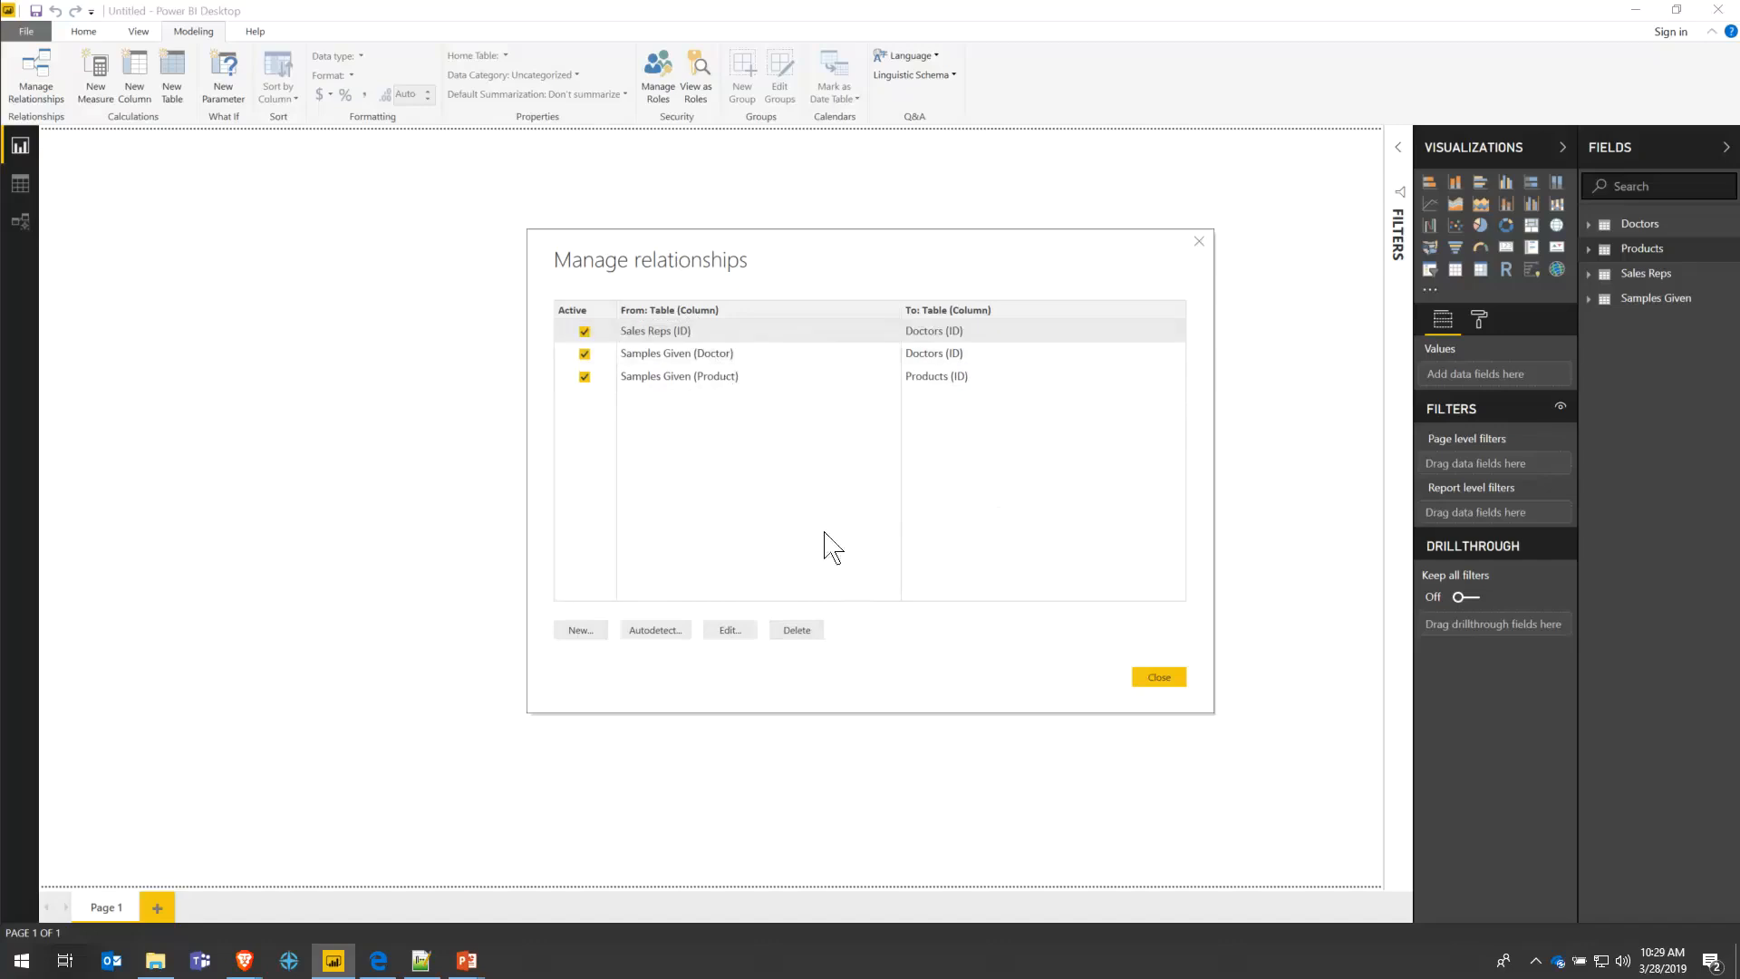
pyautogui.click(797, 634)
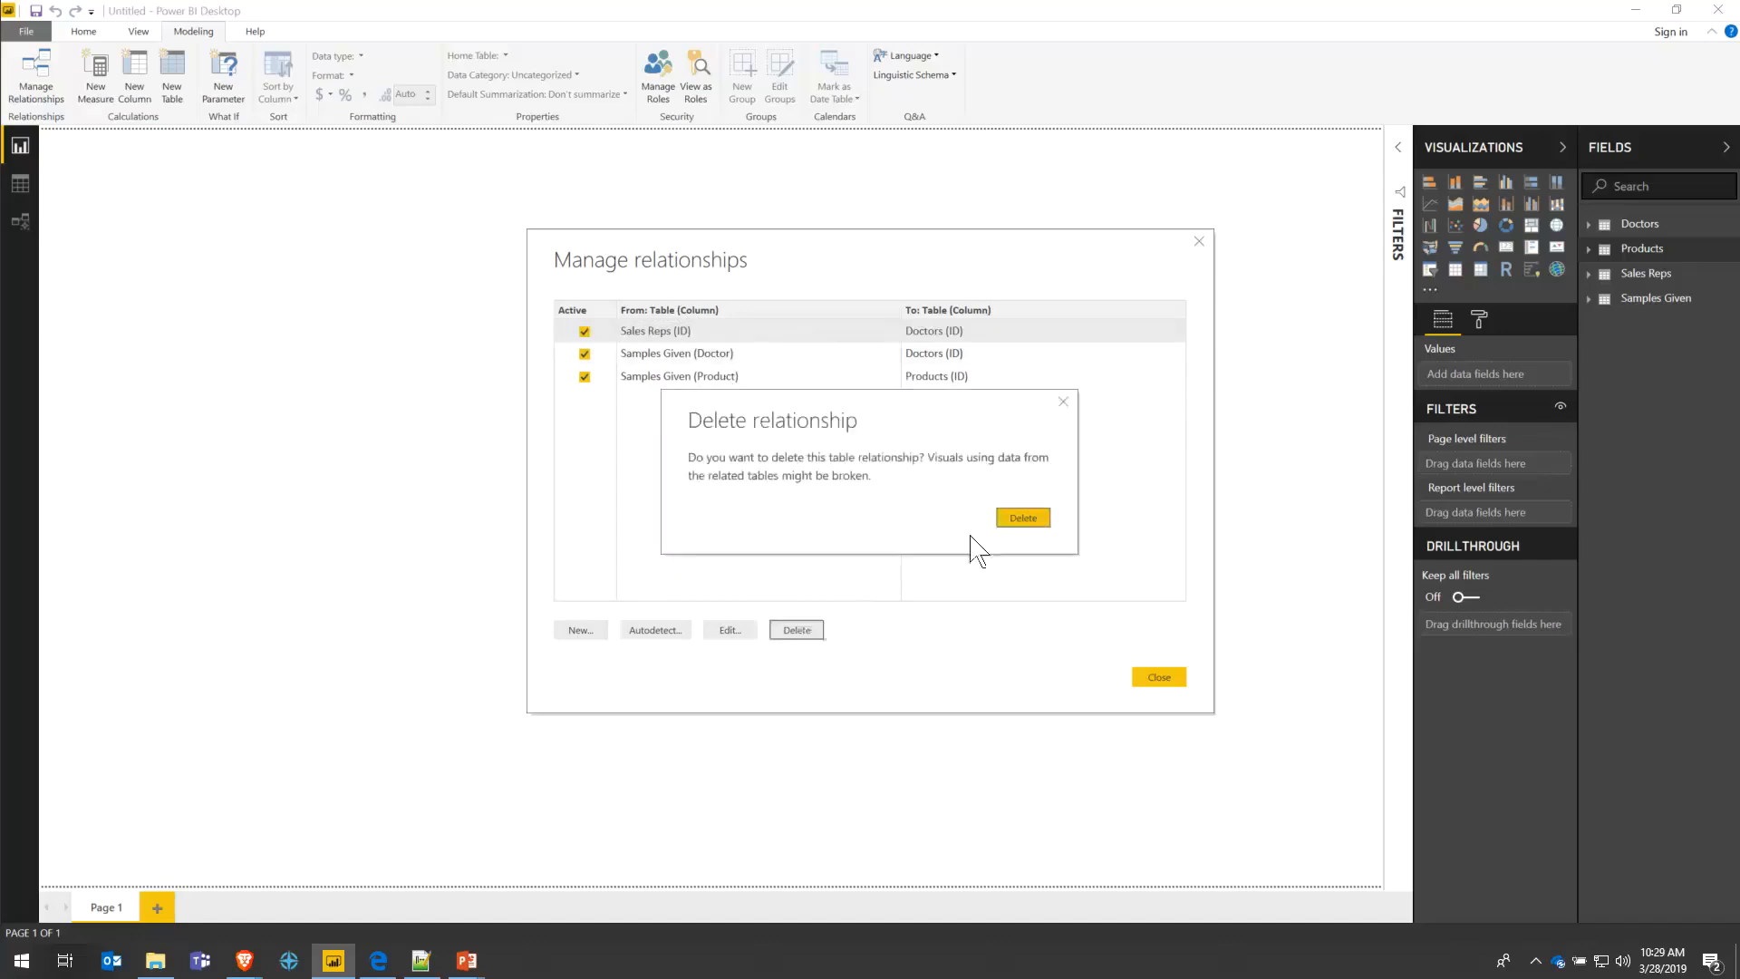
pyautogui.click(1020, 520)
pyautogui.click(813, 634)
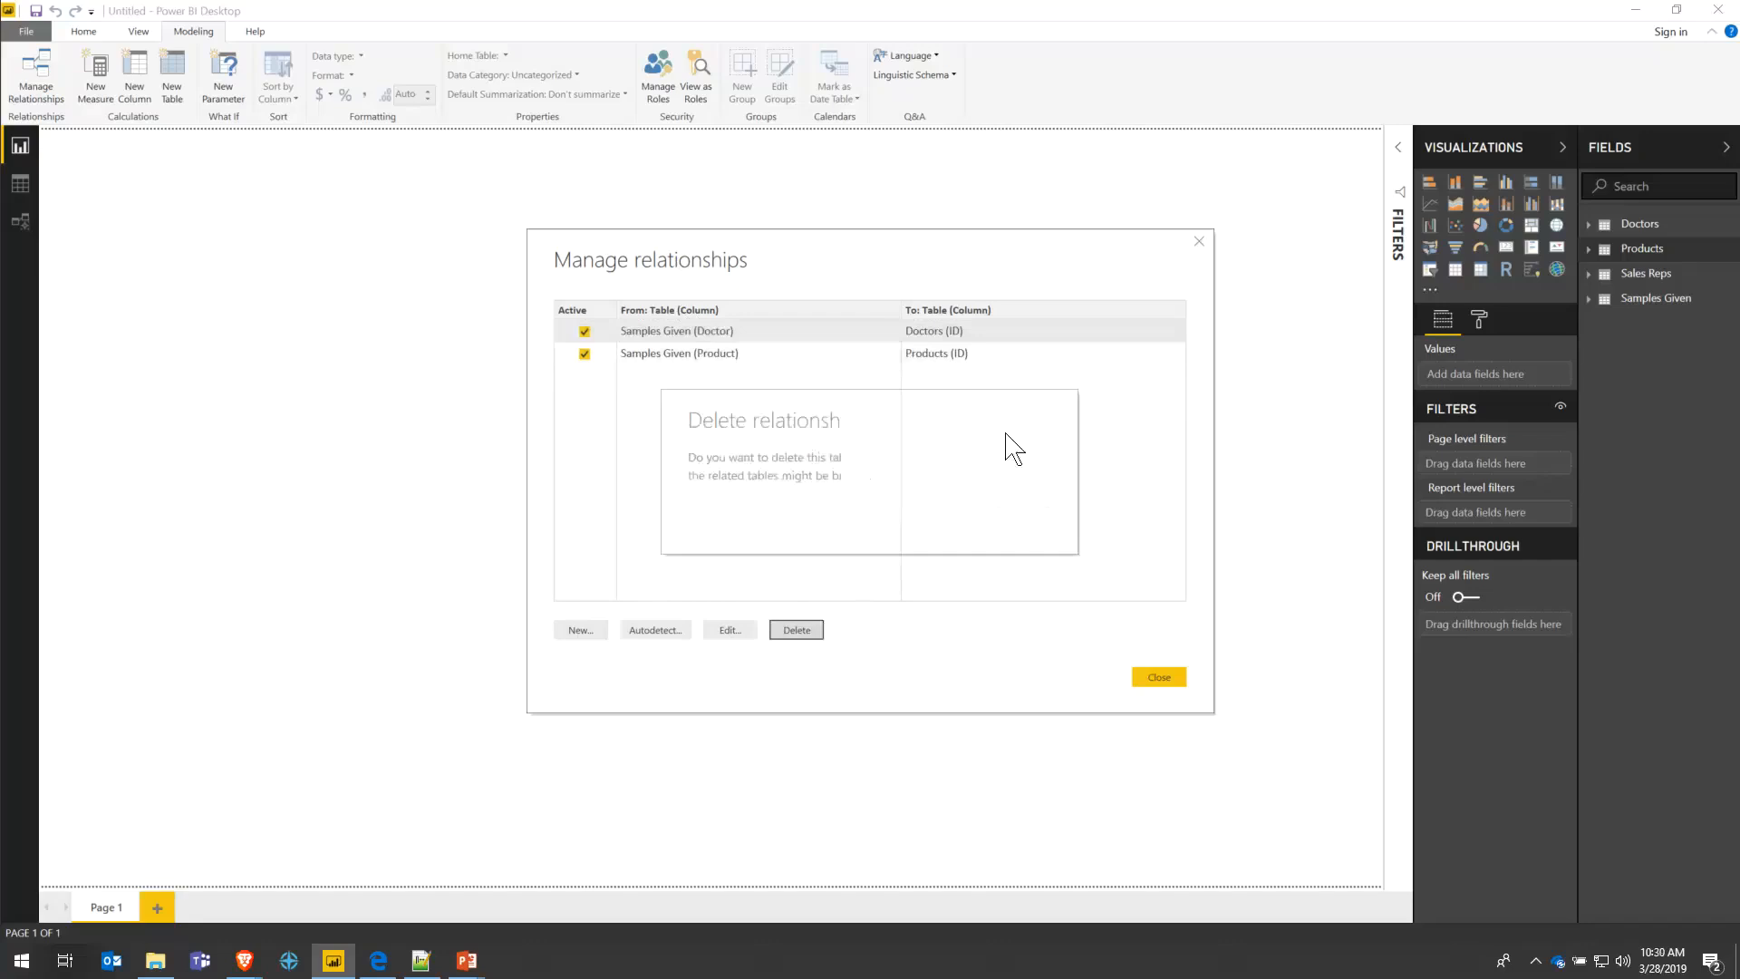
pyautogui.click(1022, 518)
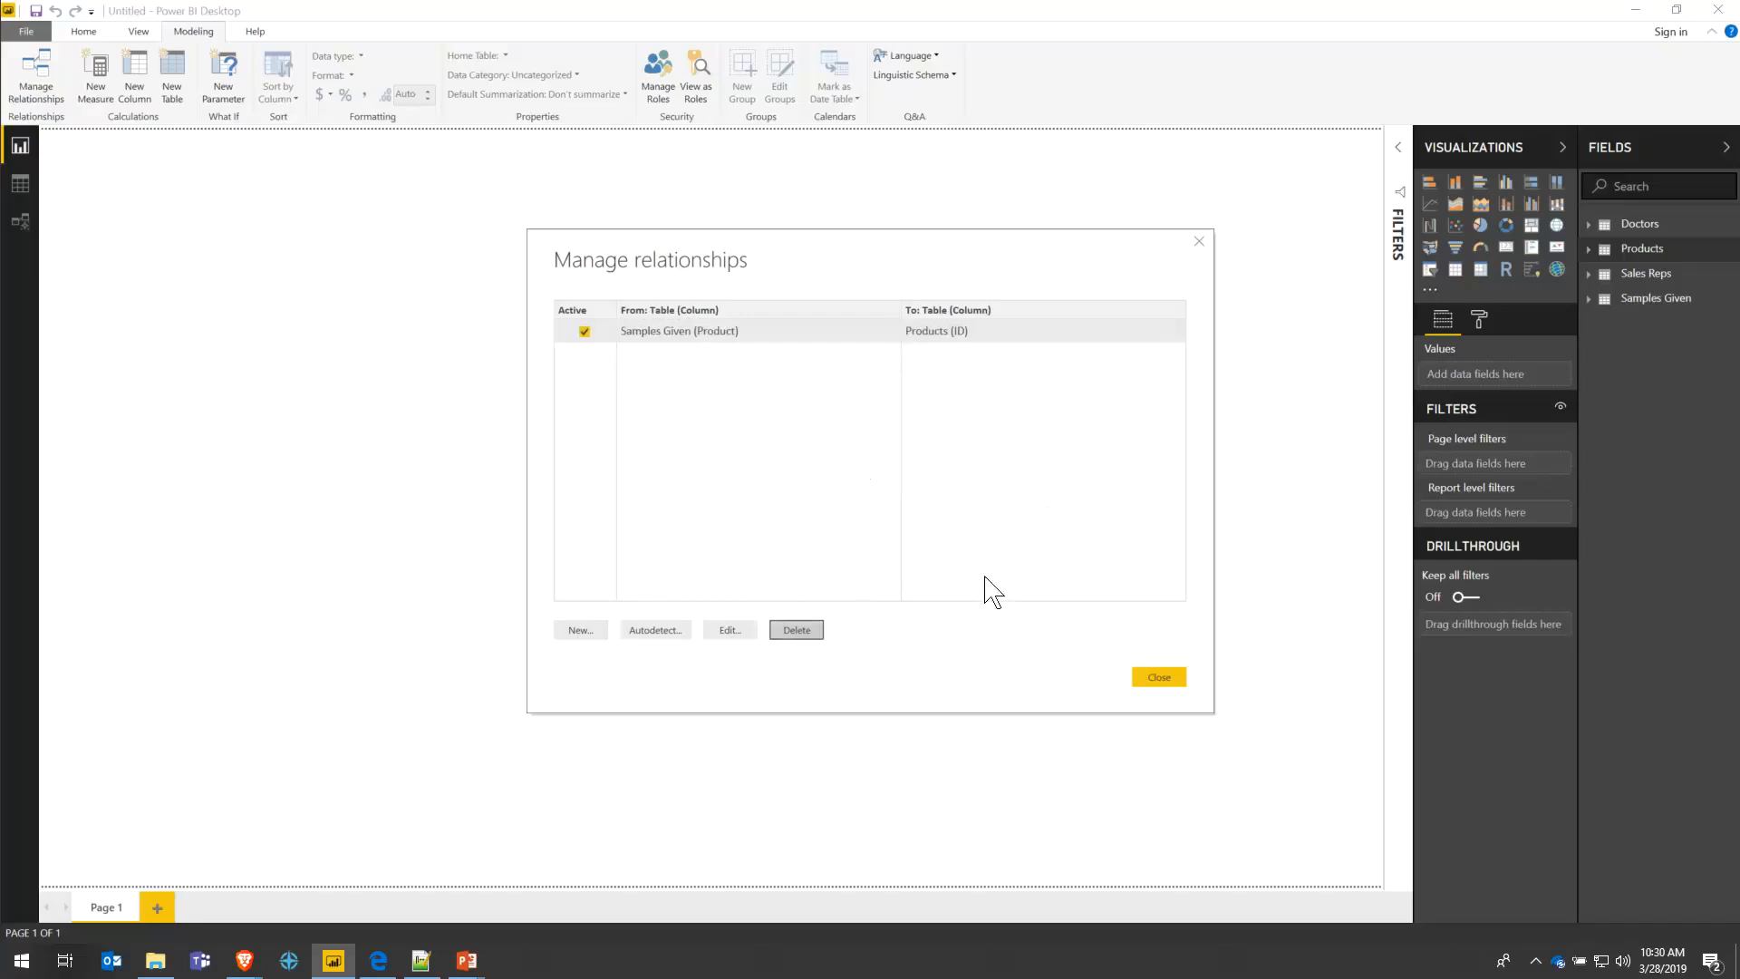
pyautogui.press('Delete')
pyautogui.click(1022, 520)
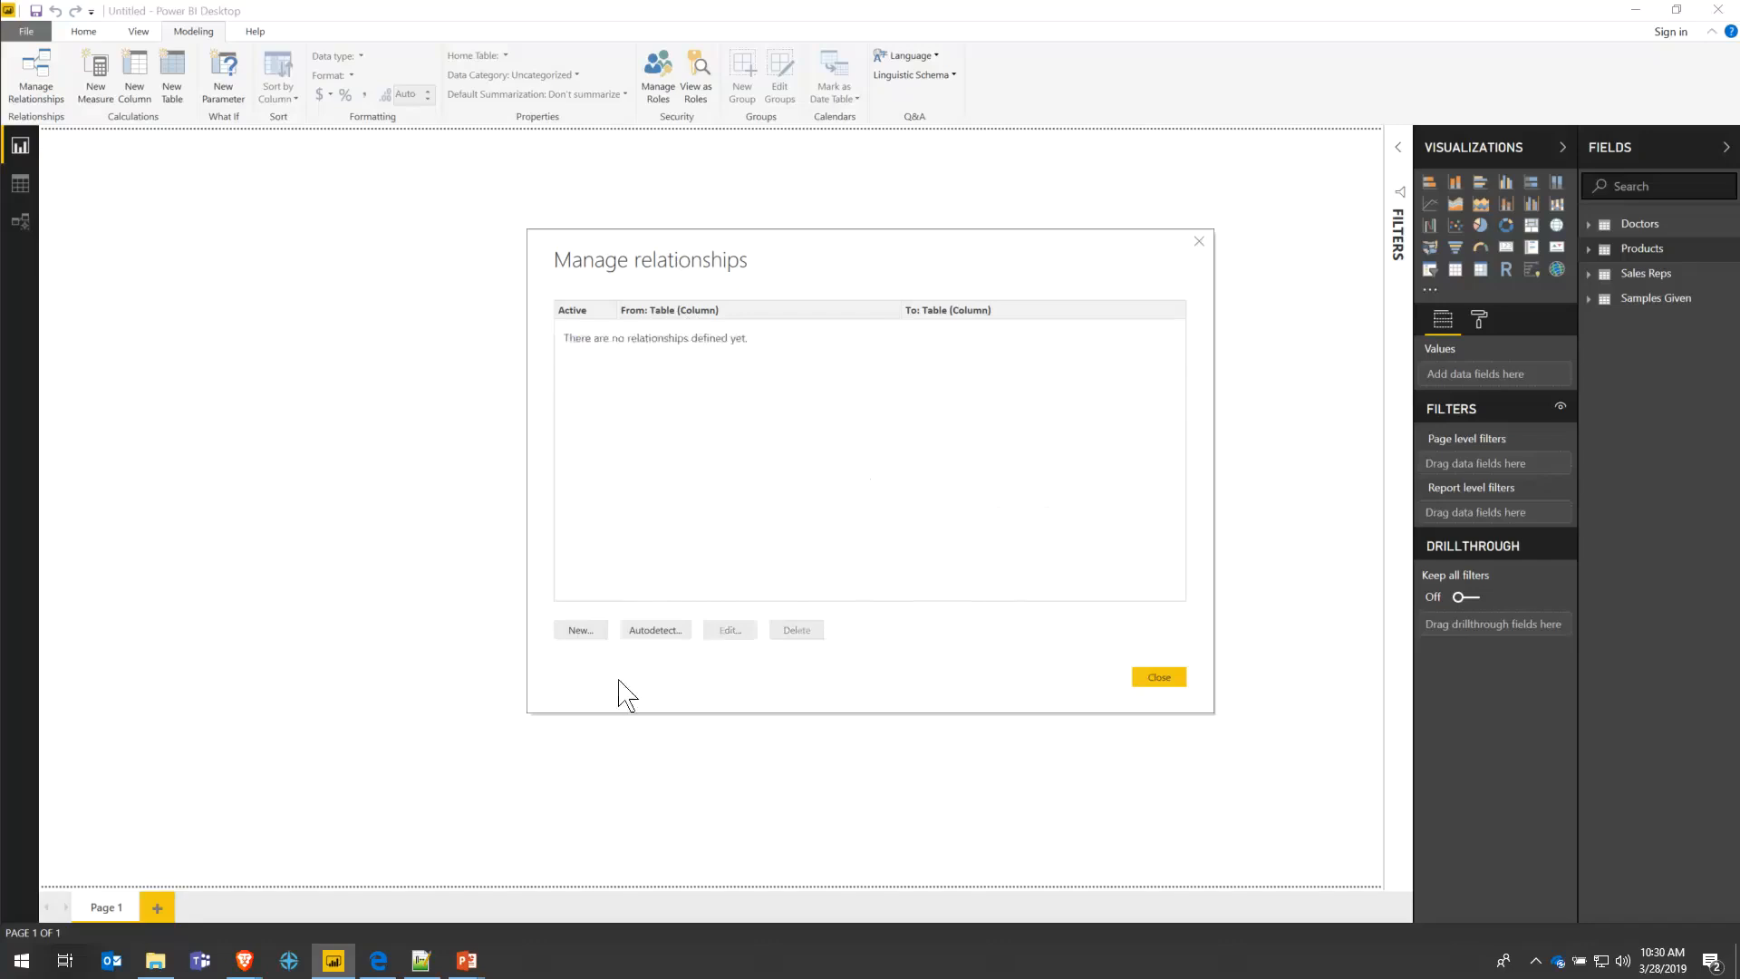
pyautogui.click(584, 631)
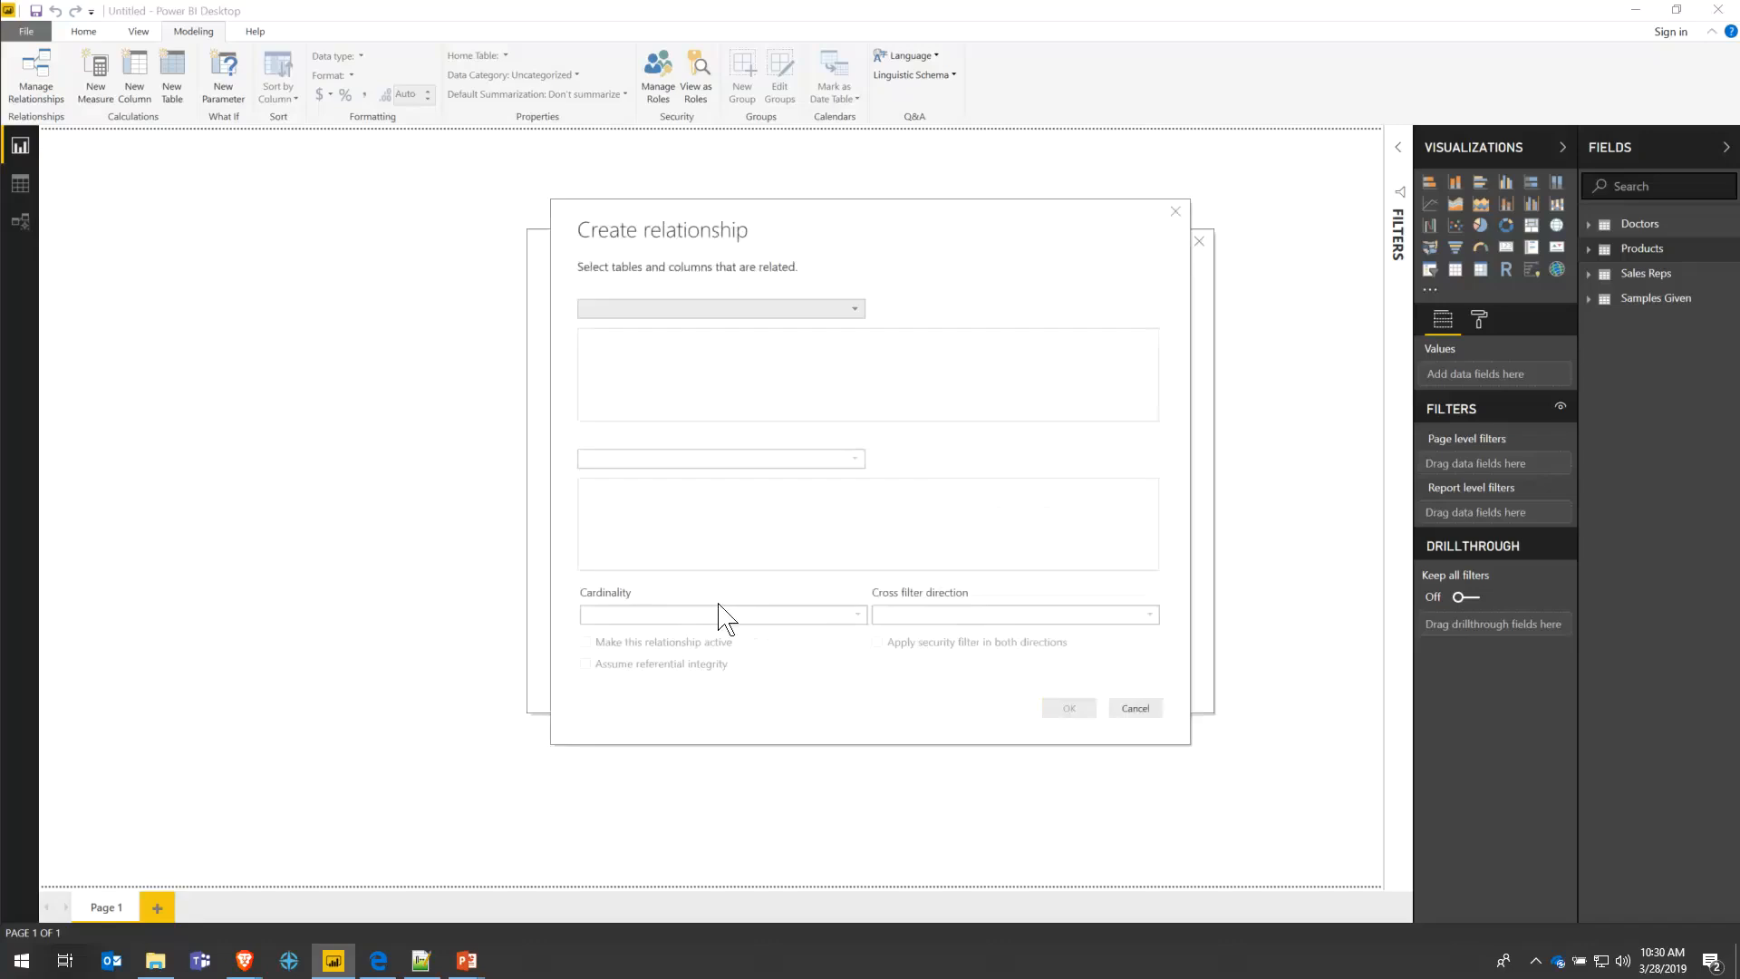
# - Relate Samples Given[Sales Rep] to Sales Reps[ID], many-to-one with Single cross-filter direction
pyautogui.click(645, 309)
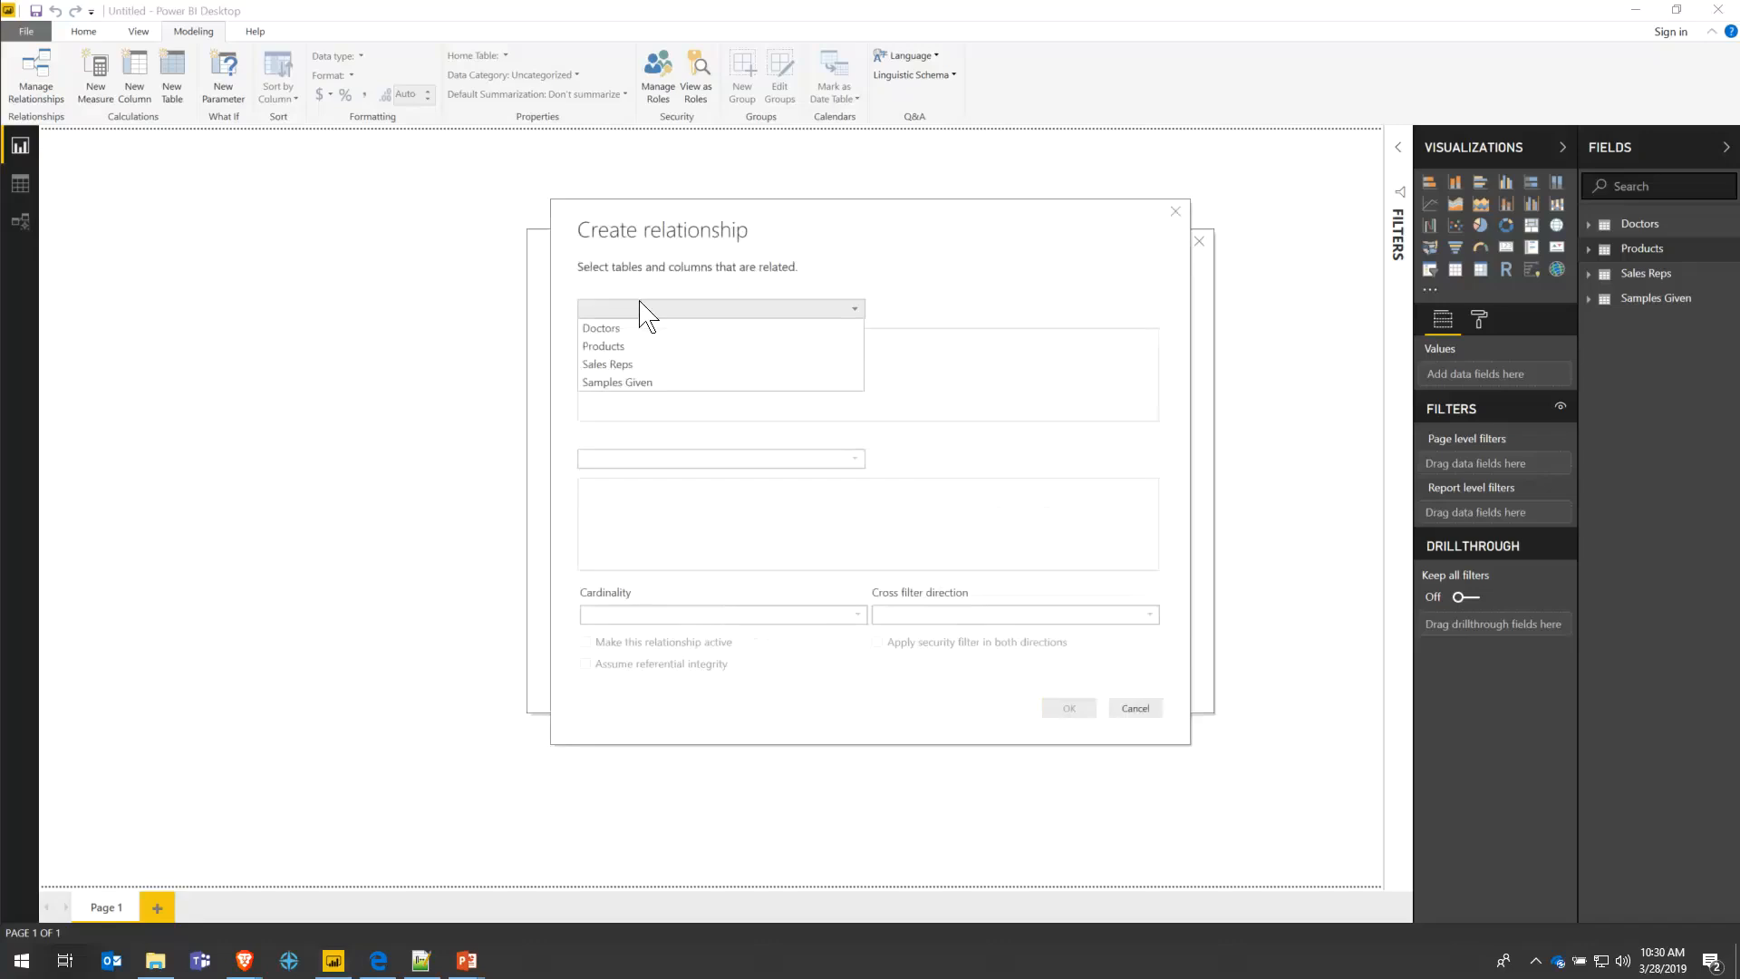
pyautogui.click(645, 382)
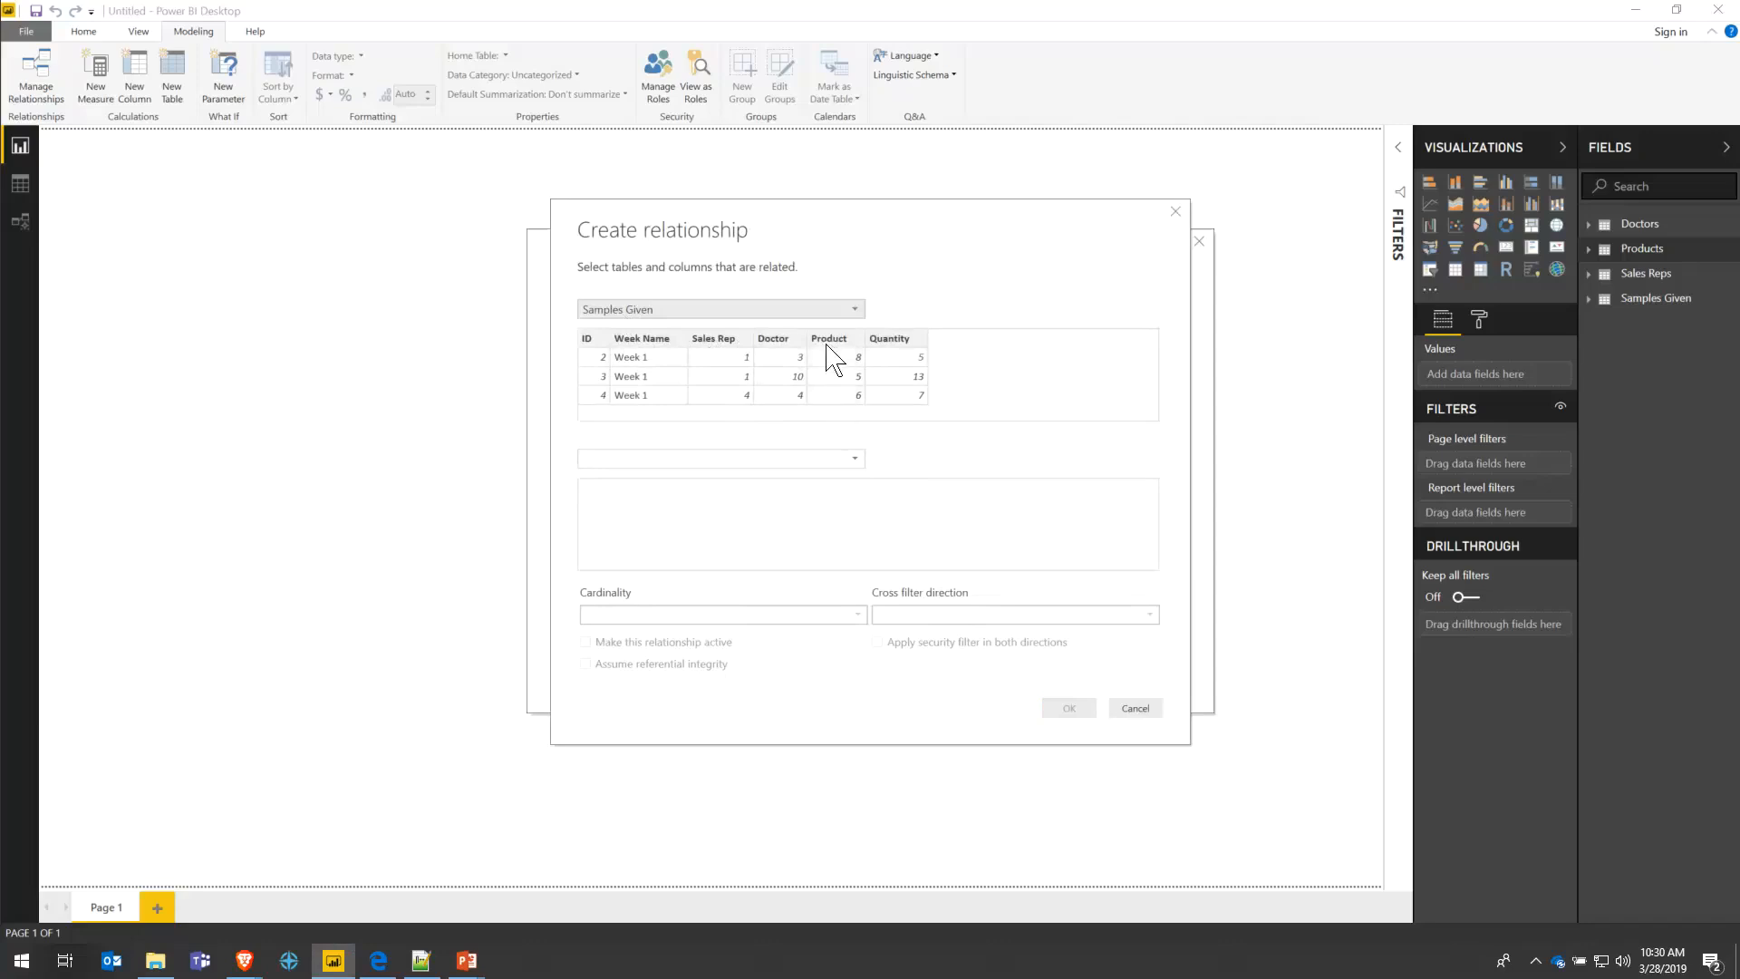
pyautogui.click(725, 352)
pyautogui.click(716, 458)
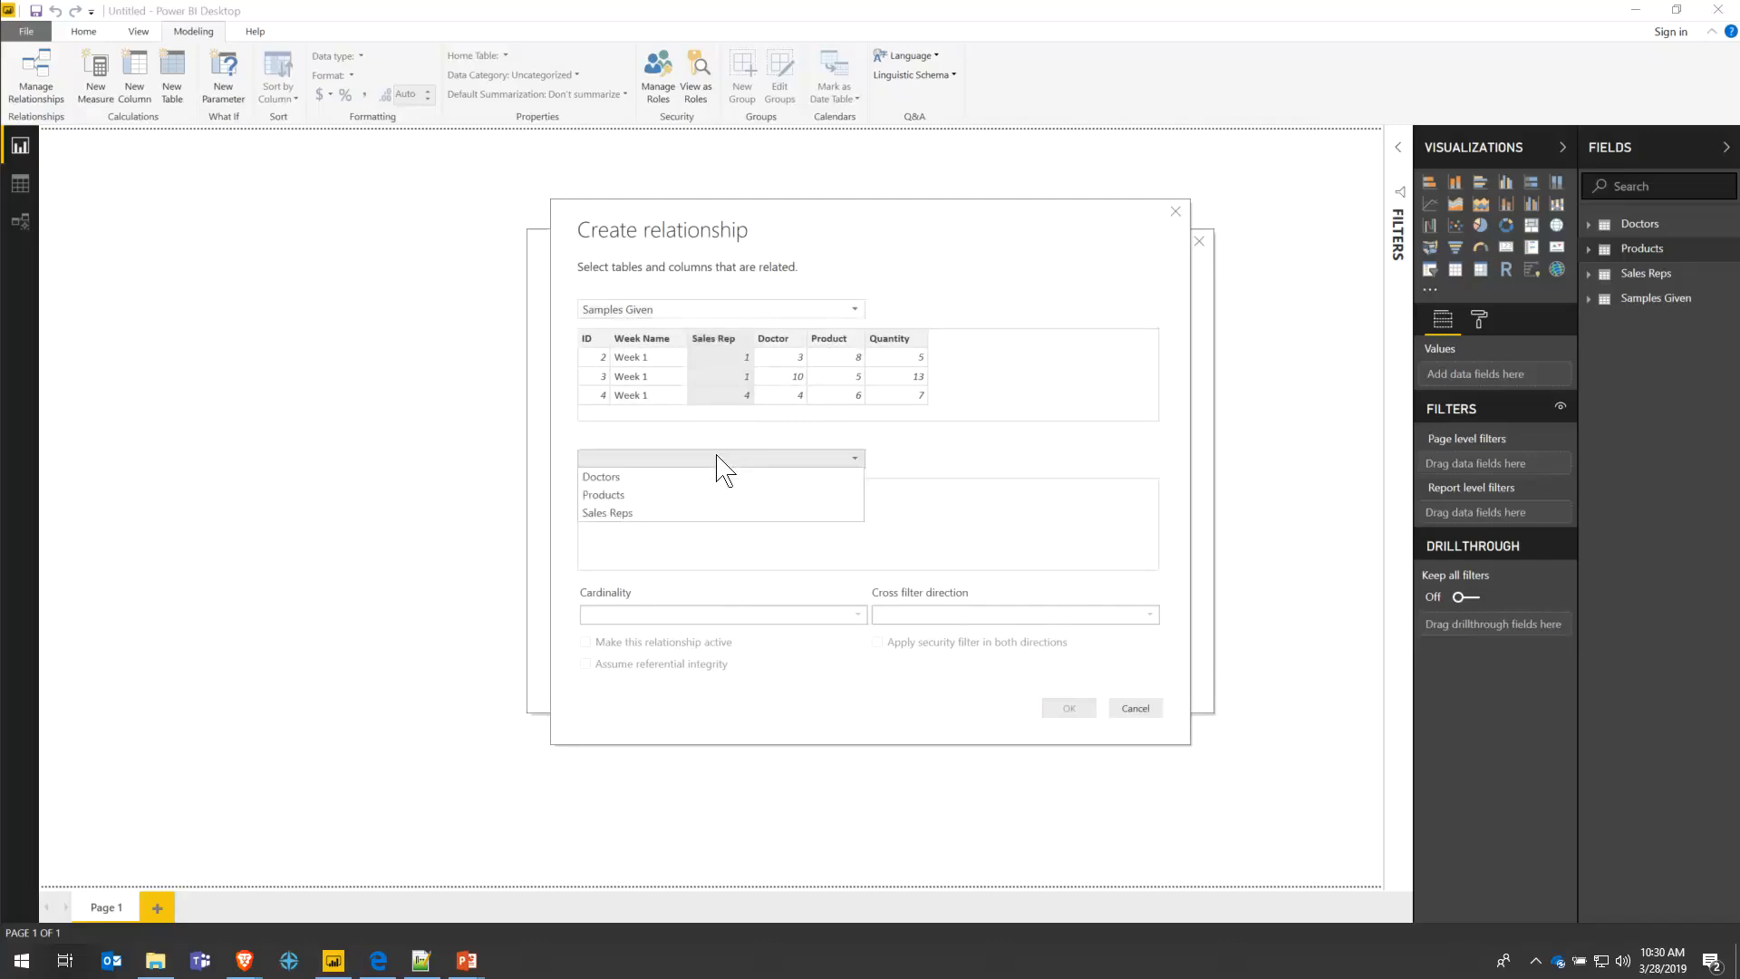
pyautogui.click(704, 514)
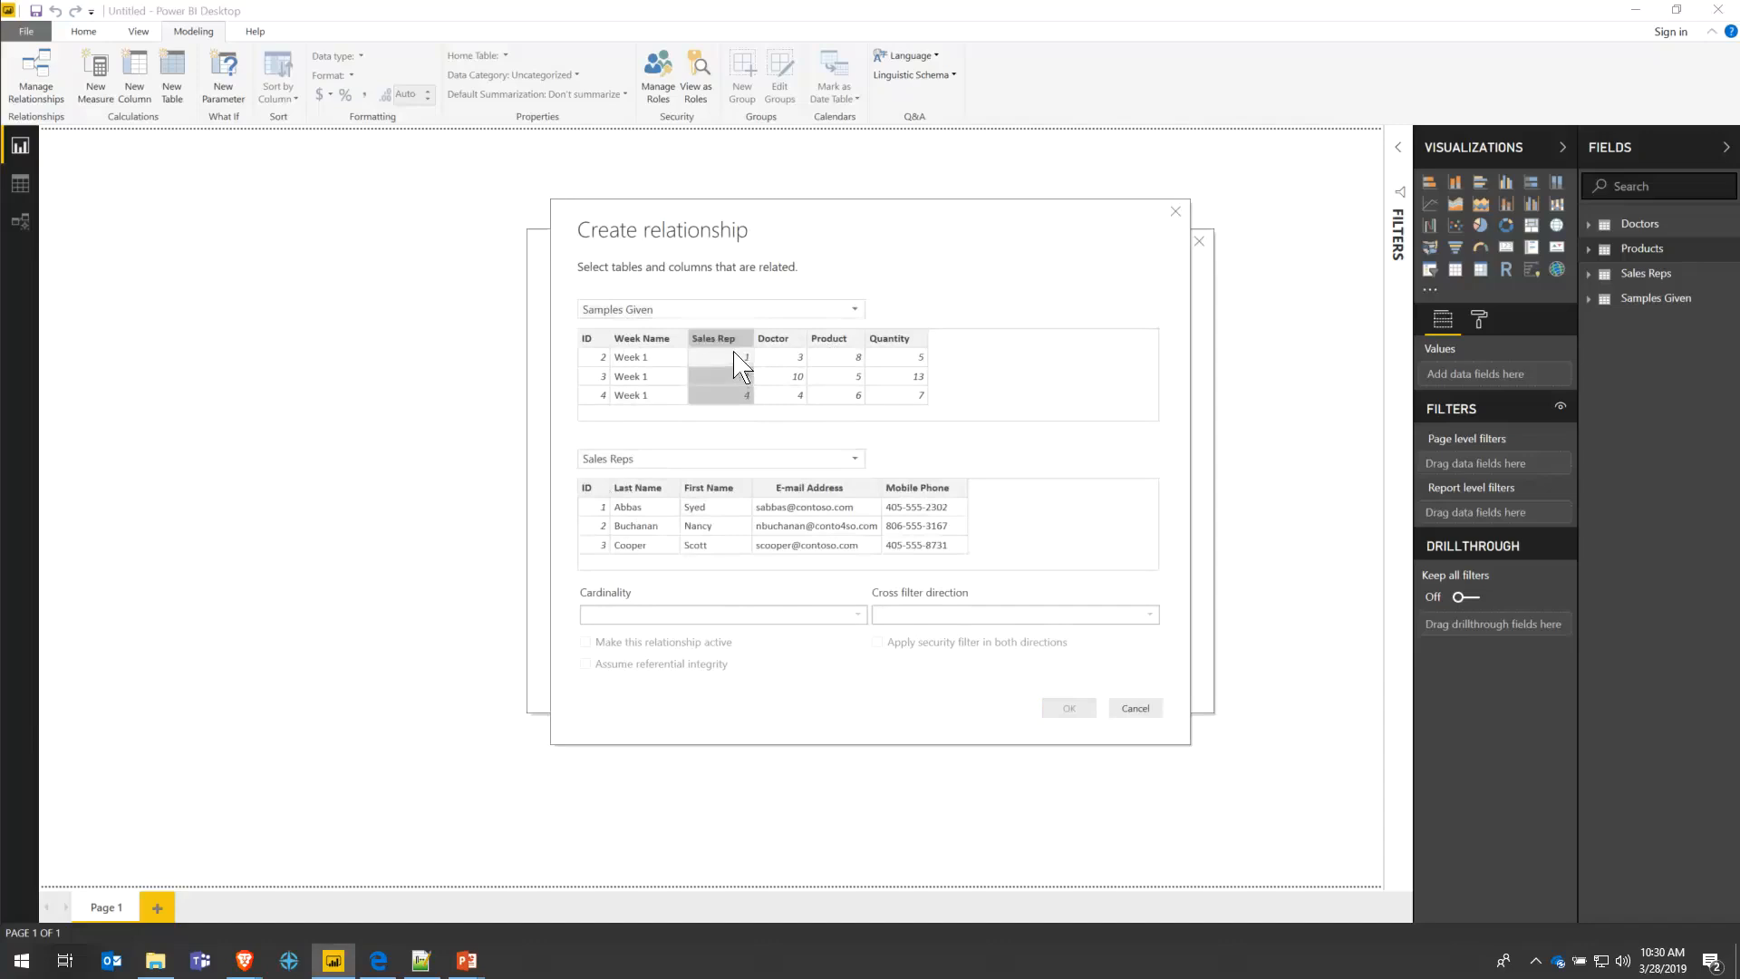
pyautogui.click(591, 497)
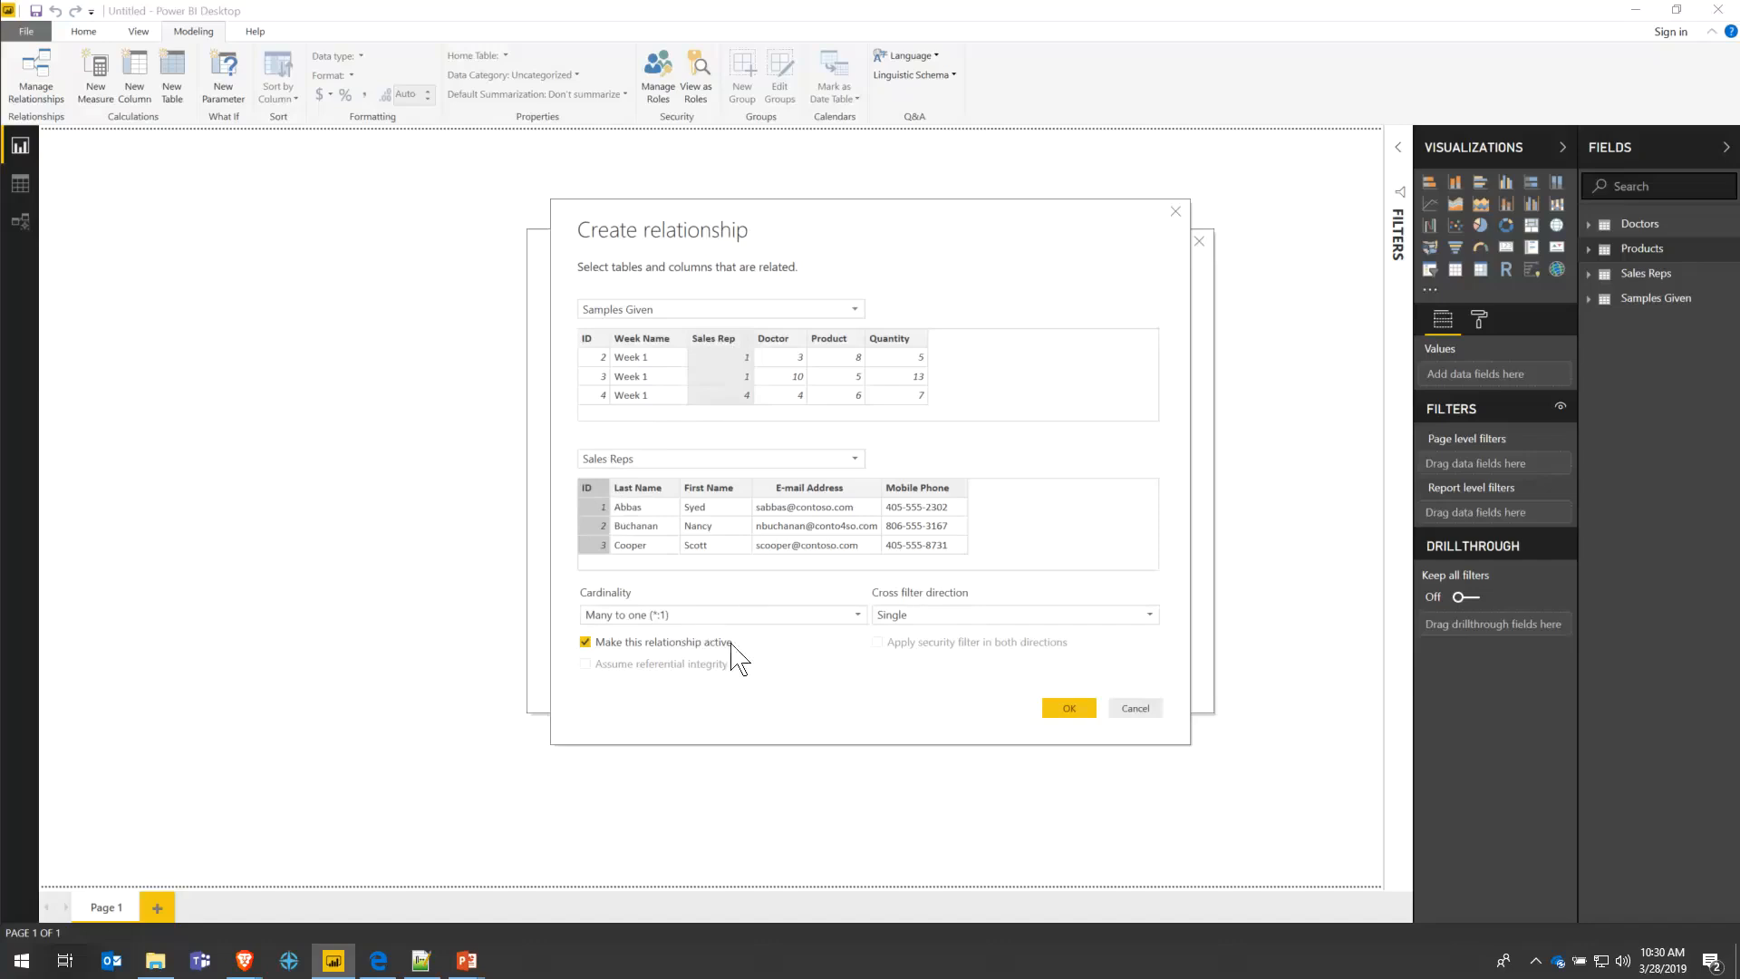
pyautogui.click(917, 616)
pyautogui.click(797, 641)
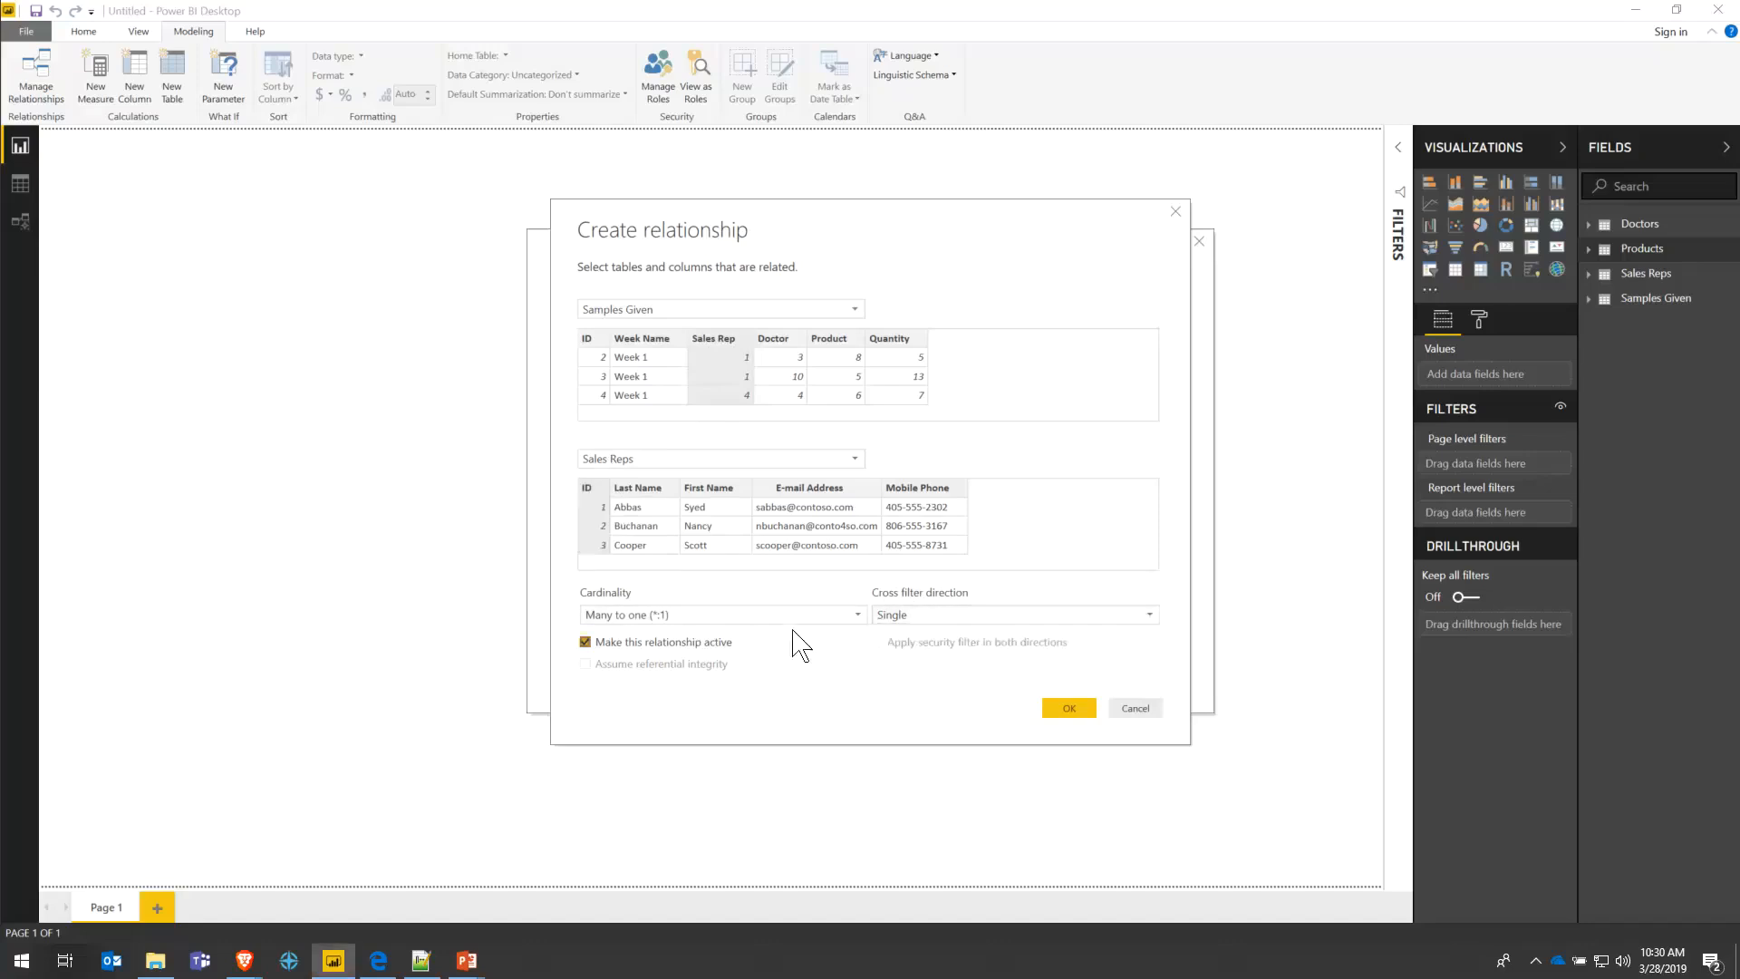
pyautogui.click(807, 615)
pyautogui.click(839, 619)
pyautogui.click(1070, 708)
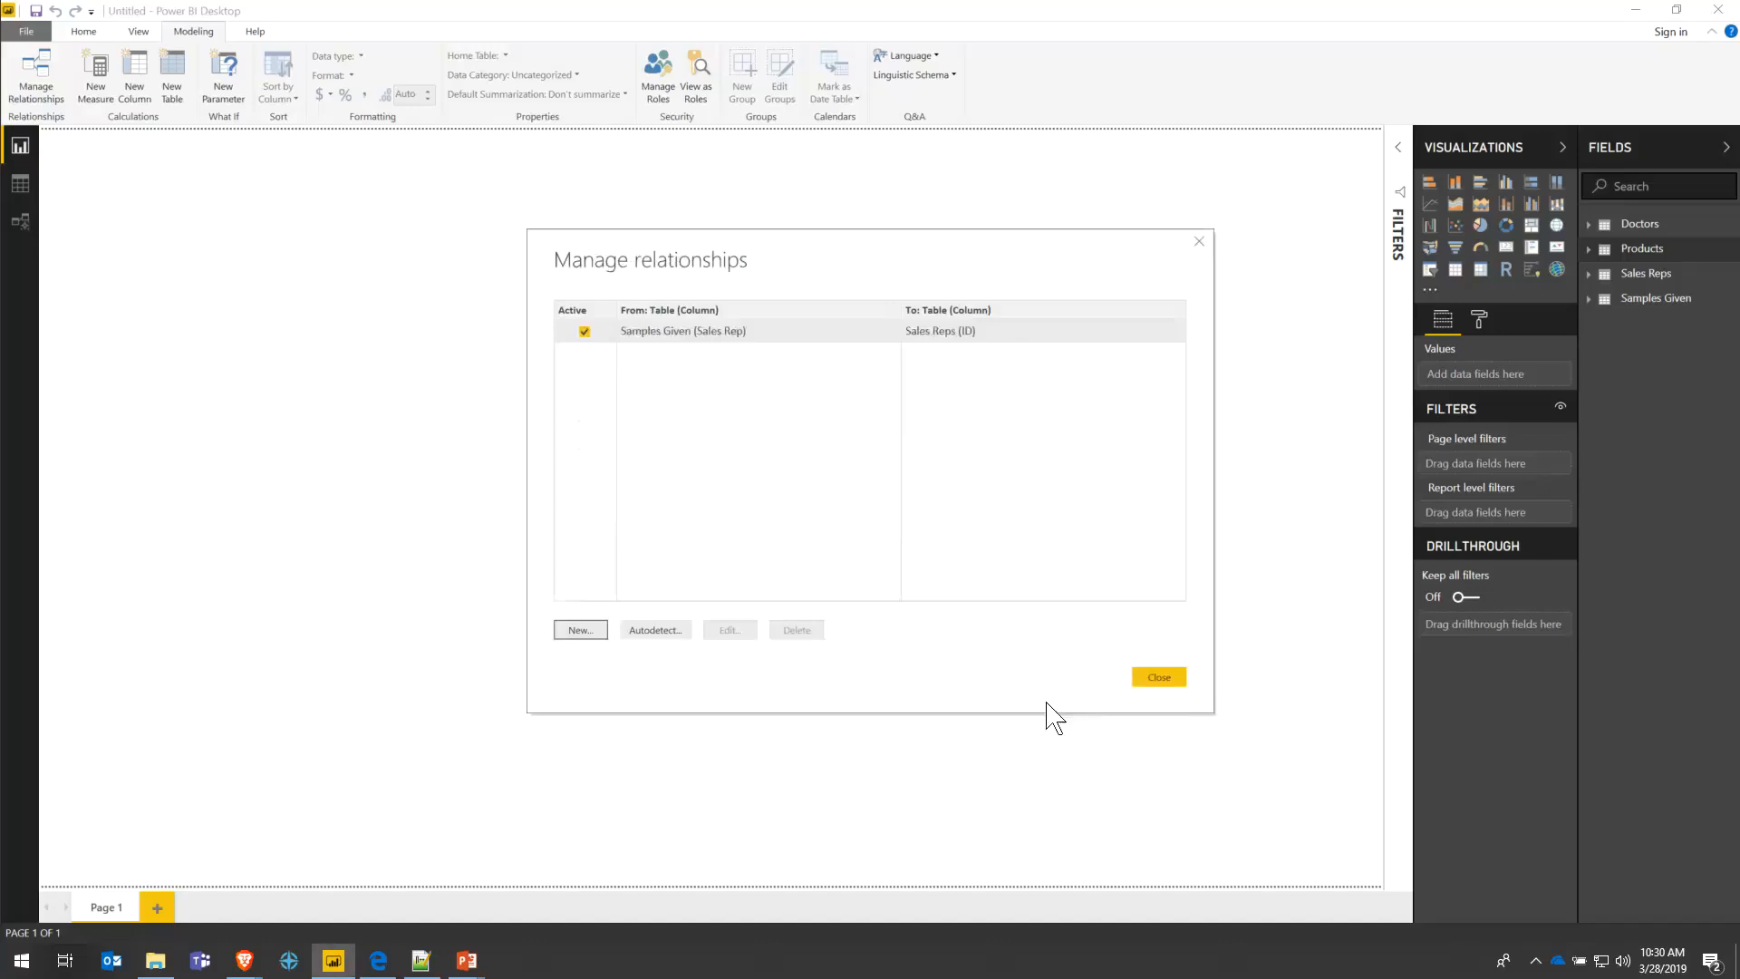
# - Relate Samples Given[Doctor] to Doctors[ID] as a new relationship
pyautogui.click(580, 632)
pyautogui.click(649, 310)
pyautogui.click(645, 382)
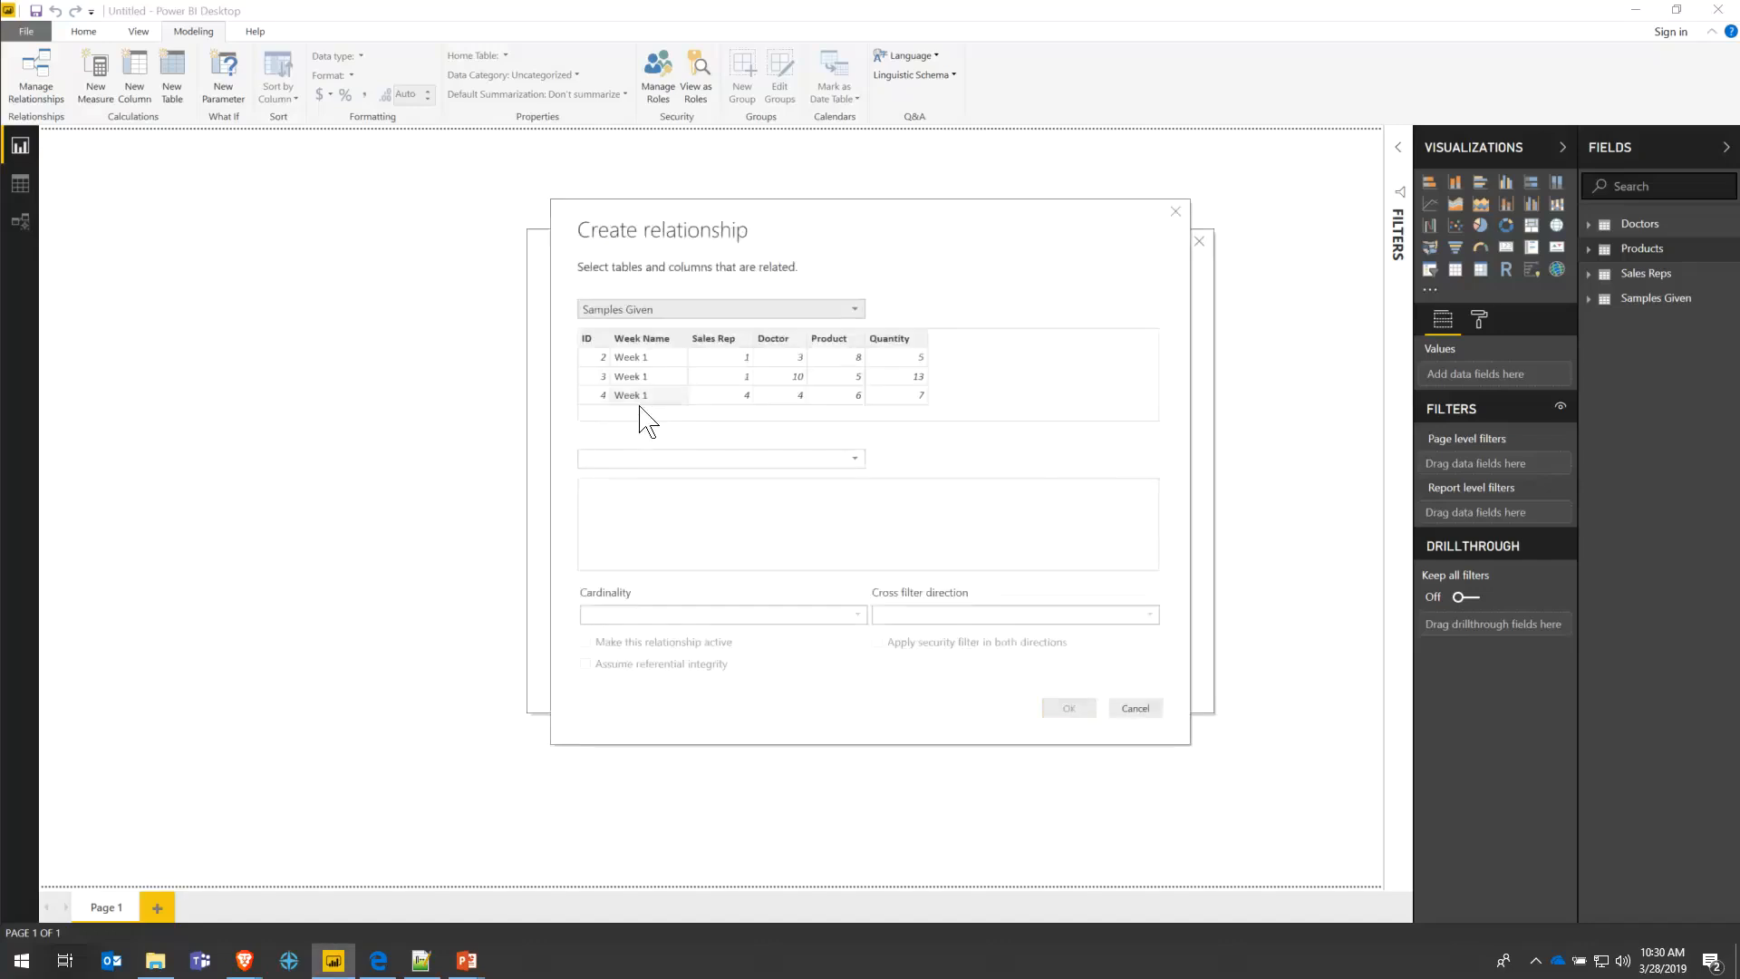
pyautogui.click(640, 459)
pyautogui.click(637, 479)
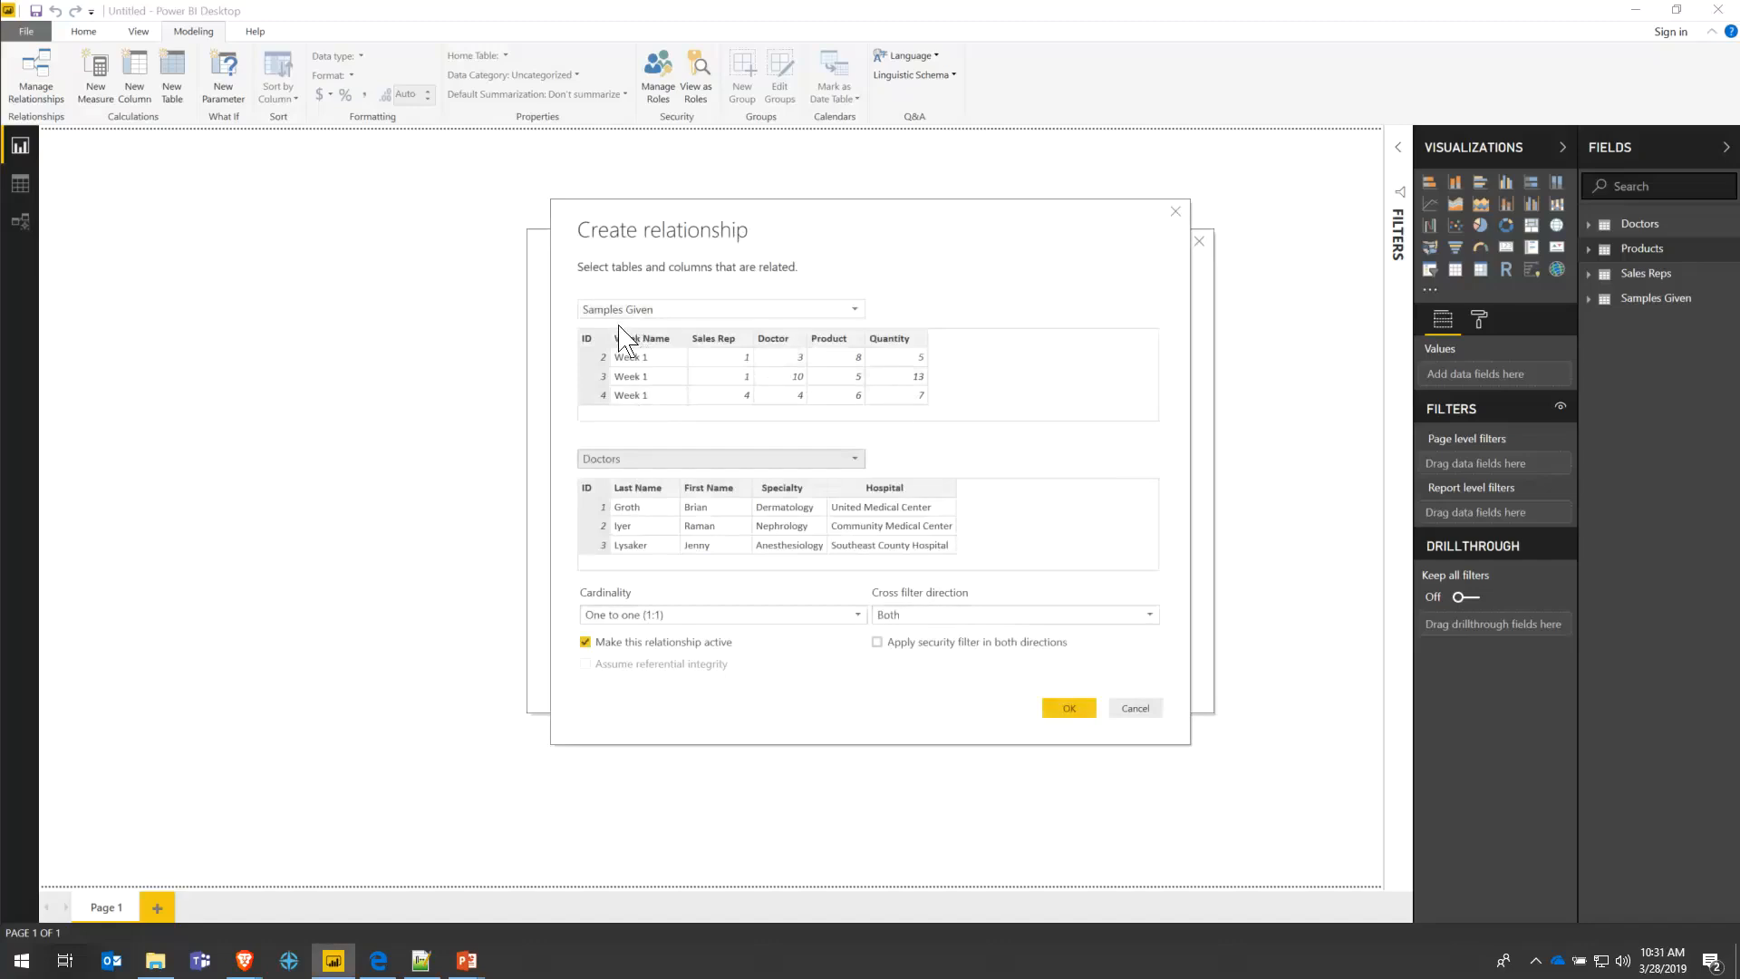
pyautogui.click(780, 343)
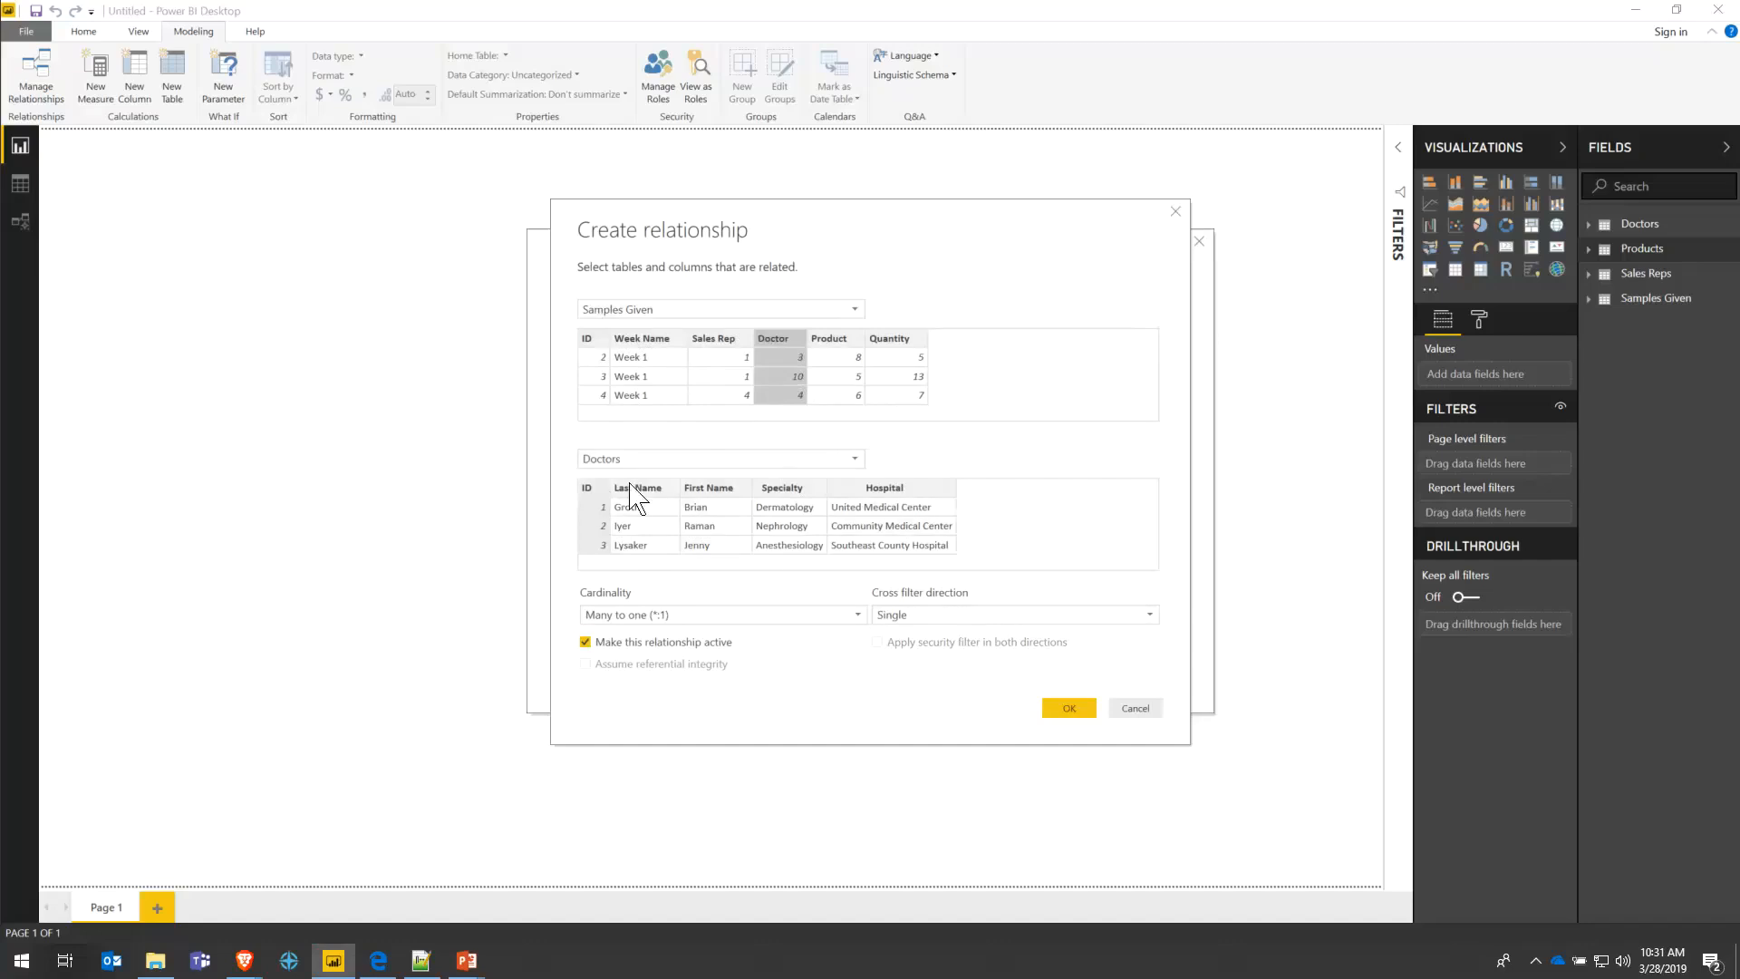
pyautogui.click(593, 496)
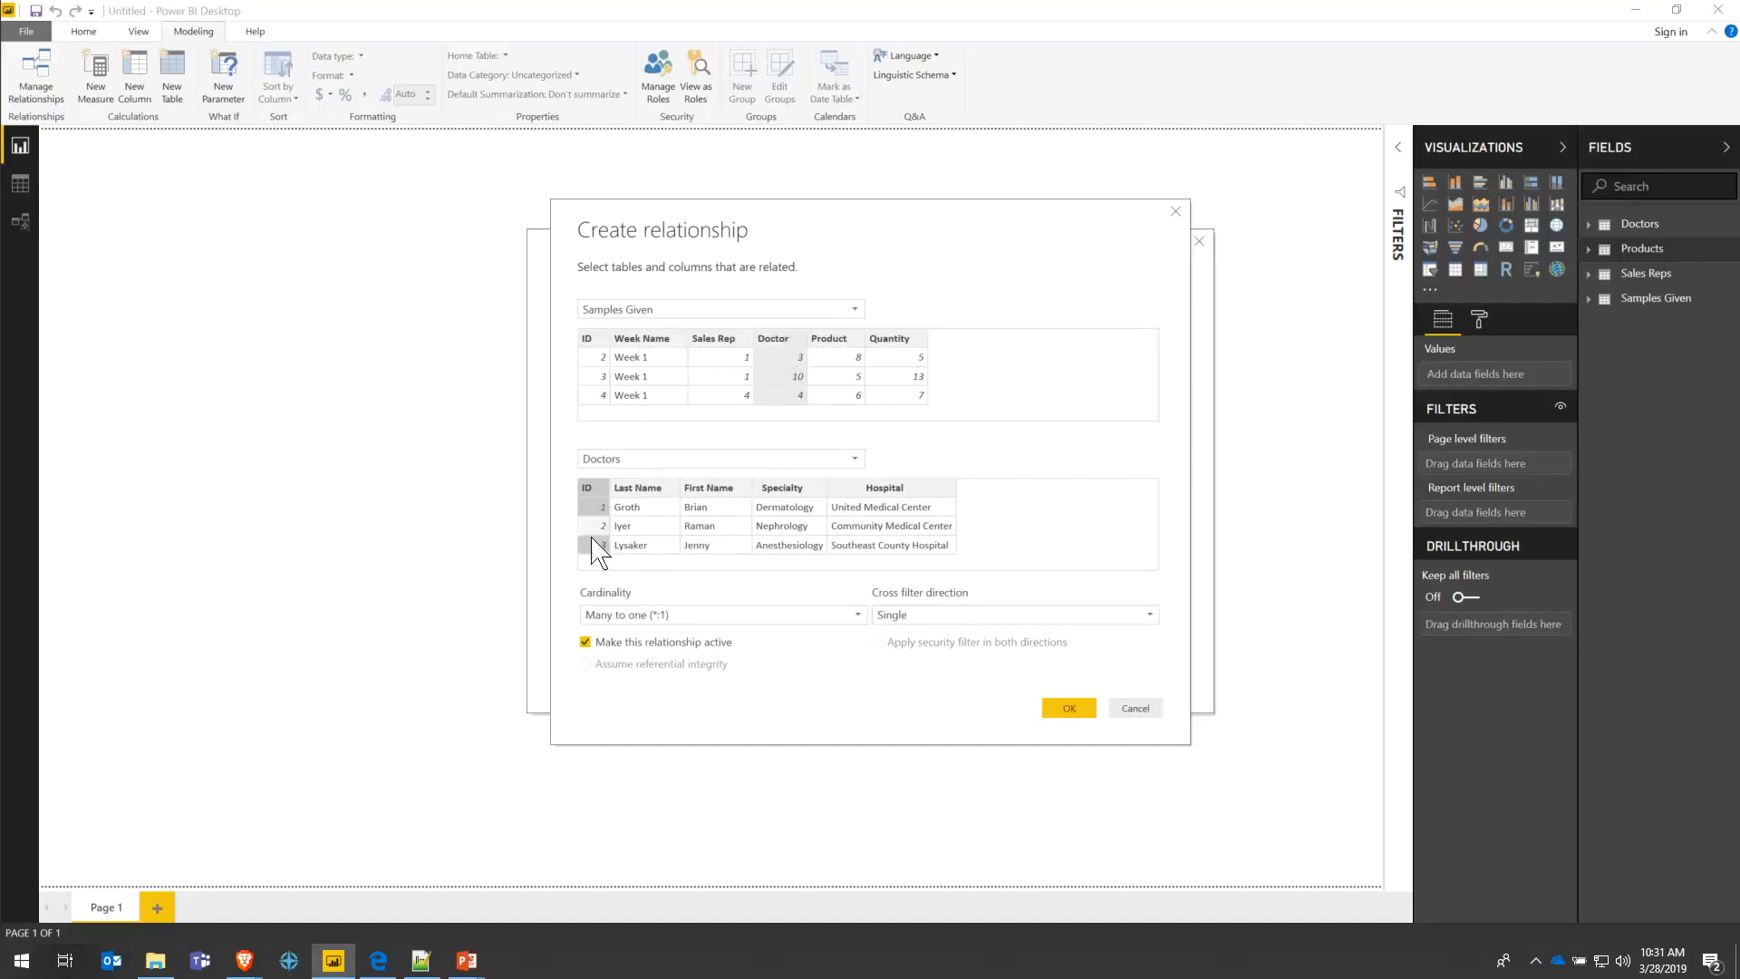
pyautogui.click(1068, 709)
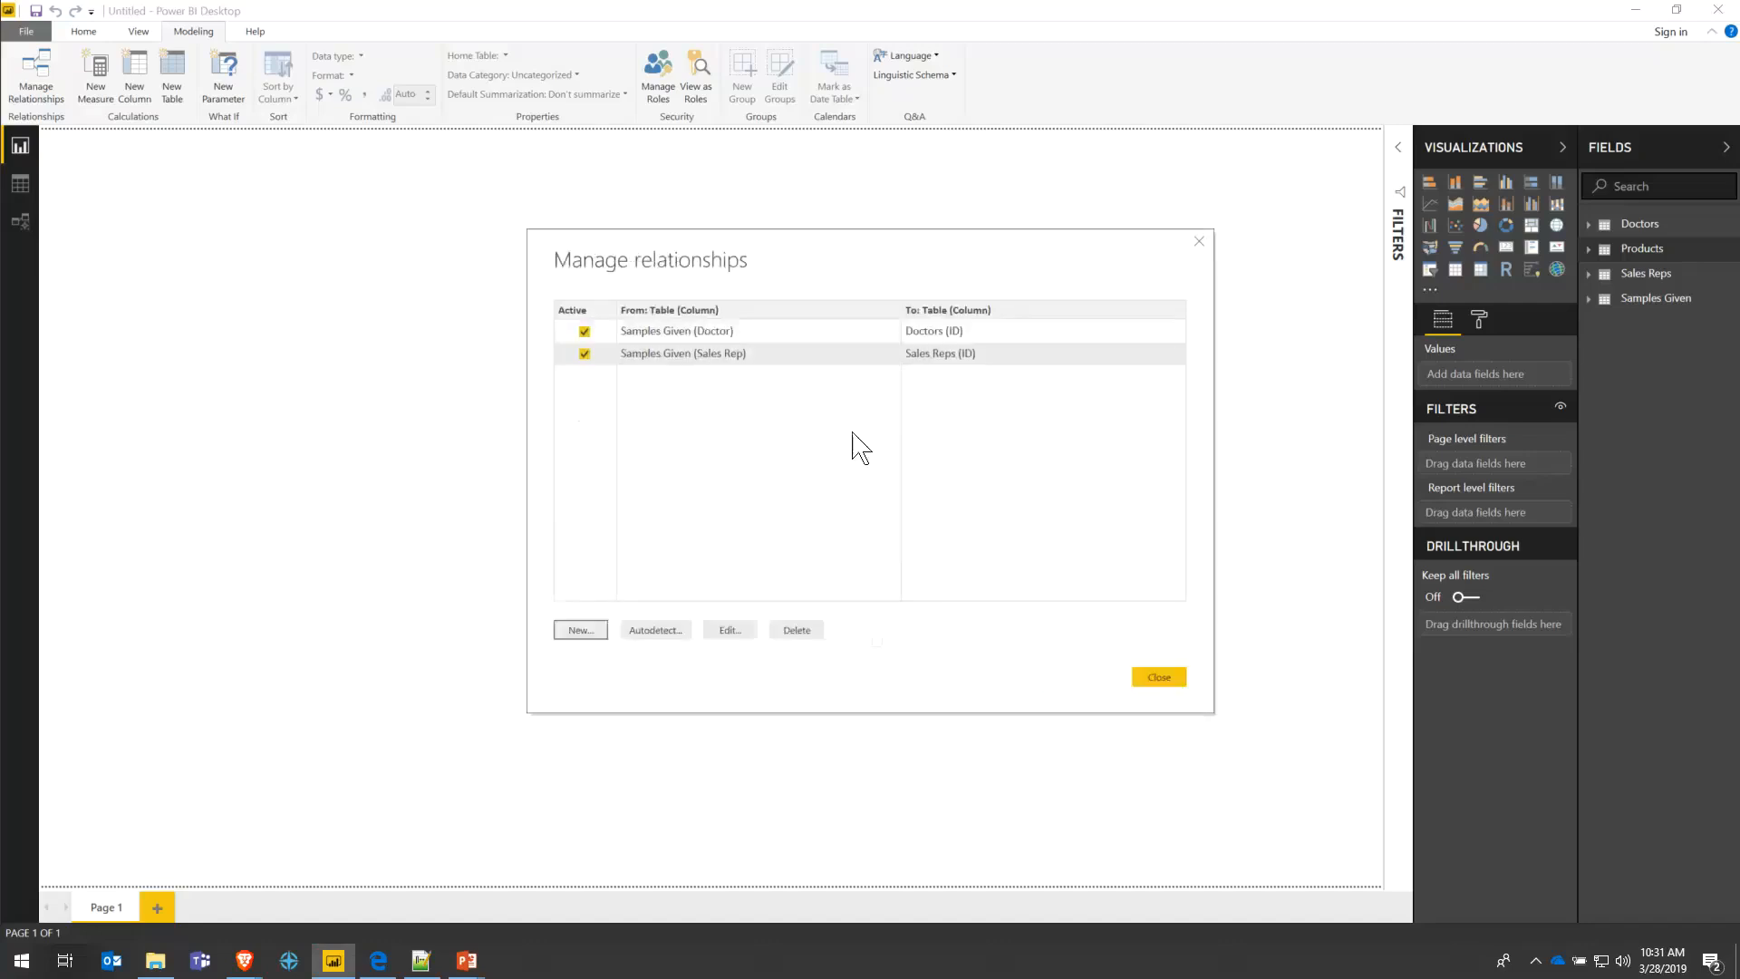
# - Relate Samples Given[Product] to Products[ID], then view the model diagram
pyautogui.click(603, 633)
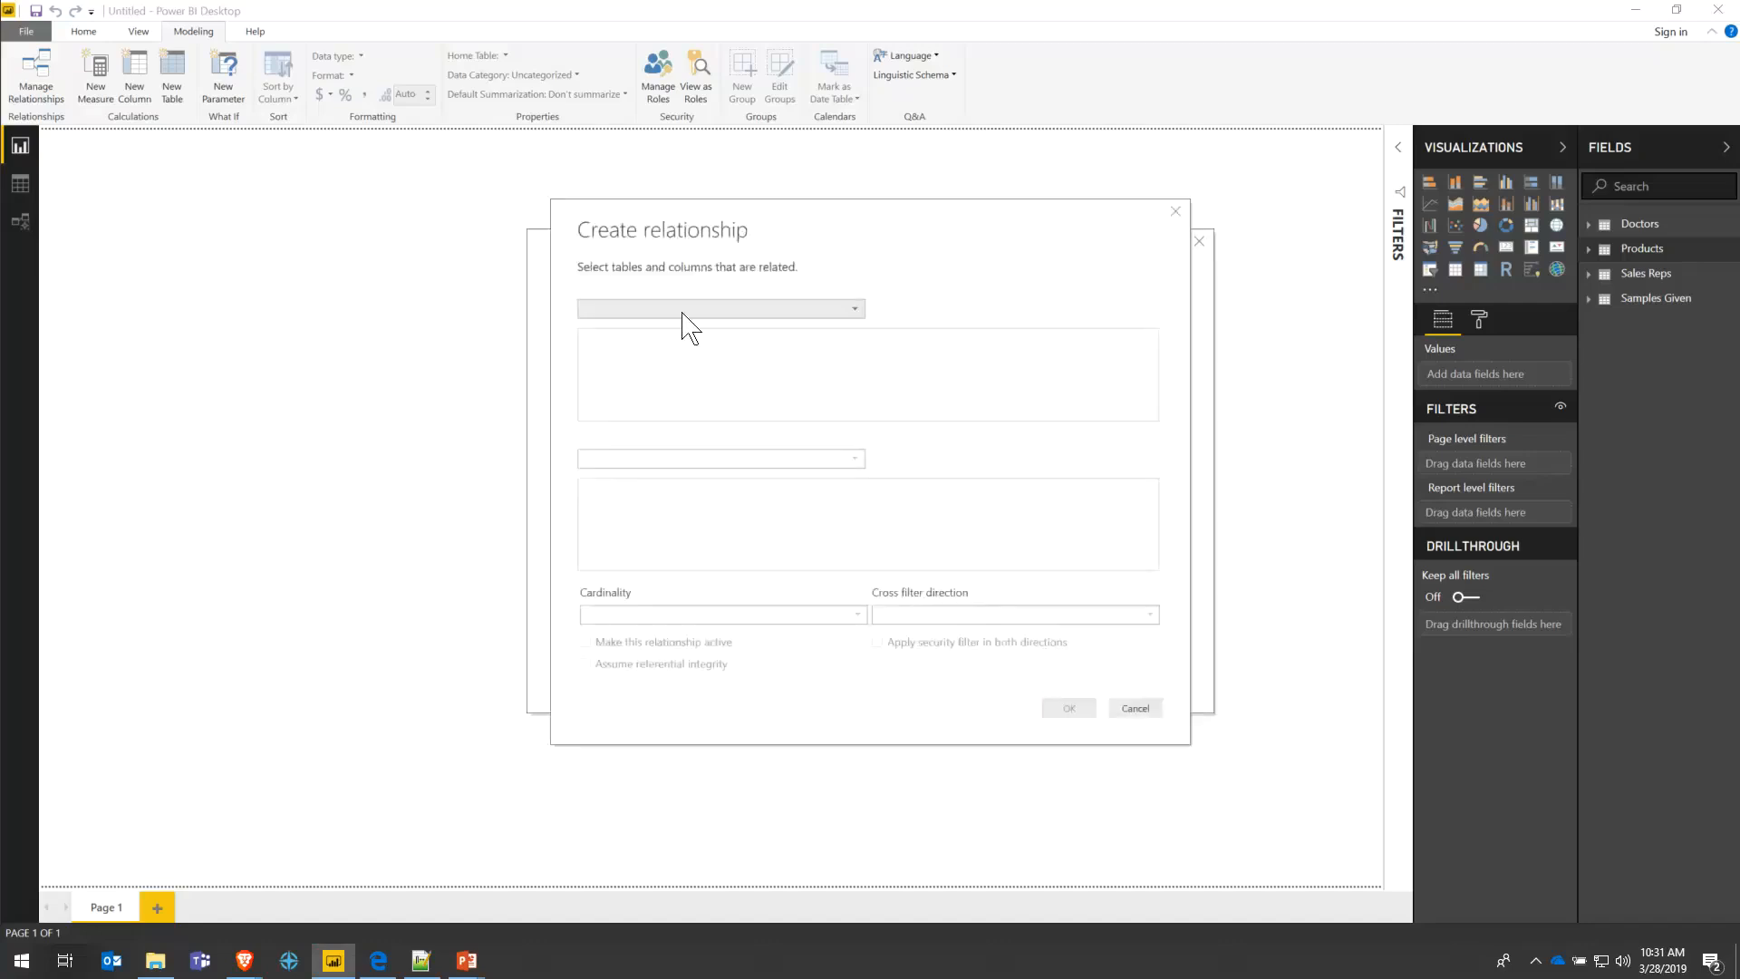
pyautogui.click(683, 309)
pyautogui.click(668, 382)
pyautogui.click(680, 458)
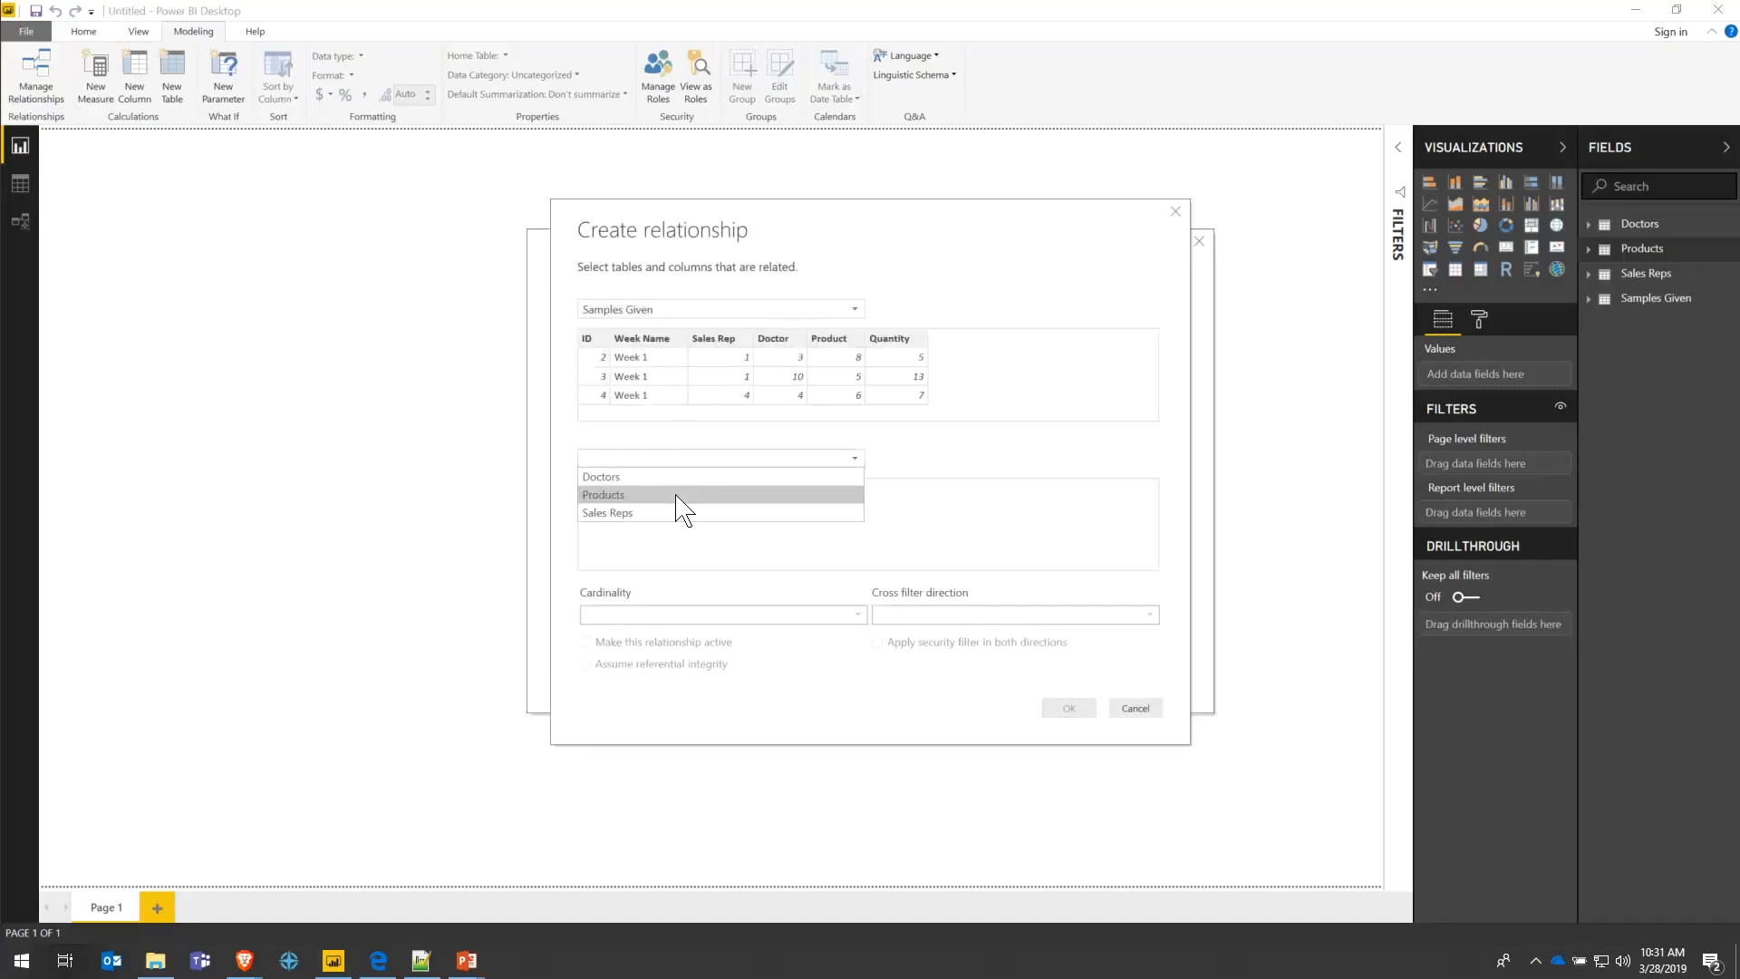
pyautogui.click(678, 496)
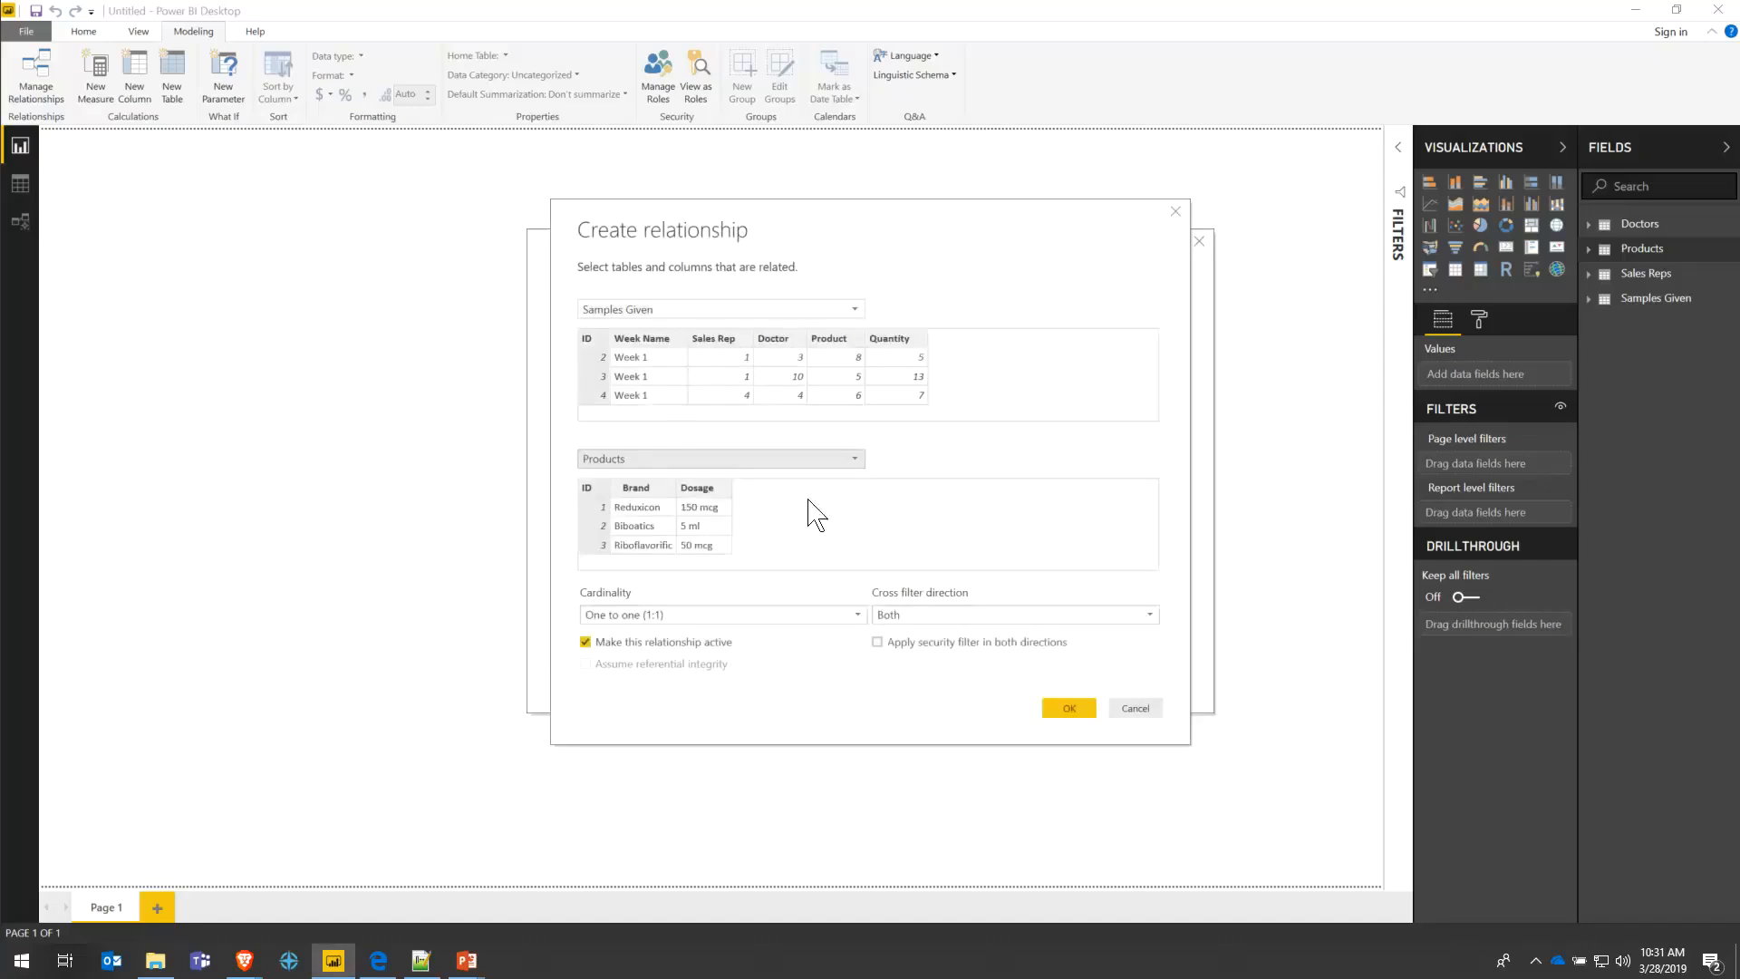
pyautogui.click(846, 339)
pyautogui.click(601, 499)
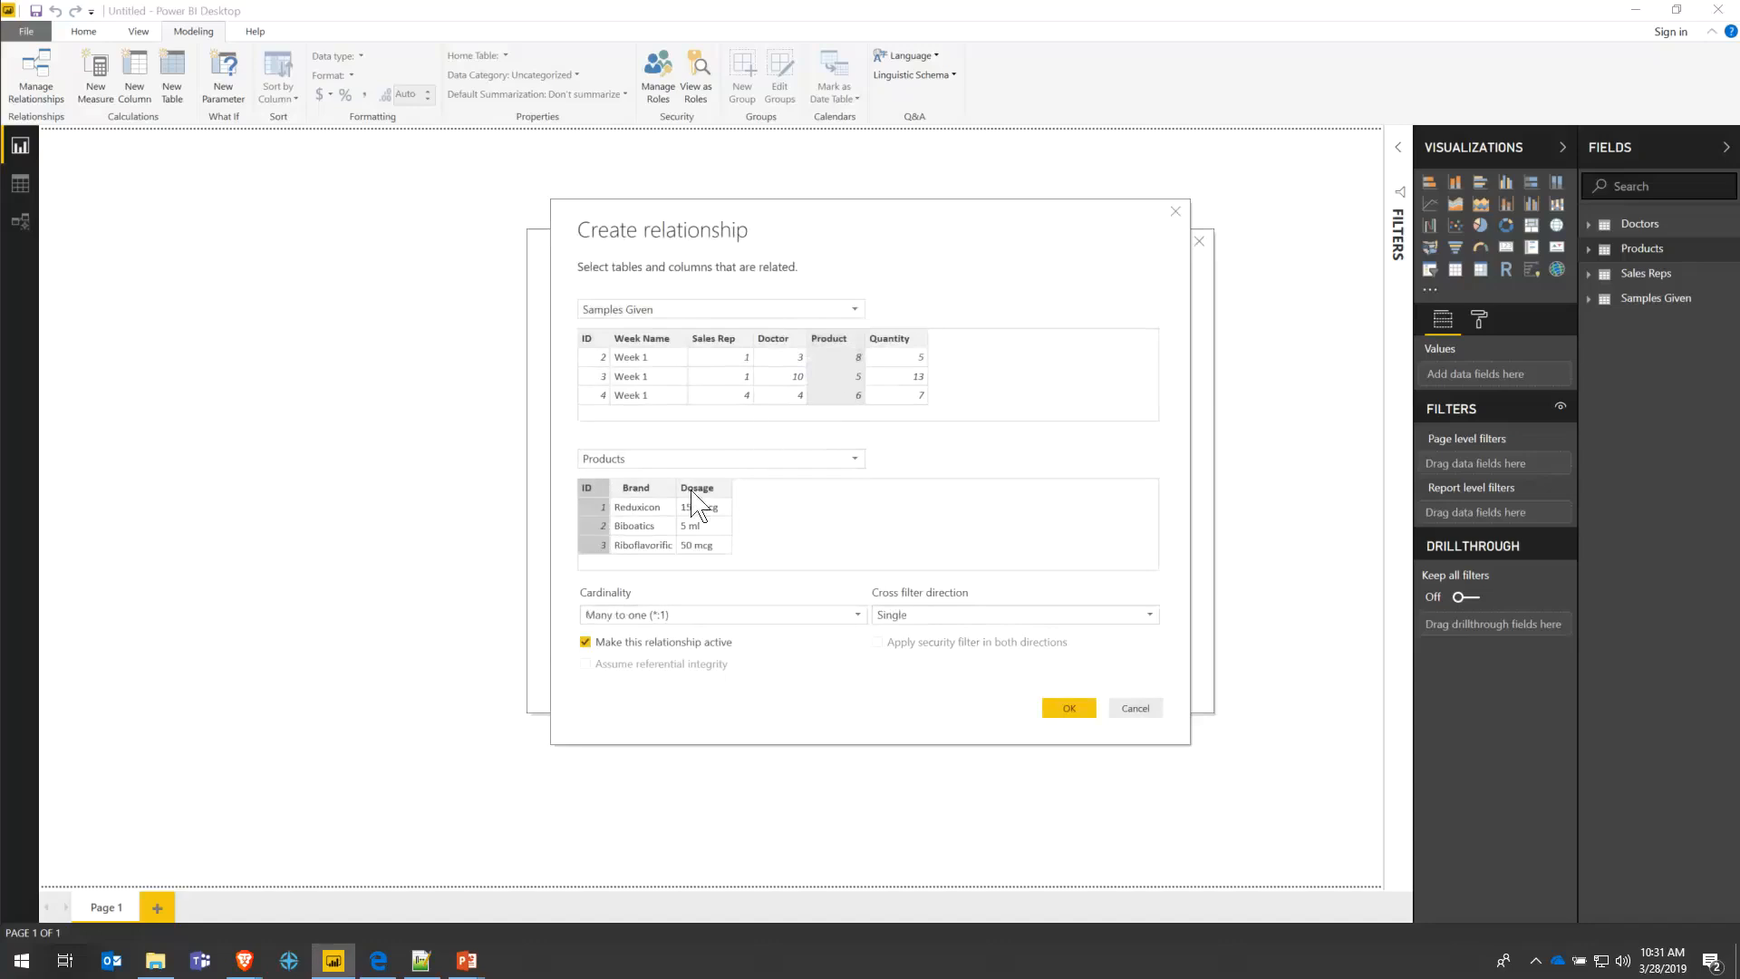
pyautogui.click(1073, 710)
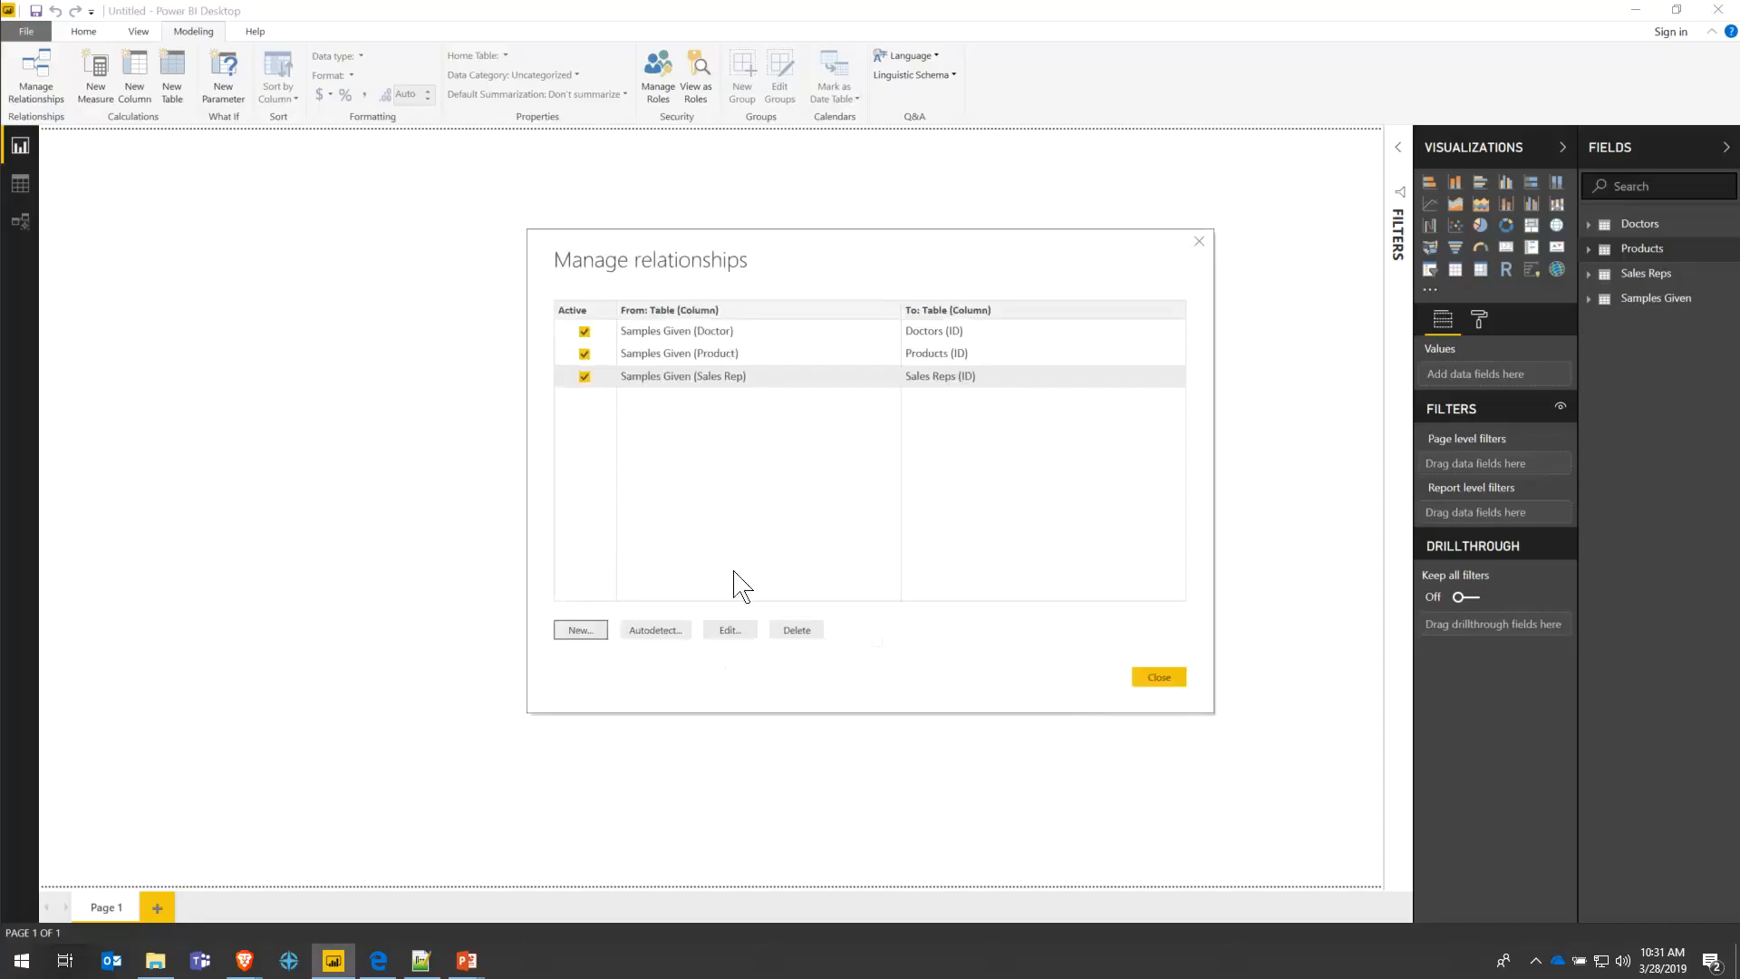
pyautogui.click(1160, 679)
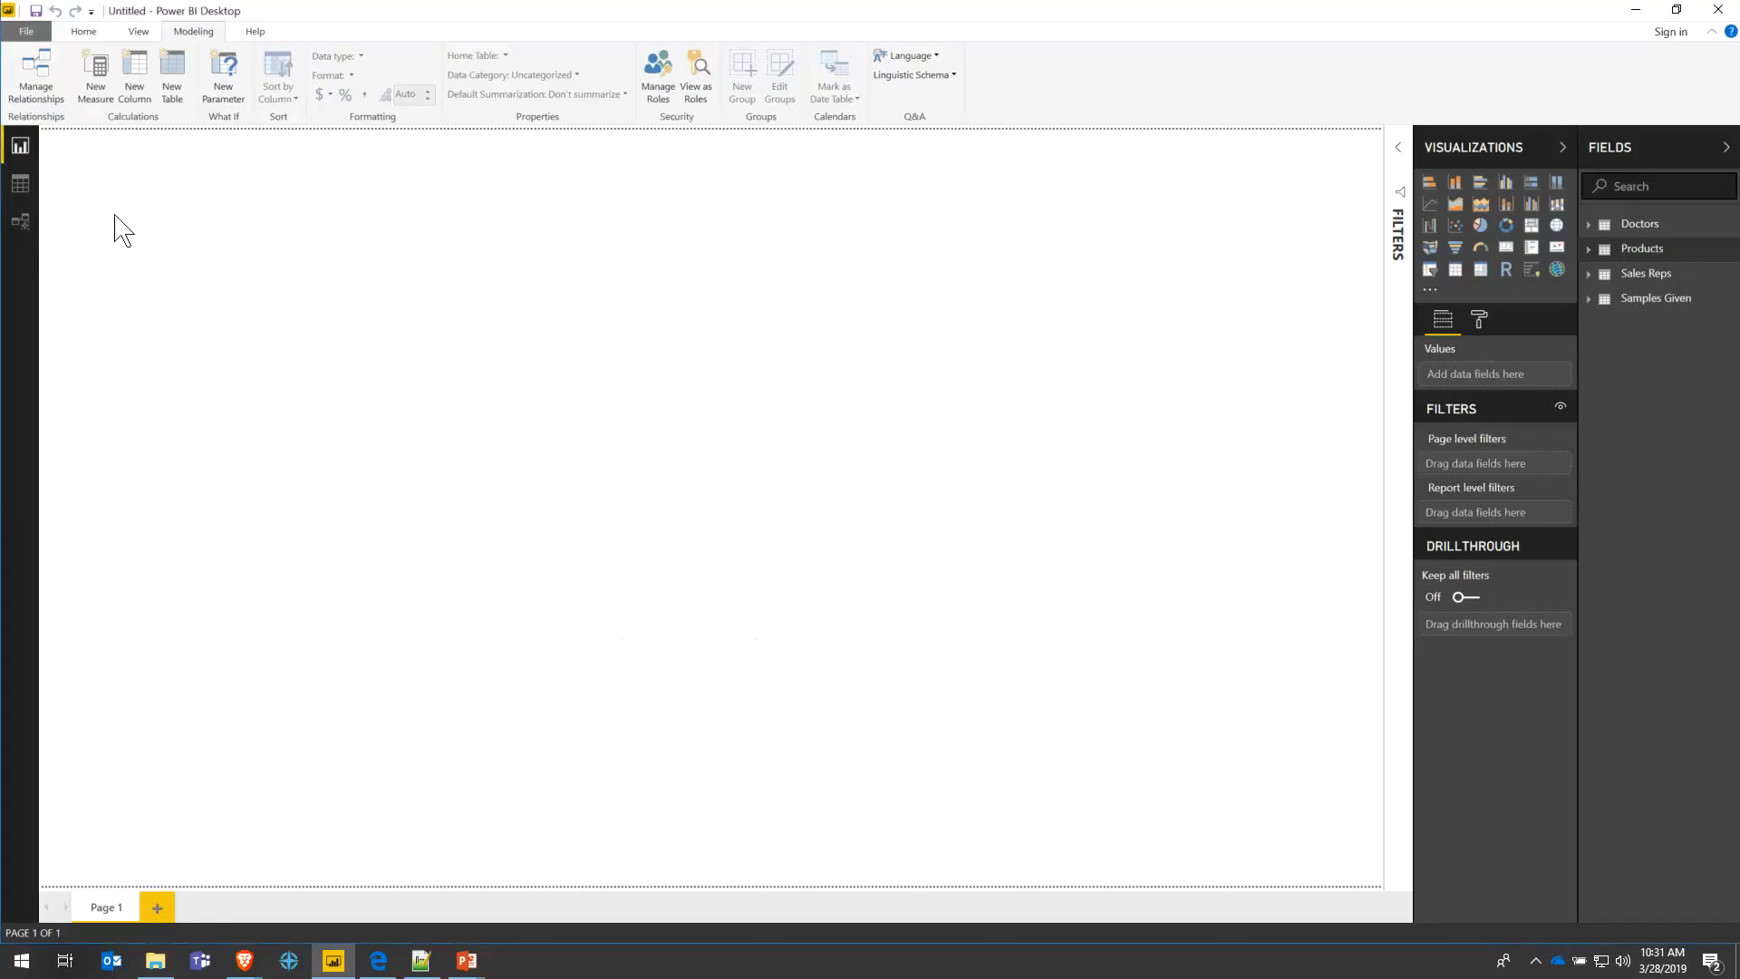
pyautogui.click(20, 231)
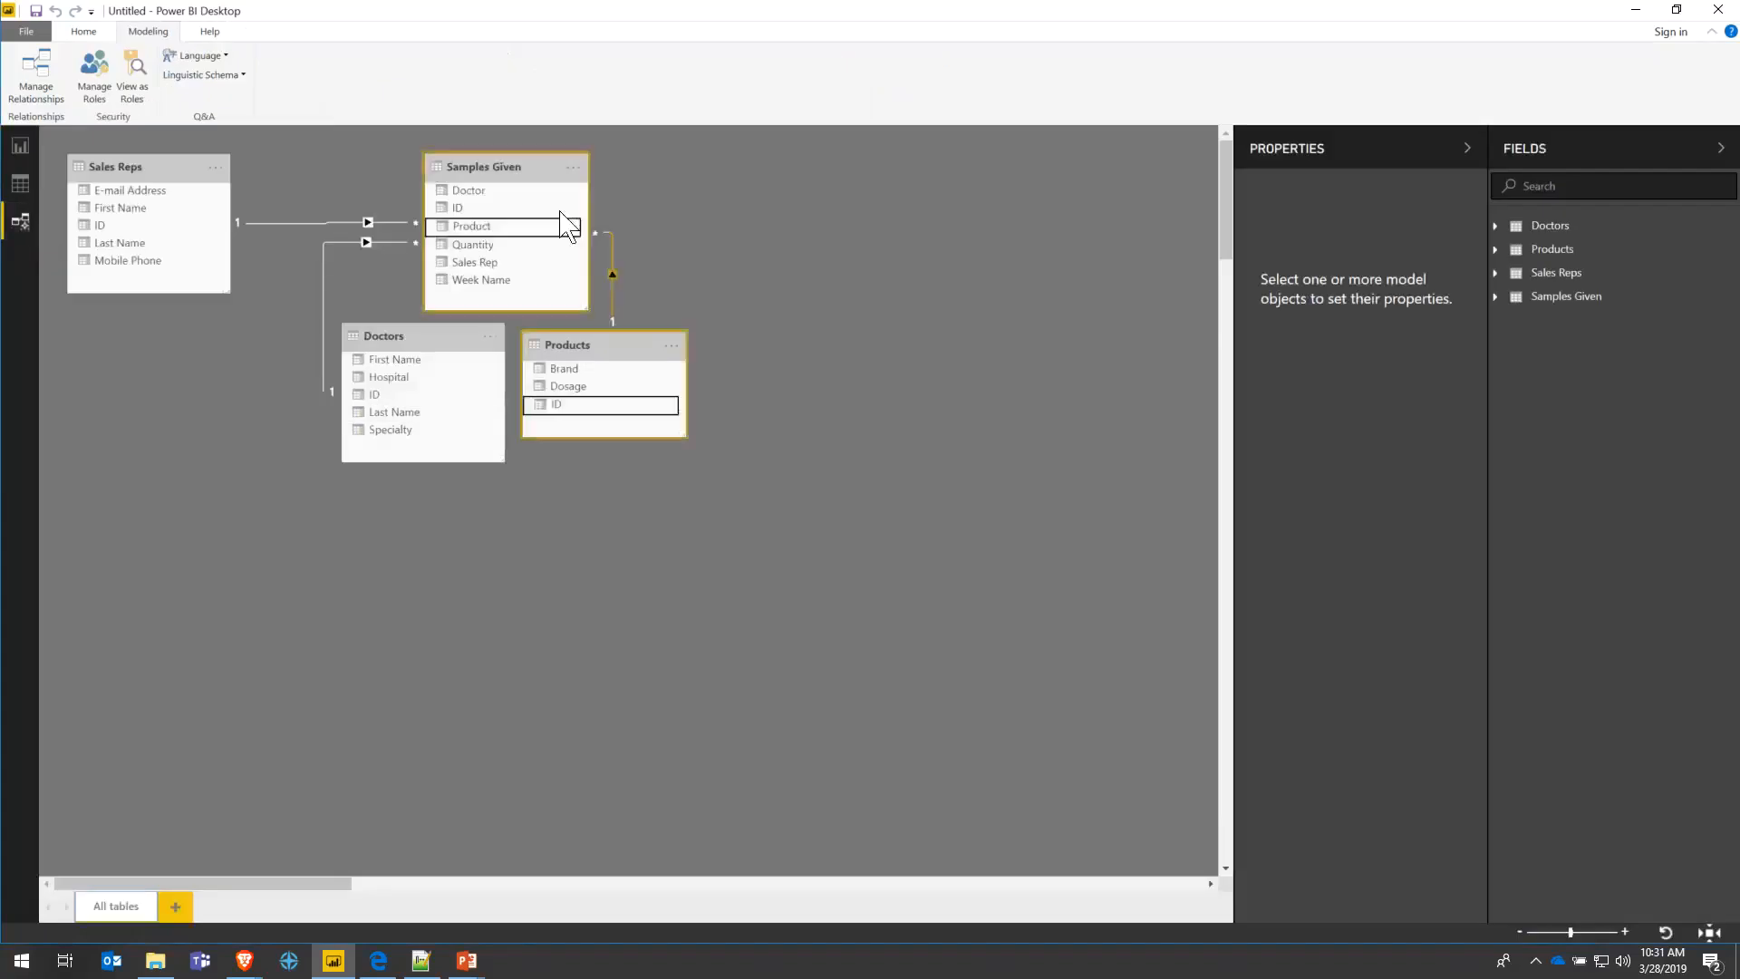
# - Move Products right, Doctors under Samples Given, and shift Sales Reps; review the relationships
pyautogui.moveTo(604, 344); pyautogui.dragTo(866, 401)
pyautogui.moveTo(419, 347); pyautogui.dragTo(503, 492)
pyautogui.moveTo(532, 163); pyautogui.dragTo(550, 229)
pyautogui.moveTo(155, 174); pyautogui.dragTo(182, 263)
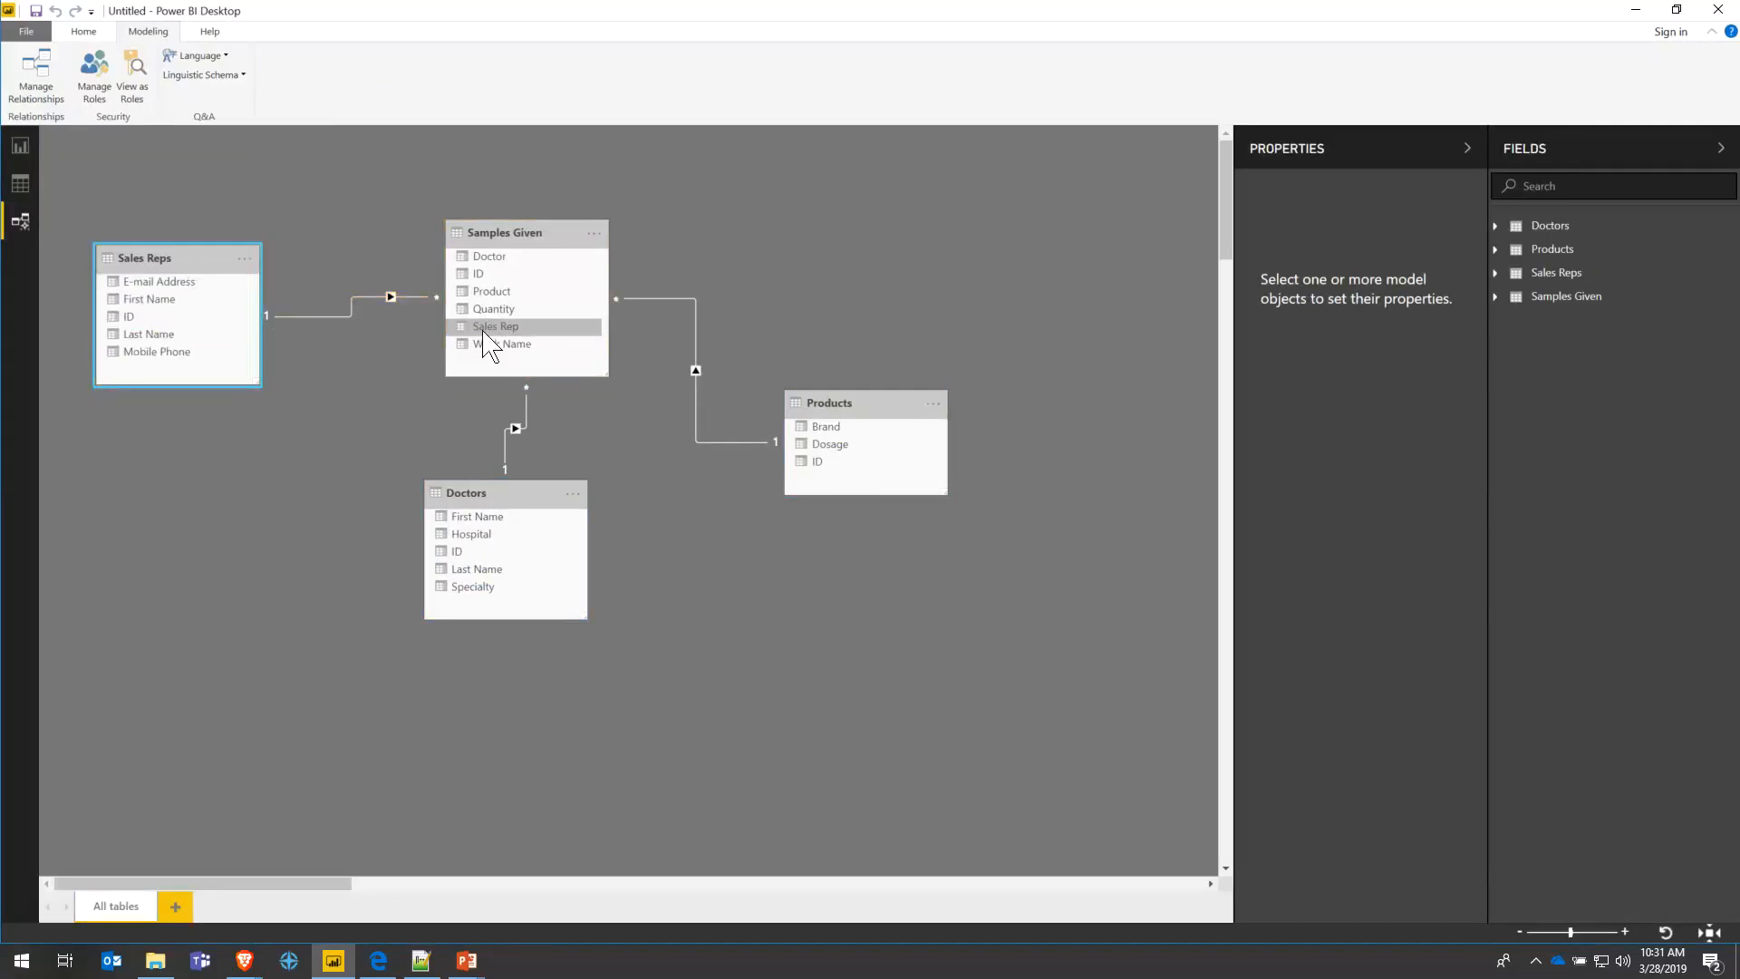
pyautogui.moveTo(491, 326)
pyautogui.mouseDown()
pyautogui.moveTo(178, 319)
pyautogui.moveTo(492, 333)
pyautogui.mouseUp()
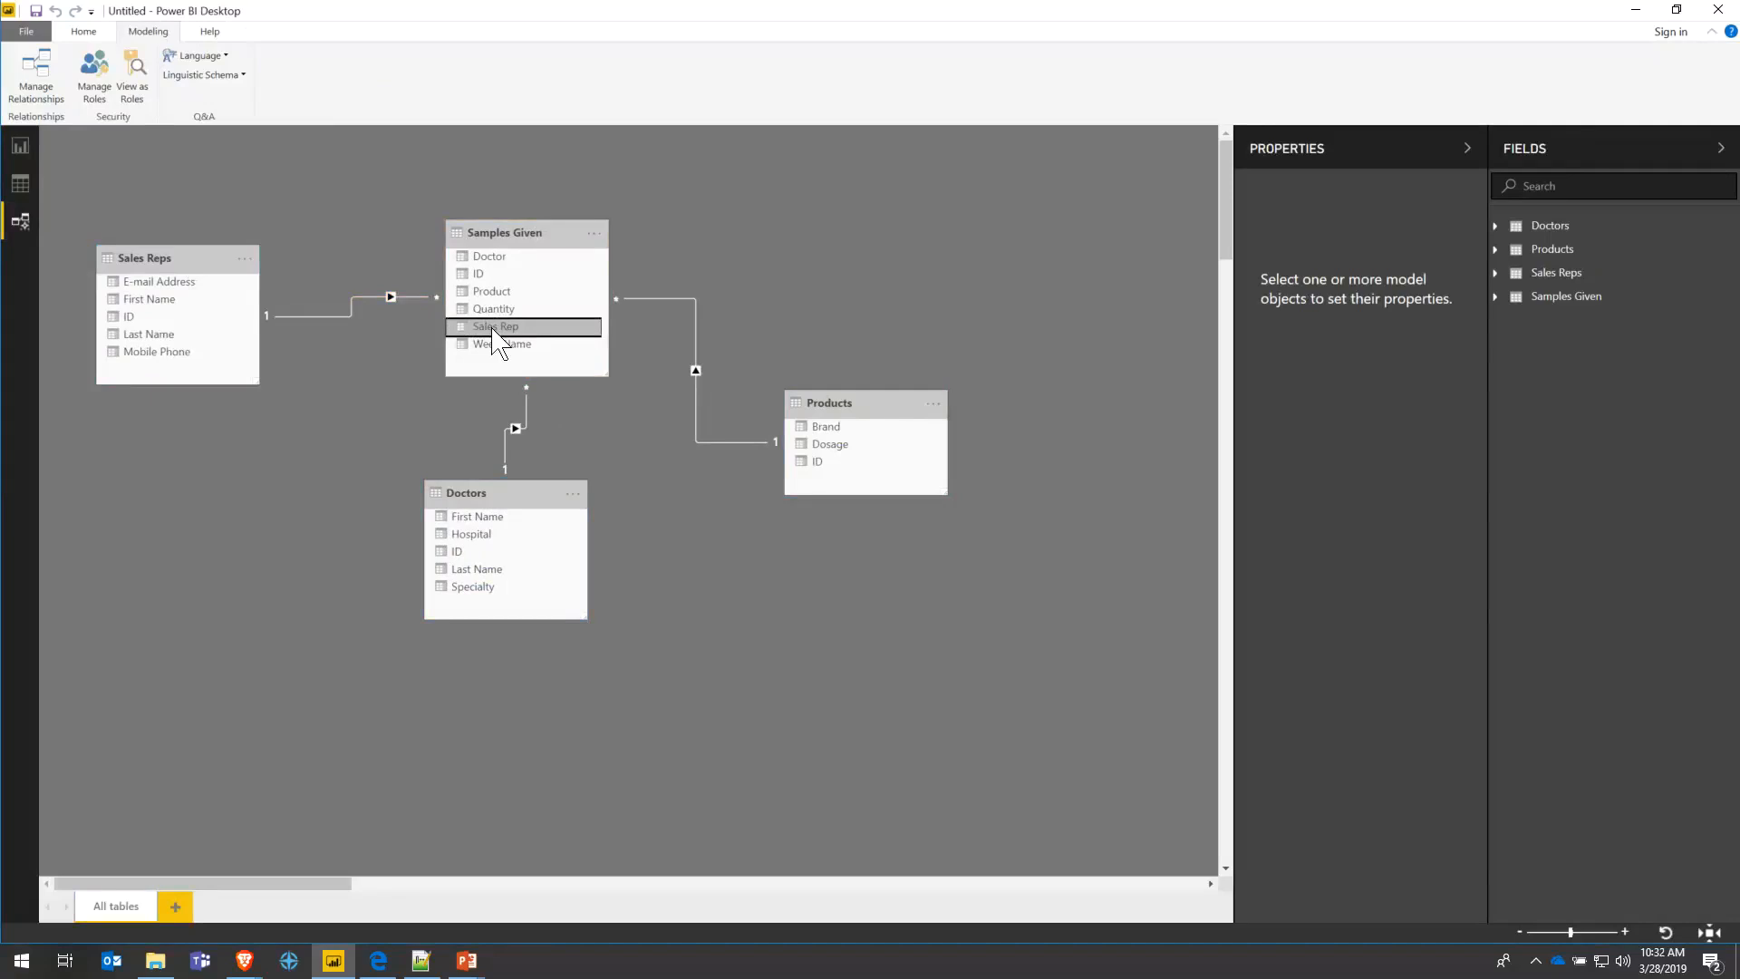
pyautogui.click(37, 71)
pyautogui.click(1160, 677)
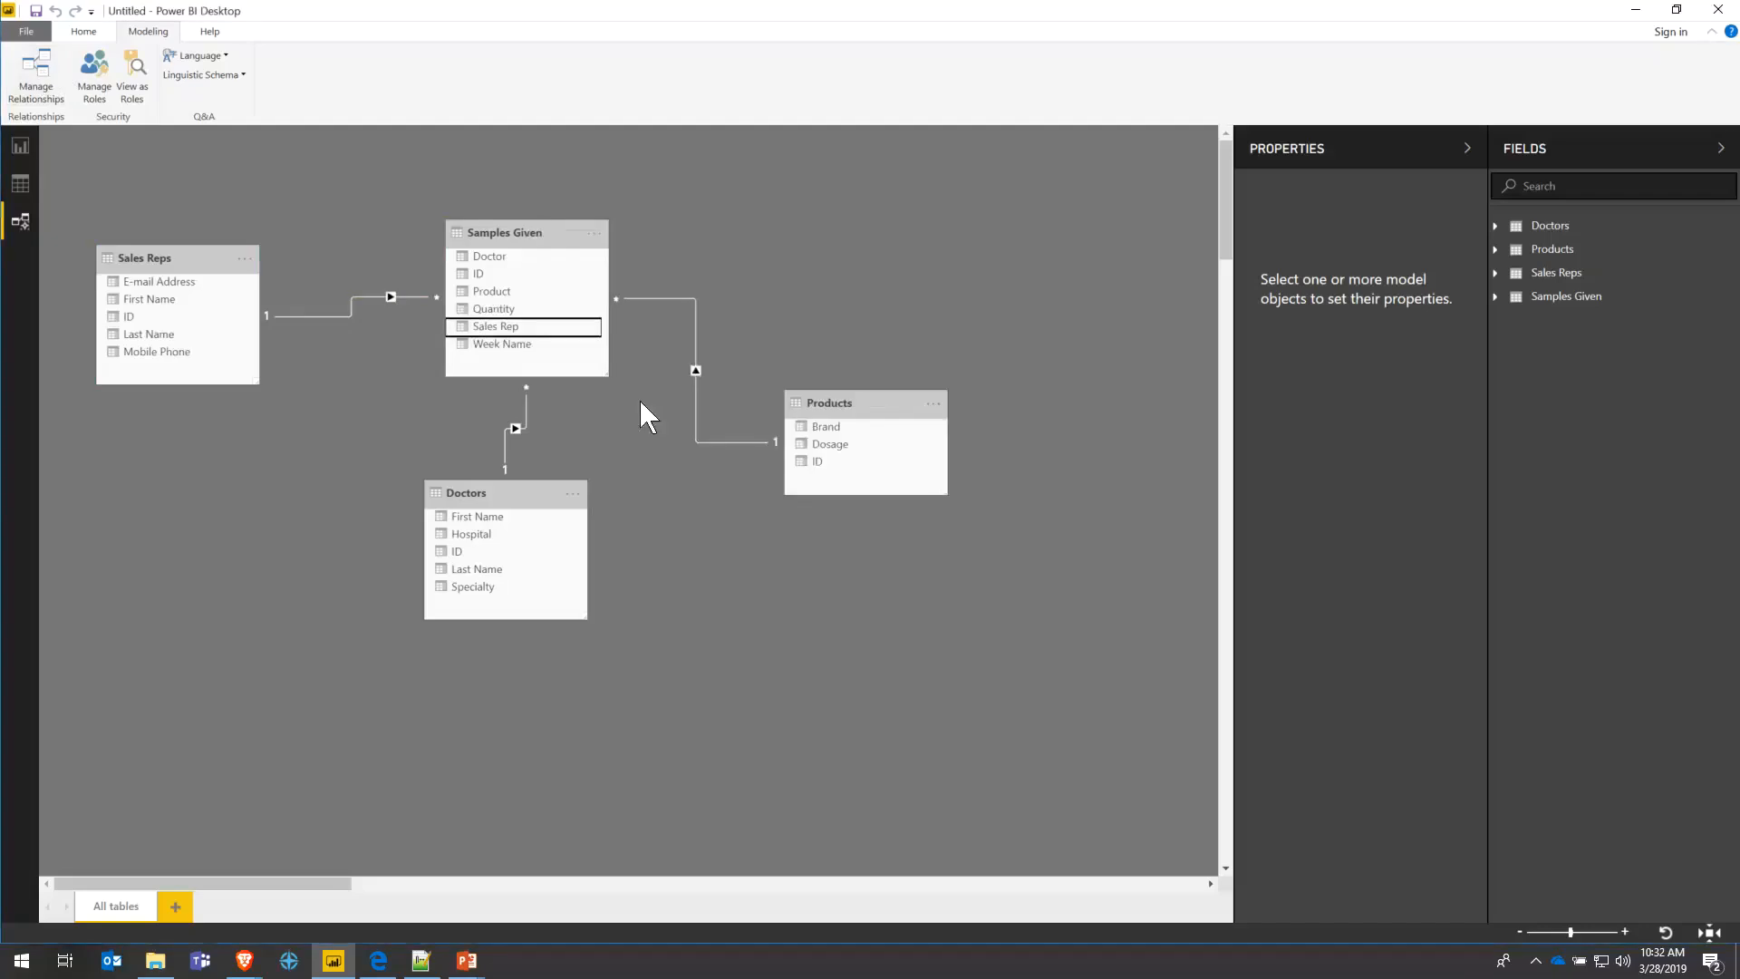
# - Refine the layout: Sales Reps left, Doctors below, Samples Given centred, Products level beside it
pyautogui.moveTo(553, 232); pyautogui.dragTo(575, 178)
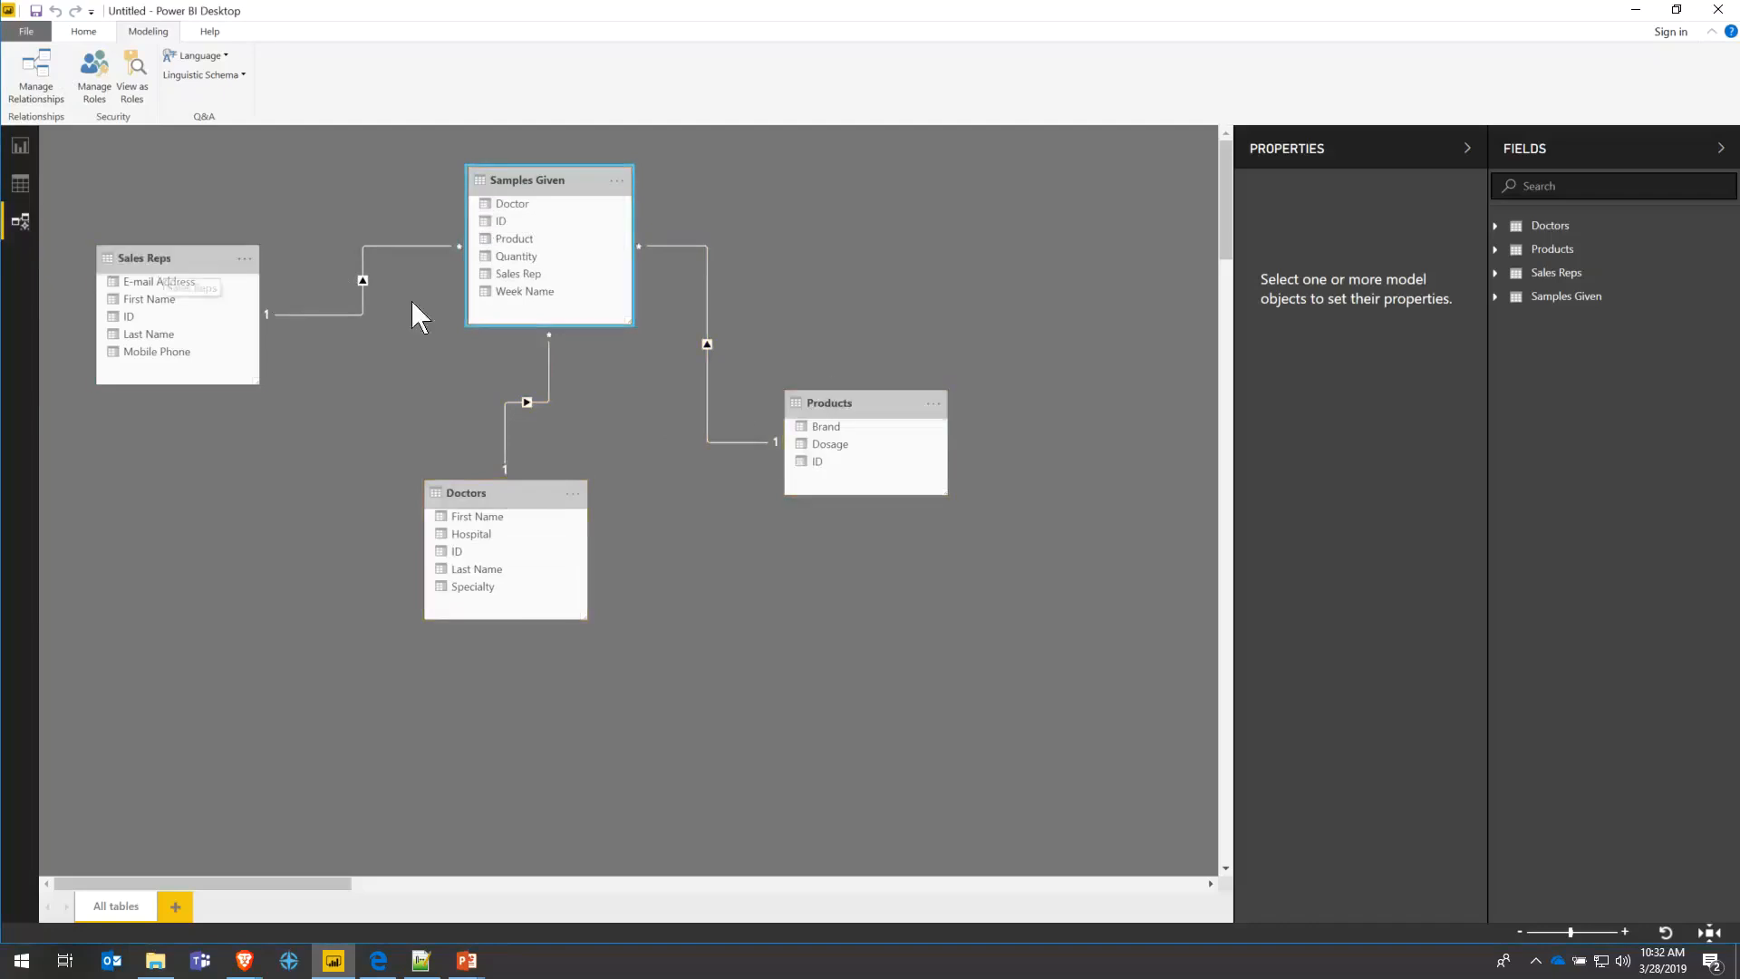
pyautogui.click(196, 259)
pyautogui.moveTo(196, 258); pyautogui.dragTo(184, 311)
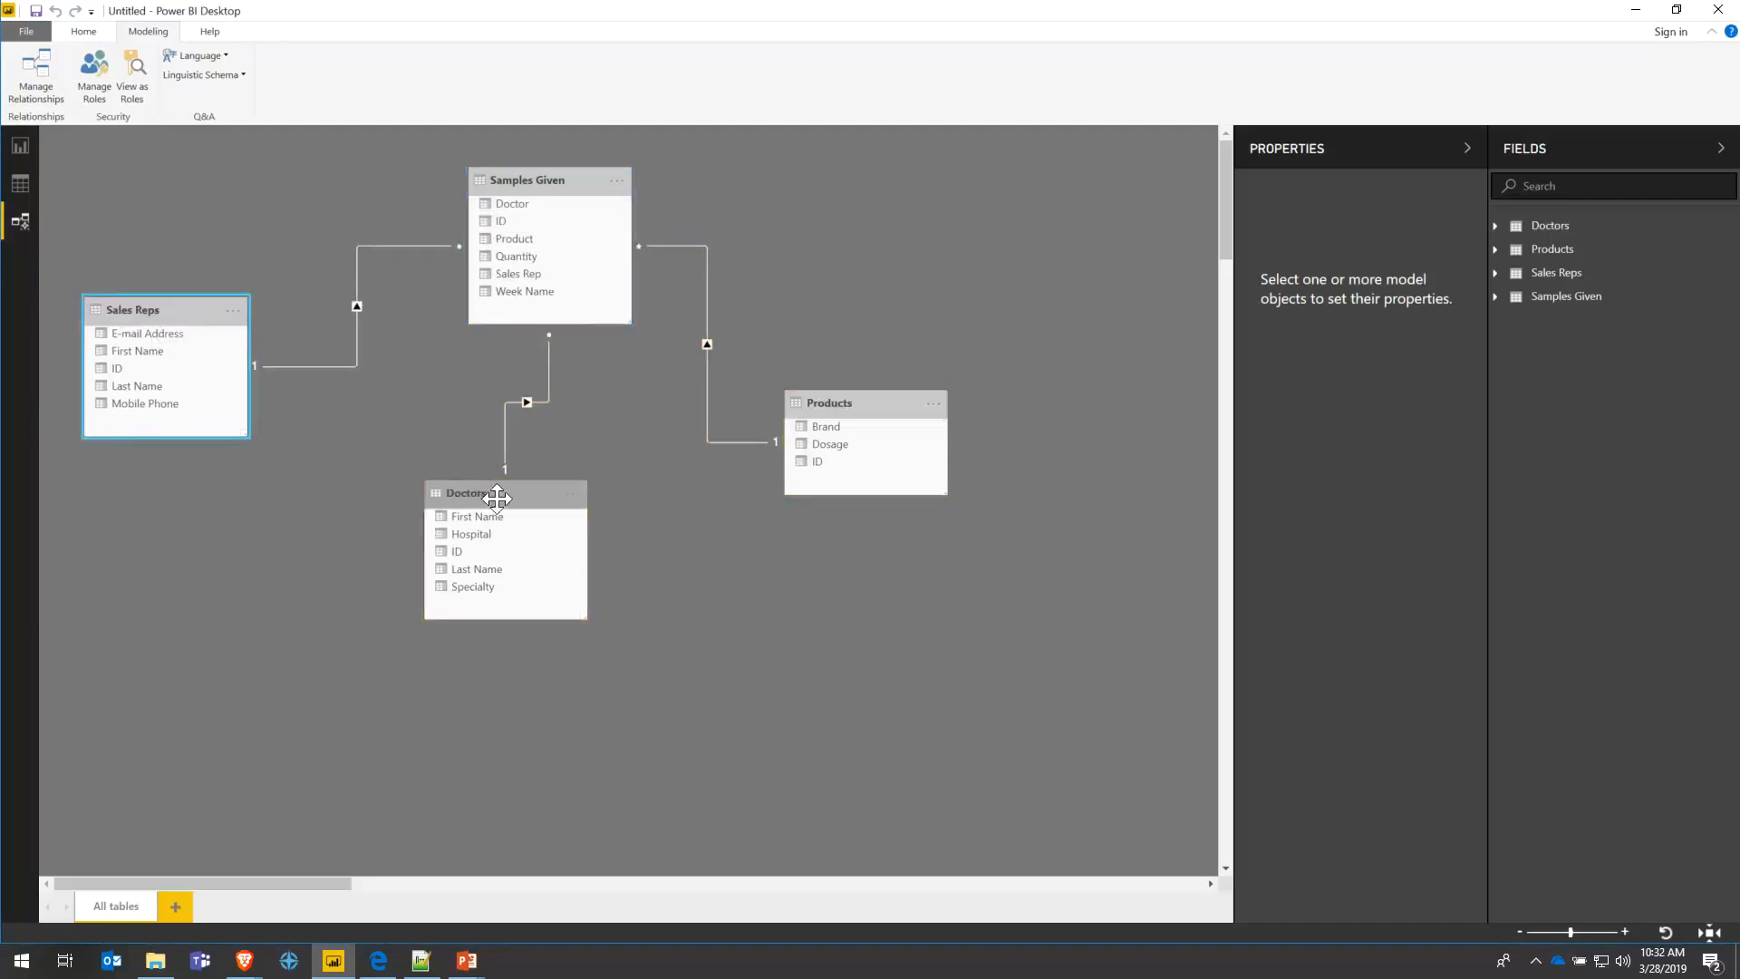
pyautogui.moveTo(471, 494); pyautogui.dragTo(548, 592)
pyautogui.moveTo(559, 199); pyautogui.dragTo(552, 307)
pyautogui.moveTo(862, 403); pyautogui.dragTo(895, 334)
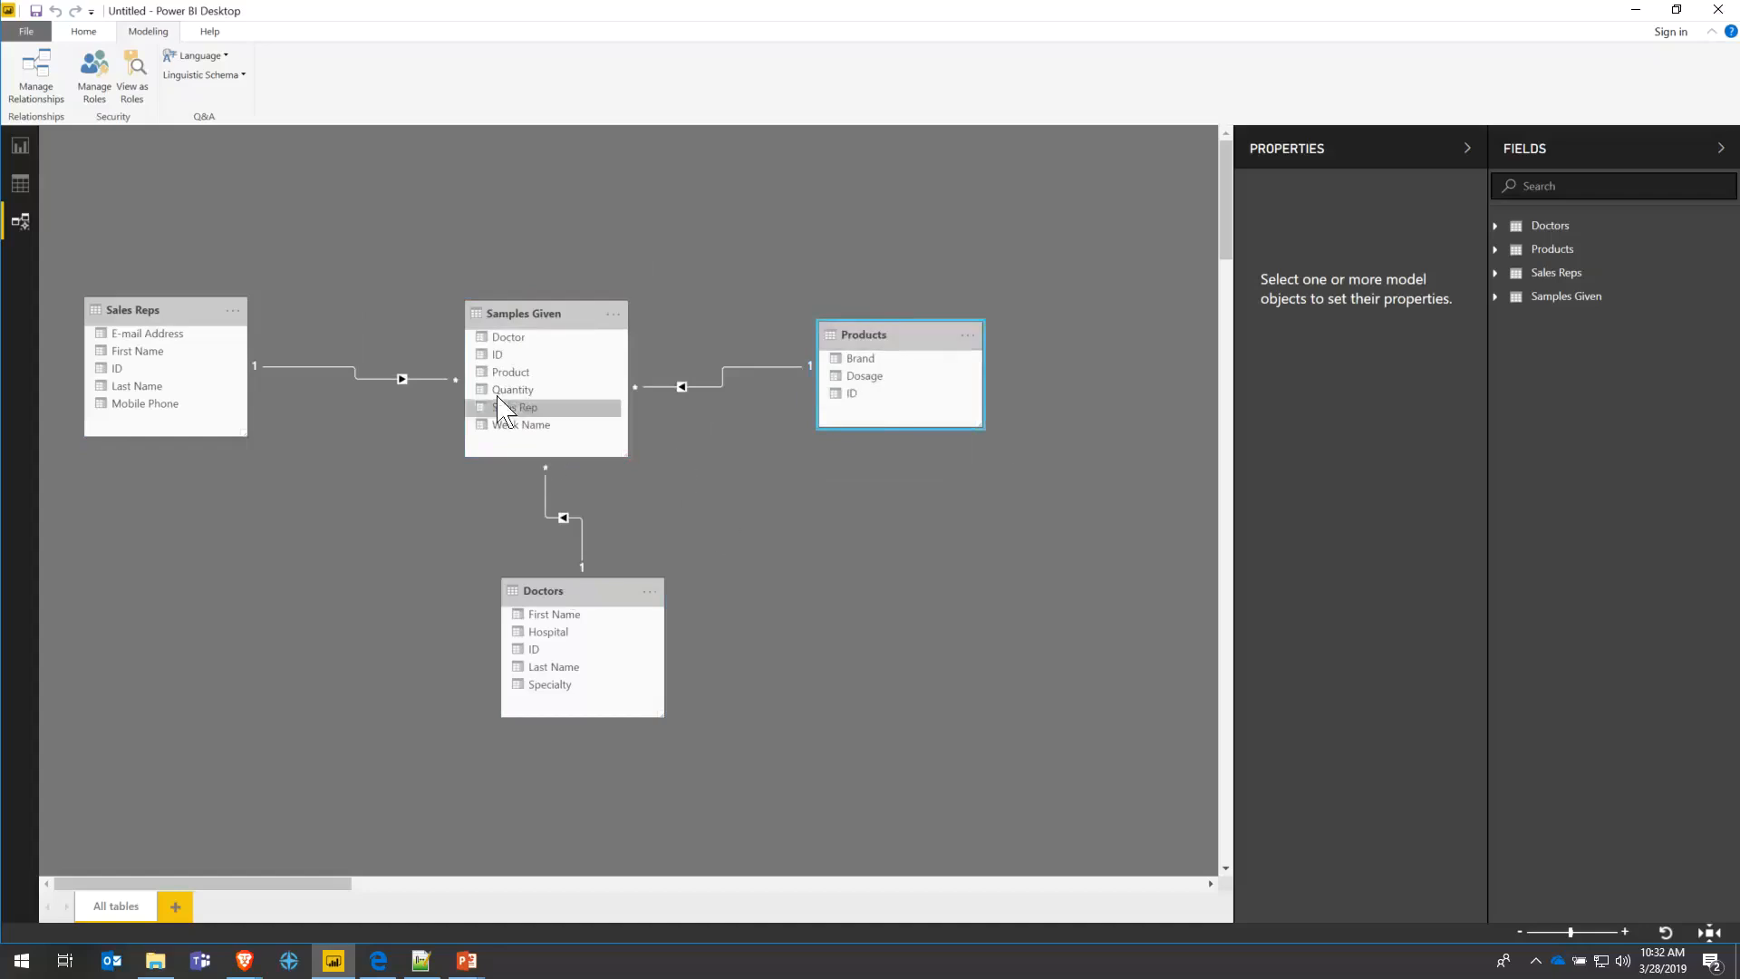
# - Save the report as 'Power BI demo' in the Desktop folder
pyautogui.click(20, 147)
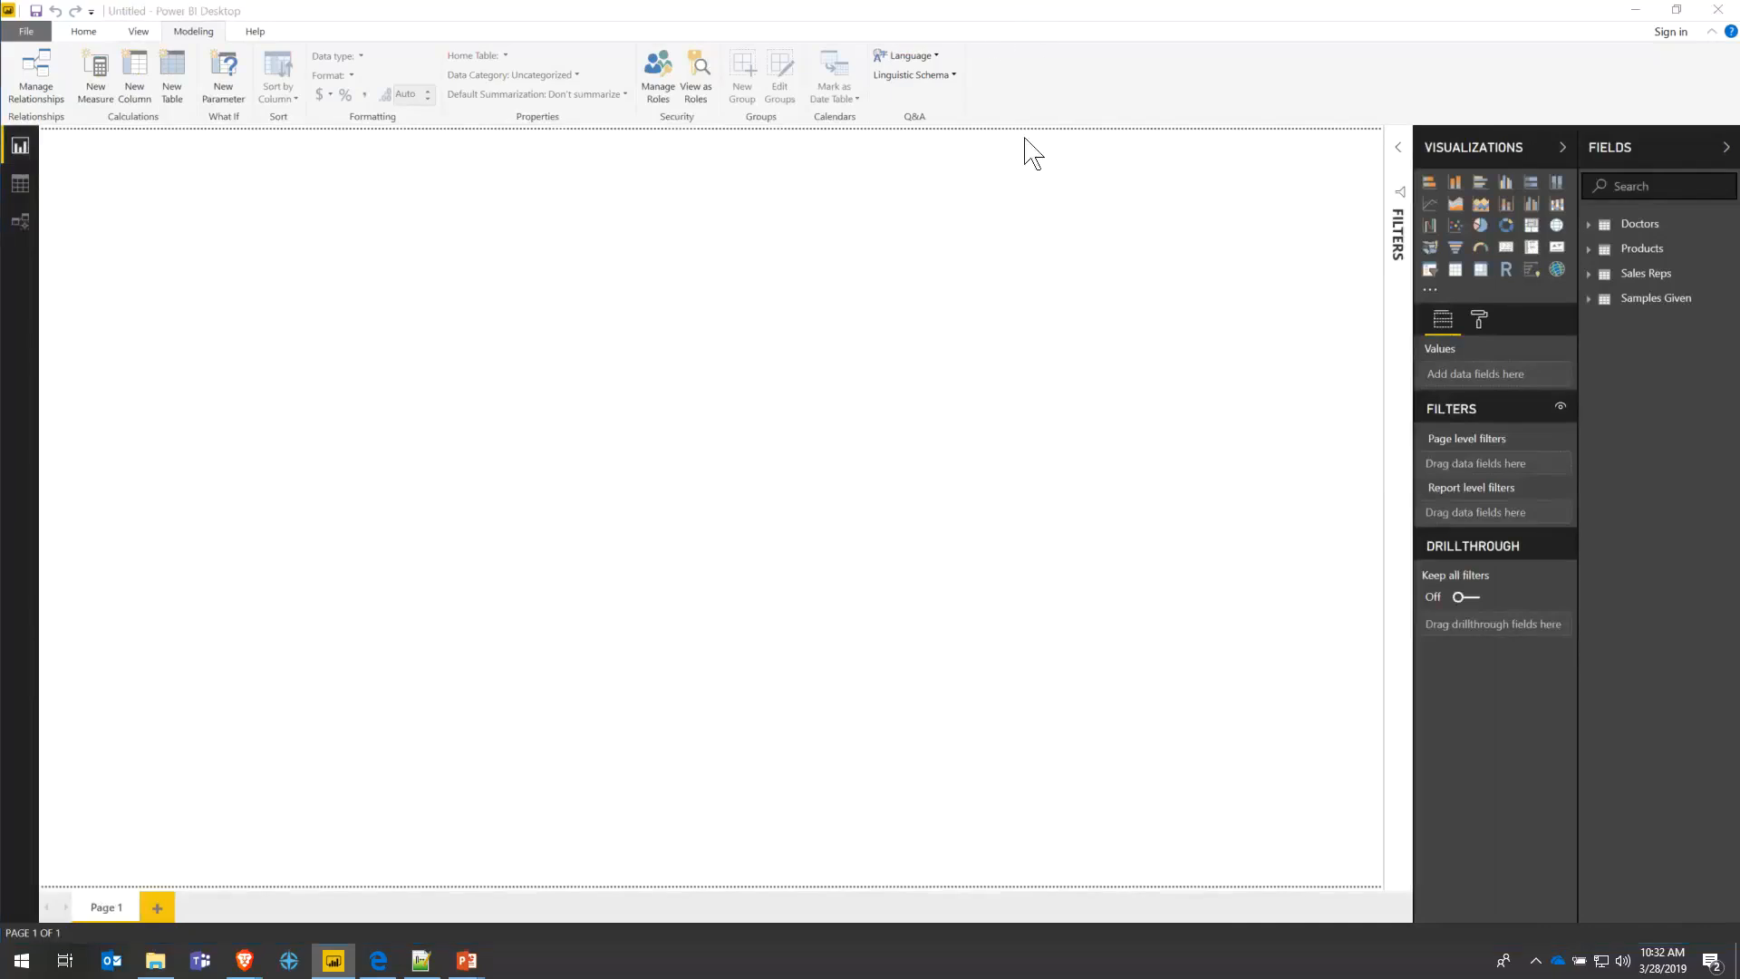
pyautogui.scroll(1, 362, 272)
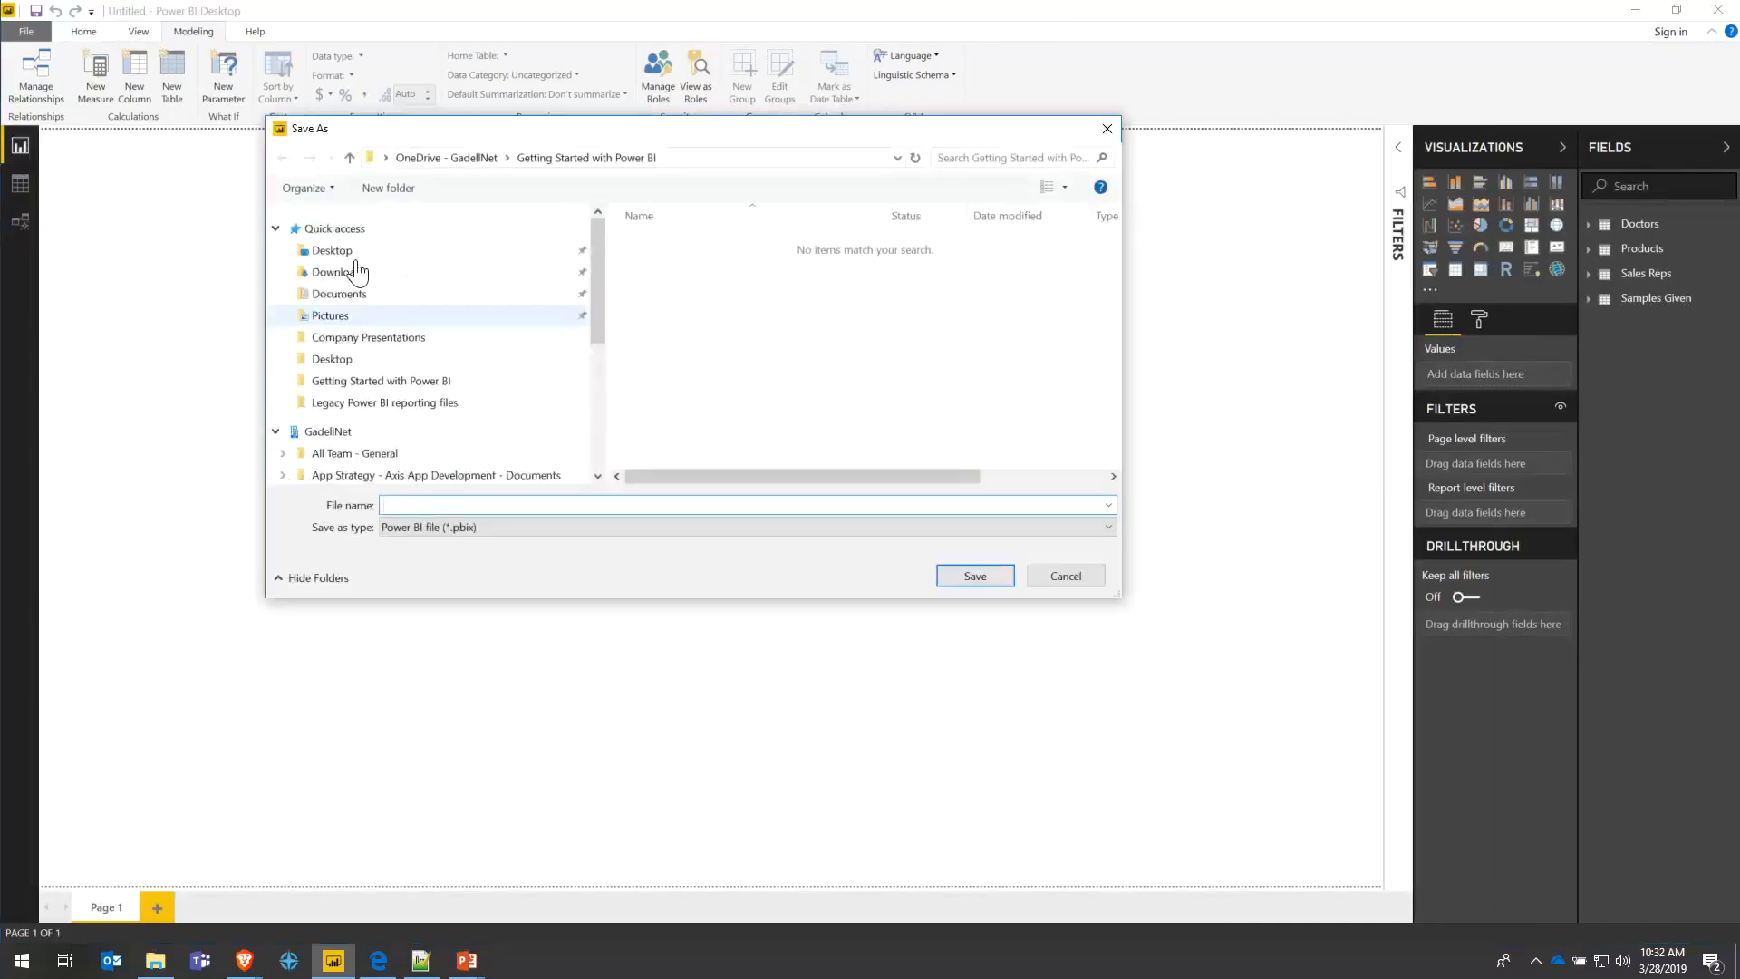
pyautogui.click(334, 251)
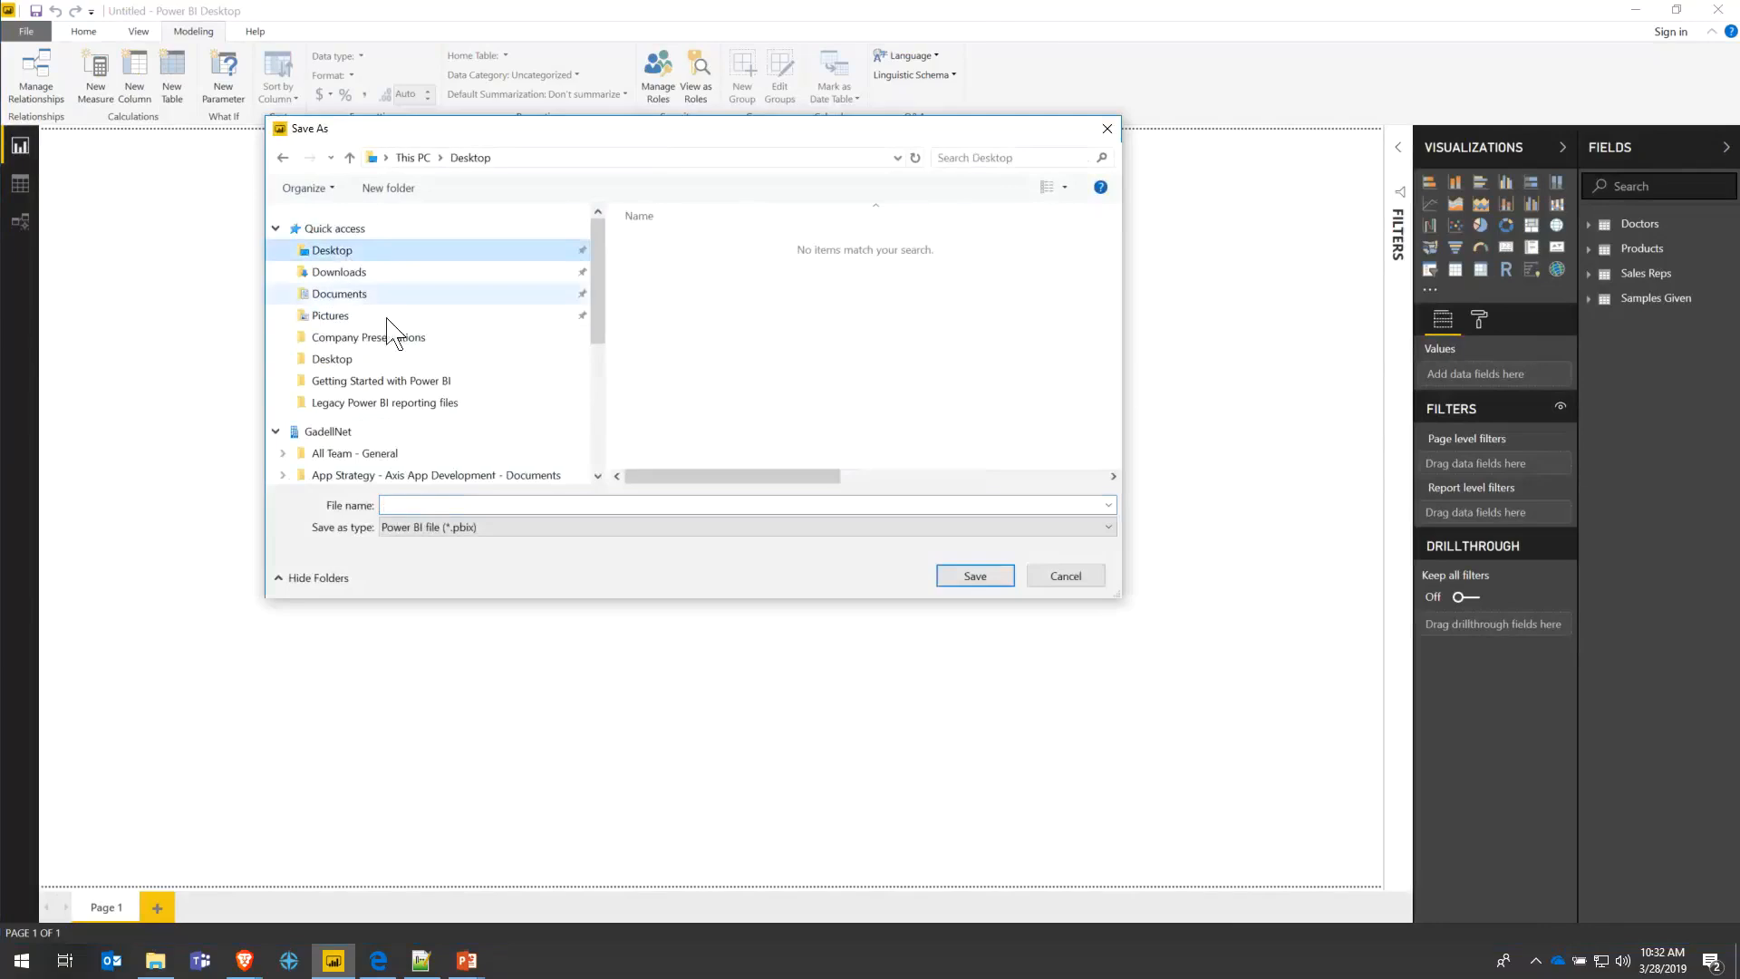
pyautogui.click(637, 505)
pyautogui.write('Demo')
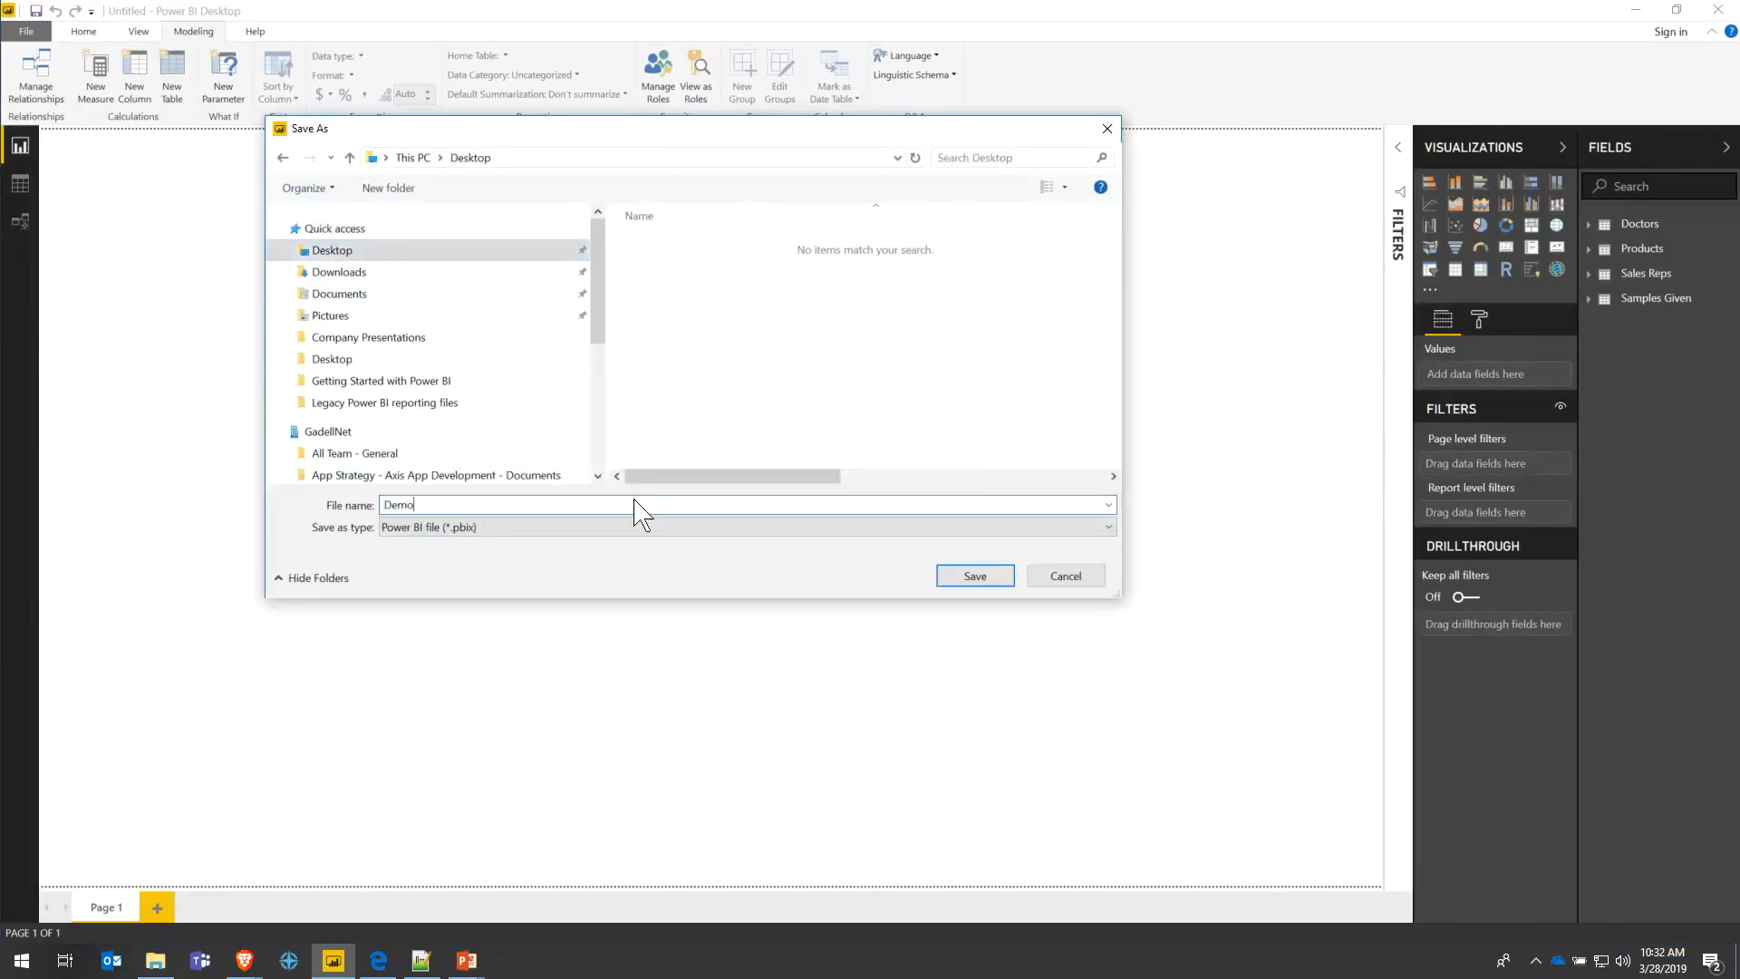
pyautogui.press('BackSpace')
pyautogui.press('BackSpace')
pyautogui.press('BackSpace')
pyautogui.press('BackSpace')
pyautogui.write('Power BI demo')
pyautogui.click(975, 579)
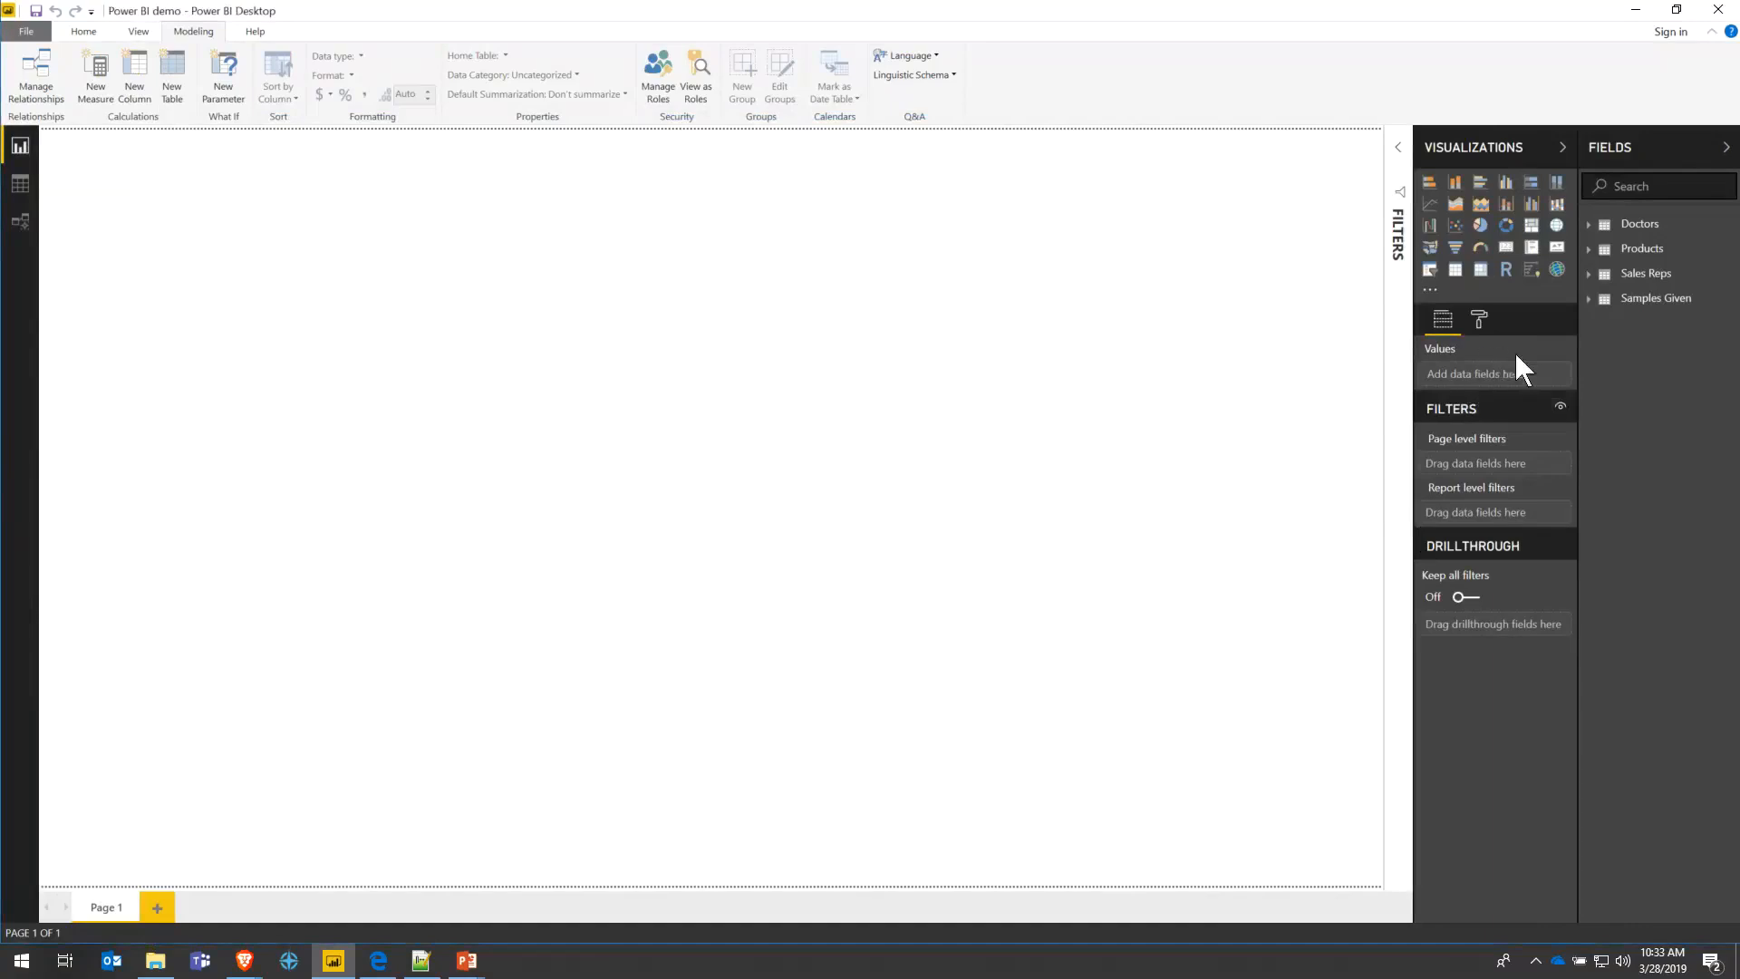
# - Add a new calculated column named Full Name to the Sales Reps table
pyautogui.click(1591, 277)
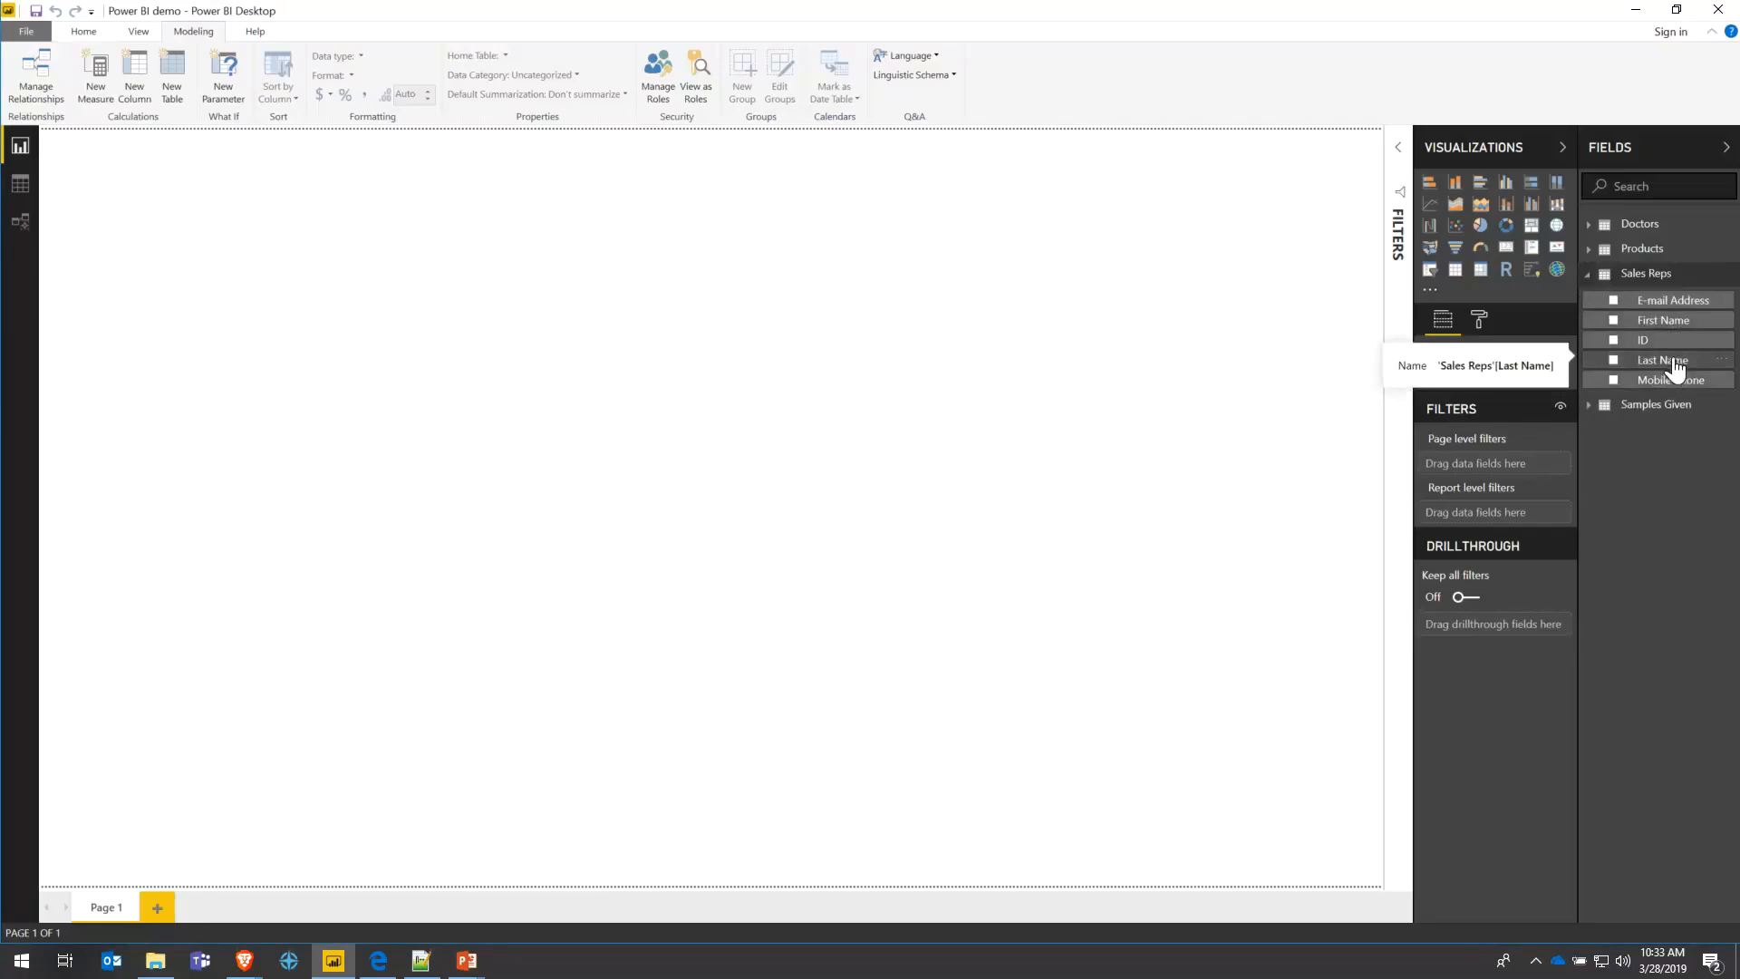
pyautogui.rightClick(1679, 281)
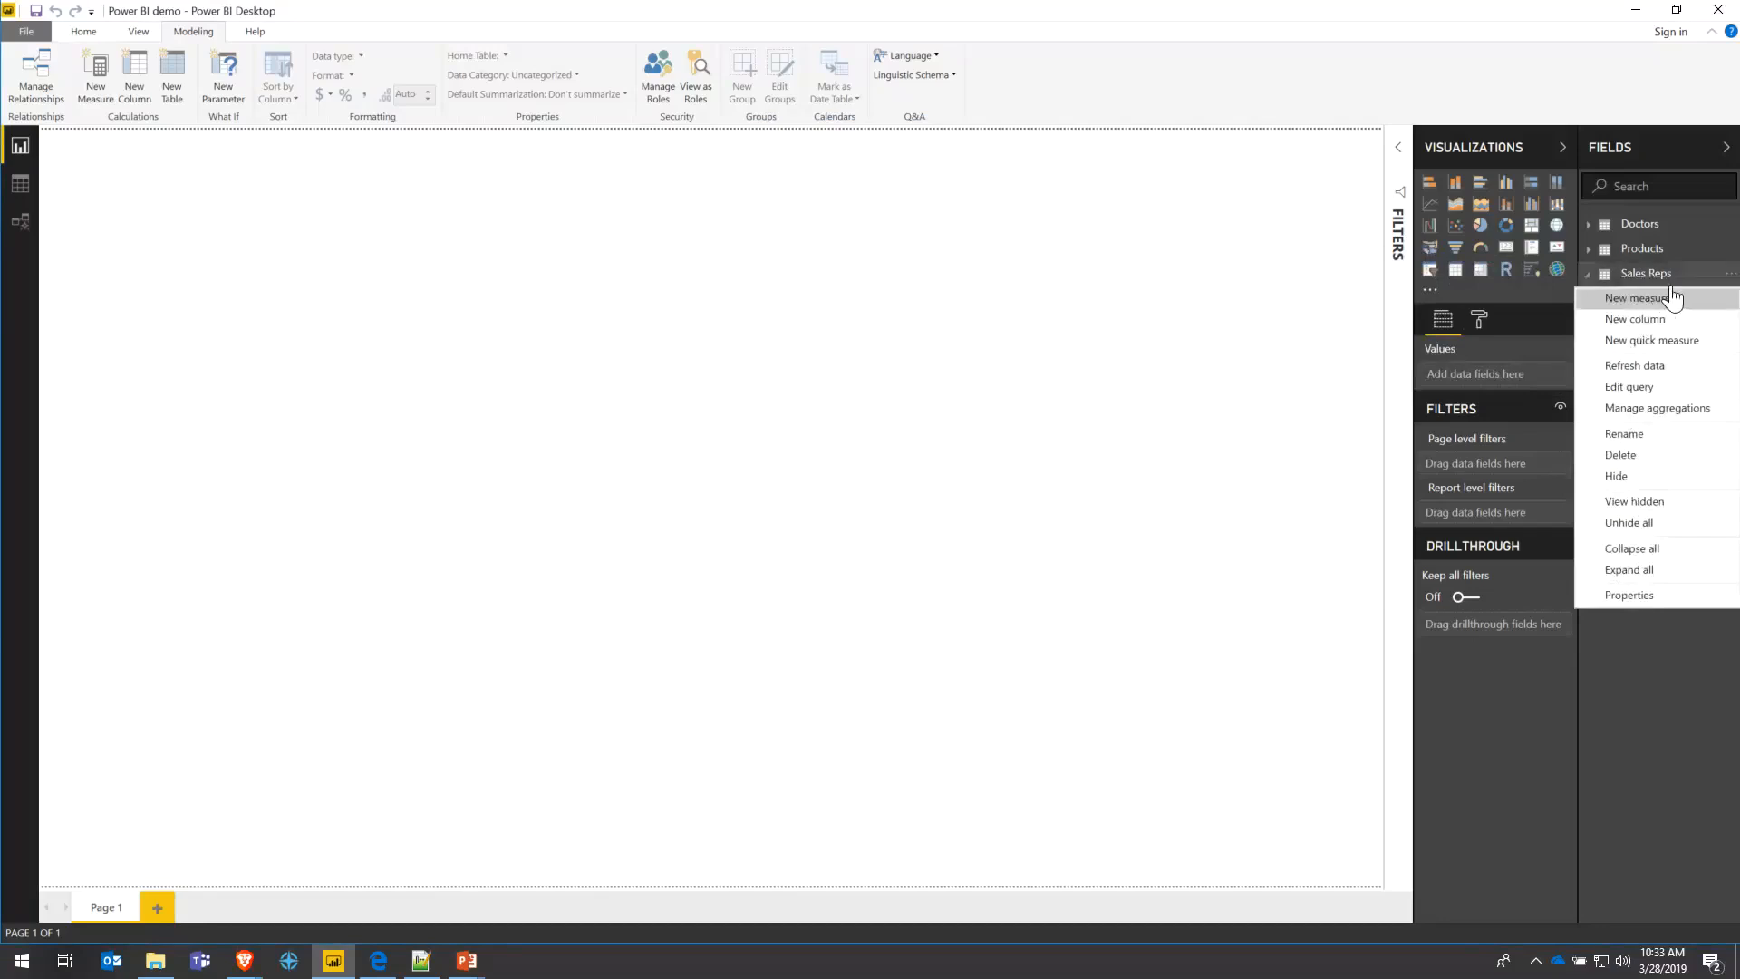
pyautogui.click(1636, 318)
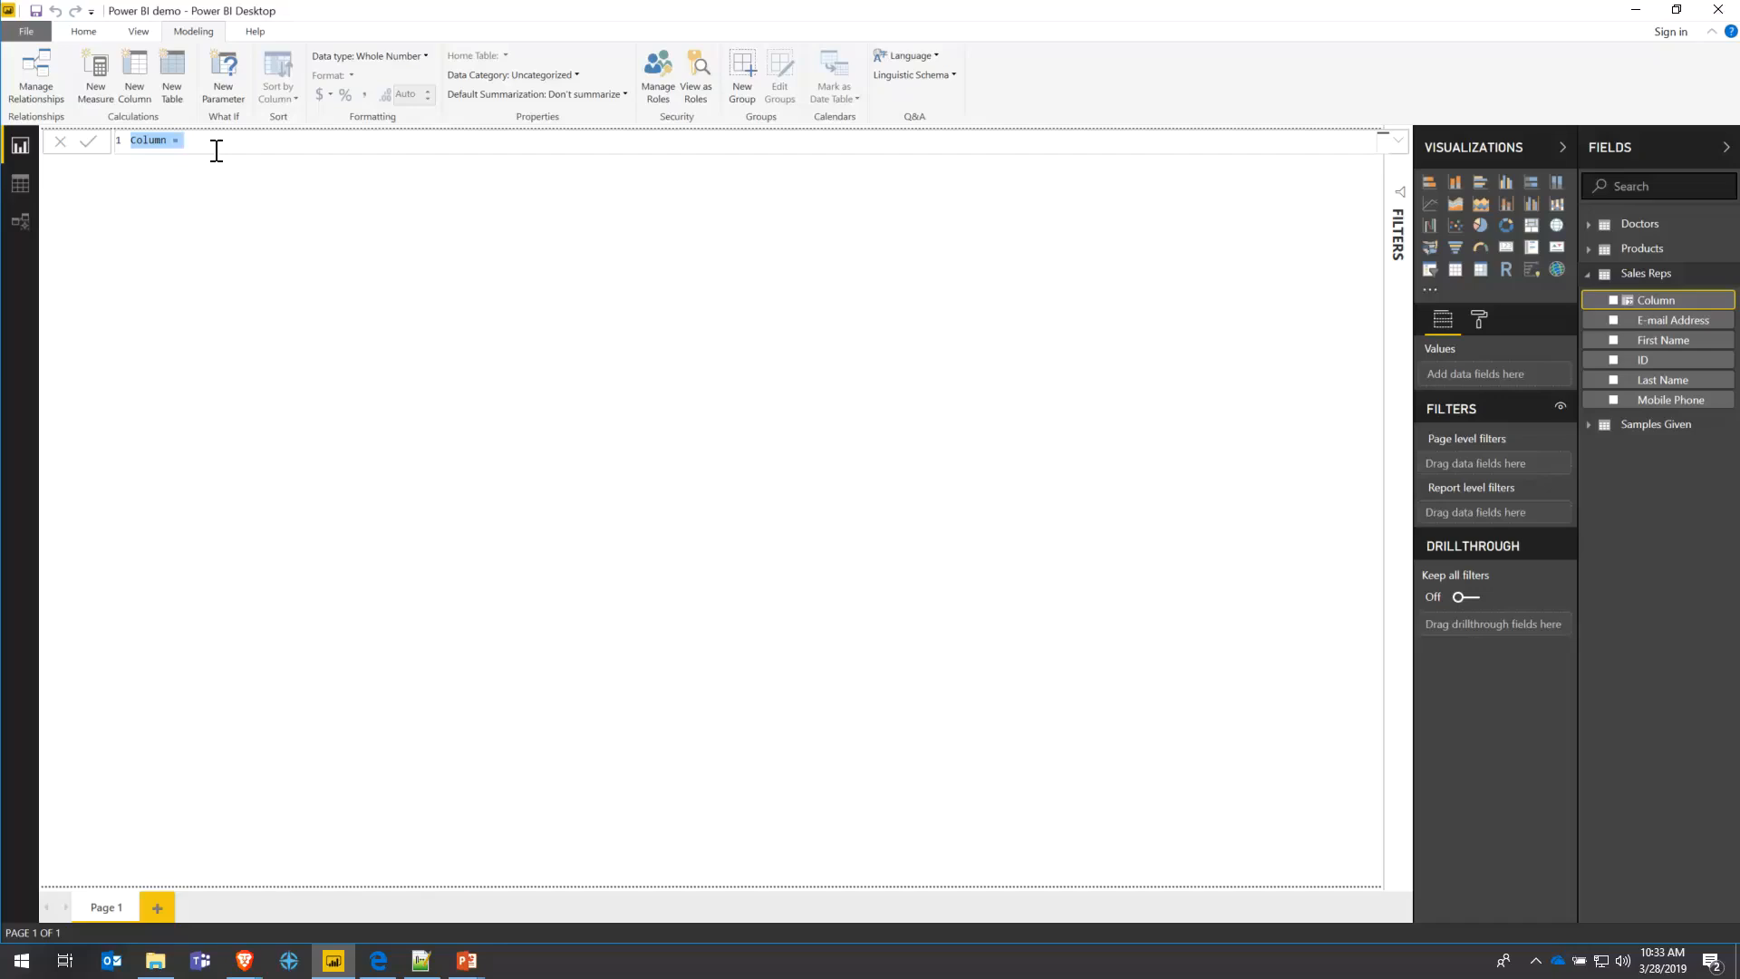
pyautogui.write('Full Name')
# - Define Full Name as First Name & " " & Last Name and show it in a new table
pyautogui.write('irst')
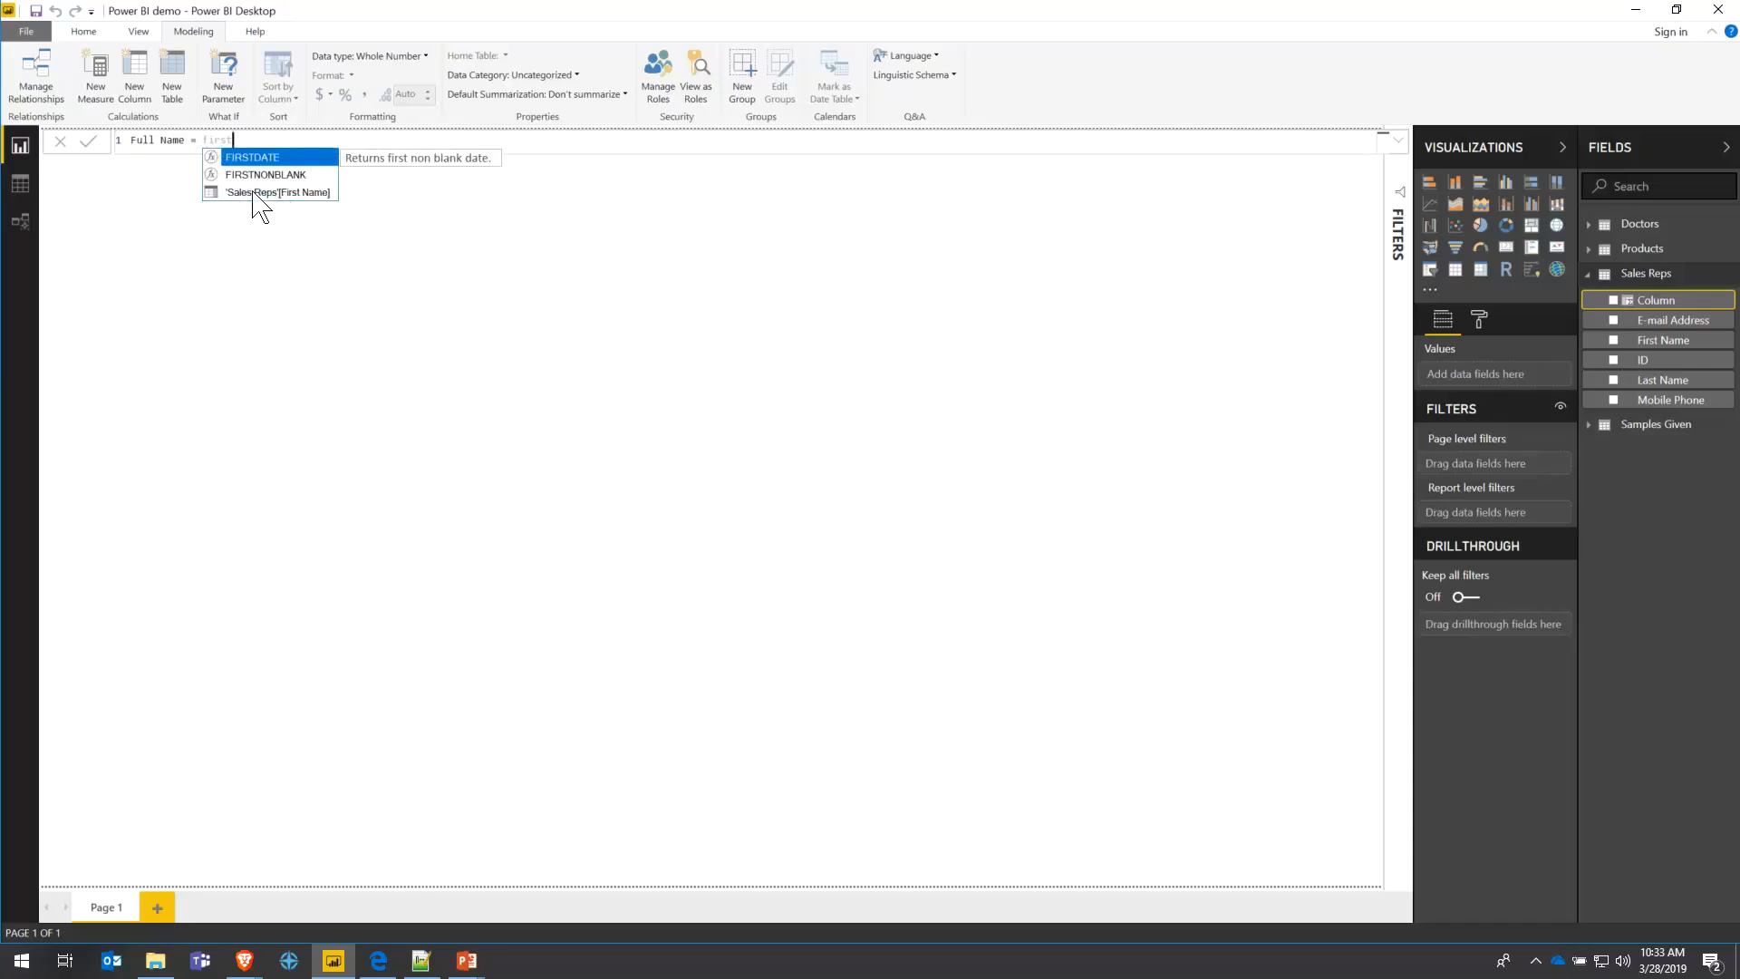
pyautogui.click(257, 193)
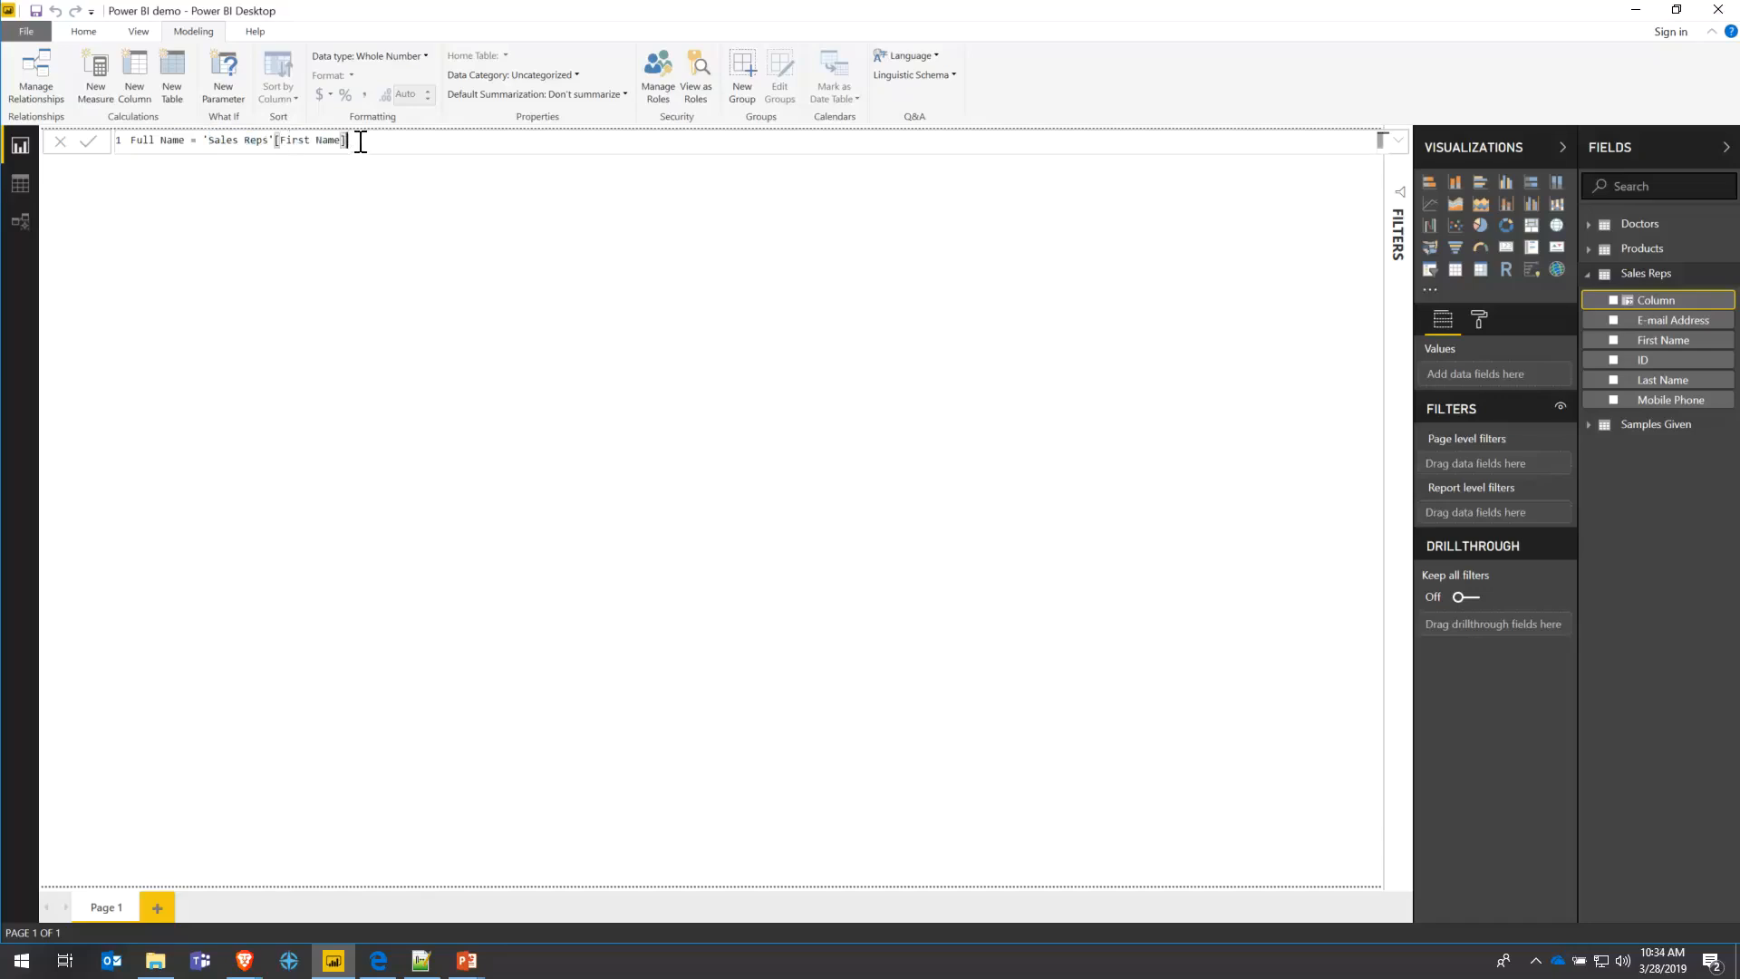
pyautogui.write('& " " &')
pyautogui.write('last')
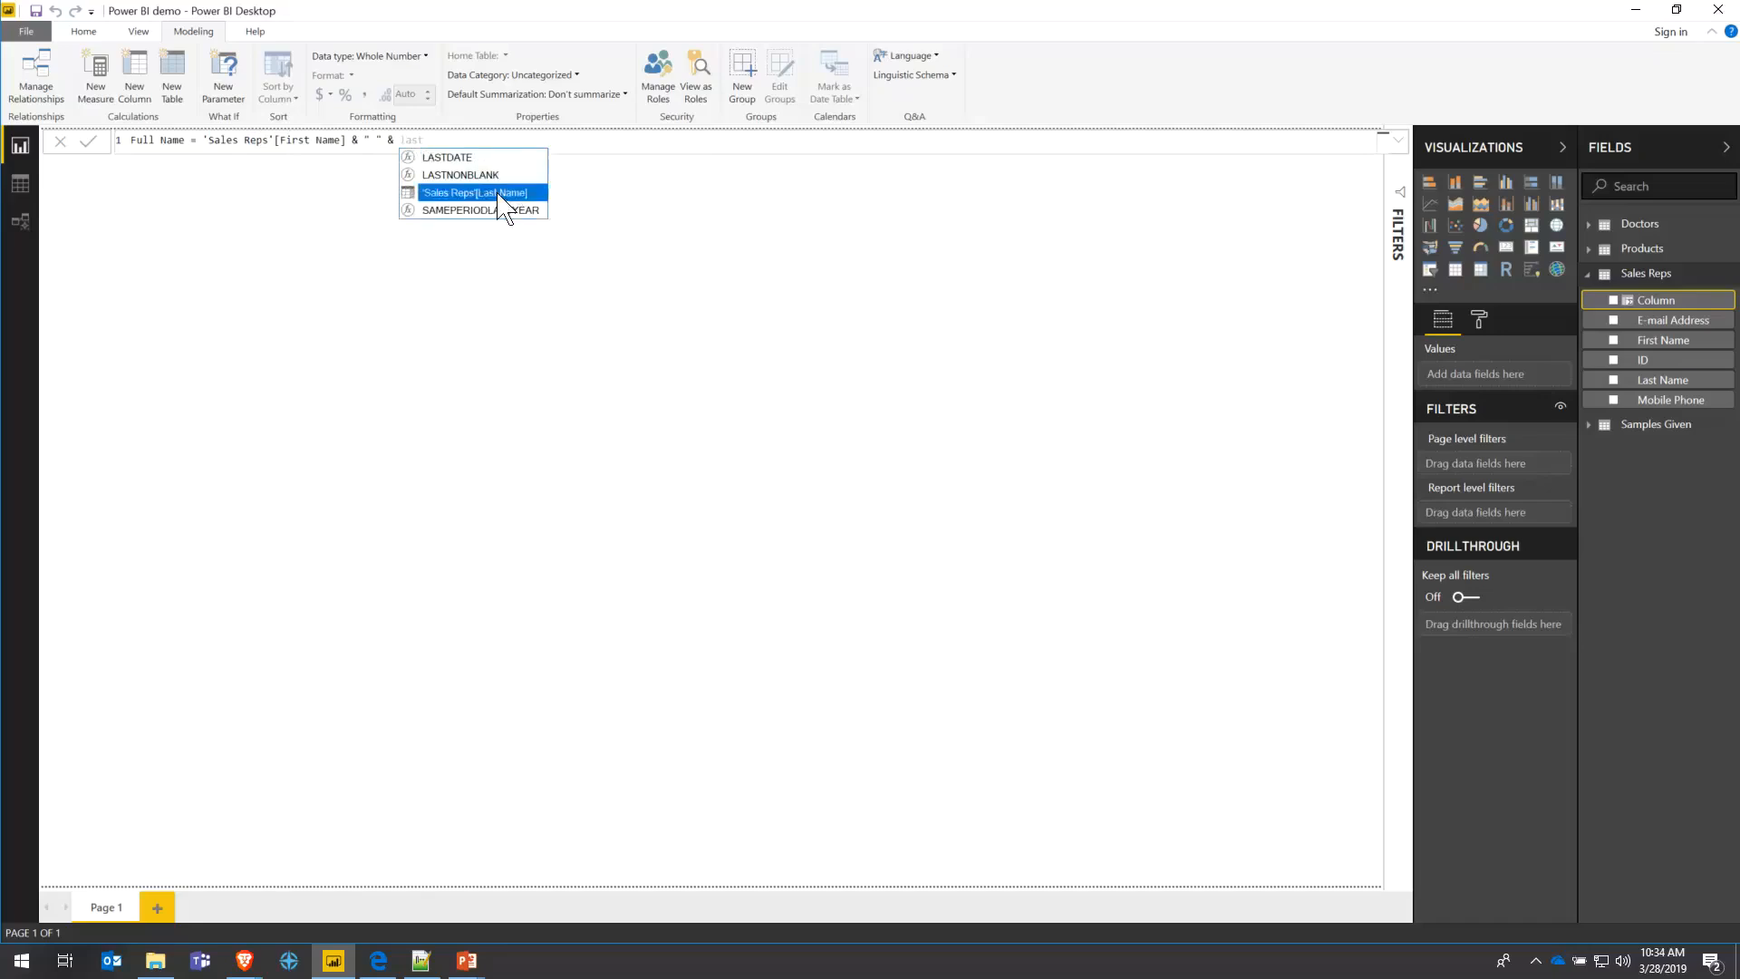
pyautogui.click(499, 193)
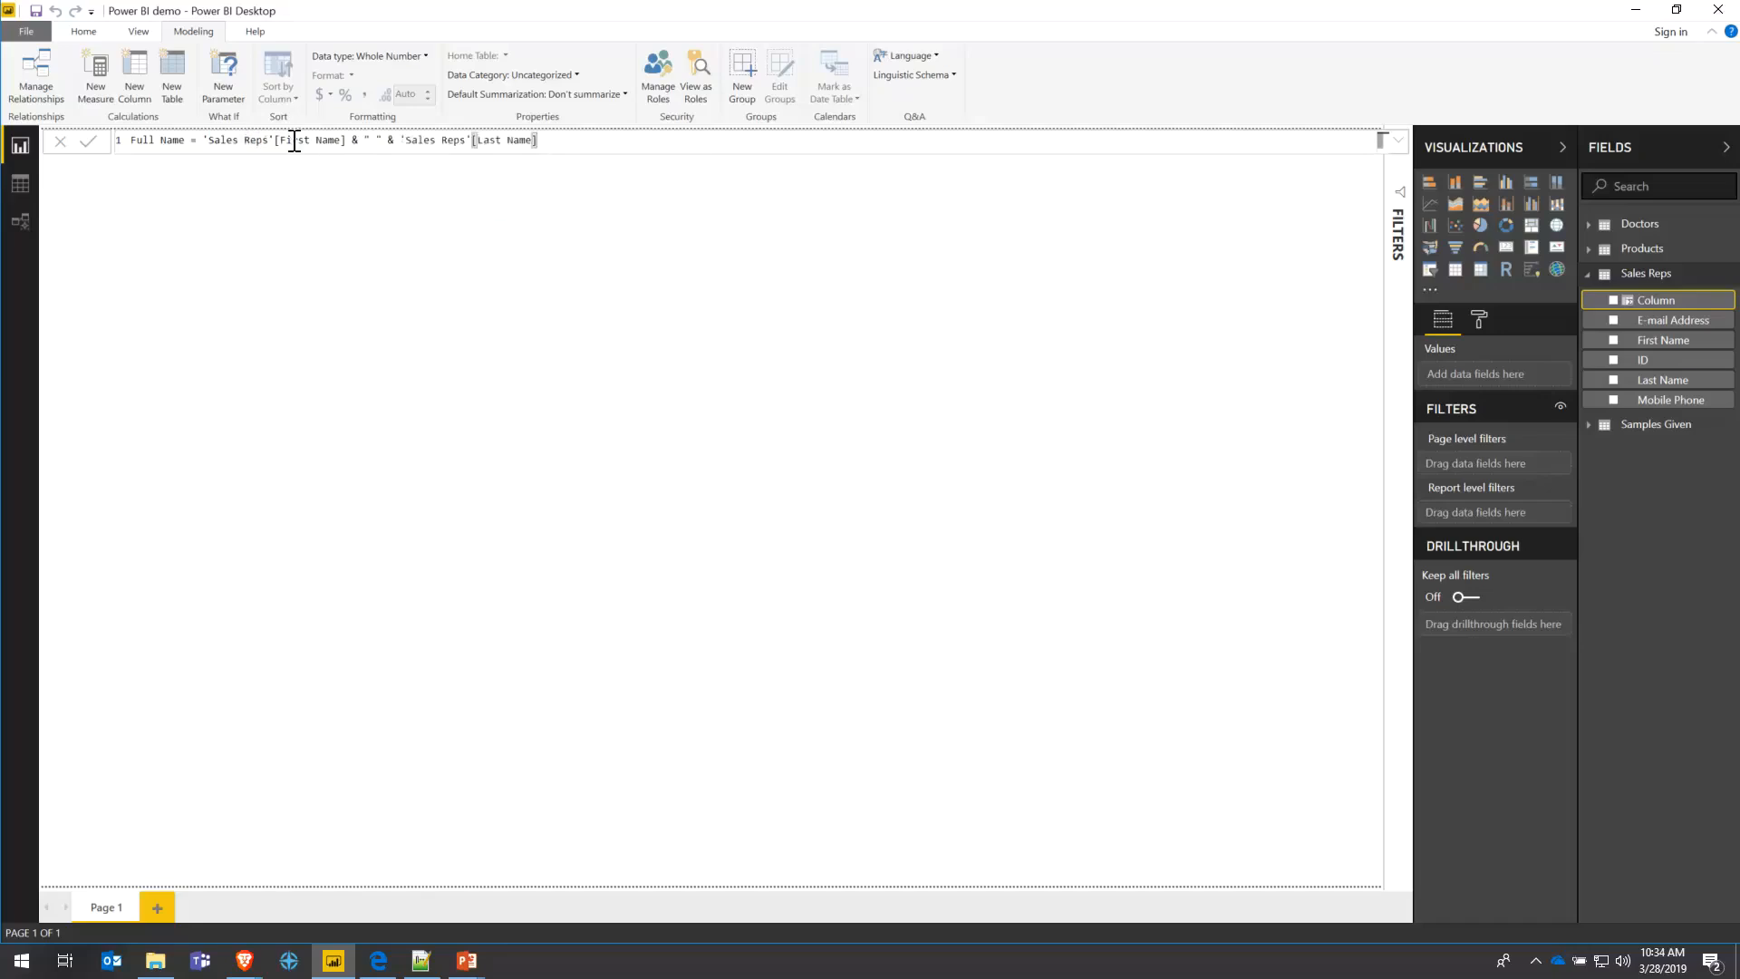
pyautogui.moveTo(364, 142); pyautogui.dragTo(521, 142)
pyautogui.click(599, 143)
pyautogui.press('Return')
pyautogui.moveTo(1642, 341); pyautogui.dragTo(1522, 369)
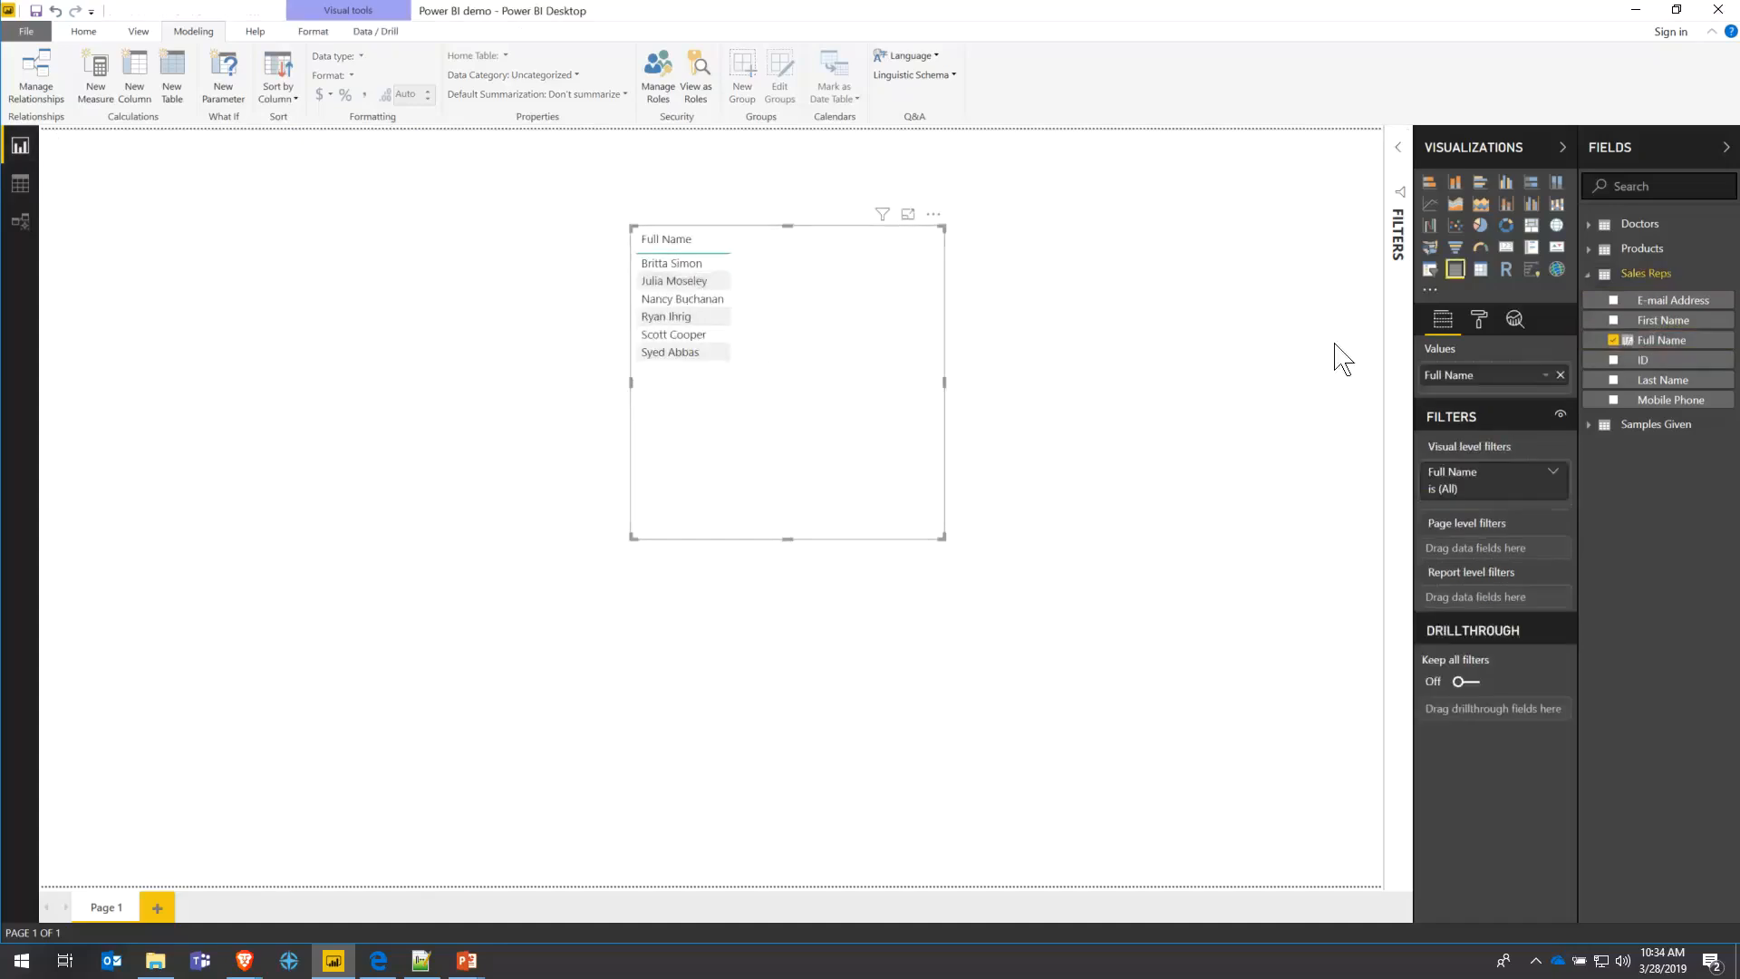
# - Add First Name and Last Name beside Full Name to verify it, then remove the table visual
pyautogui.moveTo(1656, 320); pyautogui.dragTo(1482, 362)
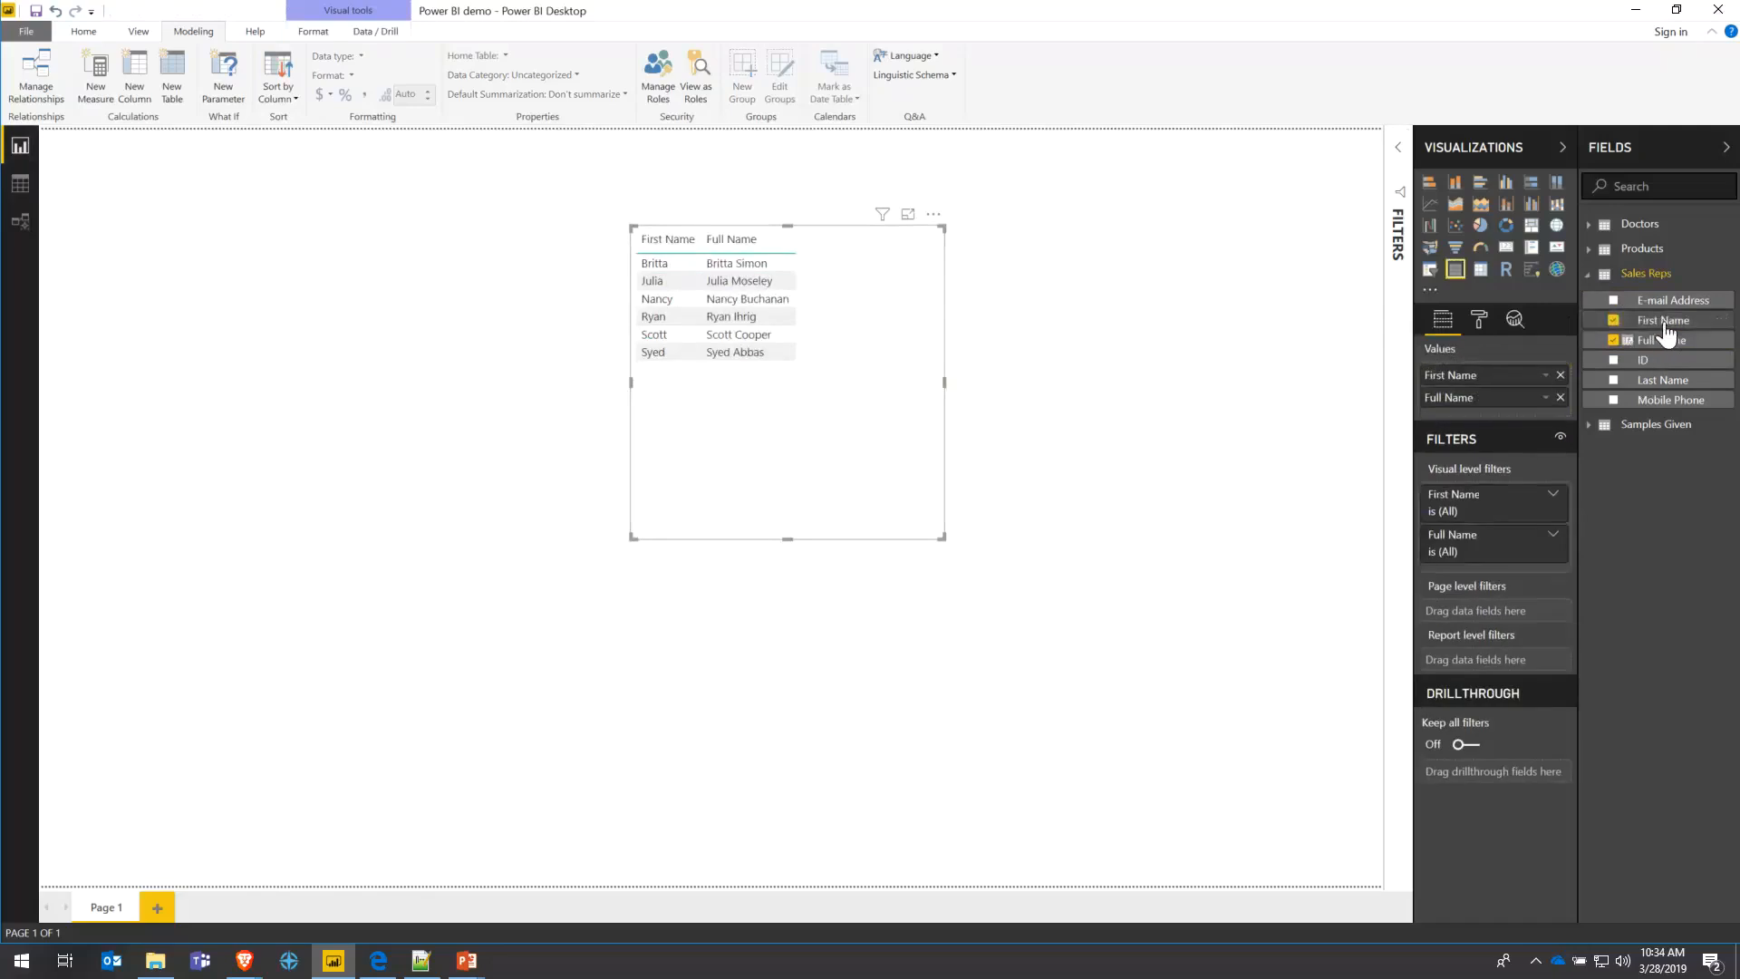
pyautogui.moveTo(1663, 379); pyautogui.dragTo(1471, 383)
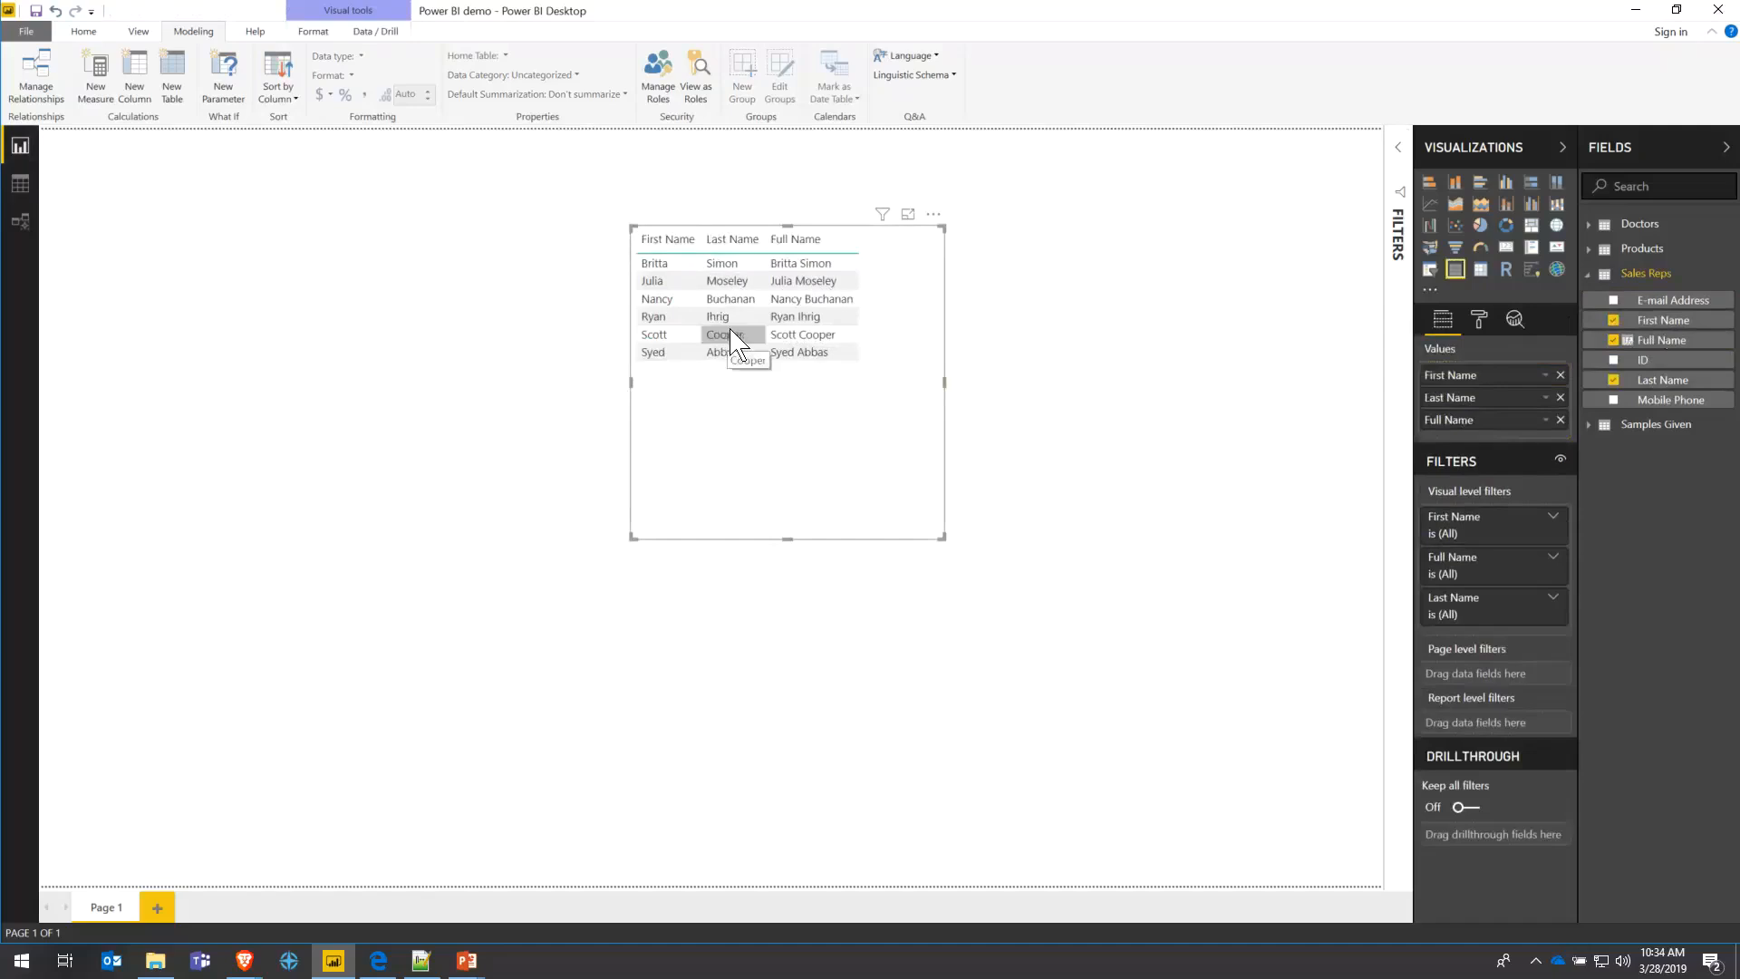
pyautogui.click(1663, 345)
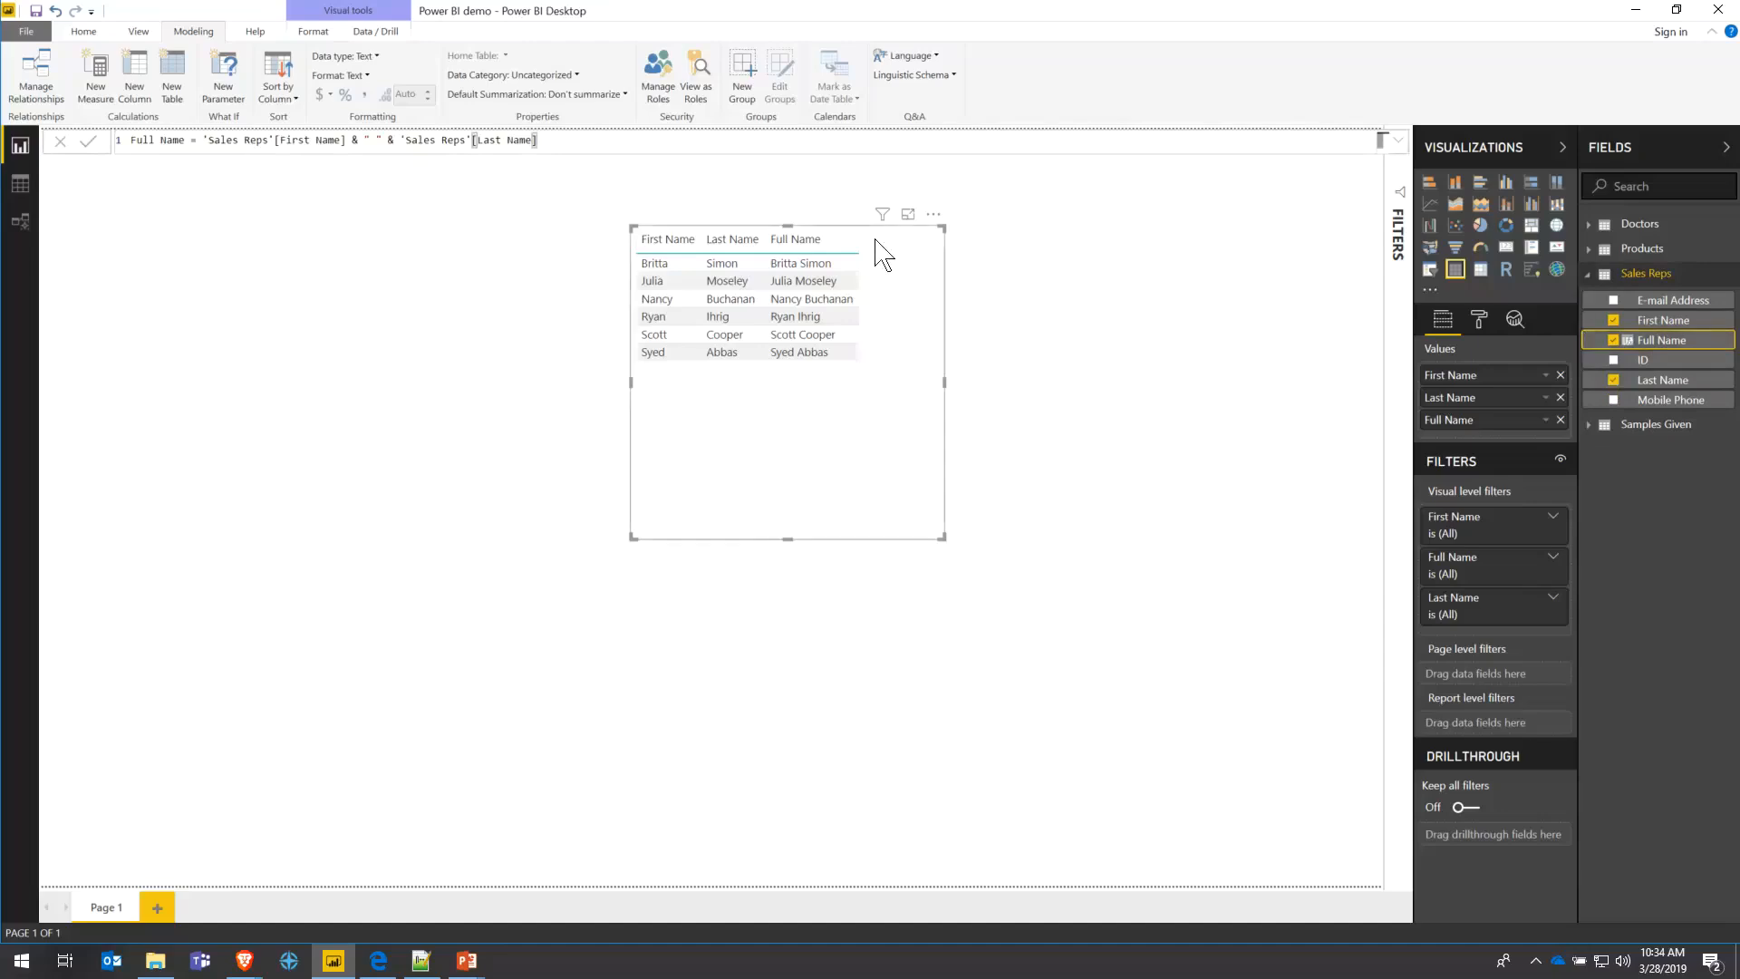
pyautogui.click(933, 214)
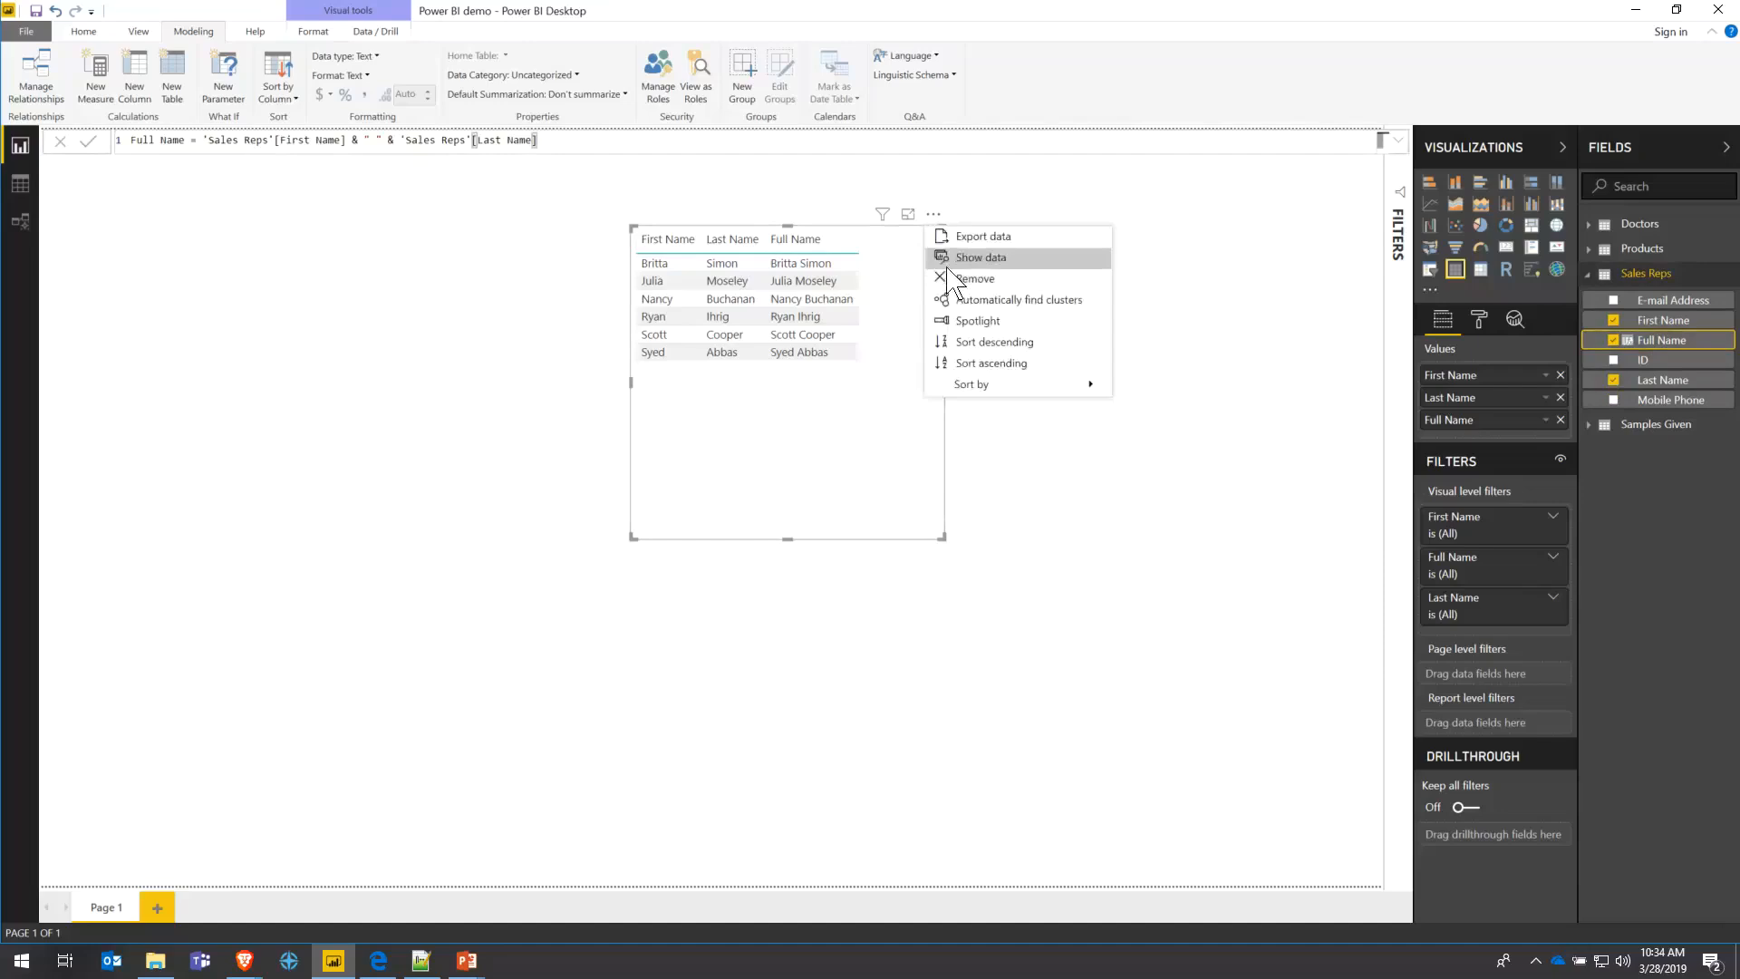
pyautogui.click(961, 279)
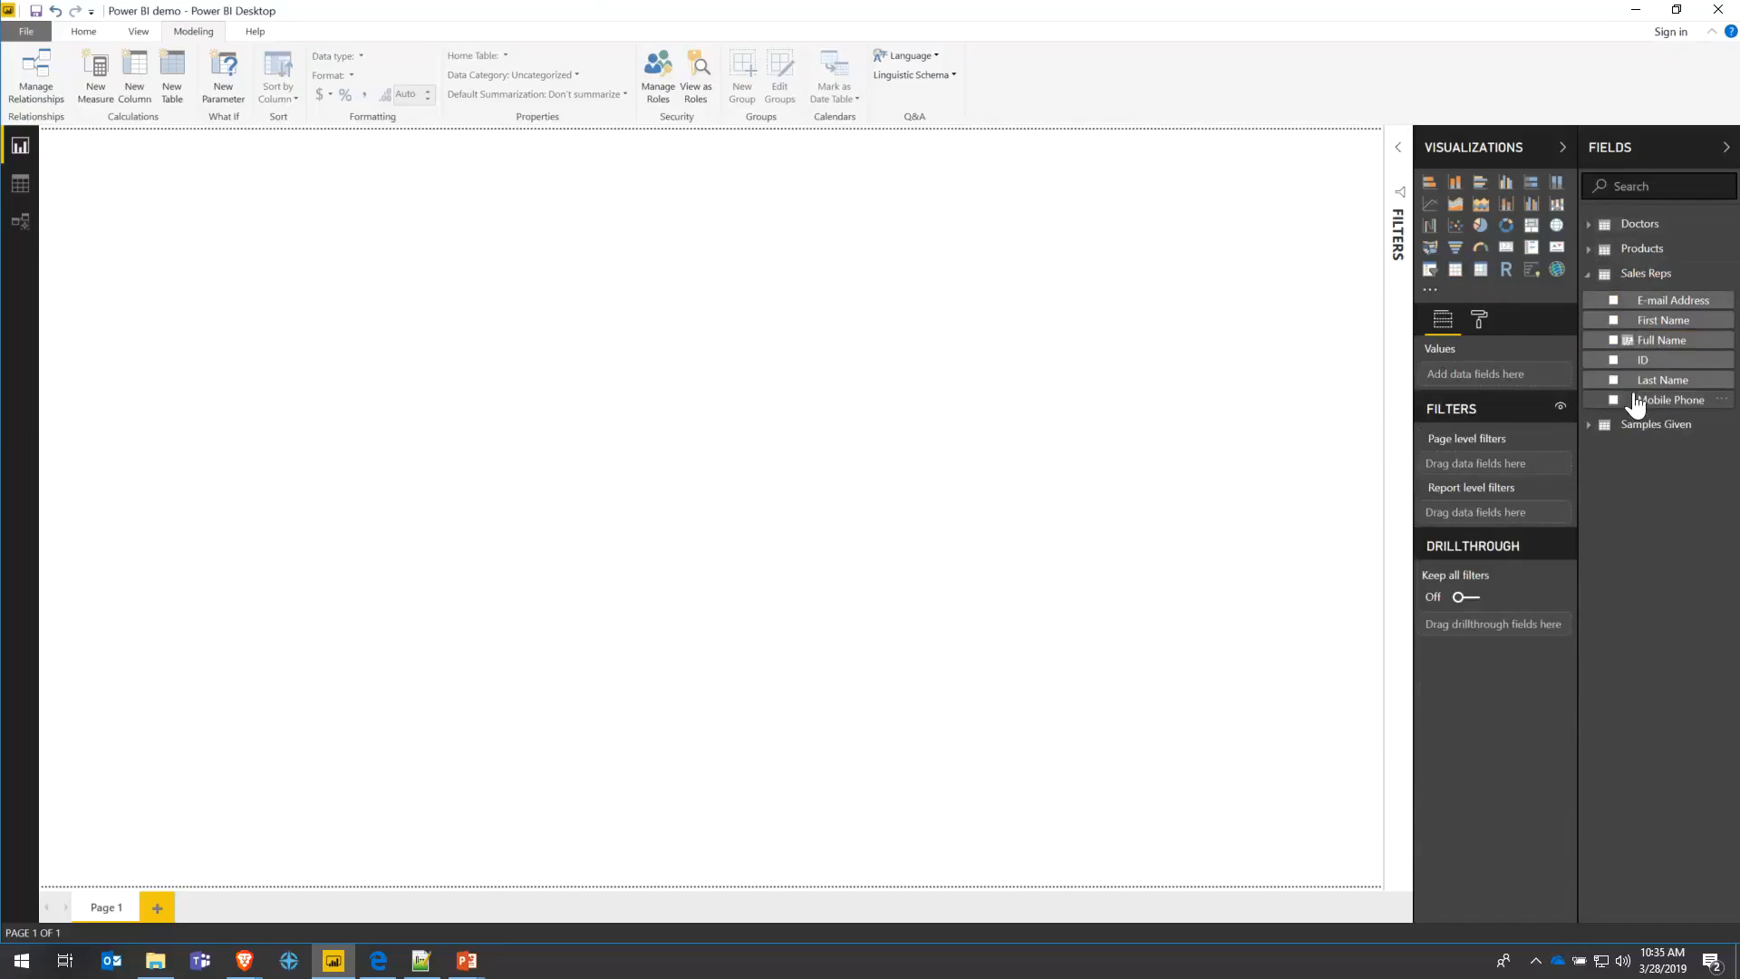
# - Add a new table visual listing each sales rep's Full Name
pyautogui.click(1588, 428)
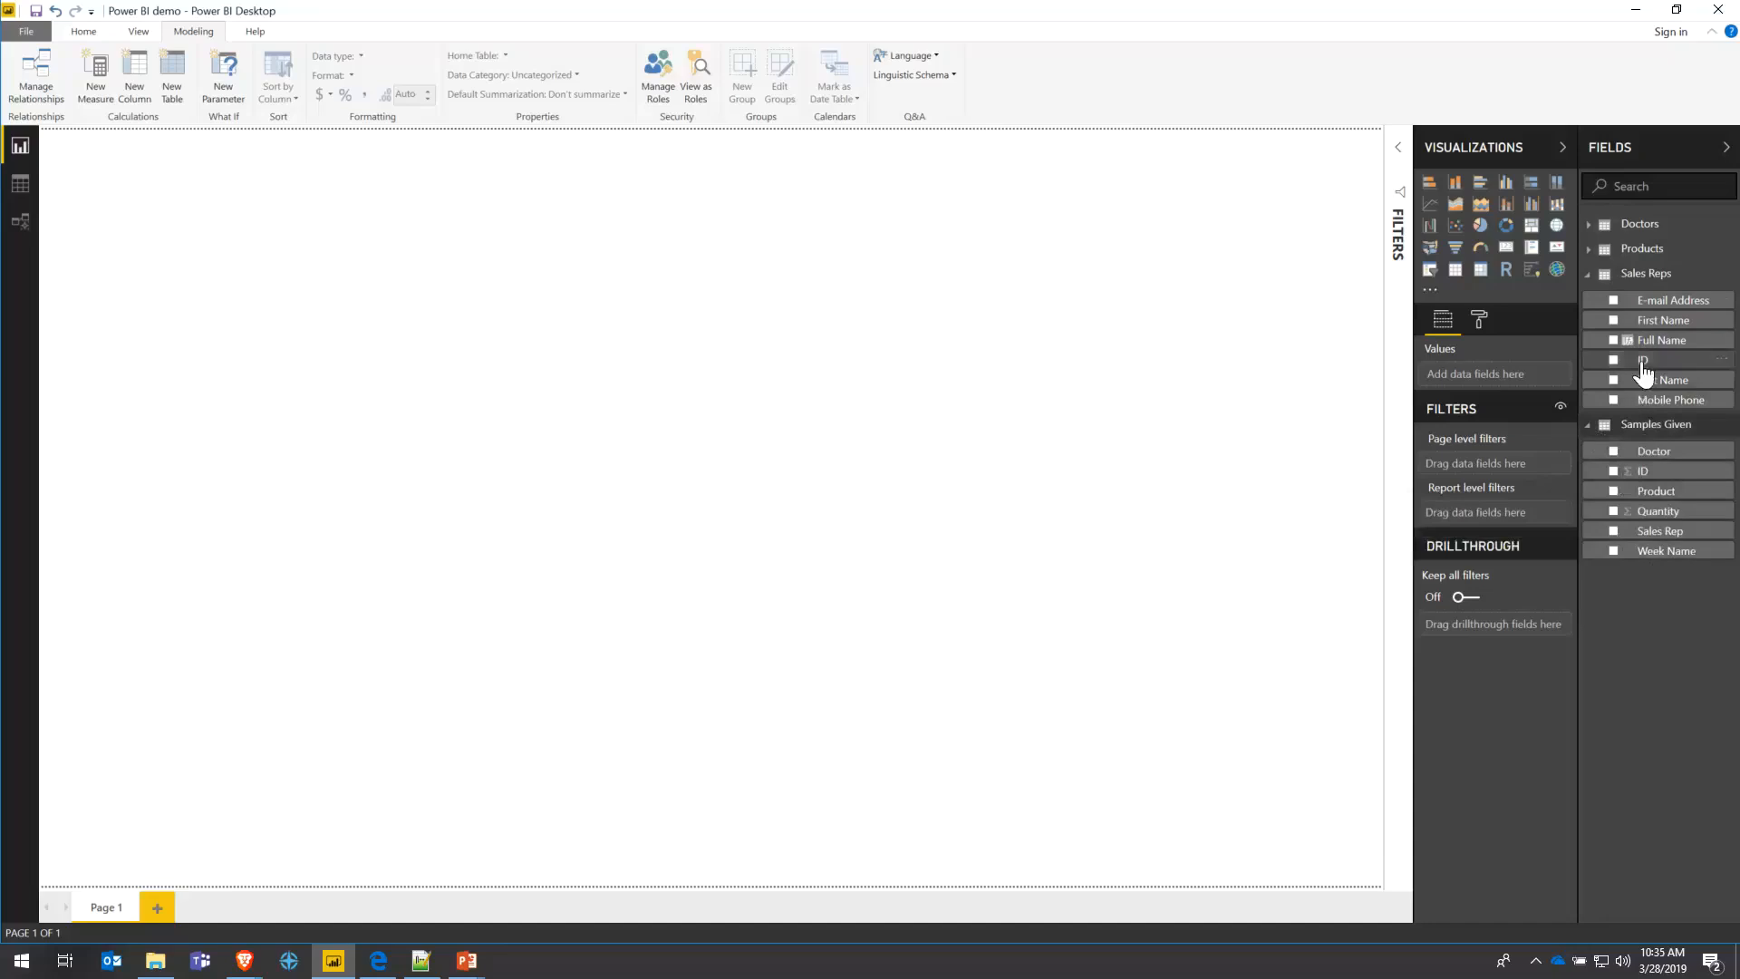
pyautogui.click(1456, 277)
pyautogui.moveTo(248, 148); pyautogui.dragTo(404, 328)
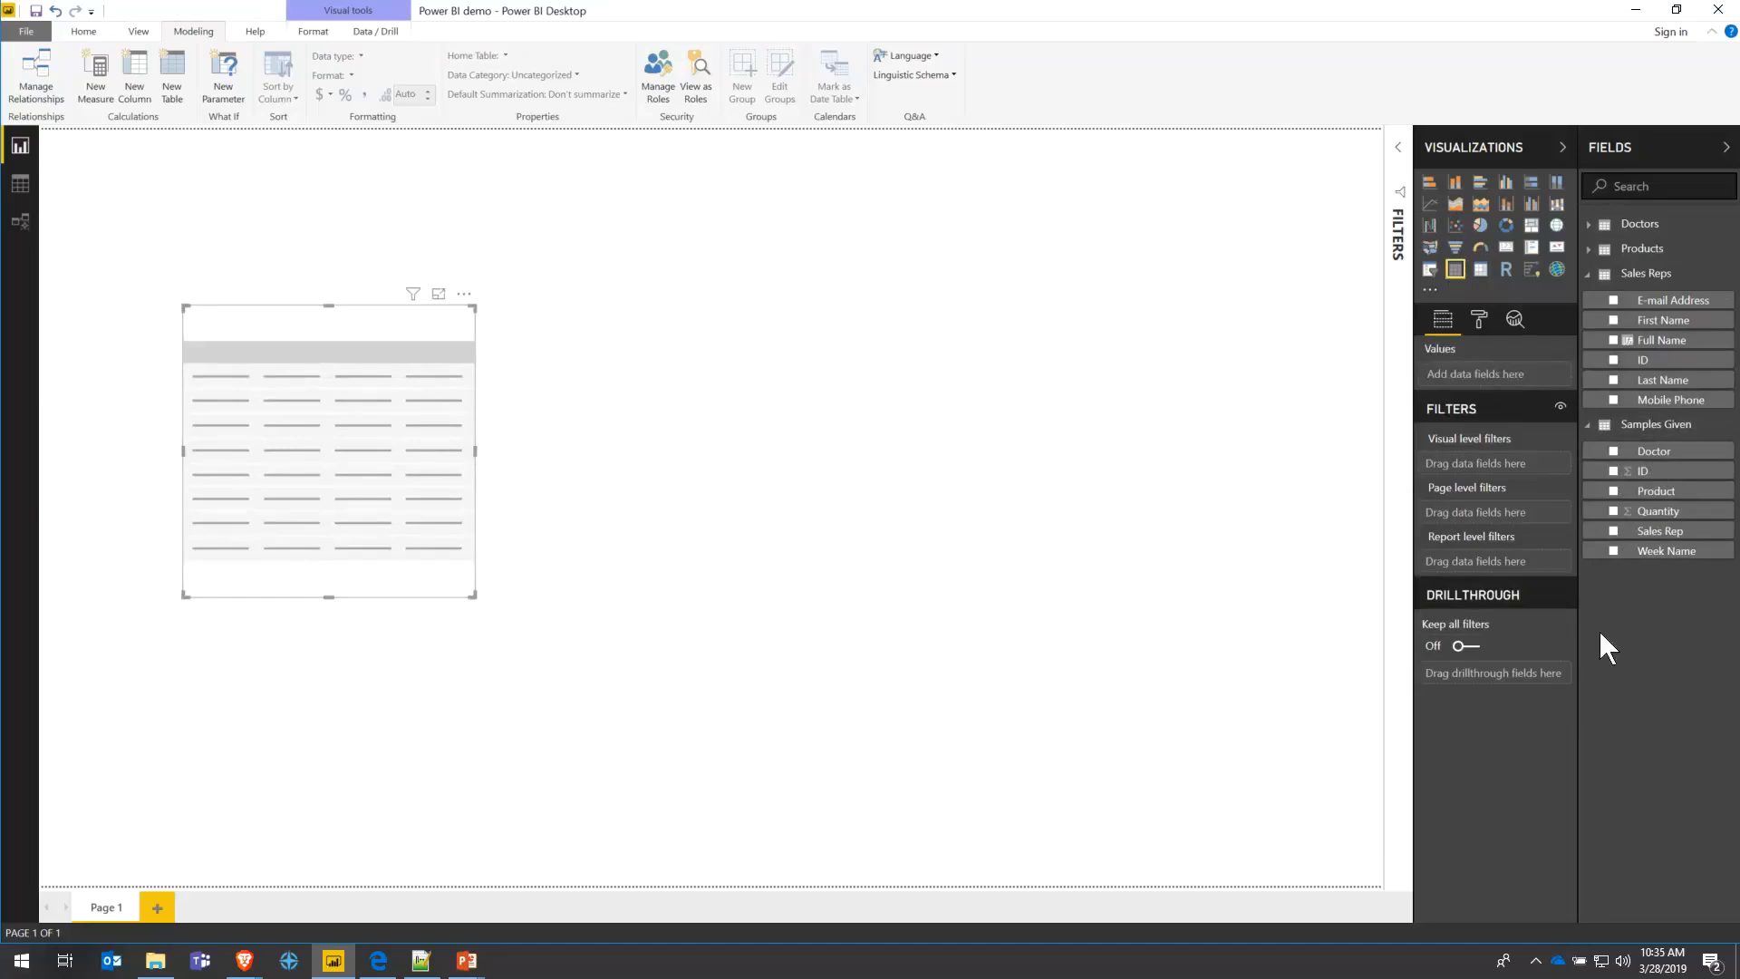
pyautogui.click(1613, 341)
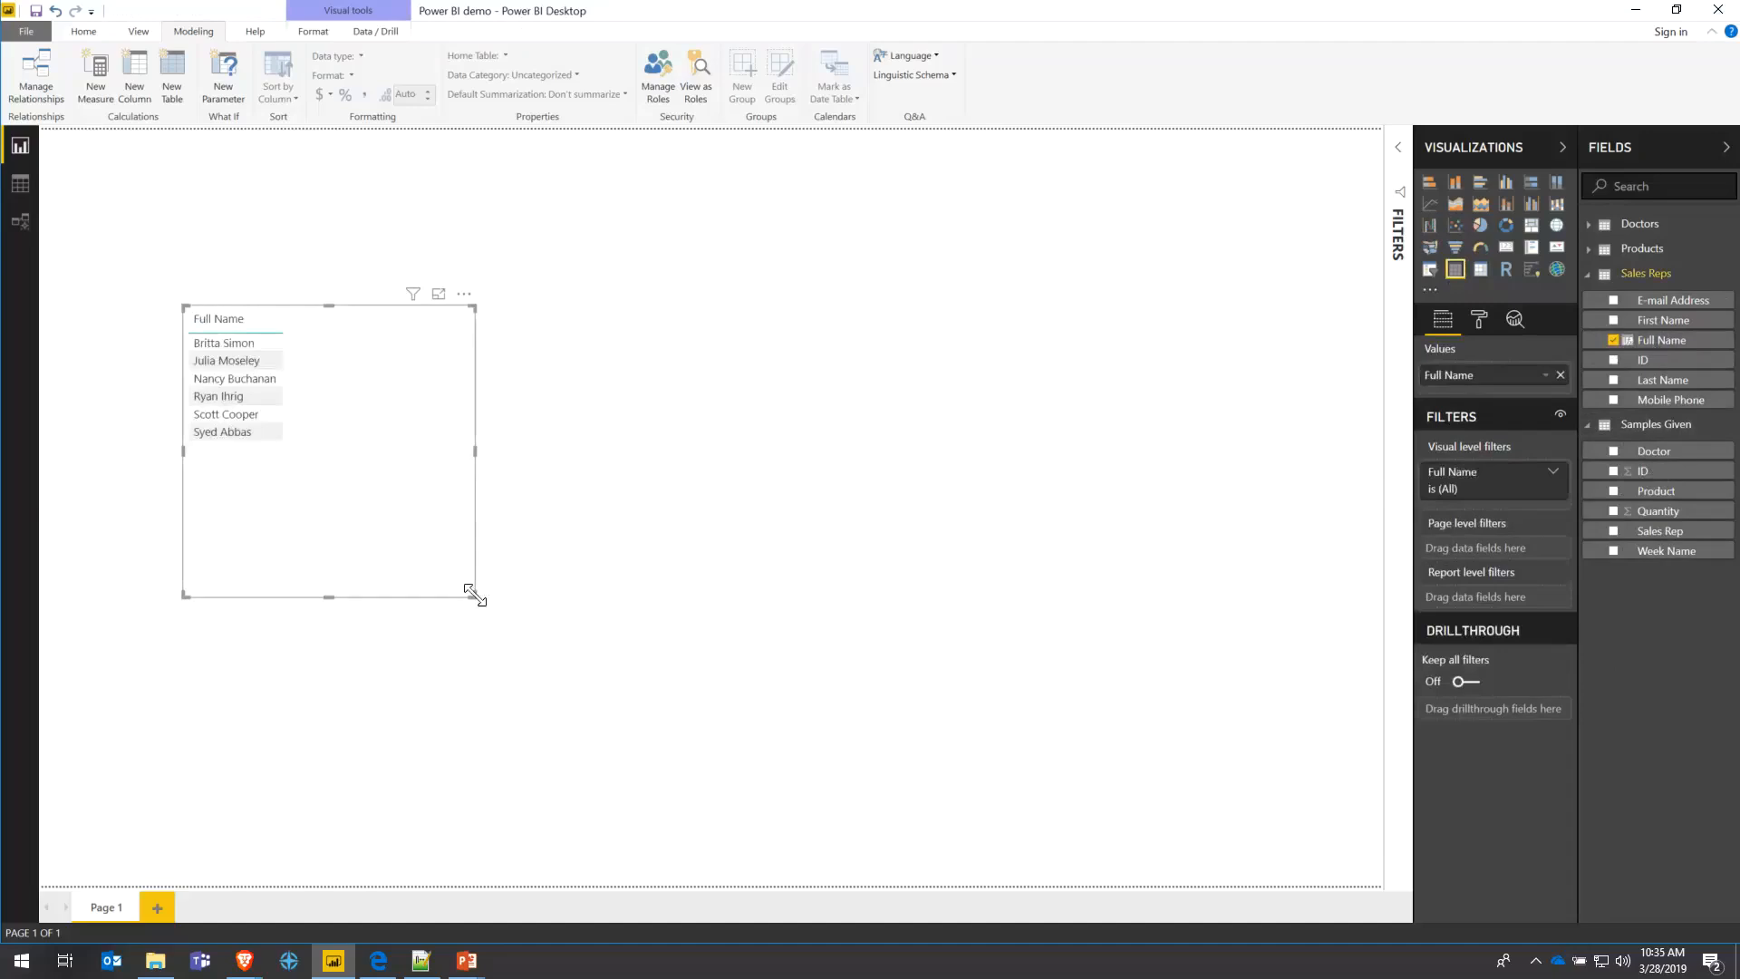
pyautogui.click(549, 620)
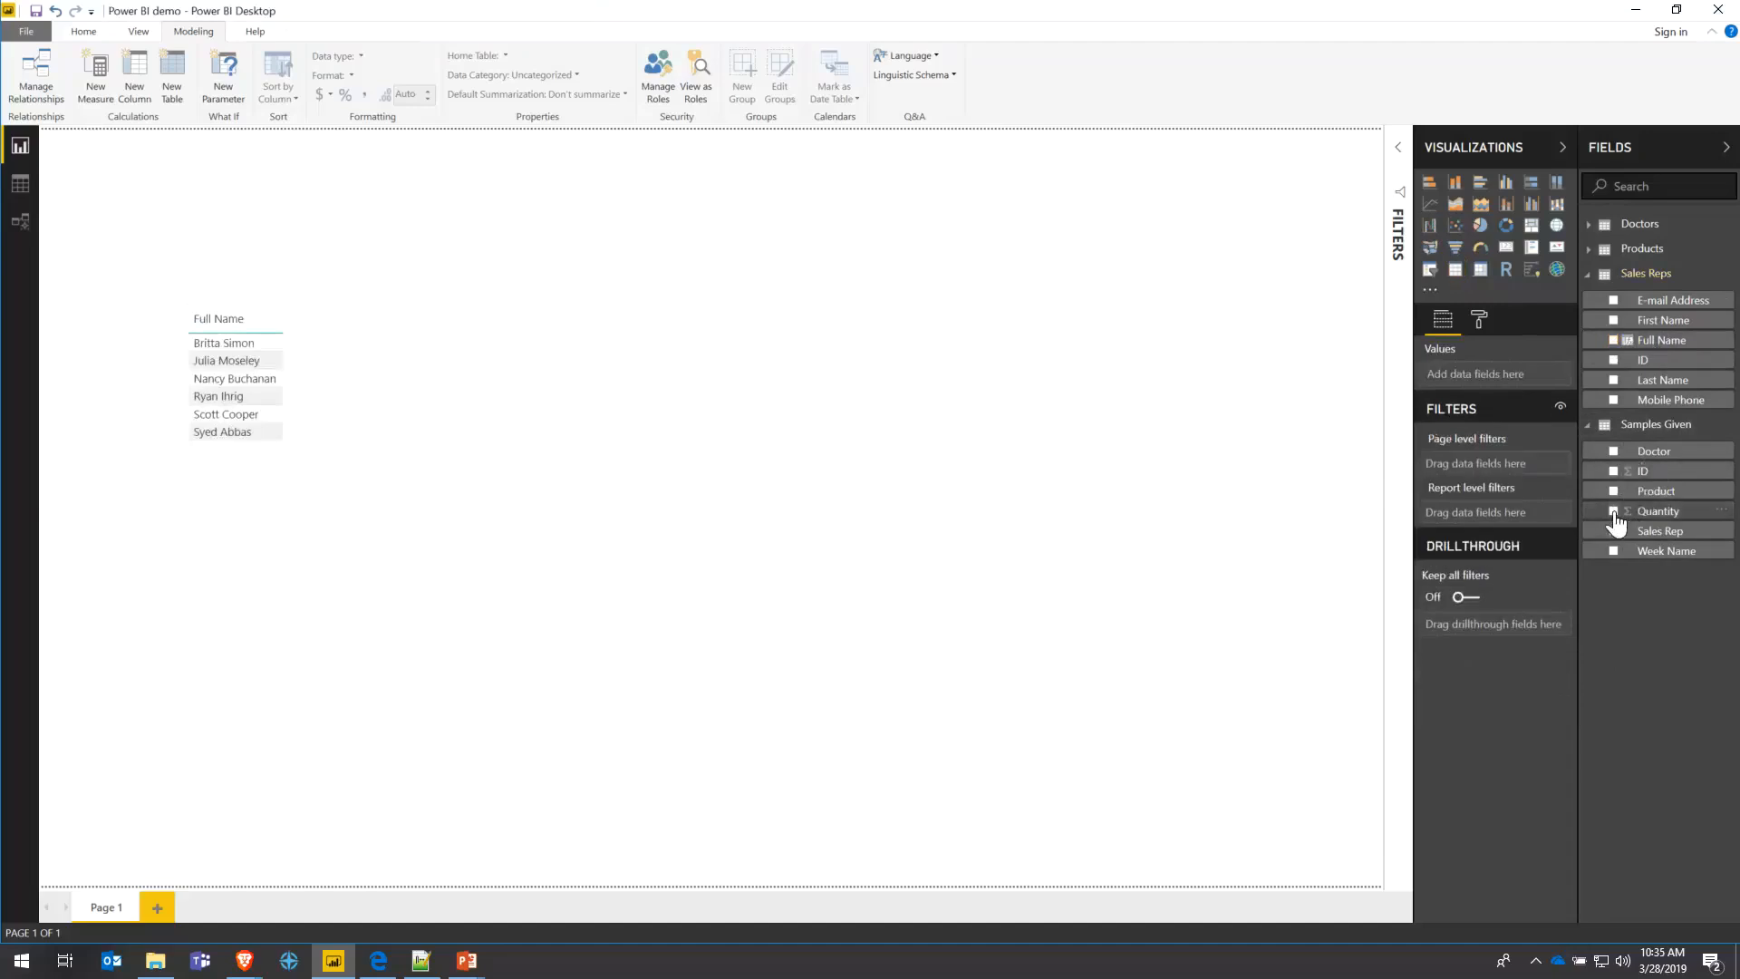
pyautogui.click(377, 427)
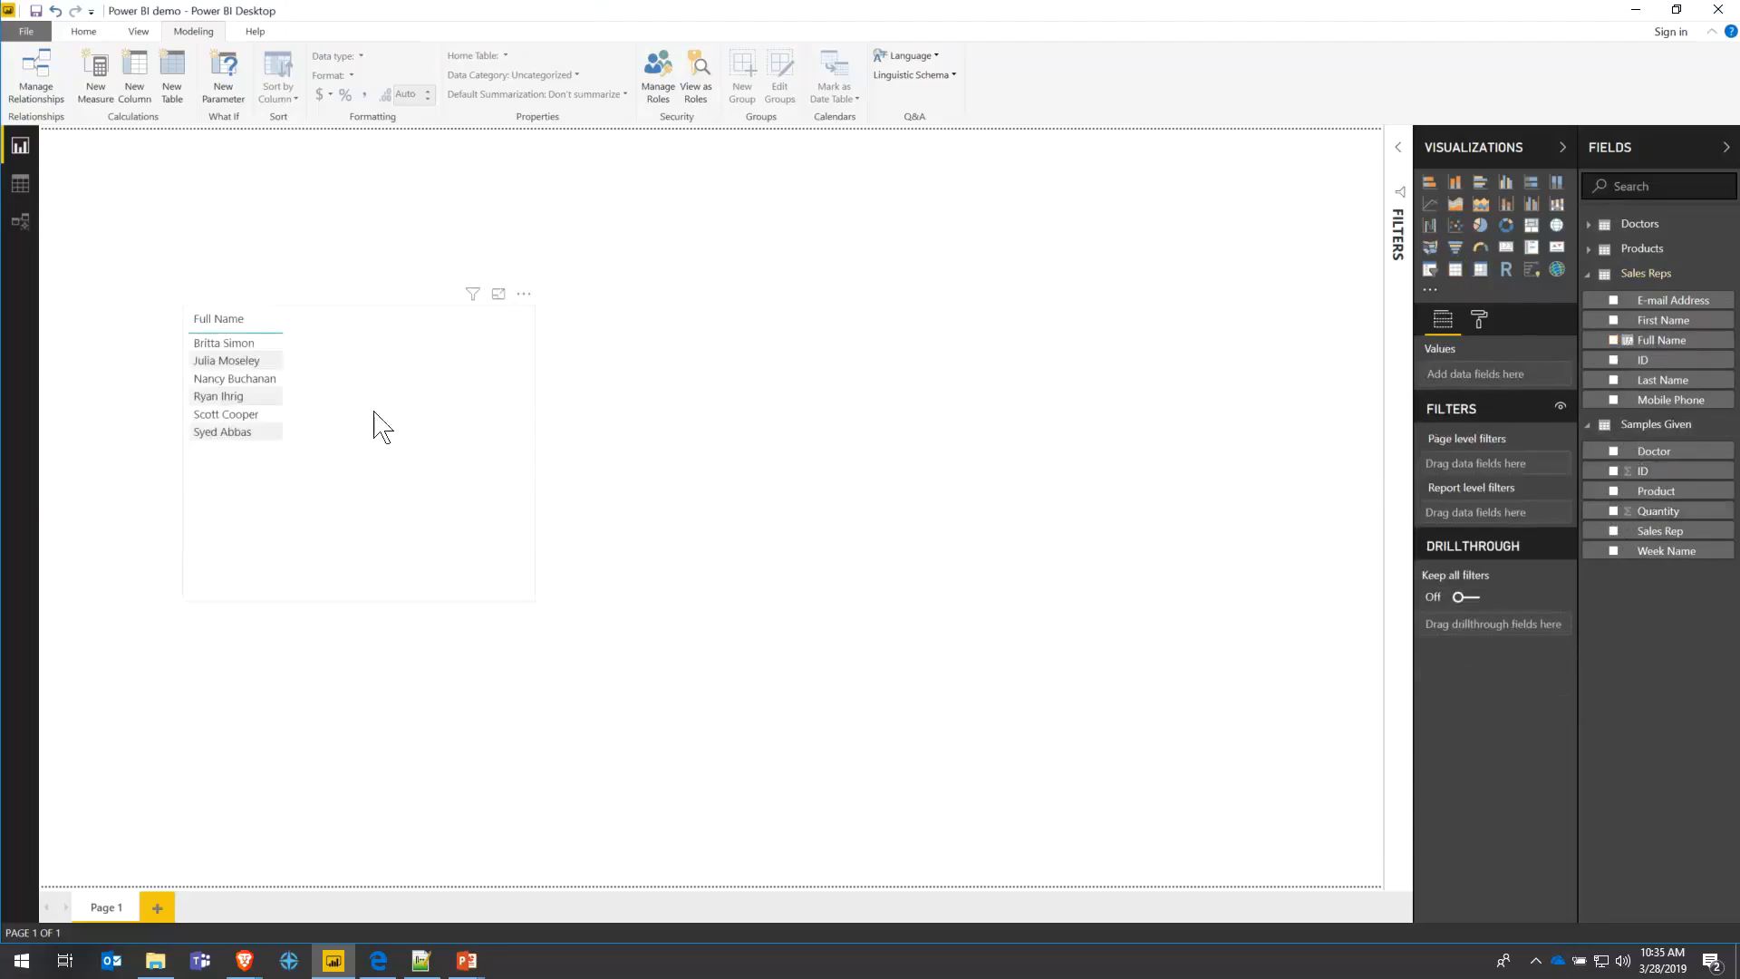
# - Add Sum of Quantity (after trying Average) and Week Name to the table, then resize it
pyautogui.click(1614, 512)
pyautogui.click(1545, 398)
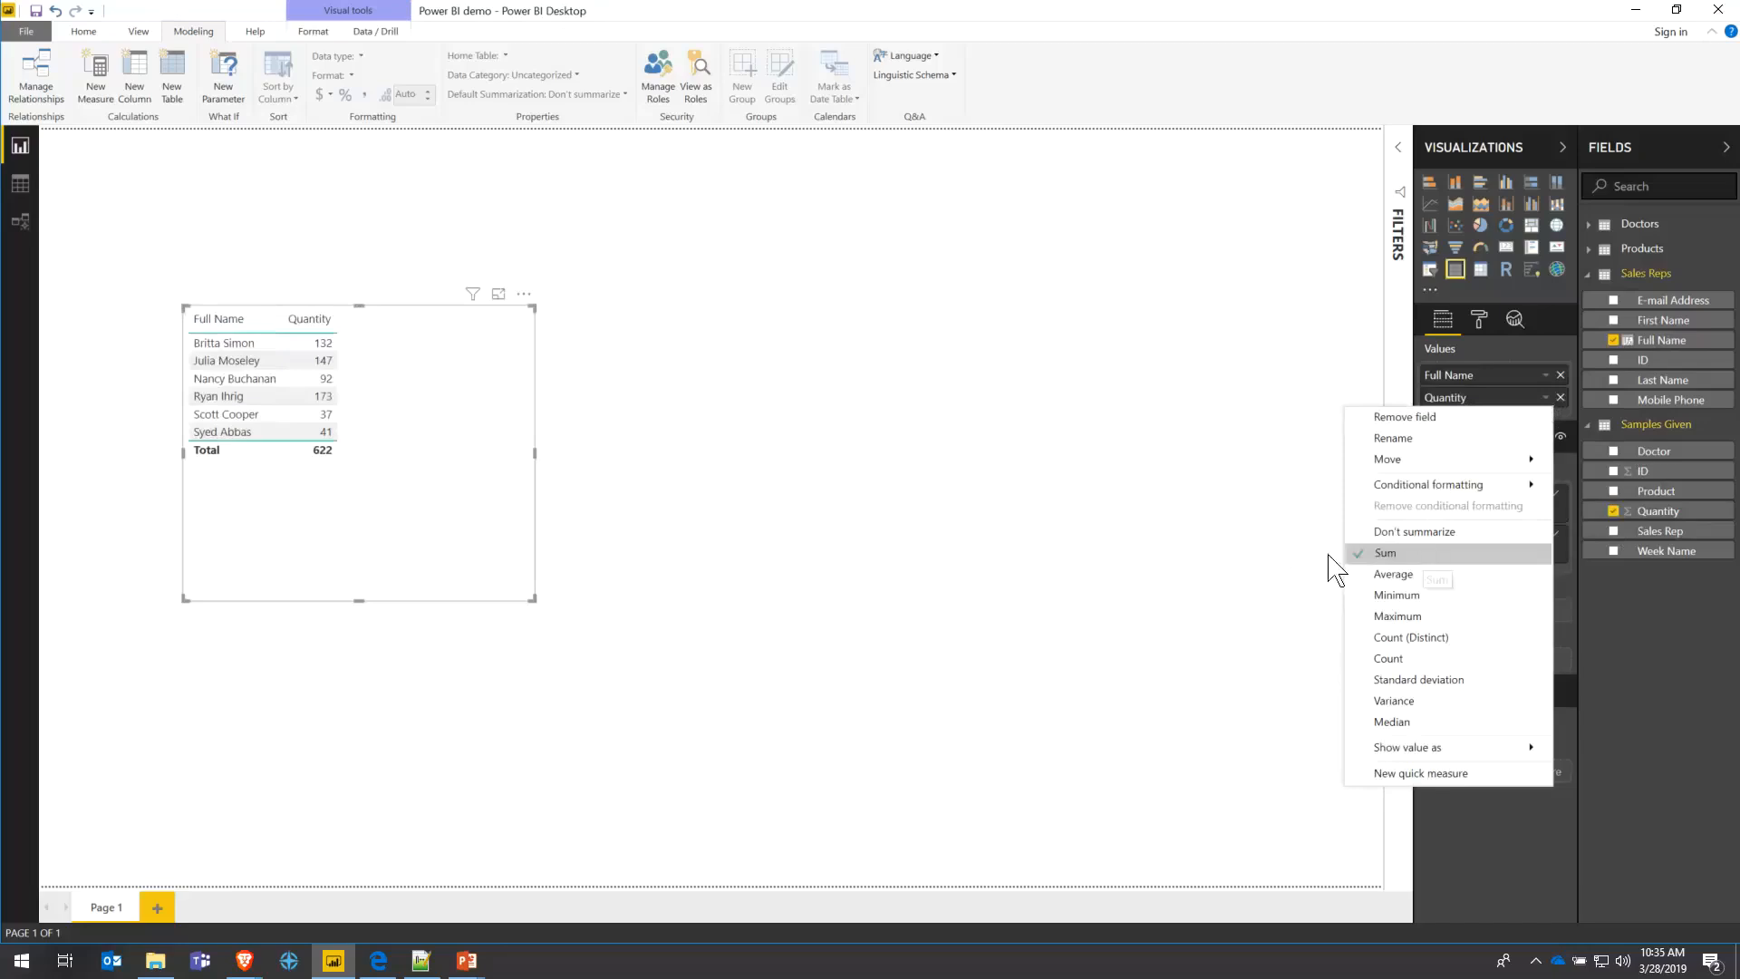
pyautogui.click(1388, 575)
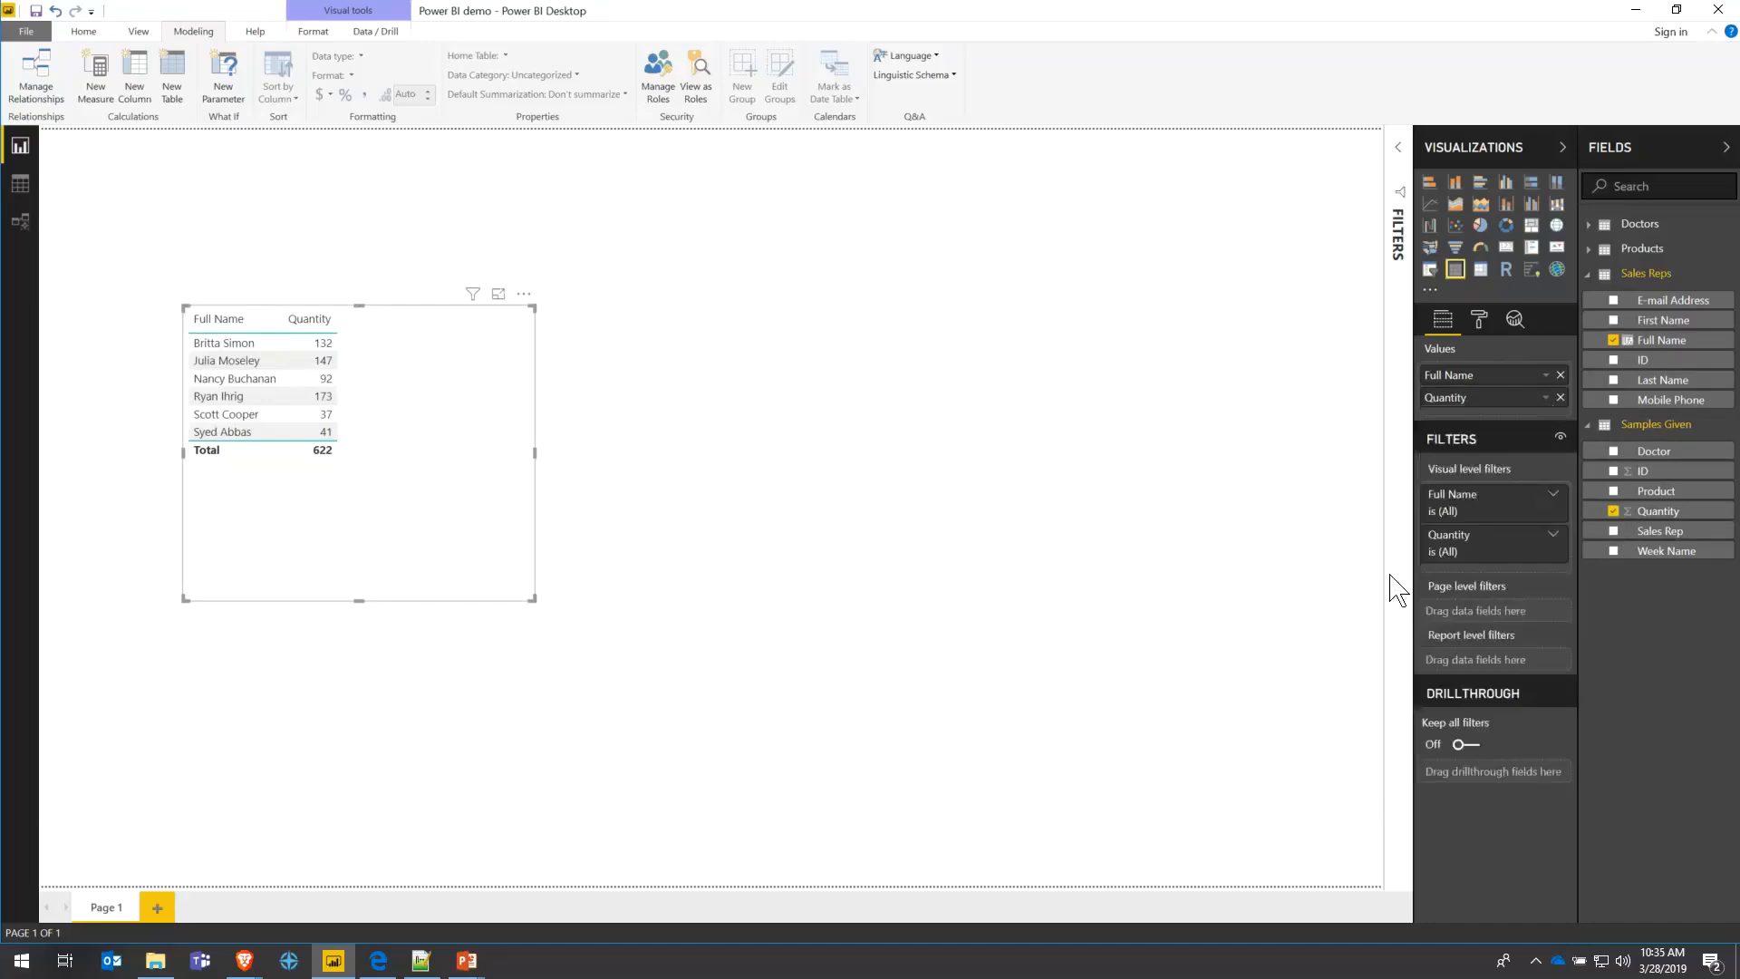
pyautogui.click(1546, 399)
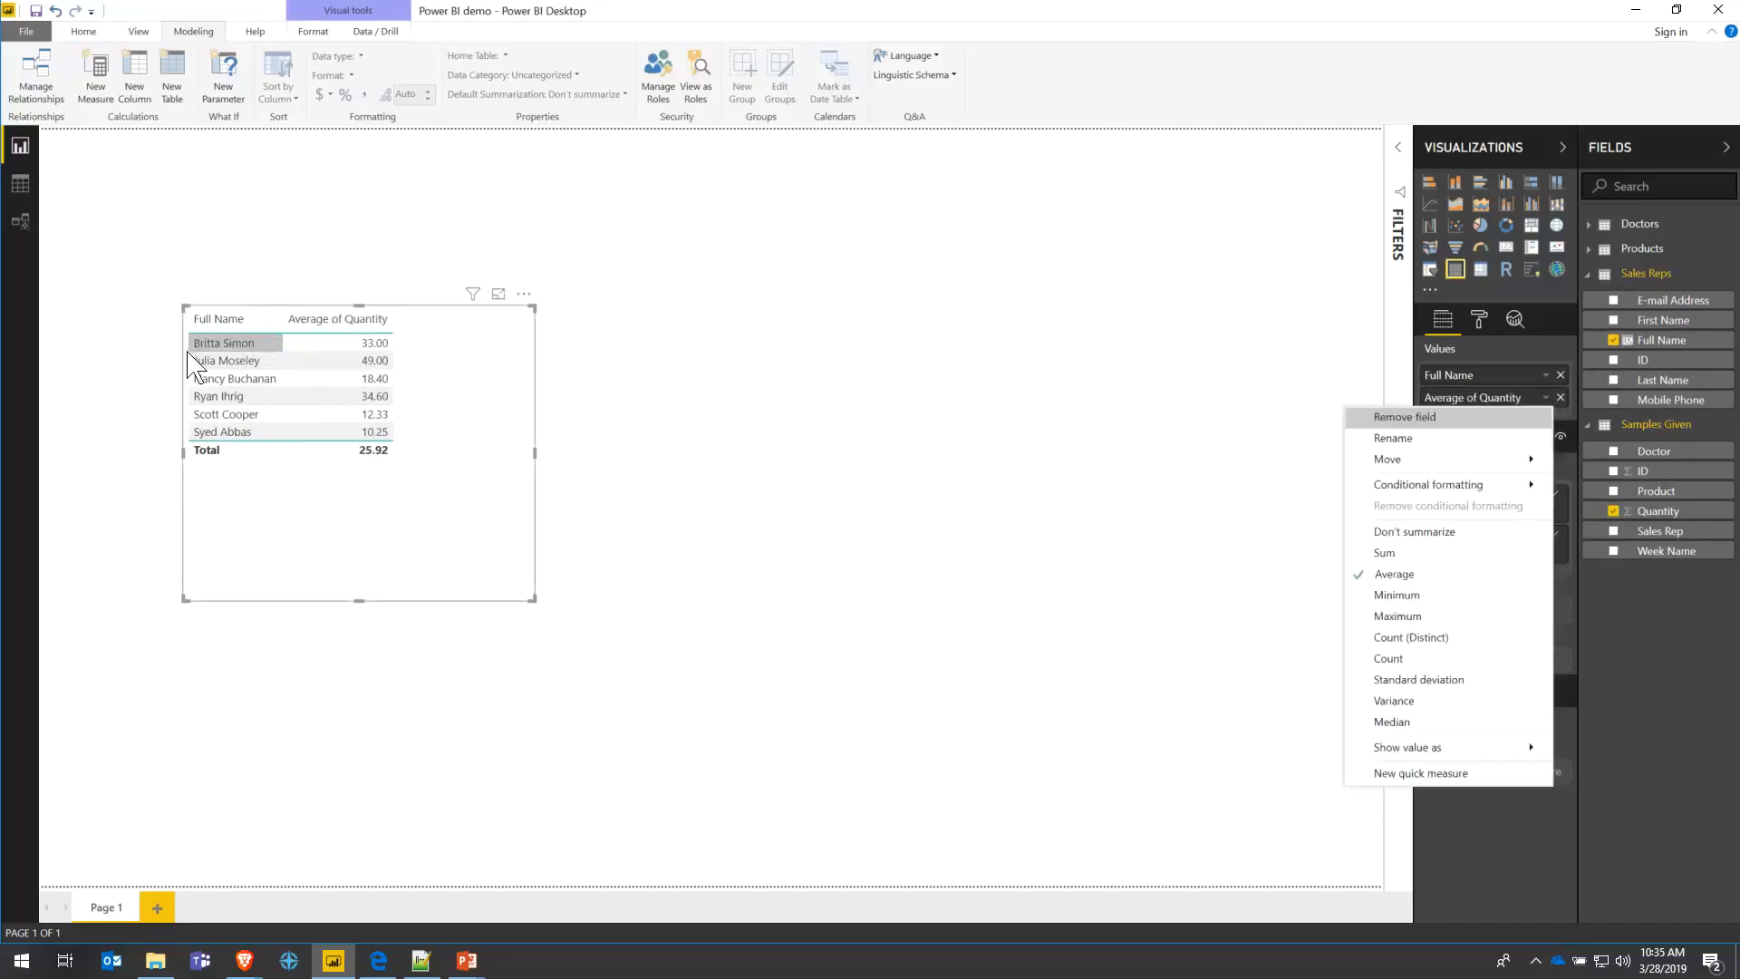
pyautogui.click(1381, 571)
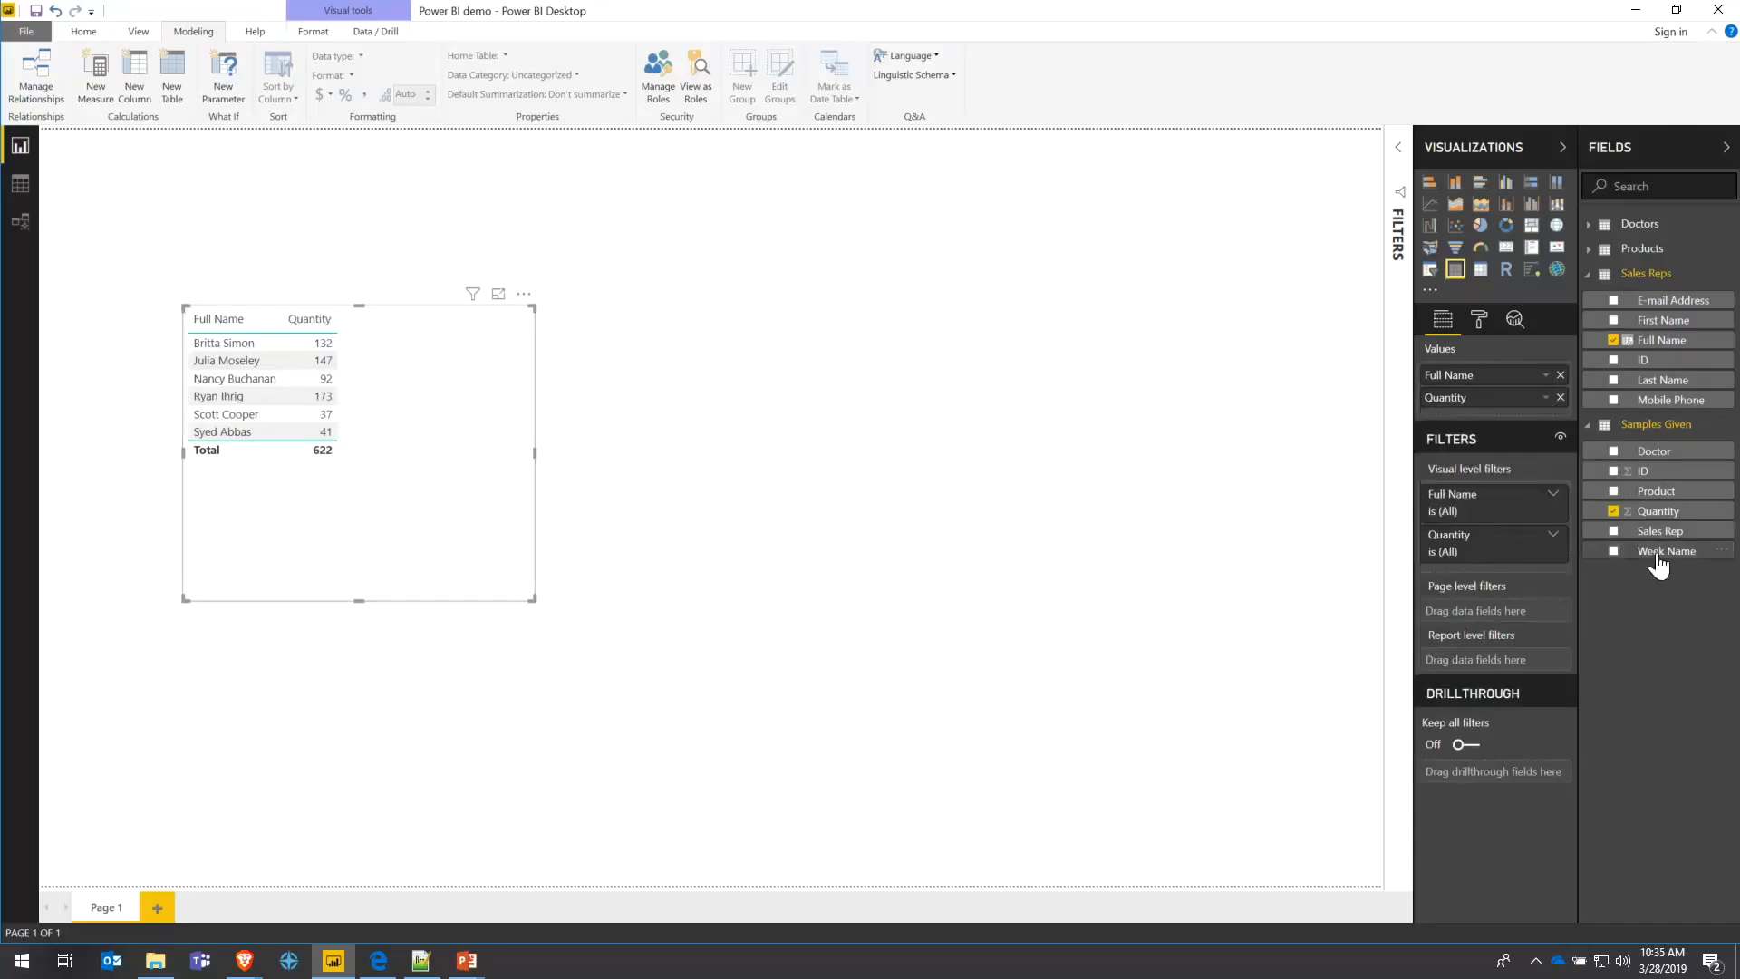
pyautogui.moveTo(1657, 555); pyautogui.dragTo(1486, 384)
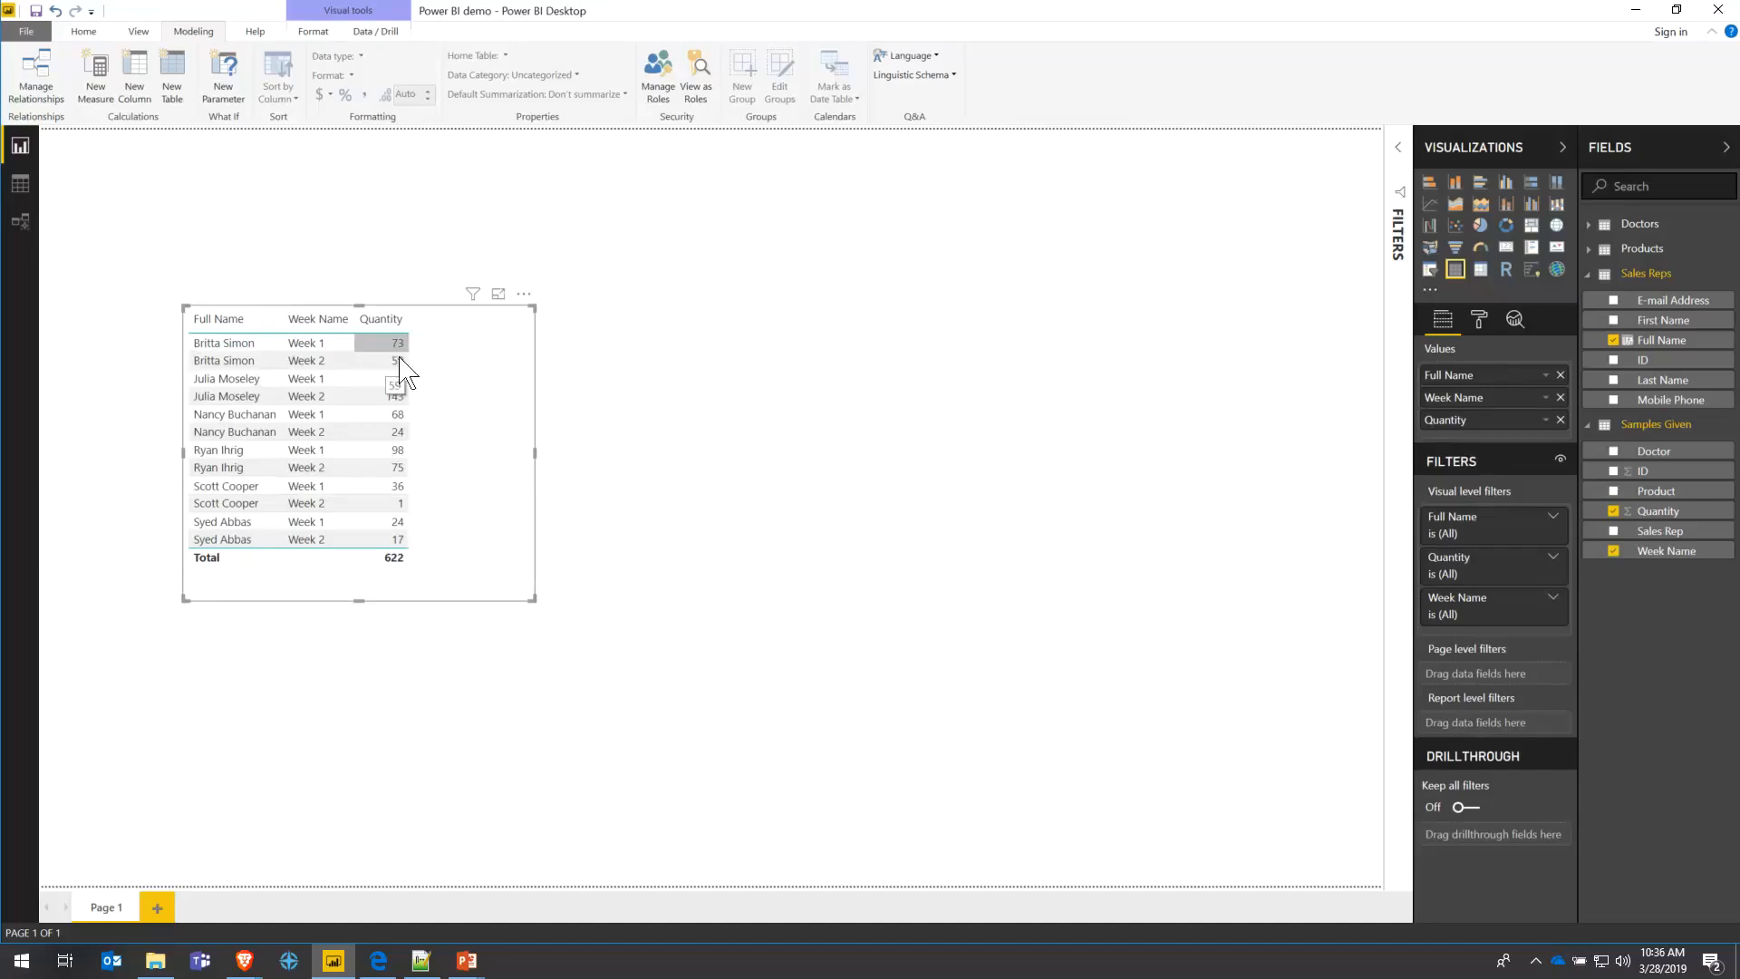
pyautogui.moveTo(530, 603)
pyautogui.mouseDown()
pyautogui.moveTo(629, 598)
pyautogui.moveTo(486, 614)
pyautogui.moveTo(512, 612)
pyautogui.mouseUp()
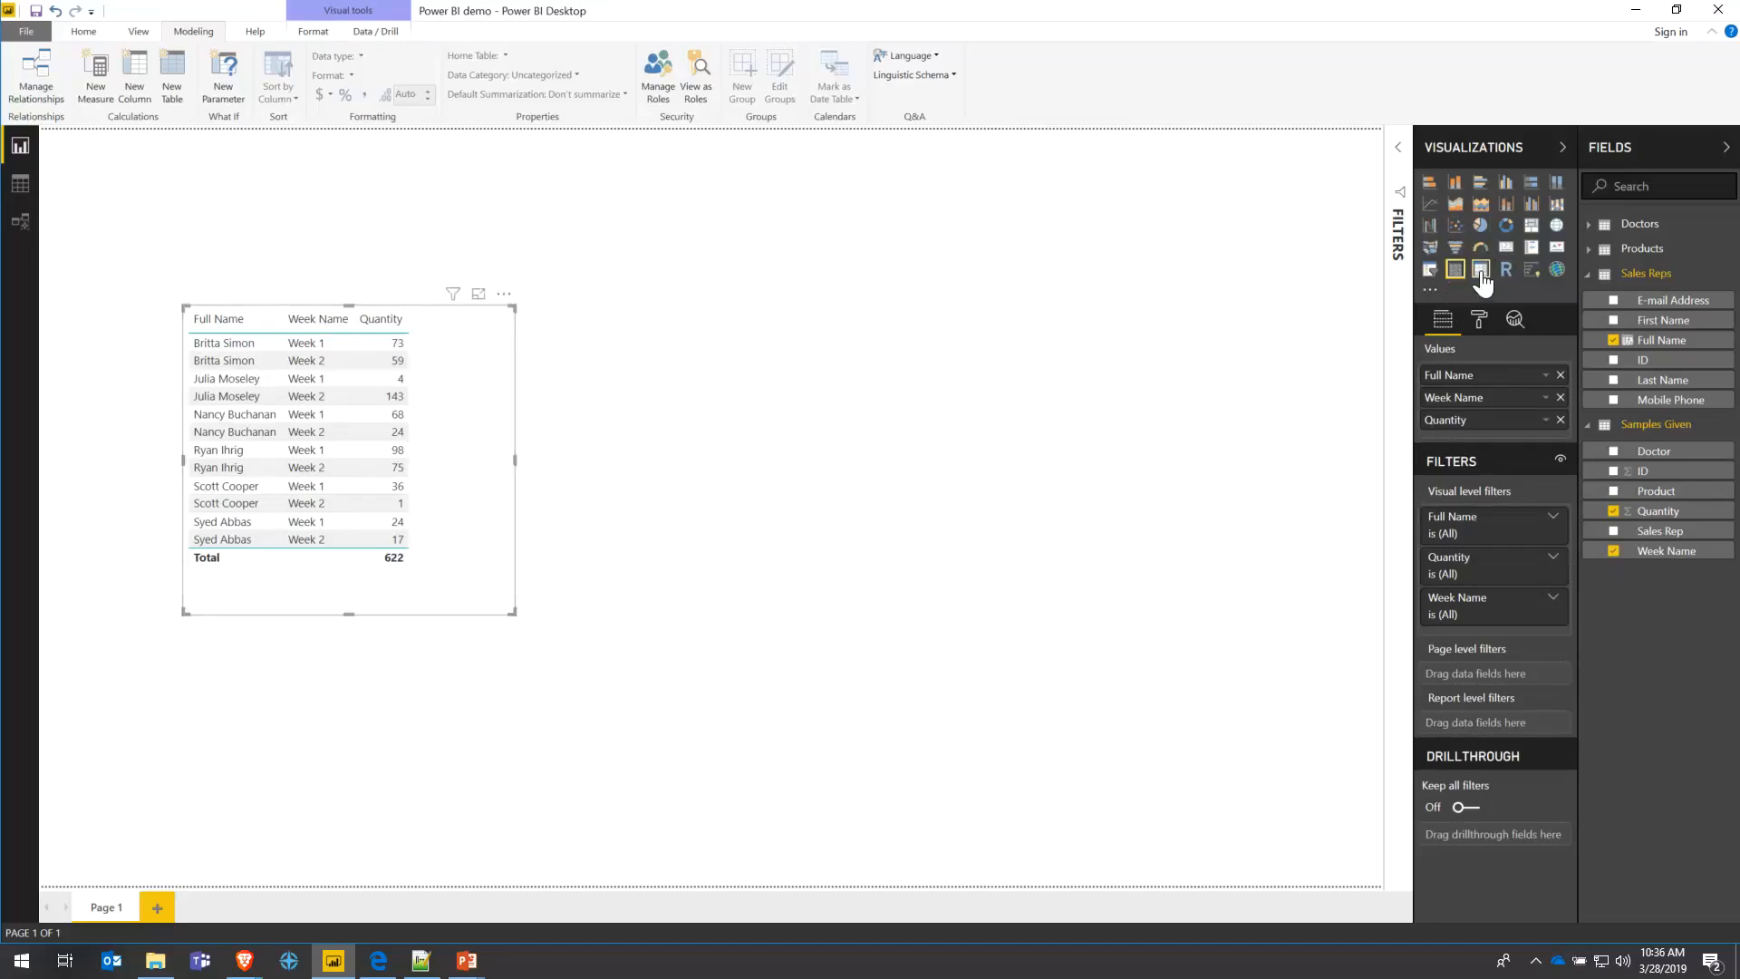
# - Preview as a matrix sorted by Total, then revert to a table and remove Week Name
pyautogui.click(1480, 270)
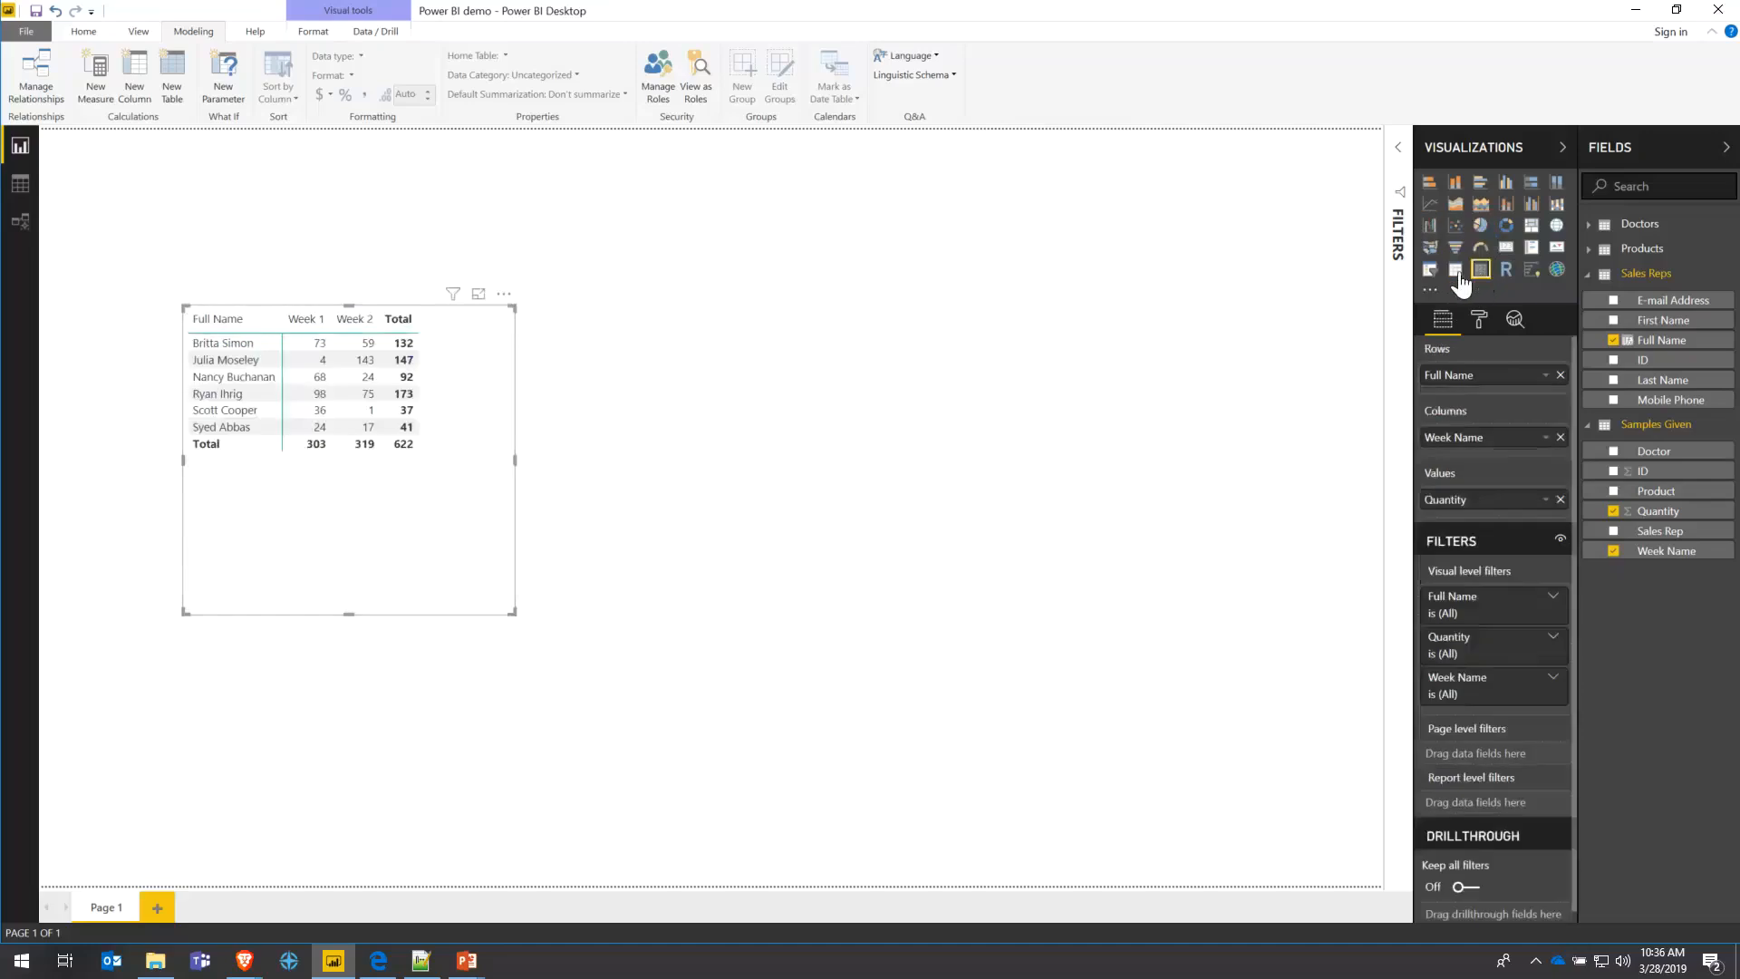
pyautogui.moveTo(513, 613); pyautogui.dragTo(682, 643)
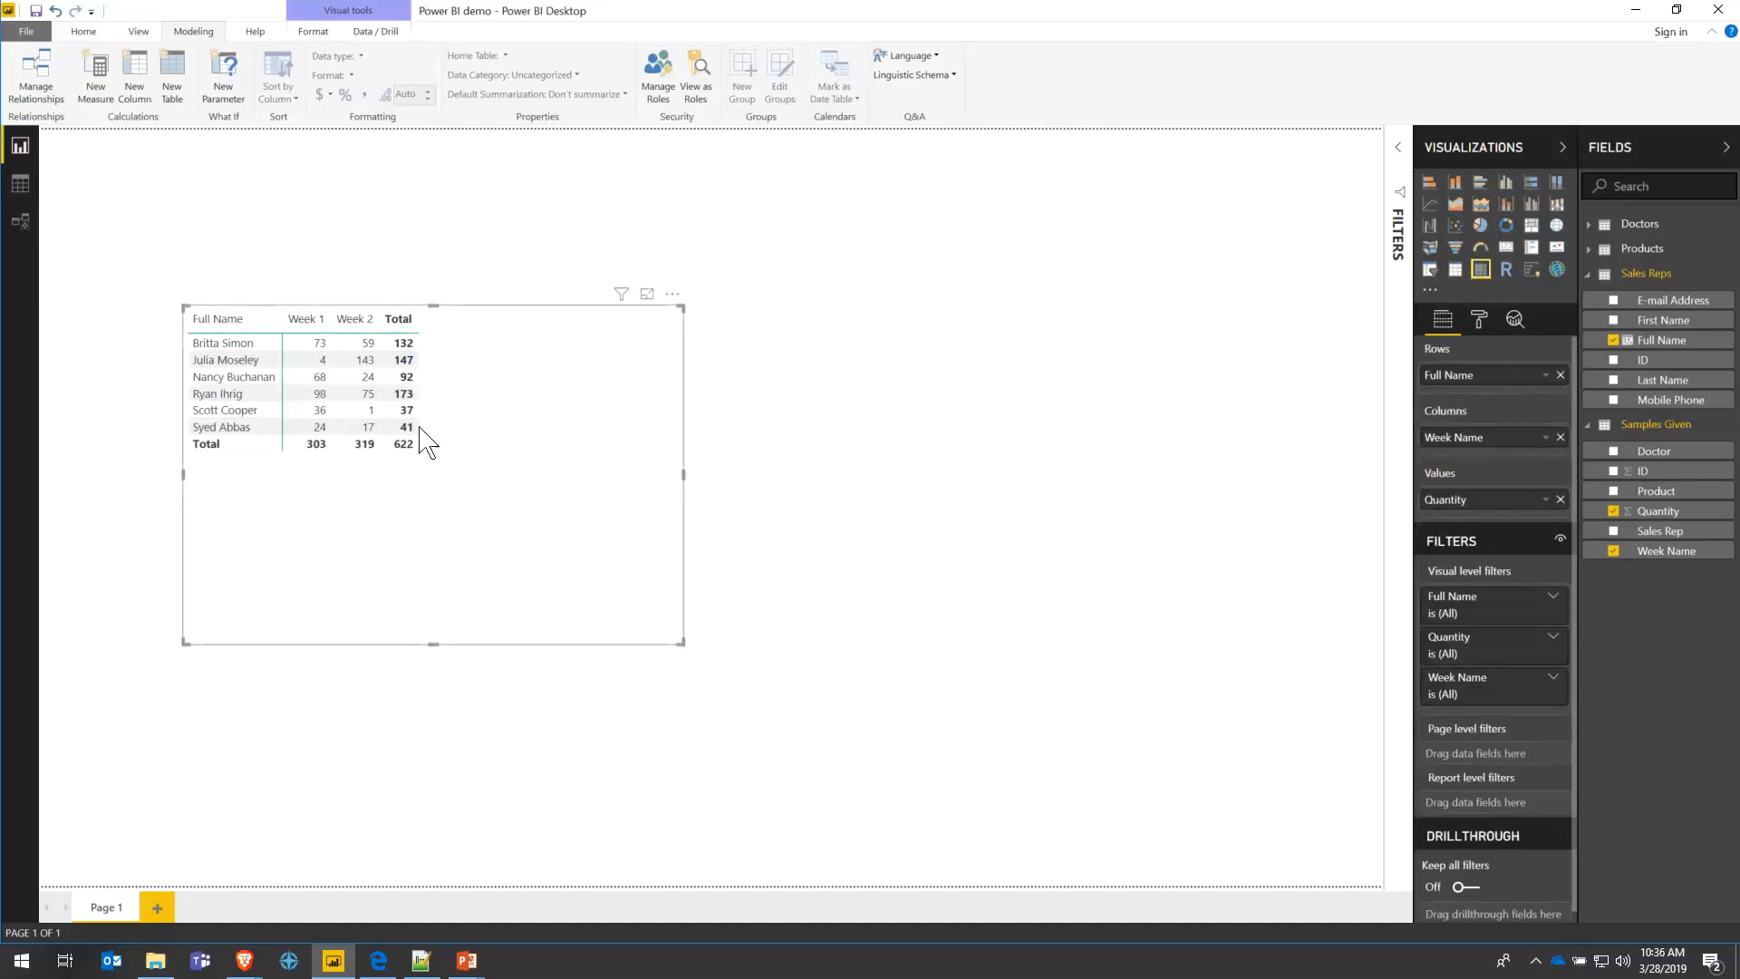
pyautogui.moveTo(329, 319); pyautogui.dragTo(564, 328)
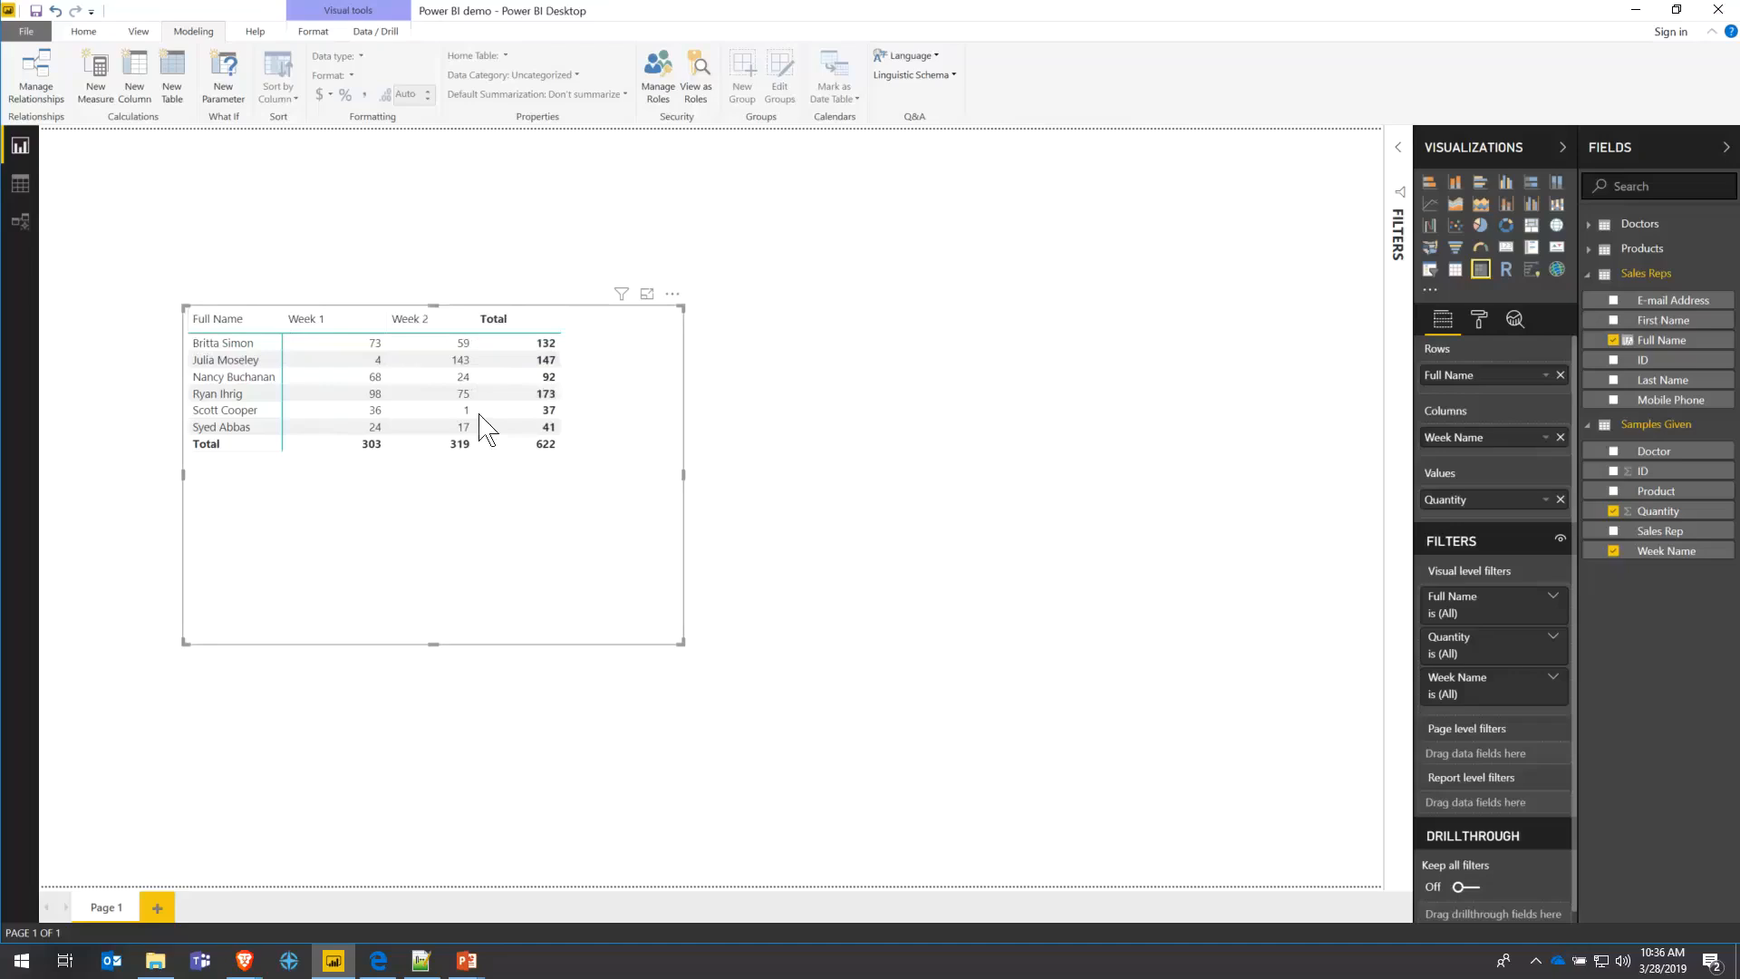
pyautogui.click(525, 326)
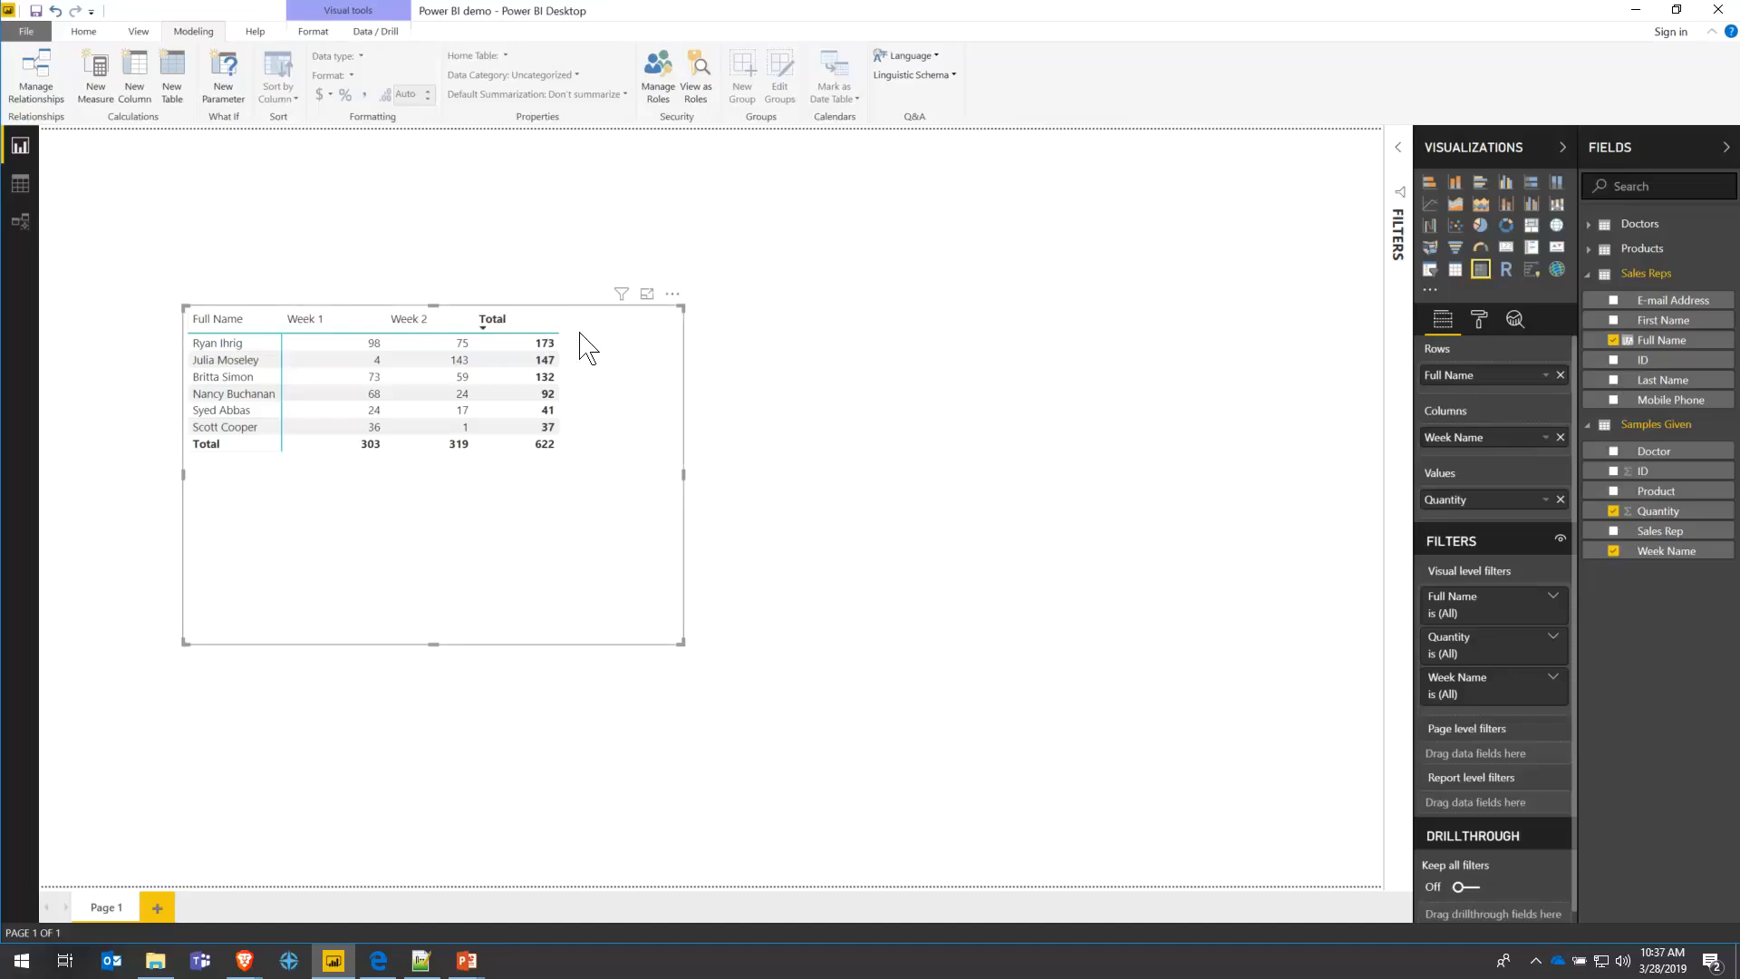
pyautogui.click(1454, 269)
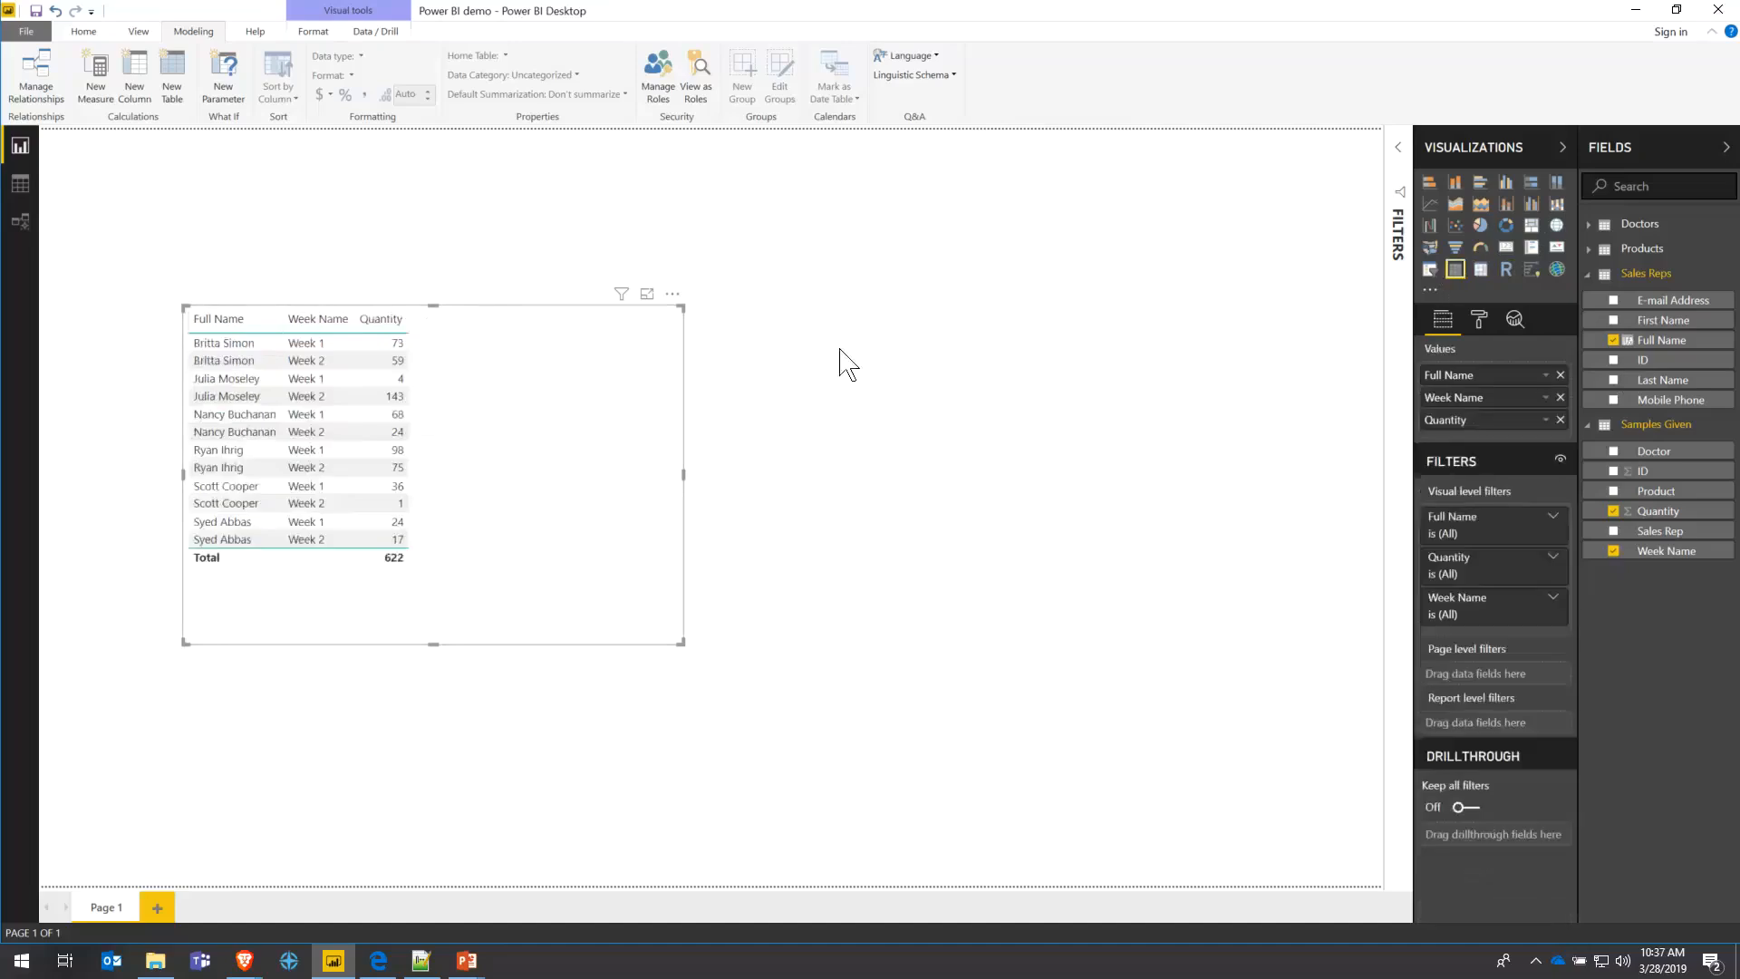
pyautogui.click(1560, 397)
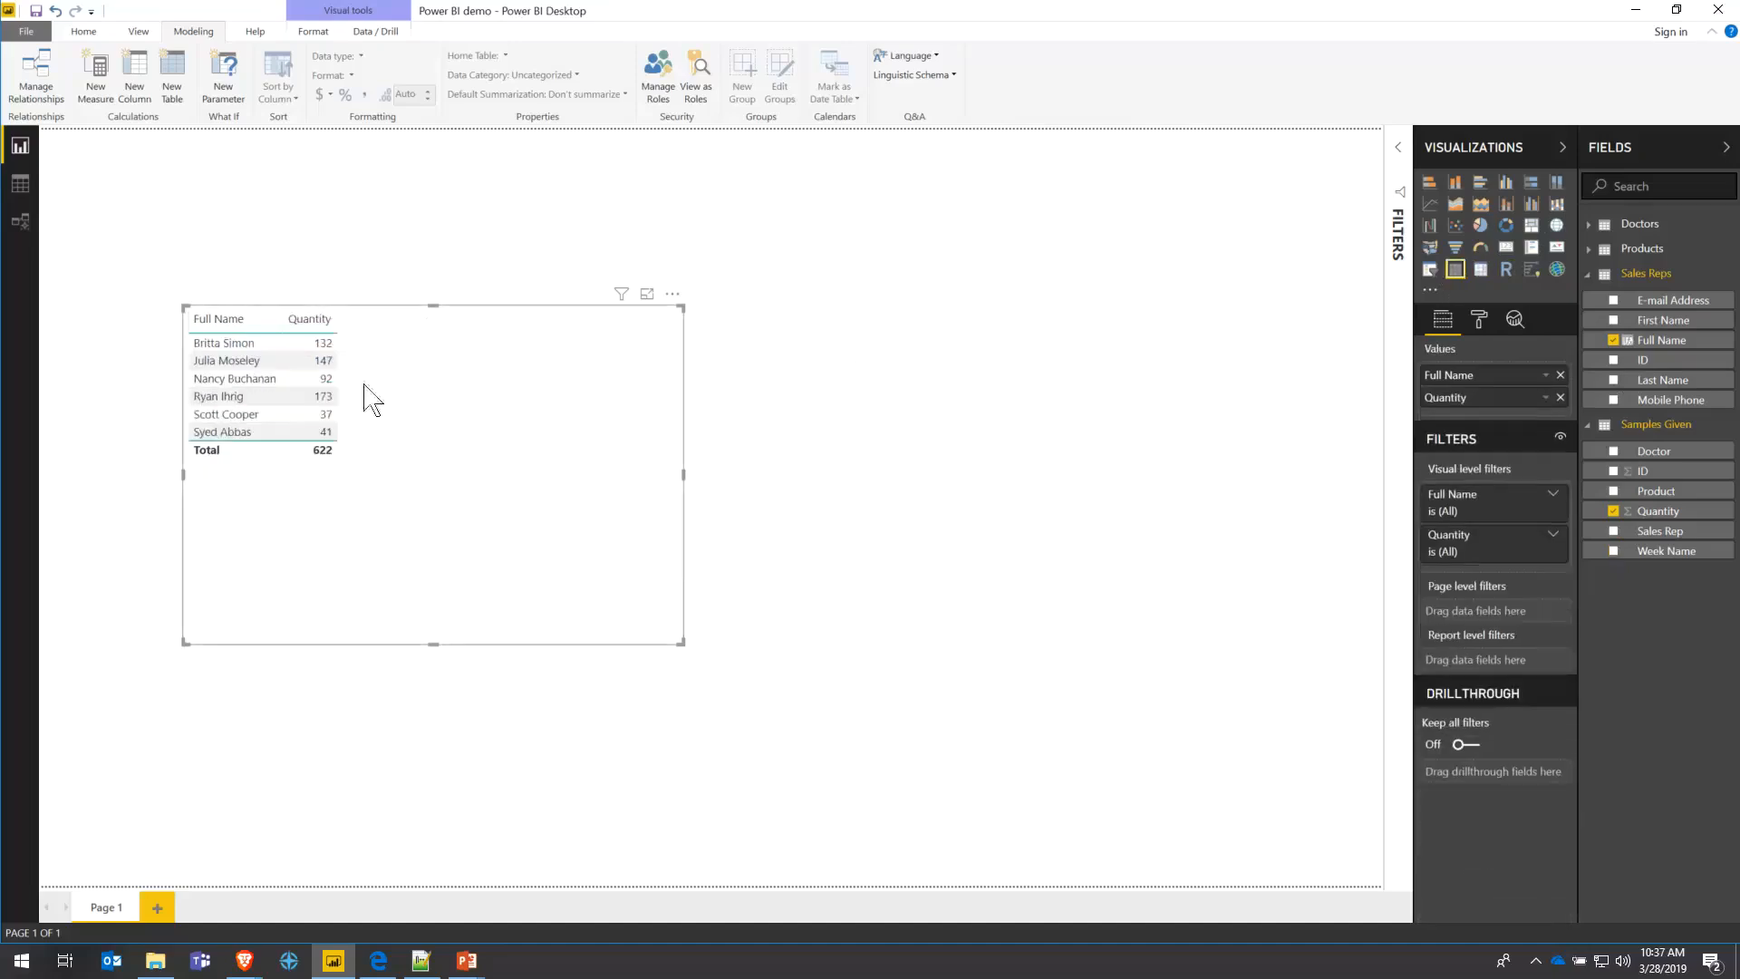
# - Sort reps by Quantity, highest first, and add a second Quantity column shown as percent of grand total
pyautogui.click(309, 319)
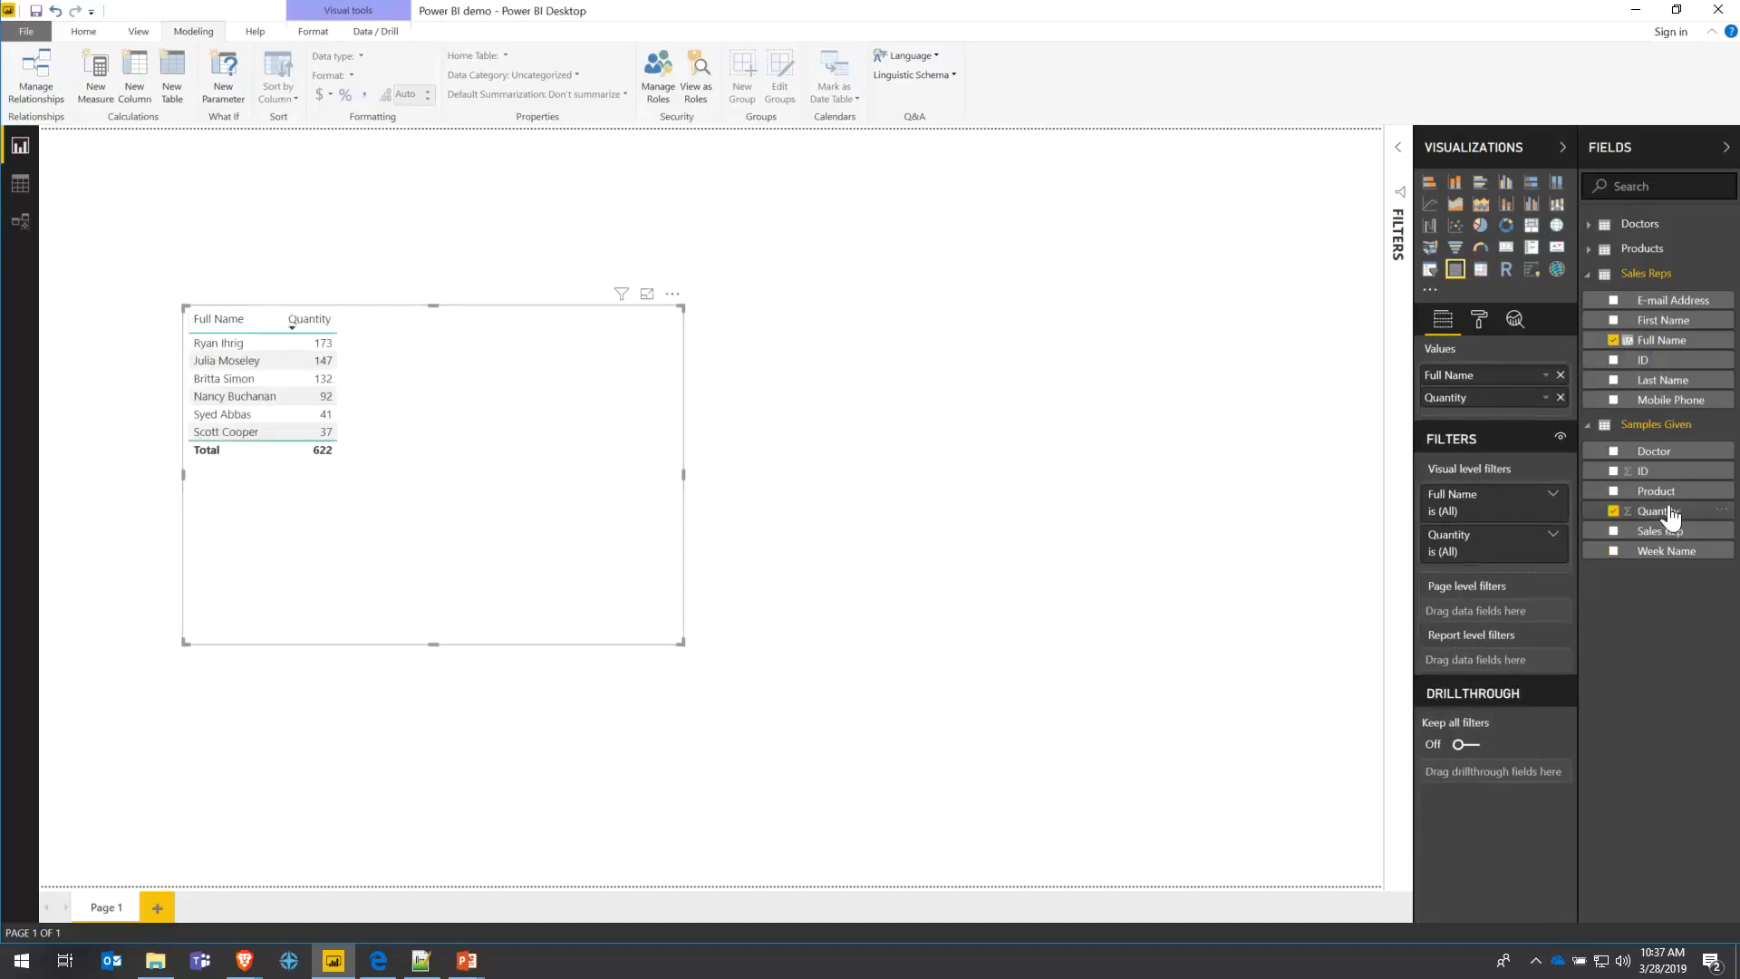
pyautogui.moveTo(1670, 515); pyautogui.dragTo(1508, 419)
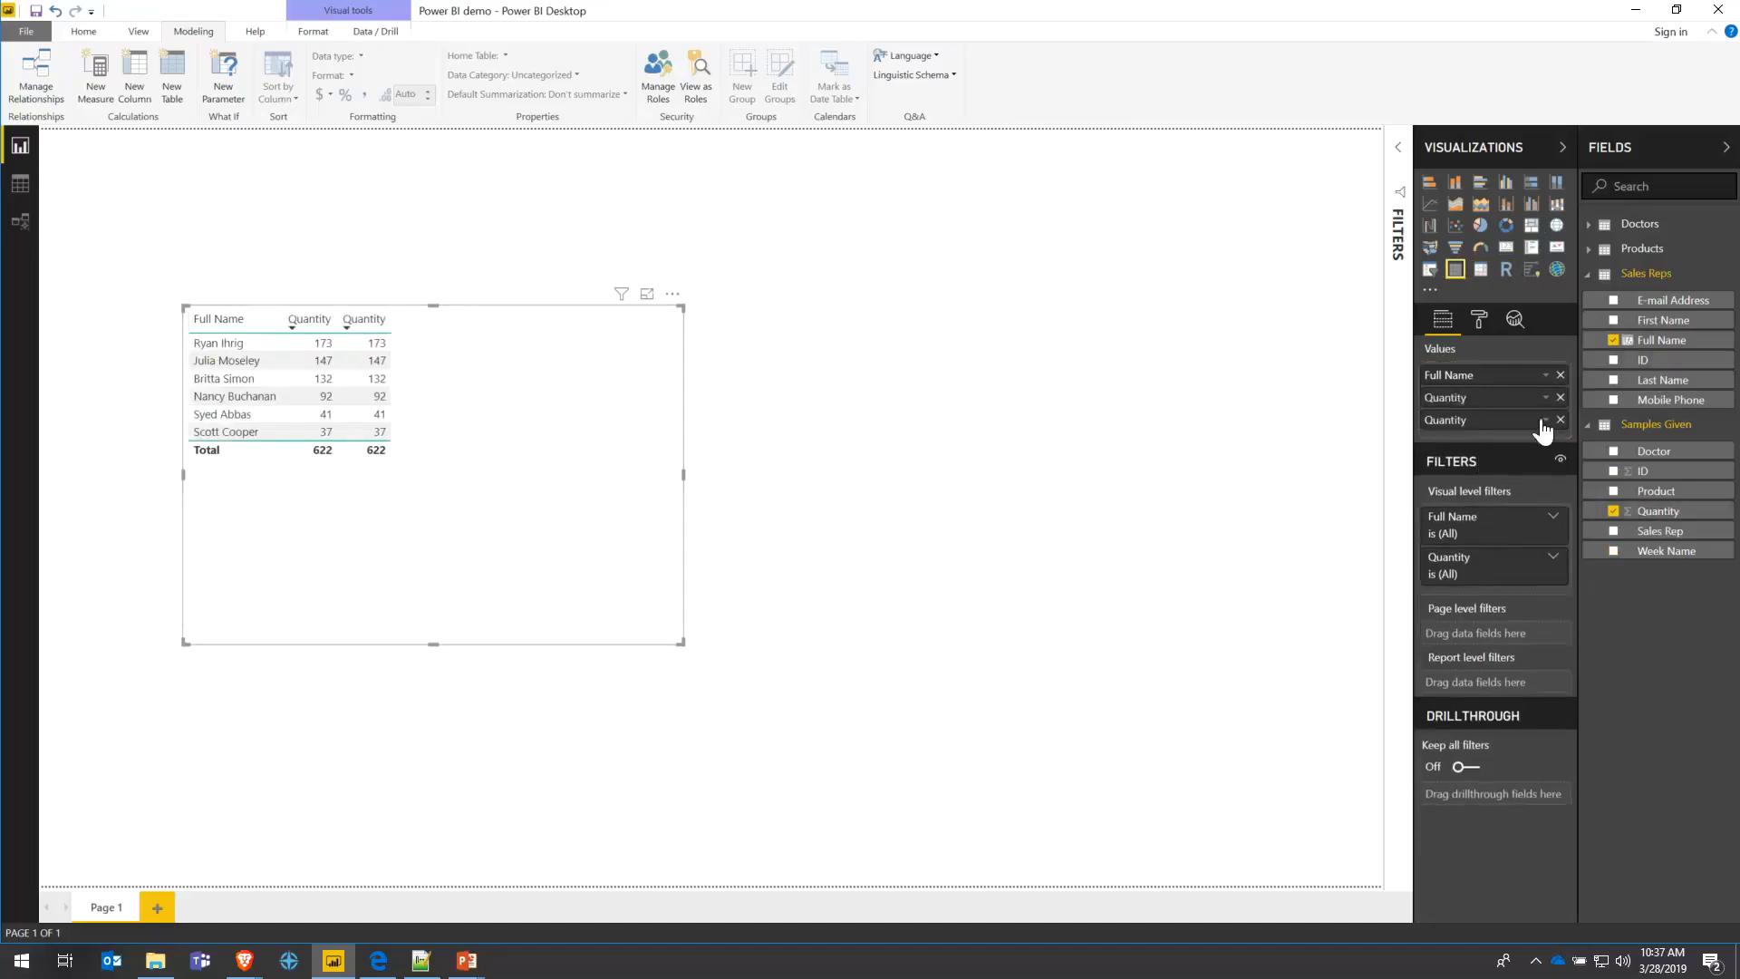
pyautogui.click(1544, 423)
pyautogui.moveTo(1448, 773)
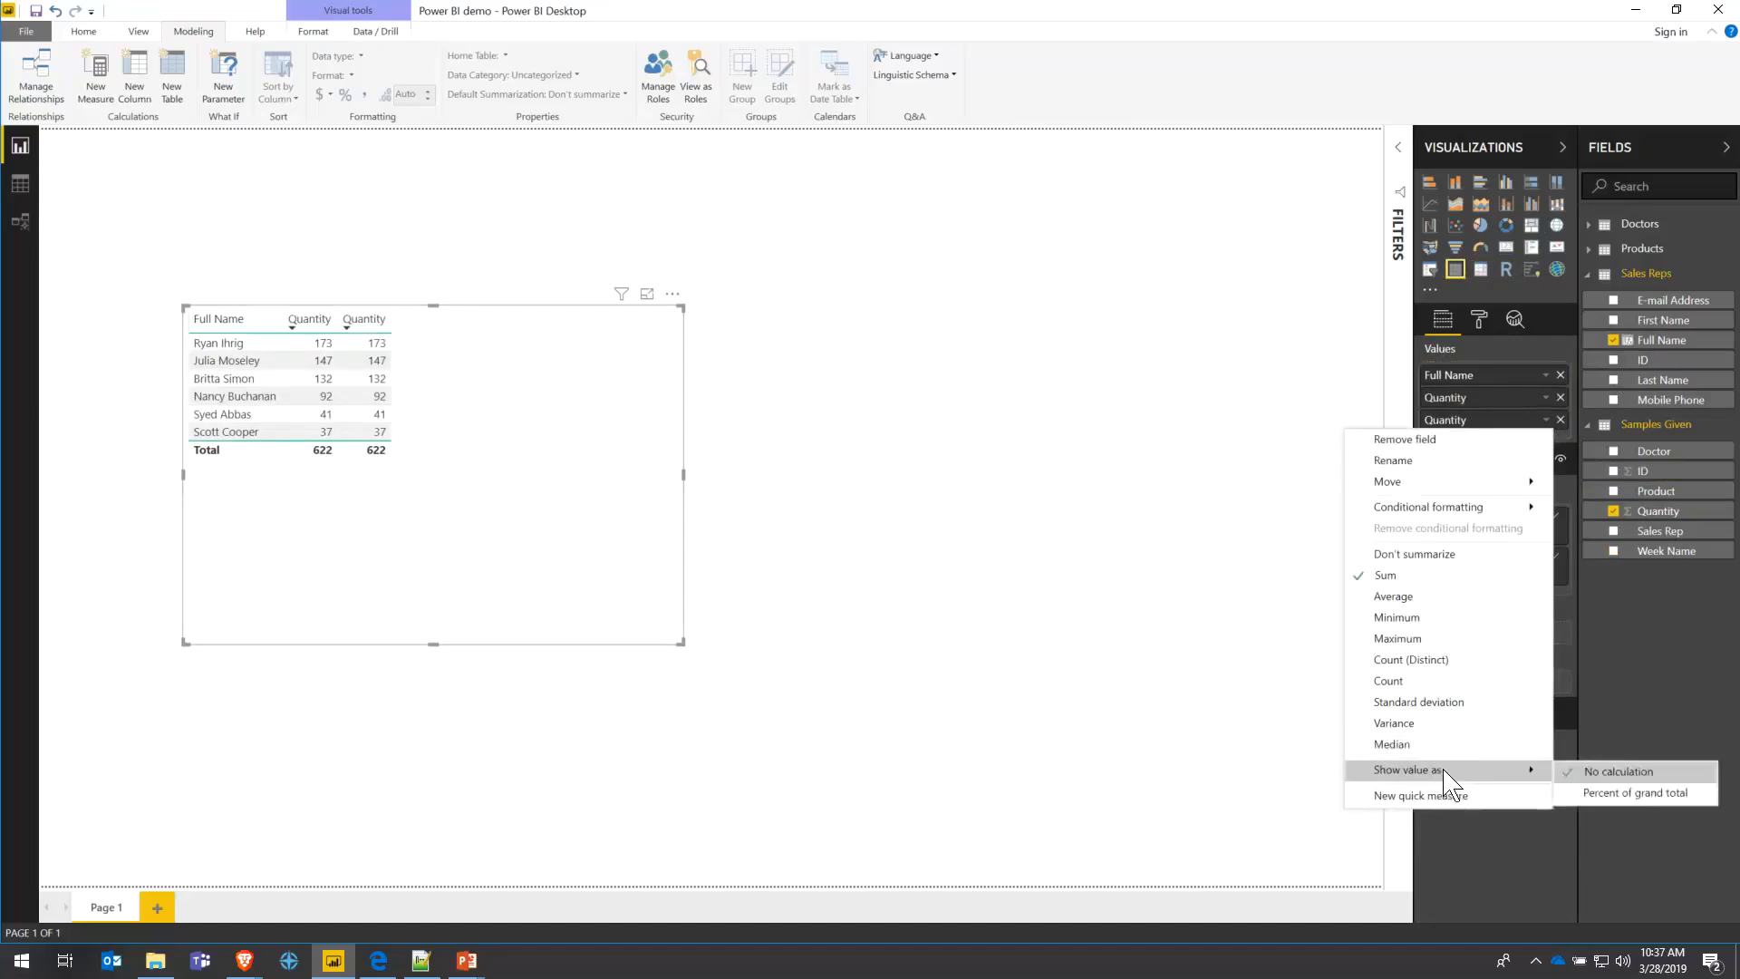
pyautogui.click(1602, 792)
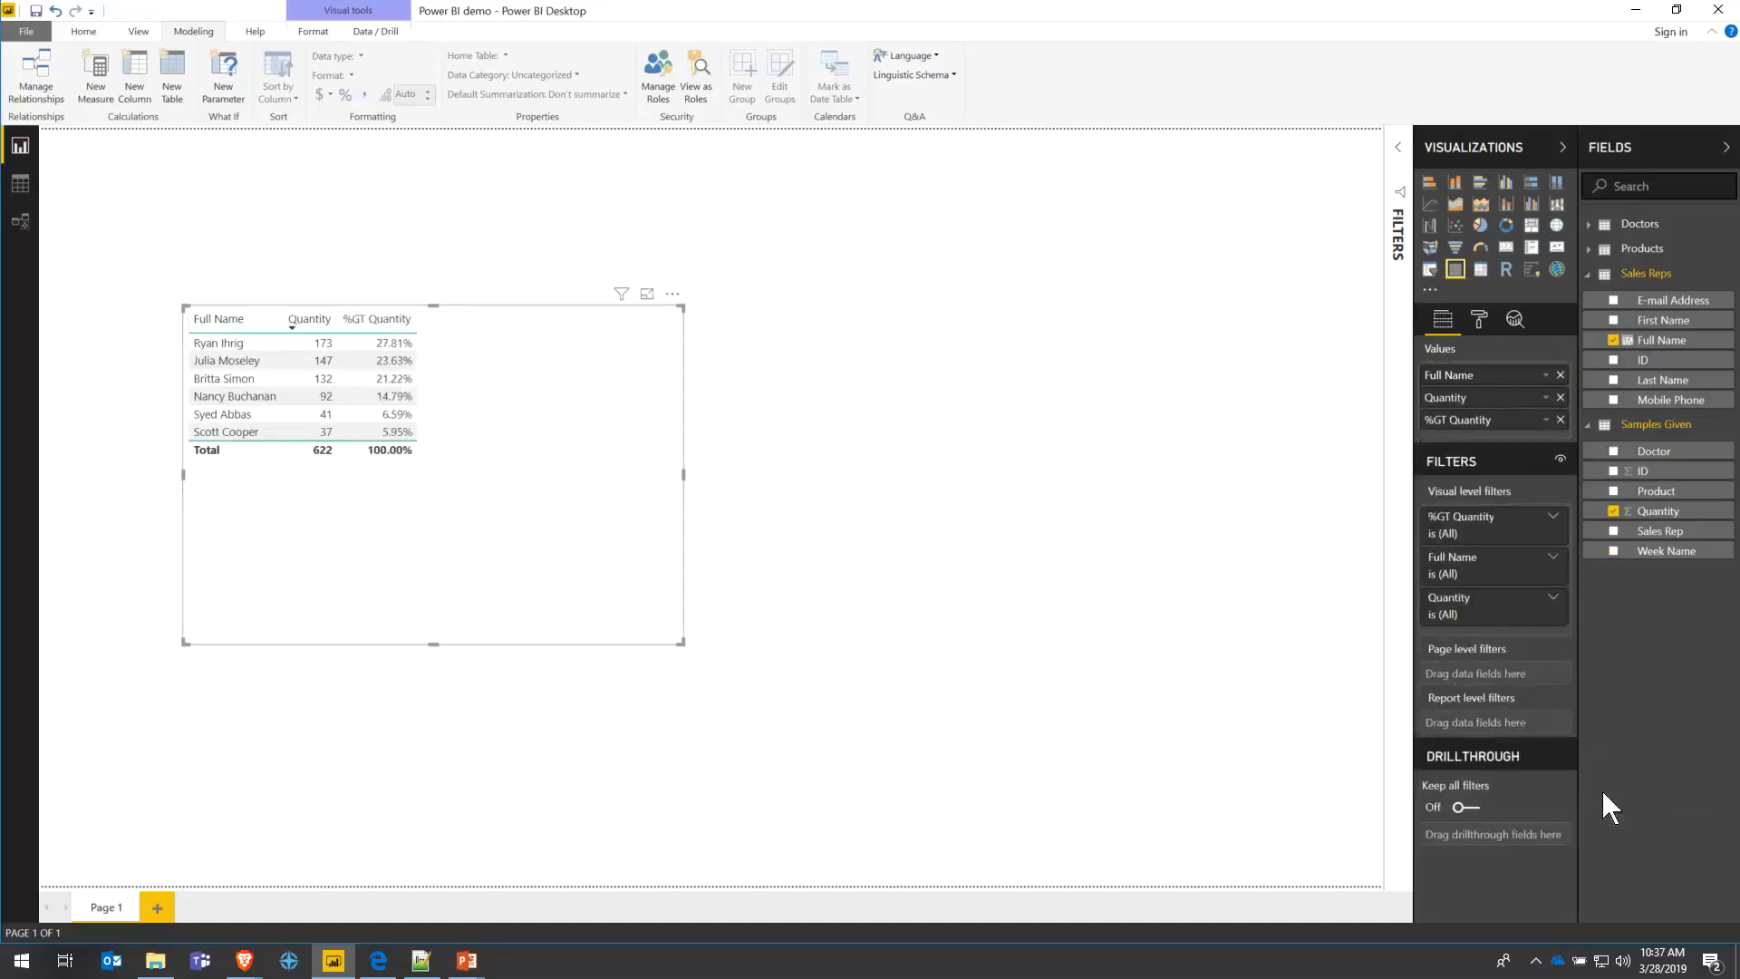
pyautogui.click(1546, 422)
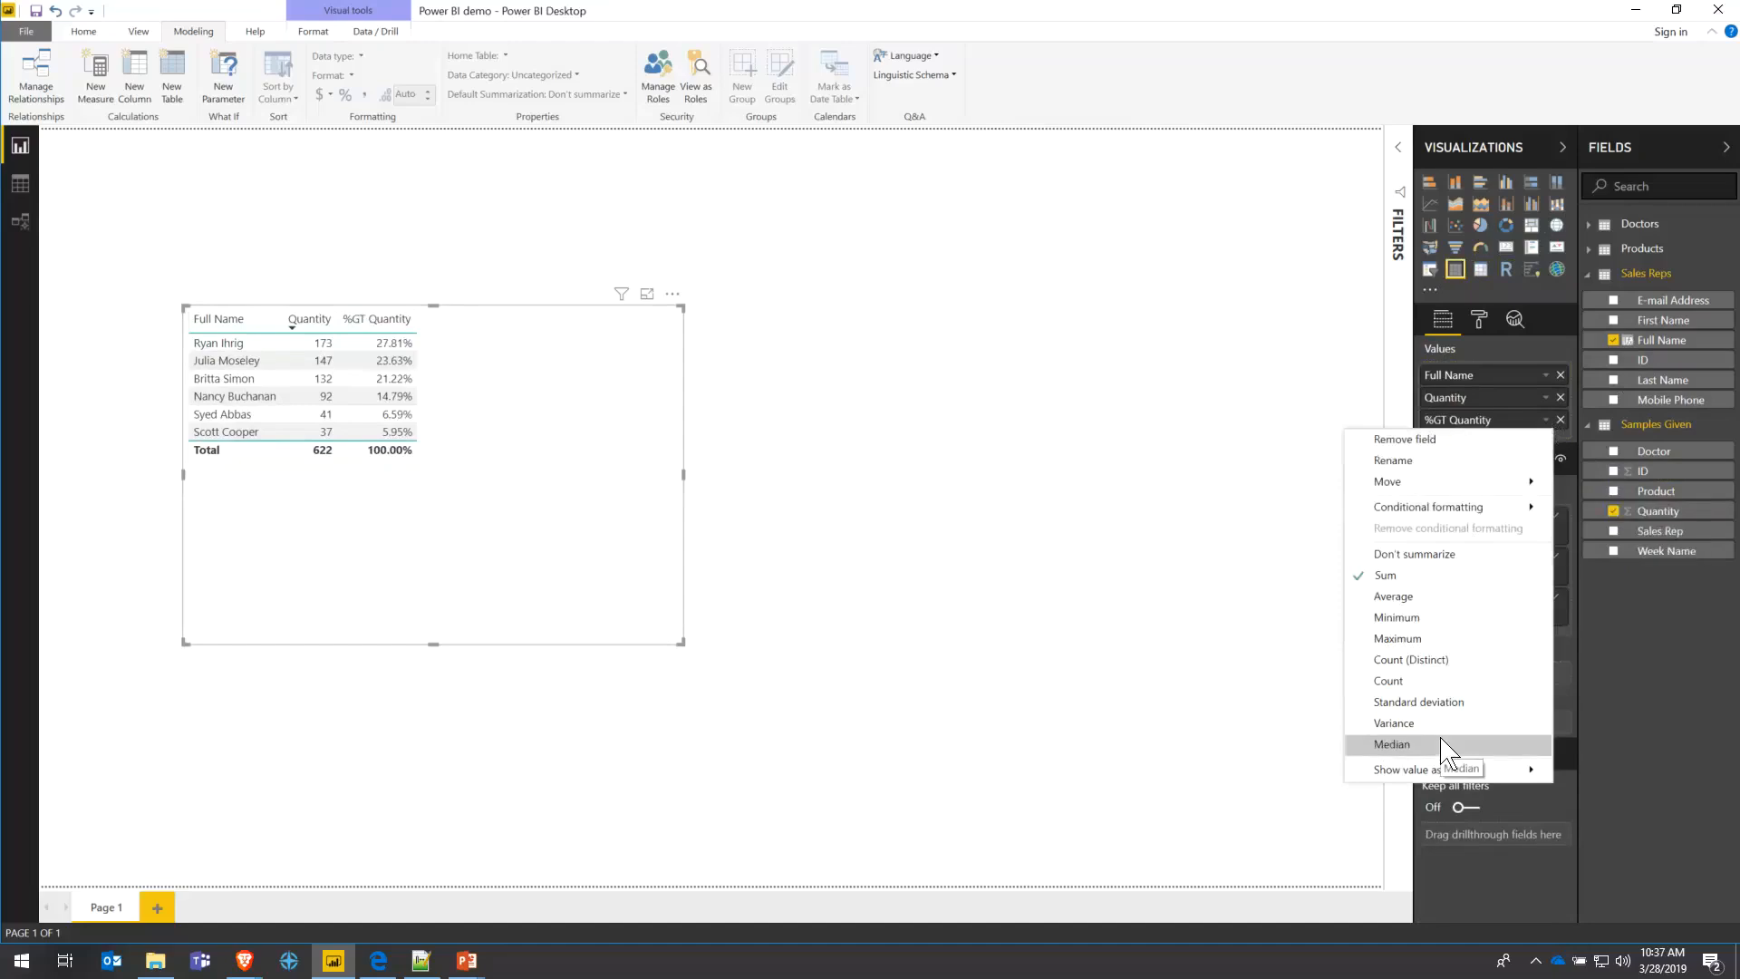
pyautogui.moveTo(1446, 770)
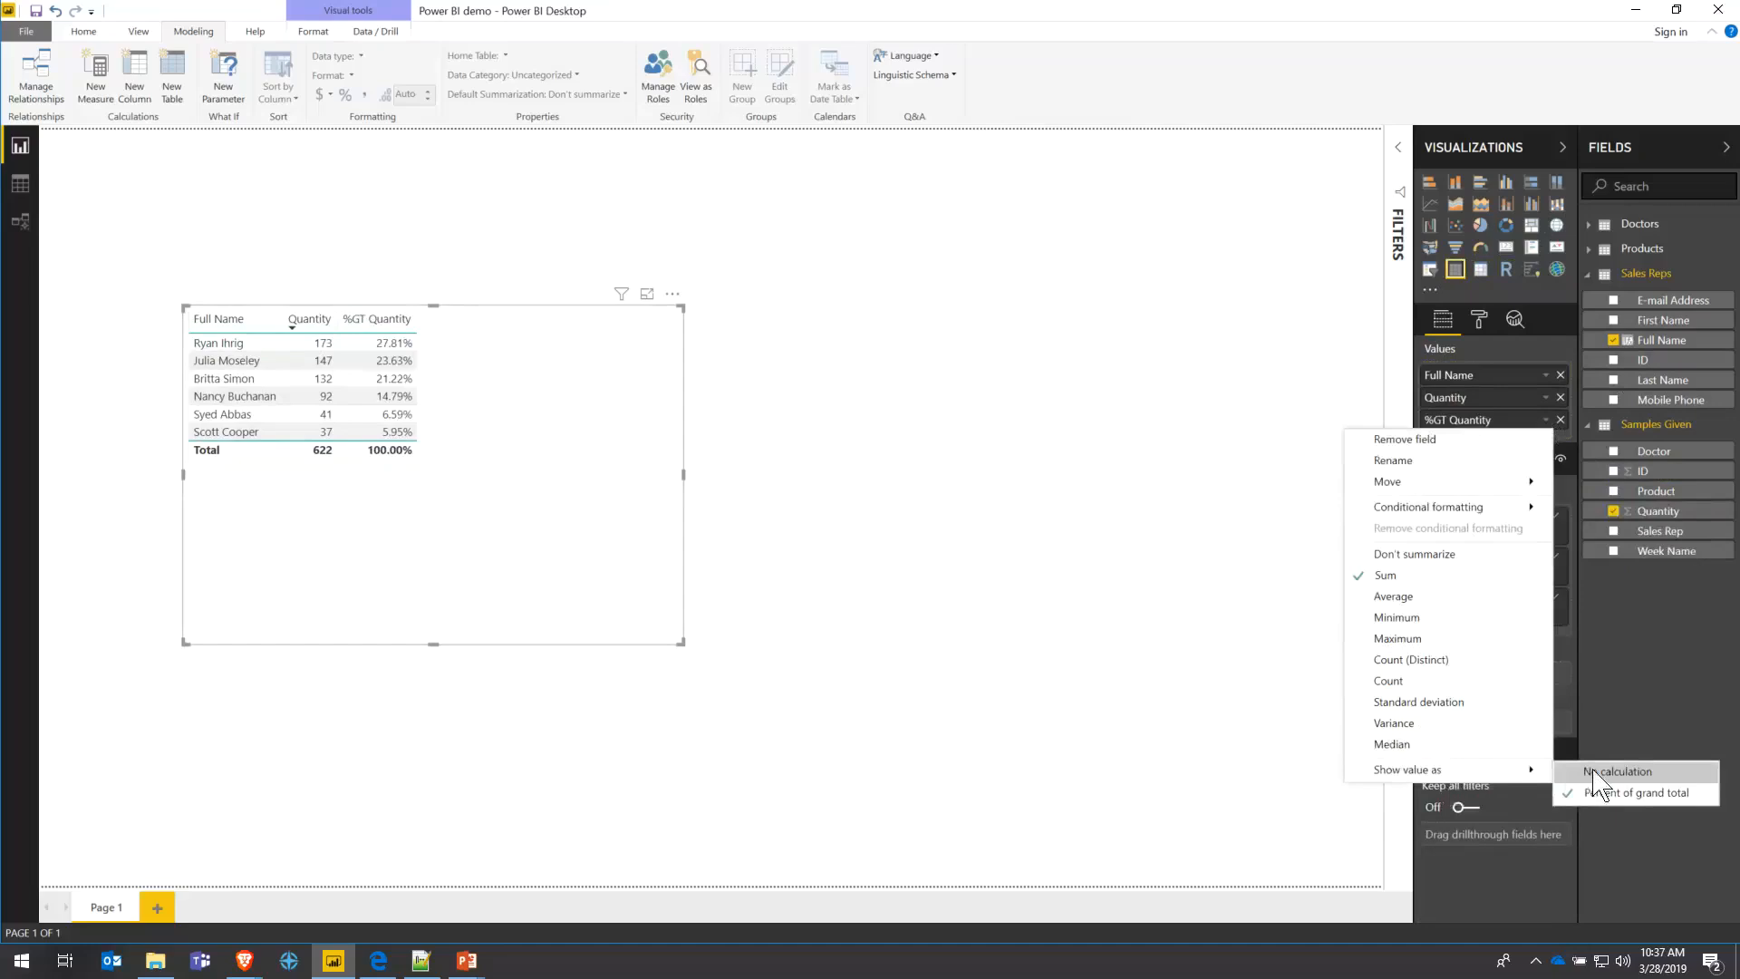
pyautogui.click(1601, 794)
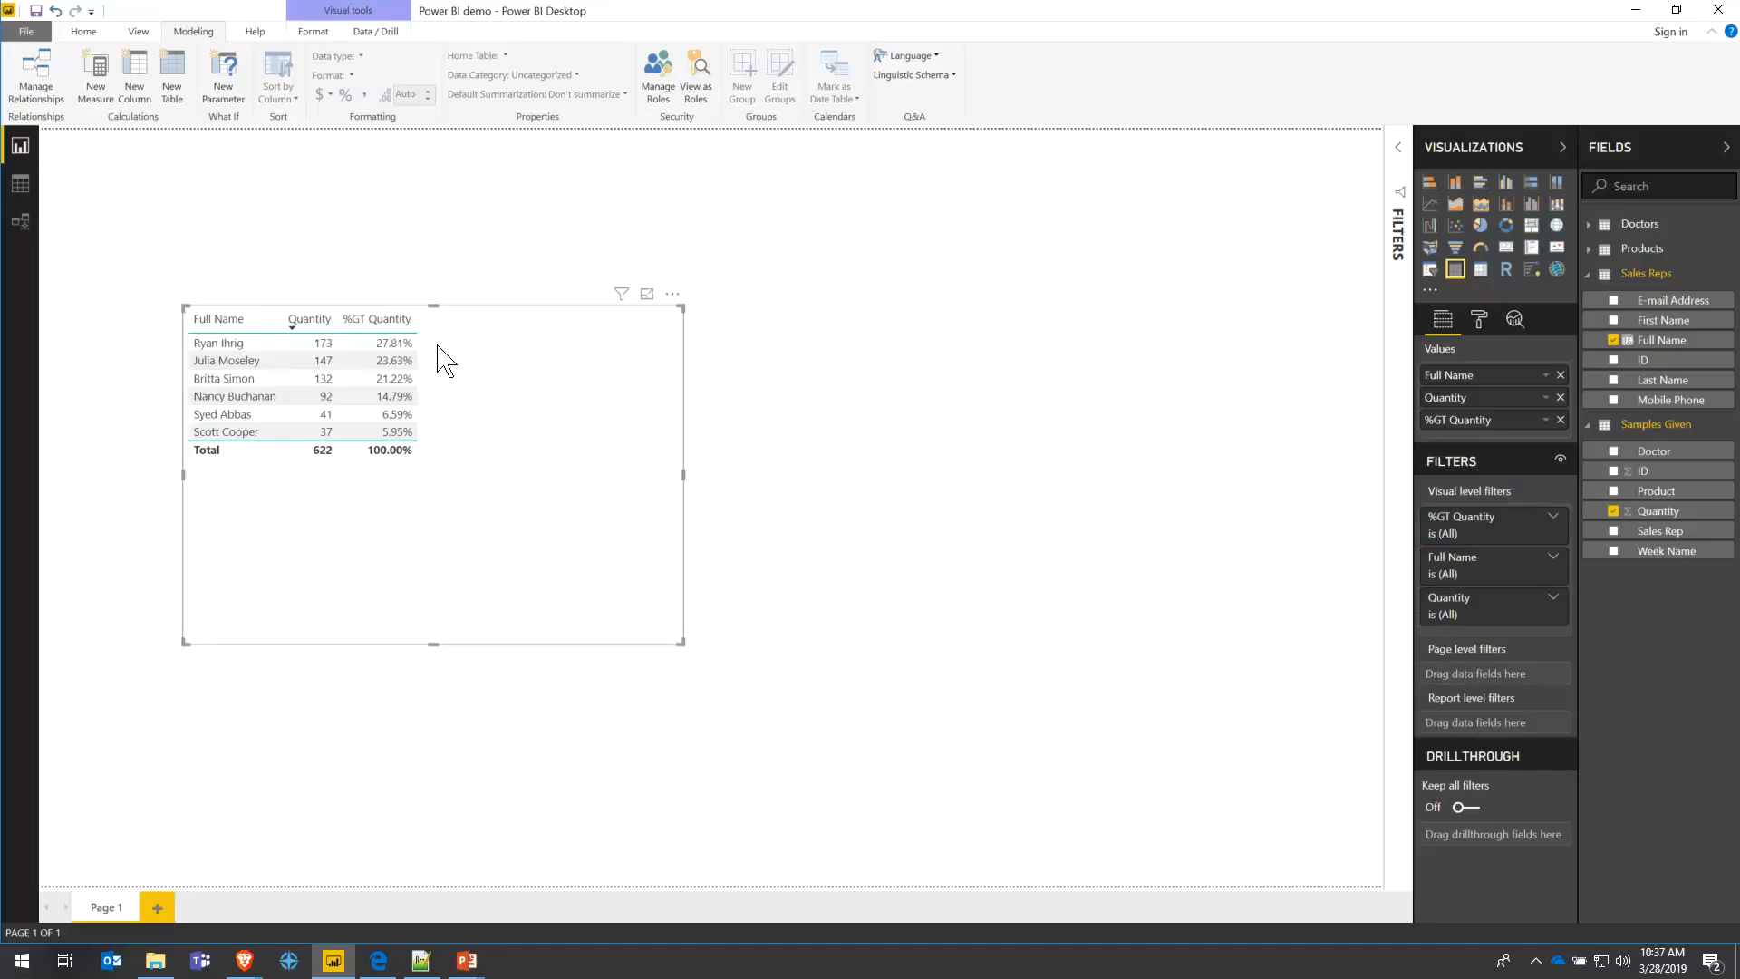
# - Shrink the rep table to fit its contents and move it toward the top-left
pyautogui.click(684, 658)
pyautogui.click(680, 626)
pyautogui.moveTo(678, 642); pyautogui.dragTo(451, 476)
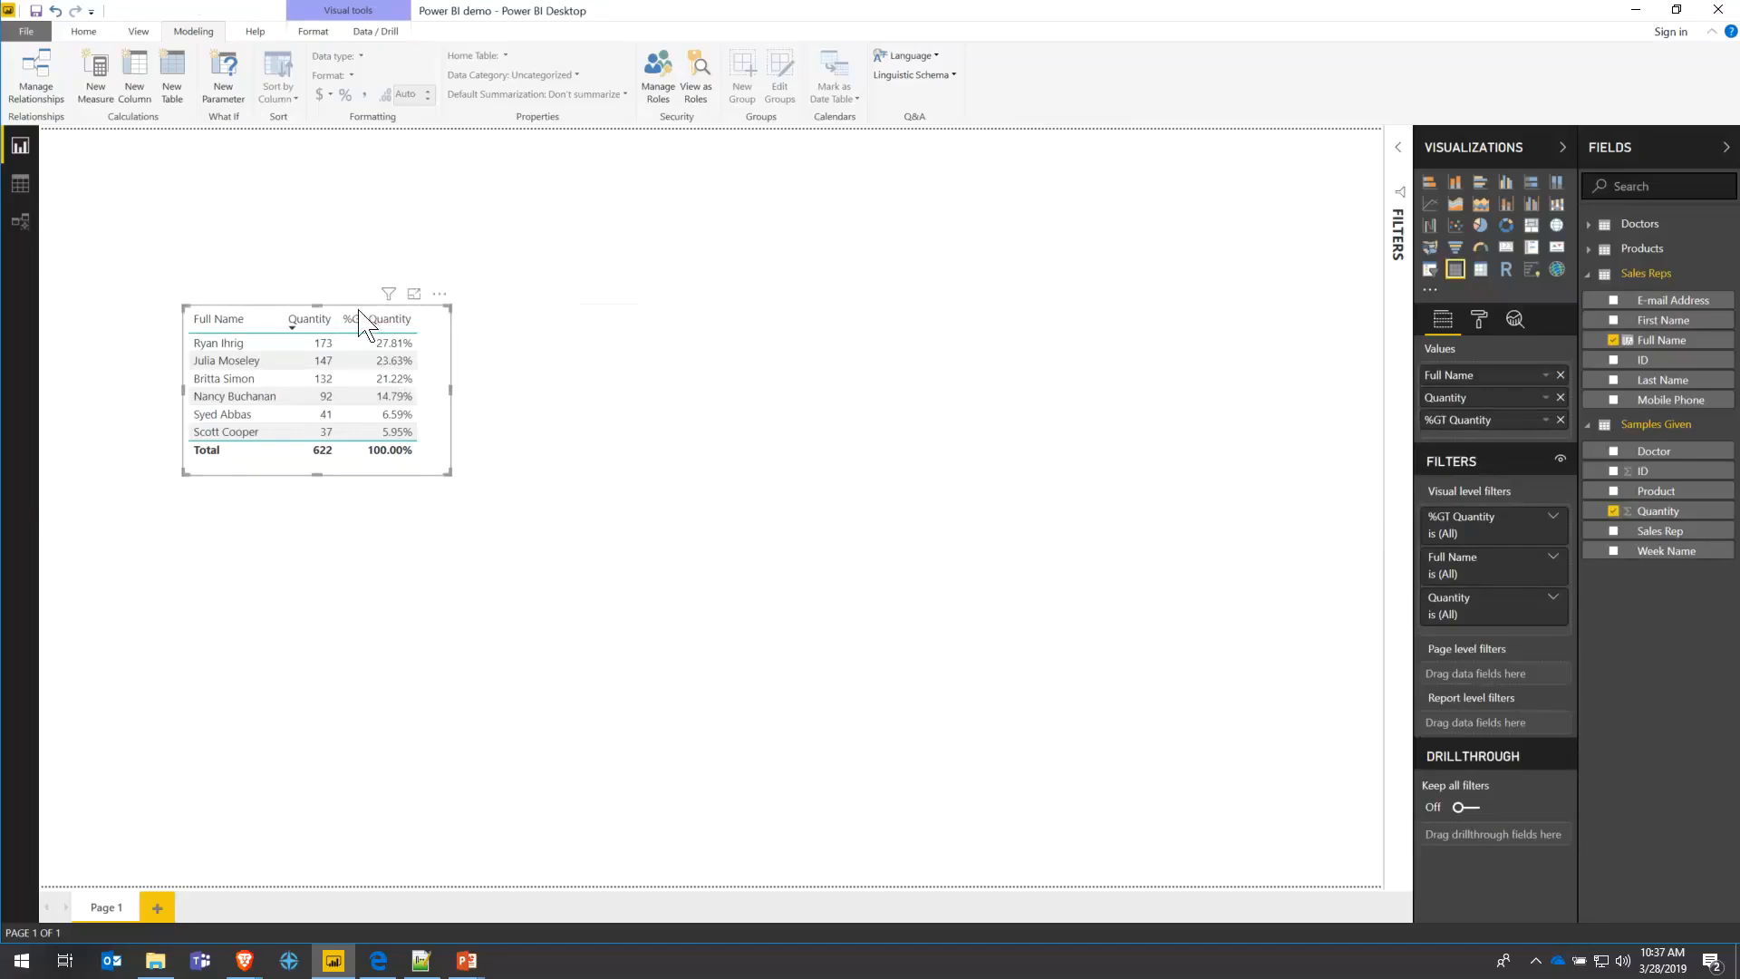
pyautogui.moveTo(359, 313); pyautogui.dragTo(277, 303)
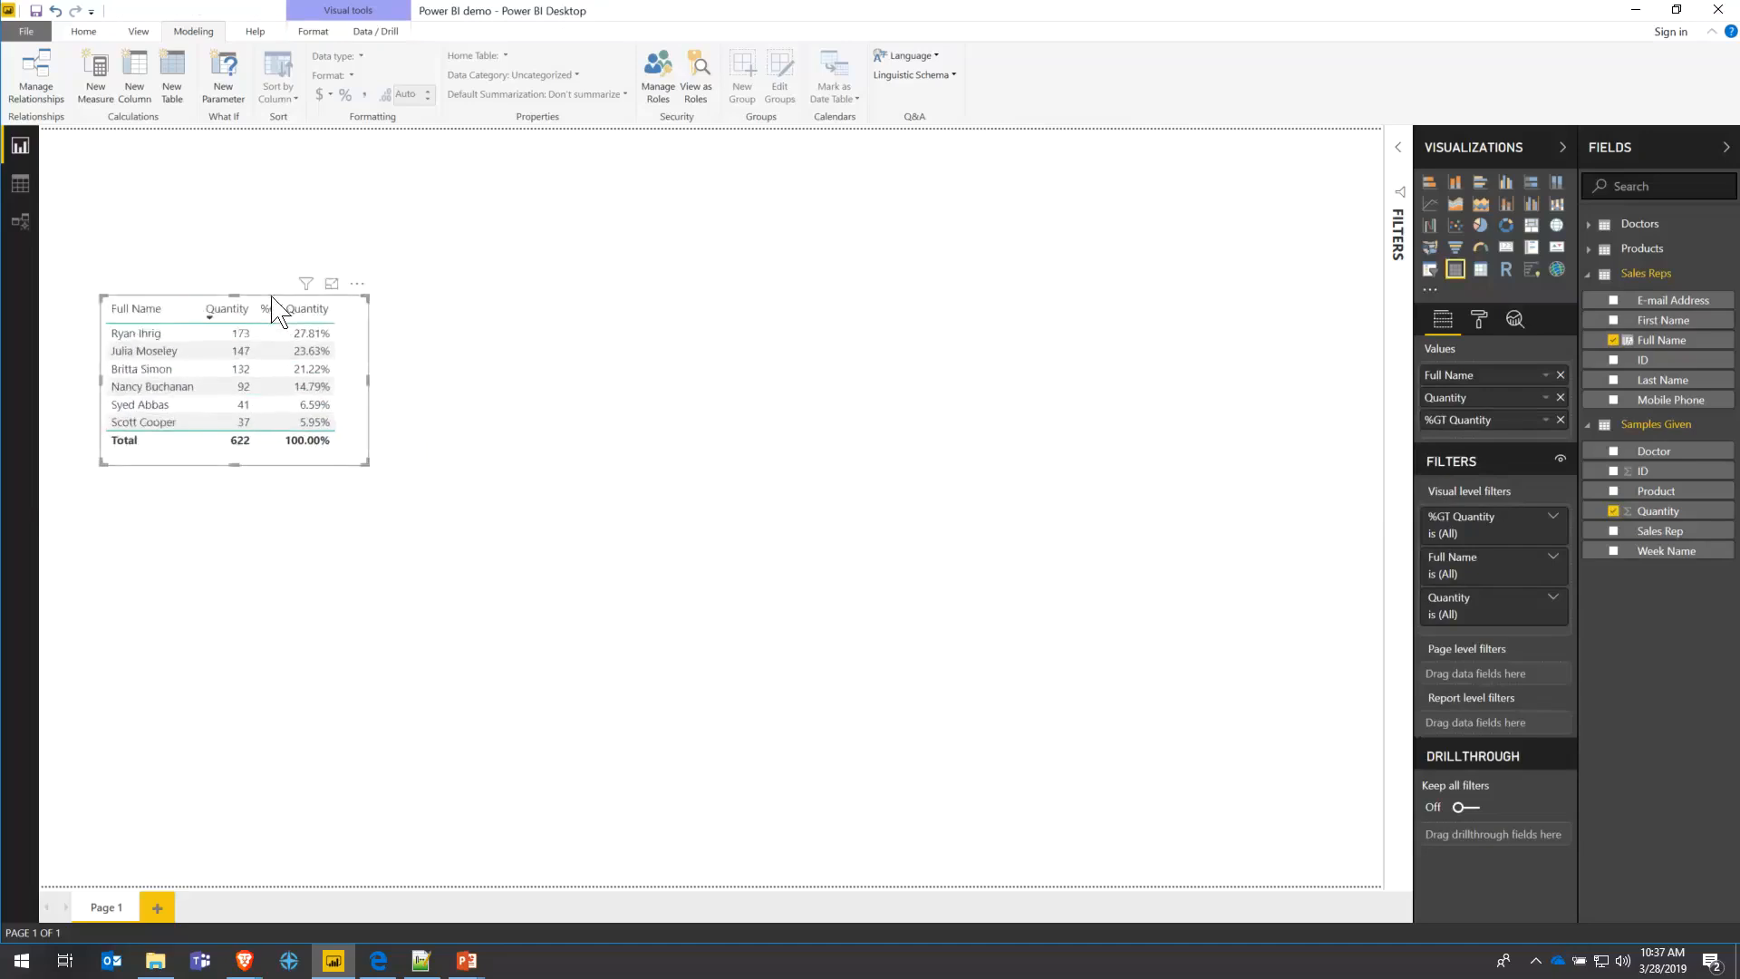
# - Add a line chart to the page, then delete it
pyautogui.click(1169, 317)
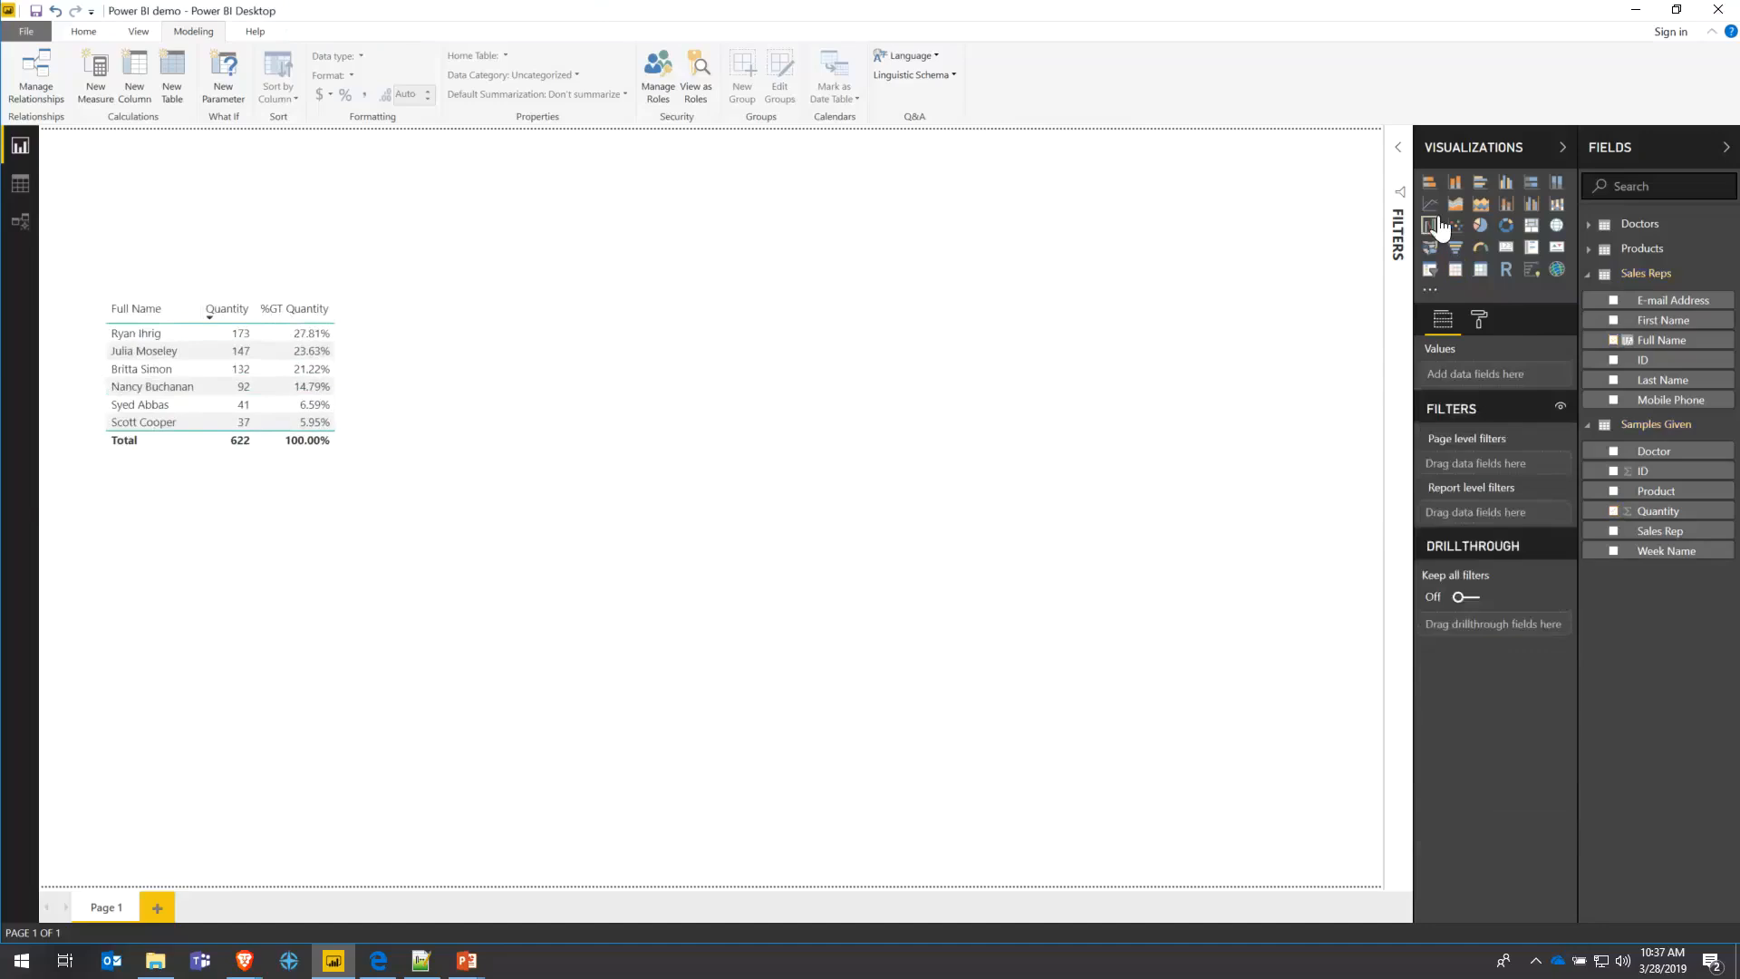
pyautogui.click(1430, 204)
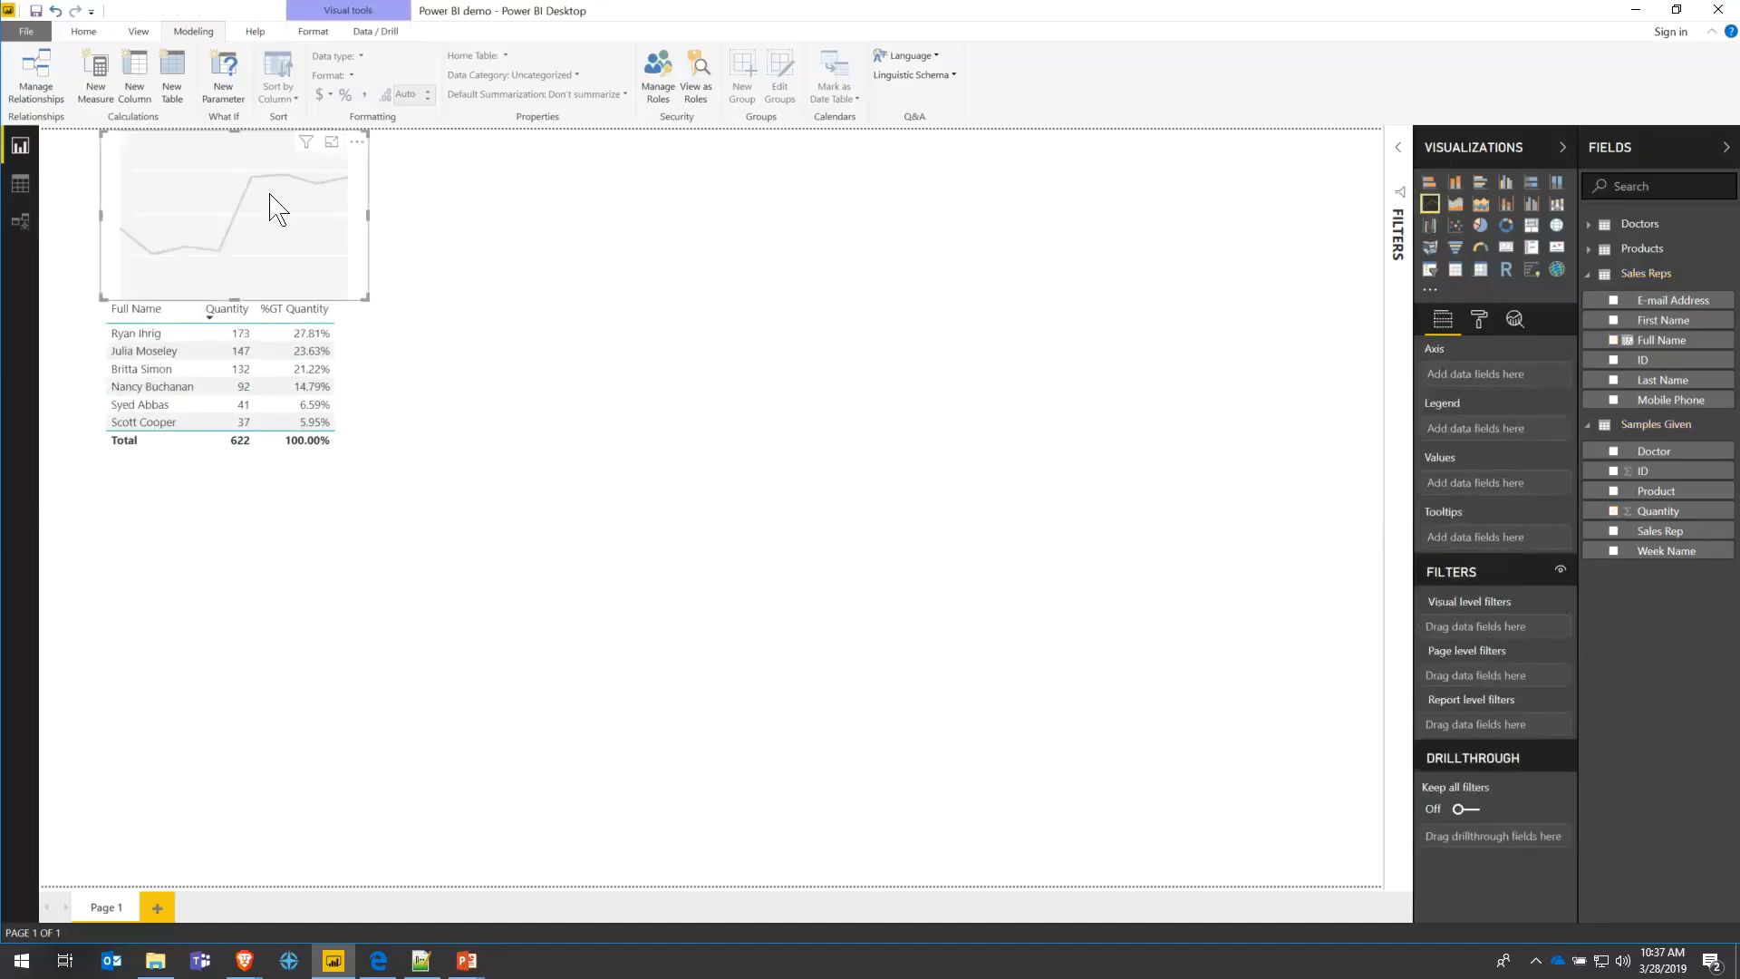
pyautogui.moveTo(272, 143); pyautogui.dragTo(689, 546)
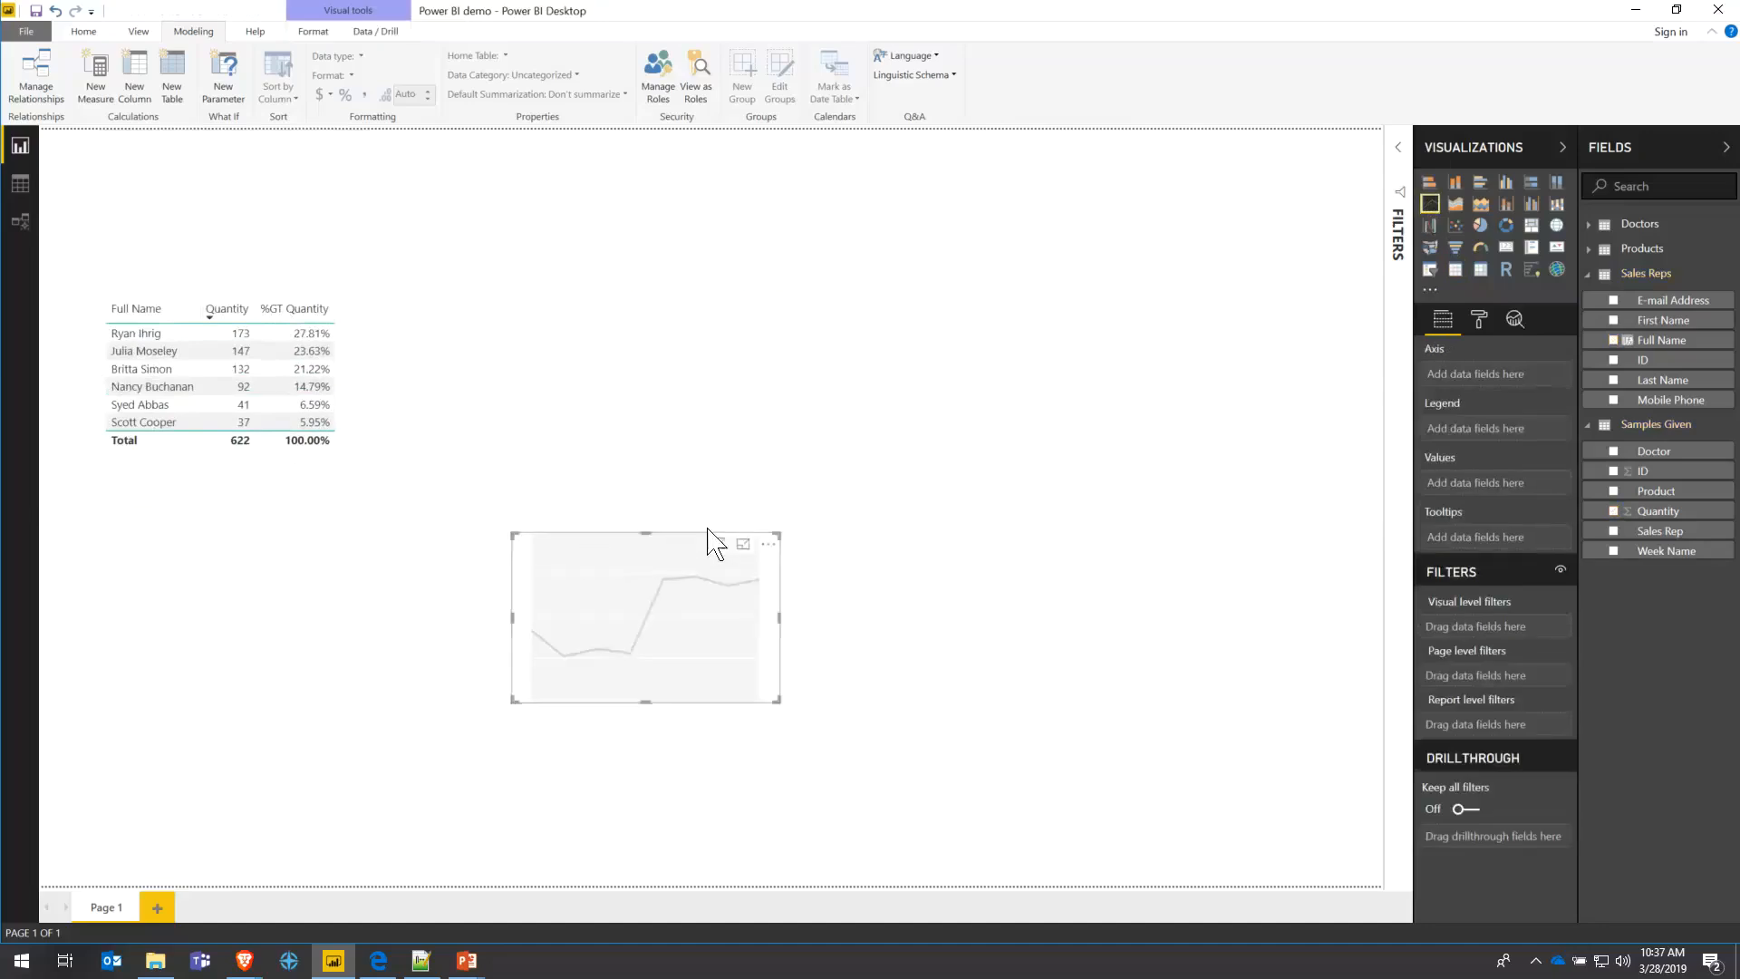
pyautogui.click(769, 543)
pyautogui.click(783, 569)
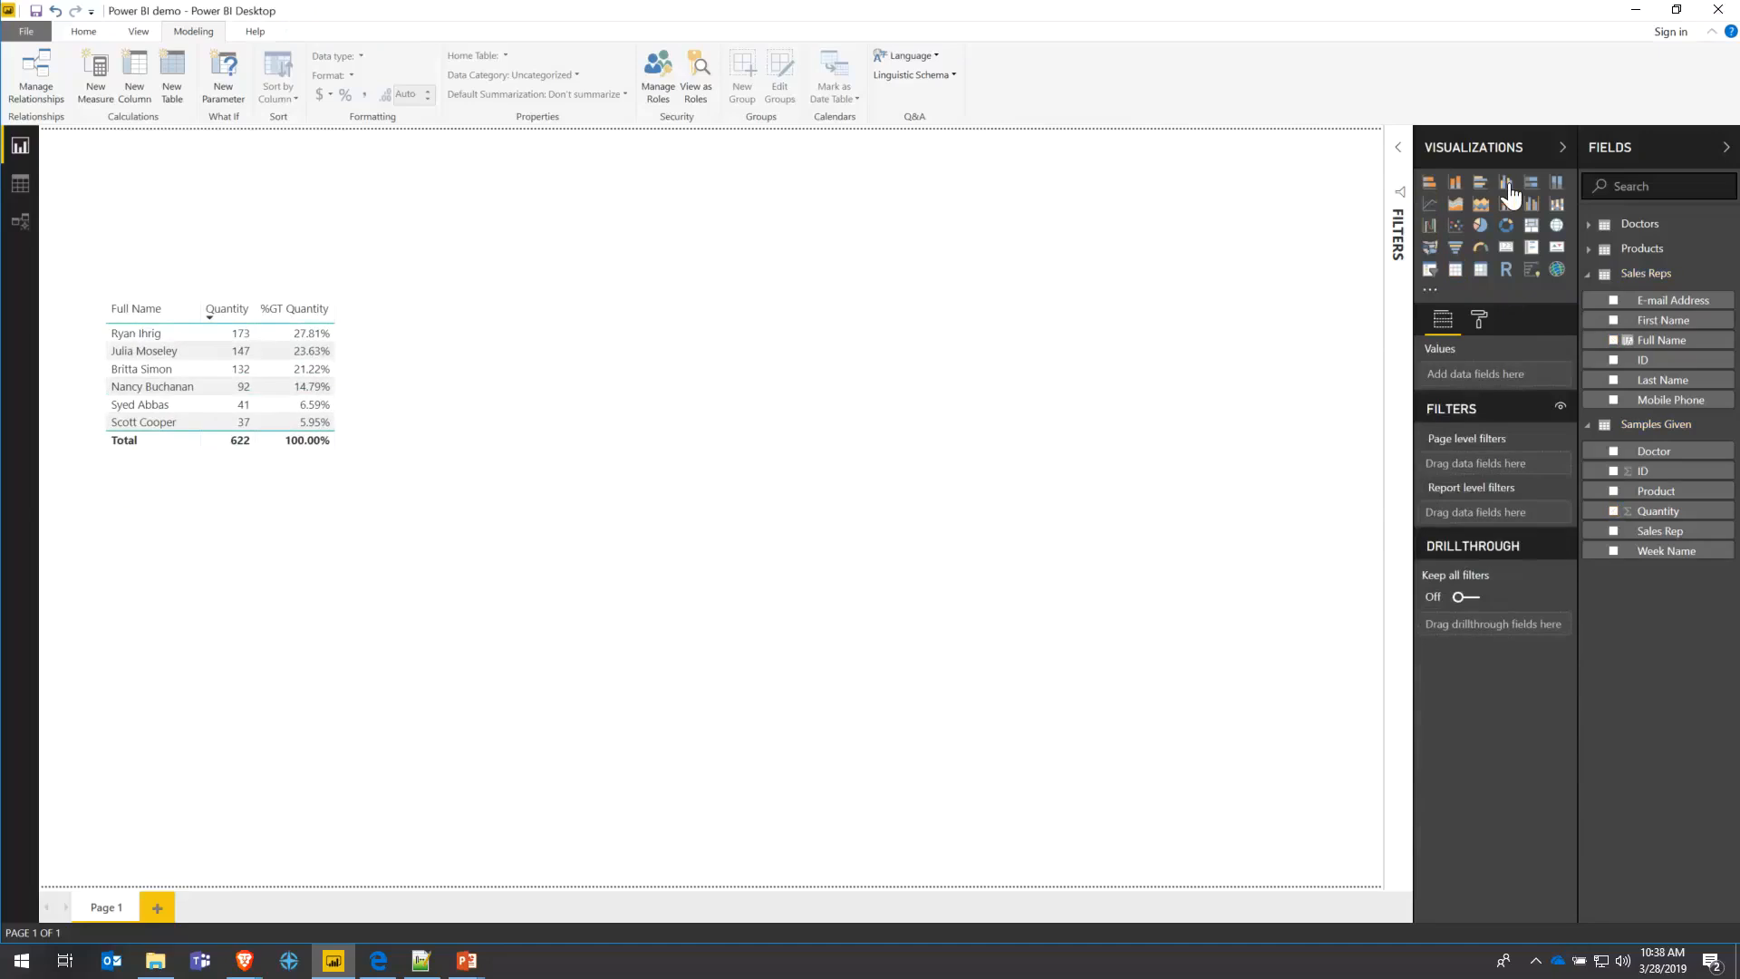
# - Add a column chart below the table, enlarge and position it, and put product Brand on its axis
pyautogui.click(1504, 186)
pyautogui.moveTo(283, 150); pyautogui.dragTo(765, 470)
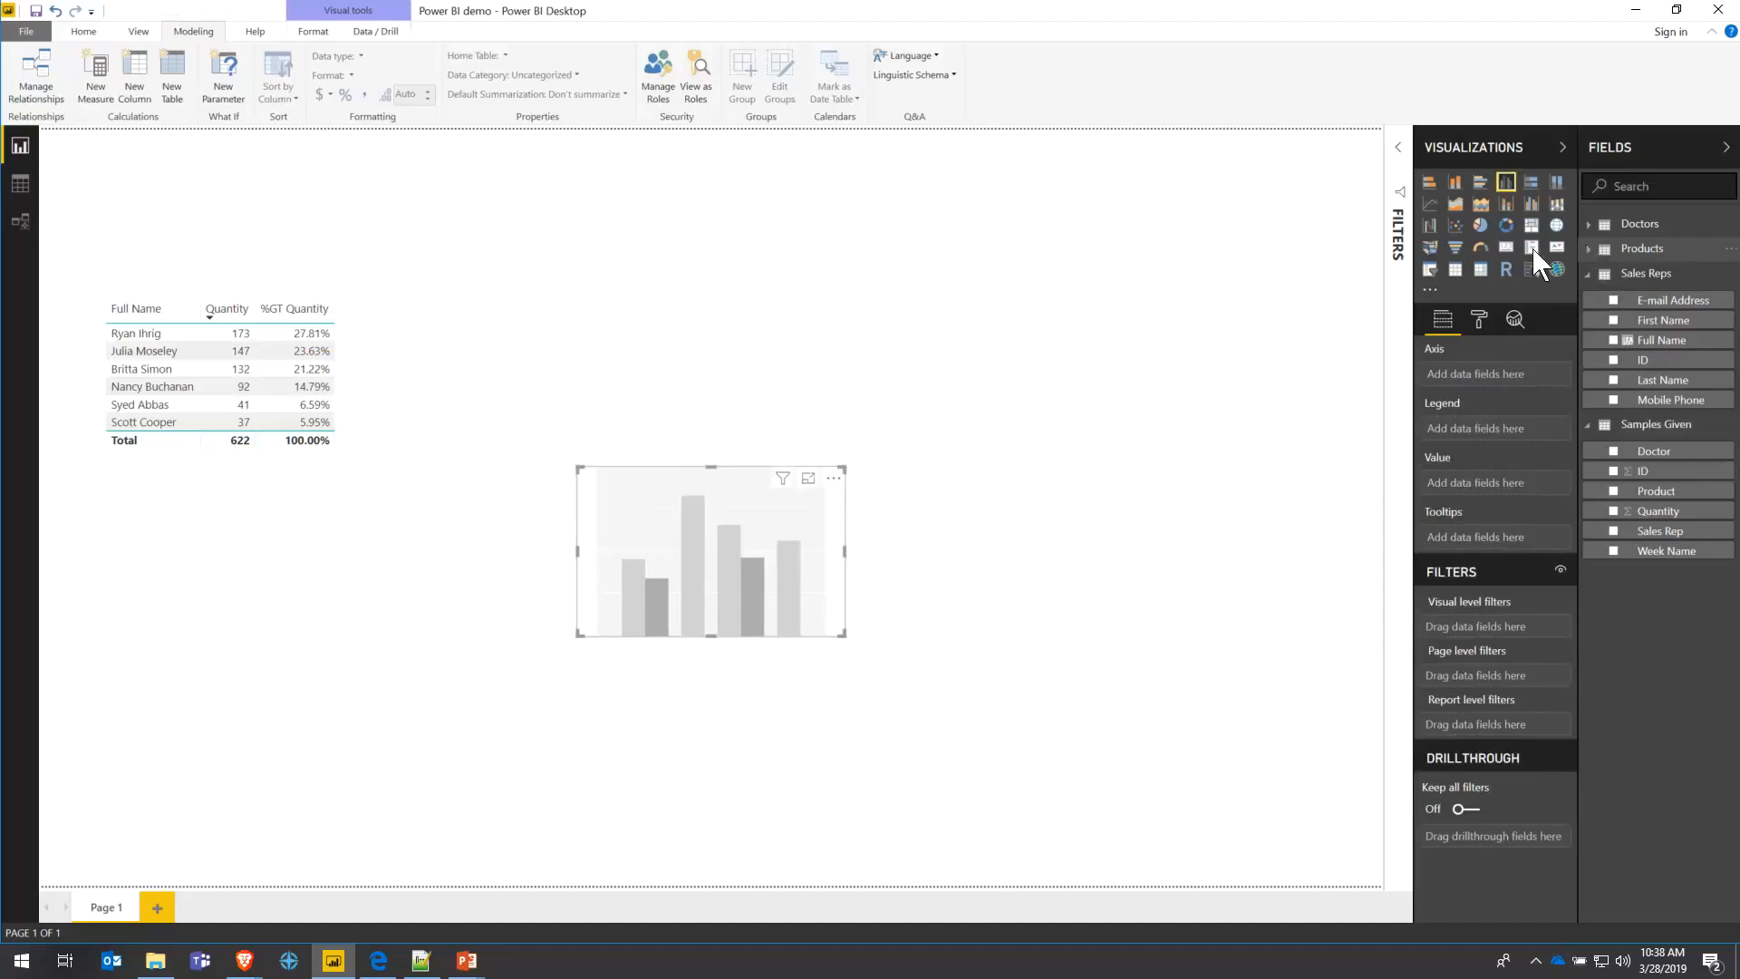
pyautogui.moveTo(682, 481); pyautogui.dragTo(192, 540)
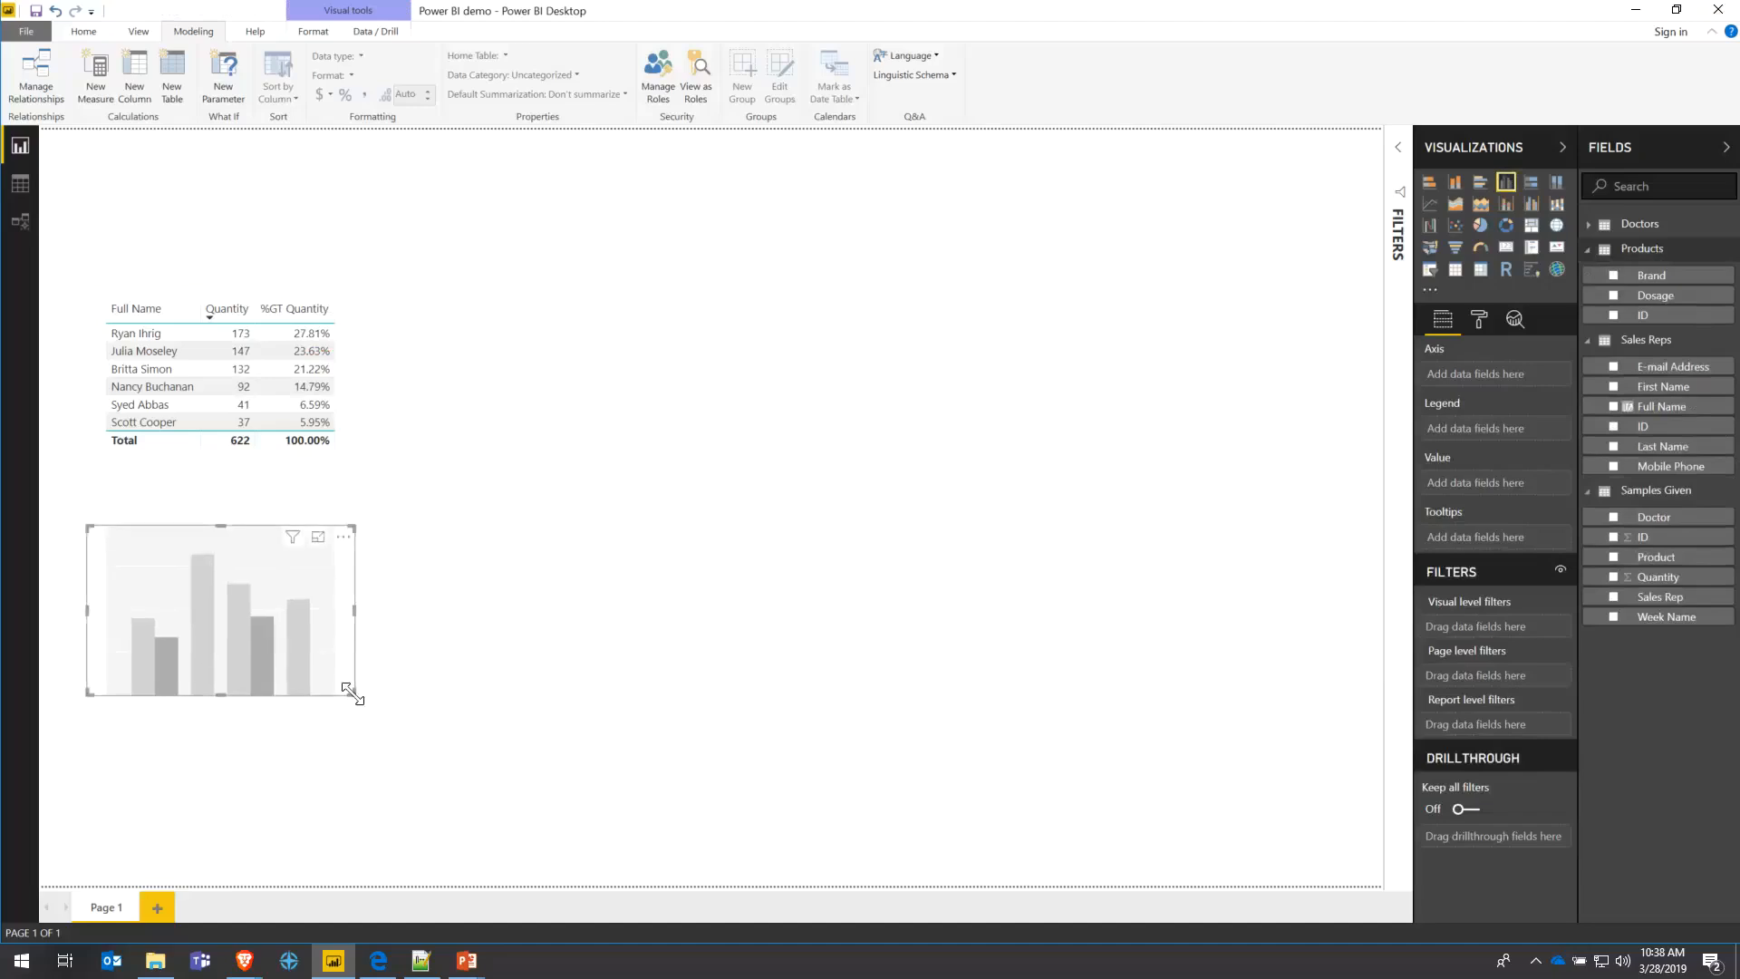
pyautogui.moveTo(347, 689); pyautogui.dragTo(601, 865)
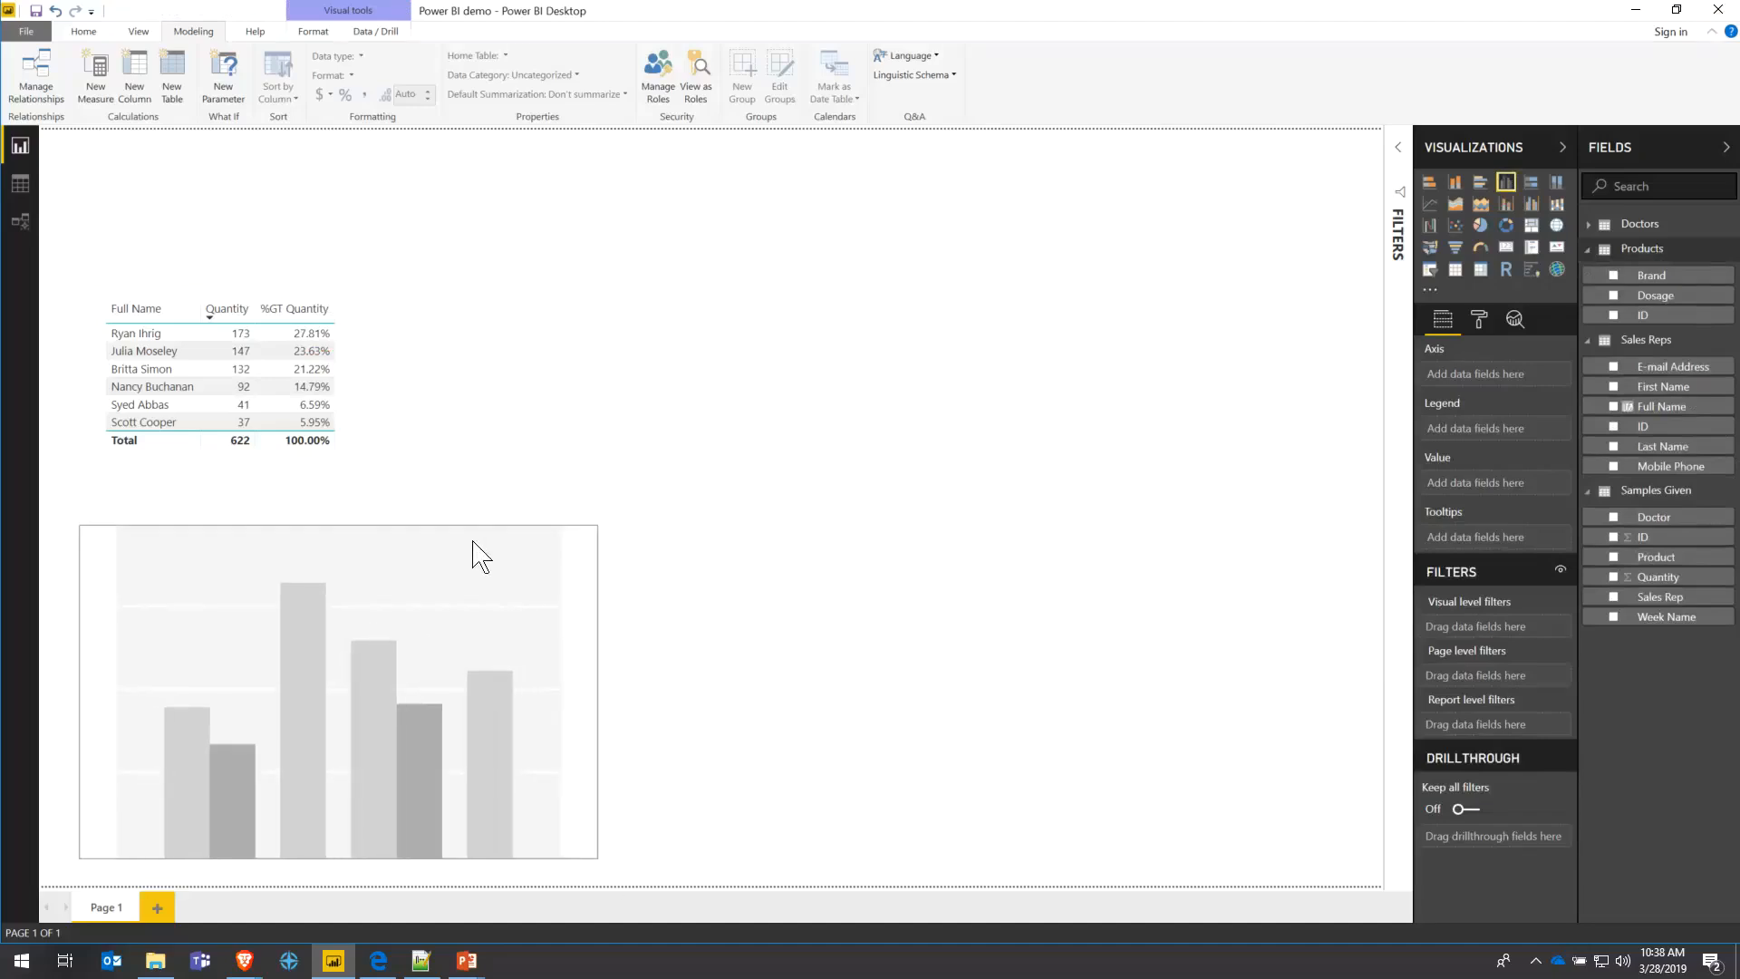
pyautogui.moveTo(472, 541); pyautogui.dragTo(444, 557)
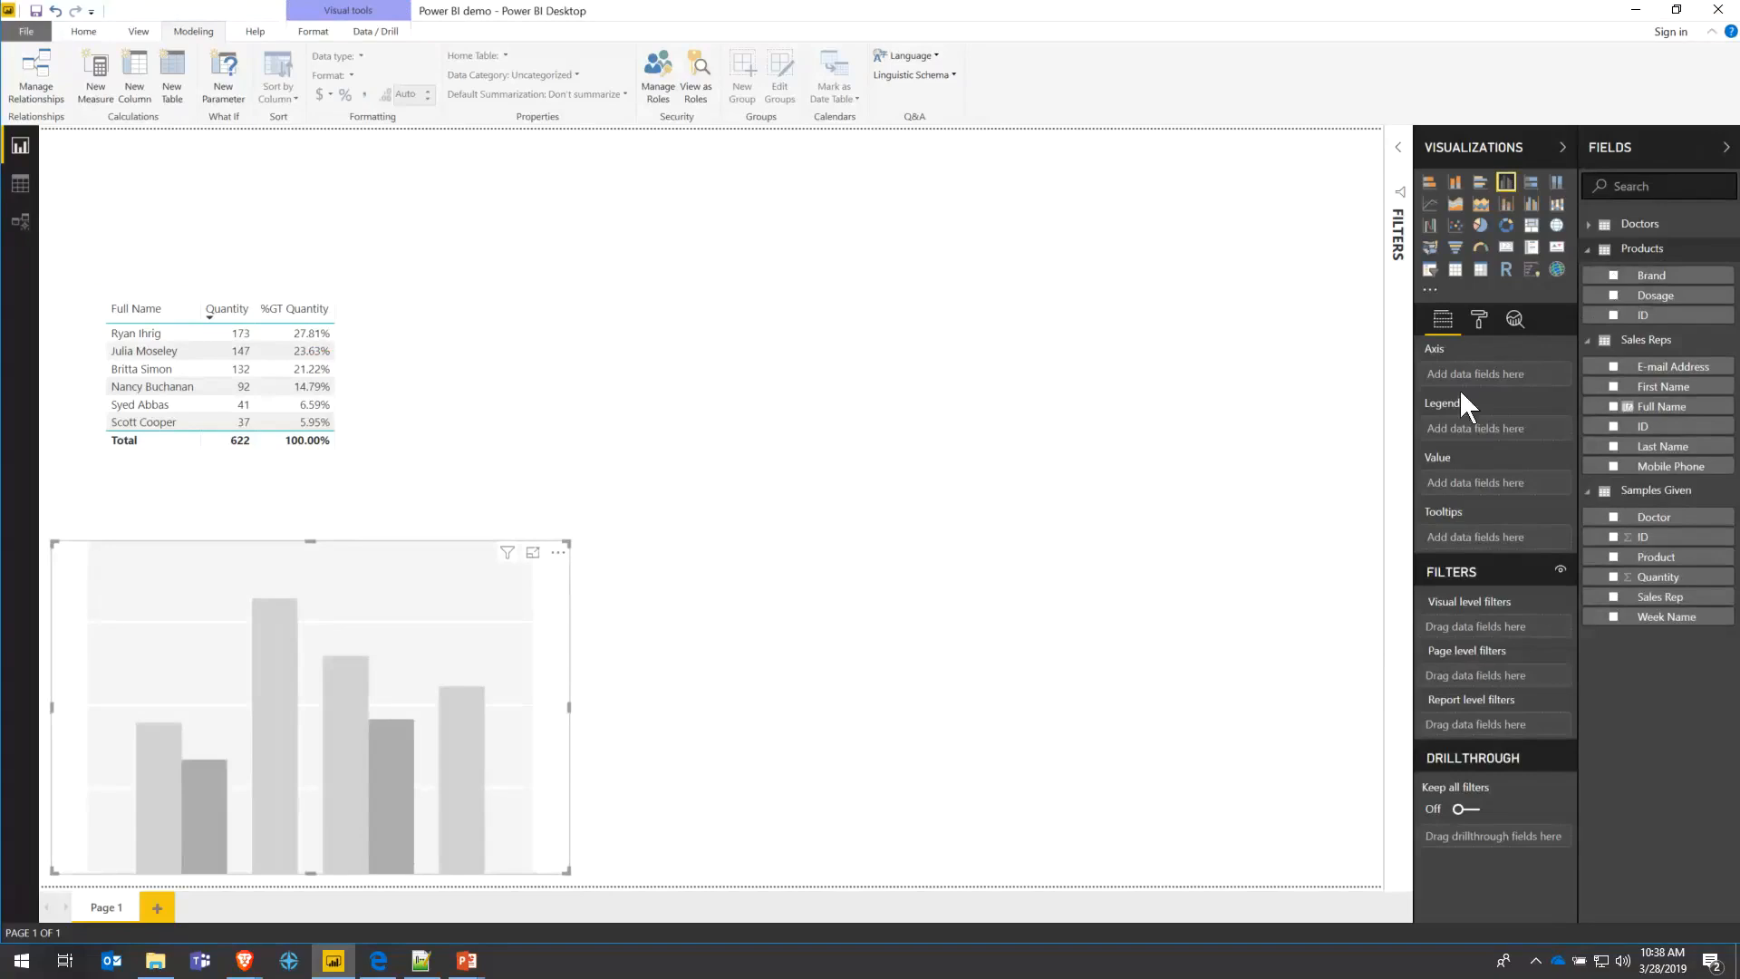
pyautogui.click(1615, 276)
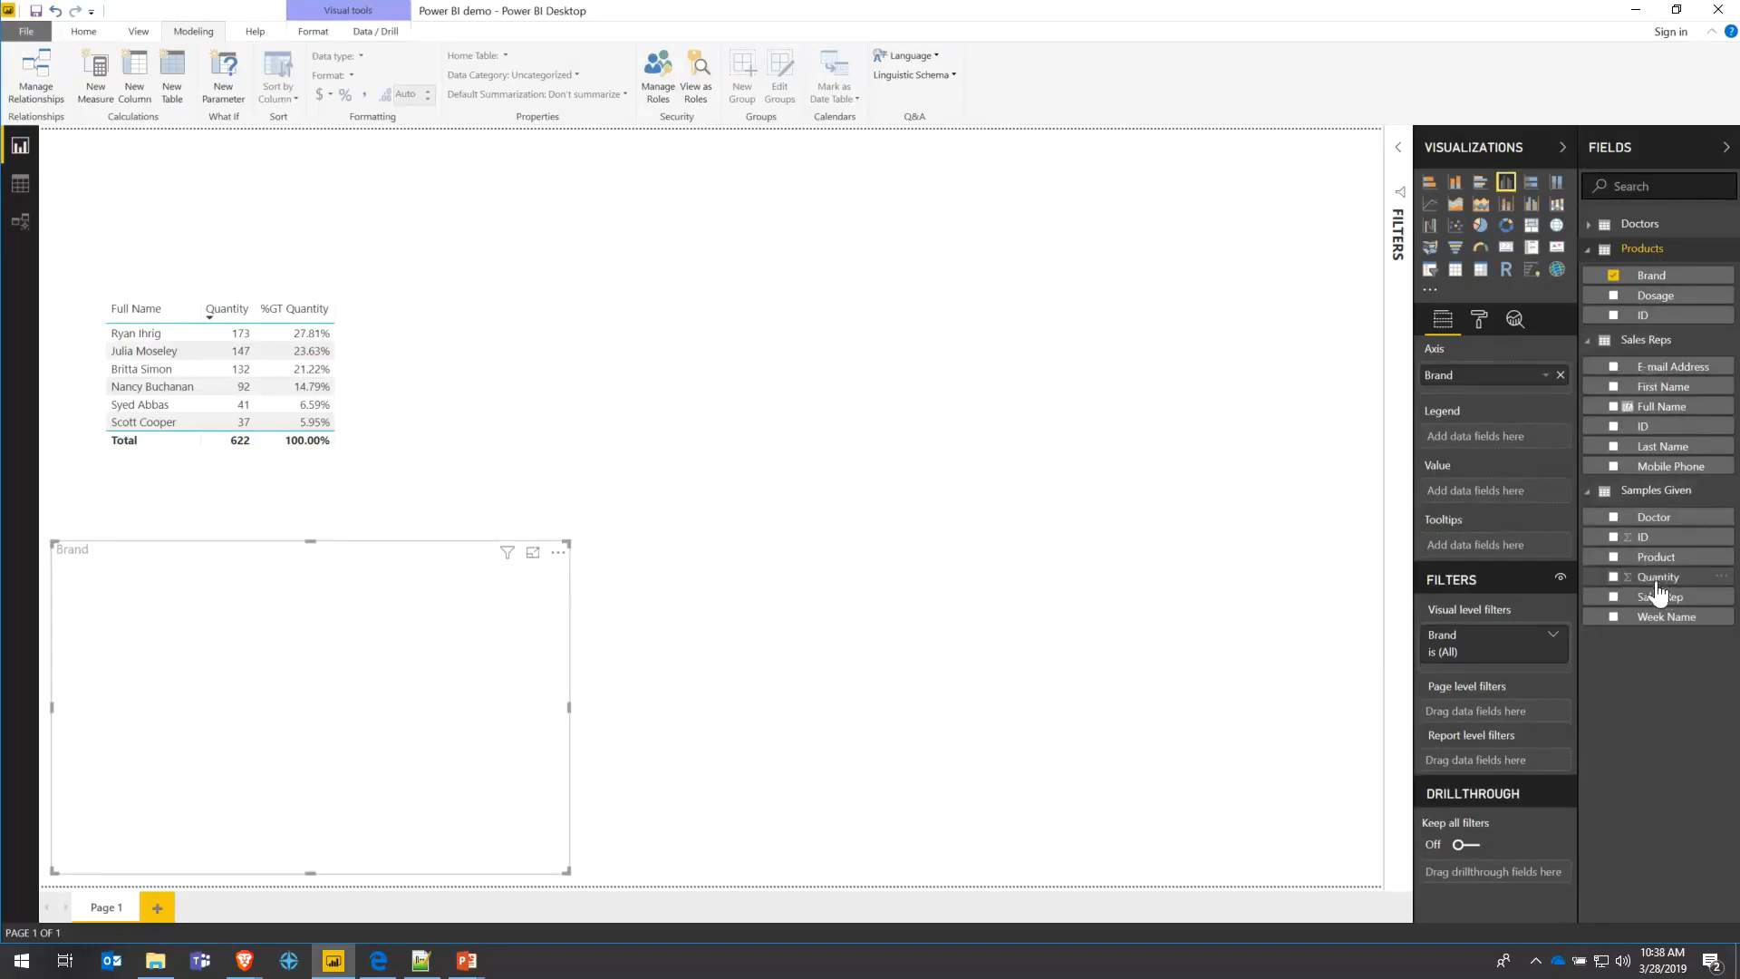
# - Plot Samples Given Quantity as the chart's values, then nudge the Quantity by Brand chart up
pyautogui.moveTo(1659, 580); pyautogui.dragTo(1491, 492)
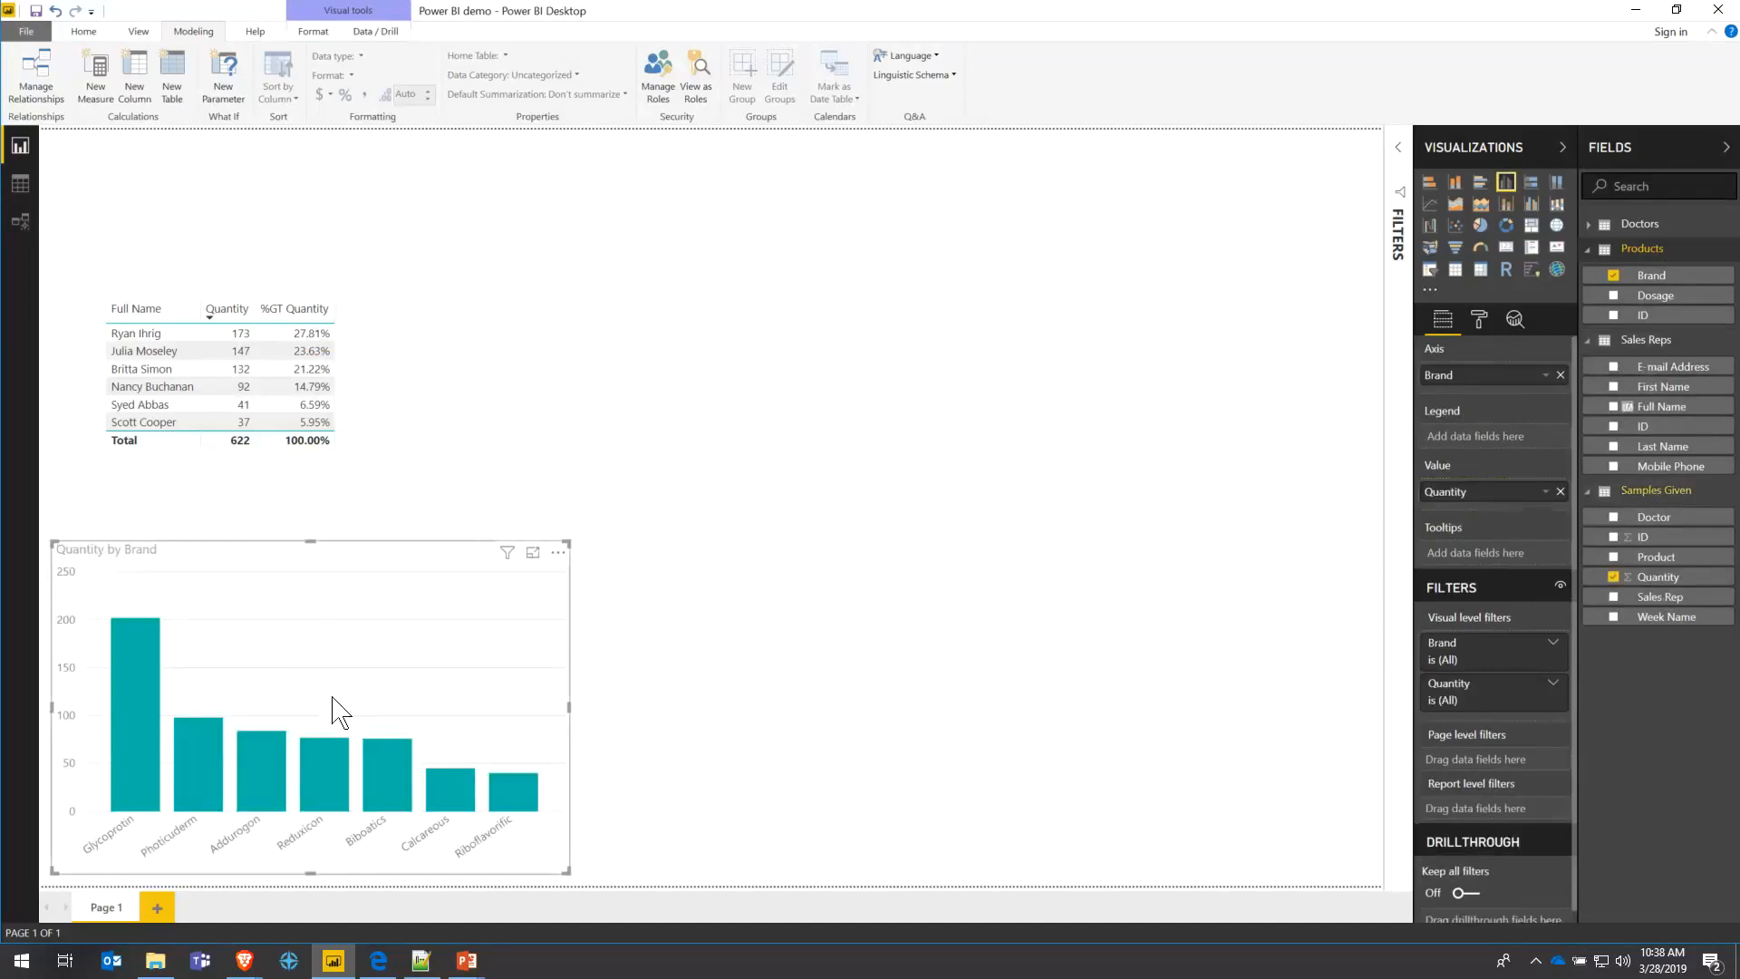
pyautogui.moveTo(180, 551); pyautogui.dragTo(188, 508)
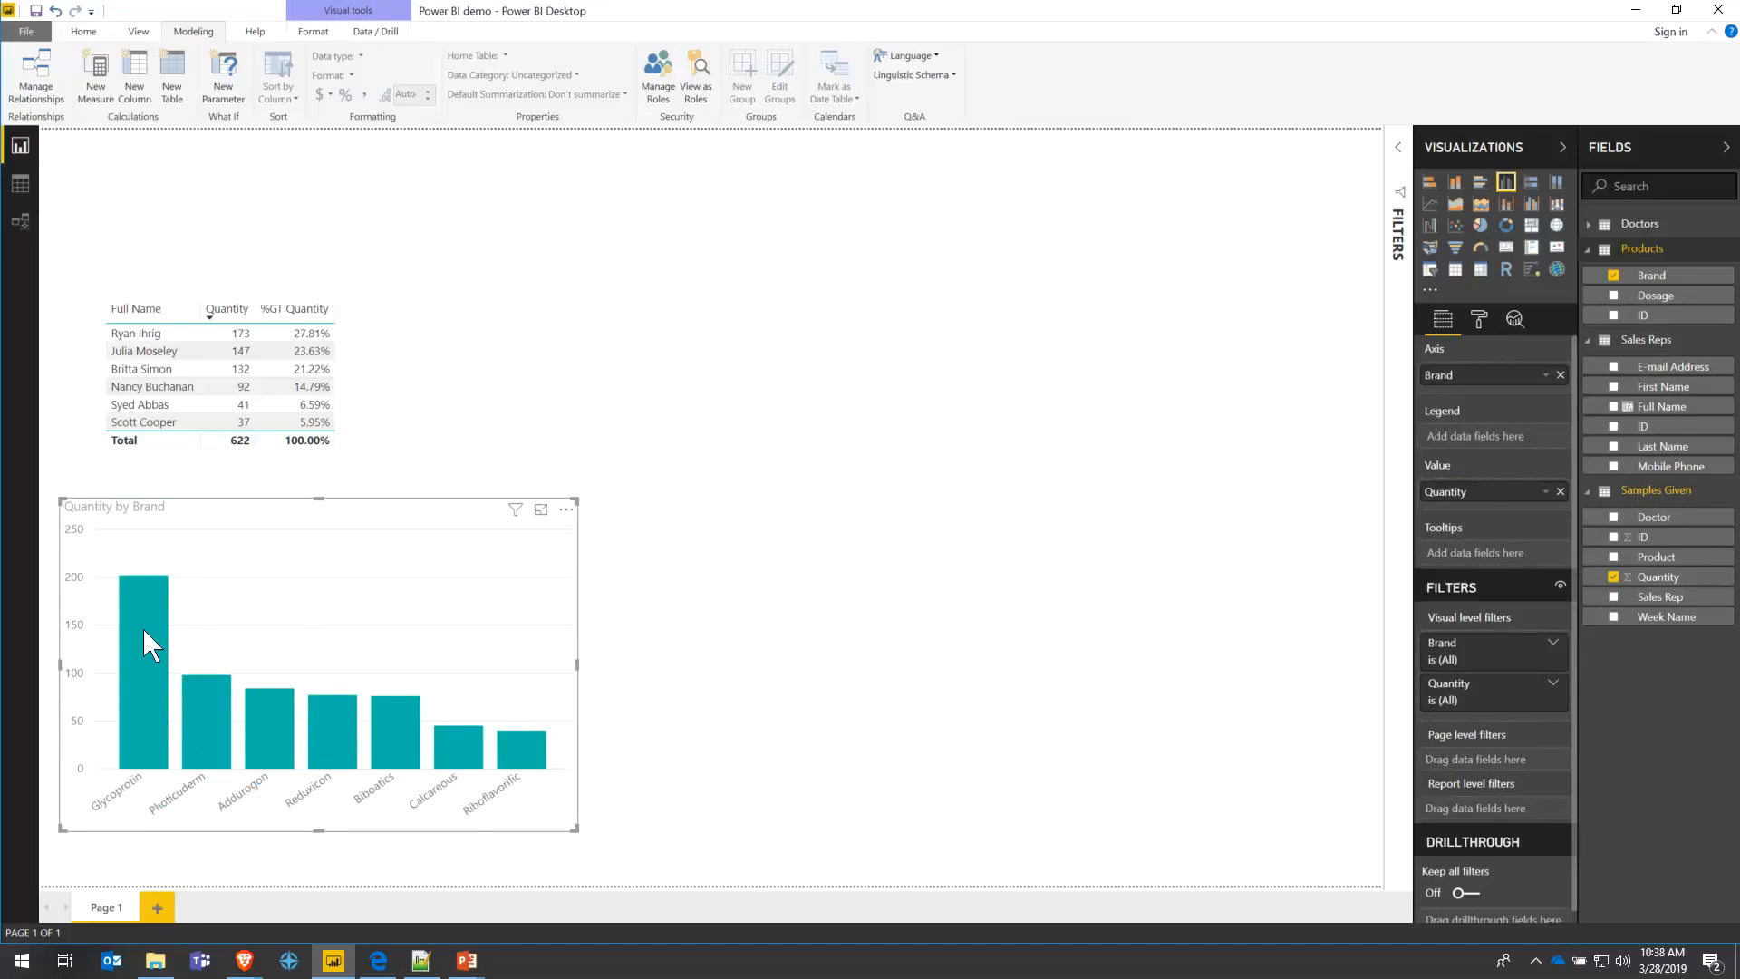
pyautogui.moveTo(143, 628)
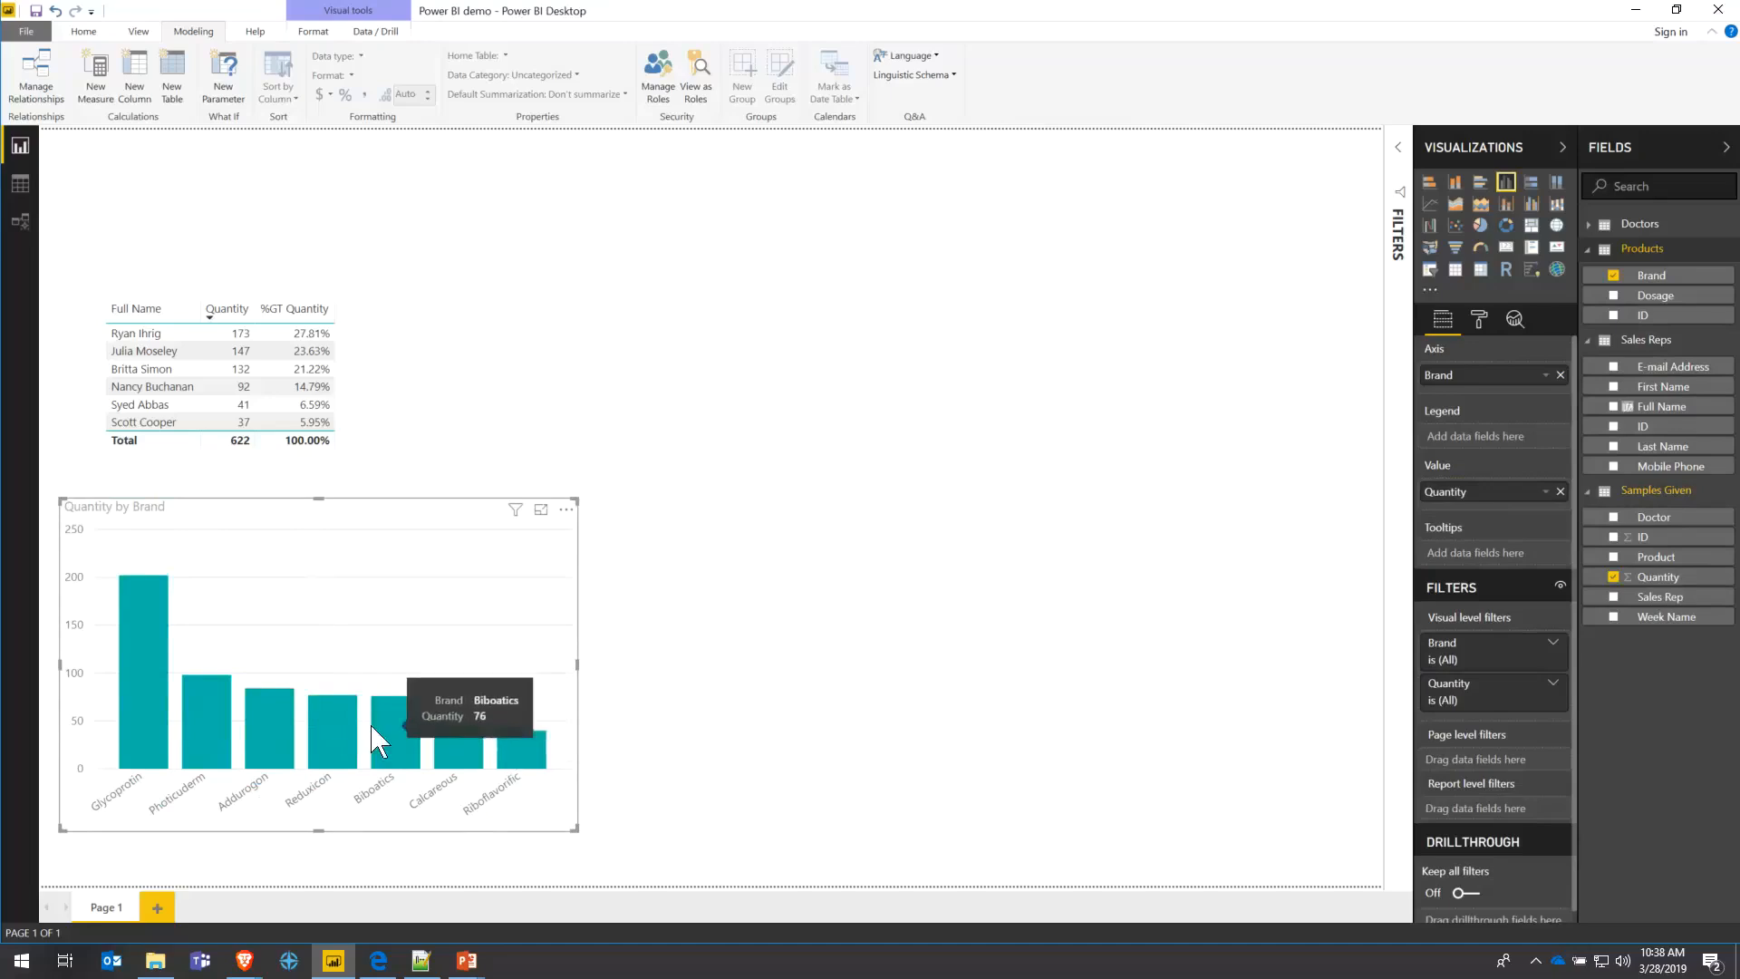
# - Turn on data labels in the chart's format pane, showing bar values from 202 down to 40
pyautogui.click(1479, 322)
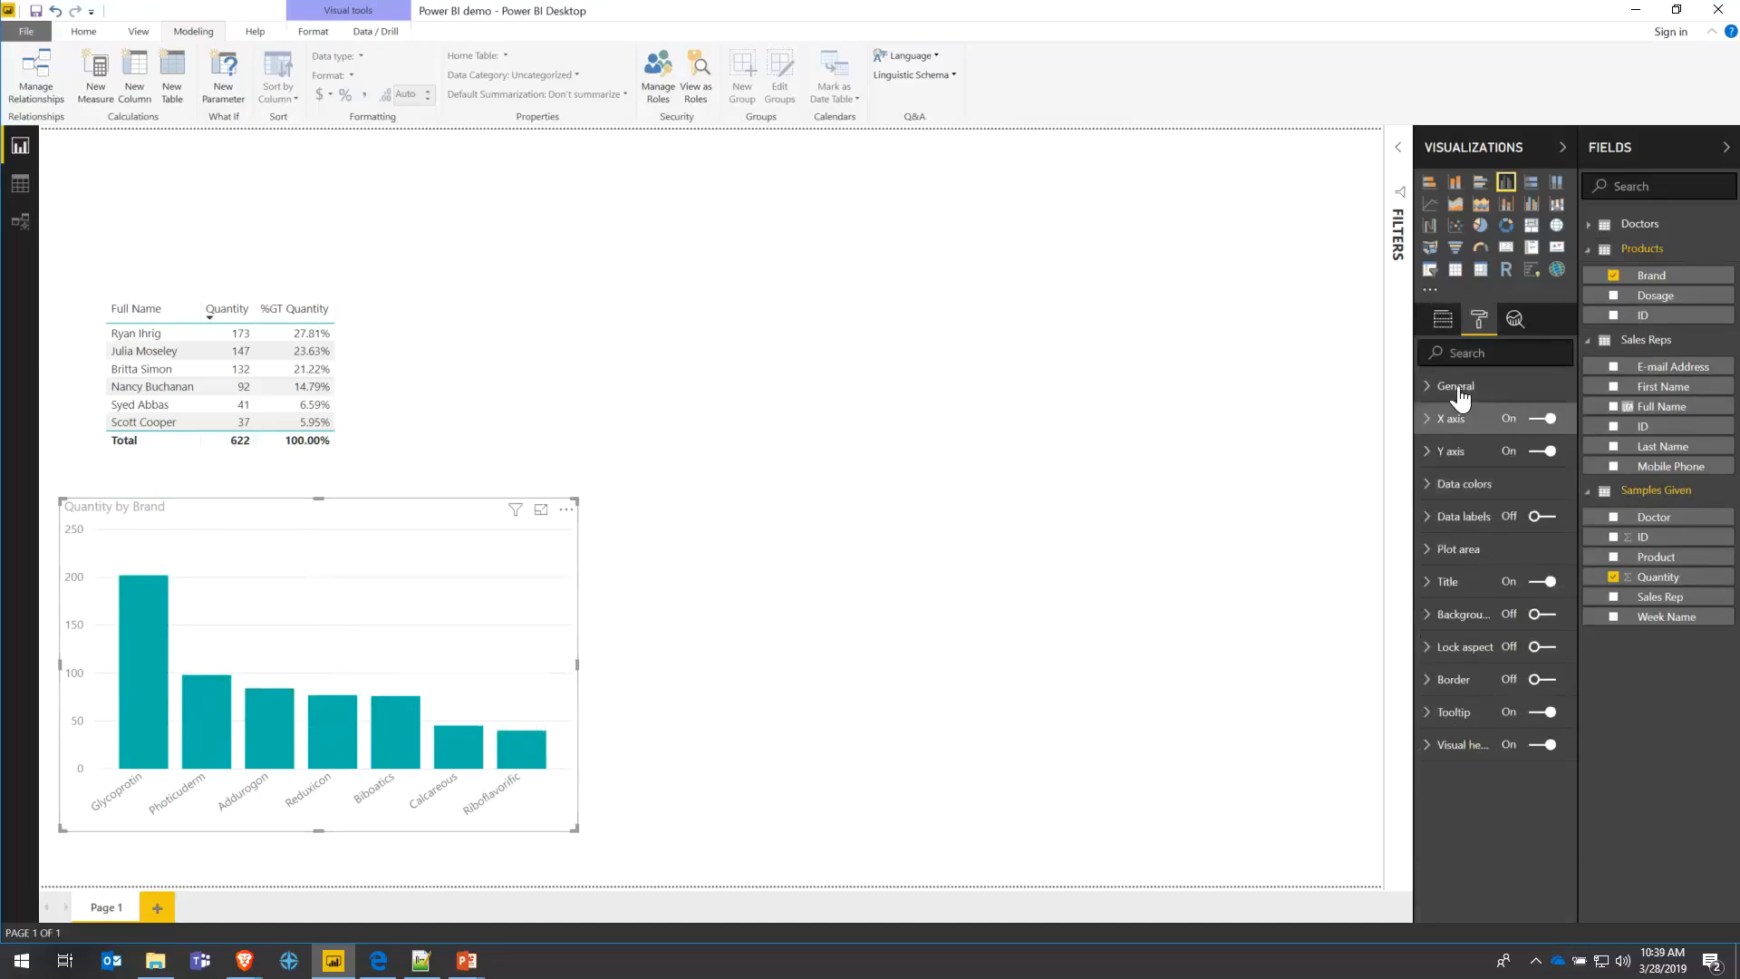
pyautogui.click(1450, 319)
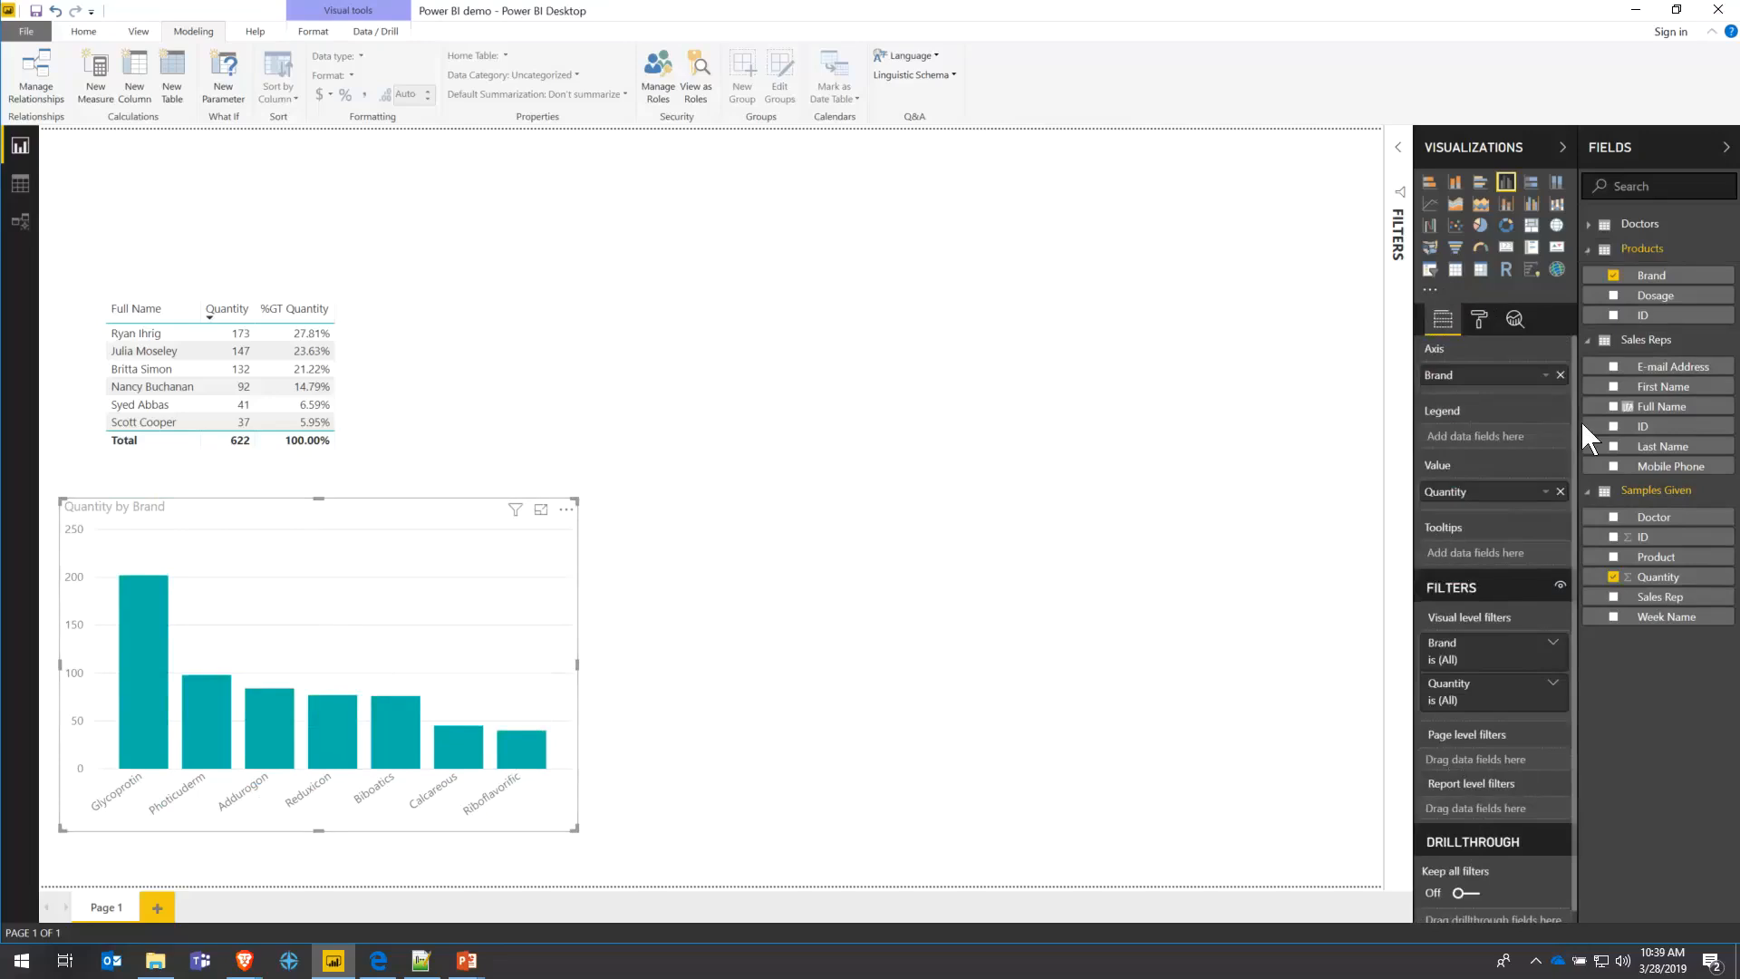
pyautogui.click(1480, 323)
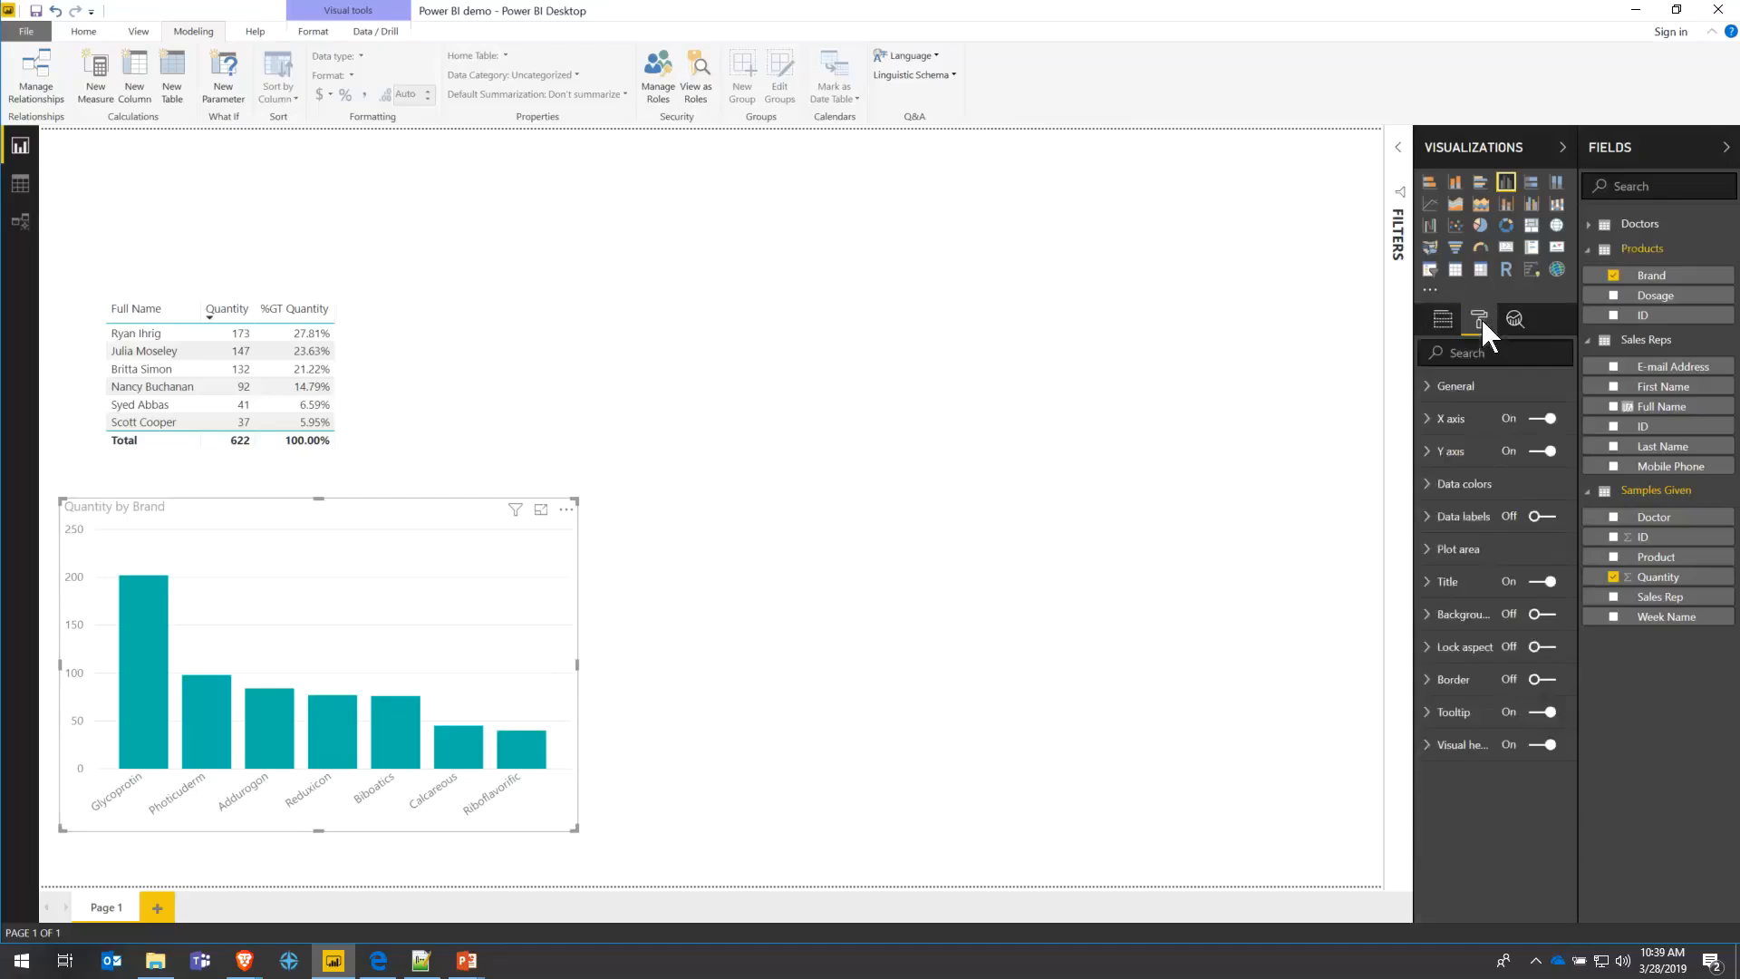
pyautogui.click(1539, 516)
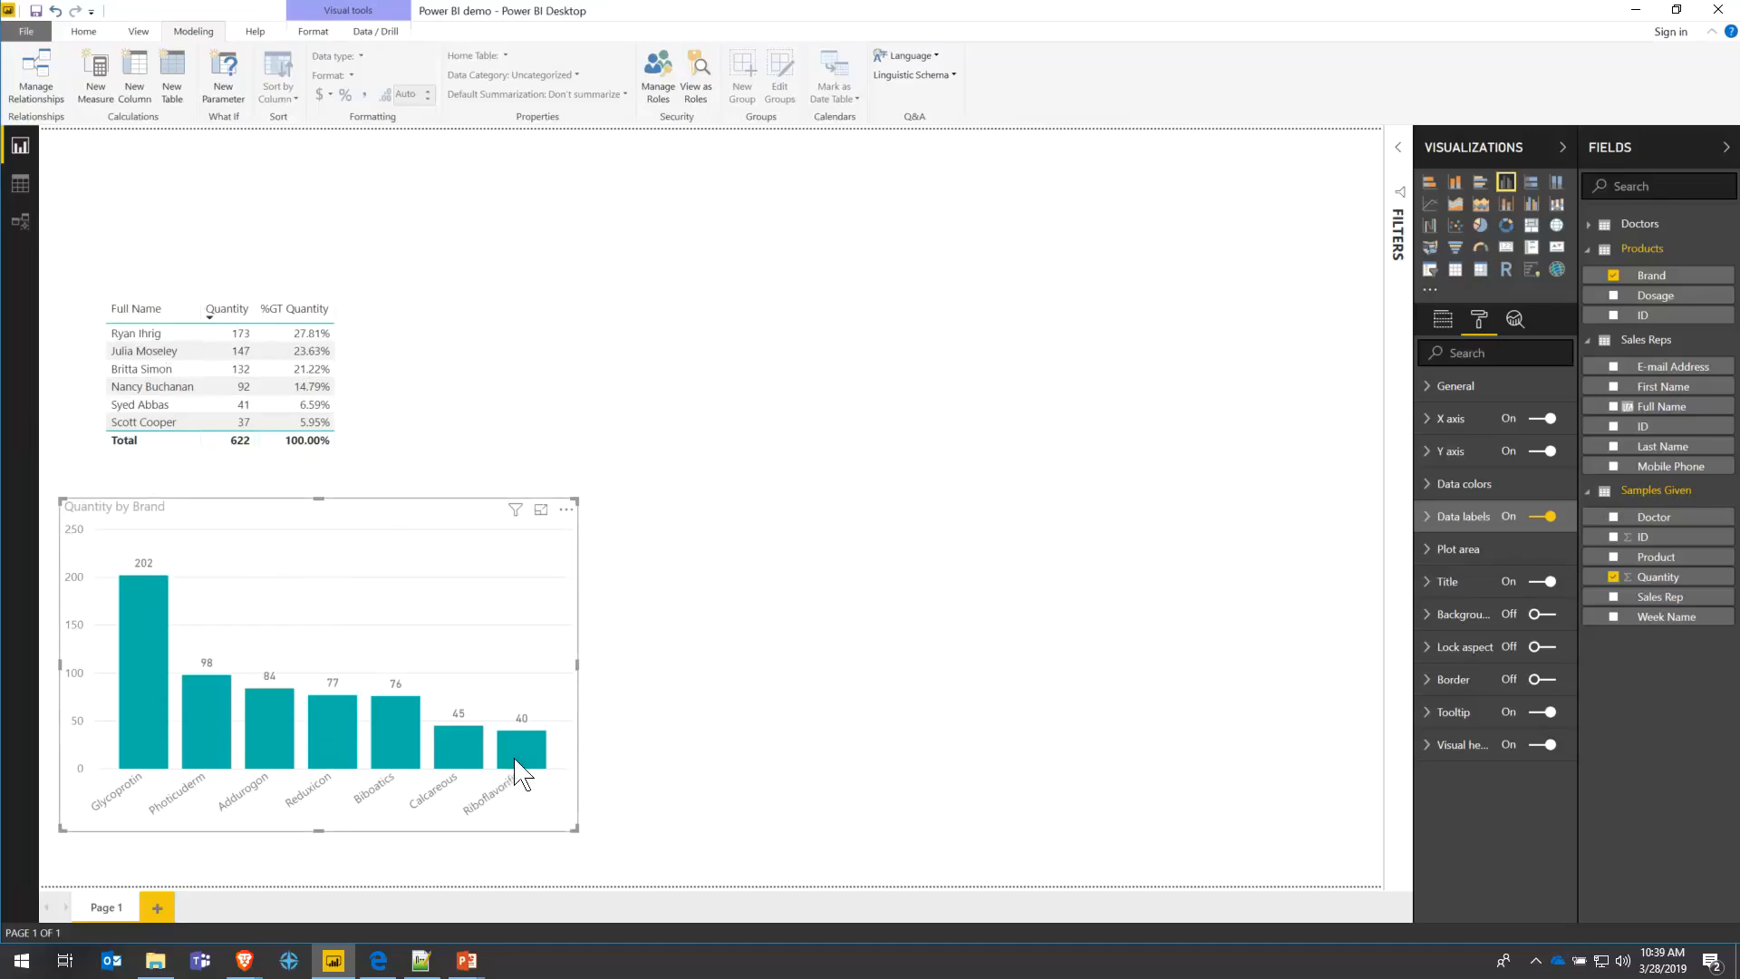
pyautogui.moveTo(163, 670)
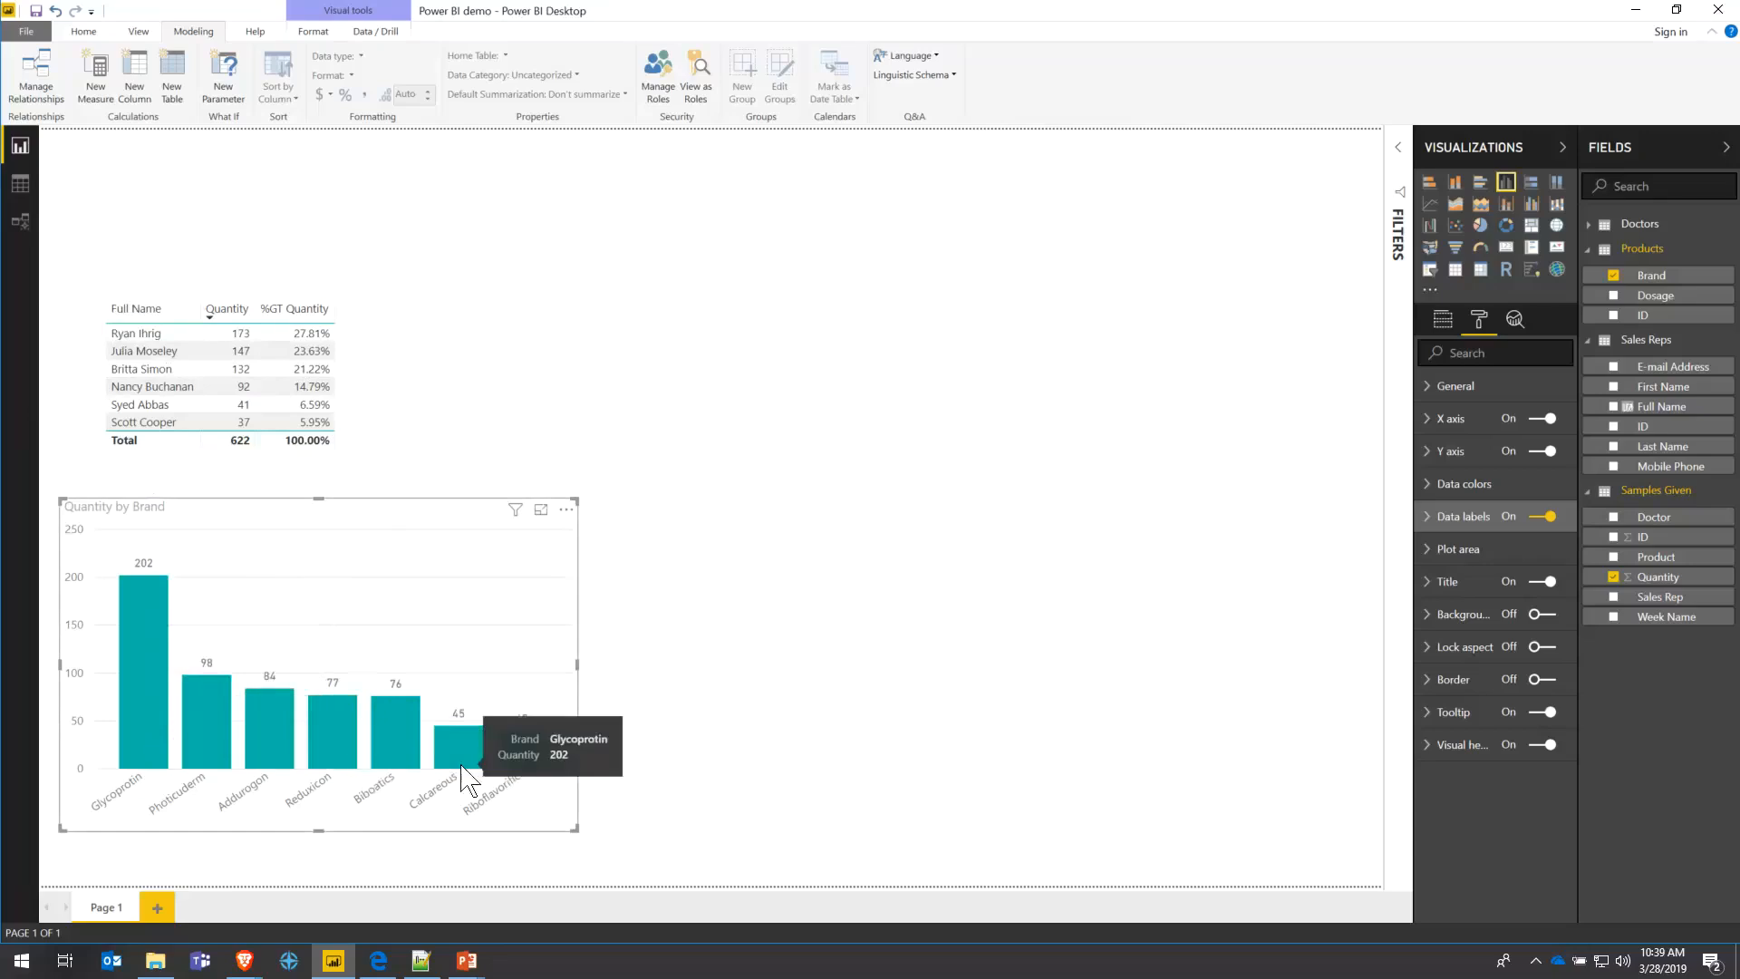
pyautogui.moveTo(515, 766)
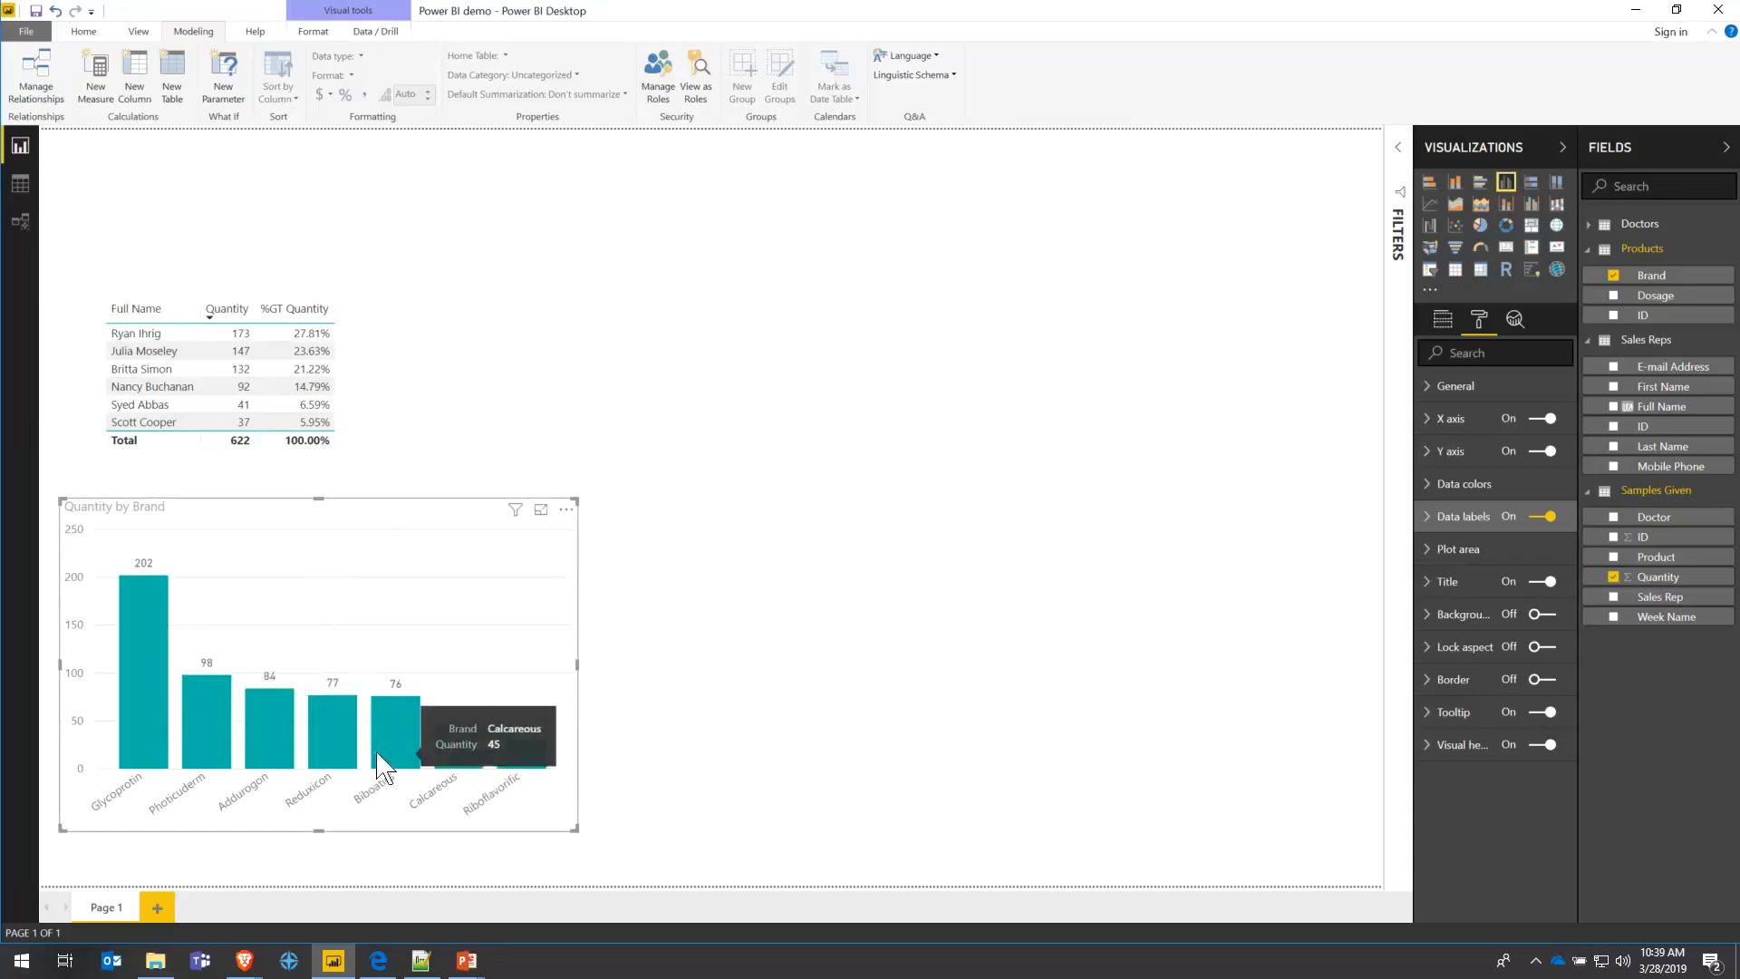
# - Highlight the first salesperson's samples in the chart, then clear the highlight, twice
pyautogui.click(159, 335)
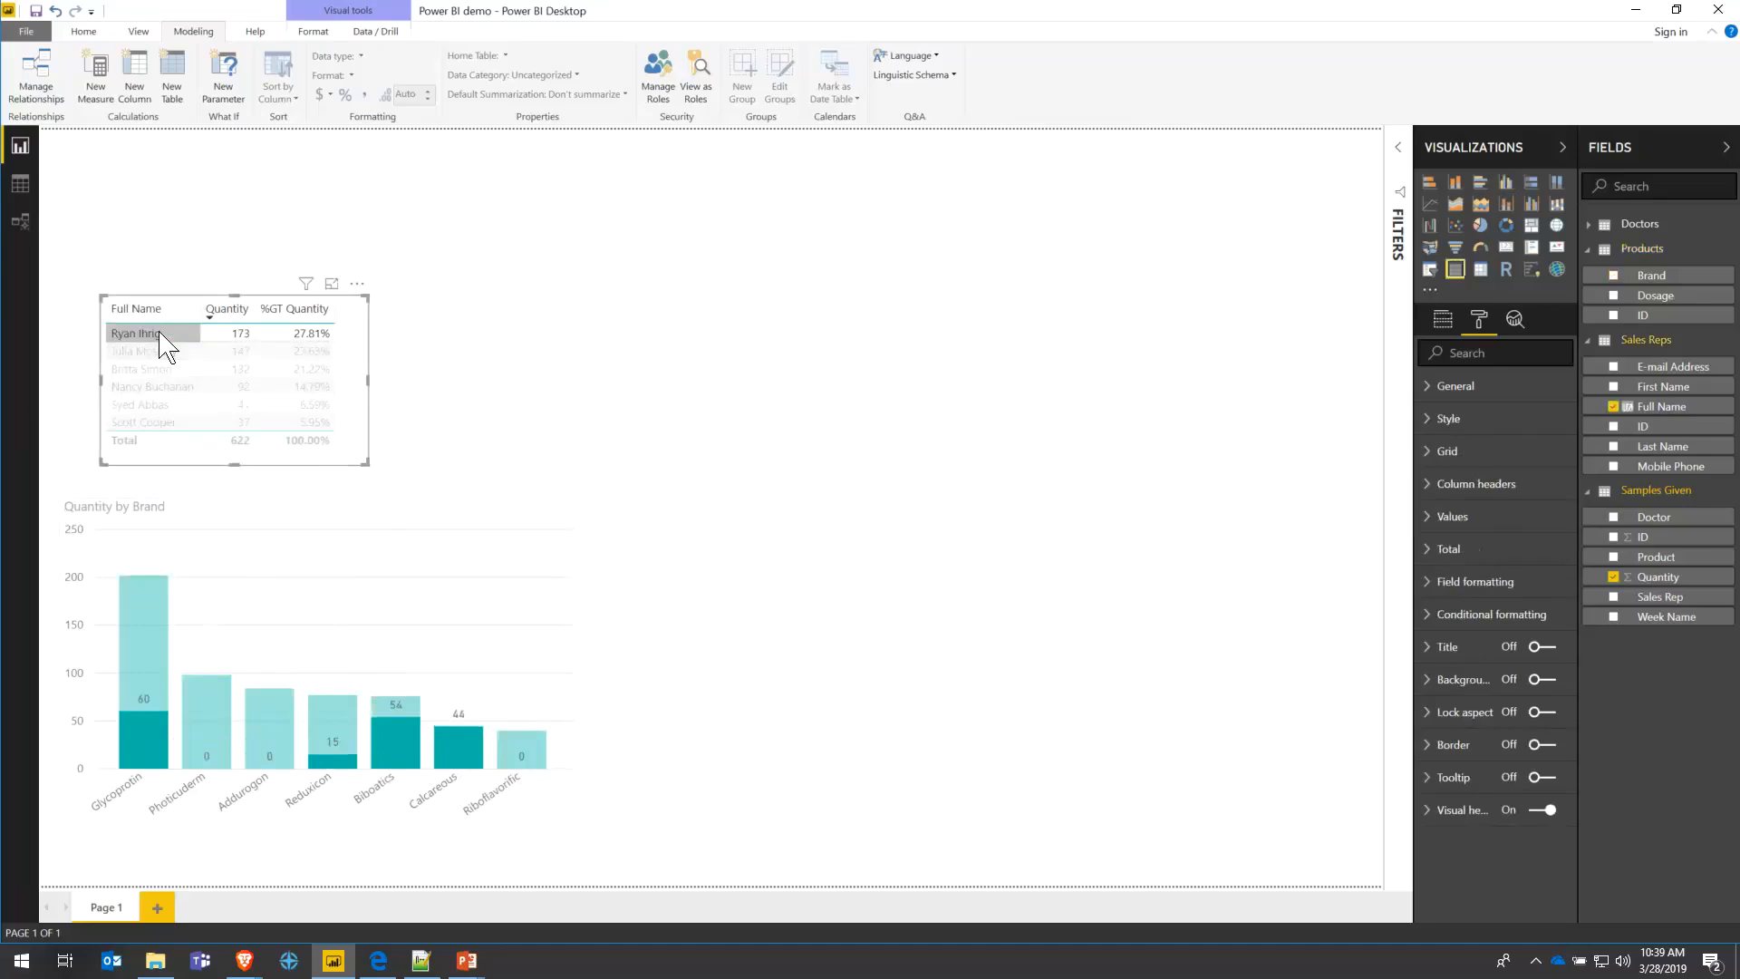
pyautogui.click(154, 335)
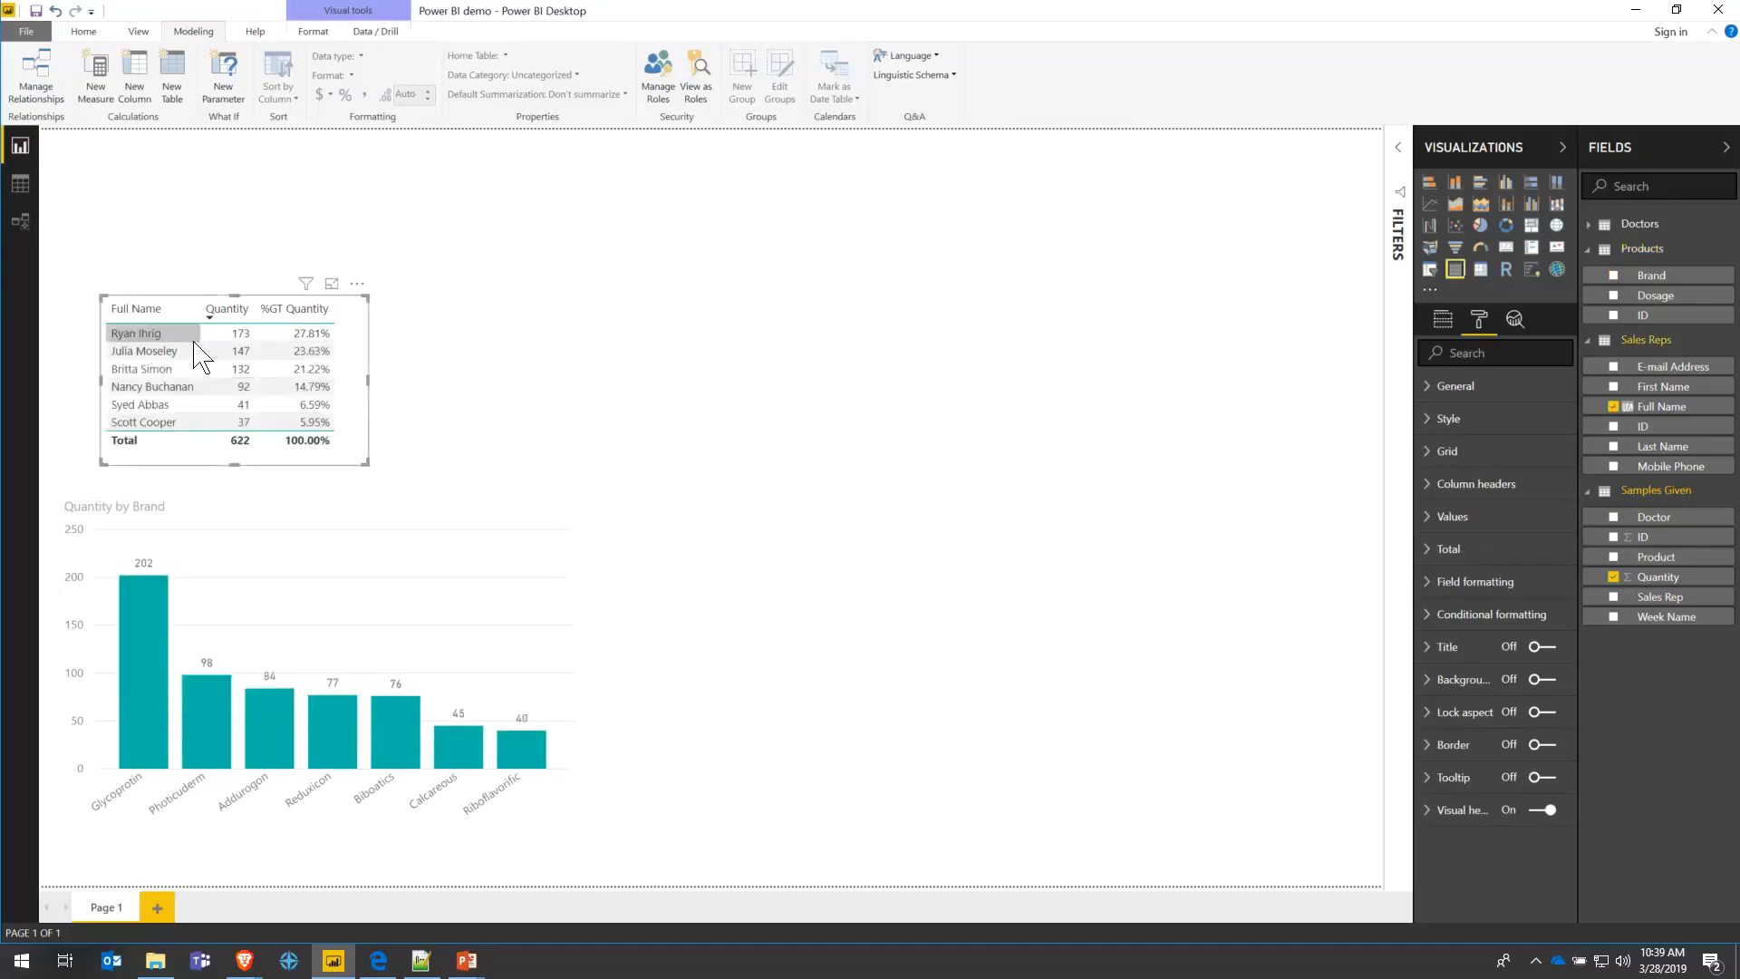
pyautogui.click(190, 333)
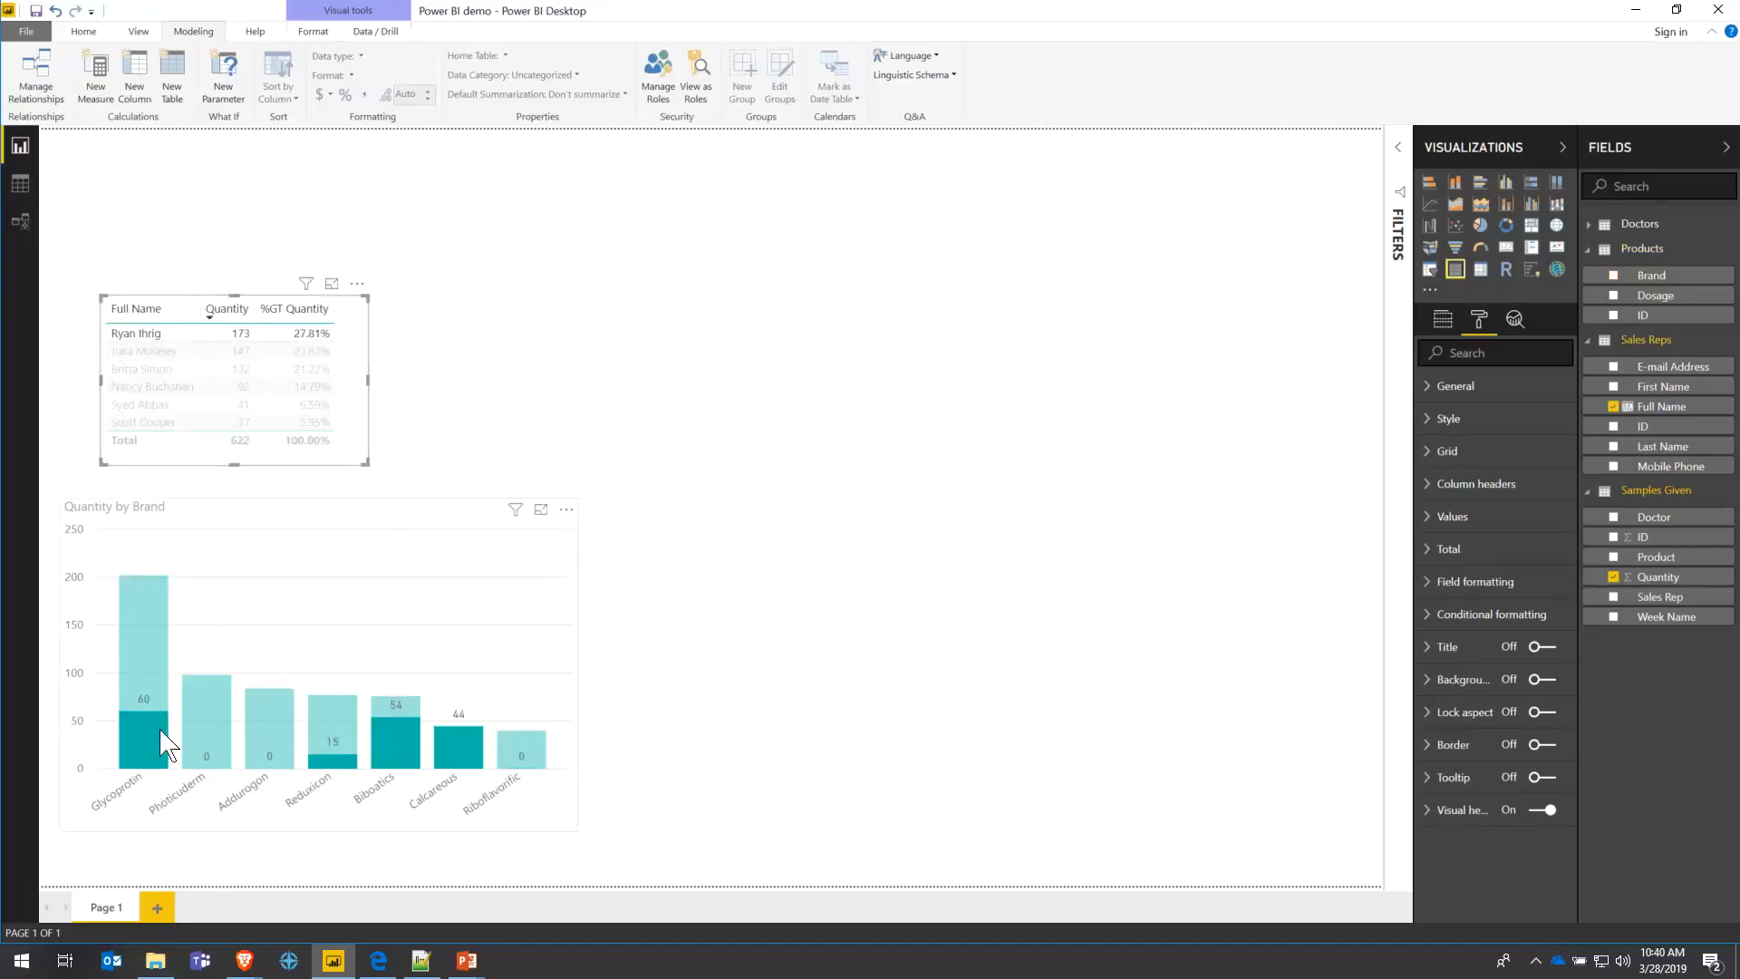
pyautogui.click(162, 334)
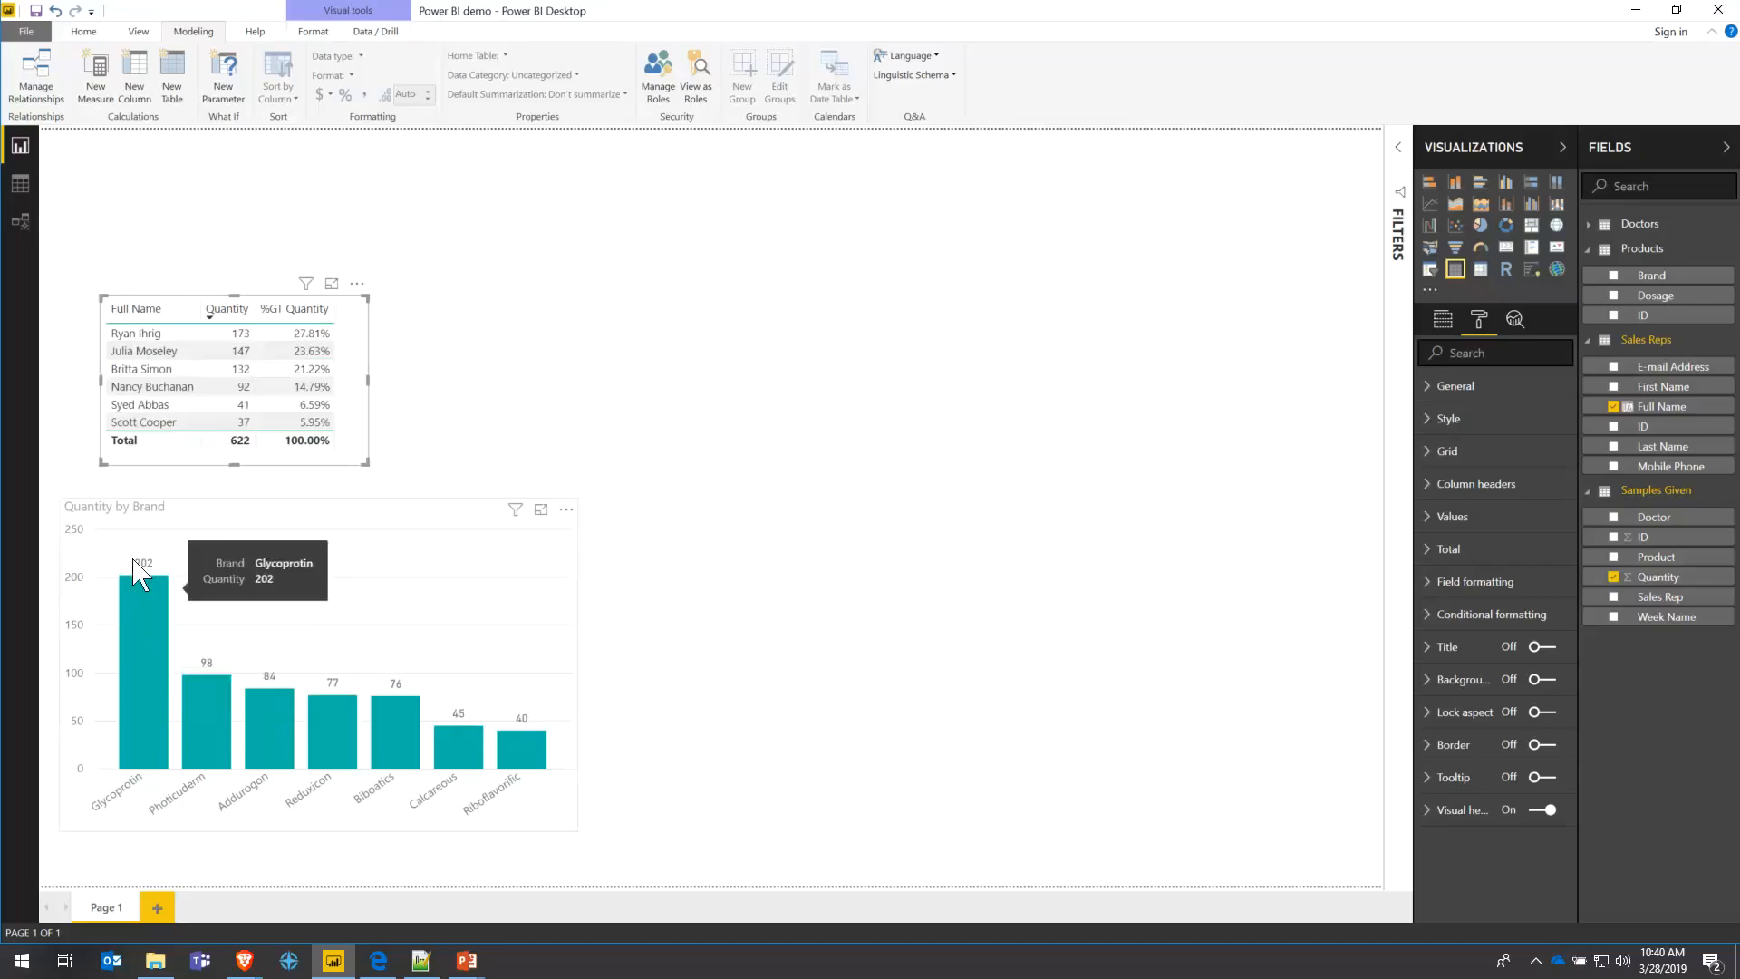
# - Highlight the first two salespeople in the chart, clear it, and move the table up-left
pyautogui.click(154, 335)
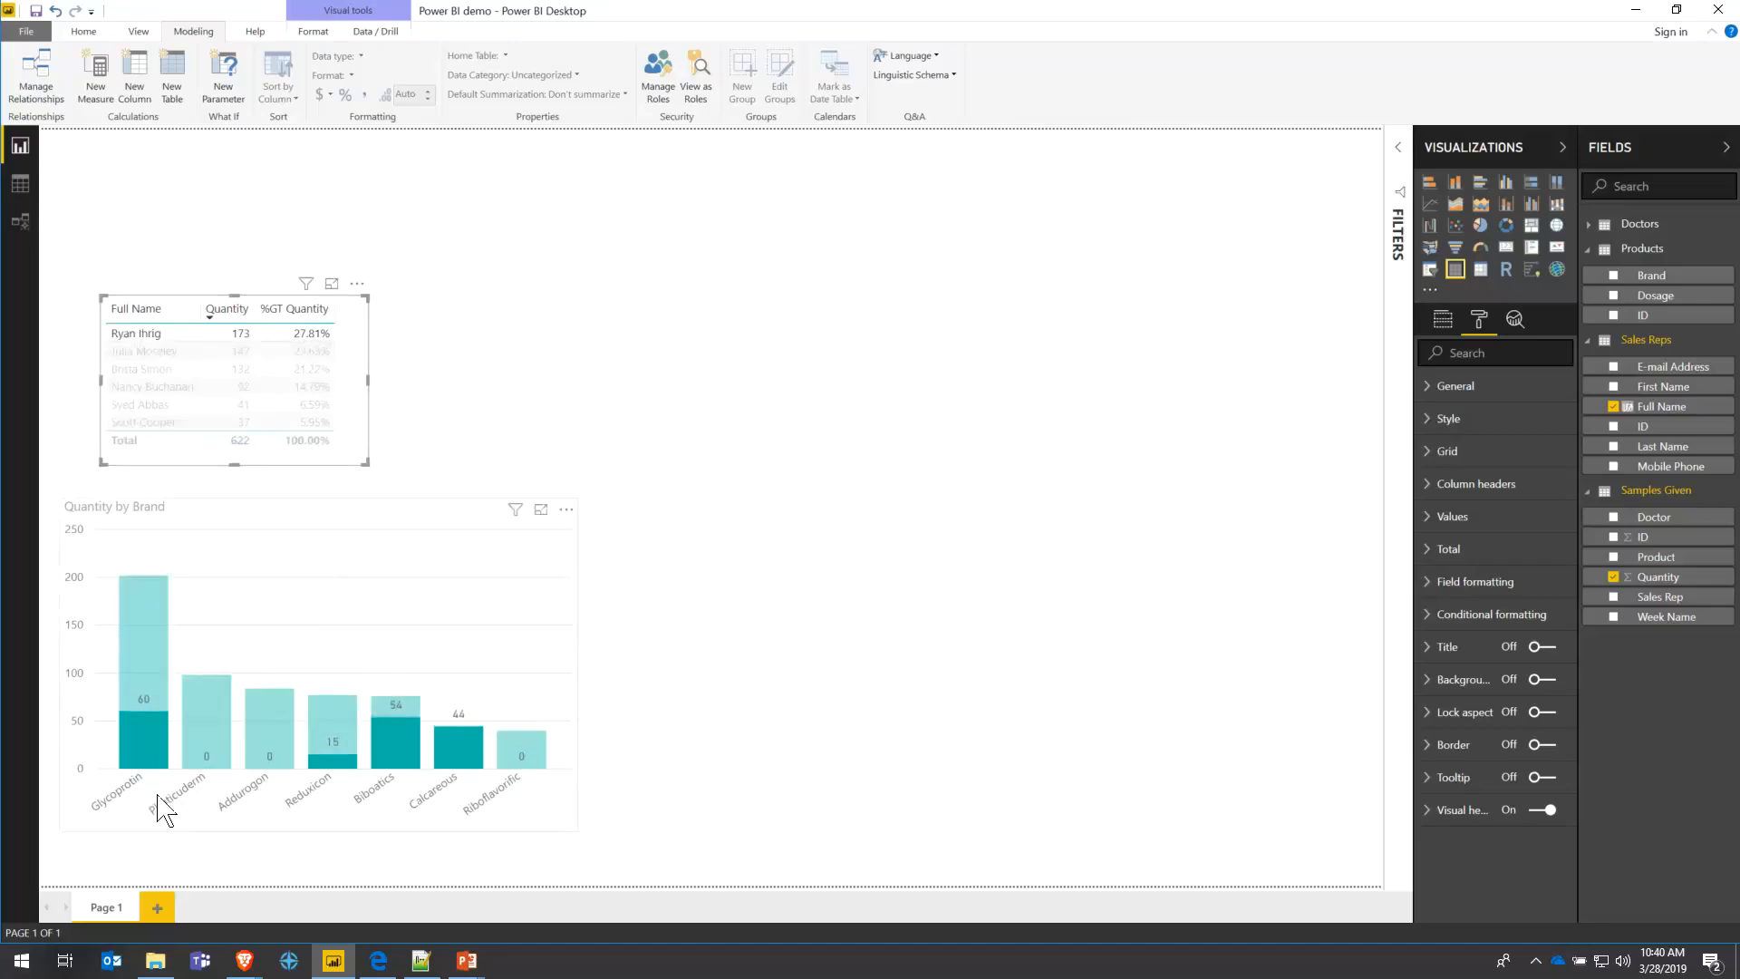
pyautogui.moveTo(144, 745)
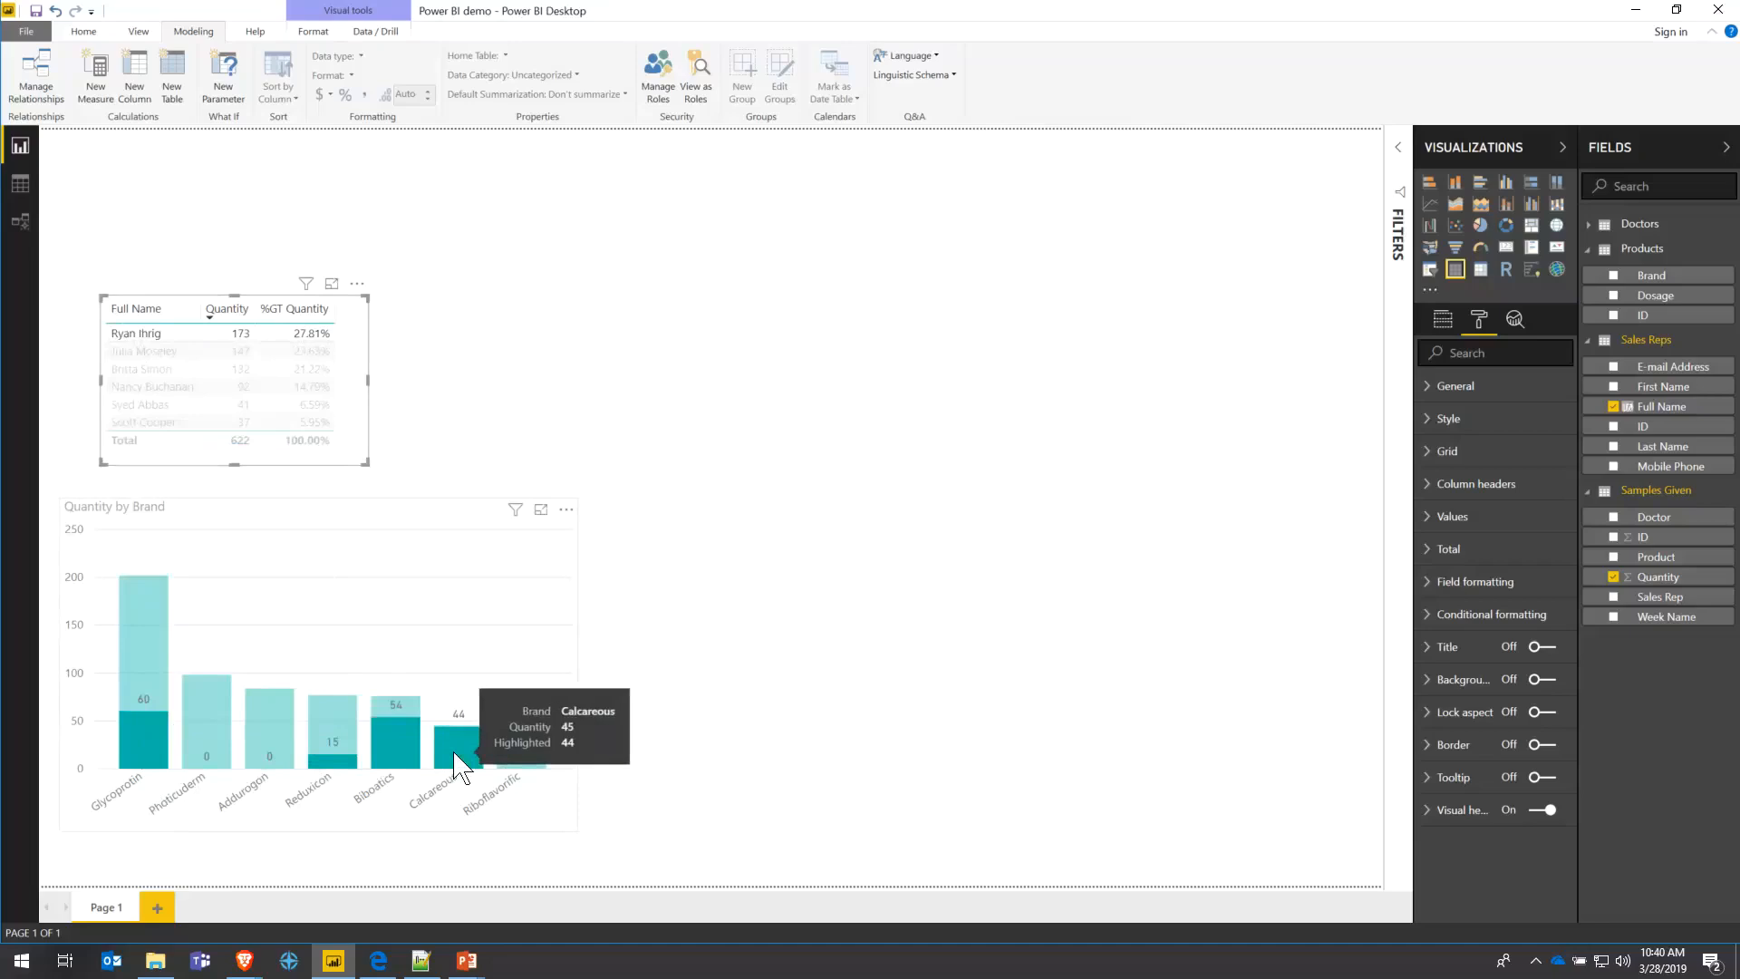
pyautogui.keyDown('ctrl'); pyautogui.click(158, 352); pyautogui.keyUp('ctrl')
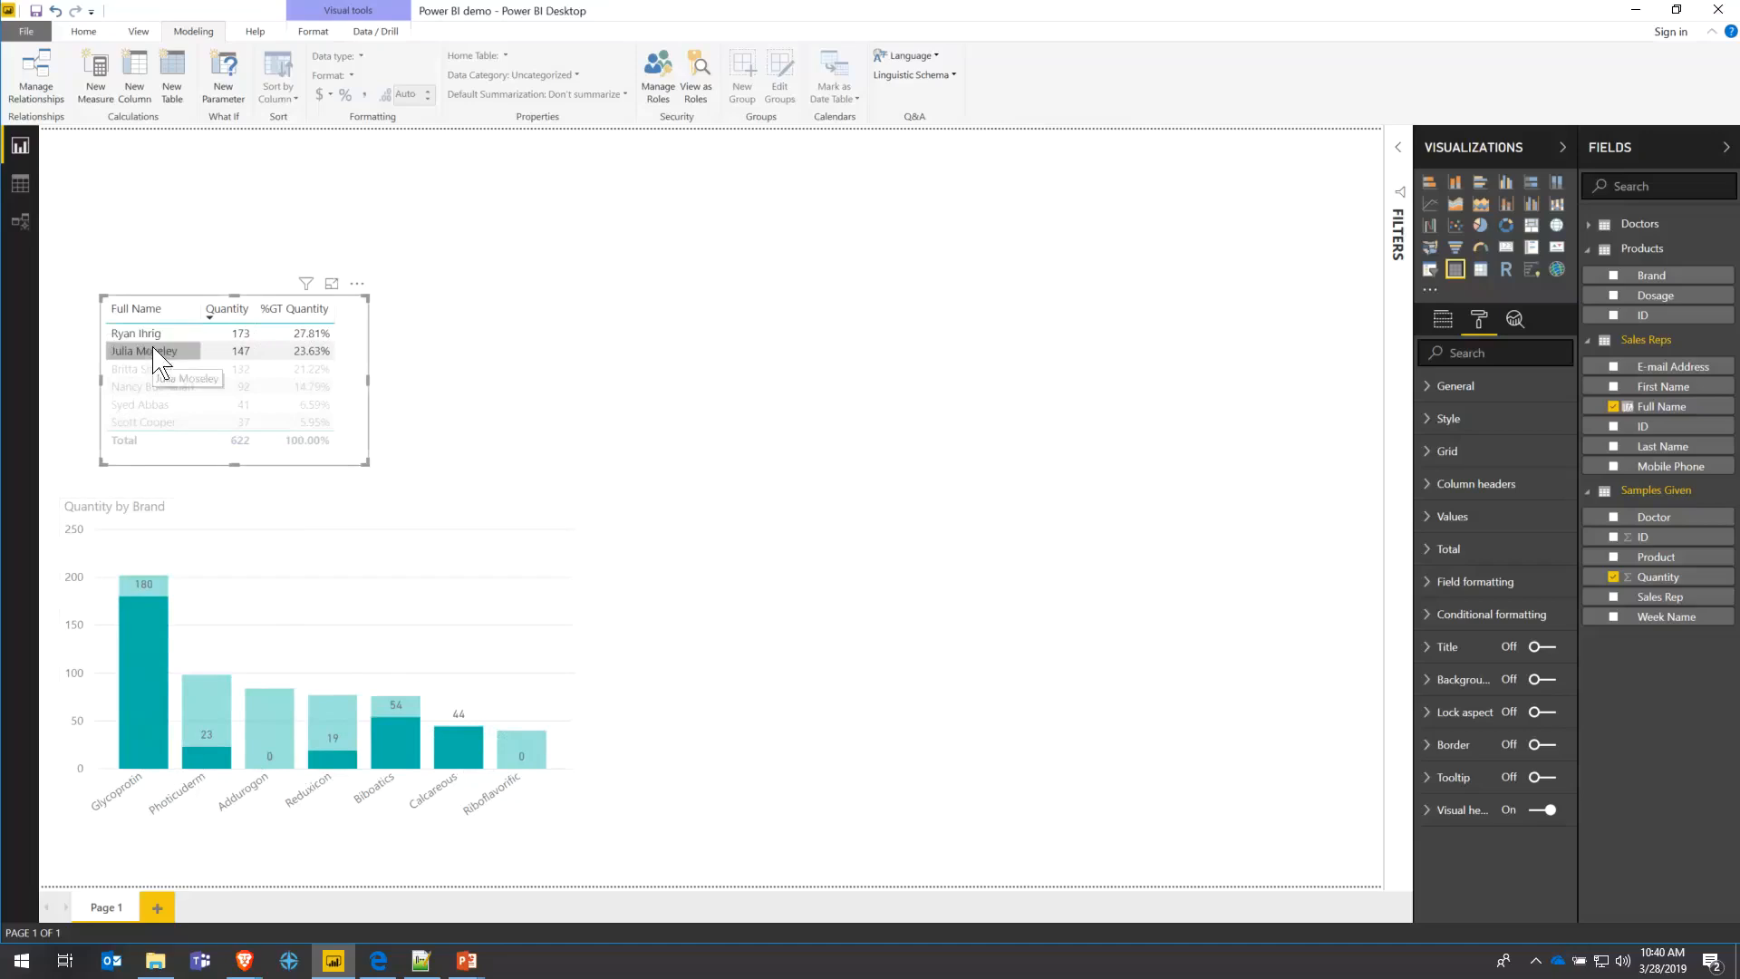
pyautogui.click(173, 359)
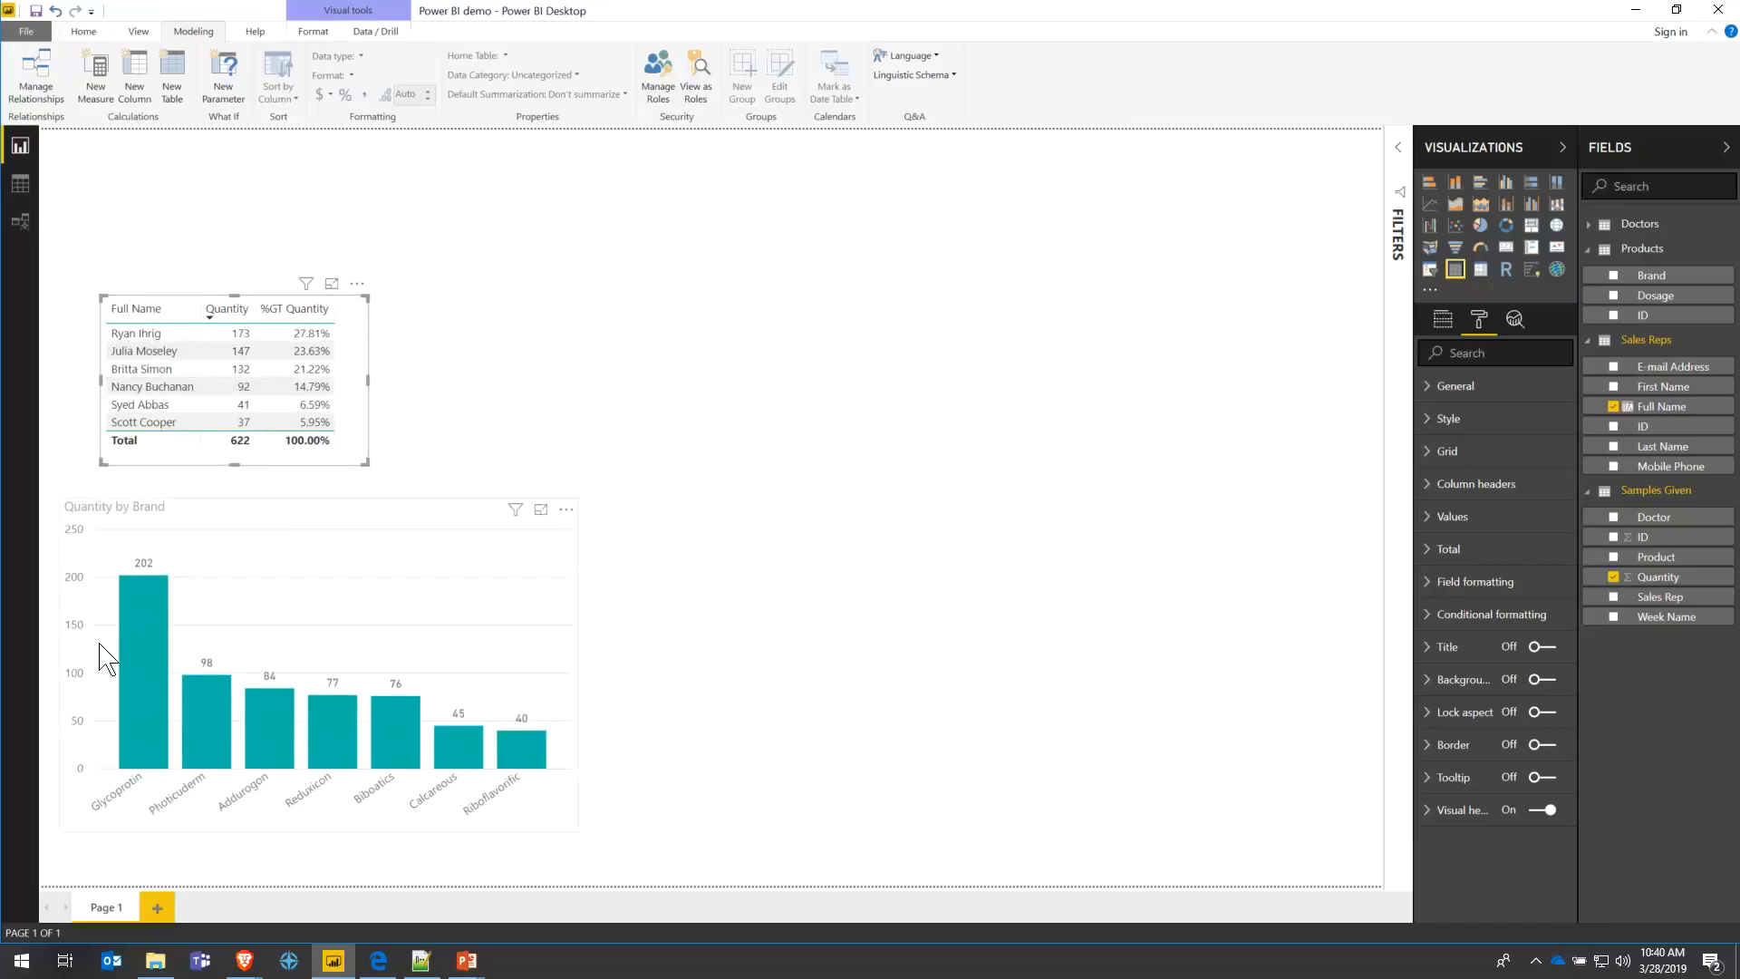
pyautogui.moveTo(186, 310); pyautogui.dragTo(145, 284)
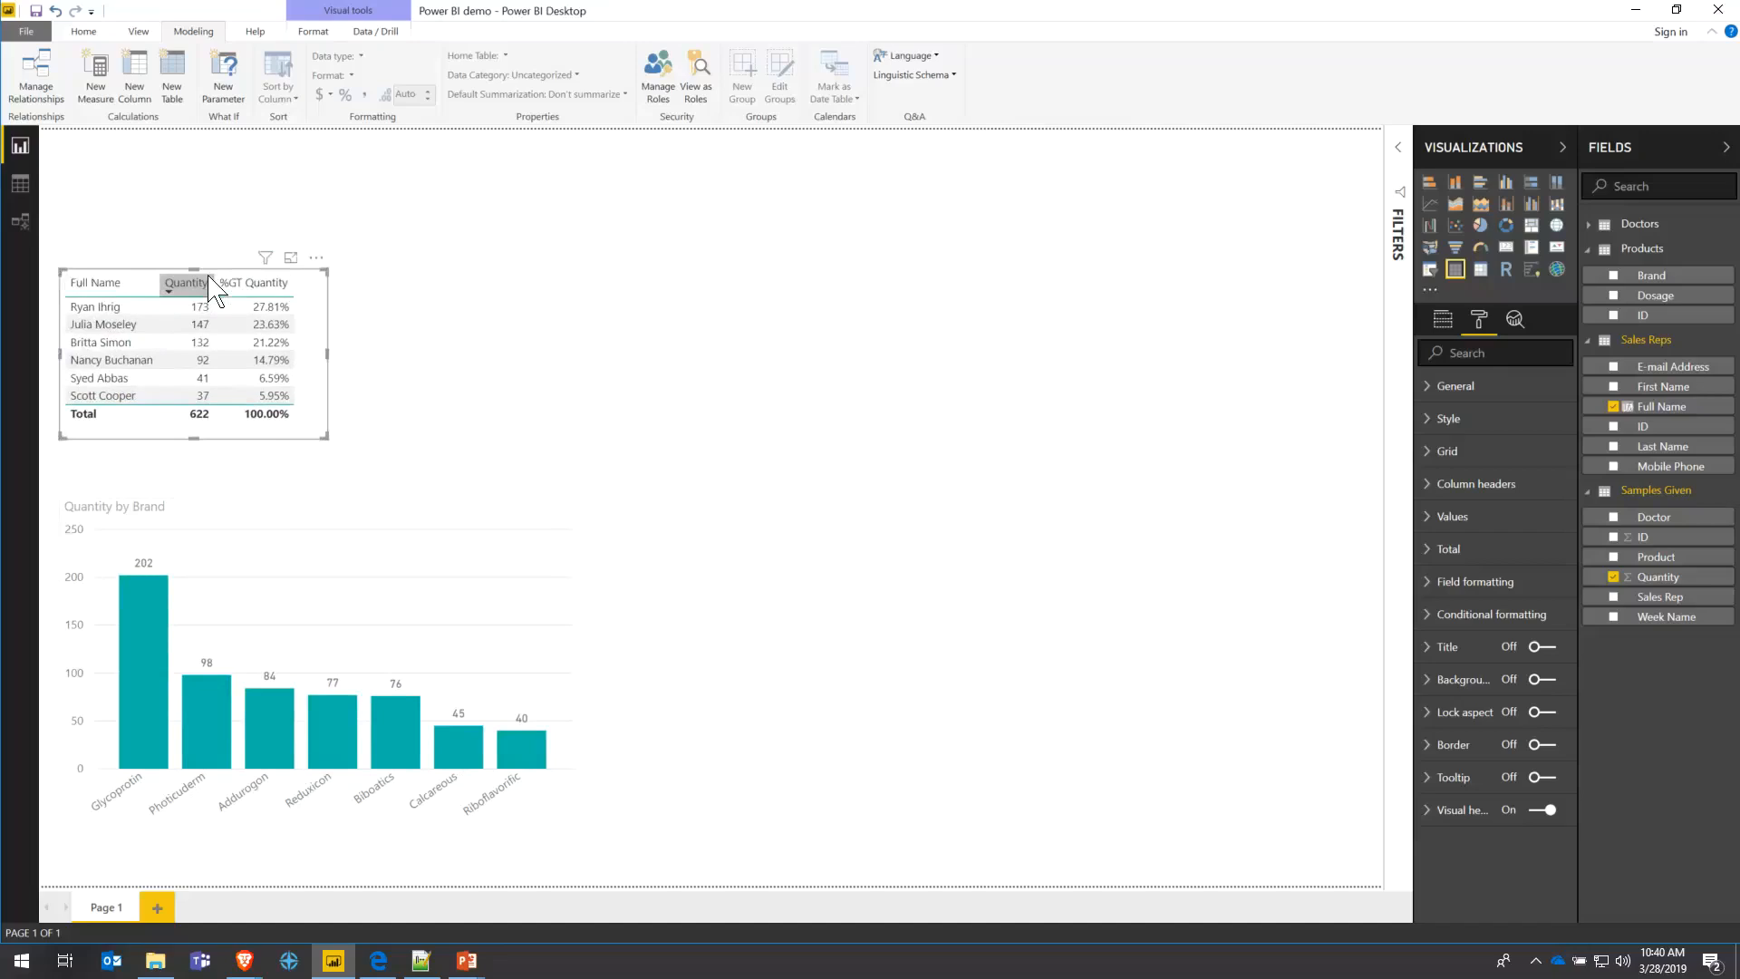
pyautogui.click(262, 516)
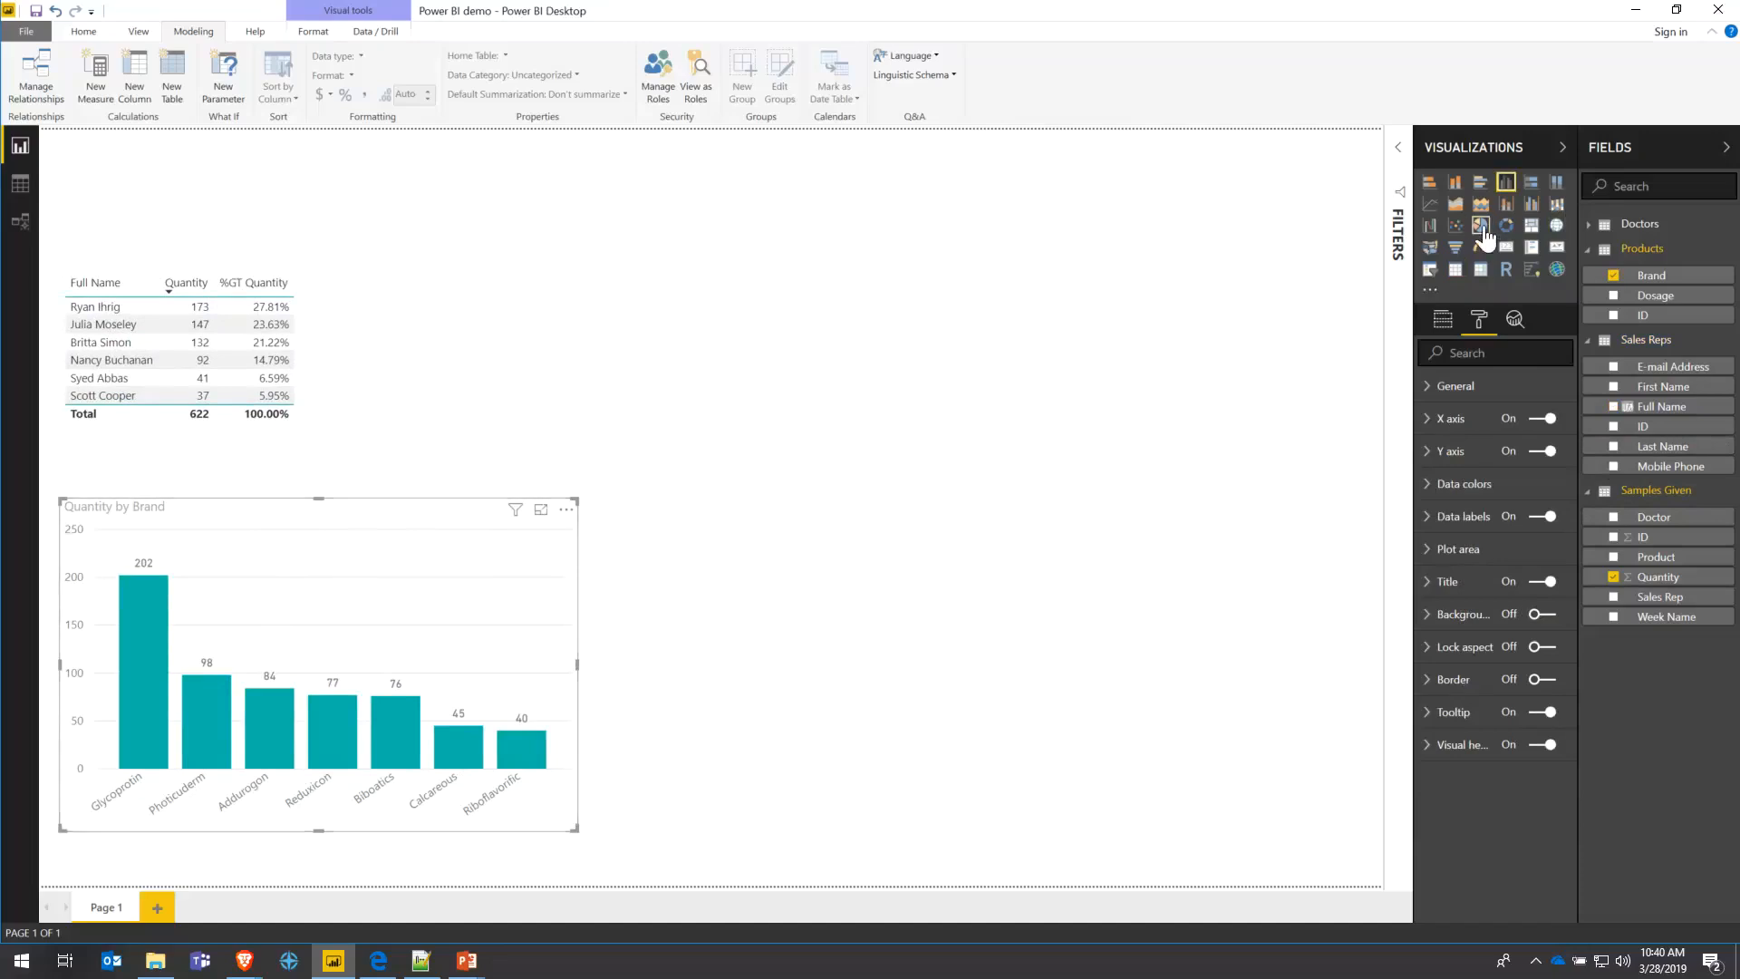
# - Switch the Quantity by Brand chart to a pie chart, then to a stacked column chart
pyautogui.click(1480, 226)
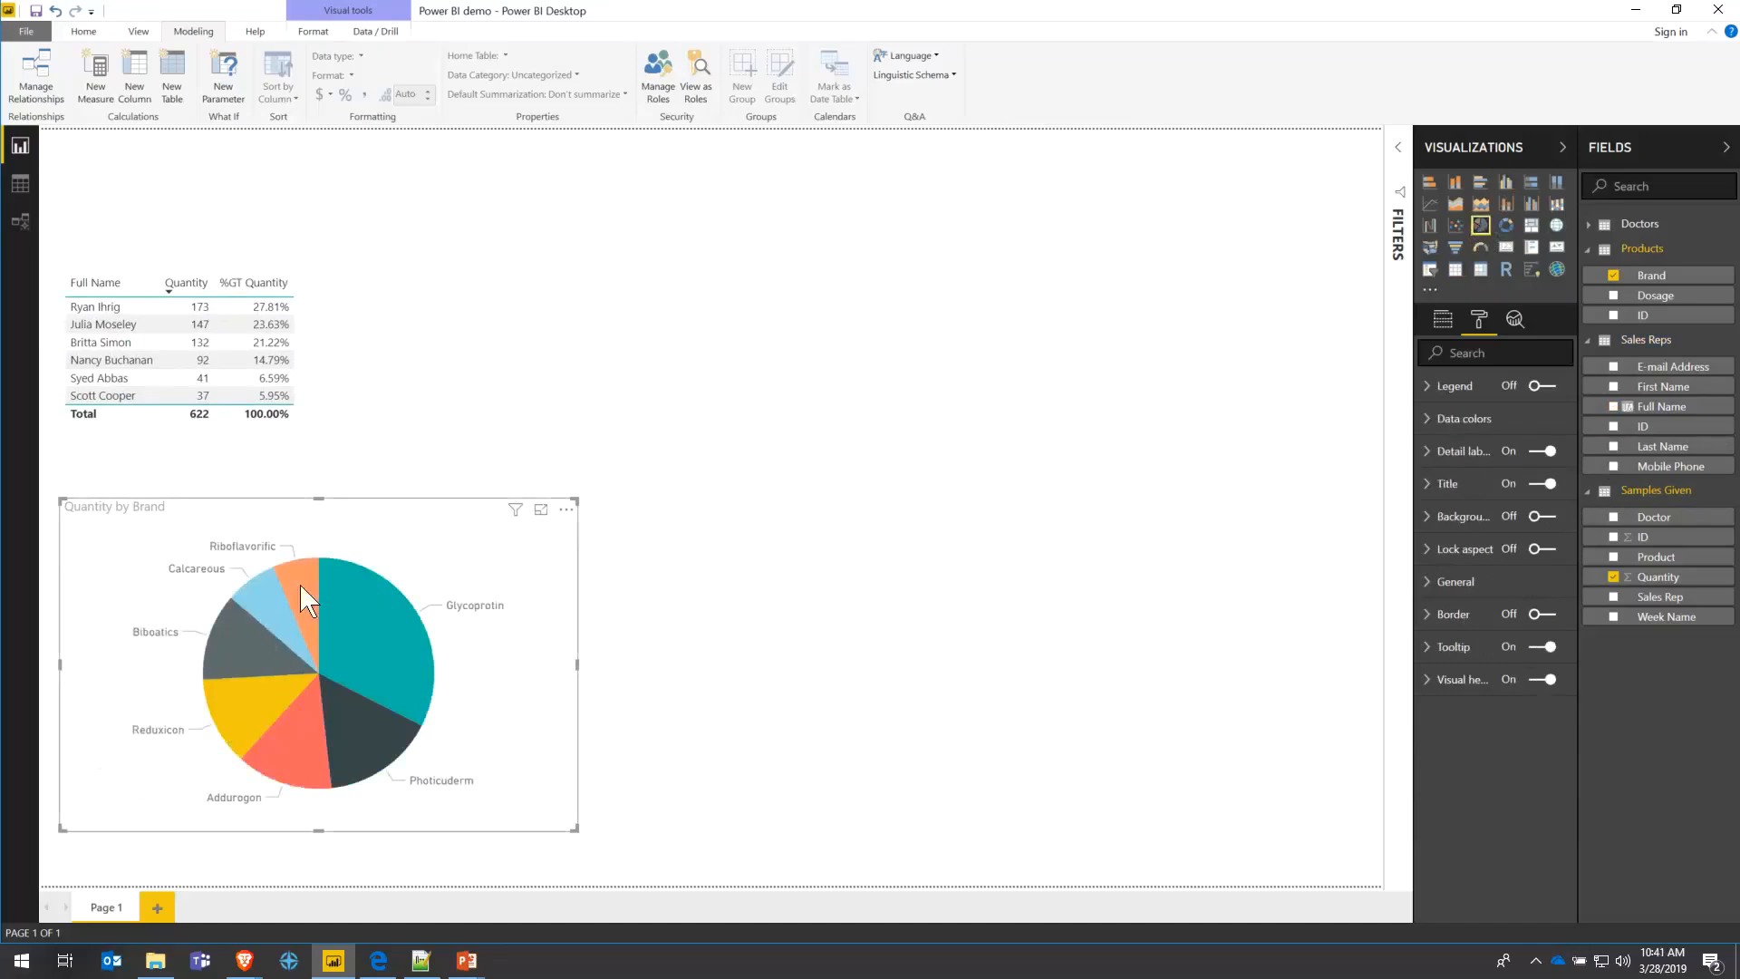
pyautogui.moveTo(277, 625)
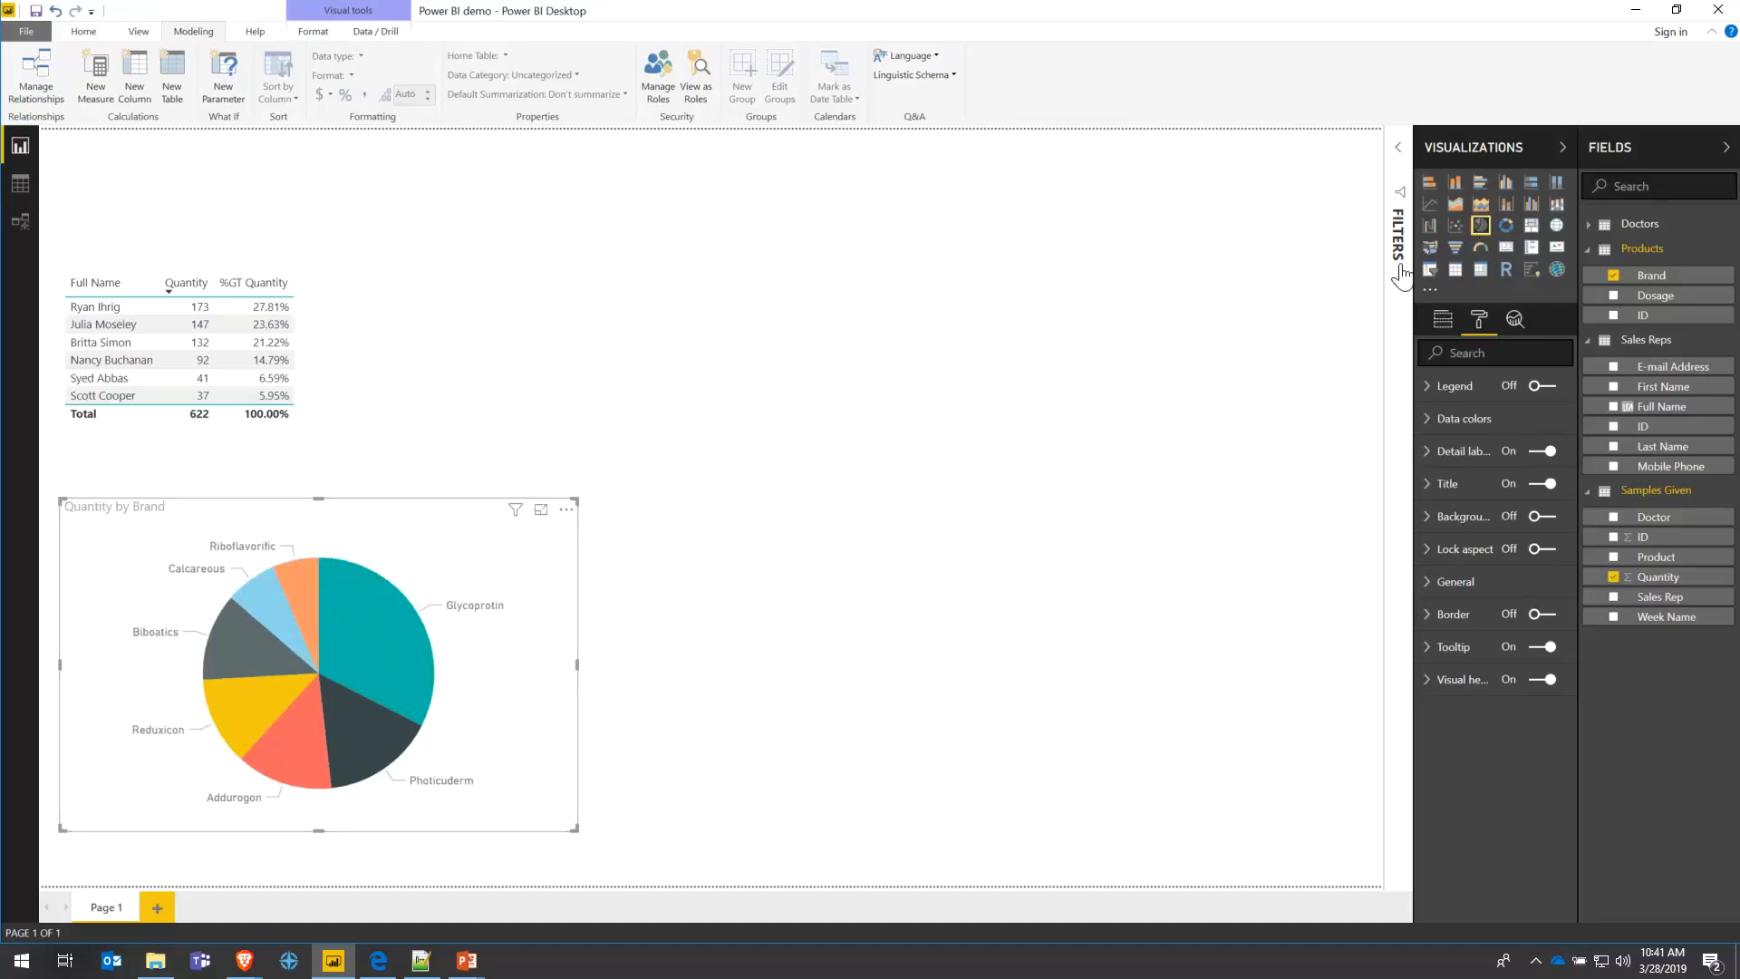
pyautogui.click(1455, 184)
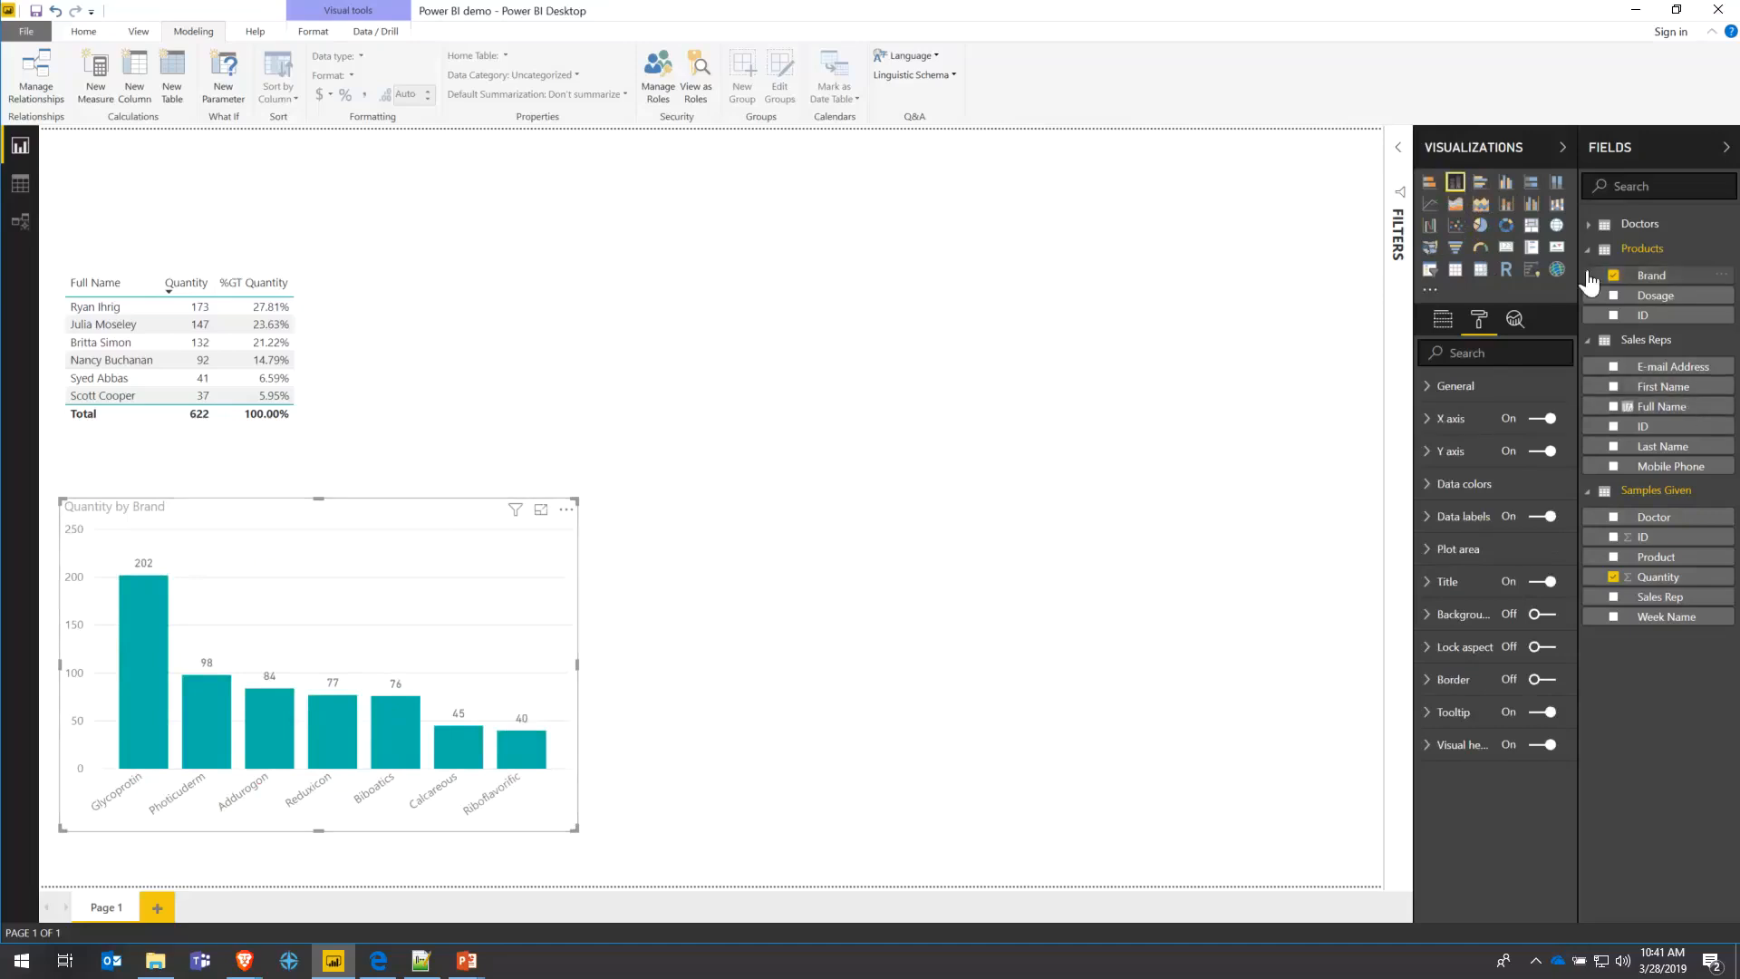
# - Expand the Doctors fields and duplicate the Quantity by Brand chart to the right of the original
pyautogui.click(1686, 224)
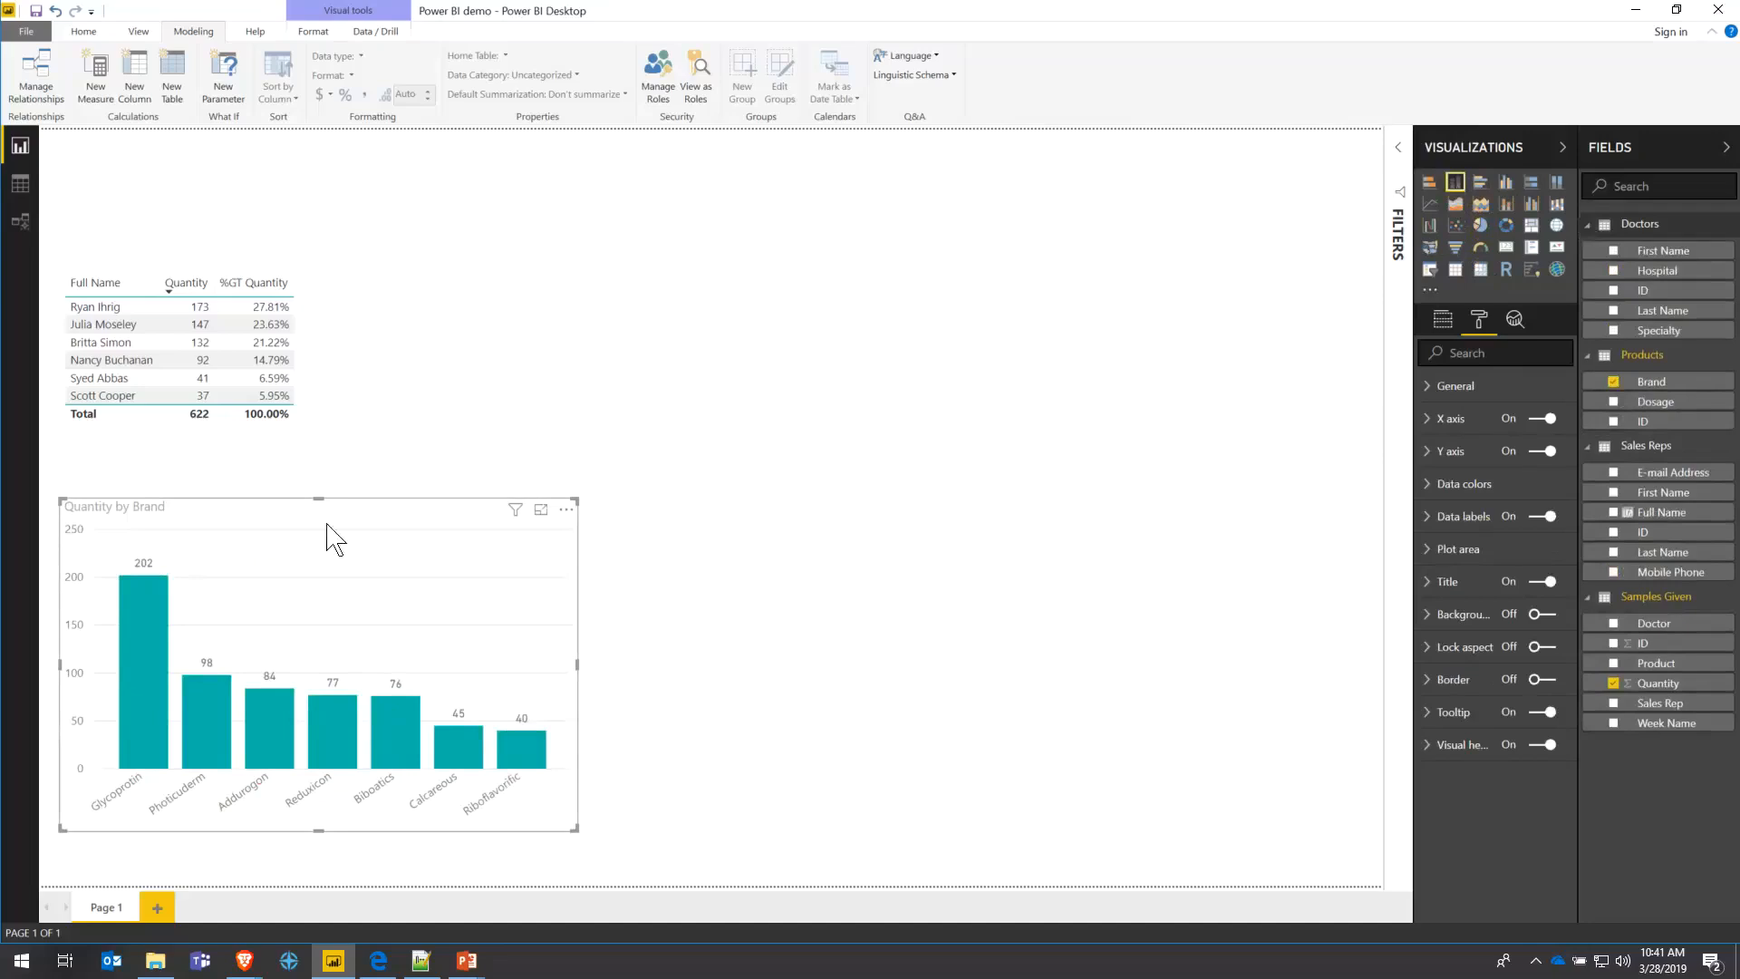
pyautogui.moveTo(331, 524); pyautogui.dragTo(1012, 521)
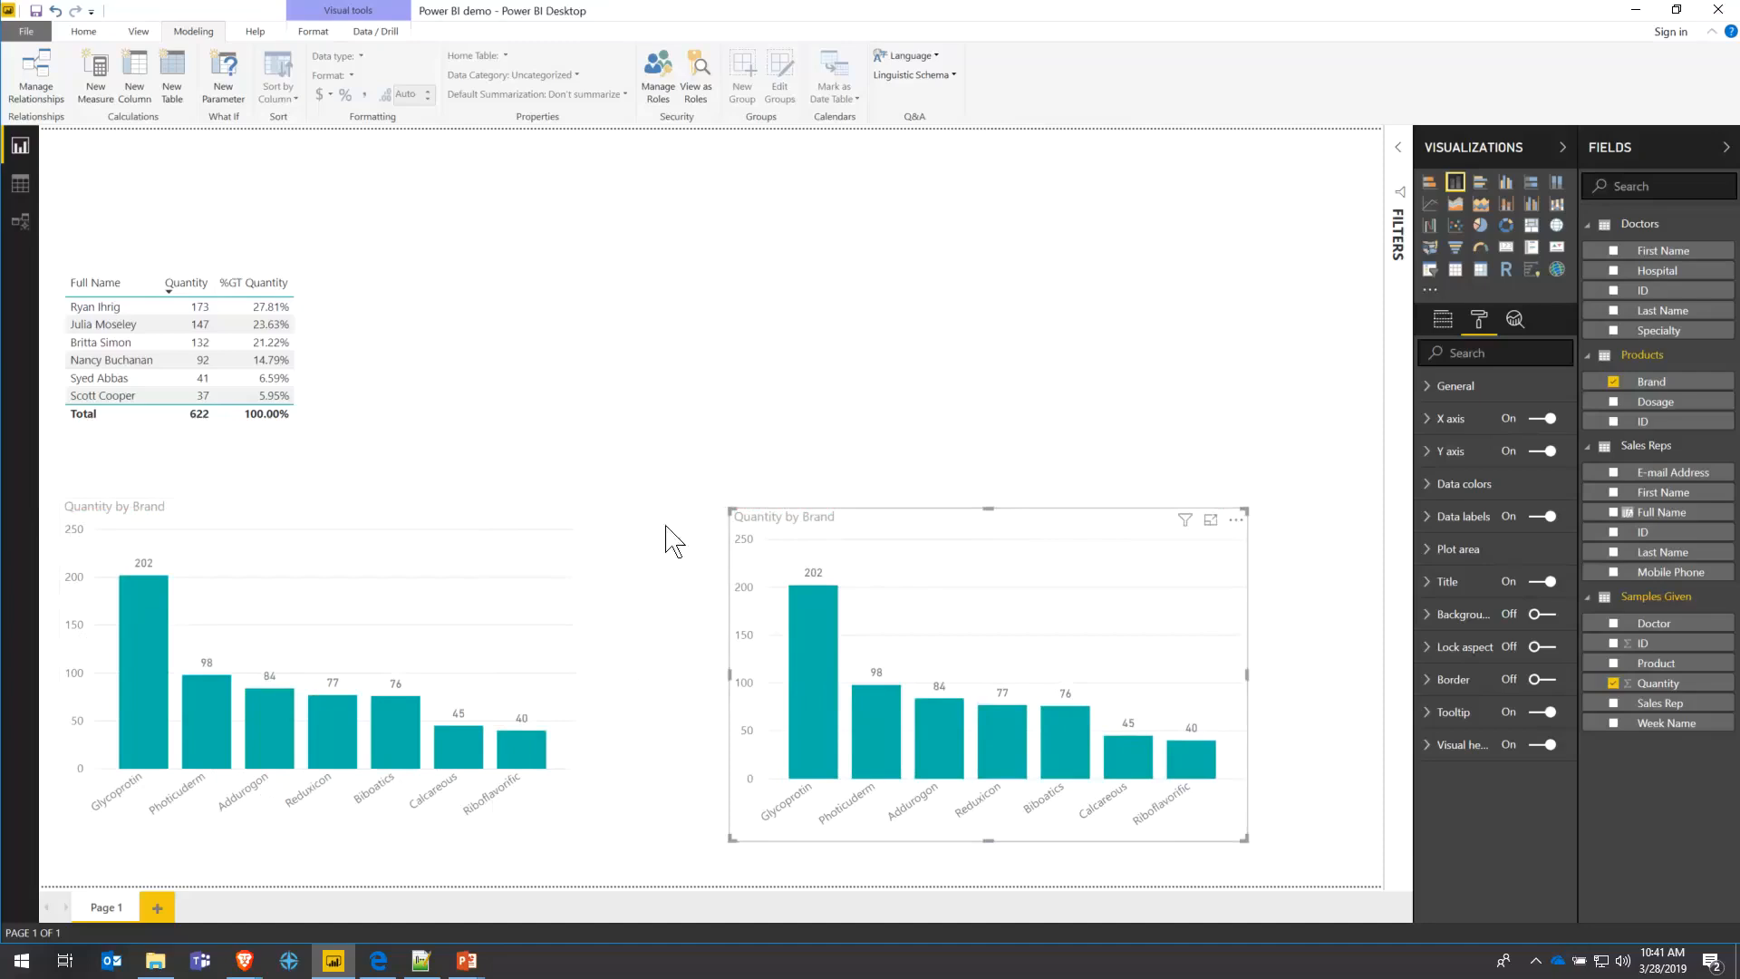
pyautogui.rightClick(857, 523)
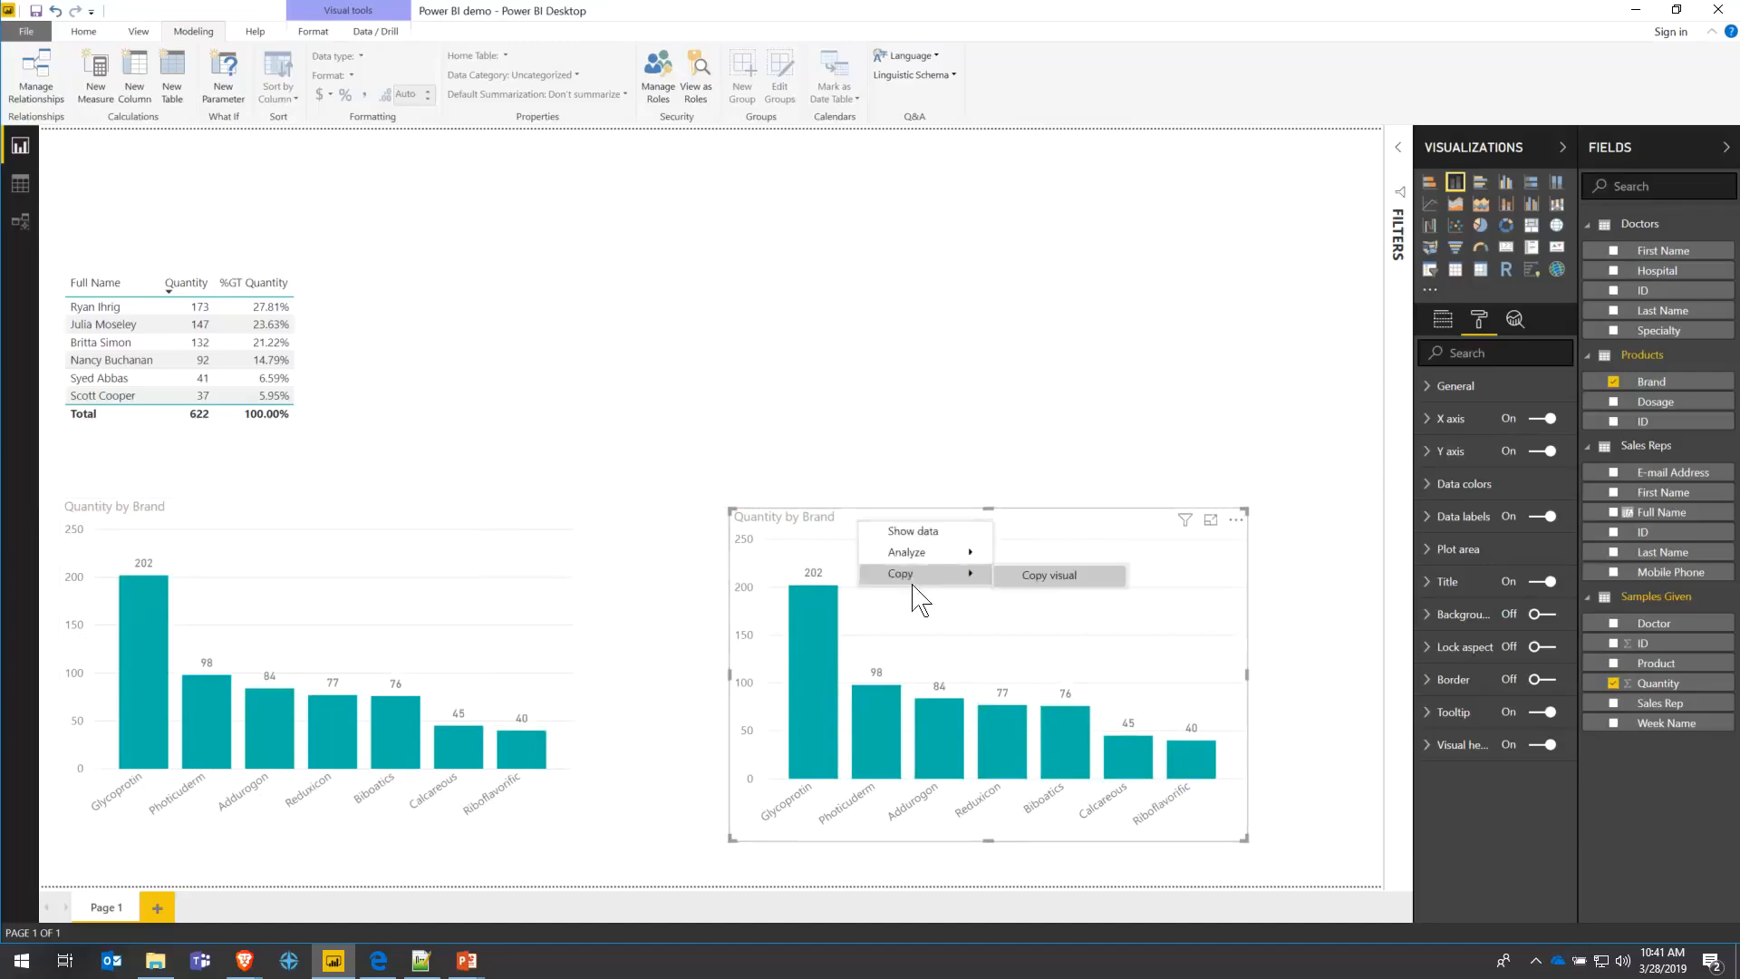
pyautogui.click(1024, 576)
pyautogui.click(961, 478)
pyautogui.click(899, 535)
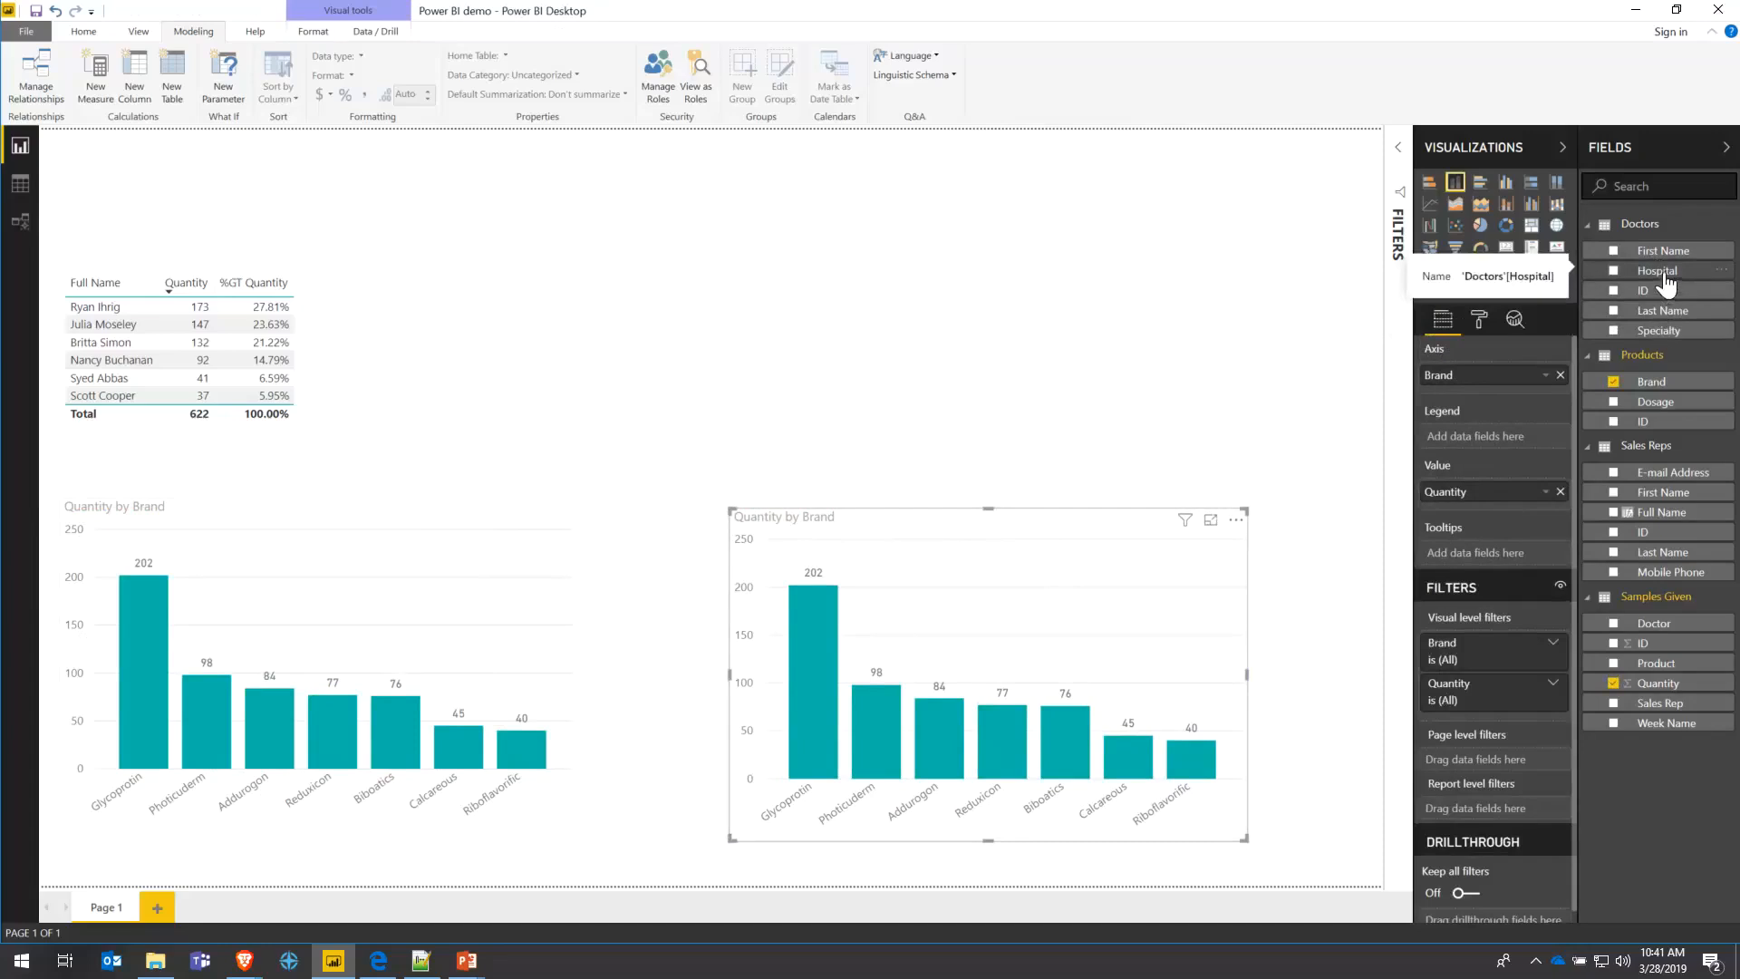
# - Replace Brand with doctor Last Name on the copy's axis and nudge both charts into alignment
pyautogui.moveTo(1663, 310); pyautogui.dragTo(1557, 386)
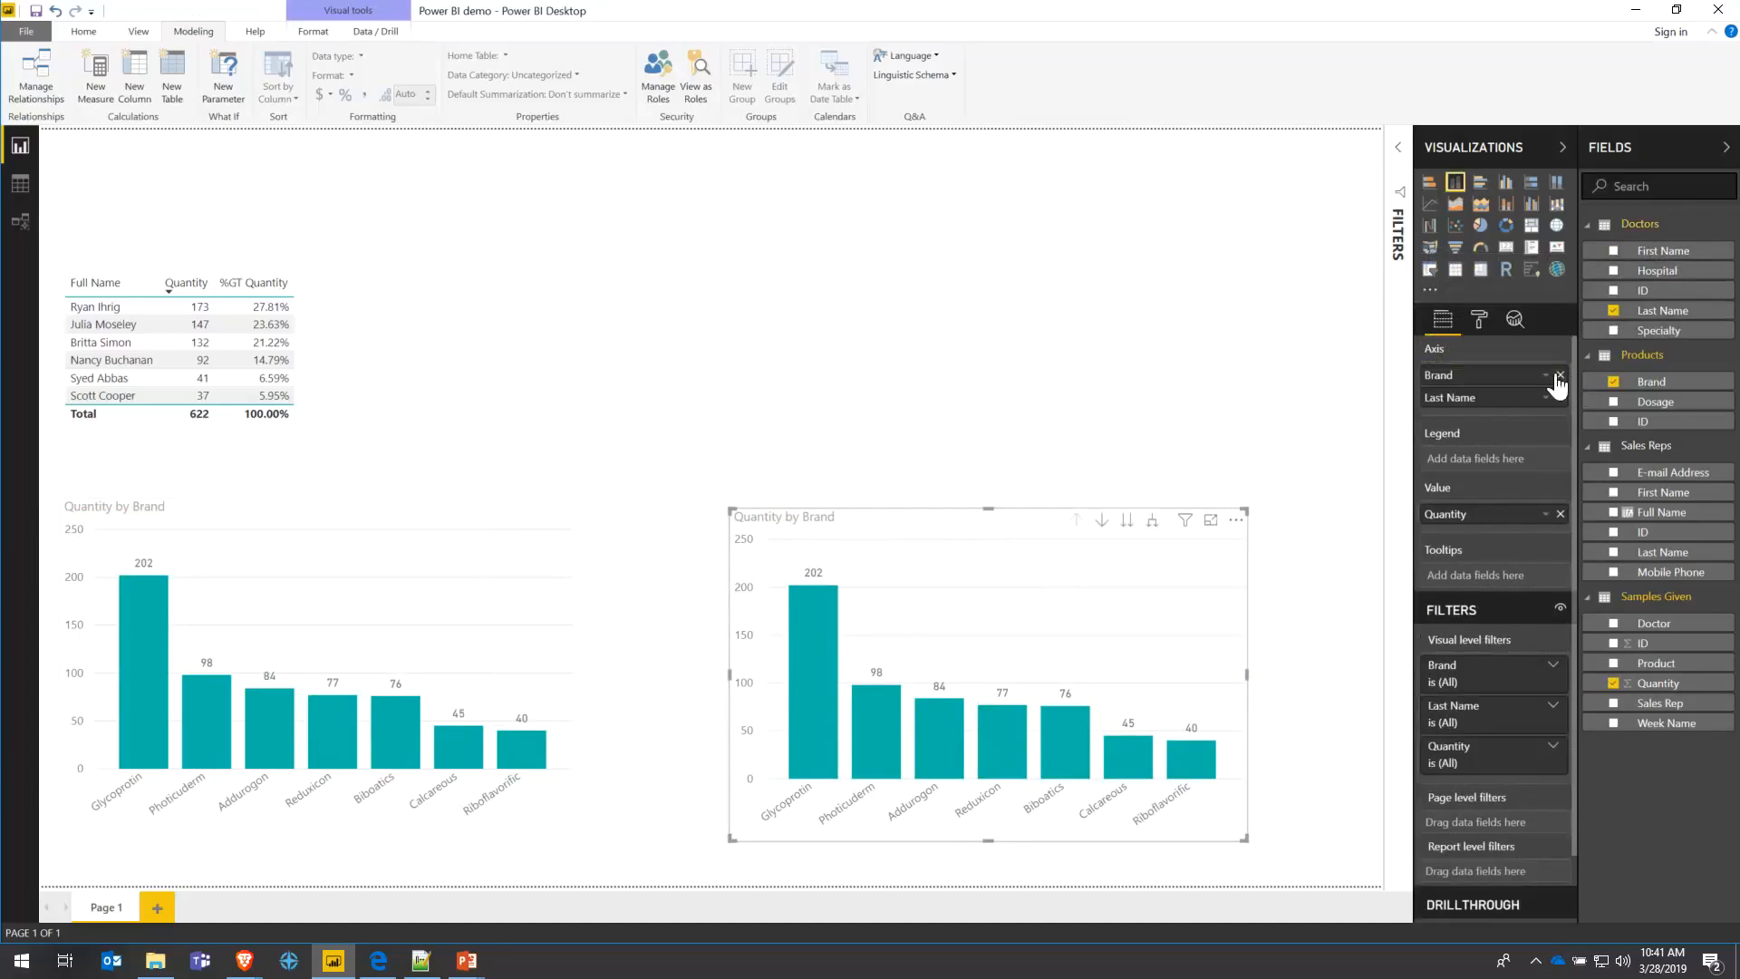
pyautogui.click(1559, 375)
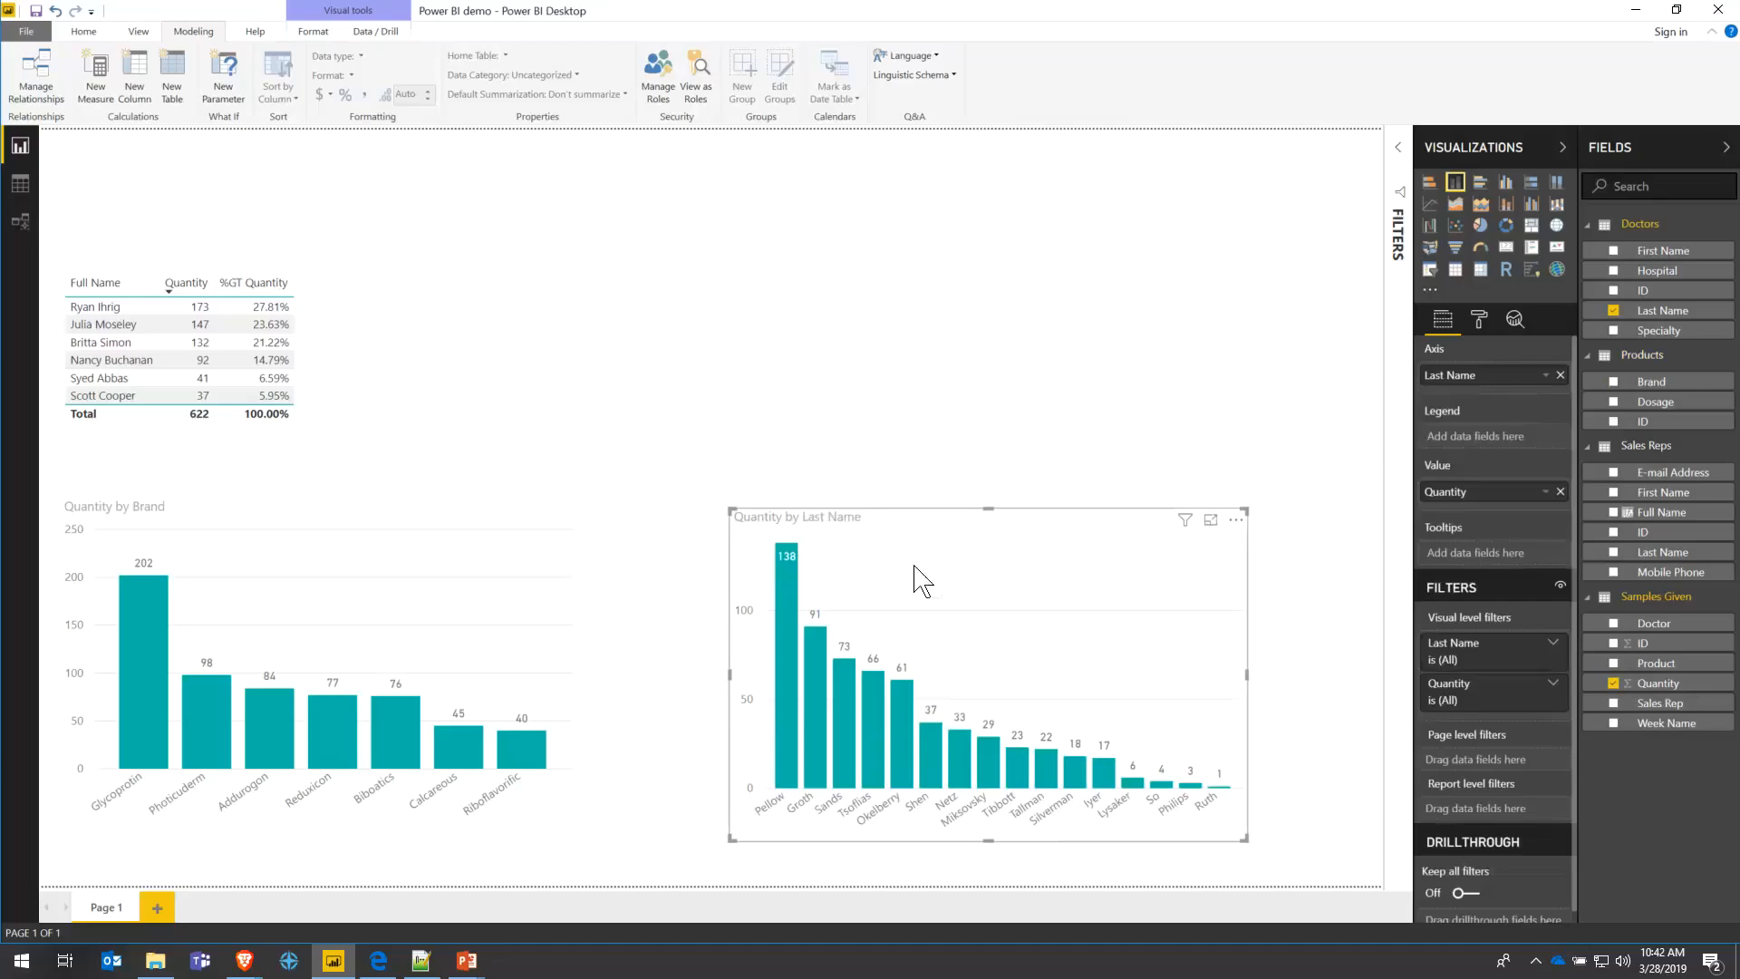
pyautogui.moveTo(923, 532); pyautogui.dragTo(928, 522)
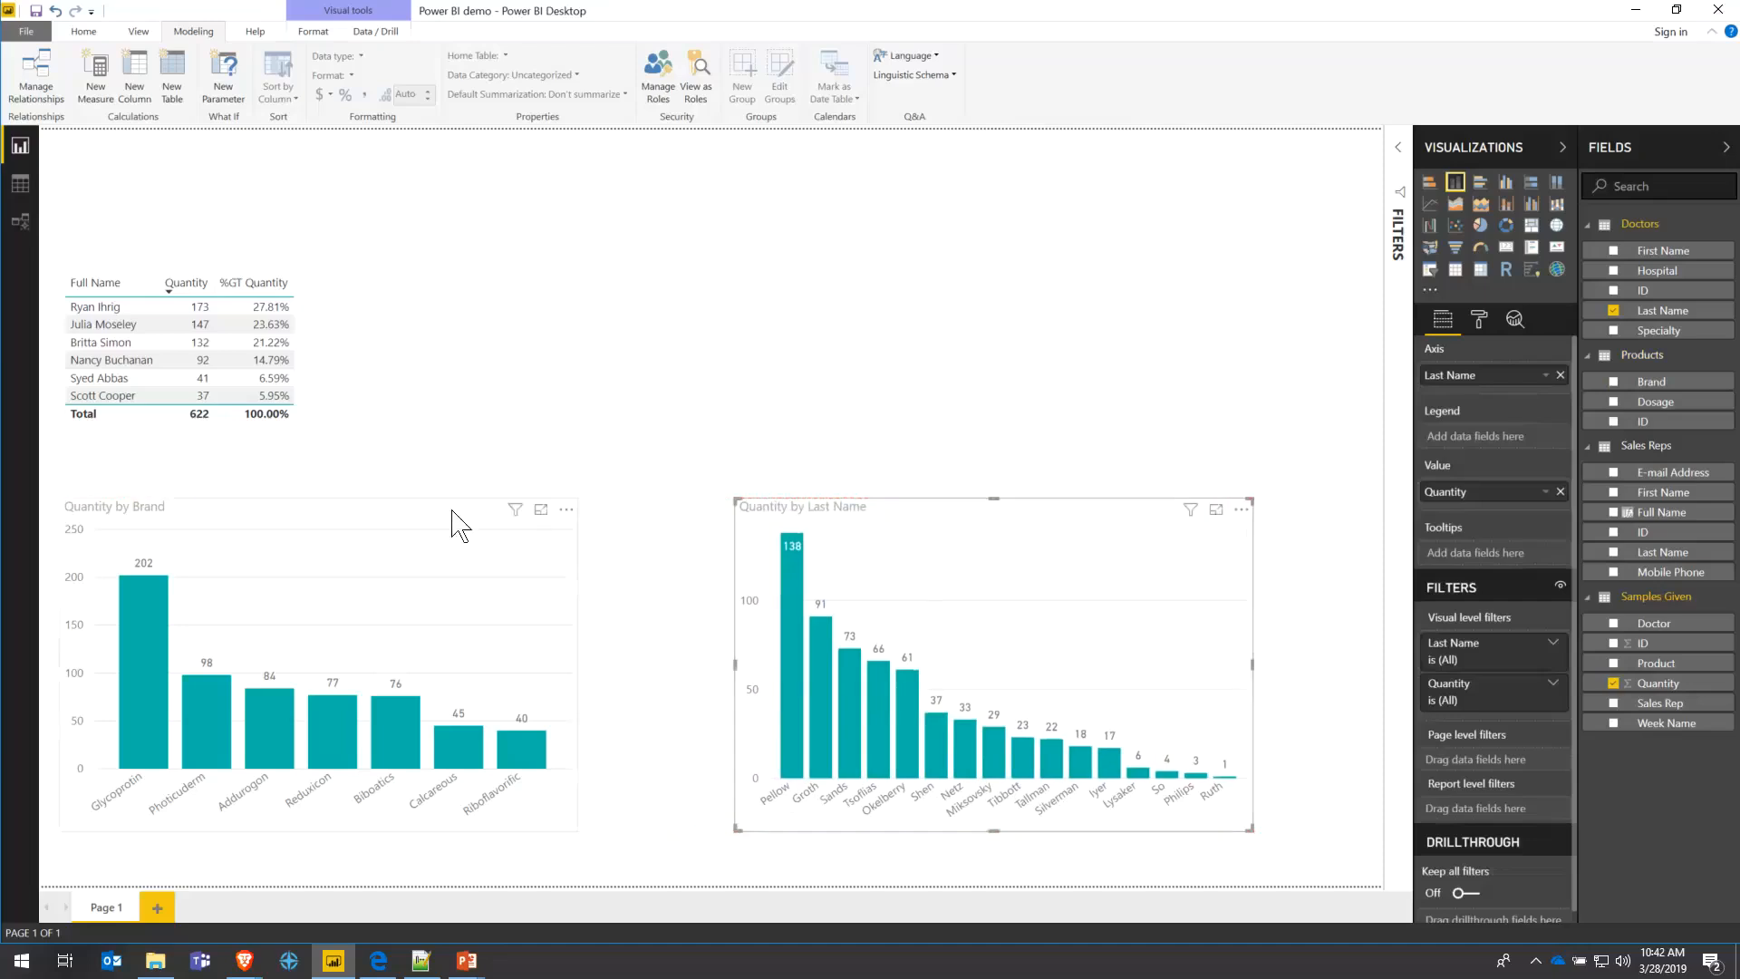
pyautogui.moveTo(454, 520); pyautogui.dragTo(489, 520)
pyautogui.moveTo(900, 519); pyautogui.dragTo(912, 518)
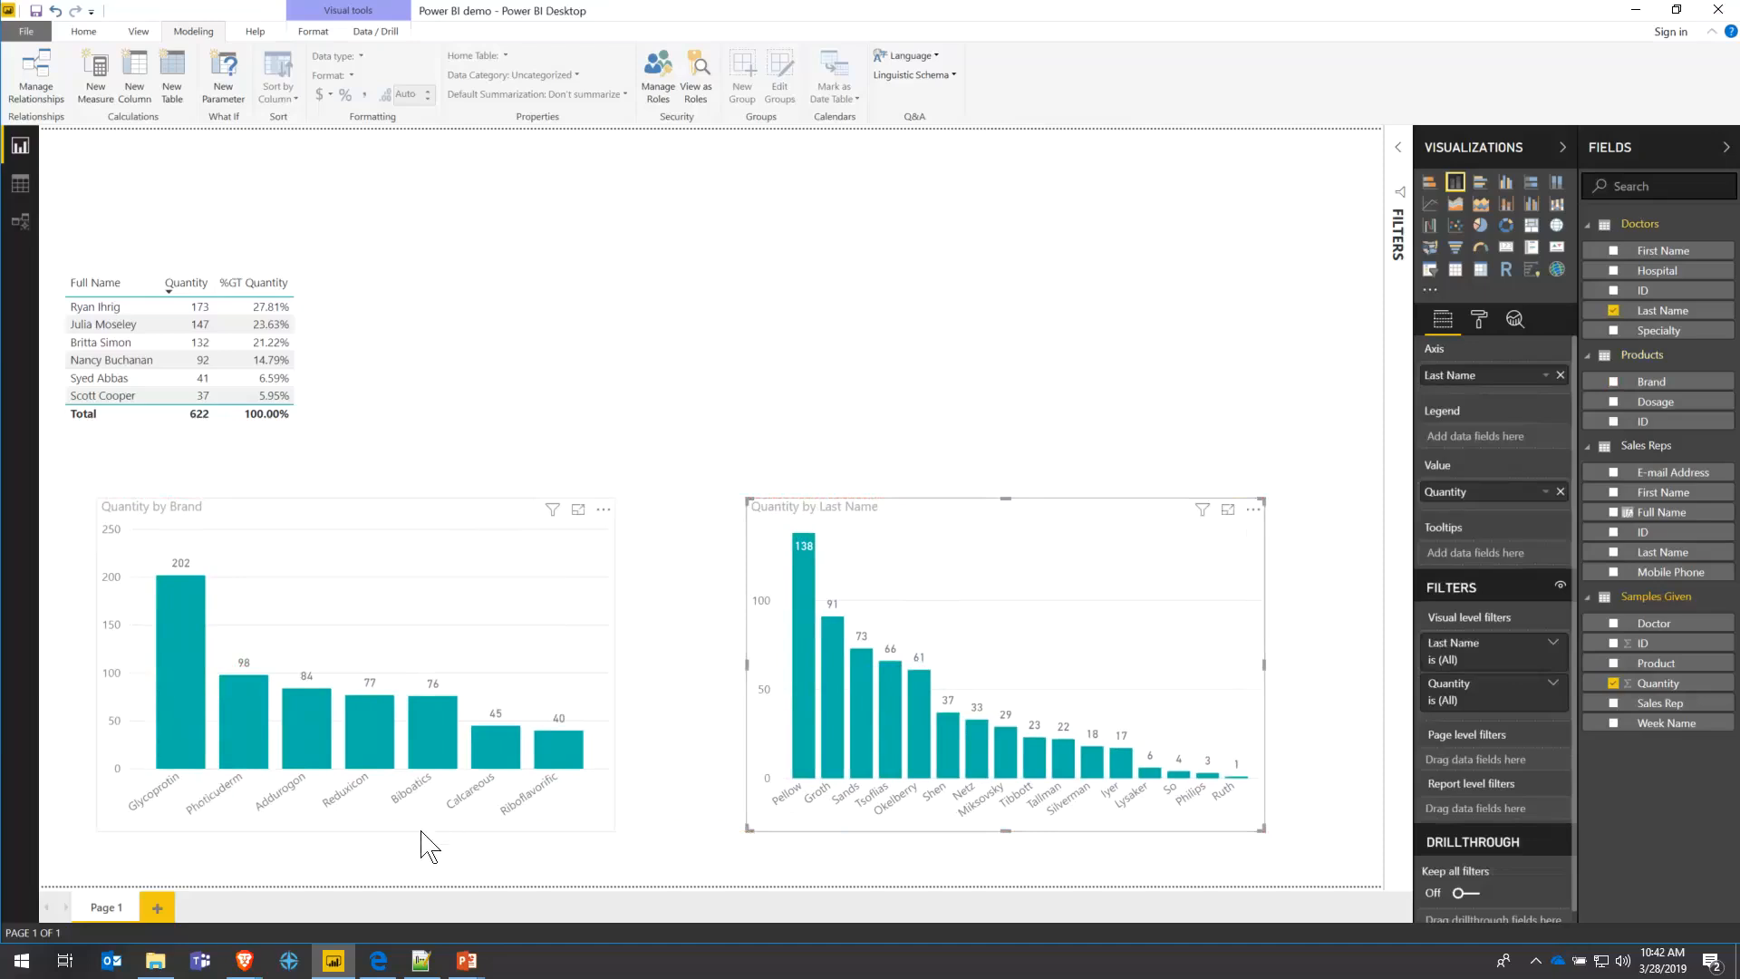
# - Cross-filter the page to the Glycoprotin brand by selecting its bar
pyautogui.click(167, 698)
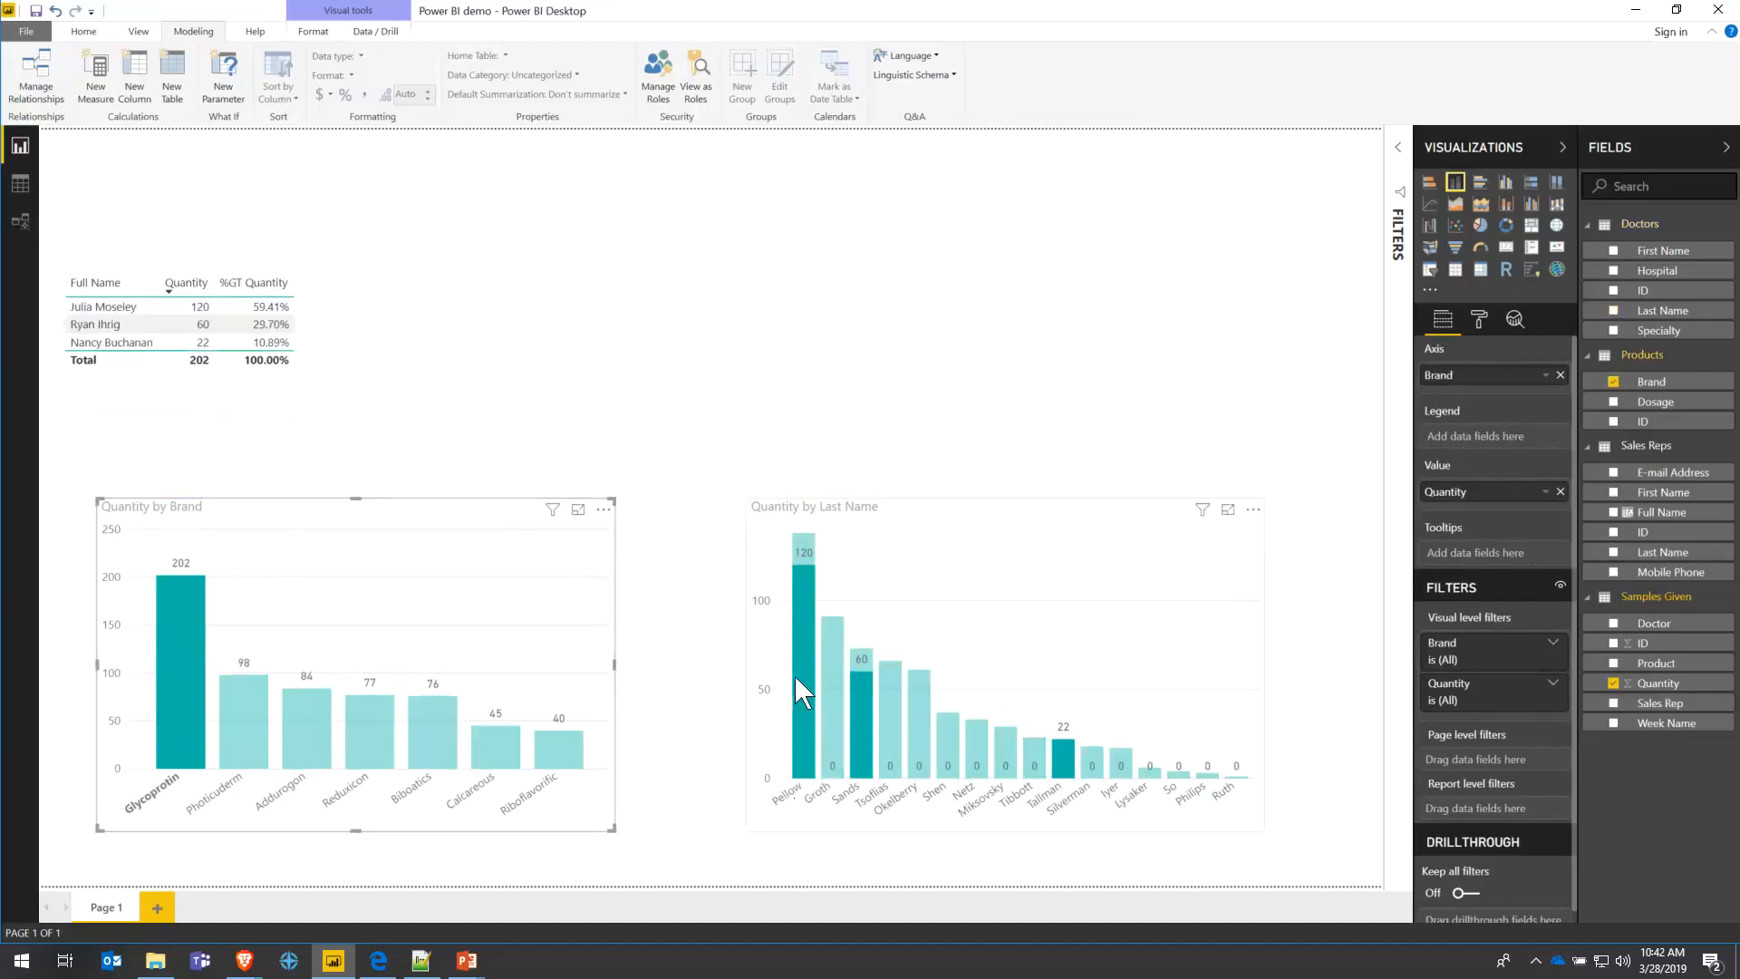
pyautogui.moveTo(172, 661)
pyautogui.moveTo(809, 675)
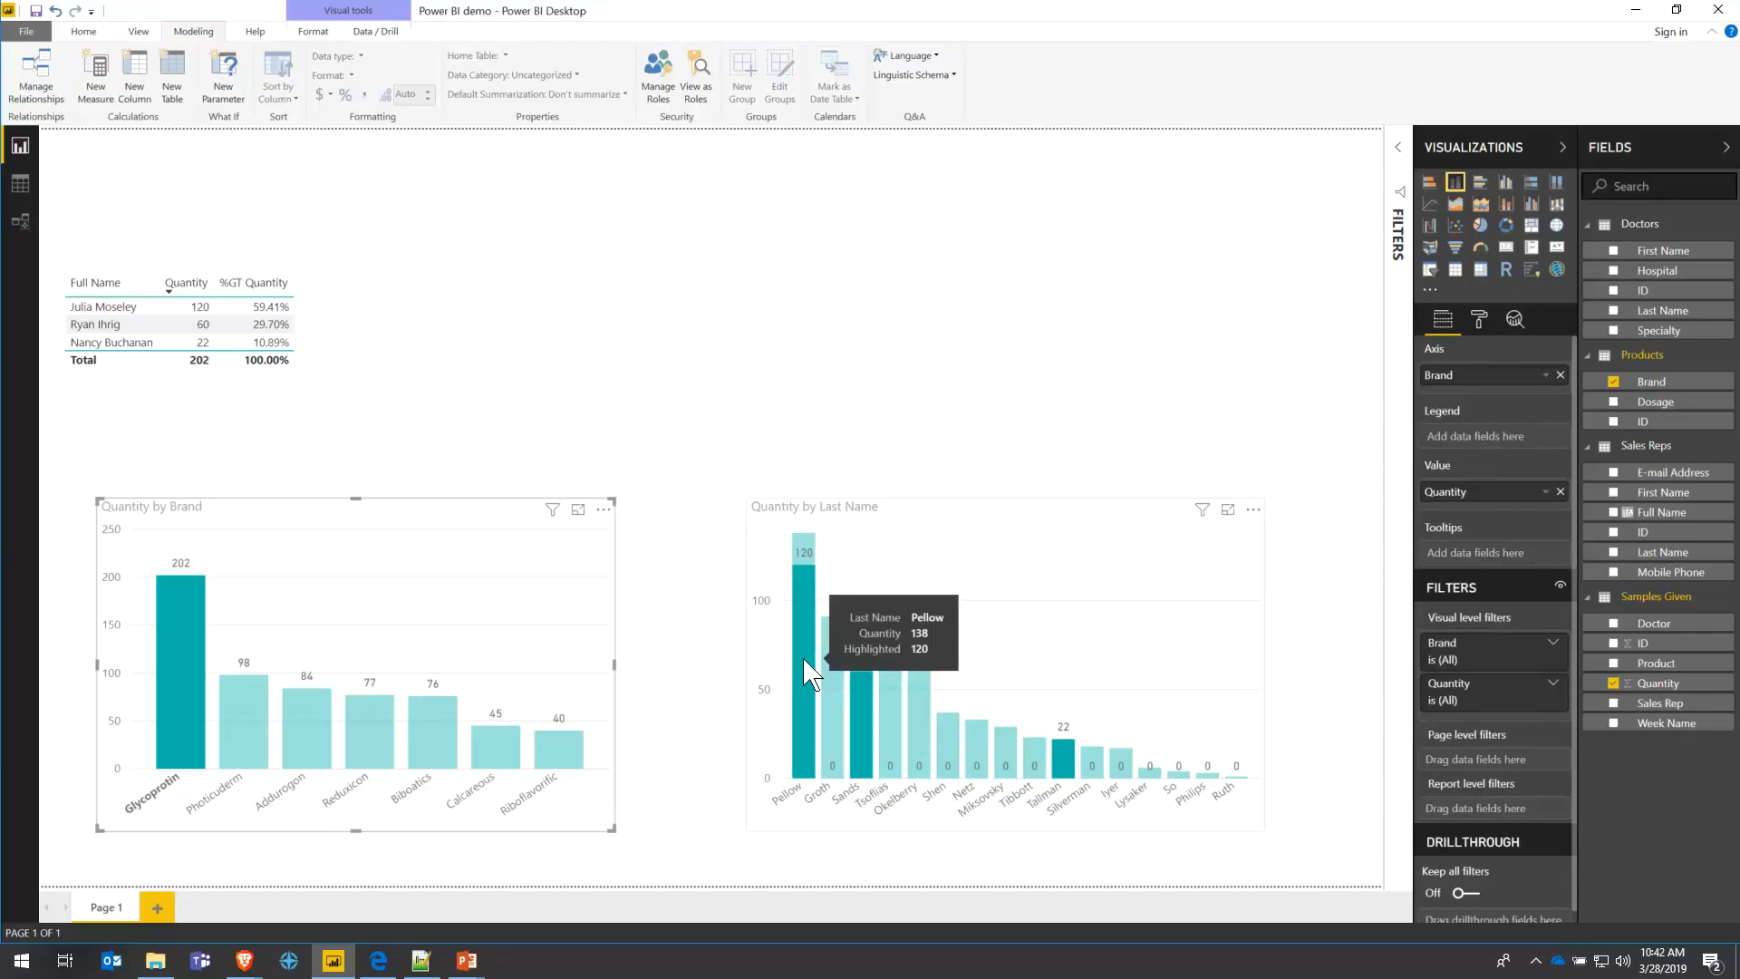
# - Move the salesperson table further right on the page
pyautogui.click(902, 508)
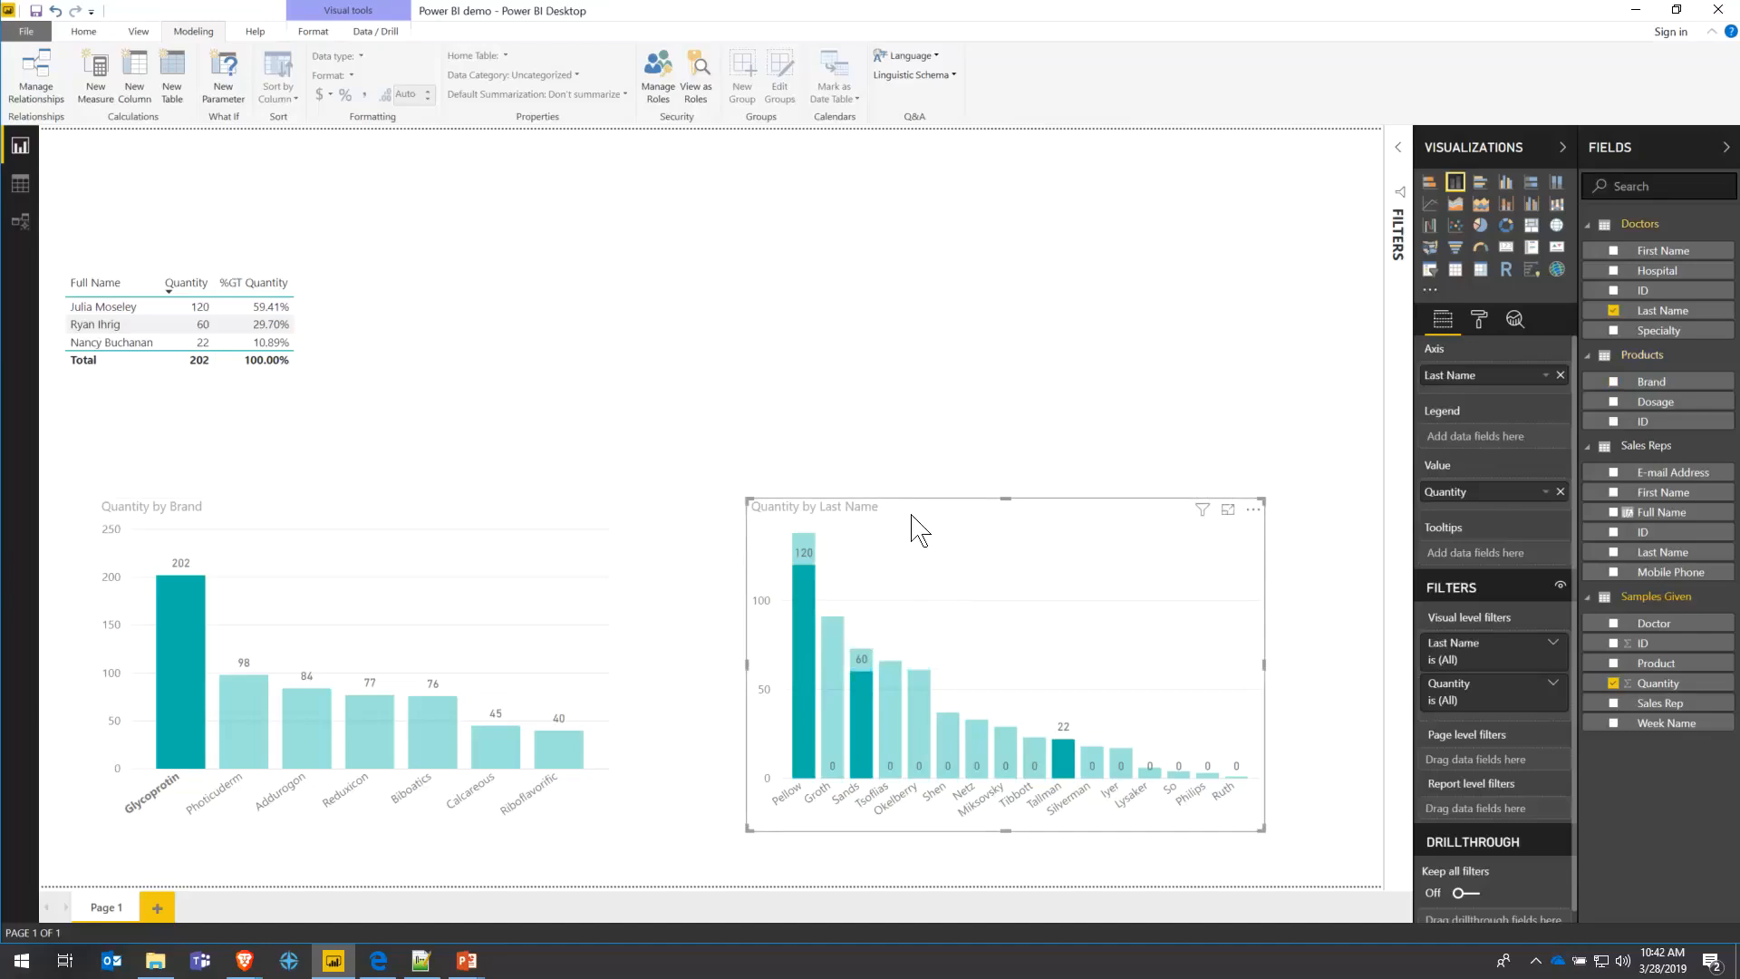
pyautogui.click(159, 274)
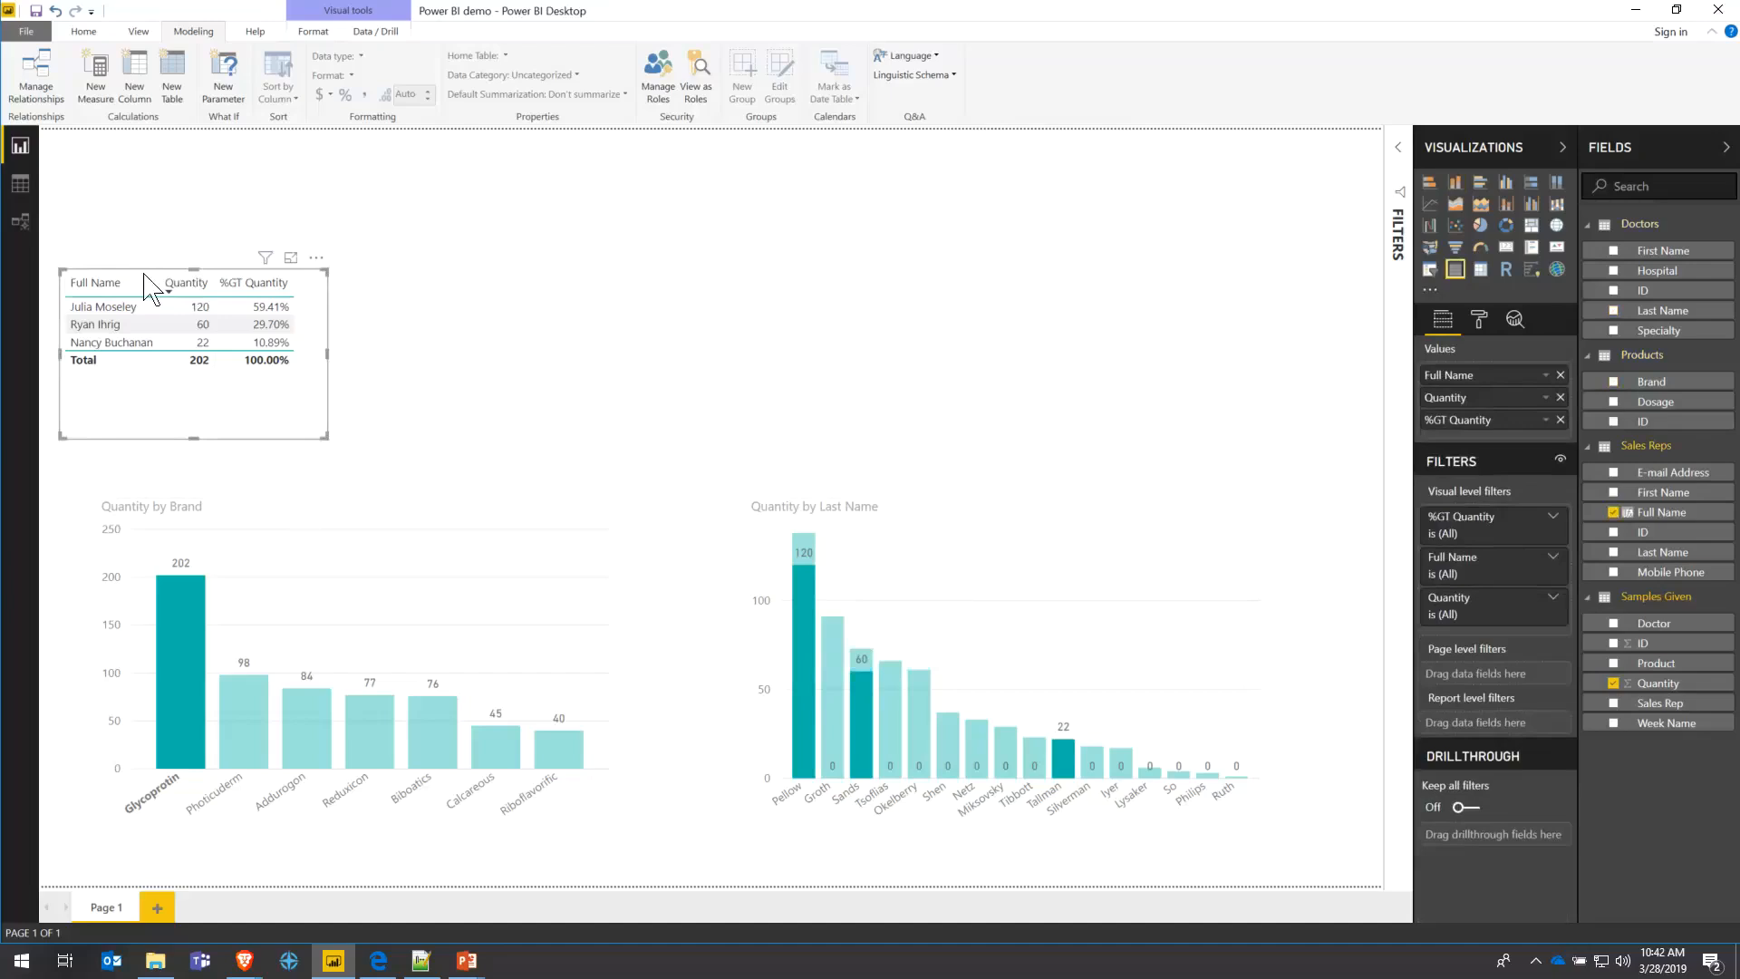
pyautogui.moveTo(143, 274); pyautogui.dragTo(336, 300)
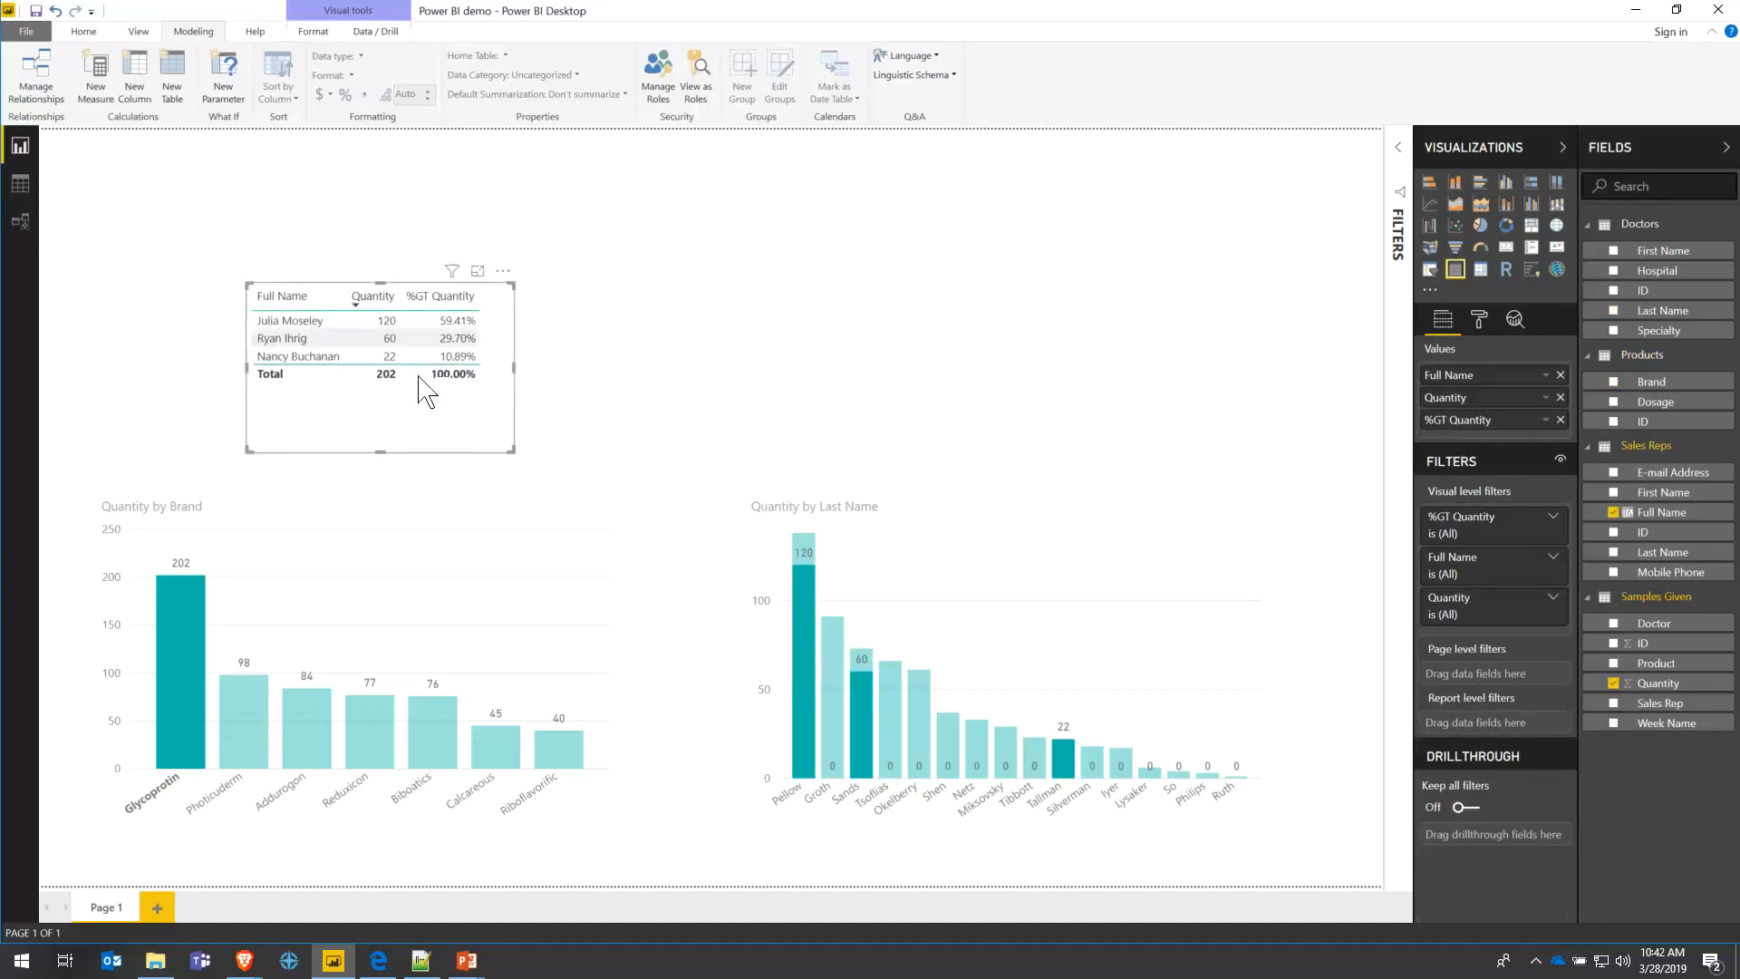
pyautogui.click(273, 508)
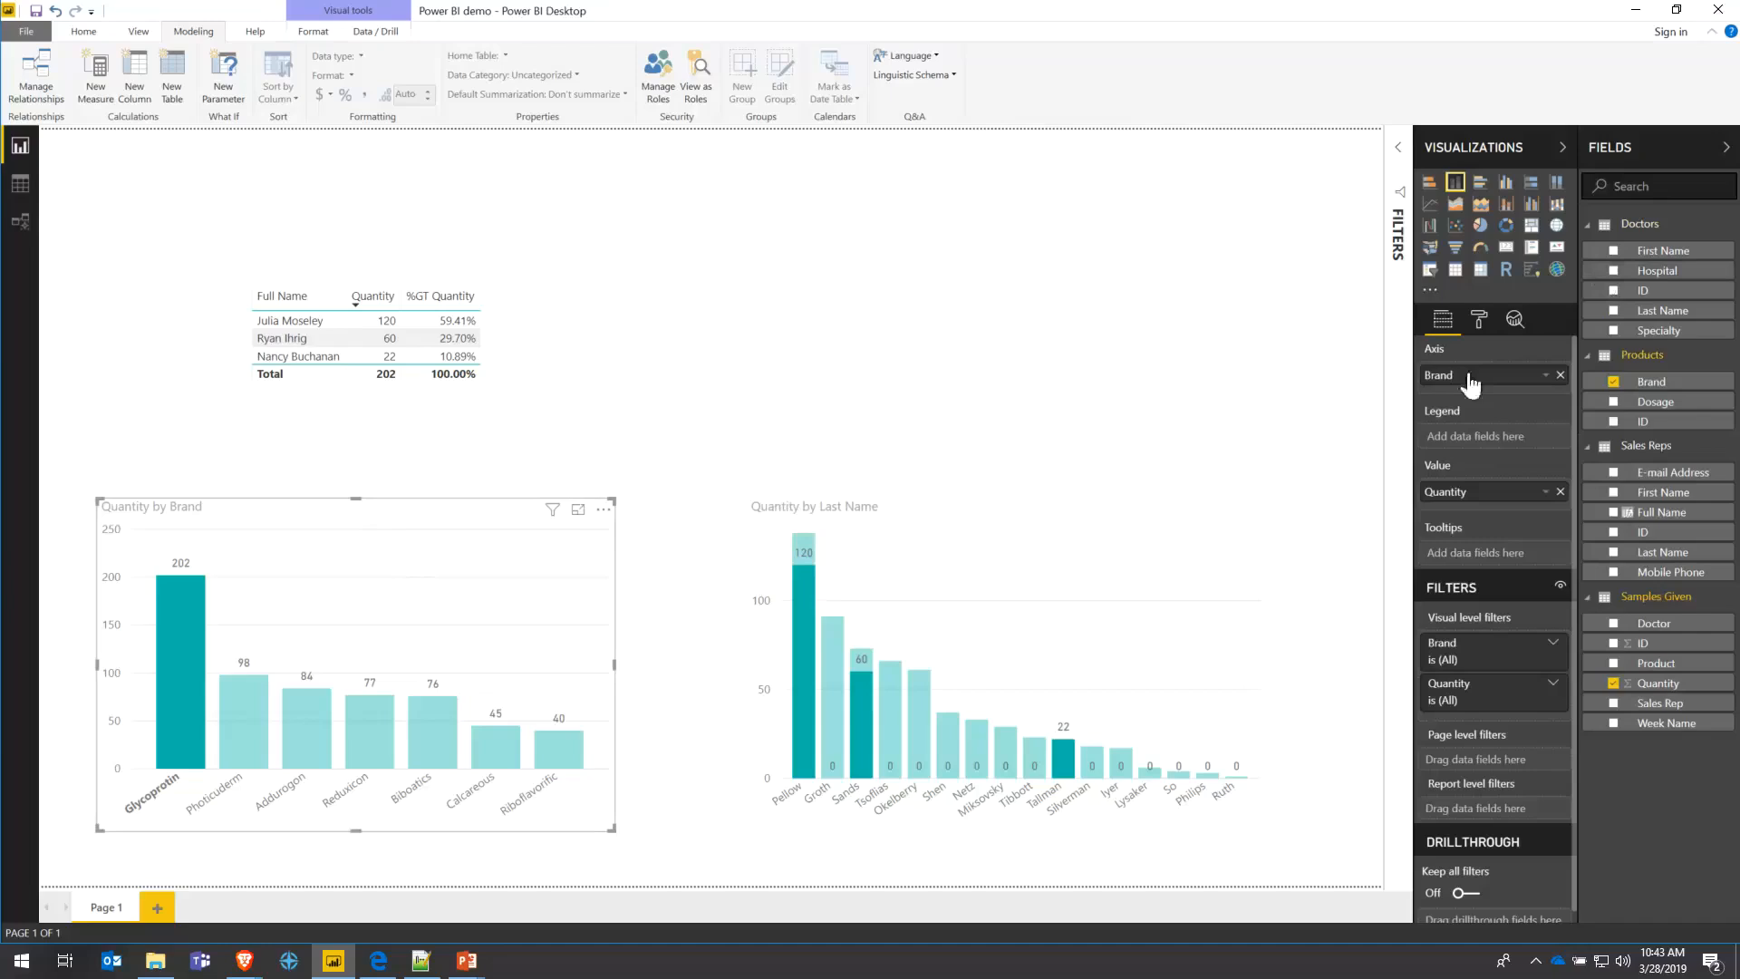
# - Rename the Brand chart's Quantity value to 'Total Samples'
pyautogui.rightClick(1465, 500)
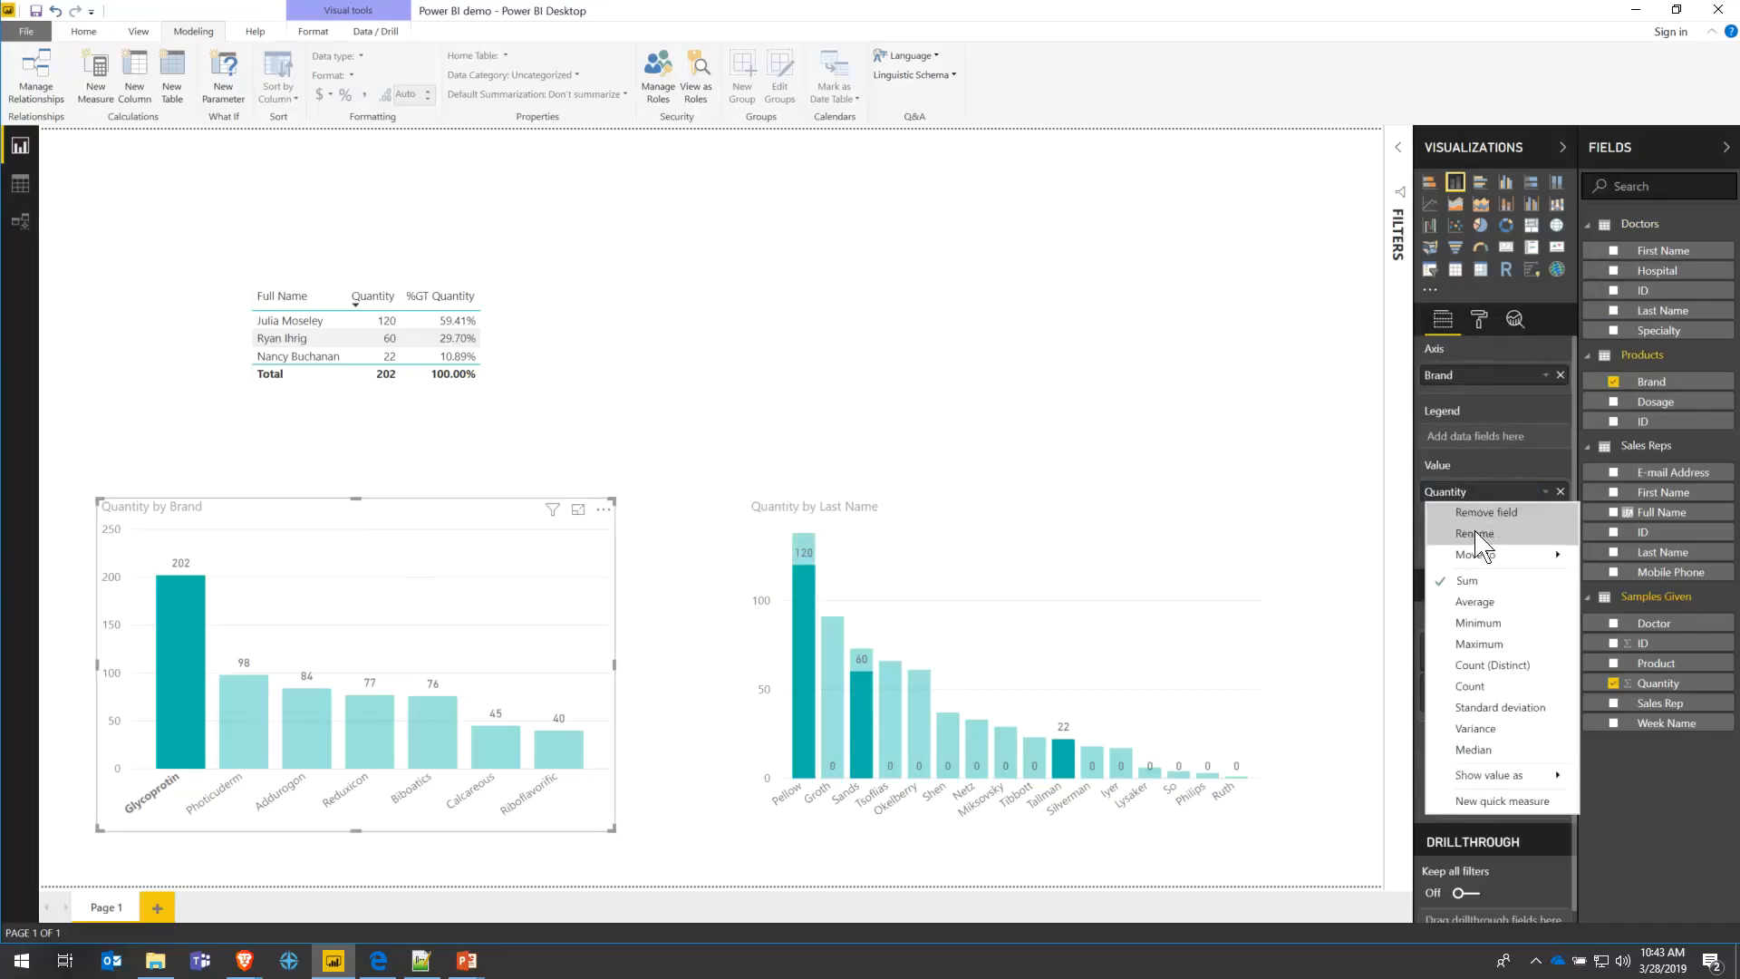
pyautogui.click(1454, 524)
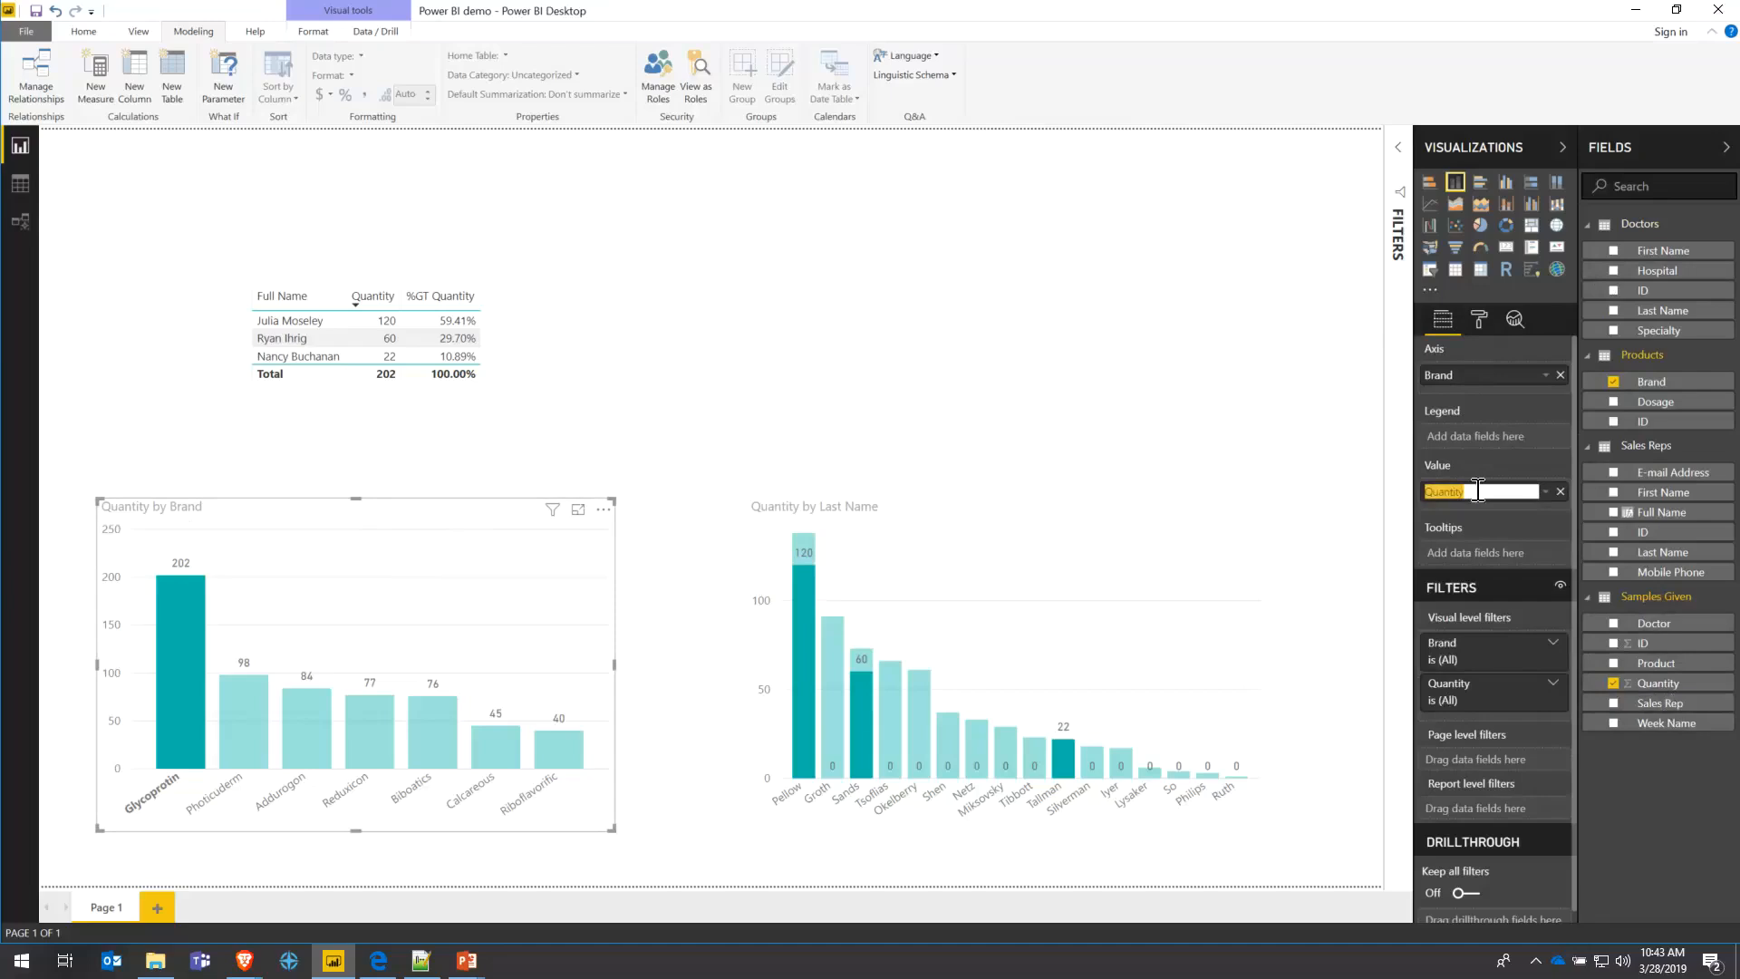
pyautogui.write('Total S')
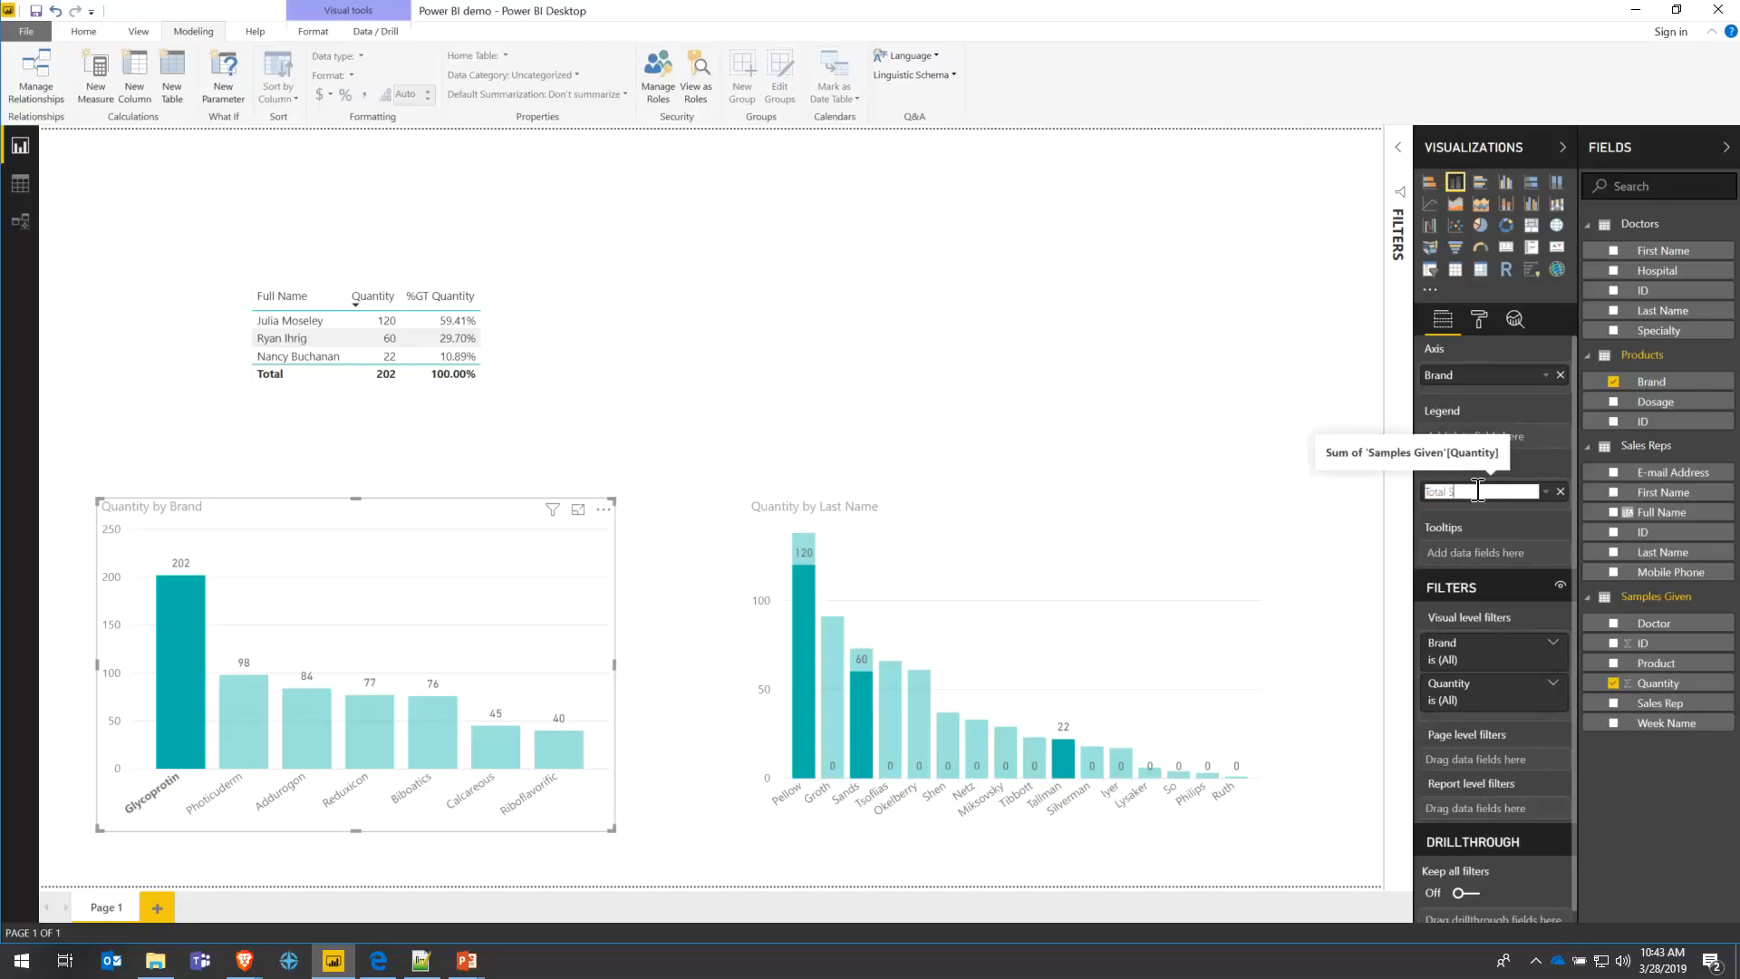
pyautogui.write('amples')
pyautogui.press('Return')
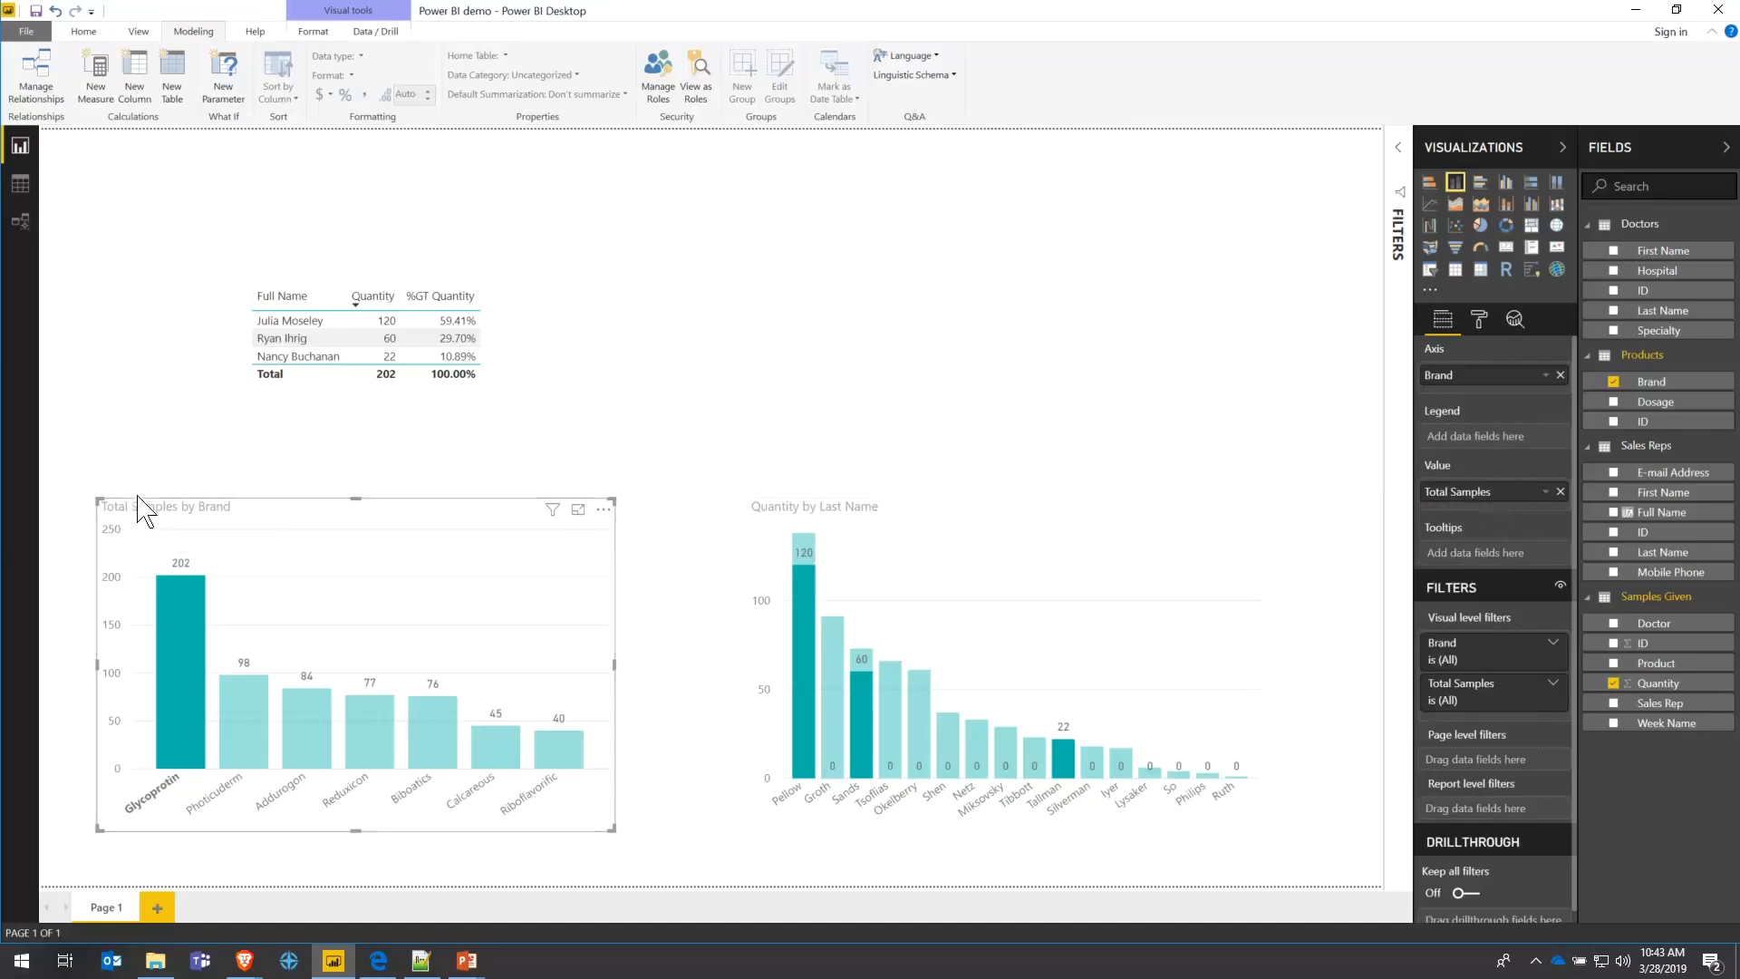
# - Rename the Last Name chart's Quantity value to 'Total Samples' as well
pyautogui.click(918, 521)
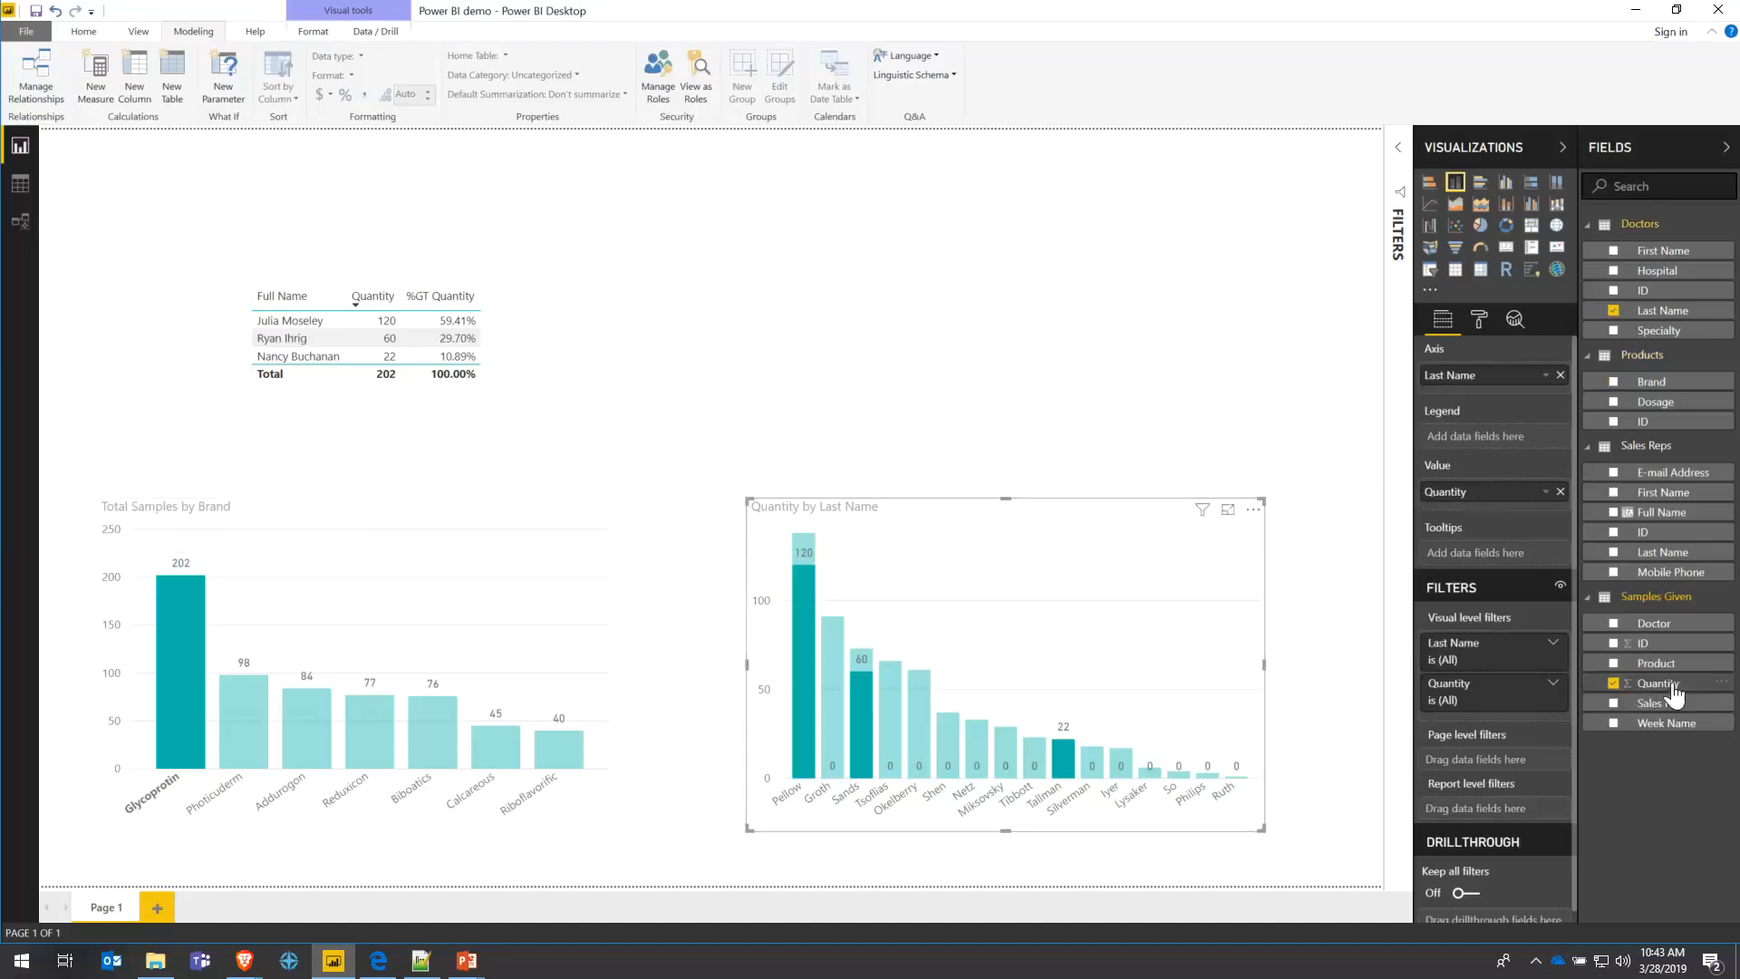
pyautogui.moveTo(1655, 694); pyautogui.dragTo(1506, 576)
pyautogui.click(1545, 491)
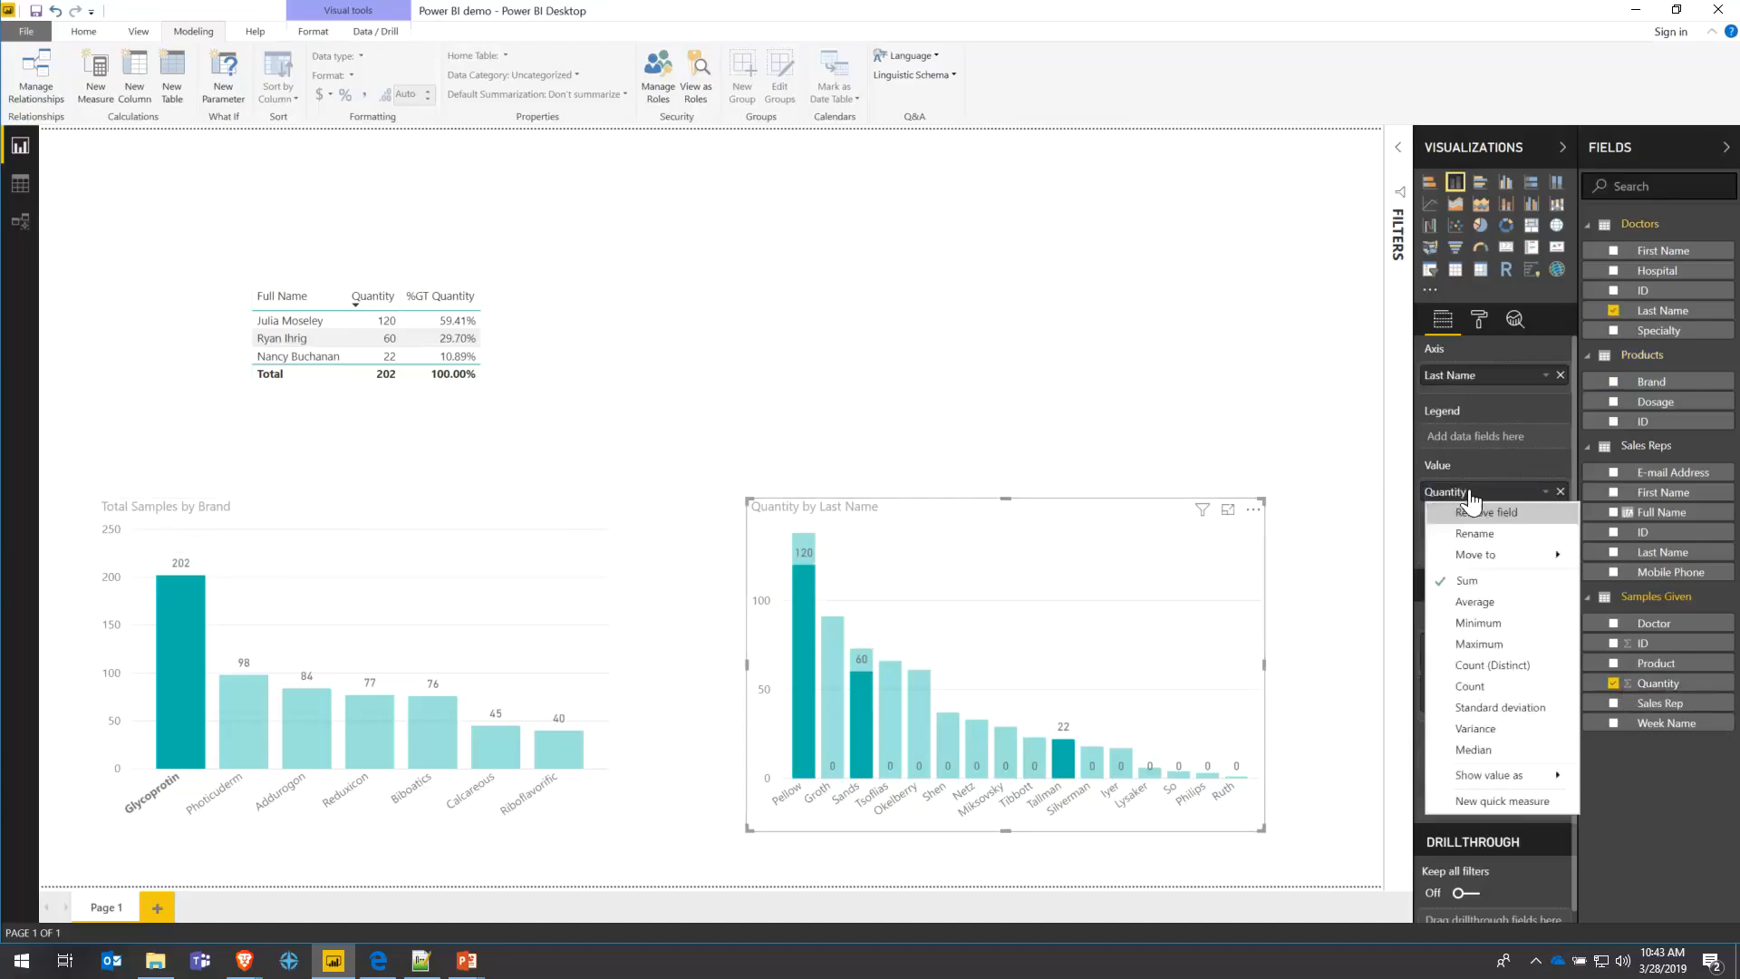
pyautogui.click(1476, 533)
pyautogui.write('Total')
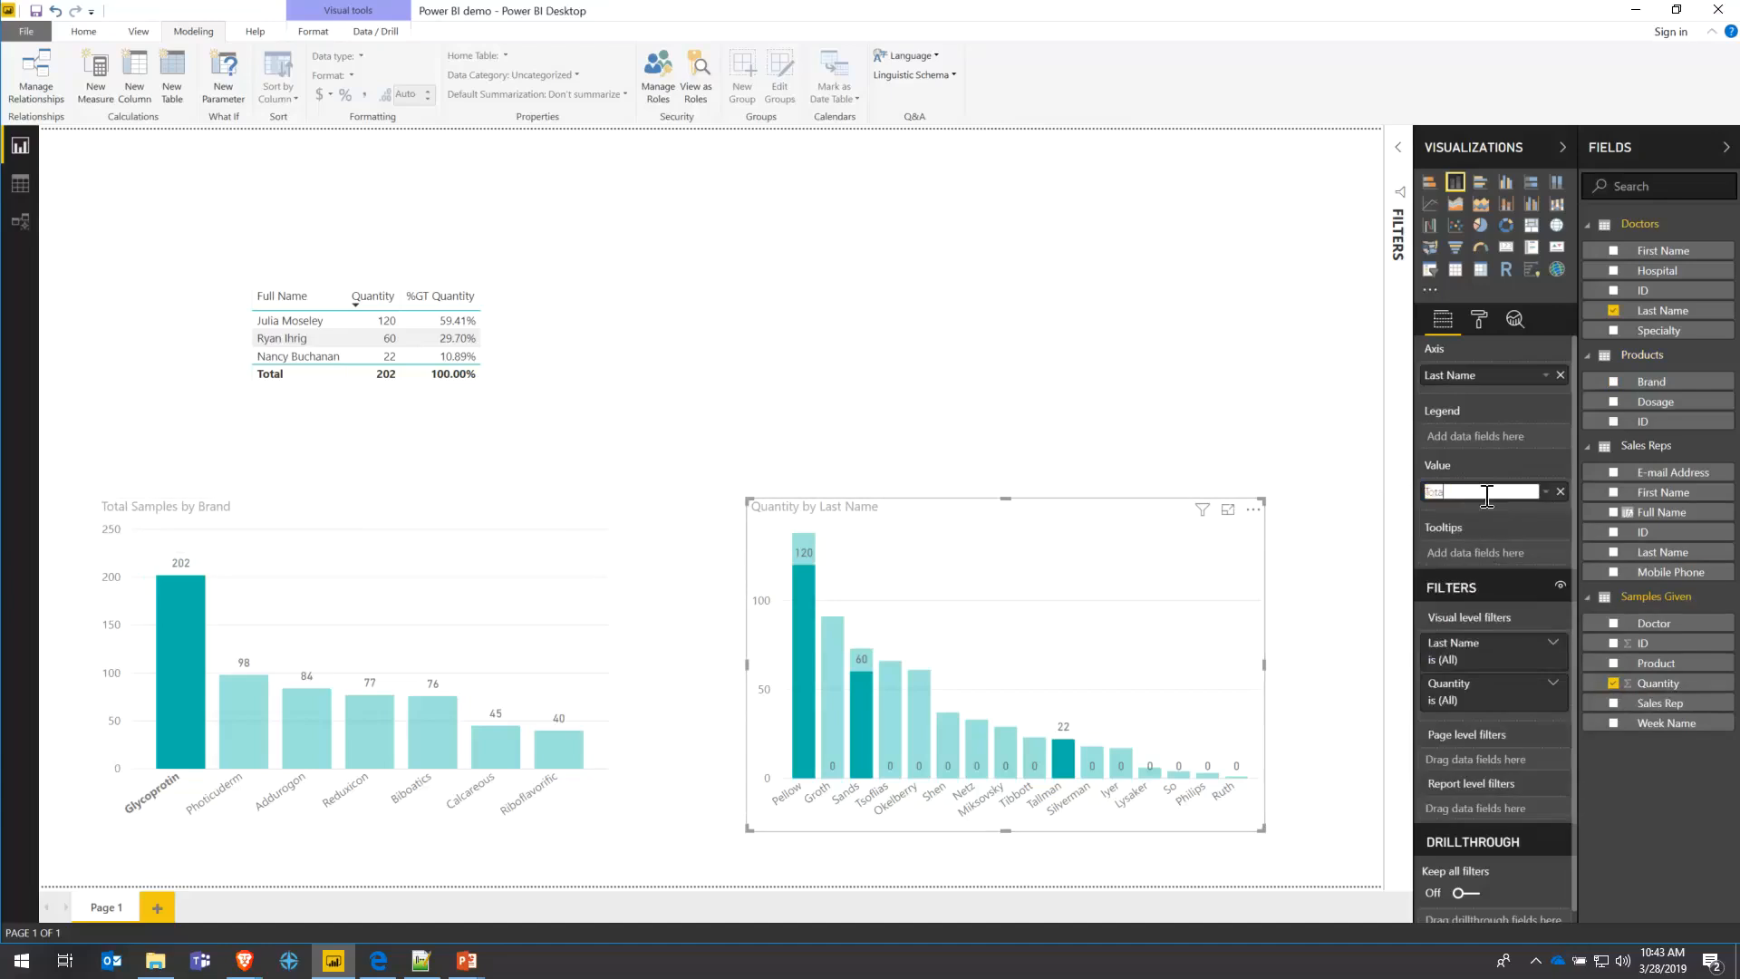
pyautogui.write(' Sample')
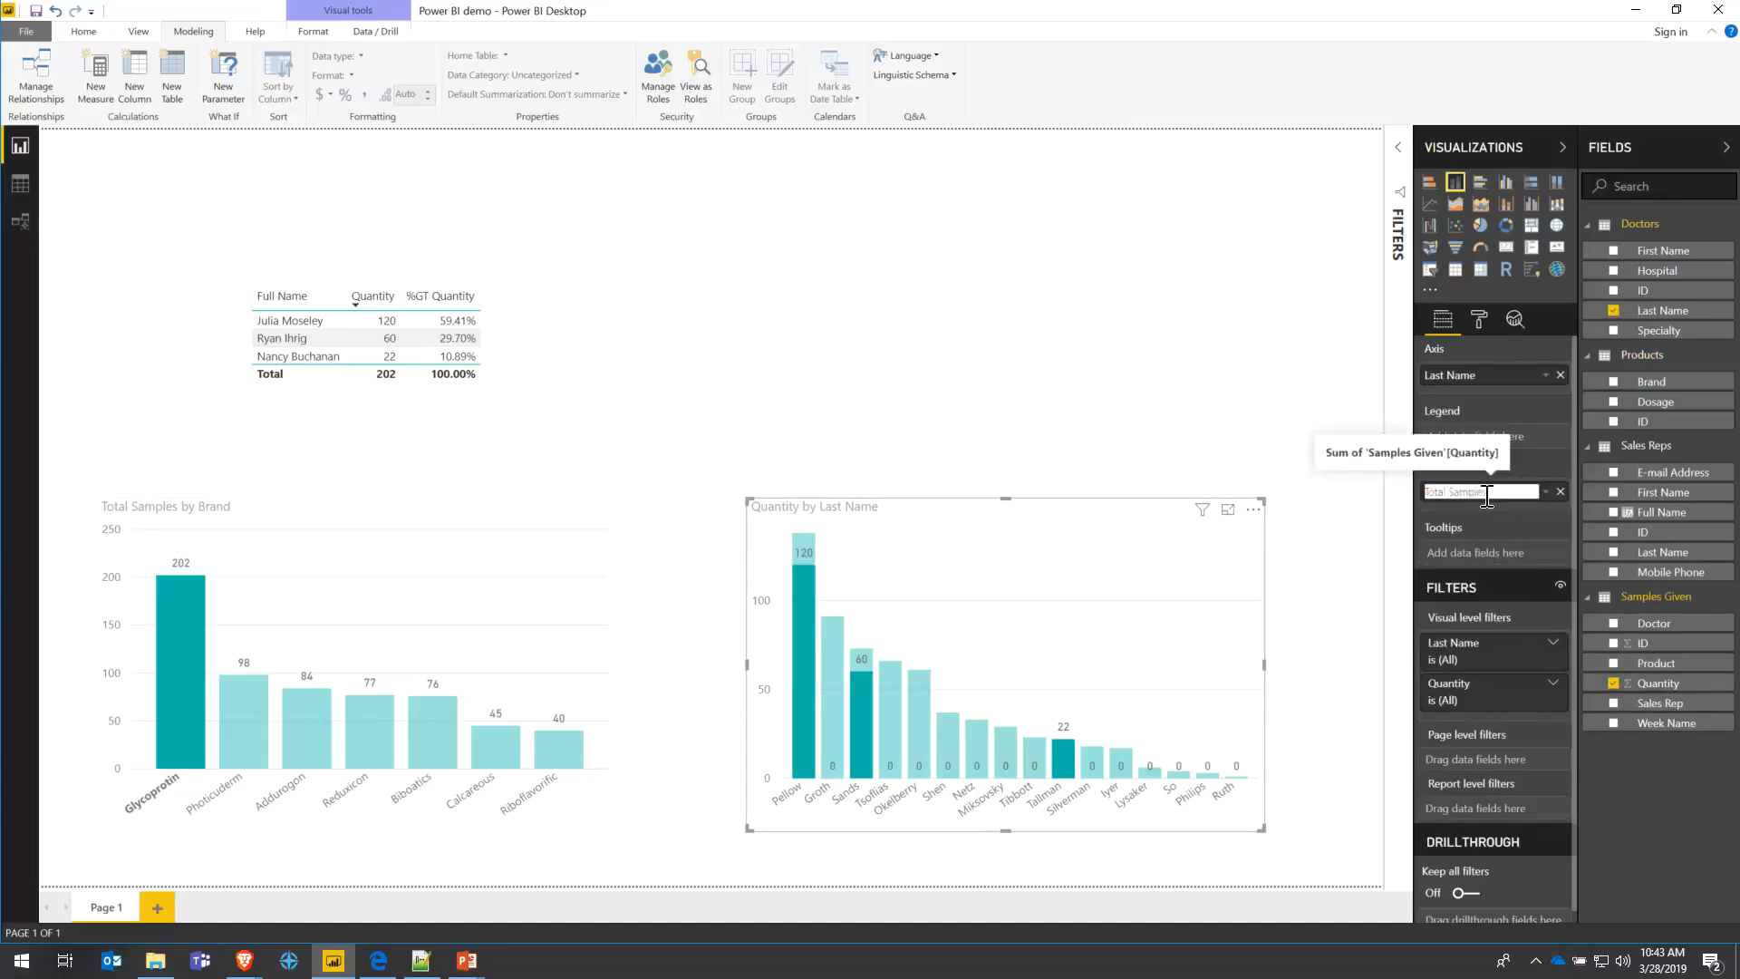
pyautogui.write('s')
pyautogui.press('Return')
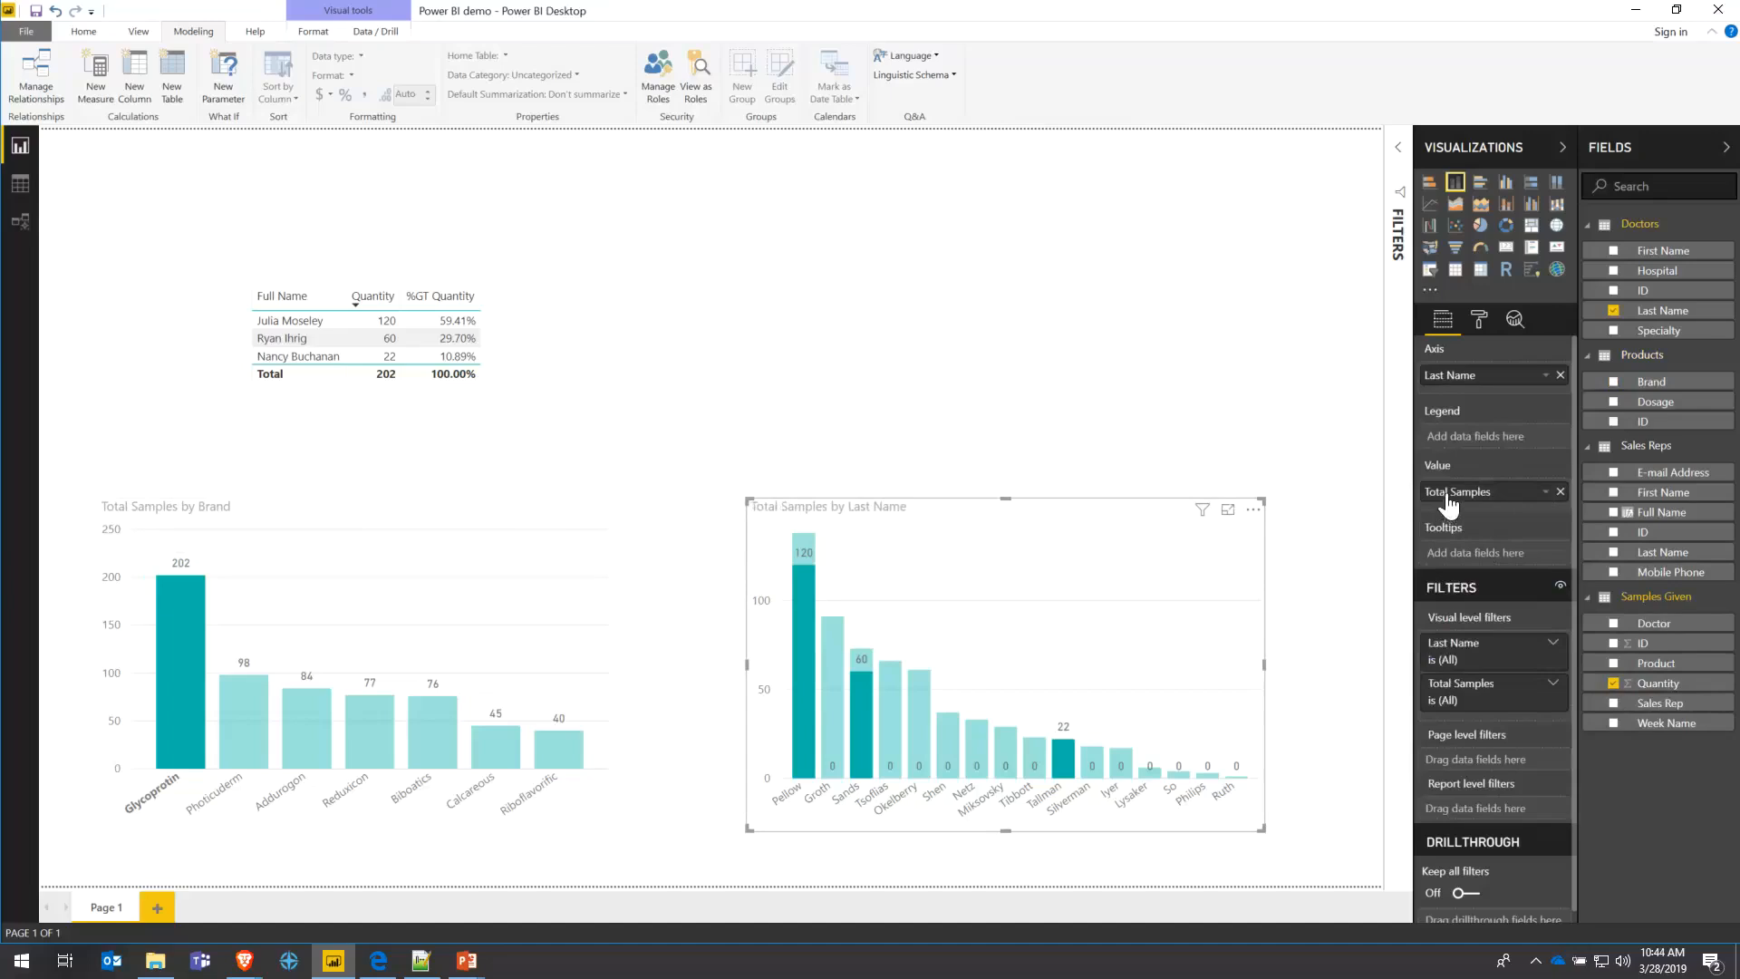
pyautogui.click(1560, 491)
# - Add the Samples Given Quantity field back to the Total Samples by Last Name chart
pyautogui.click(299, 516)
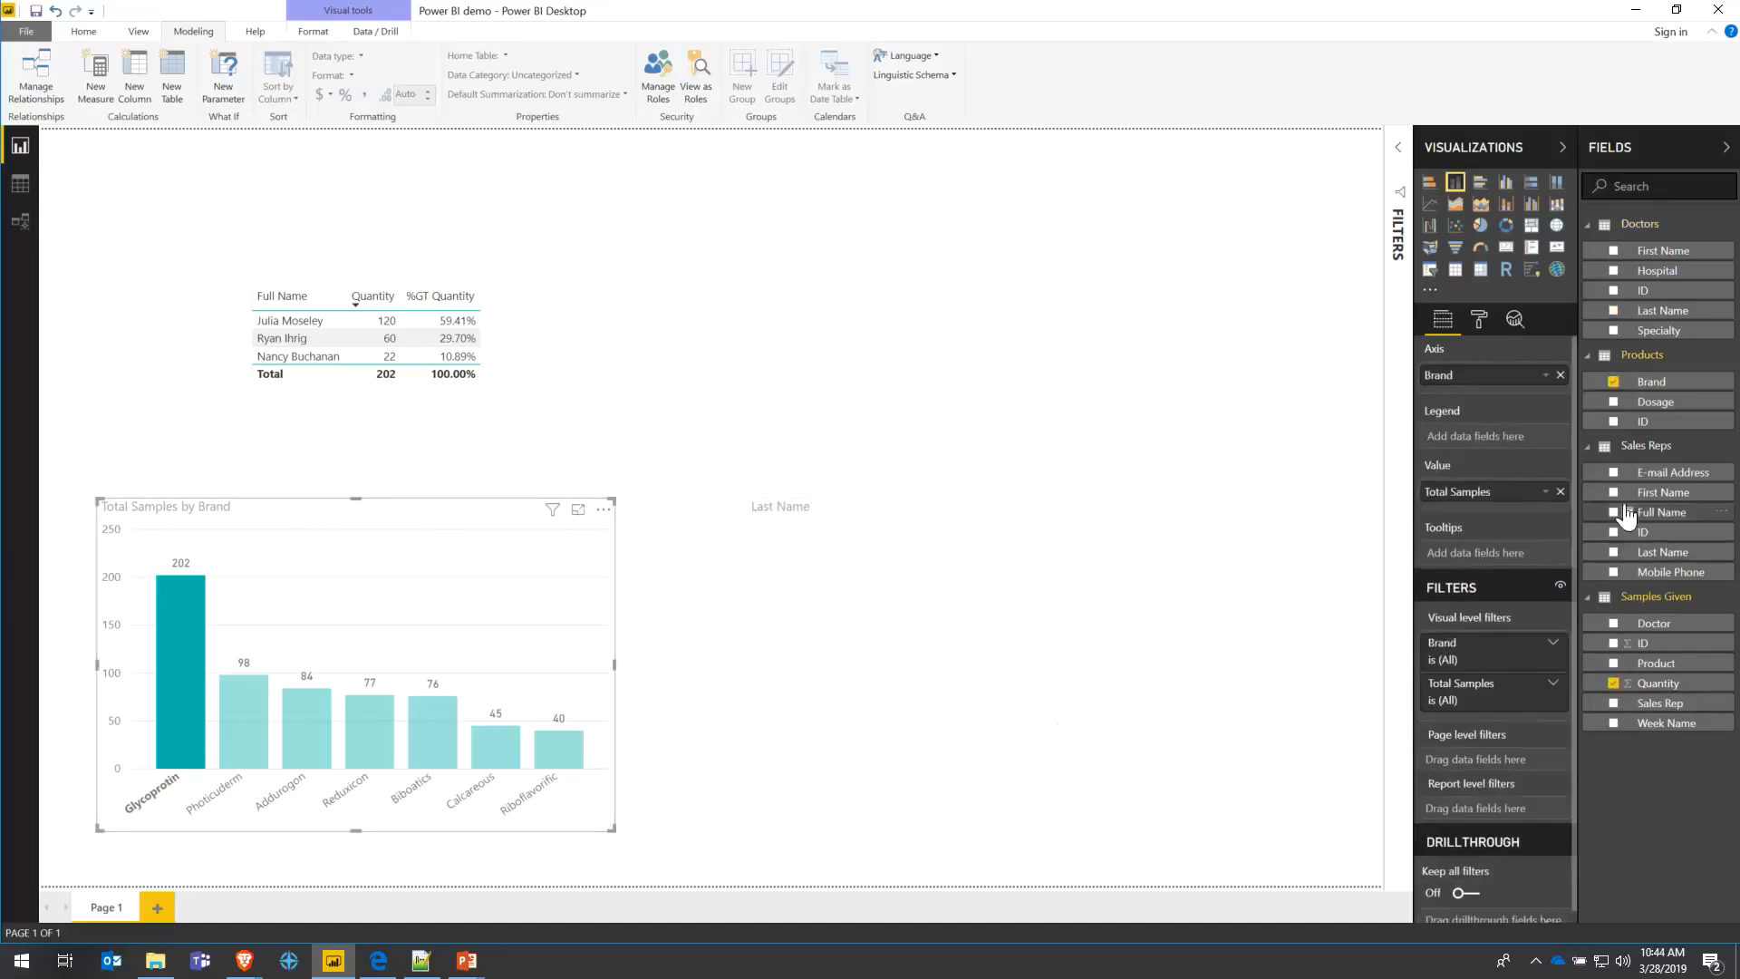
pyautogui.click(1560, 492)
pyautogui.moveTo(1565, 690); pyautogui.dragTo(1476, 503)
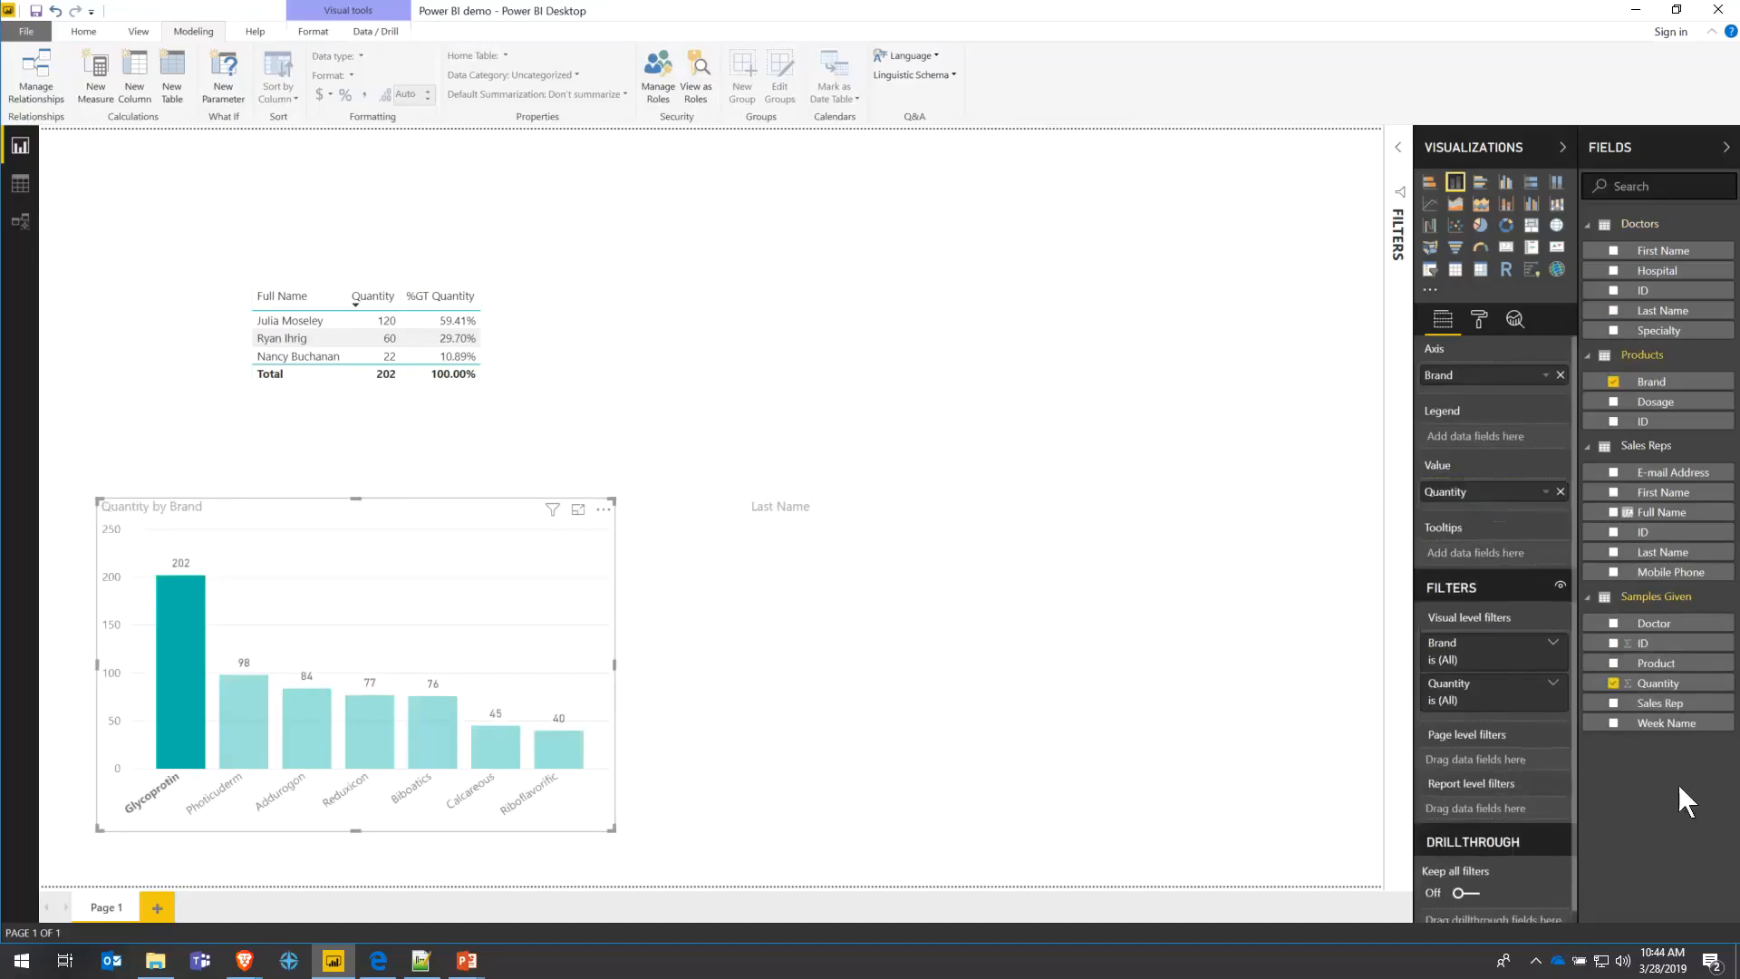
pyautogui.moveTo(1657, 684); pyautogui.dragTo(848, 630)
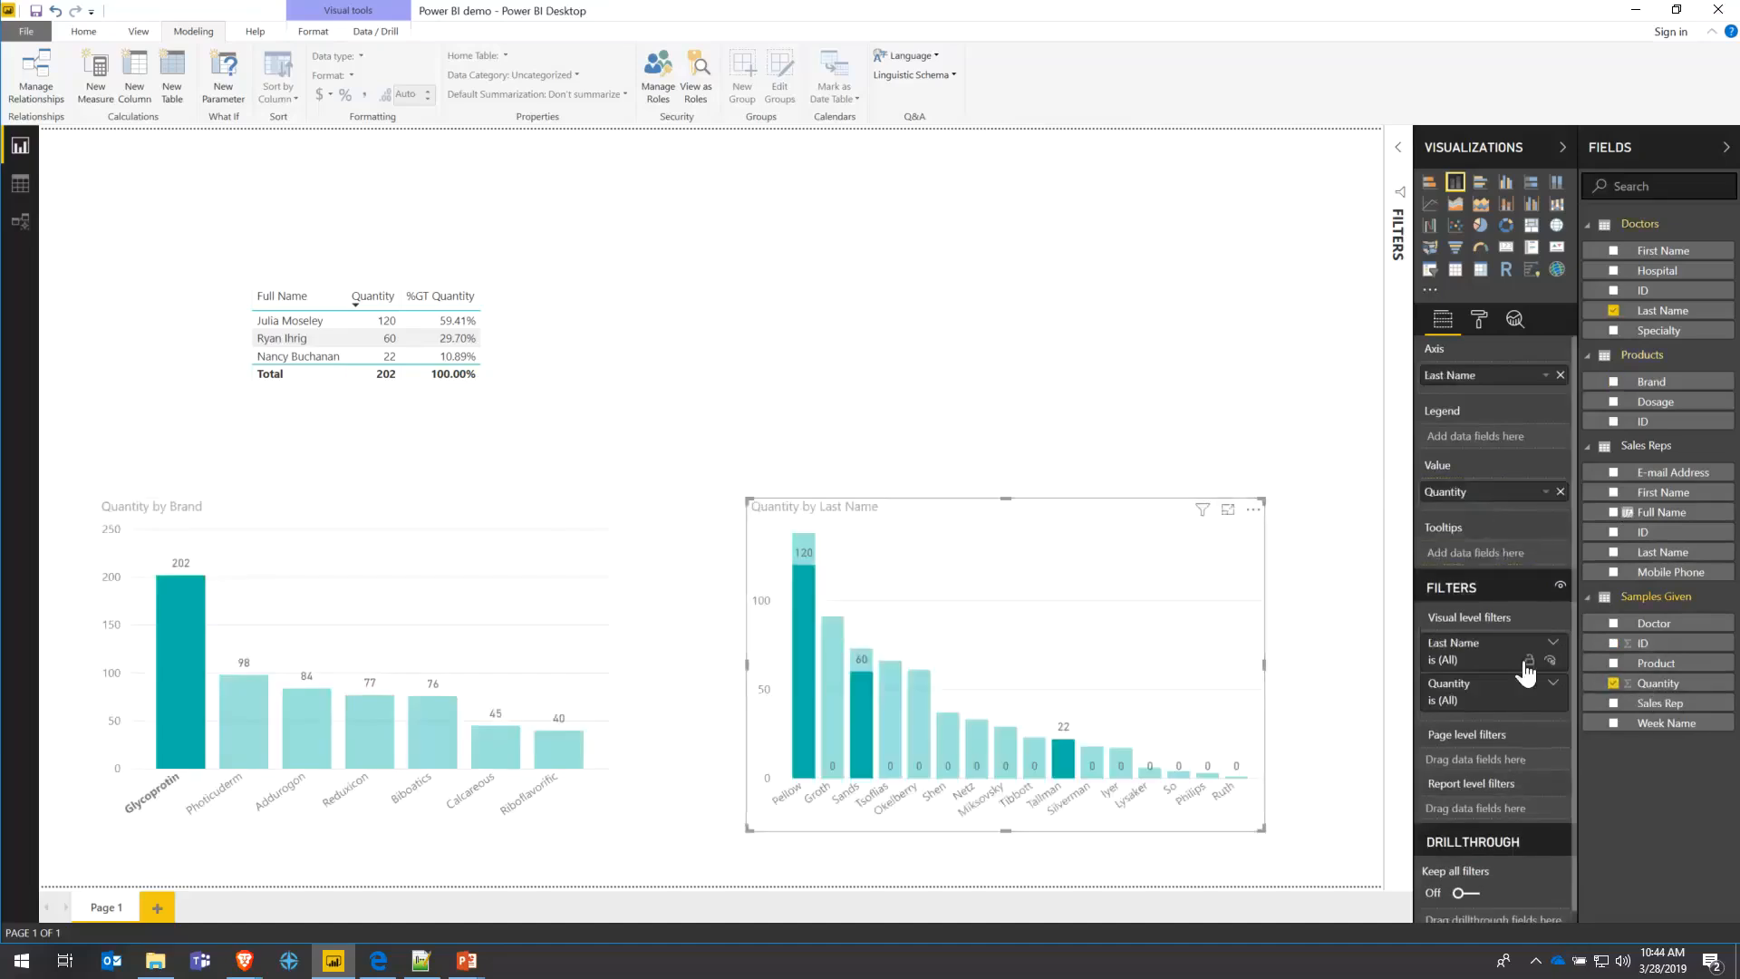
# - Rename the Quantity field under Samples Given to 'Total Samples'
pyautogui.rightClick(1672, 696)
pyautogui.click(1619, 433)
pyautogui.write('Total Samples')
pyautogui.press('Return')
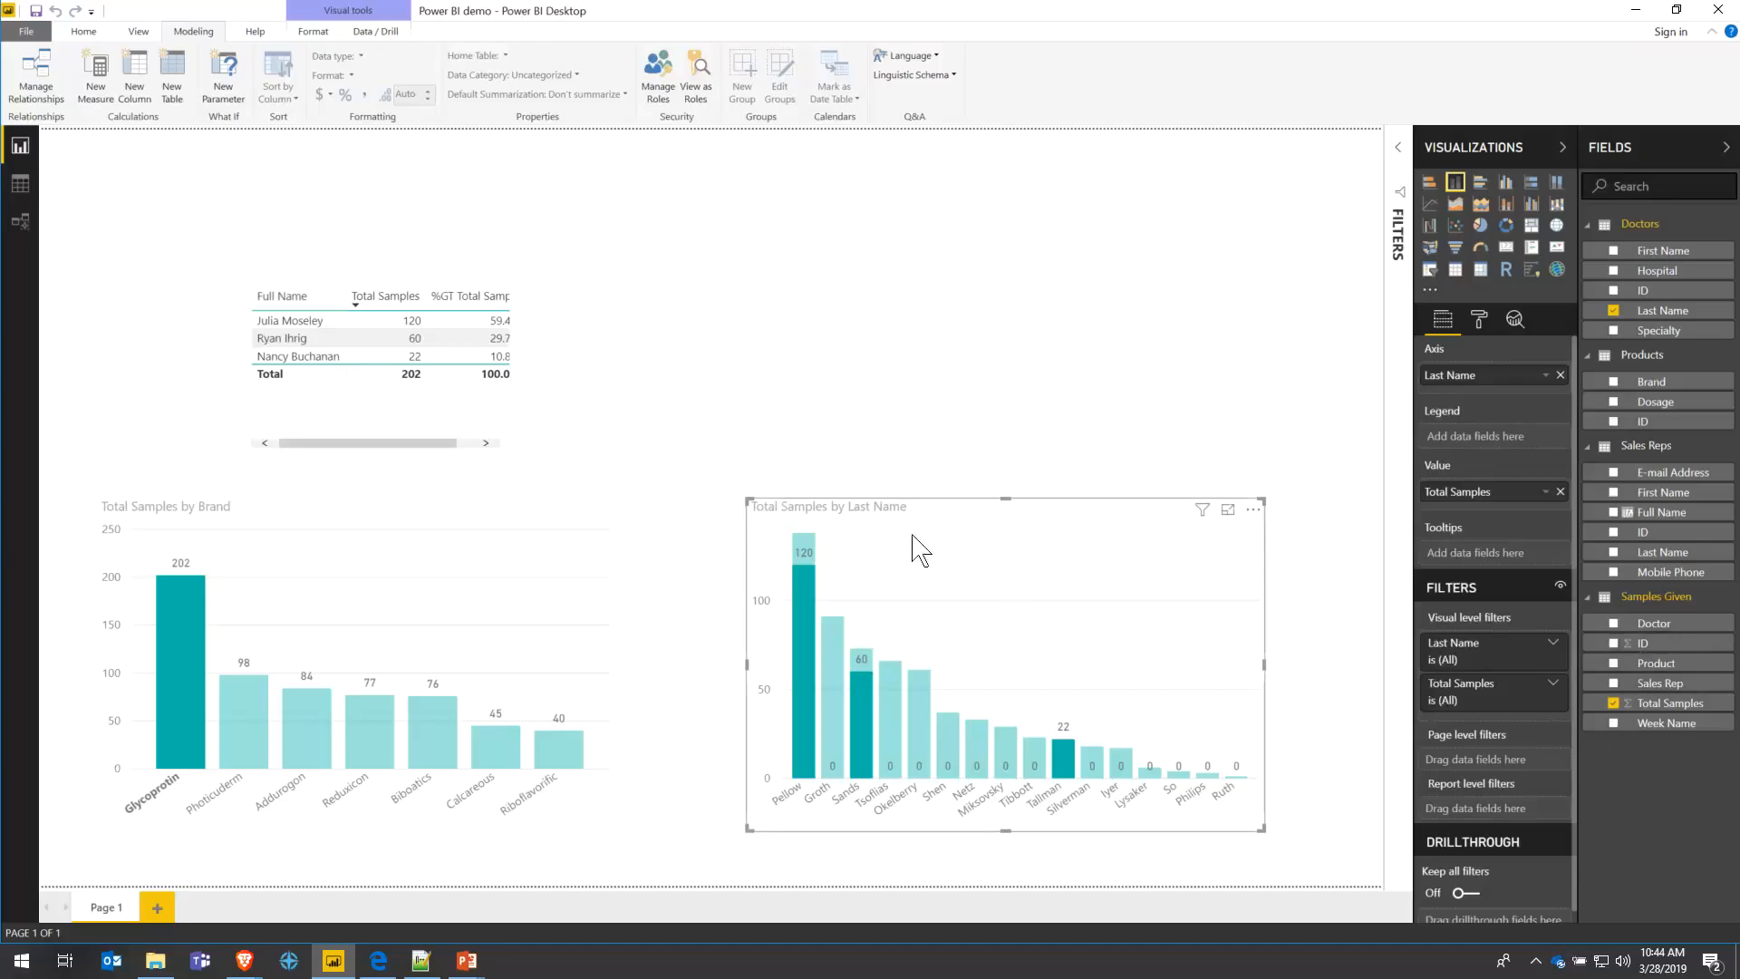
# - Make the Total Samples by Last Name chart title font black
pyautogui.click(1478, 319)
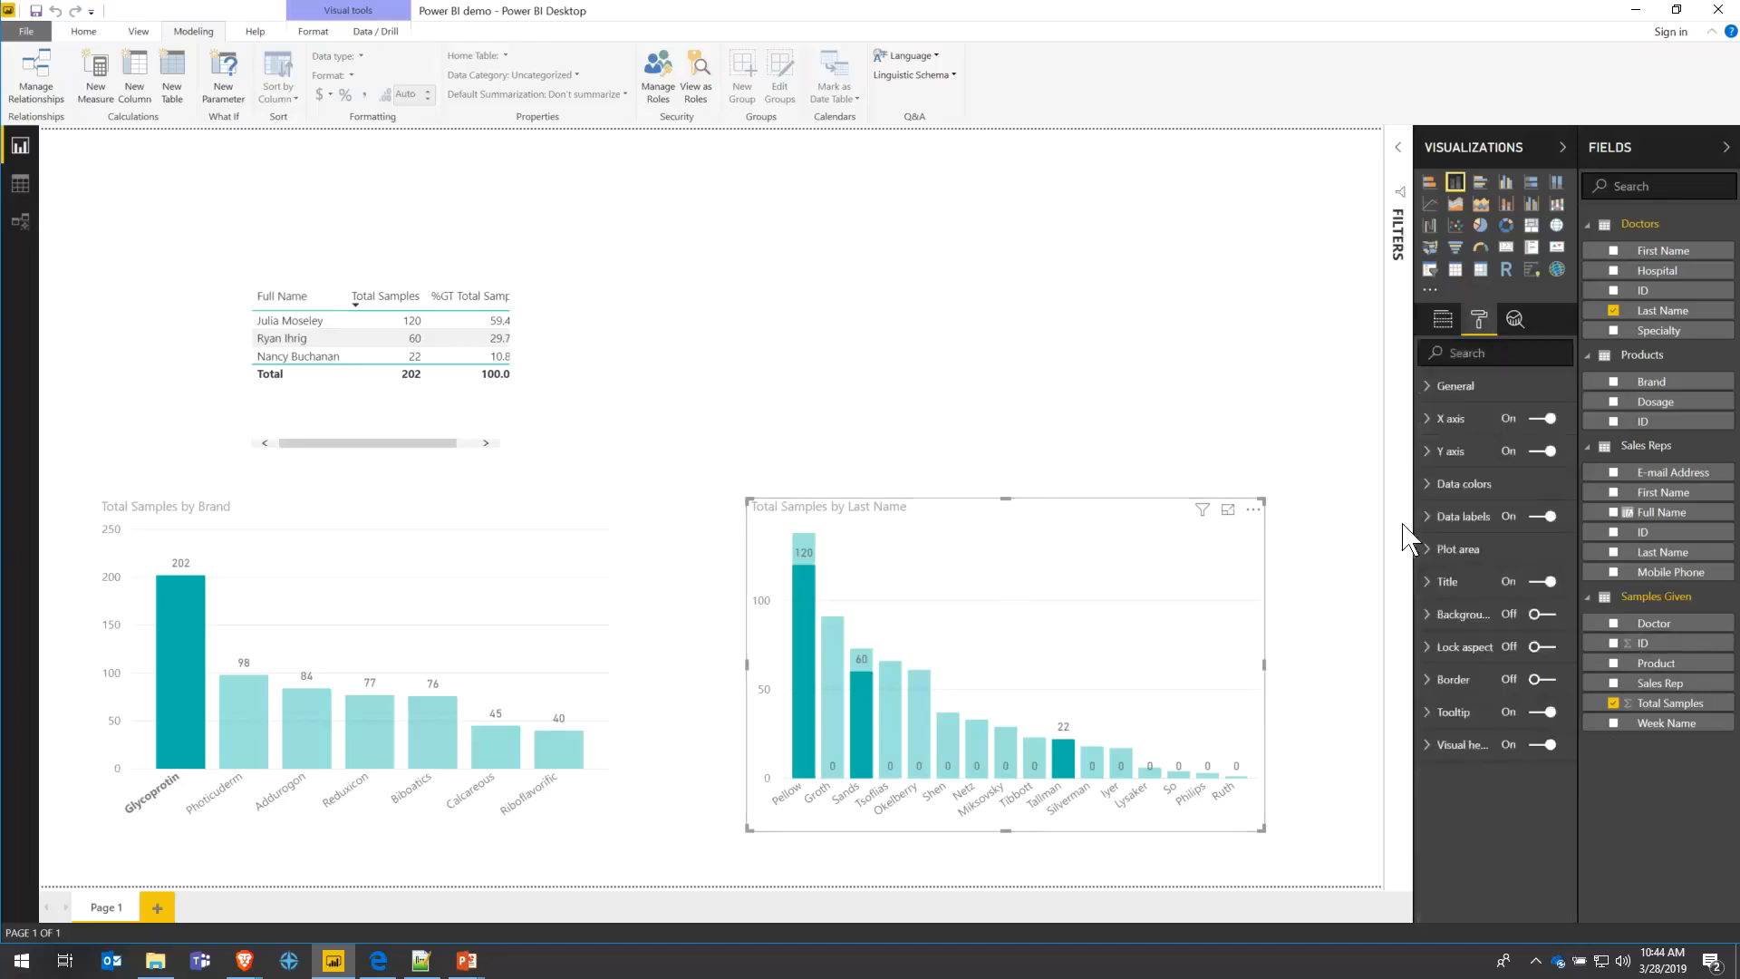
pyautogui.click(1429, 520)
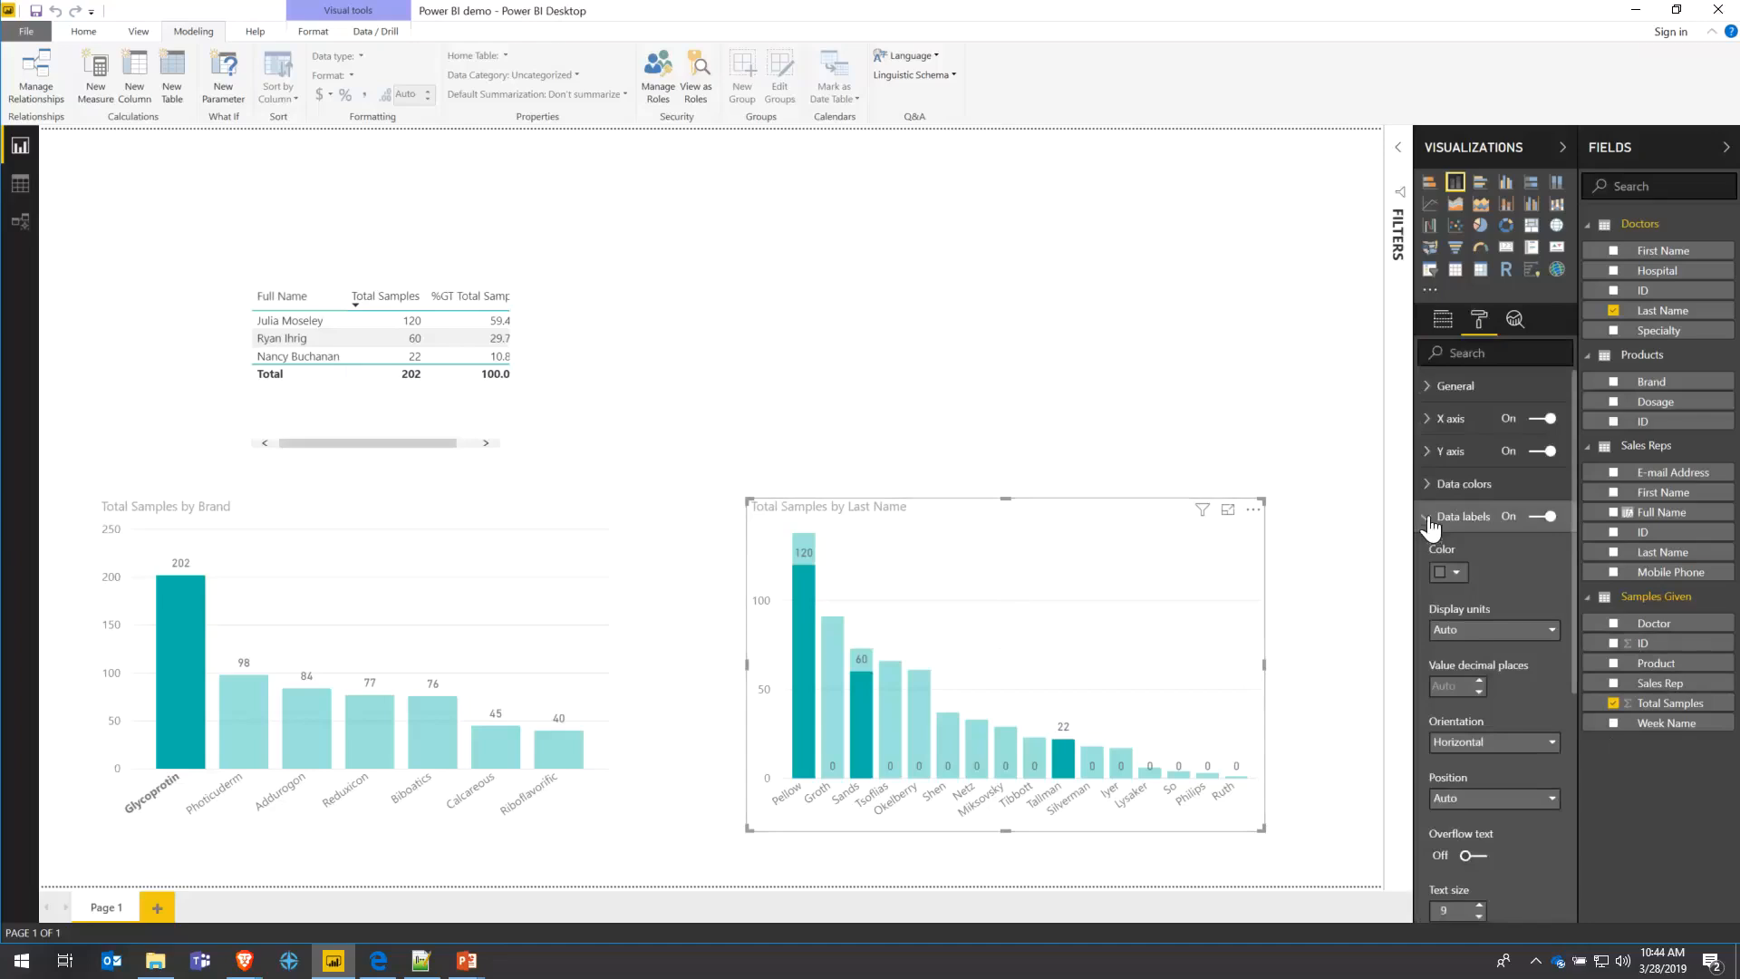
pyautogui.click(1429, 519)
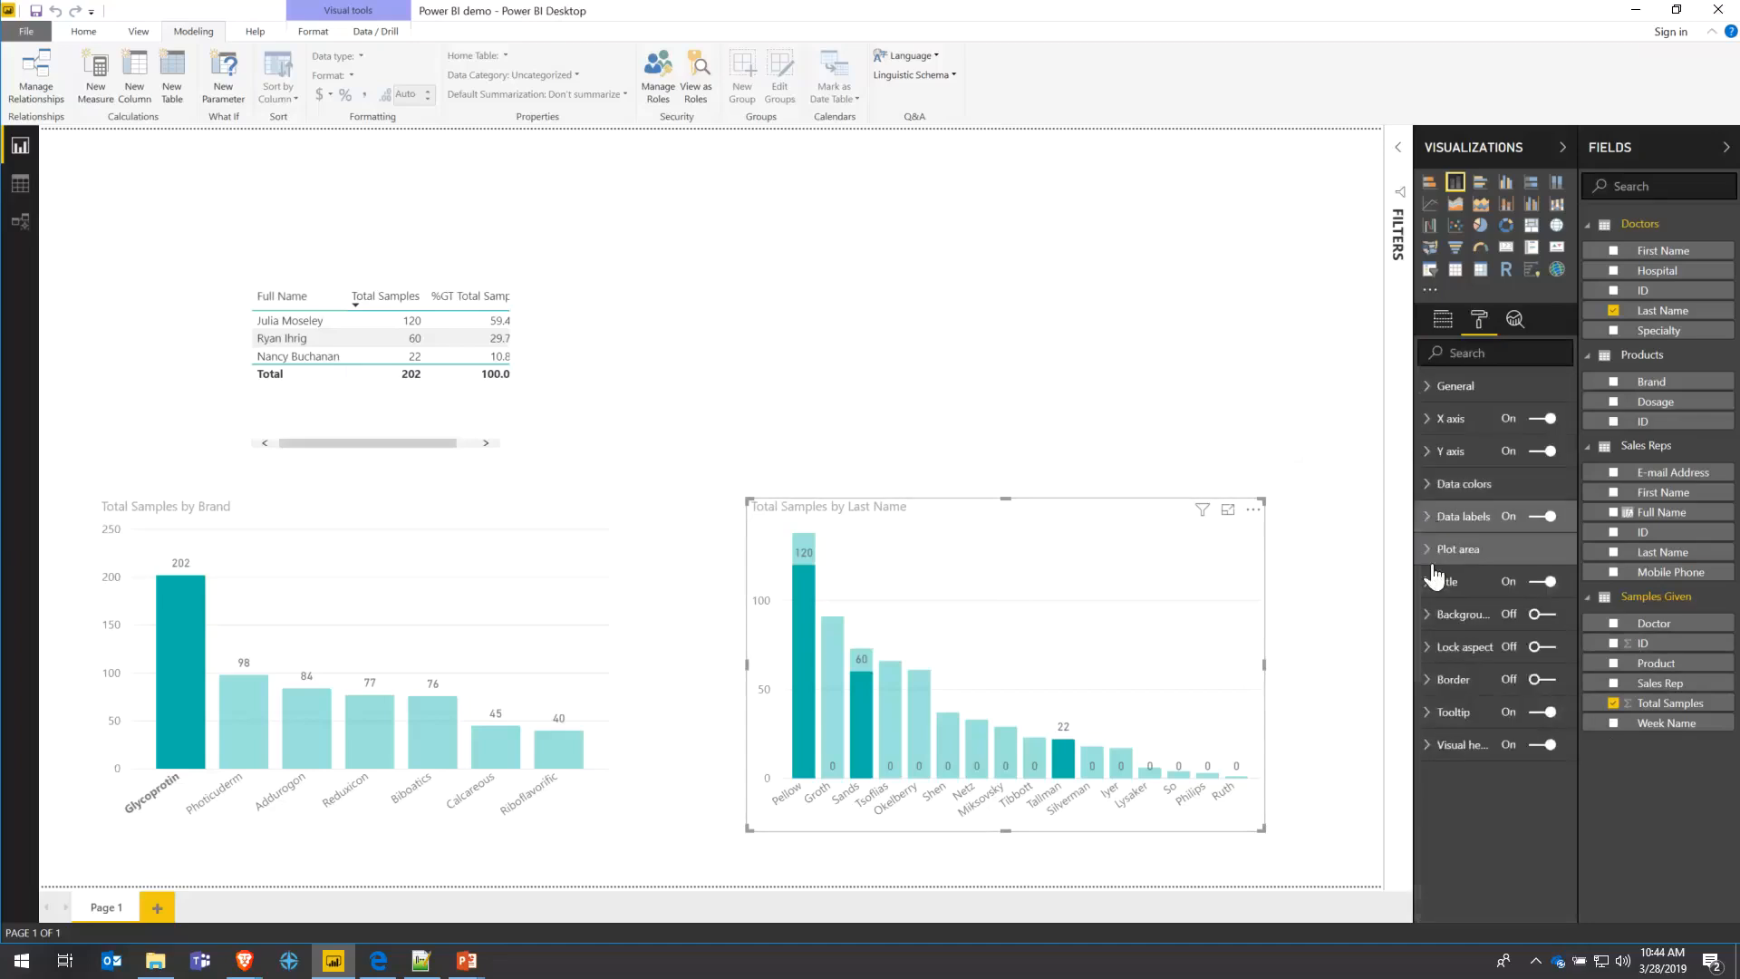
pyautogui.click(1470, 585)
pyautogui.click(1463, 640)
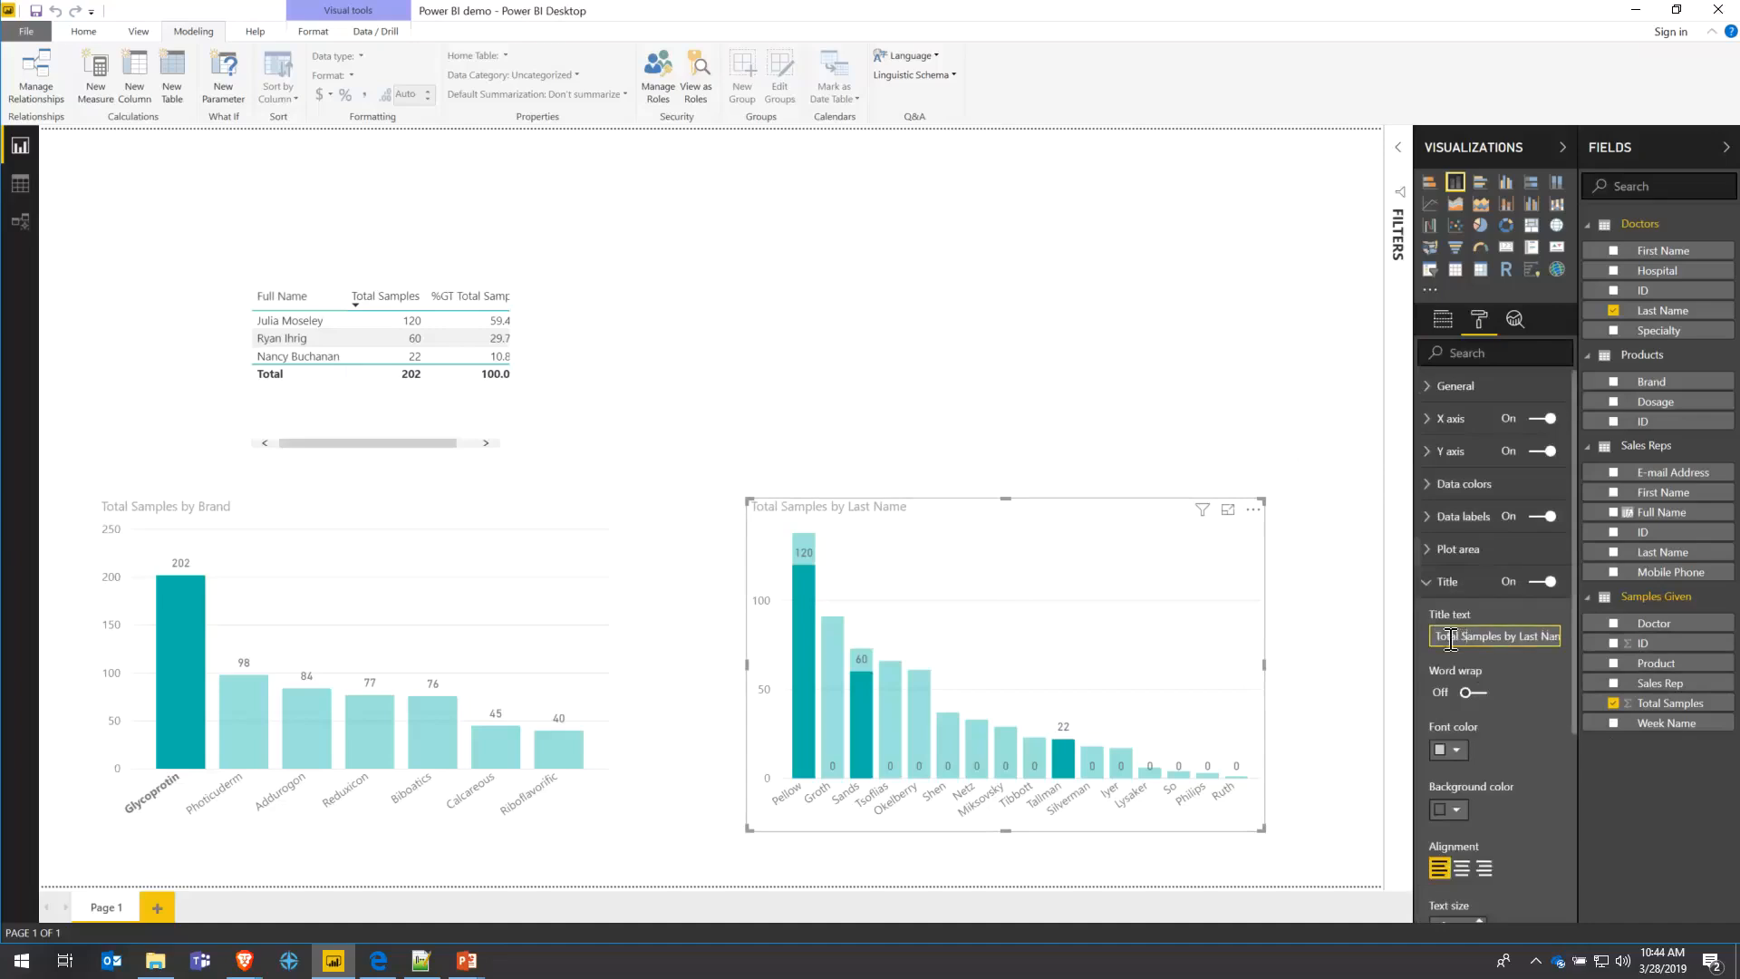
pyautogui.click(1455, 750)
pyautogui.click(1444, 803)
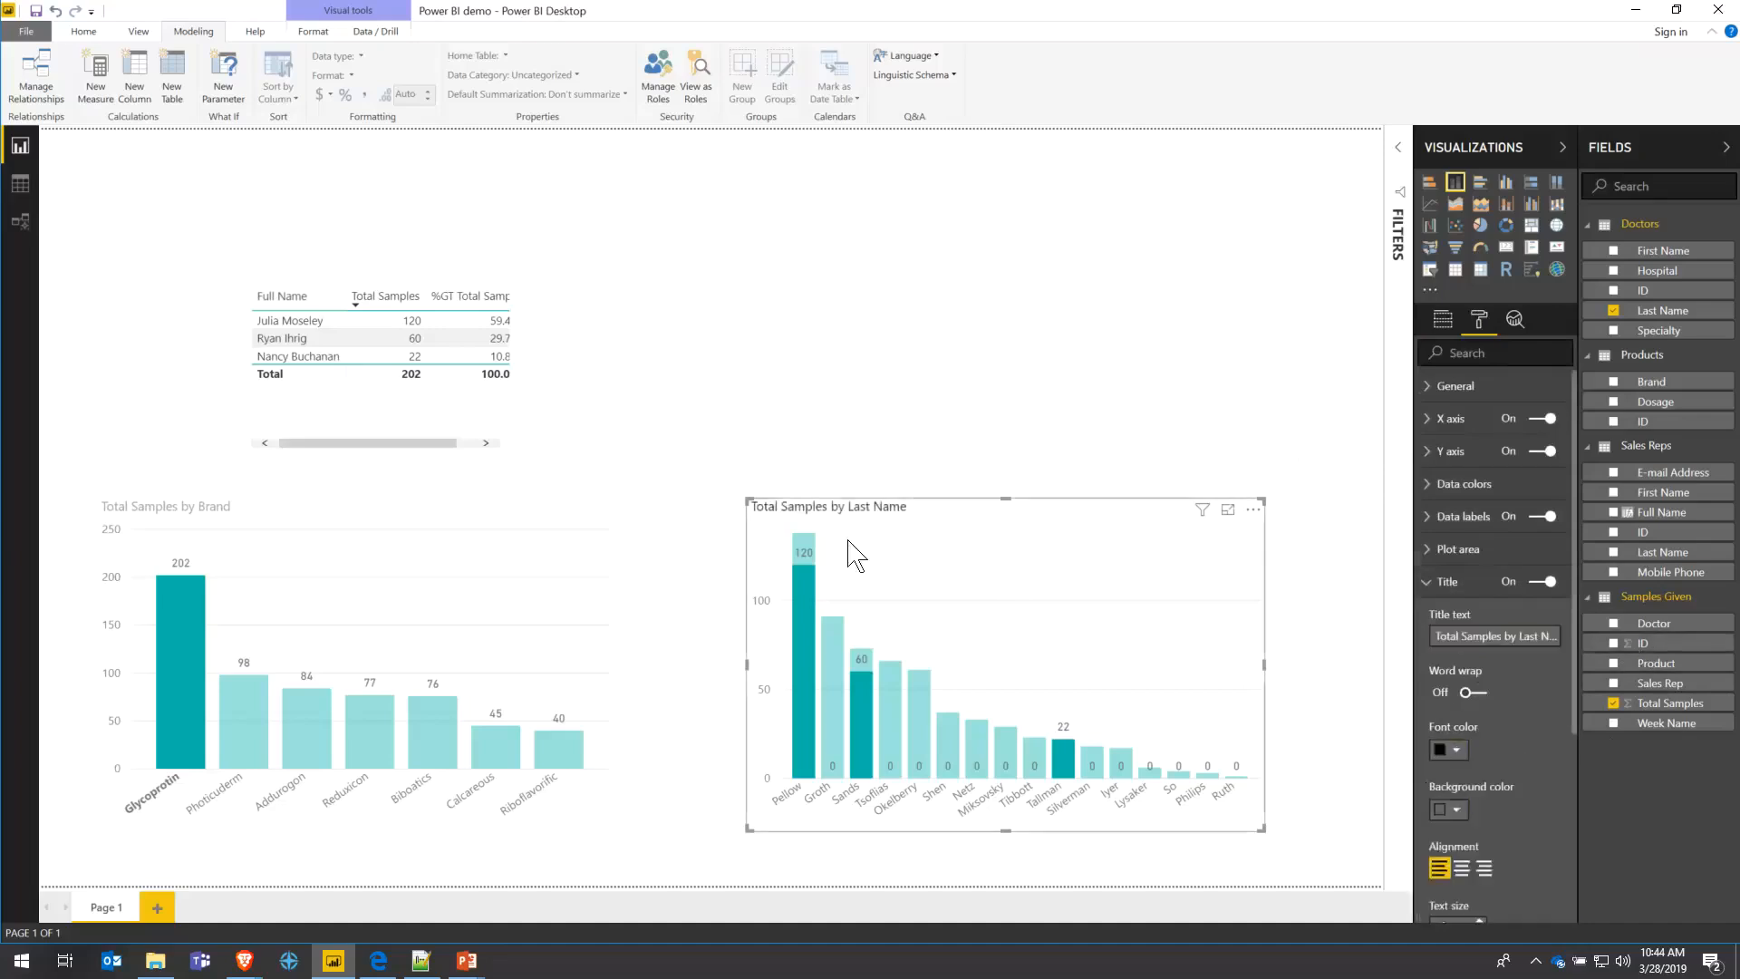
# - Reset the Brand chart title background to default and make its font black
pyautogui.click(505, 512)
pyautogui.click(1457, 810)
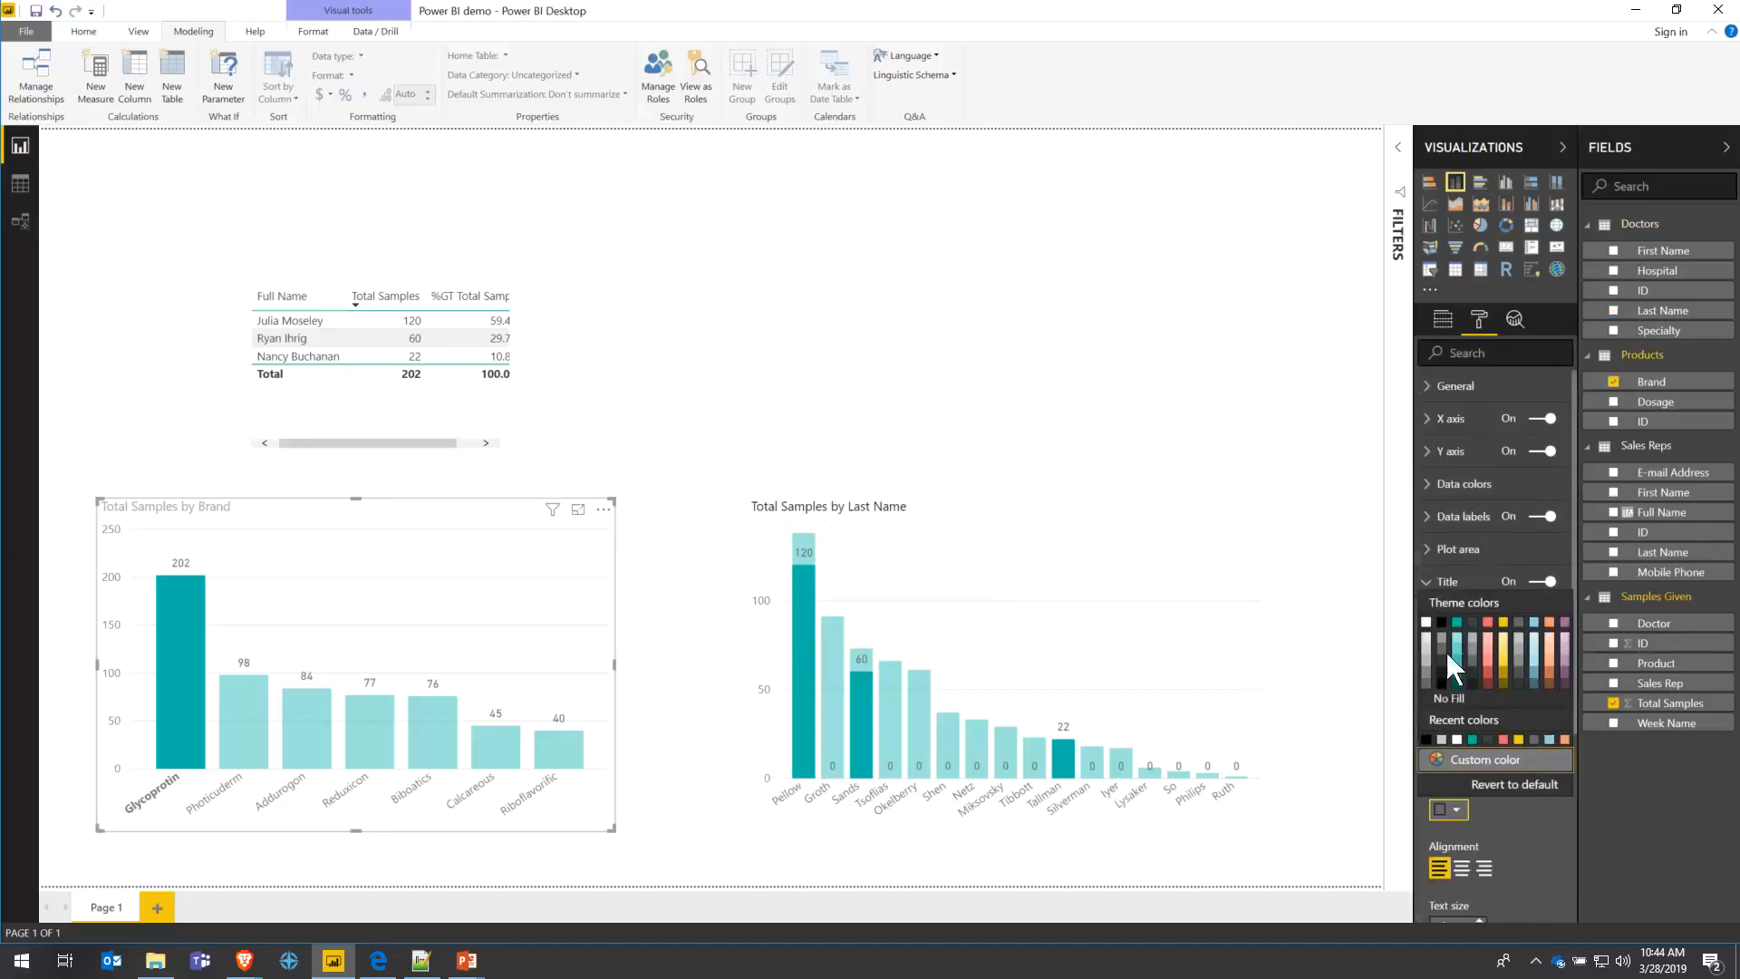
pyautogui.click(1442, 632)
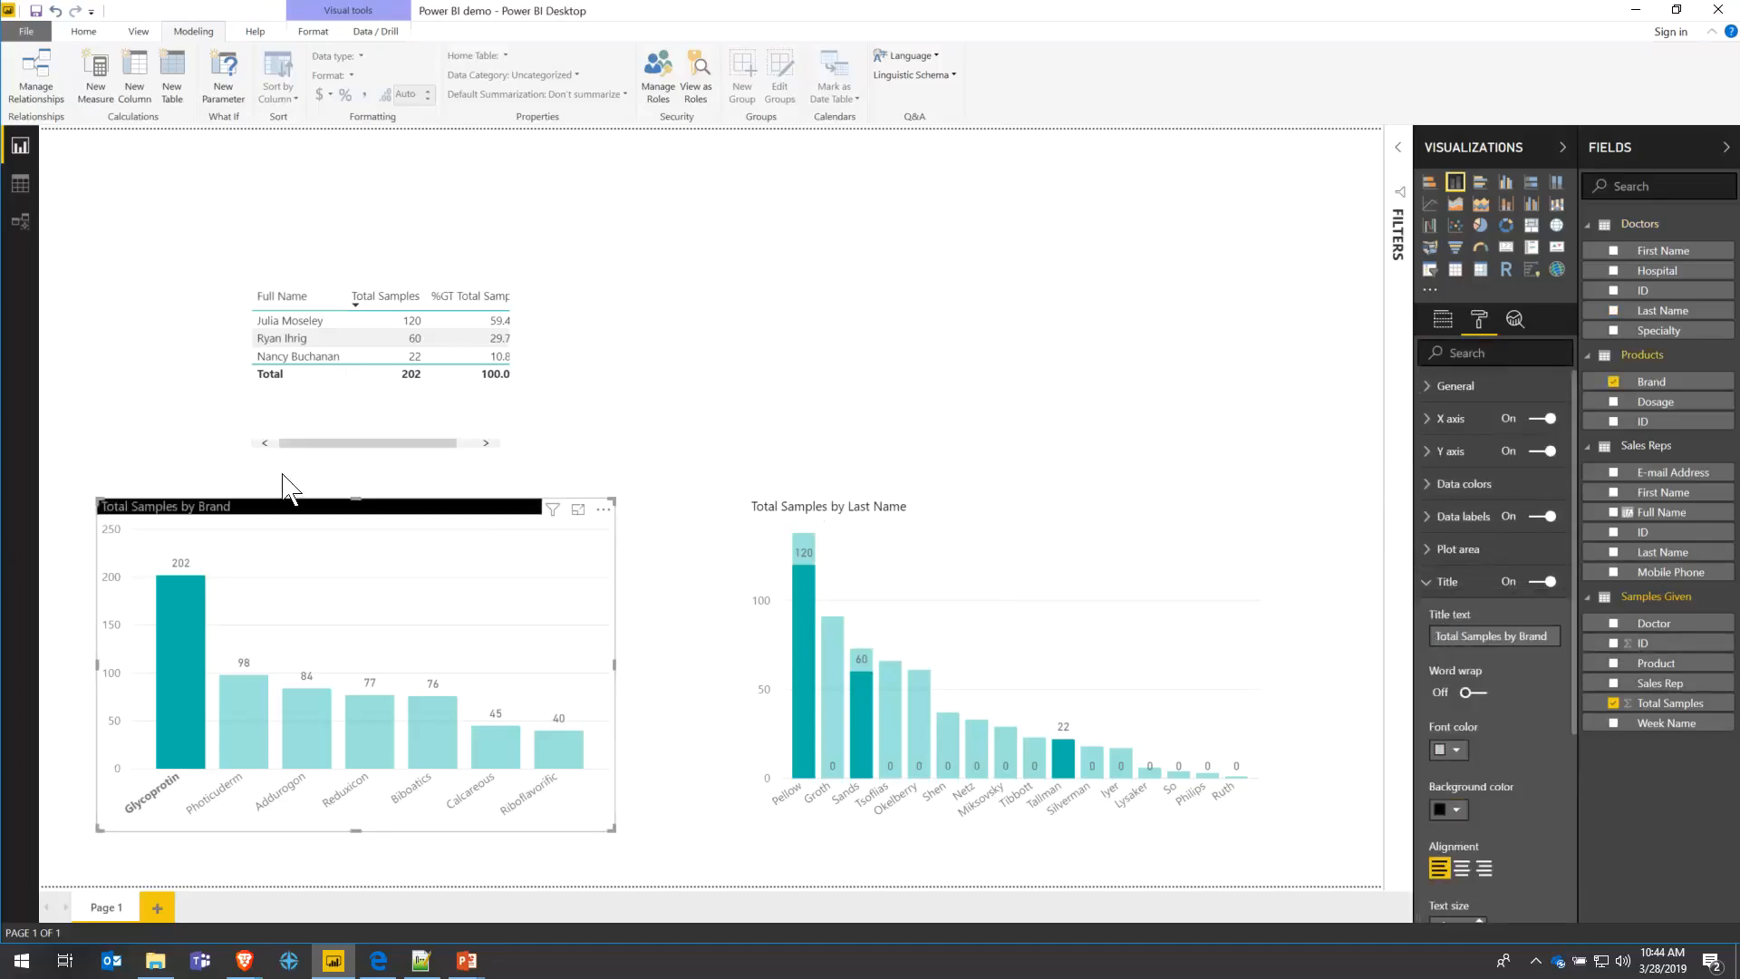
pyautogui.click(1456, 808)
pyautogui.click(1520, 784)
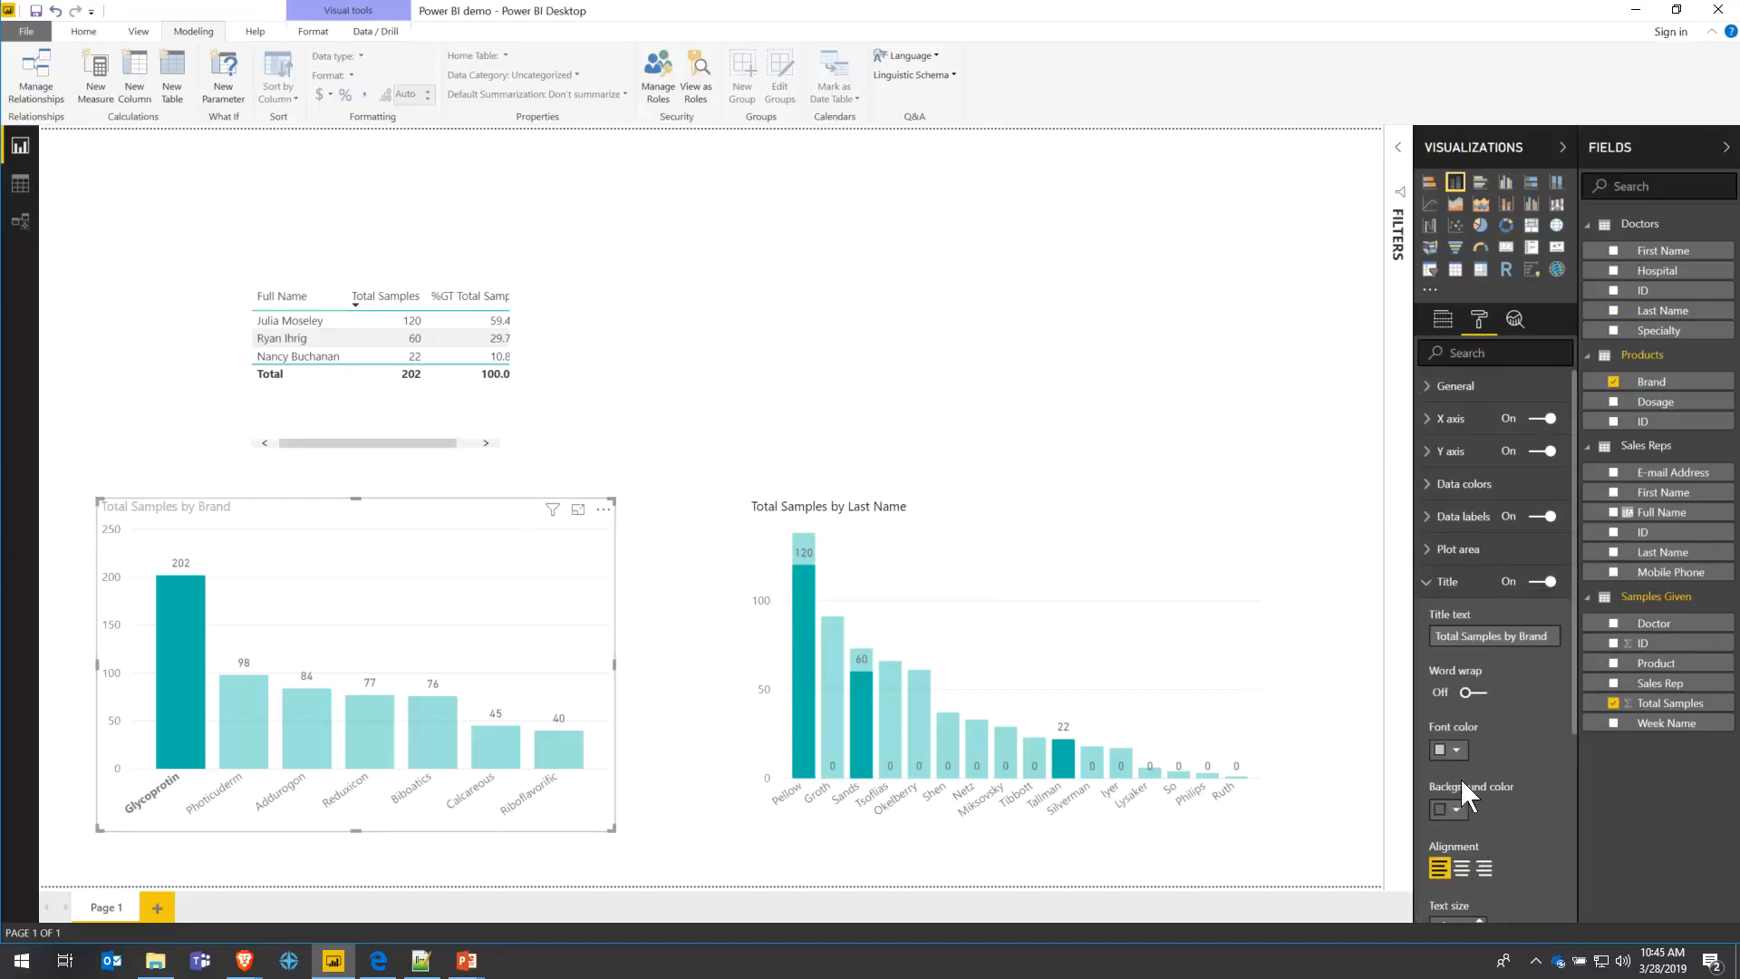
pyautogui.click(1454, 750)
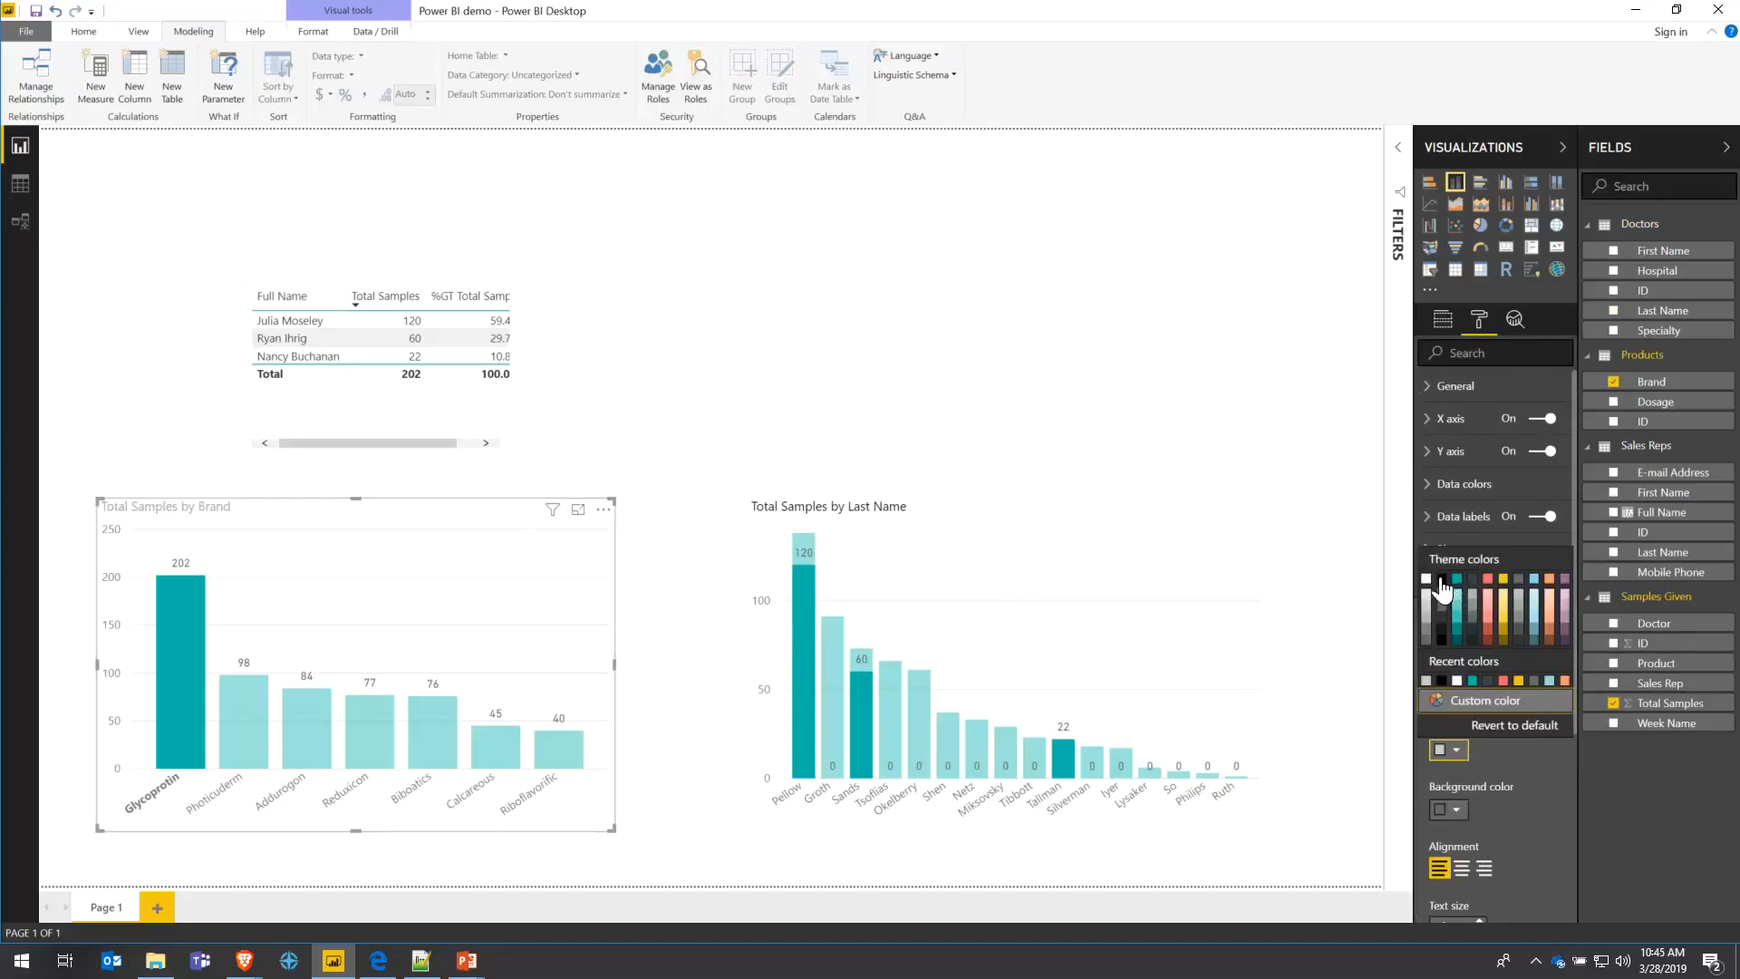
pyautogui.click(1442, 577)
pyautogui.click(280, 275)
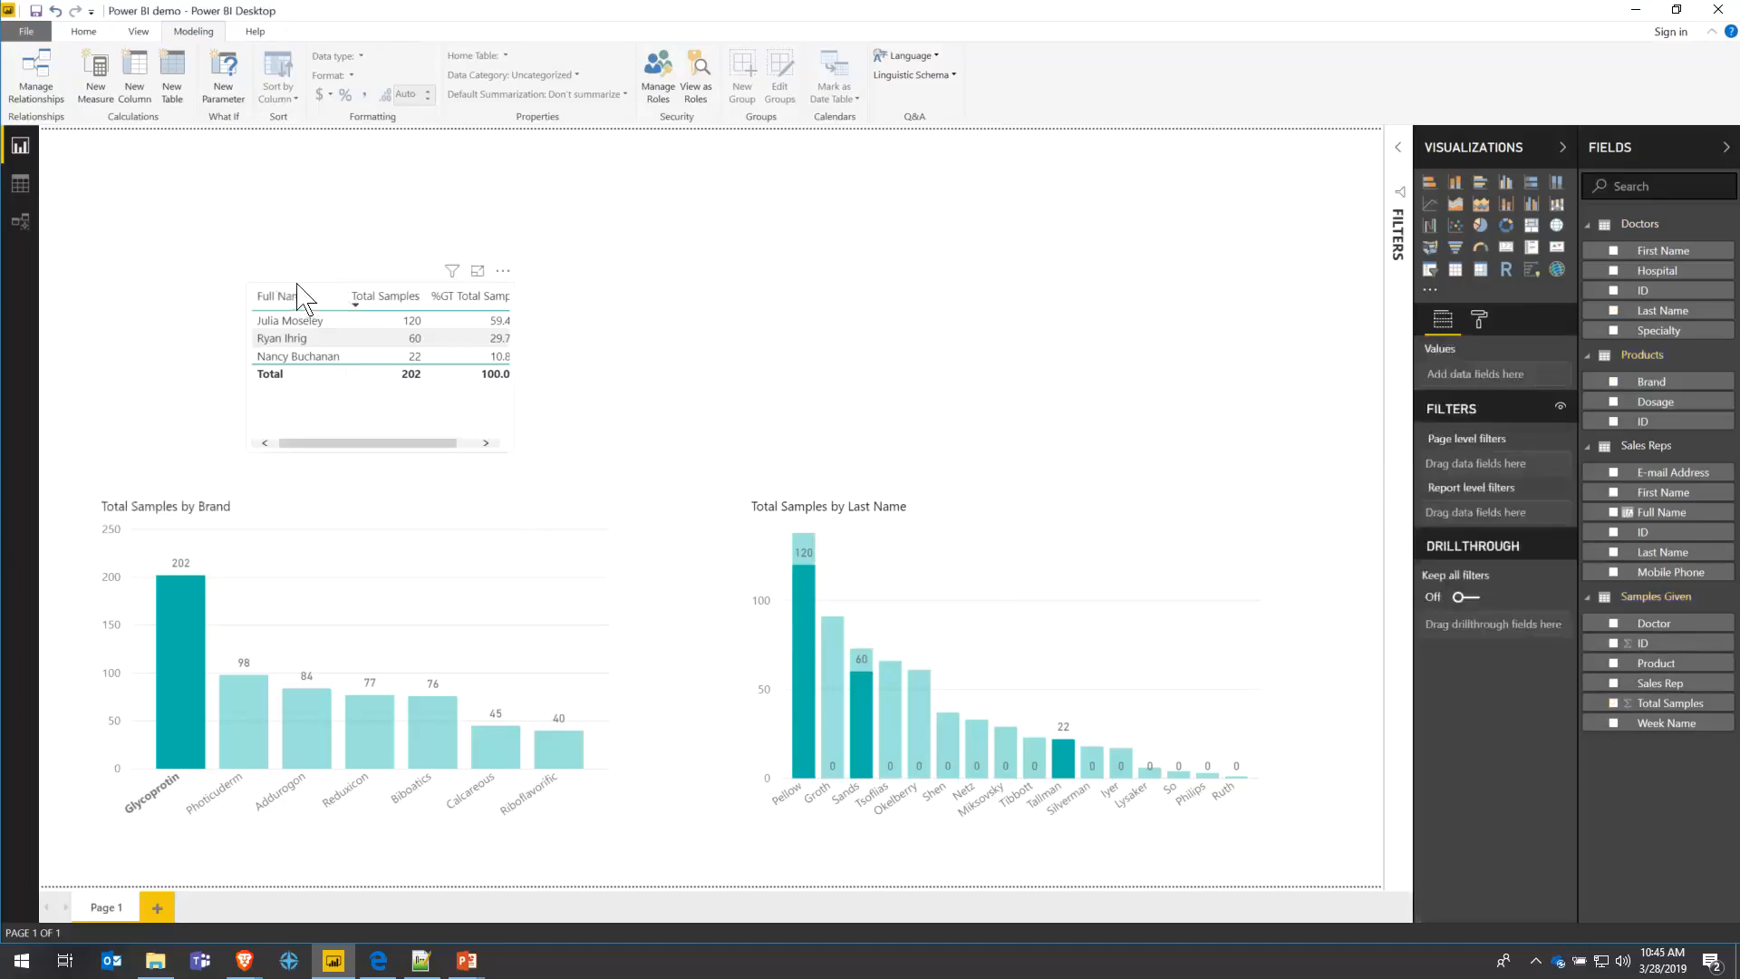
# - Move the table left and give it the title 'Total Sample Distribution by Salesperson'
pyautogui.moveTo(306, 290); pyautogui.dragTo(172, 281)
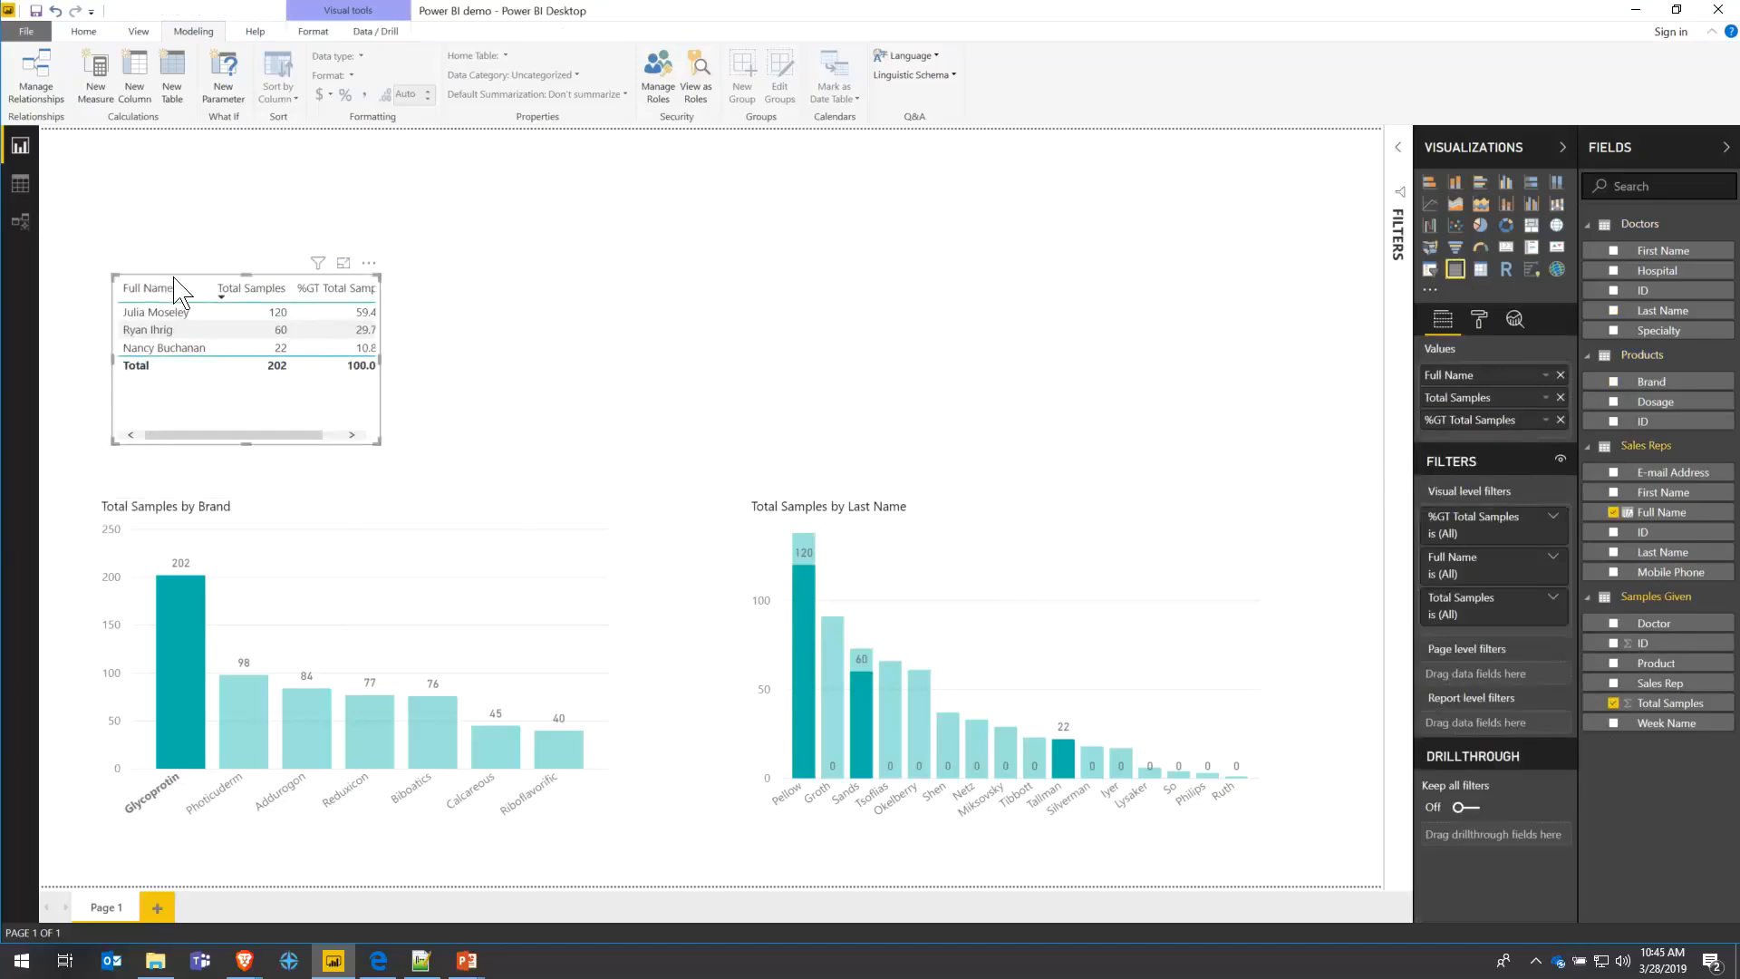
pyautogui.click(1477, 320)
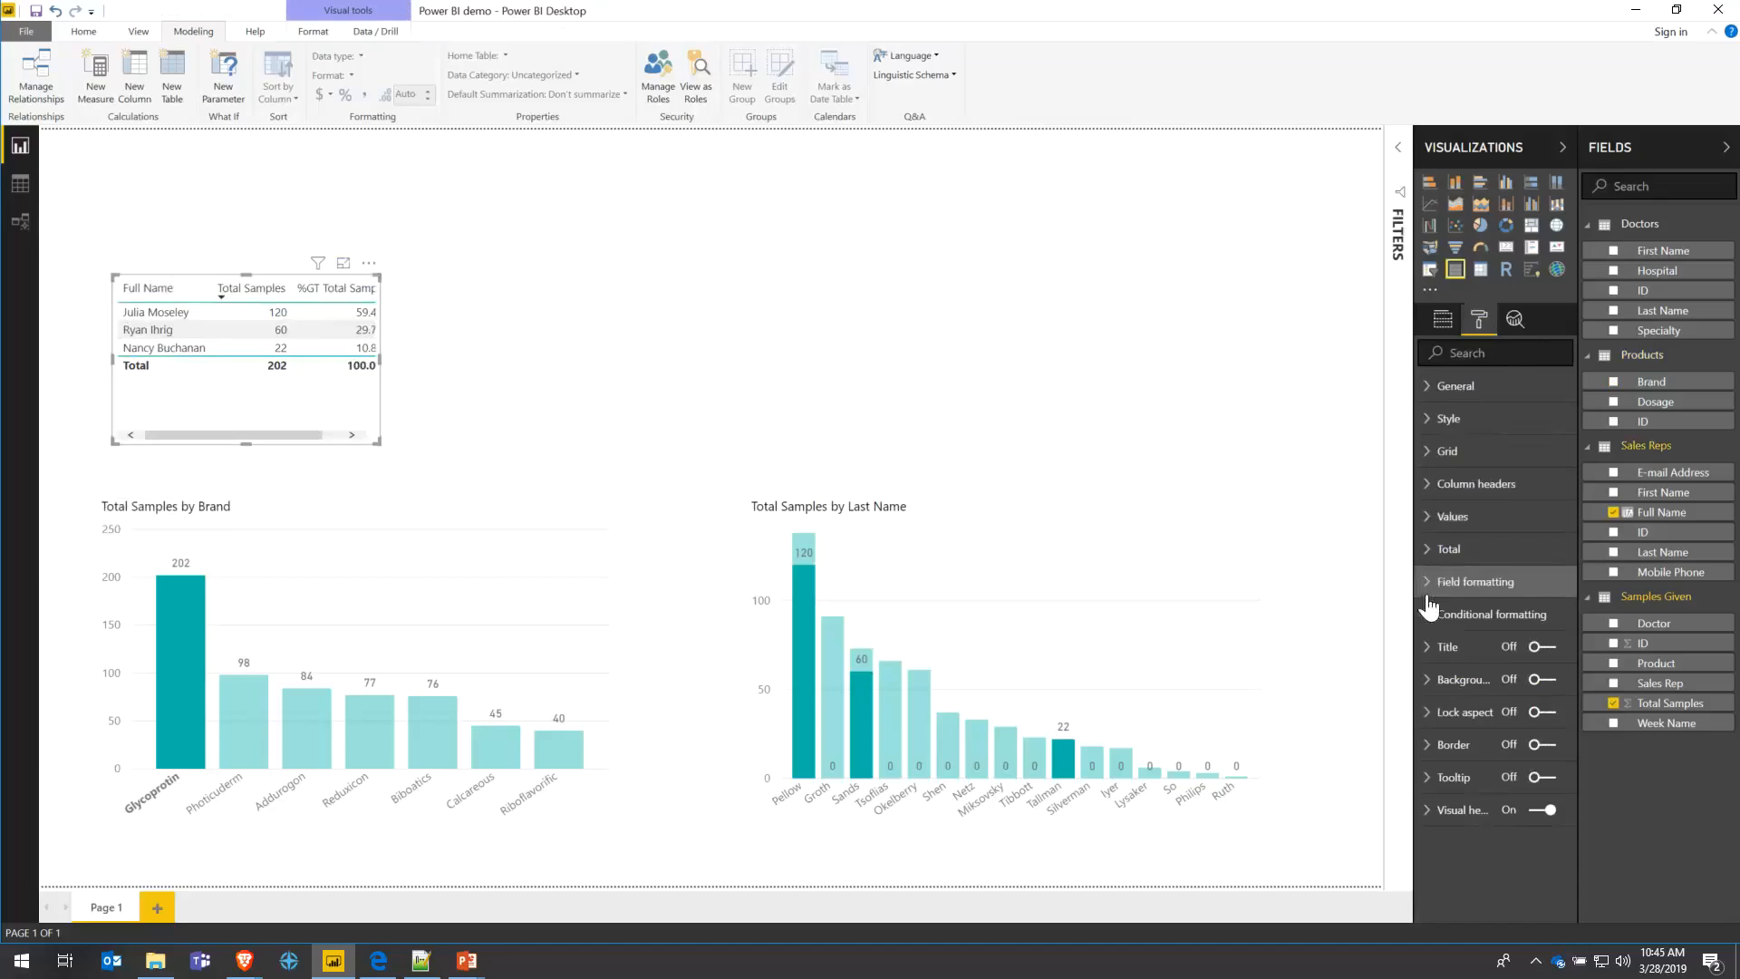
pyautogui.click(1542, 646)
pyautogui.click(1433, 656)
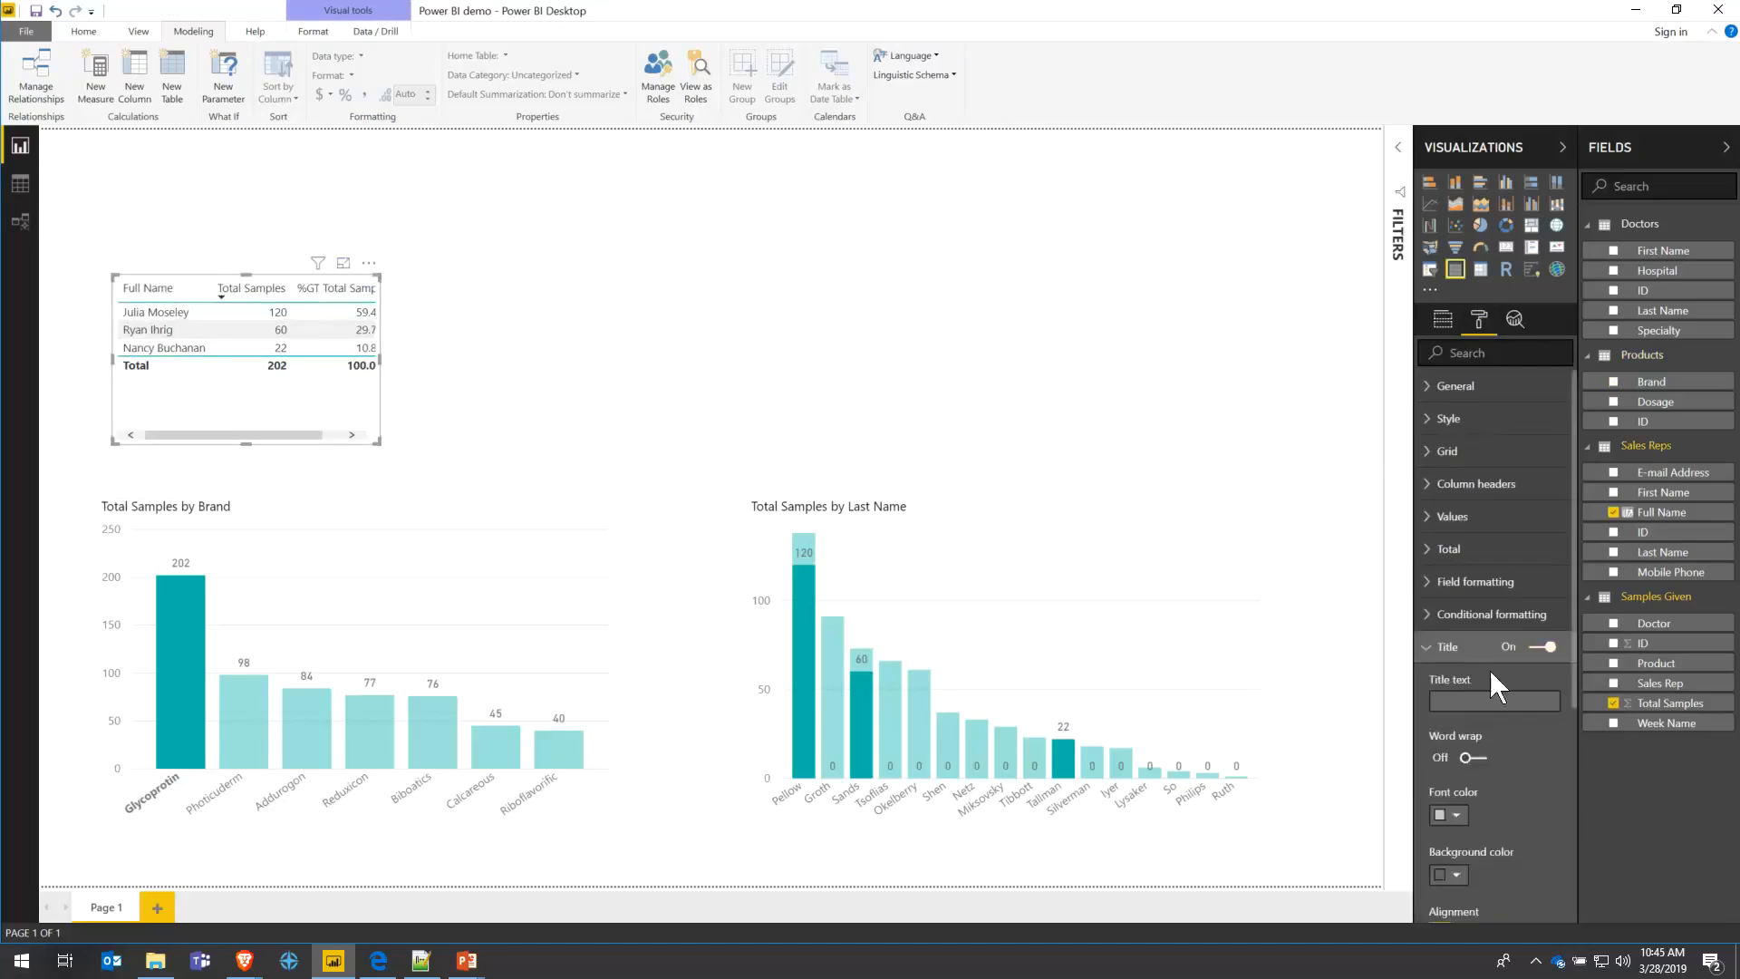
pyautogui.click(1490, 697)
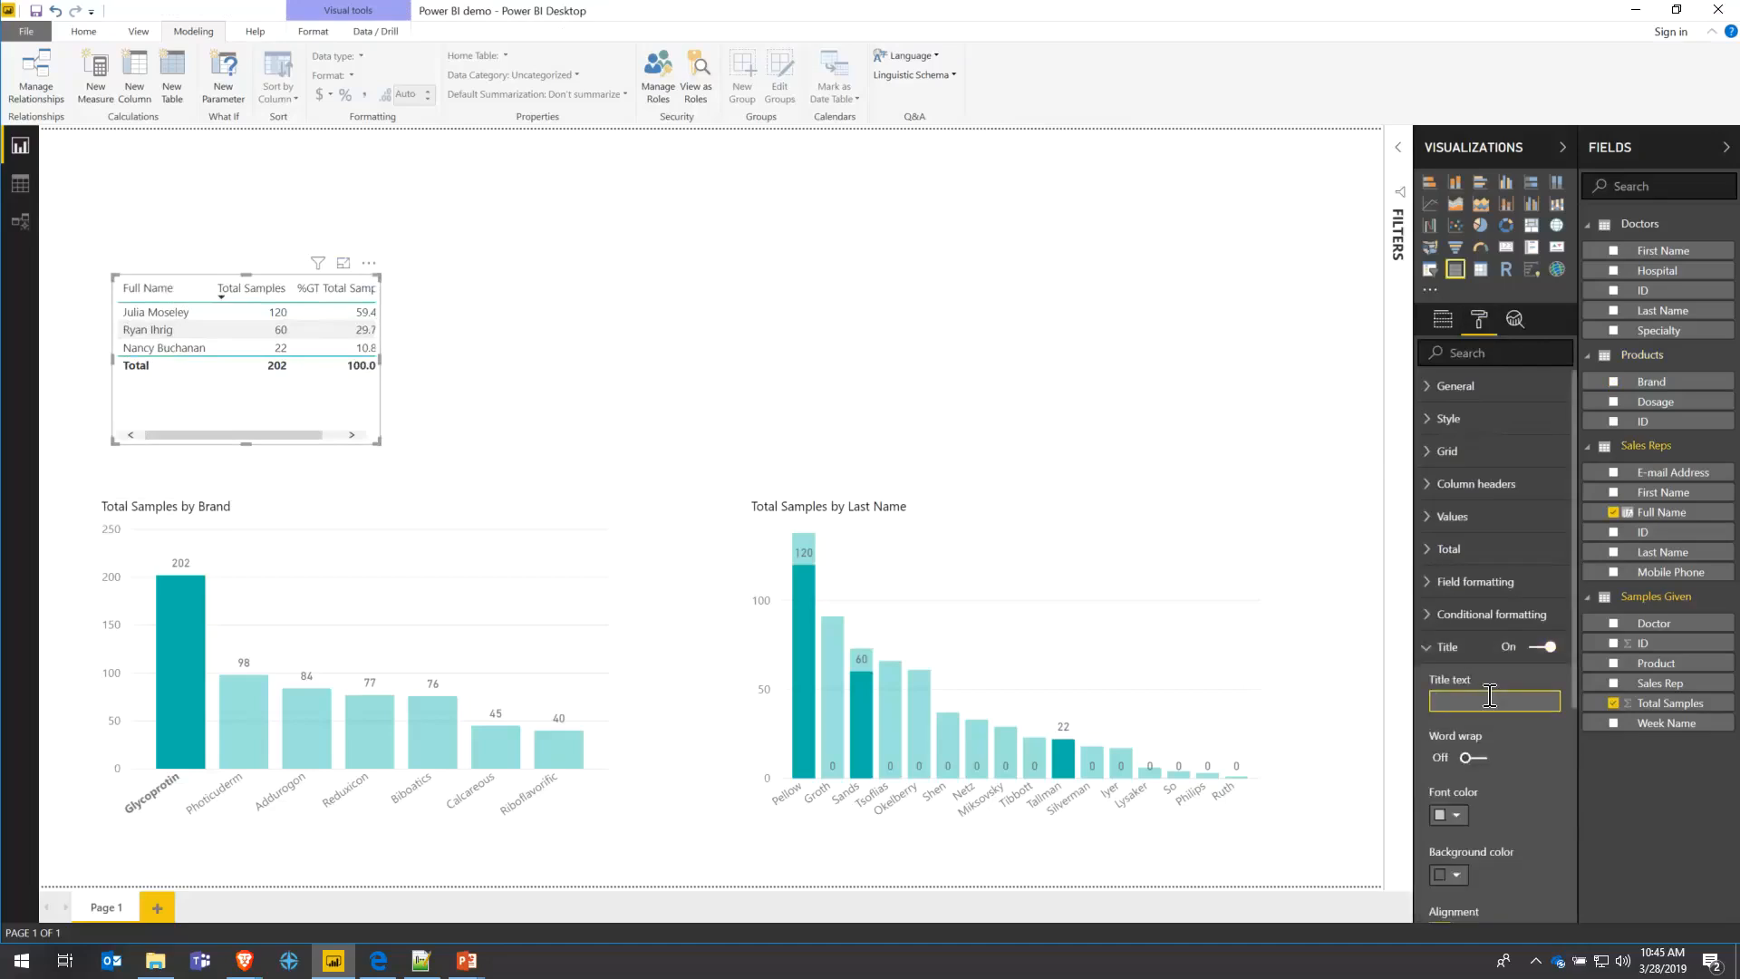
pyautogui.write('Total Sample')
pyautogui.write(' D')
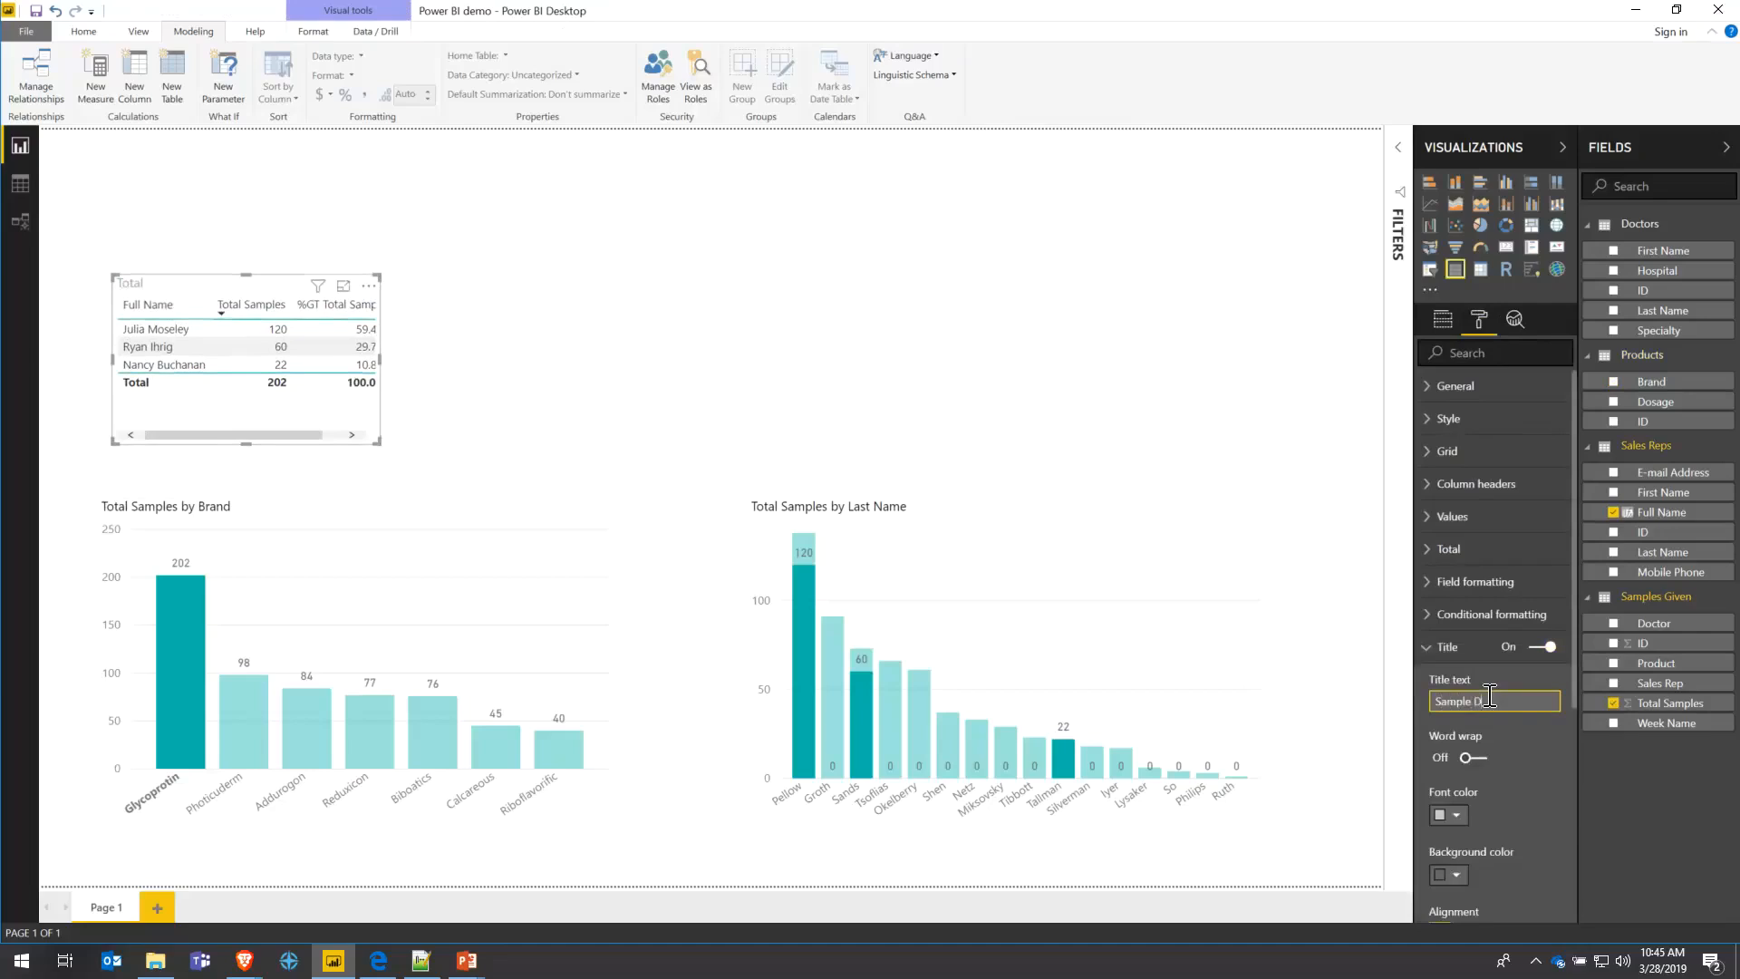
pyautogui.write('istribution by Salesperson')
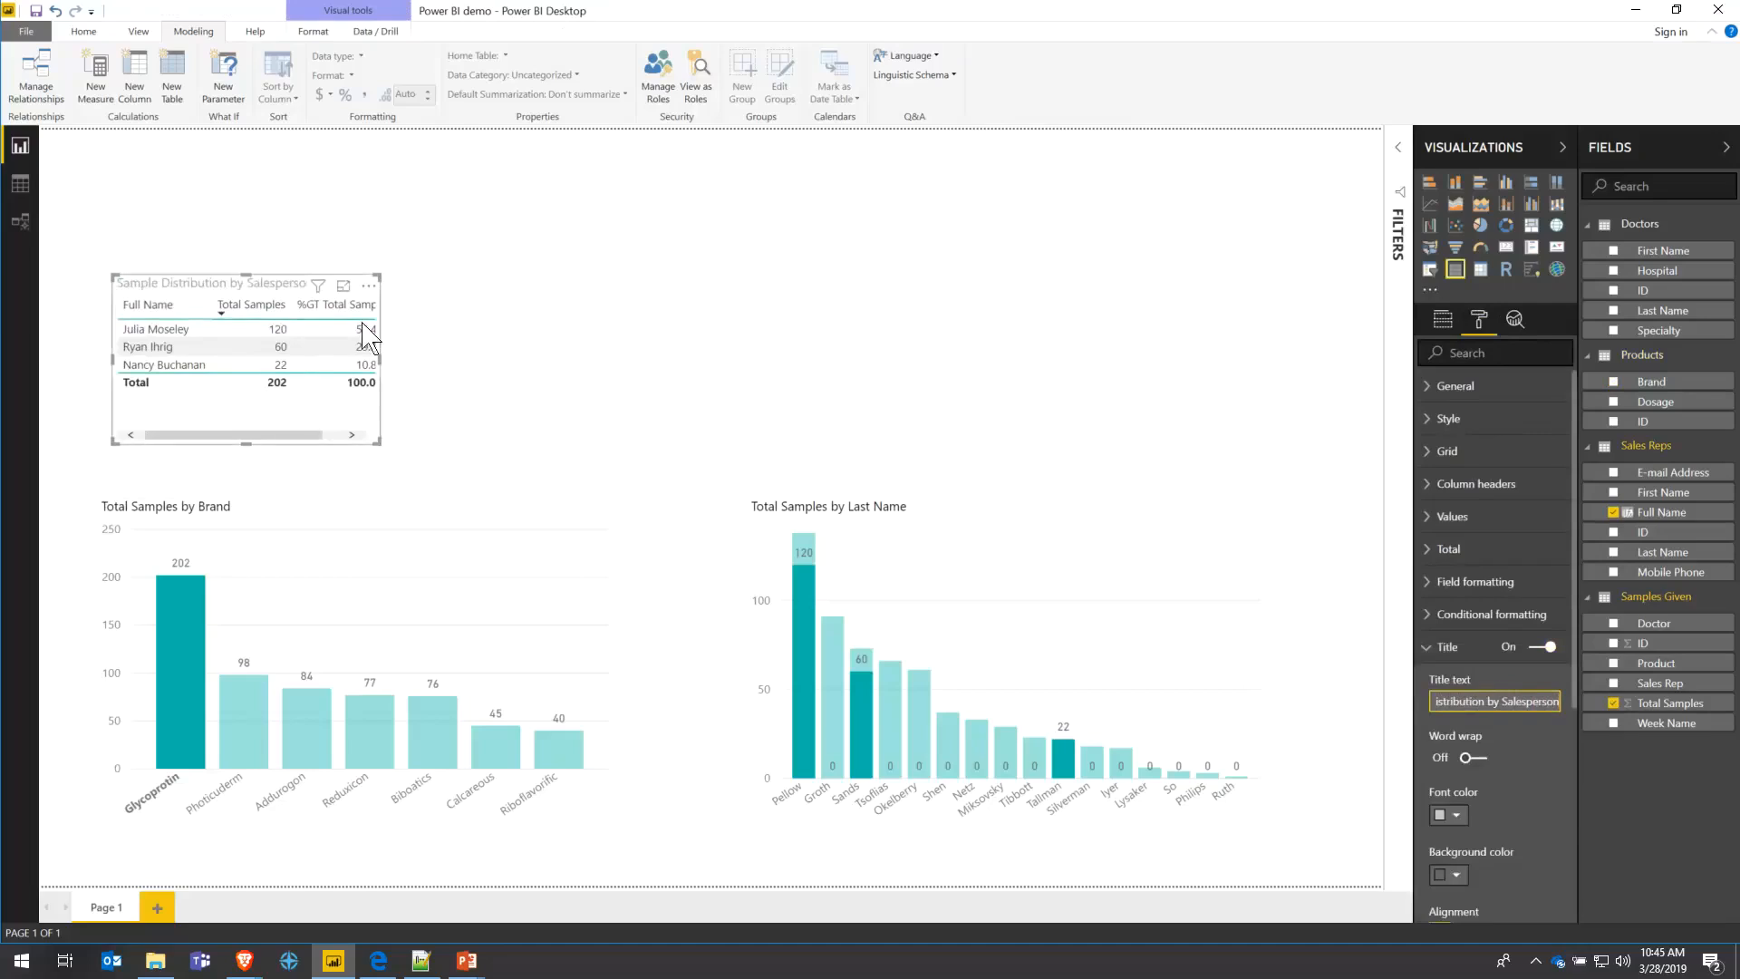
# - Widen the table so %GT Total Samples shows, and make its title black
pyautogui.moveTo(381, 359); pyautogui.dragTo(454, 373)
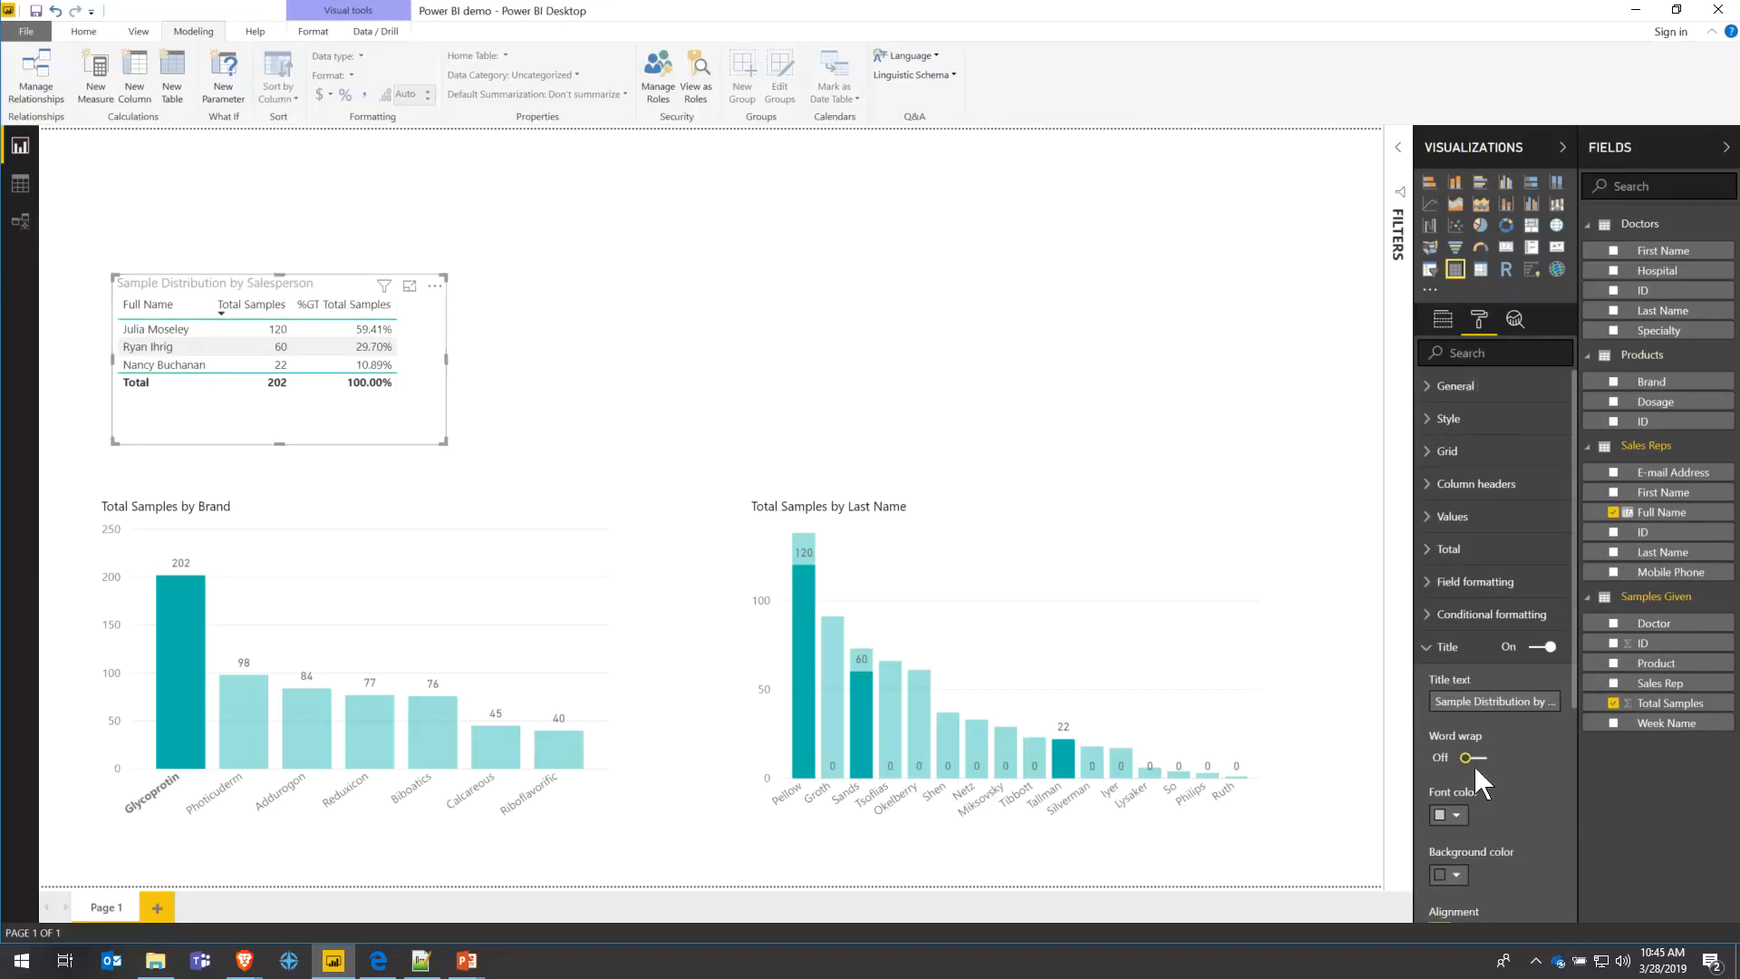
pyautogui.click(1459, 820)
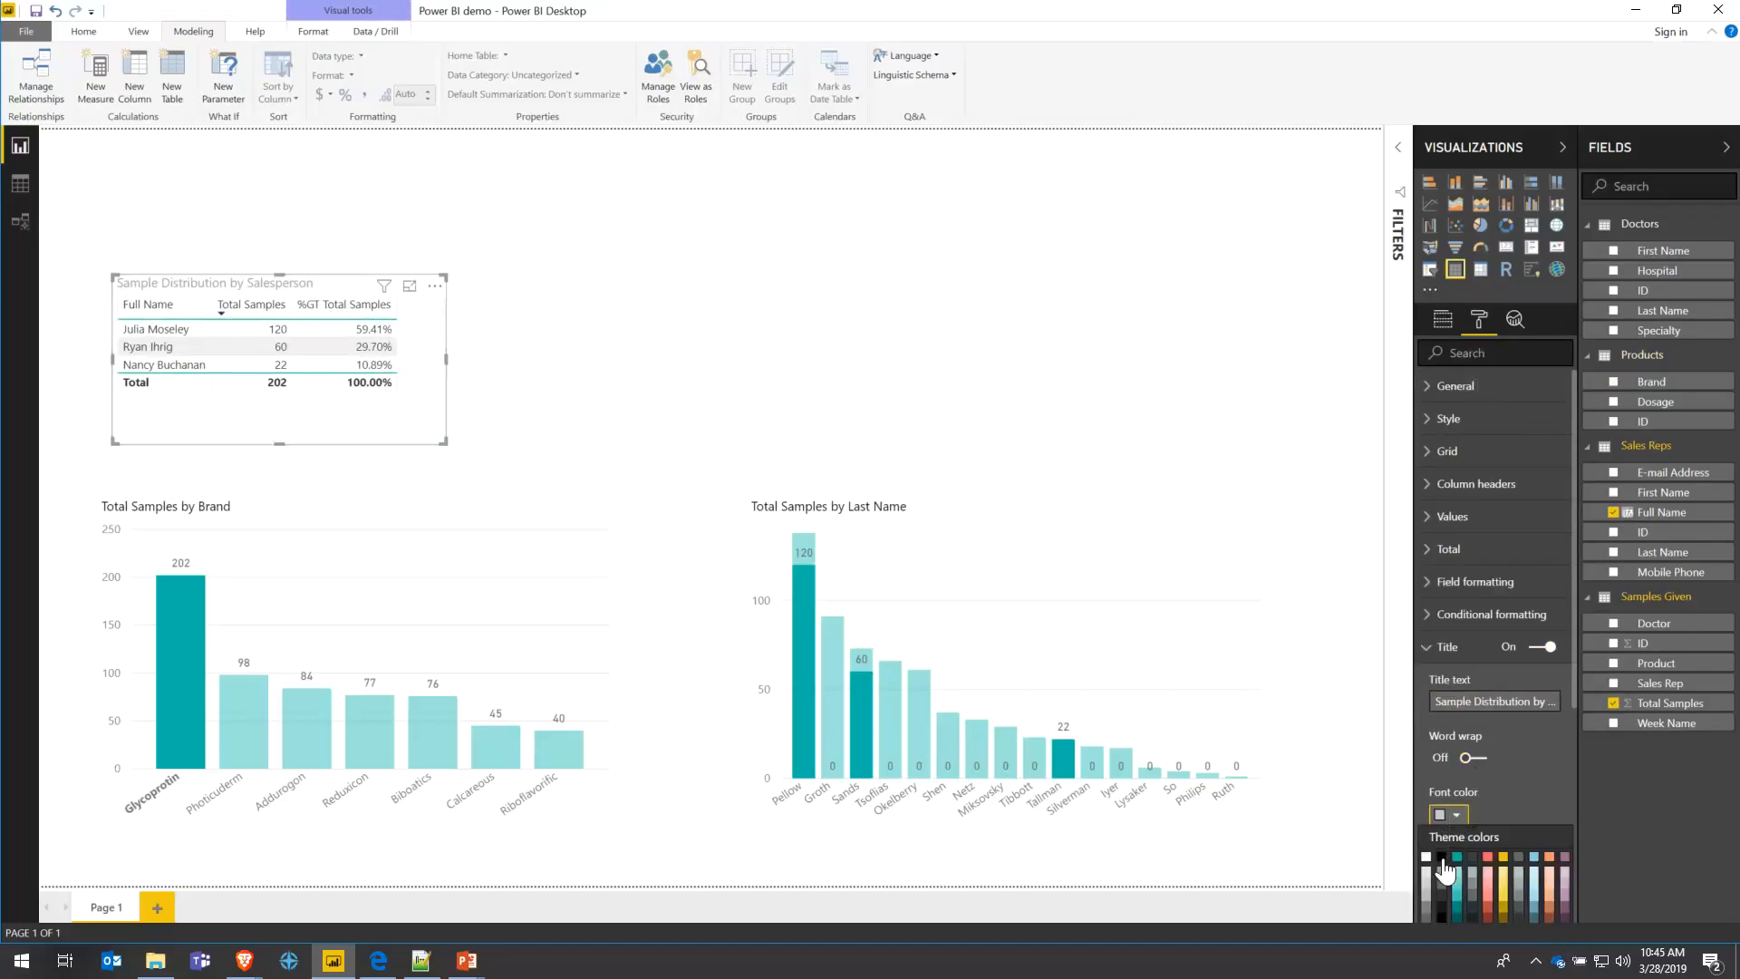
pyautogui.click(1443, 859)
pyautogui.click(555, 380)
pyautogui.moveTo(307, 287)
pyautogui.mouseDown()
pyautogui.moveTo(412, 295)
pyautogui.moveTo(303, 300)
pyautogui.mouseUp()
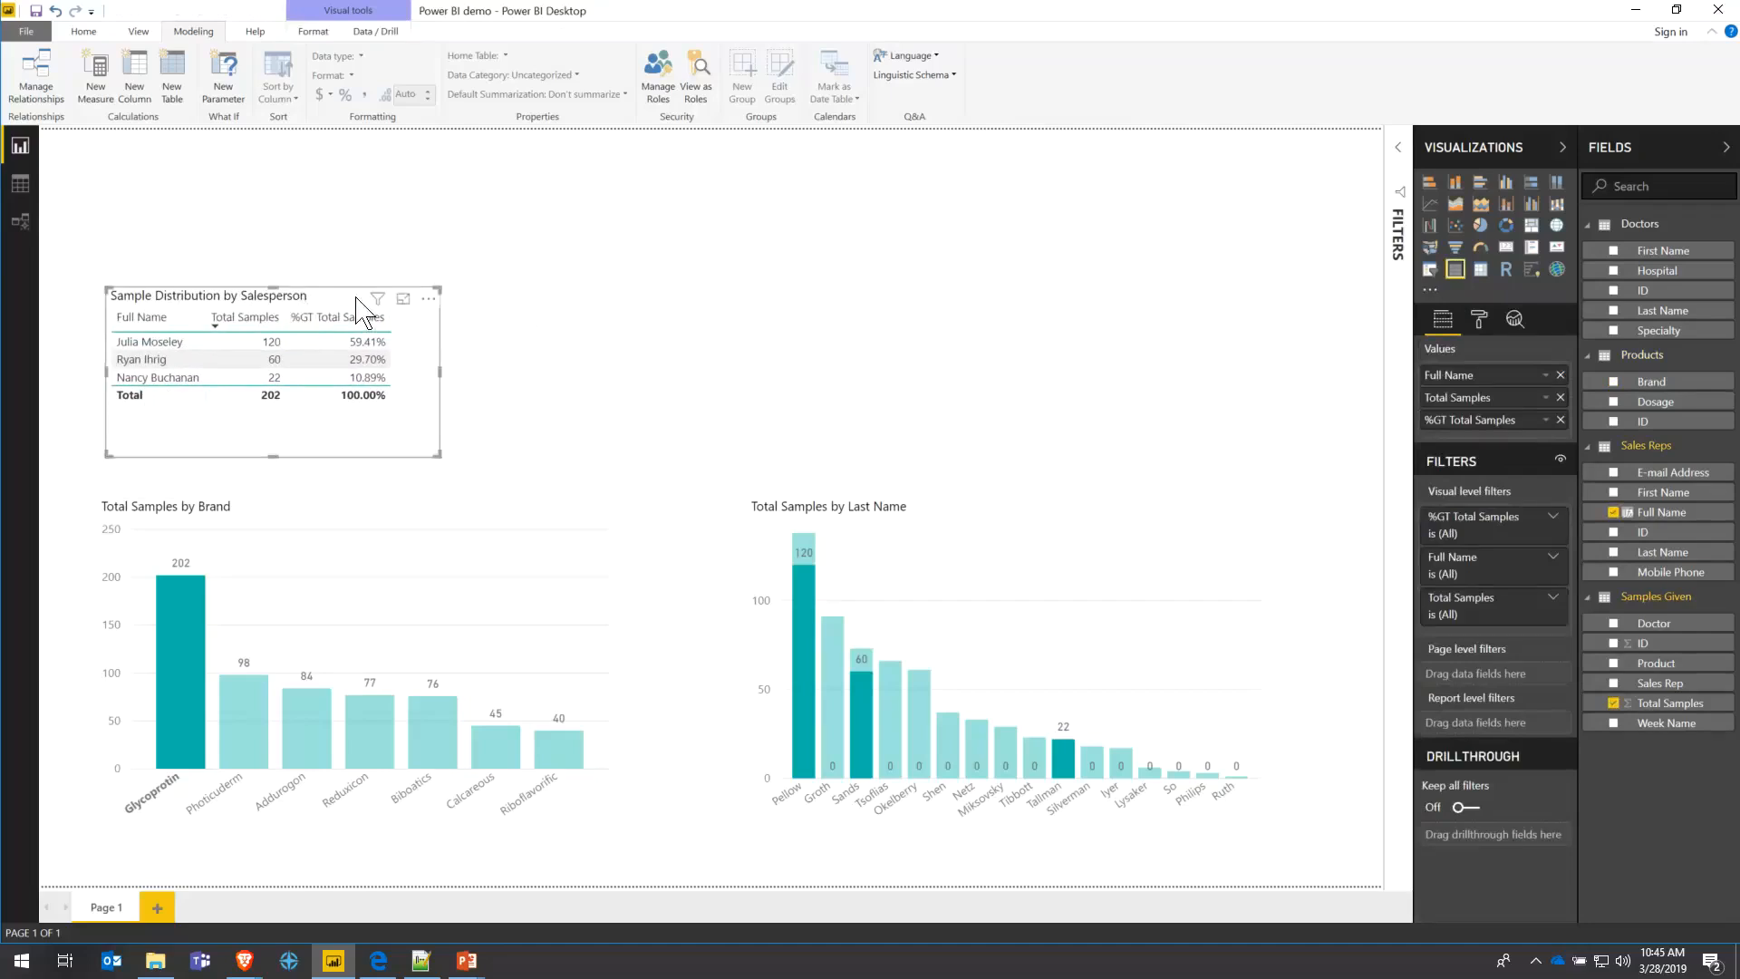
pyautogui.click(86, 33)
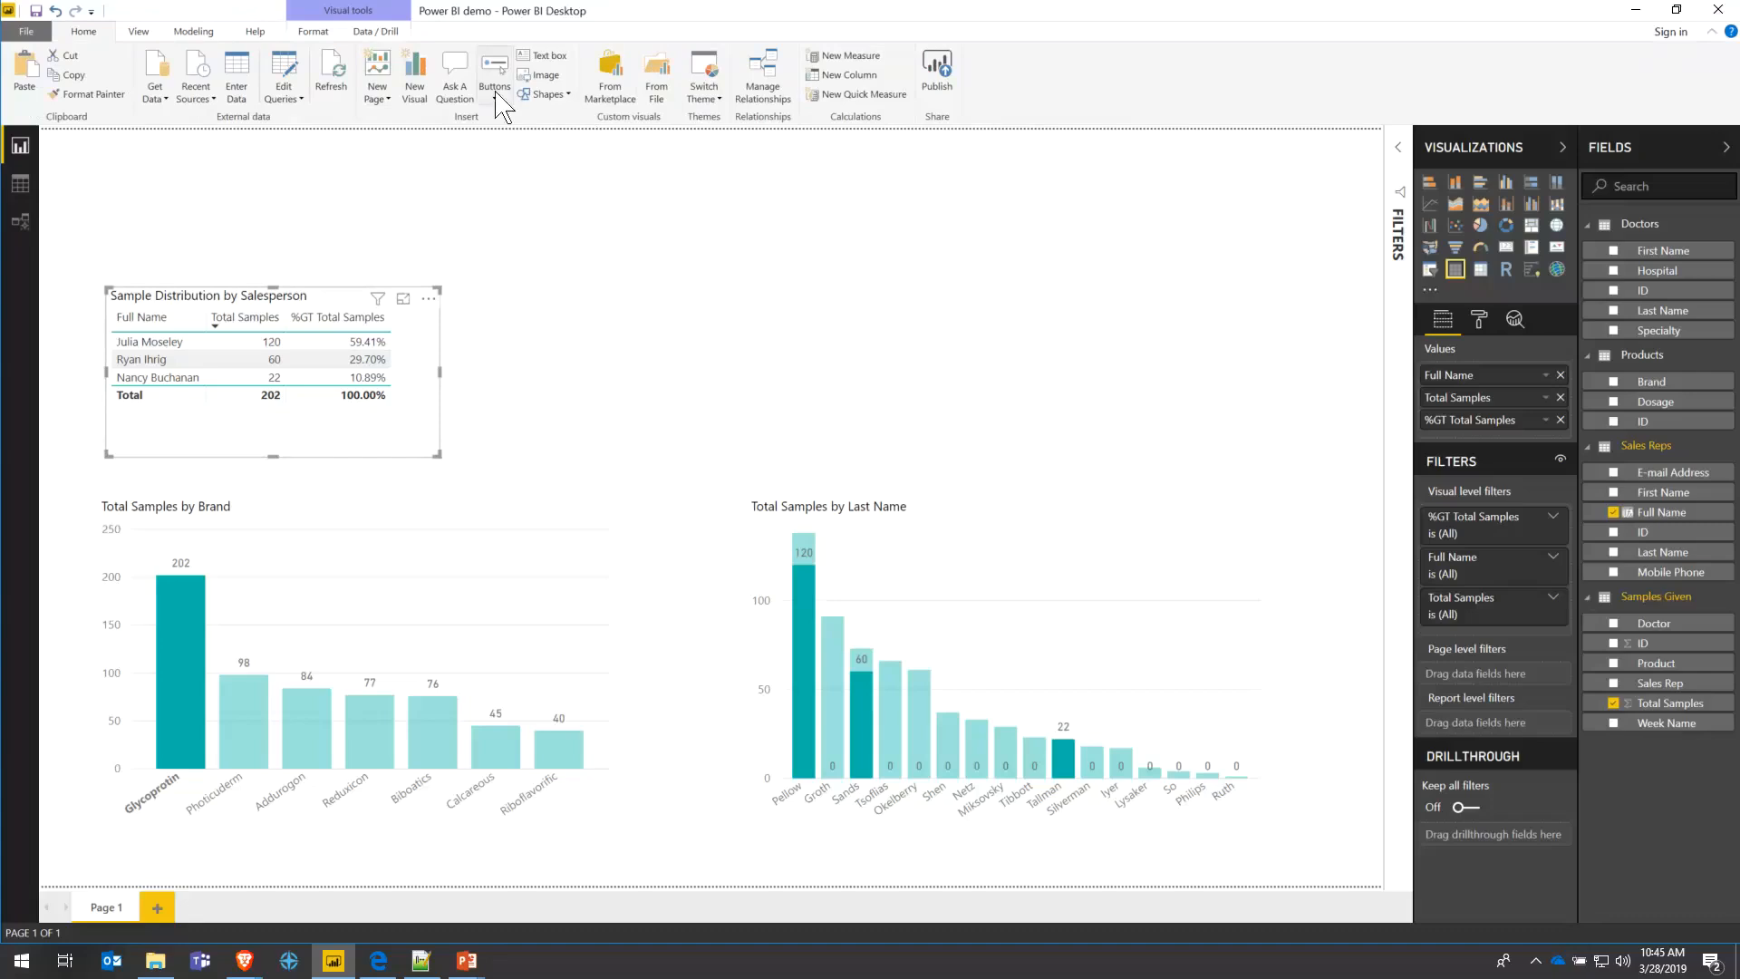
# - Insert the Pharmax logo from the Getting Started with Power BI folder and shrink it
pyautogui.click(416, 233)
pyautogui.click(547, 78)
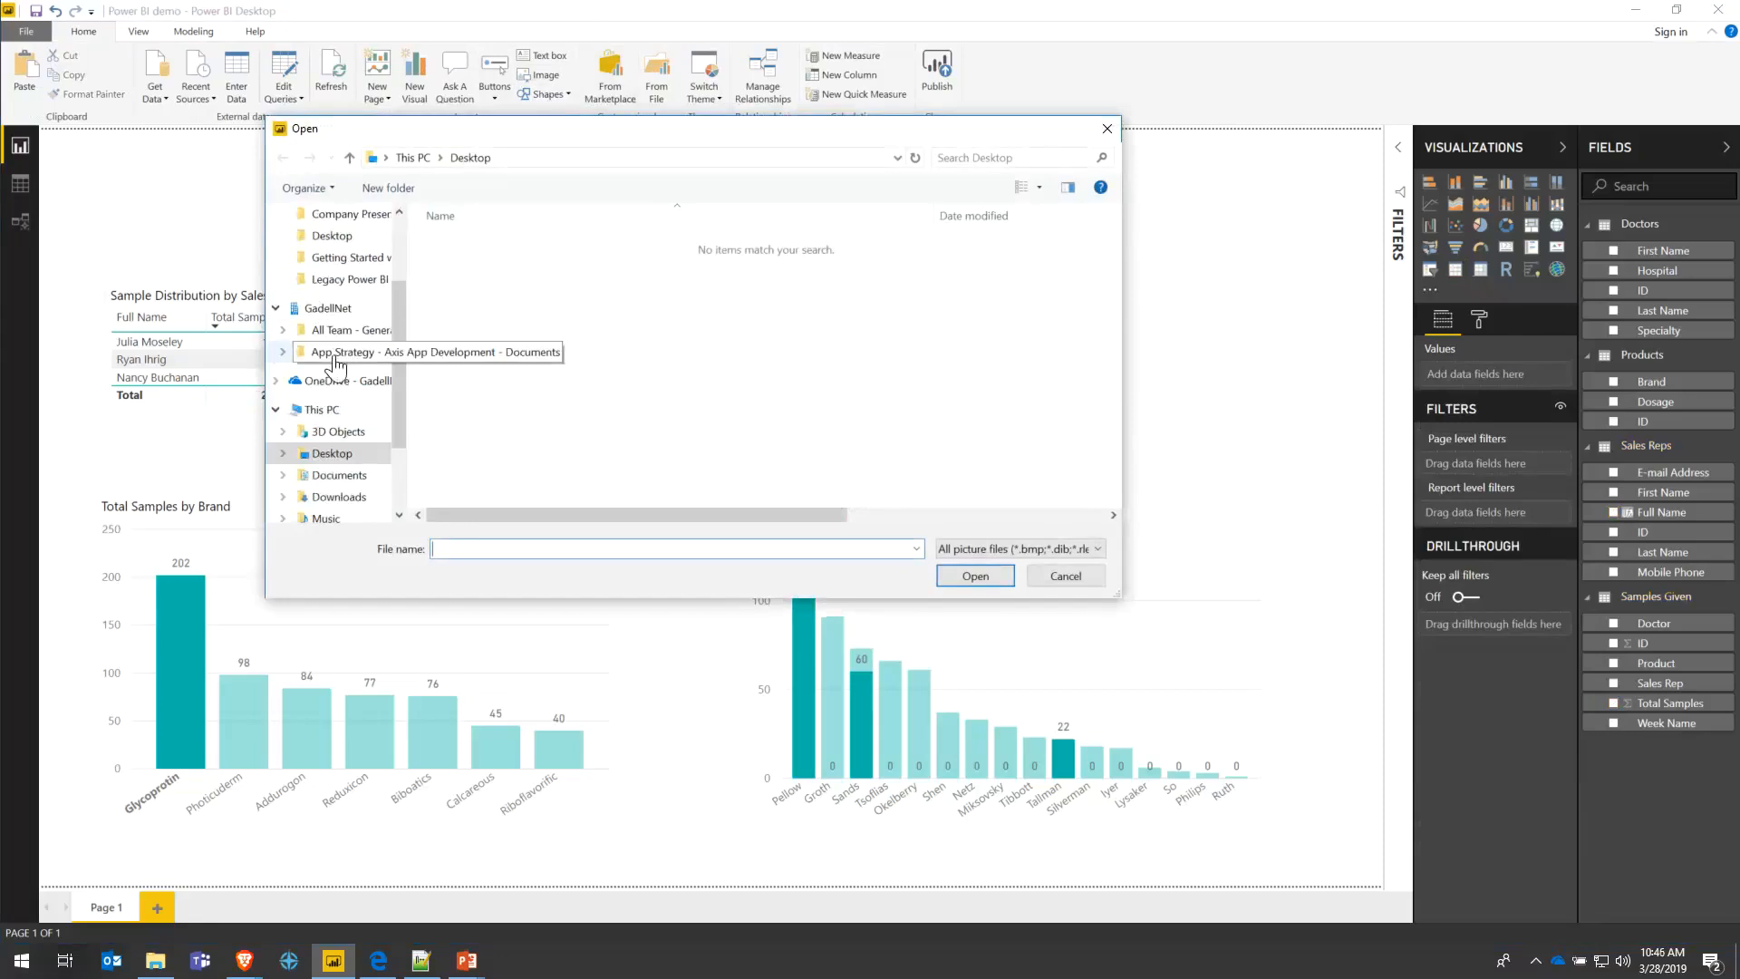
pyautogui.click(348, 257)
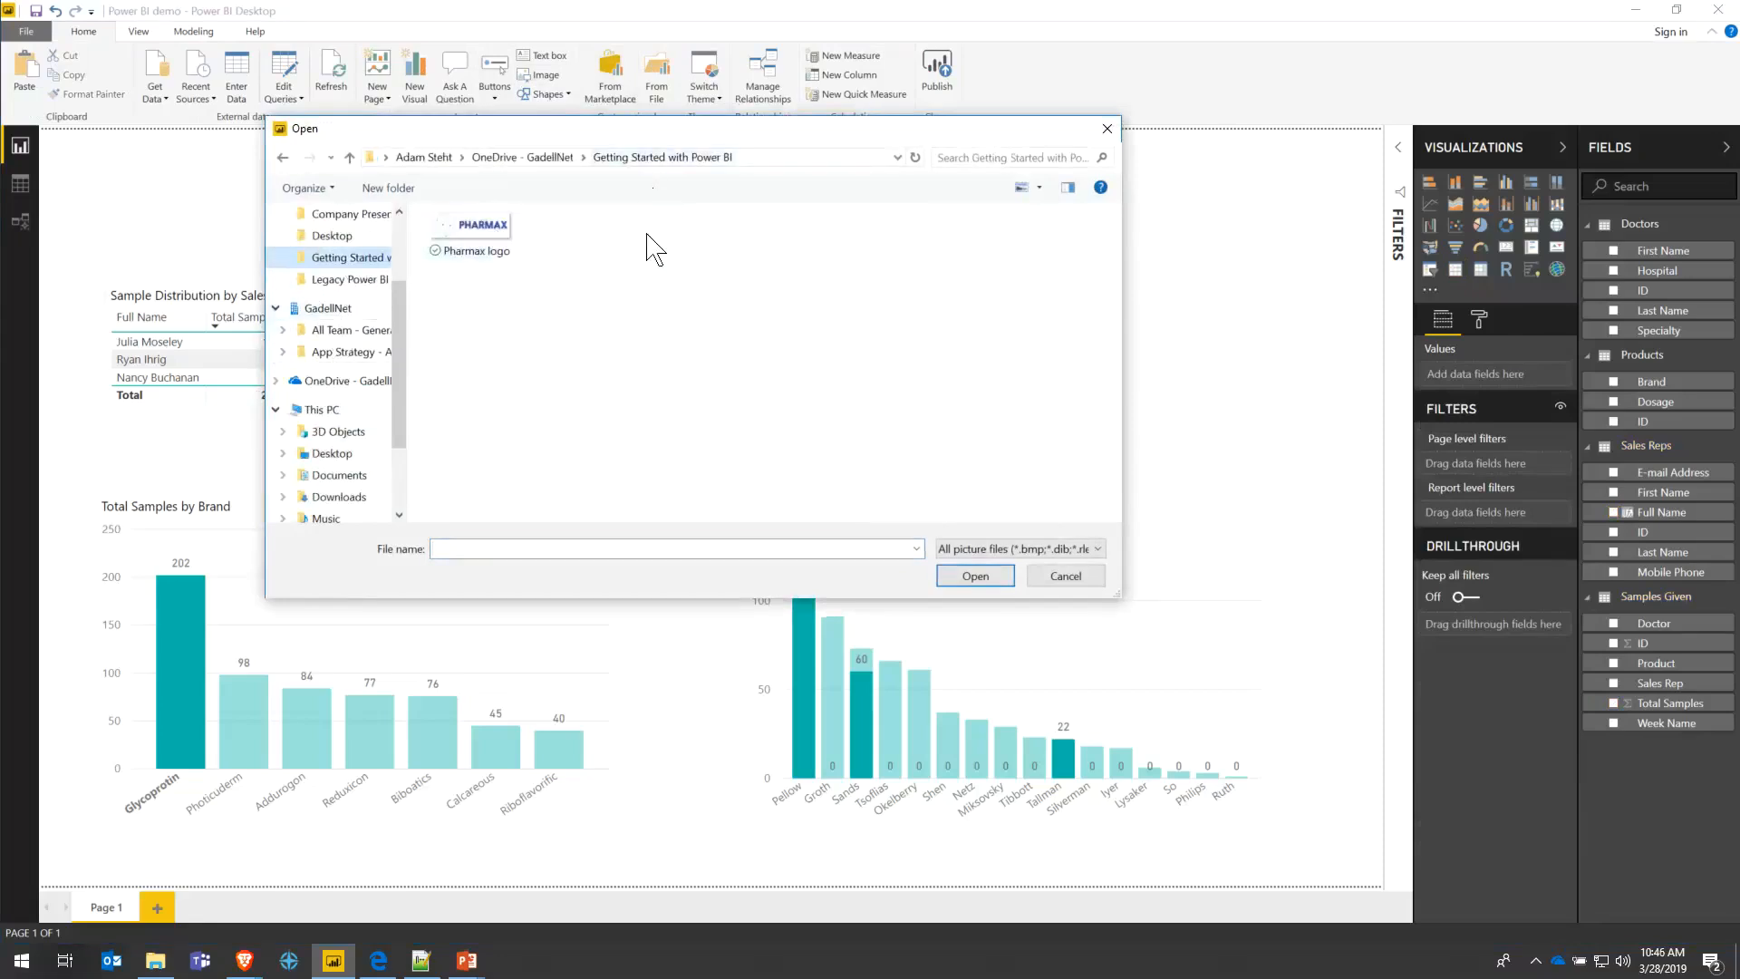
pyautogui.doubleClick(478, 237)
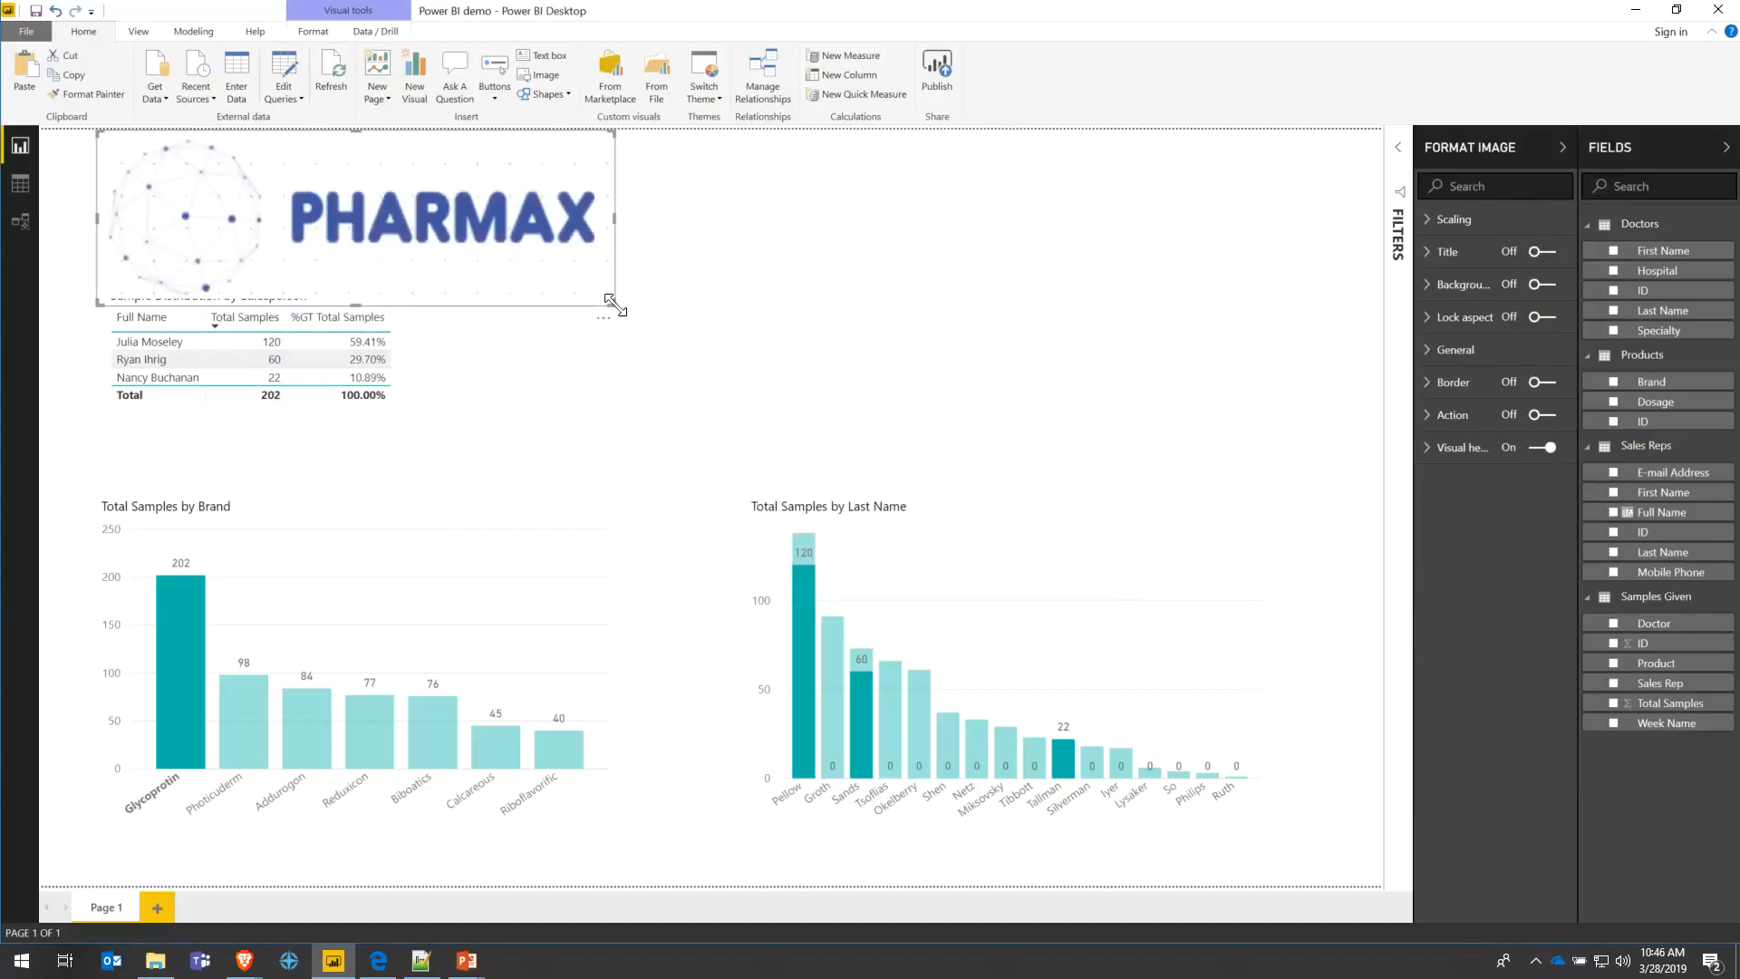
pyautogui.moveTo(615, 308); pyautogui.dragTo(414, 222)
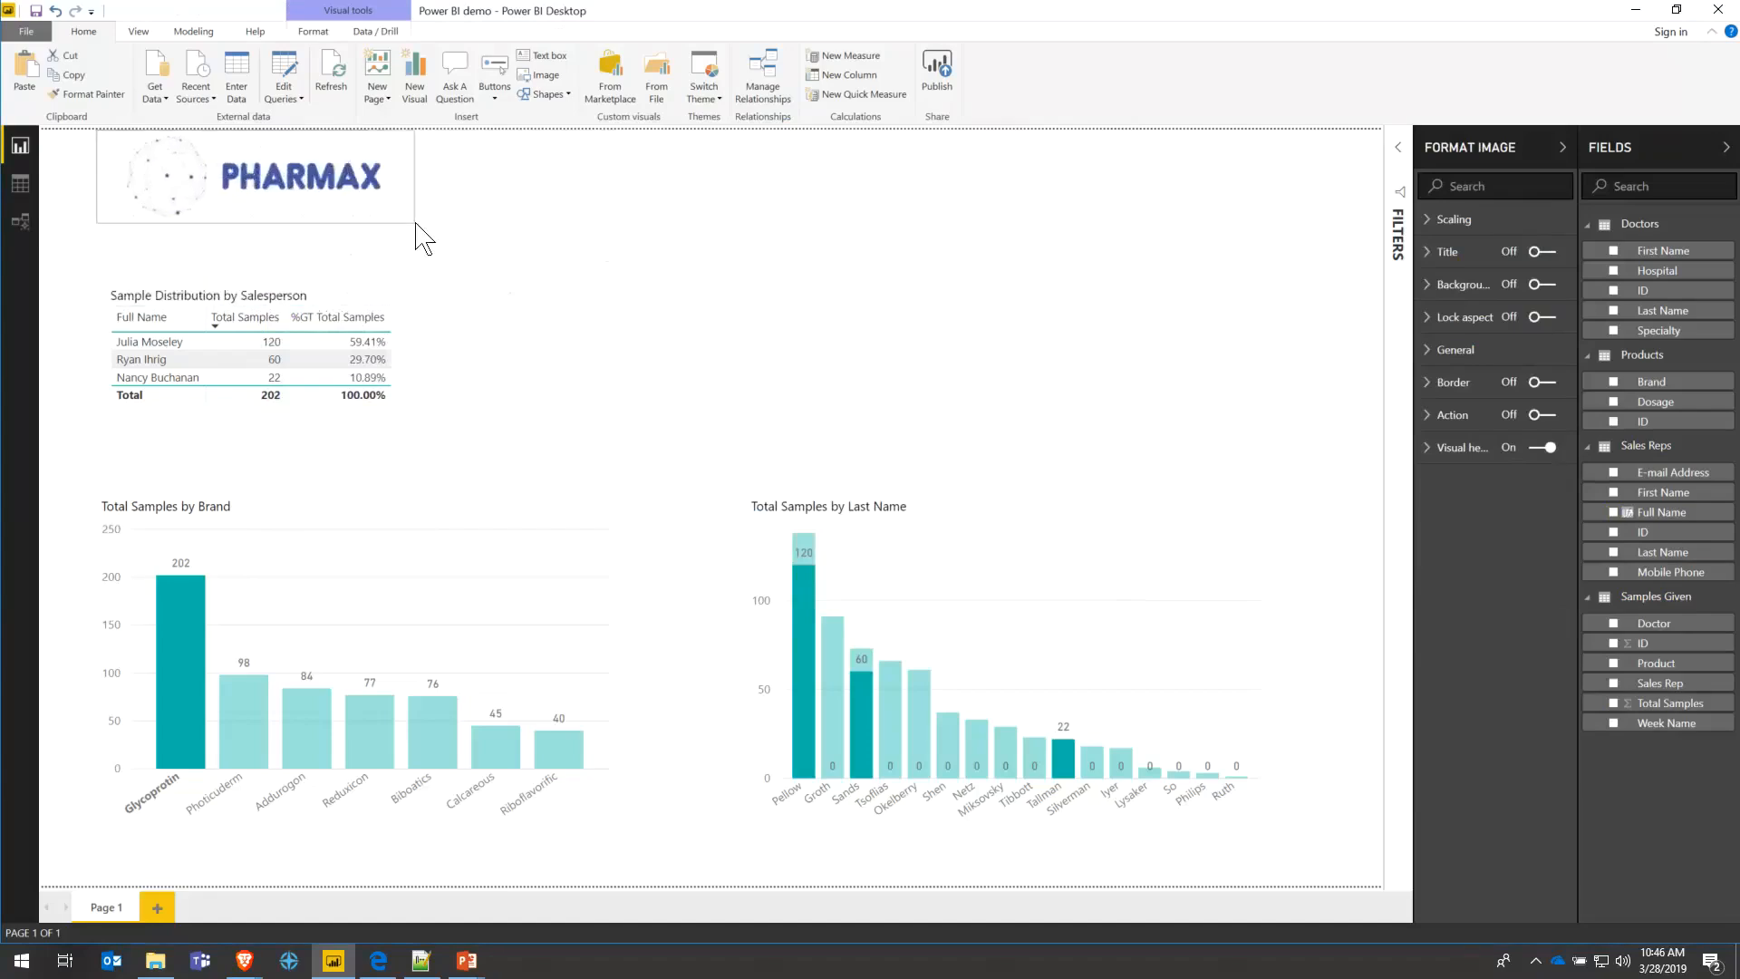
pyautogui.click(552, 208)
# - Add a new text box and shrink it at the page's top-left
pyautogui.click(544, 57)
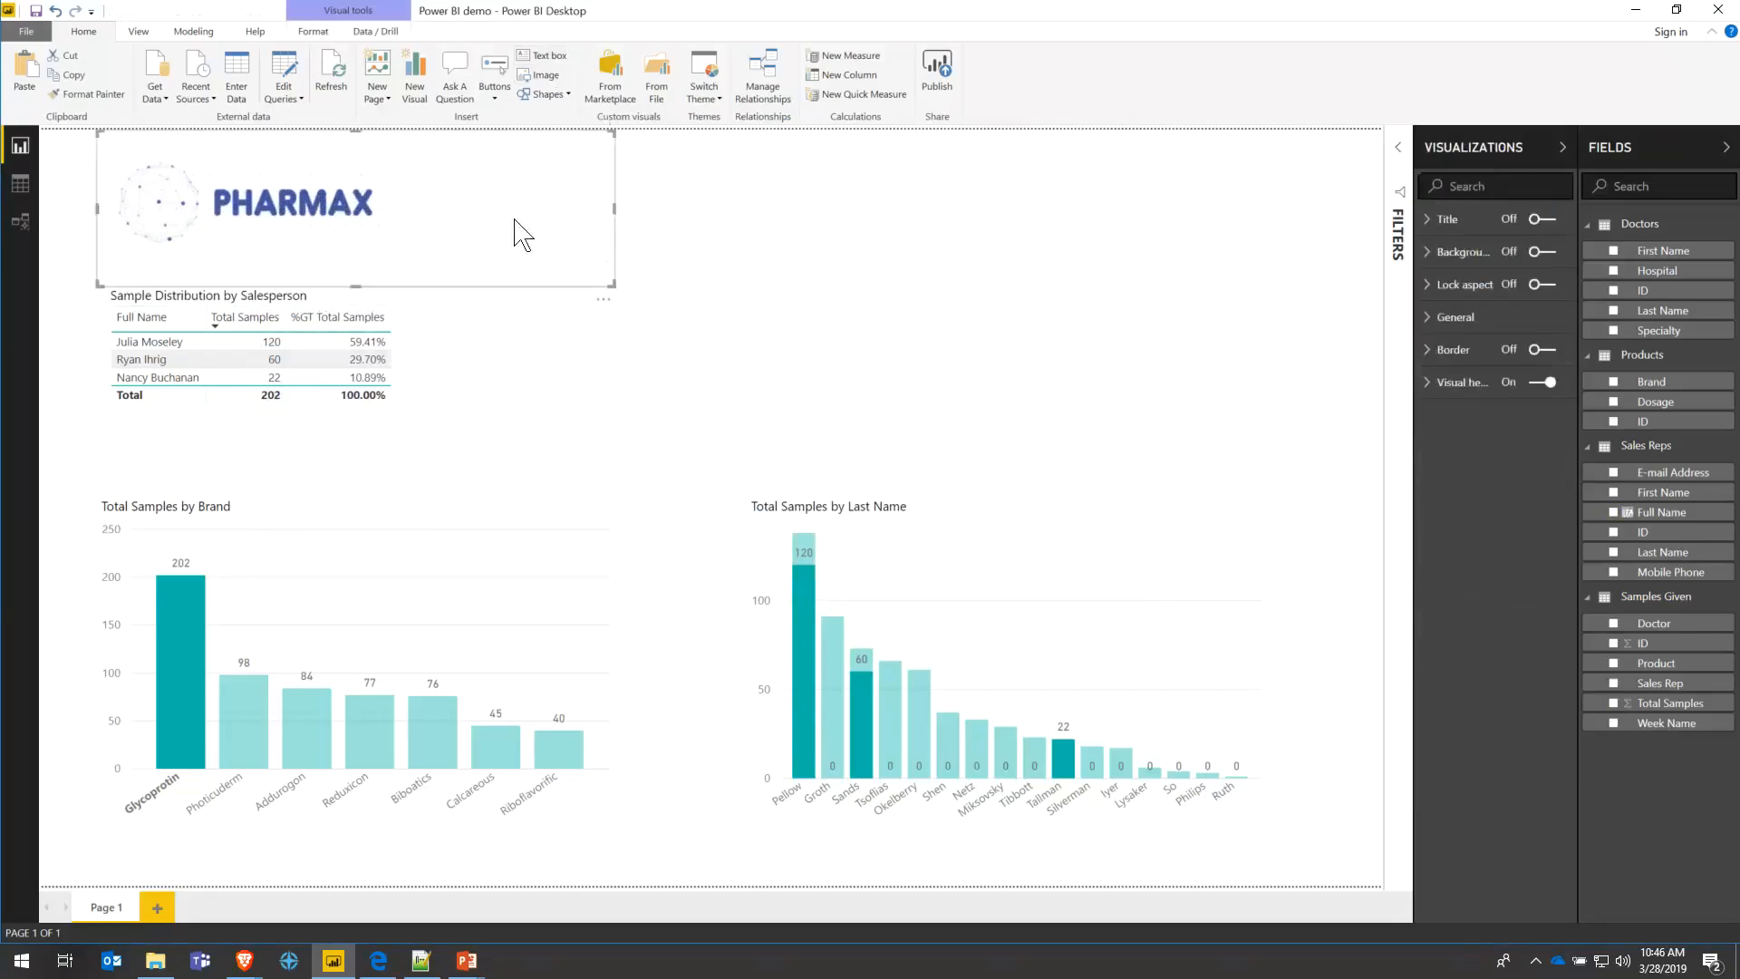
pyautogui.moveTo(614, 284); pyautogui.dragTo(542, 200)
pyautogui.click(428, 163)
# - Type the 'Sample Analysis' title, move it right, and set its font size to 28
pyautogui.click(755, 160)
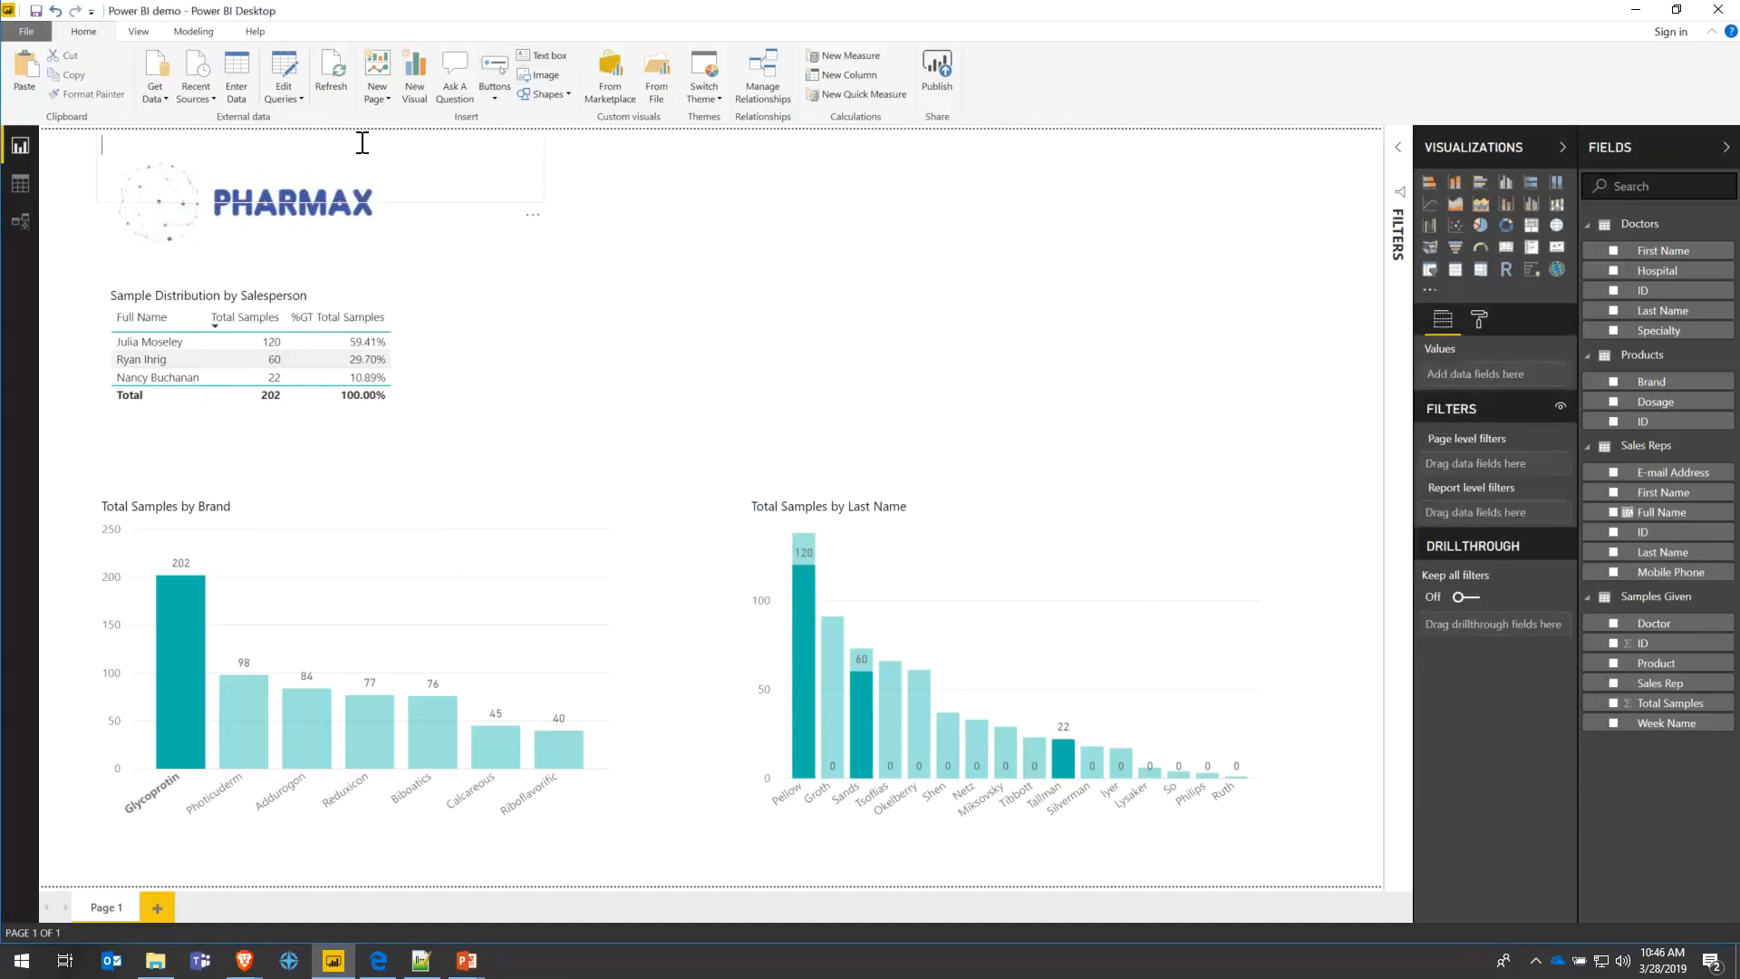
pyautogui.write('Sample Analysis')
pyautogui.moveTo(513, 147); pyautogui.dragTo(1277, 162)
pyautogui.click(796, 160)
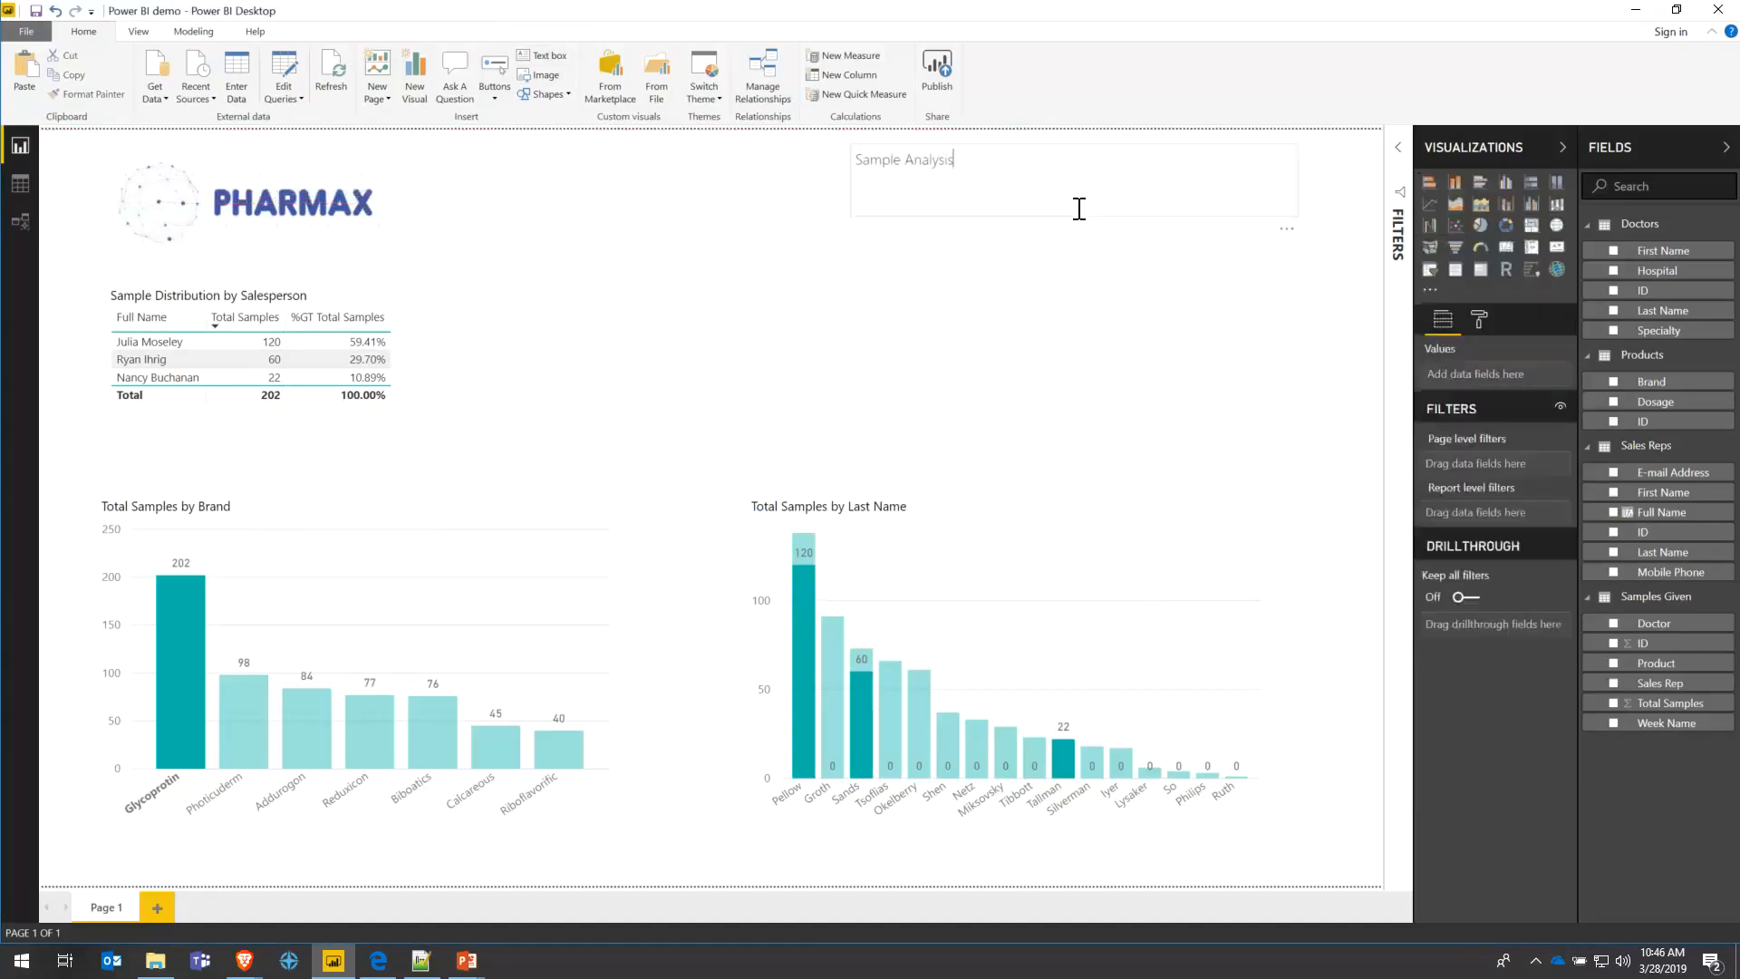
pyautogui.click(1032, 176)
pyautogui.moveTo(974, 163); pyautogui.dragTo(856, 161)
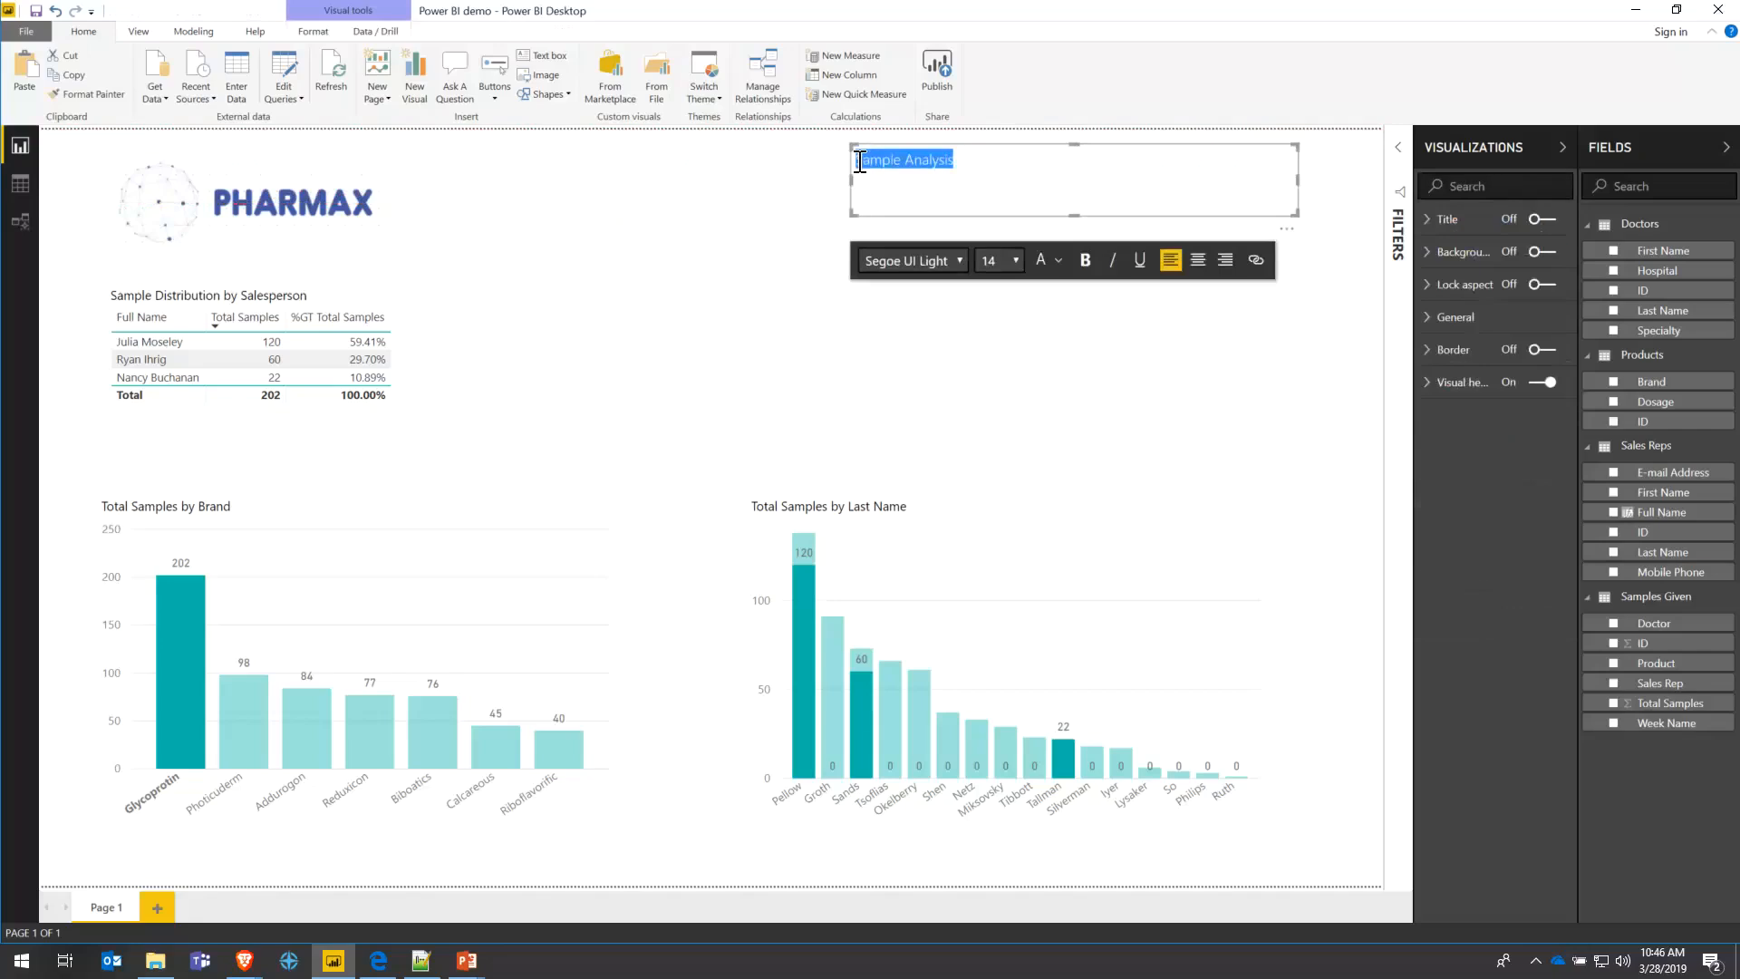
pyautogui.click(1192, 263)
pyautogui.click(1014, 261)
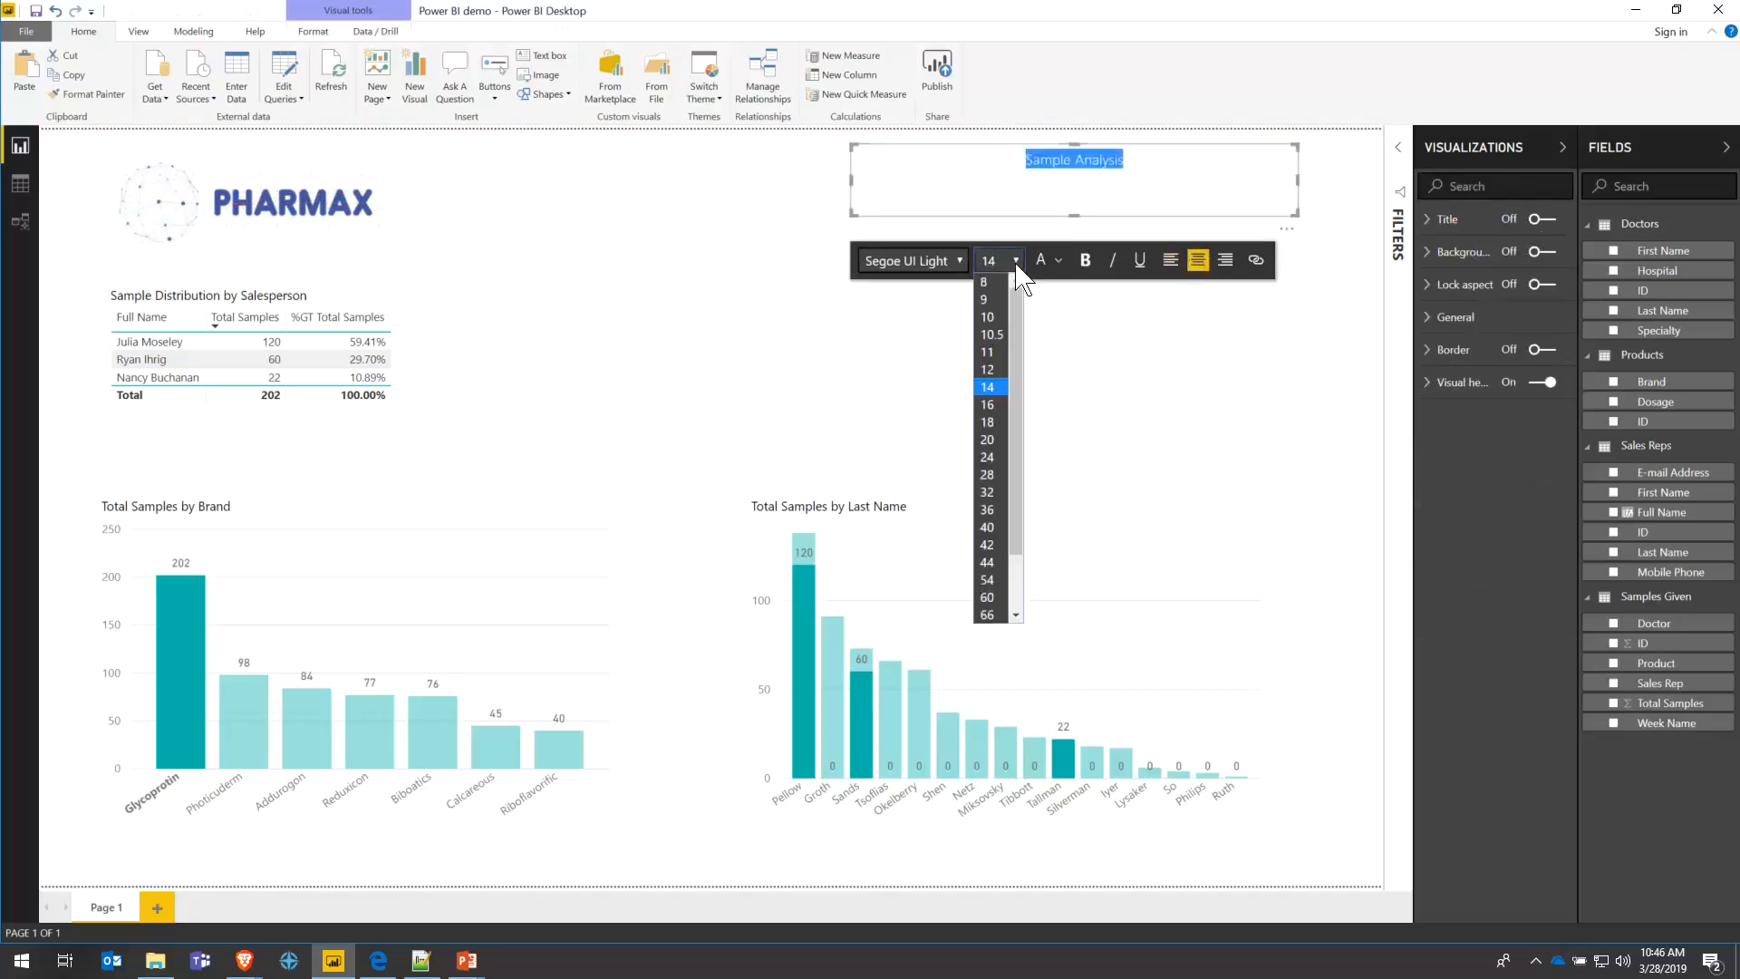
pyautogui.click(988, 492)
pyautogui.click(1028, 361)
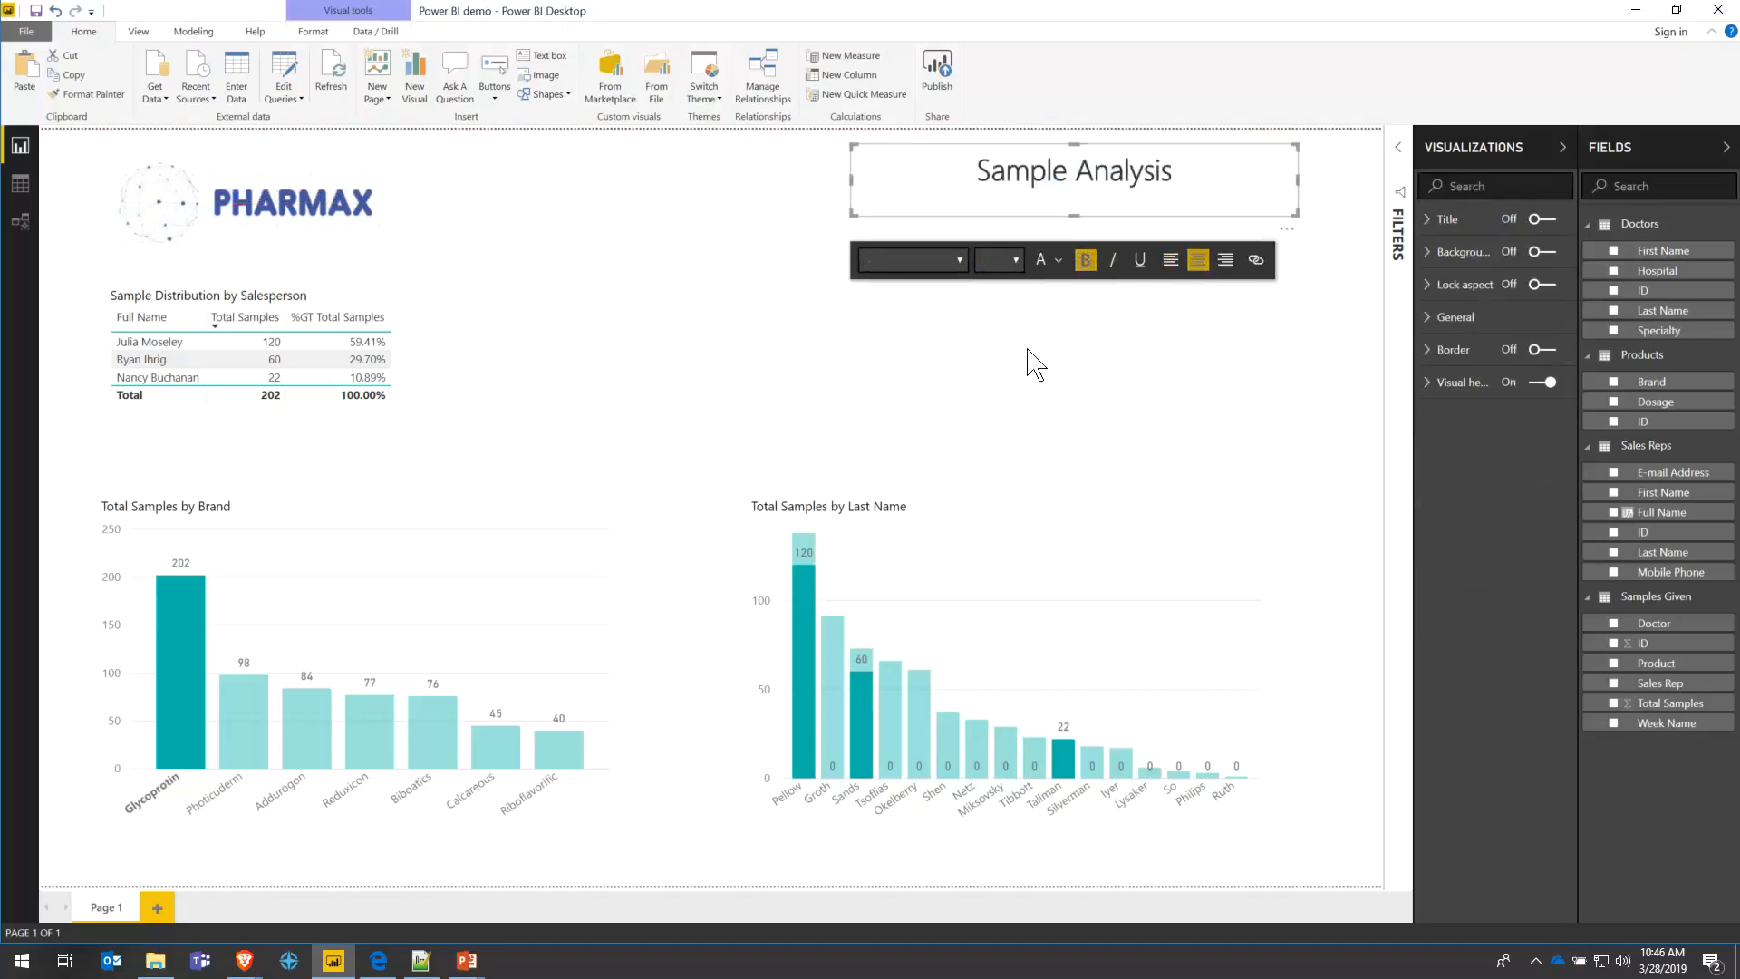
# - Place the right-aligned title at the top-right and nudge the Pharmax logo into the corner
pyautogui.click(1072, 181)
pyautogui.moveTo(1090, 151); pyautogui.dragTo(1166, 182)
pyautogui.click(1132, 201)
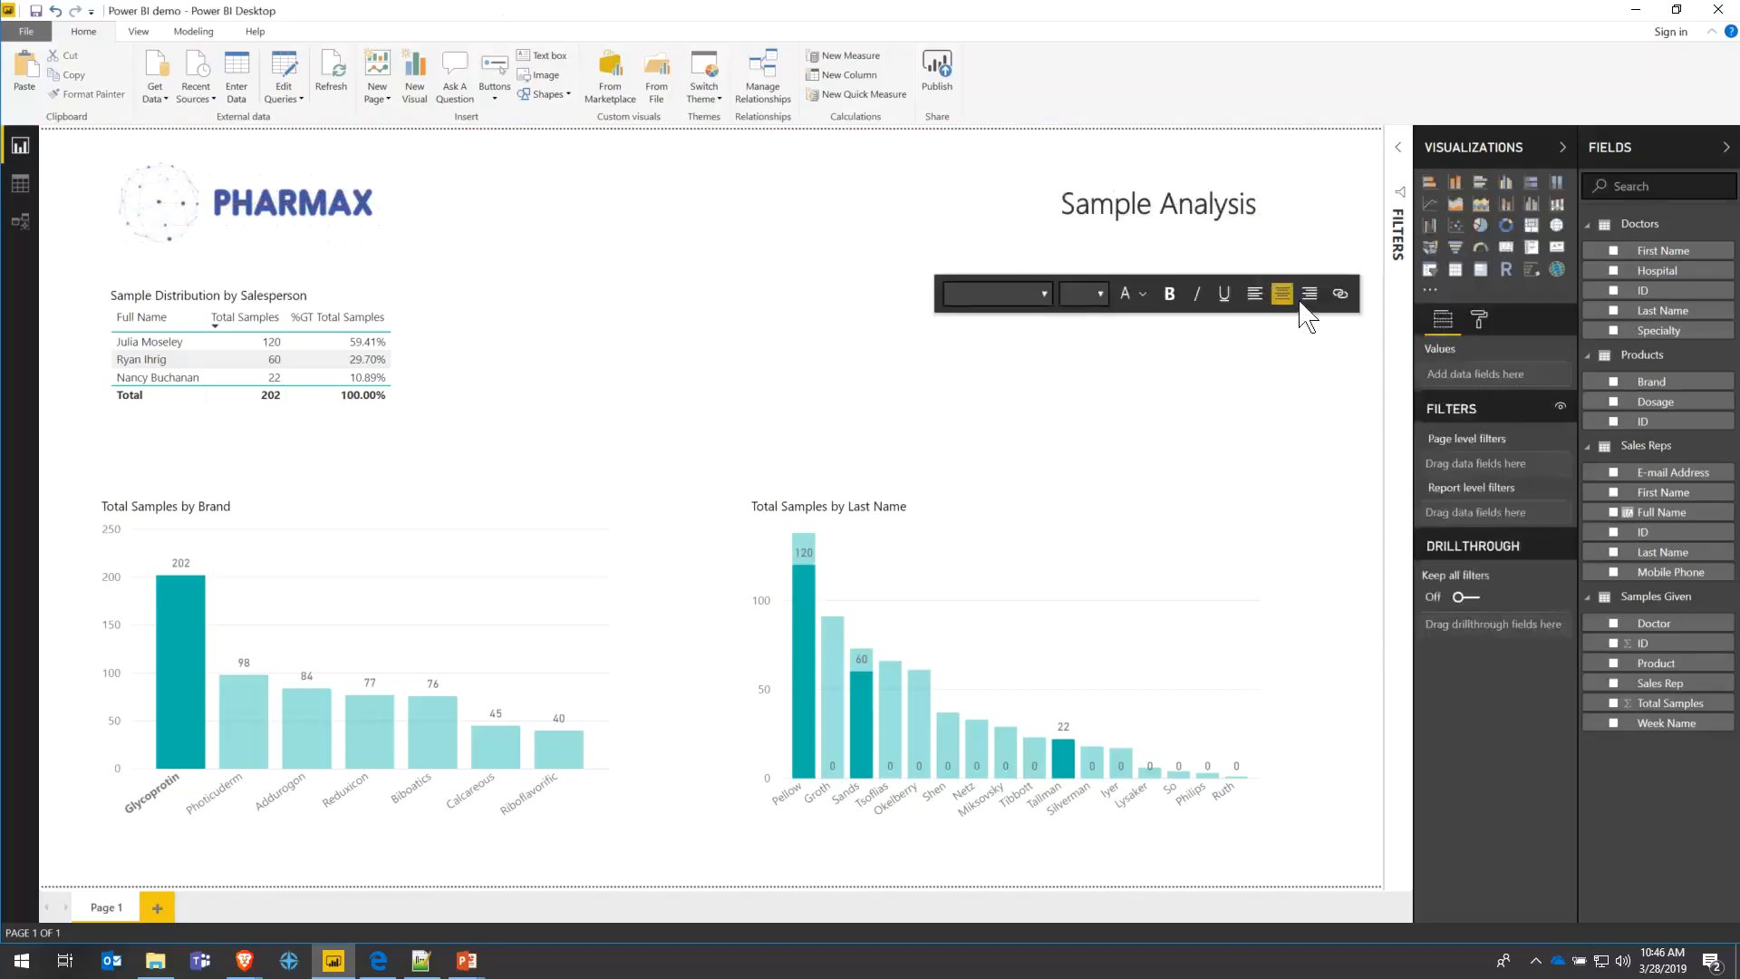
pyautogui.click(1281, 214)
pyautogui.moveTo(1282, 214); pyautogui.dragTo(1060, 208)
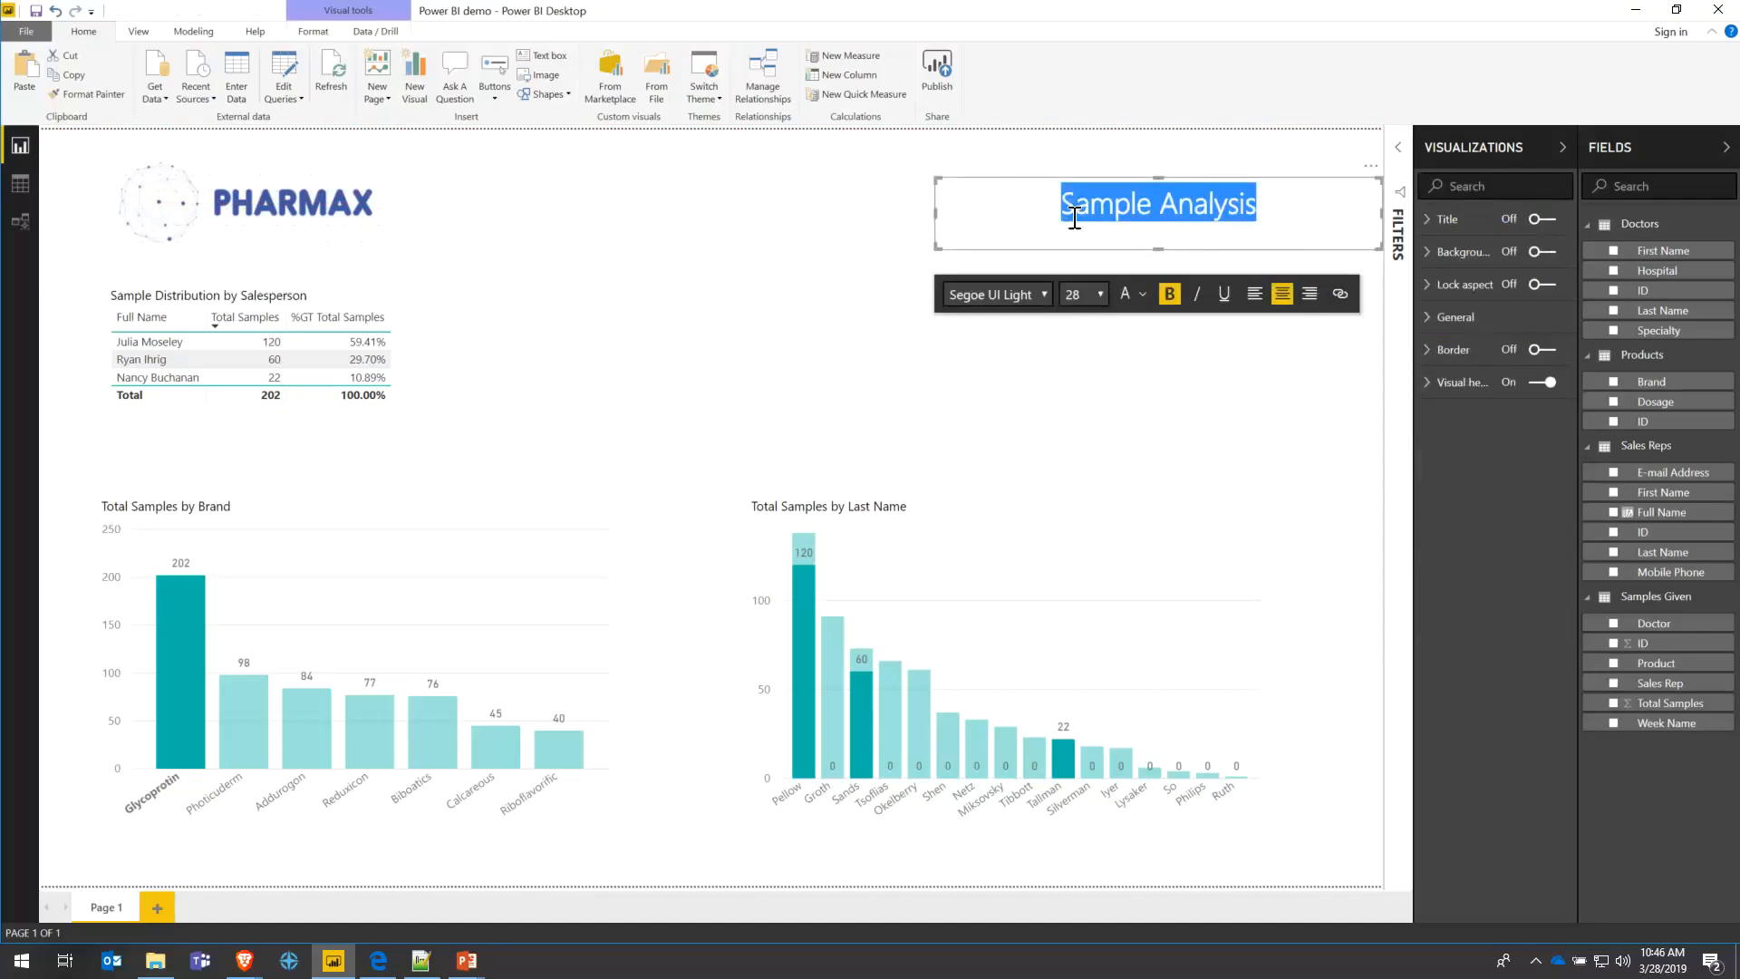
pyautogui.click(1307, 295)
pyautogui.click(683, 233)
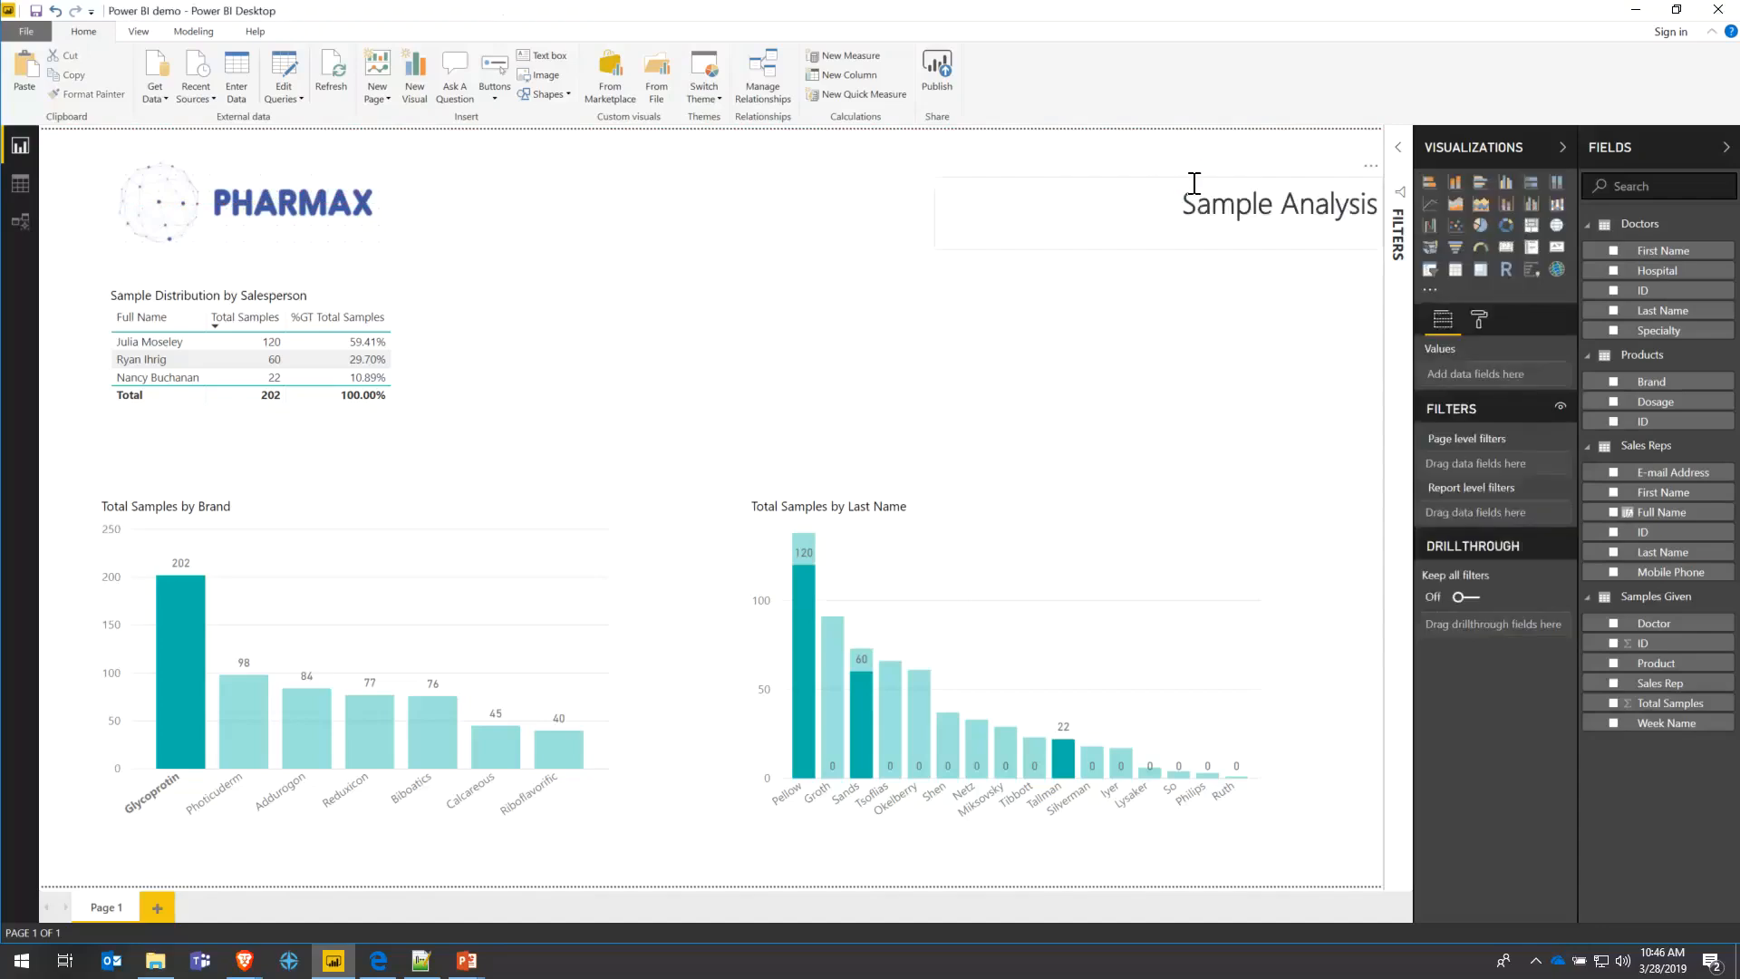
pyautogui.moveTo(1187, 180); pyautogui.dragTo(1164, 160)
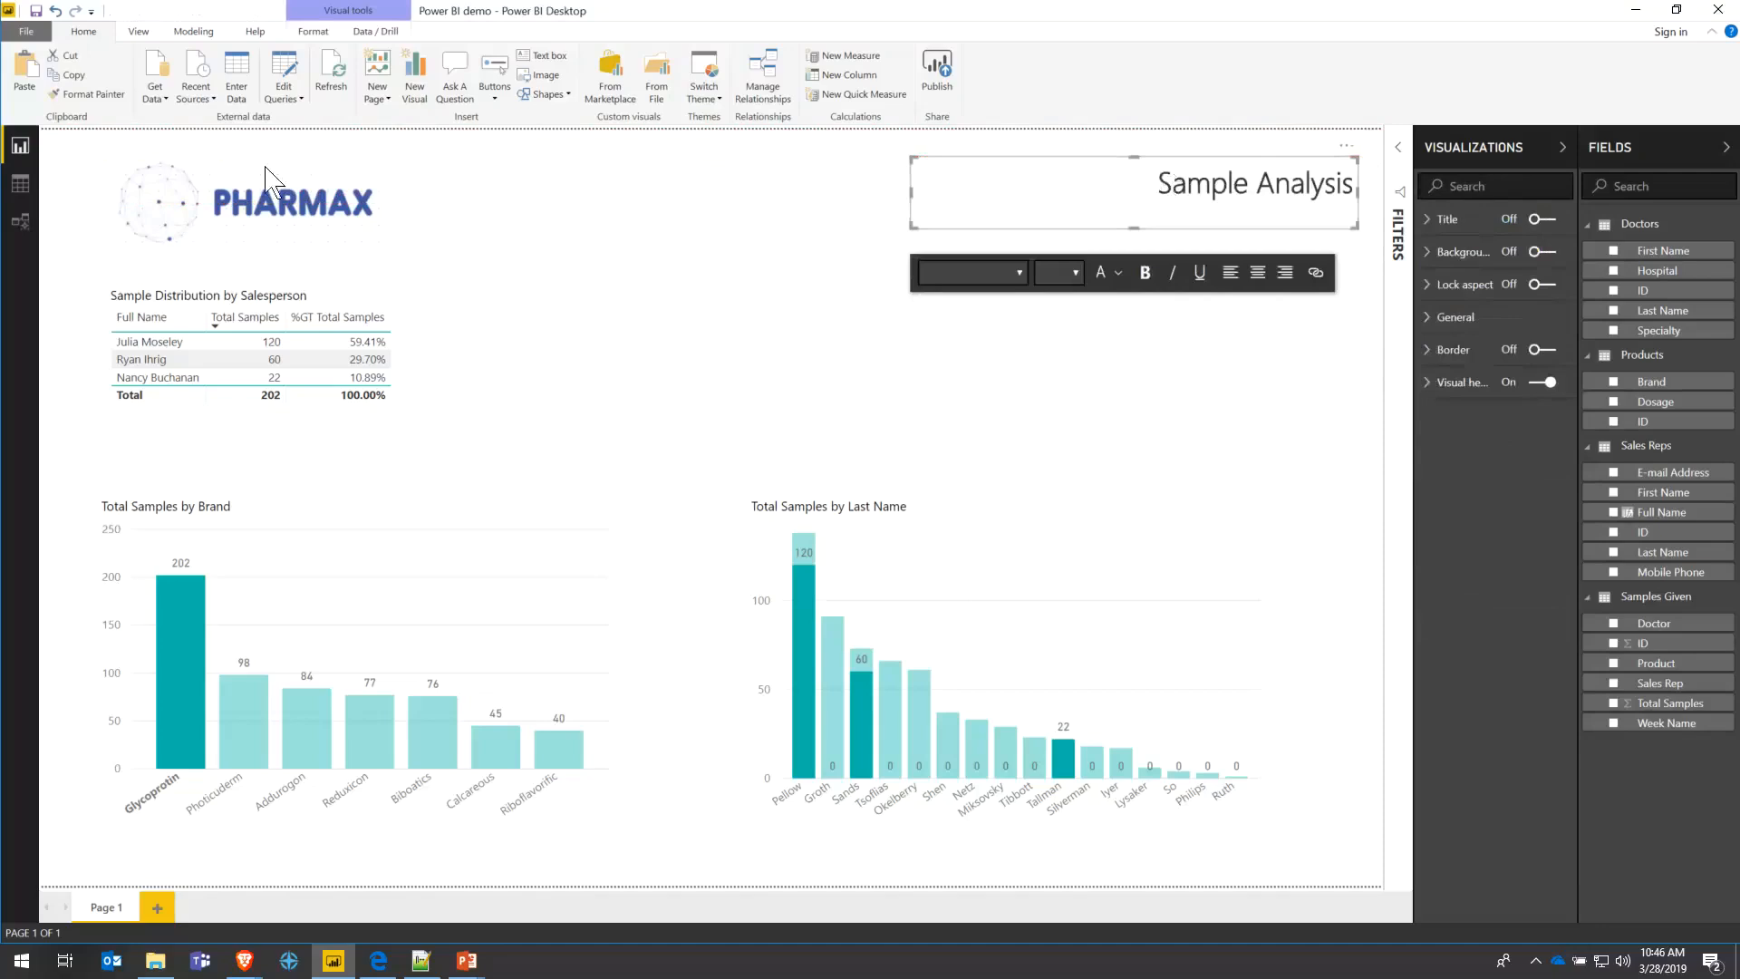
pyautogui.moveTo(243, 205); pyautogui.dragTo(231, 194)
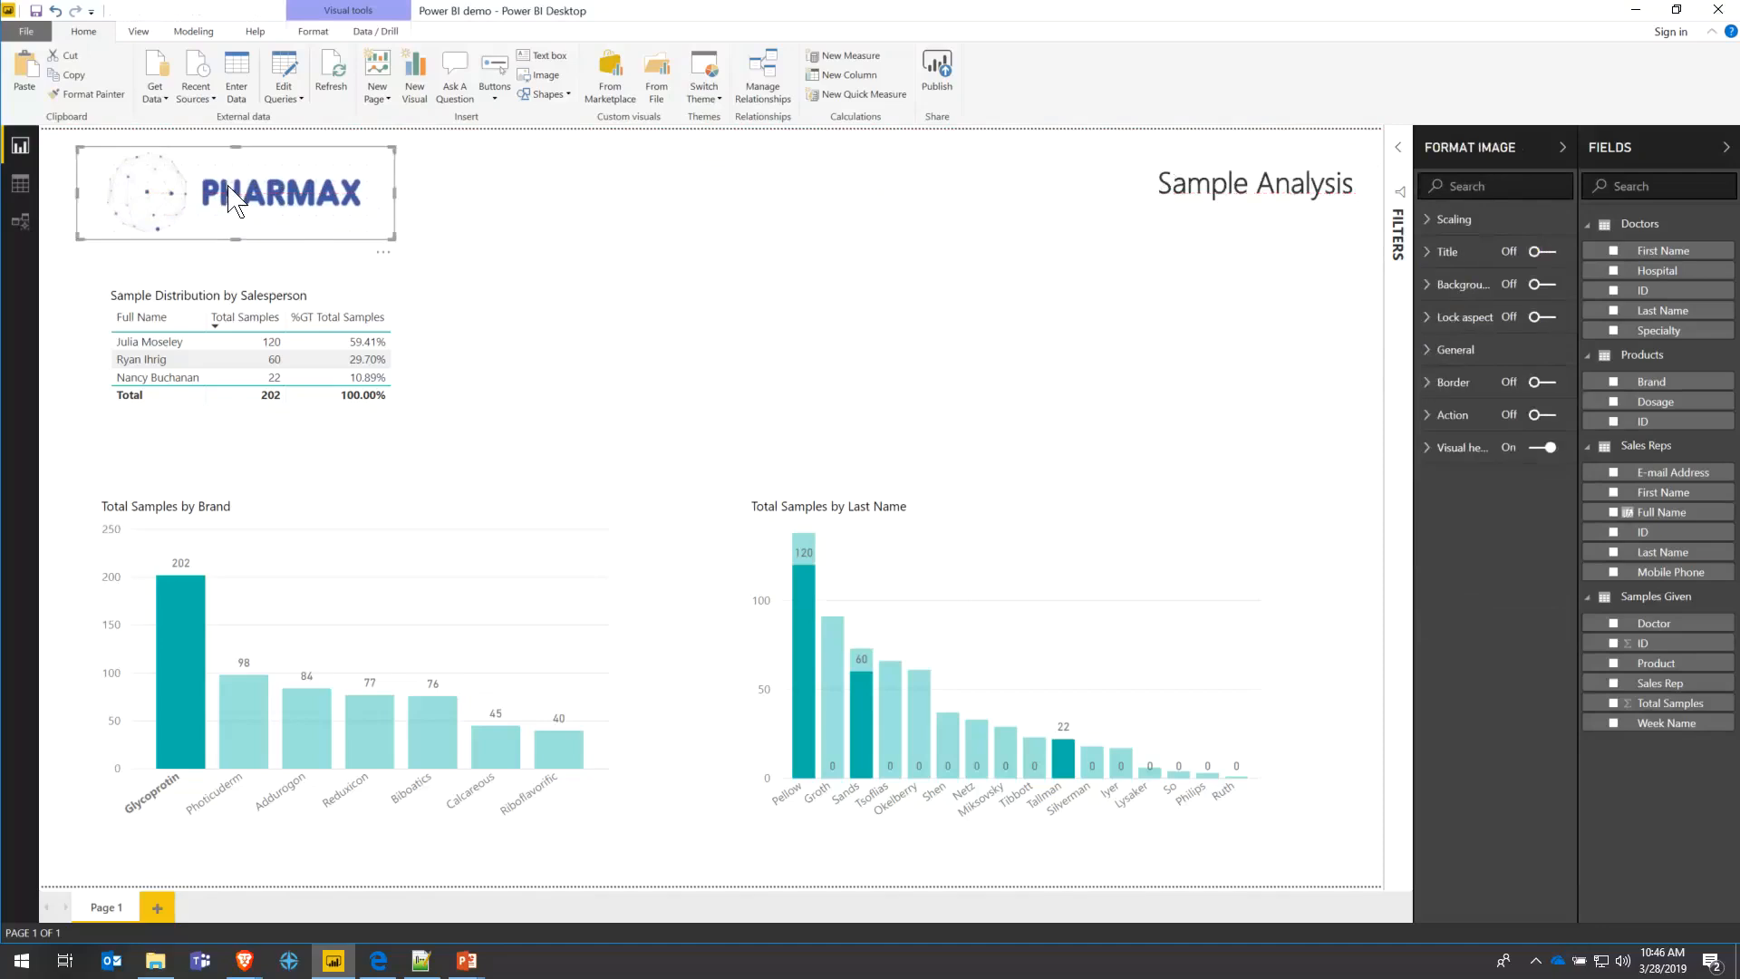
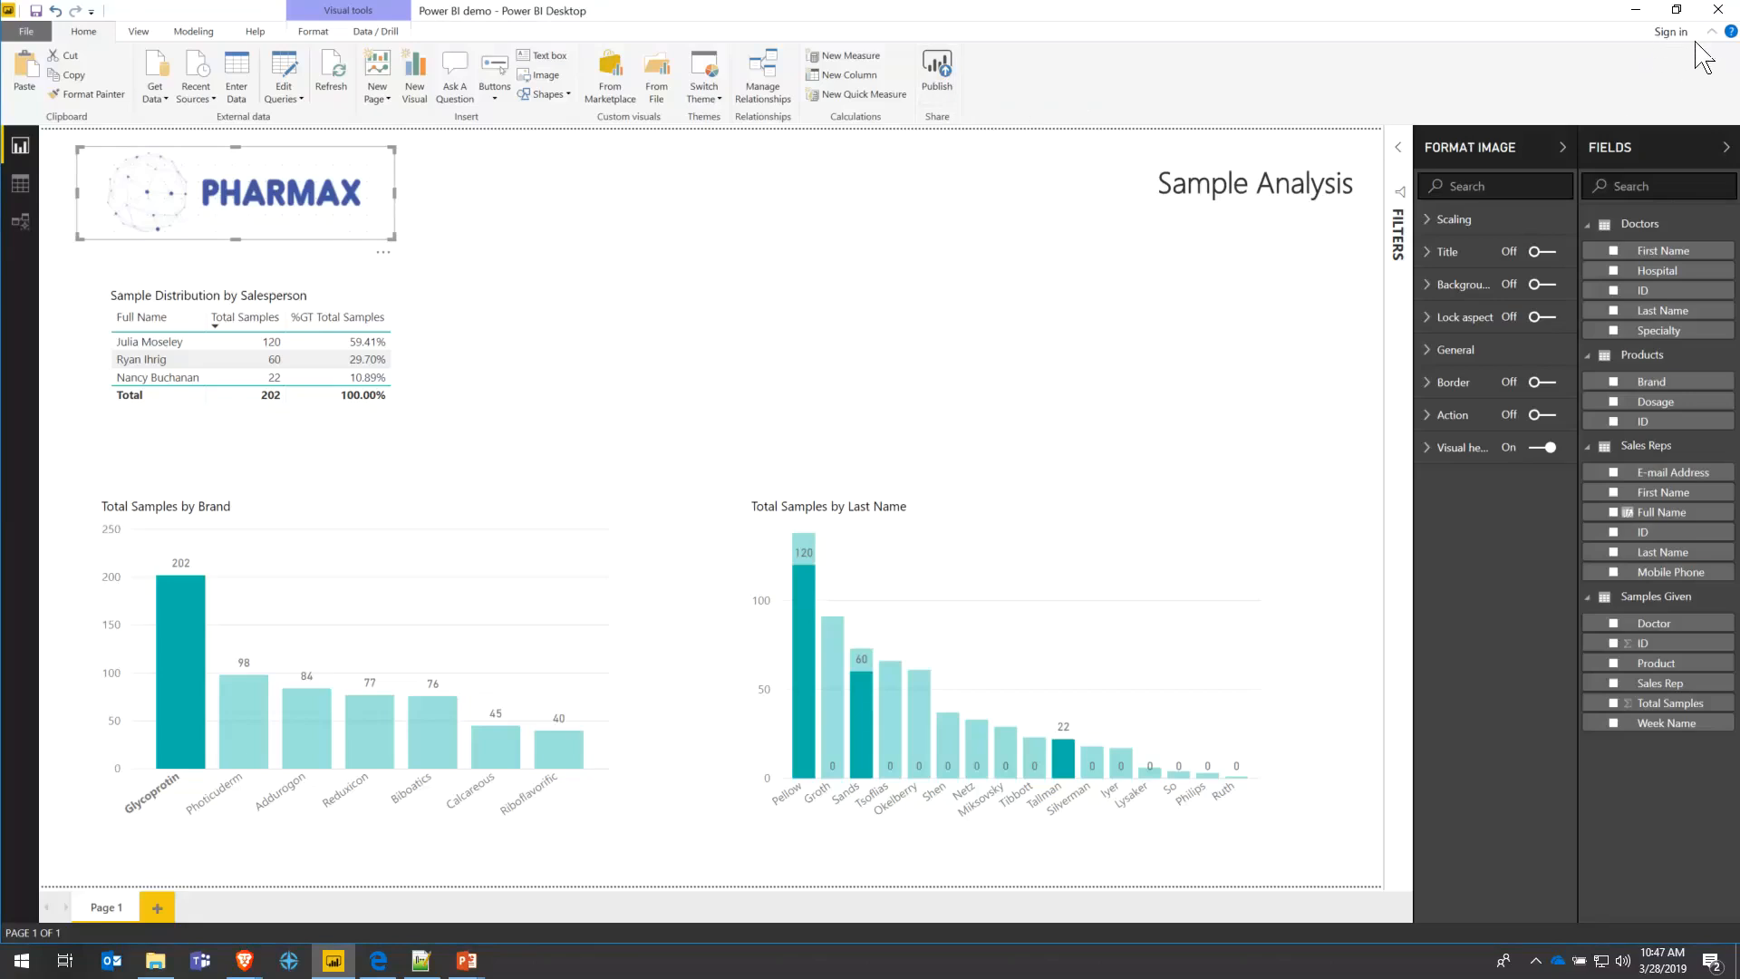
# - Start publishing the report and sign in with the Power BI account's e-mail and password
pyautogui.click(945, 82)
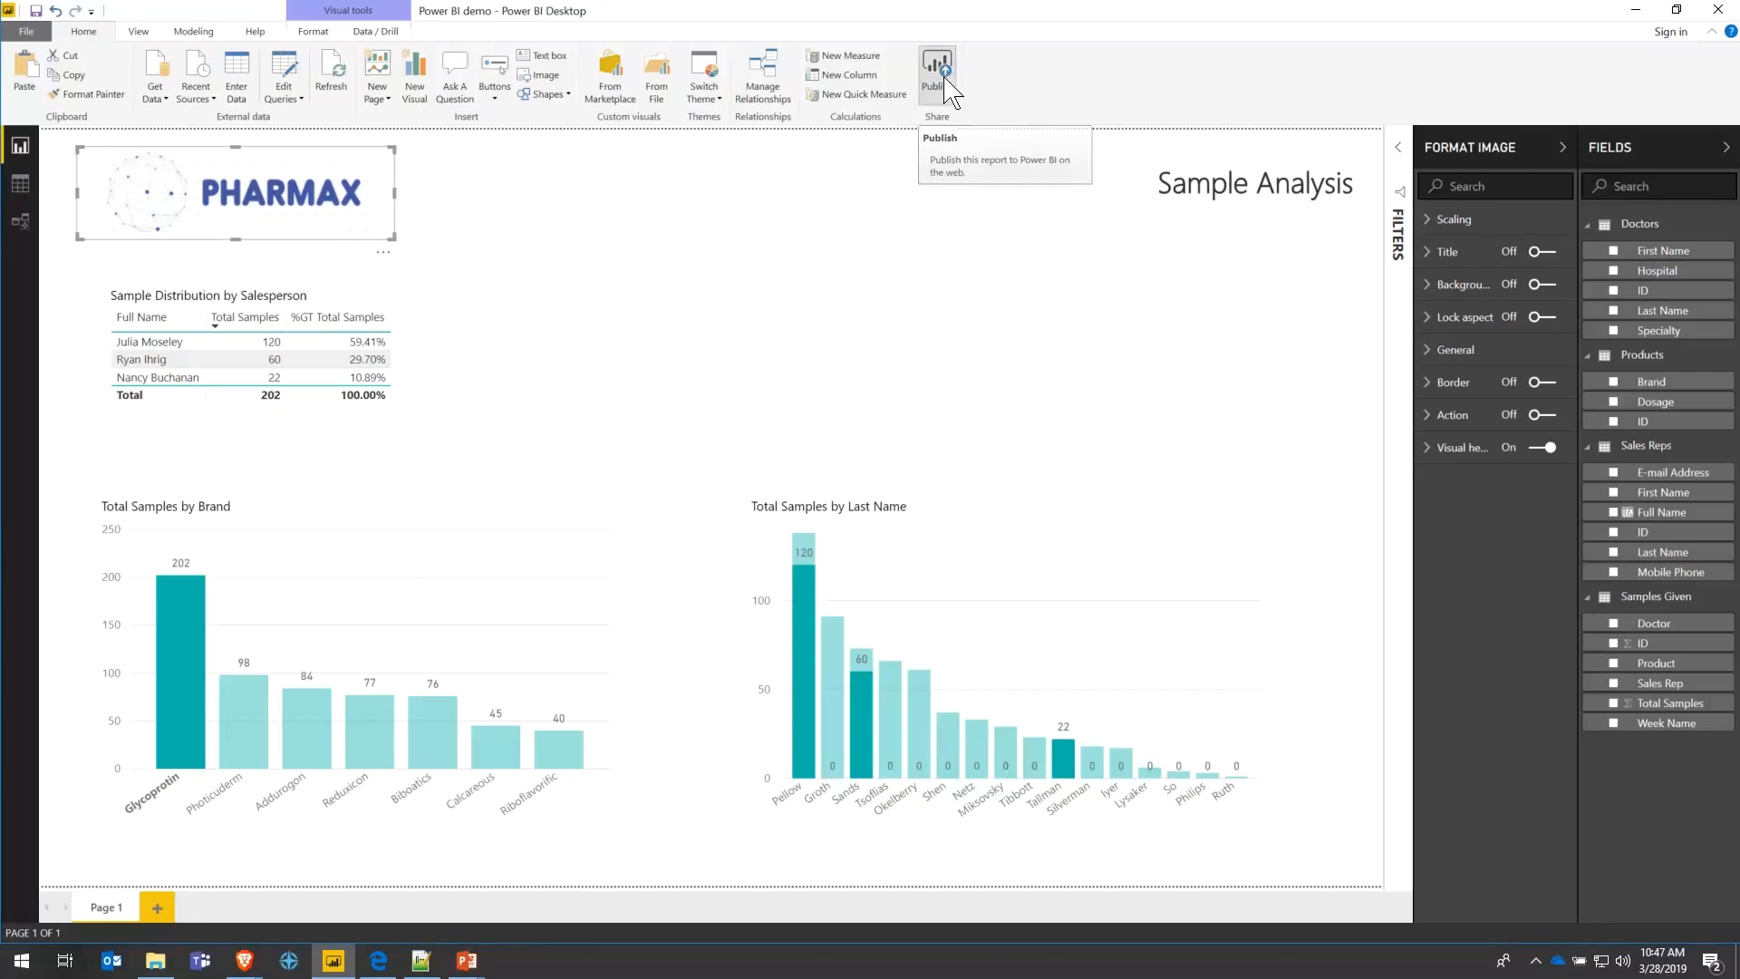
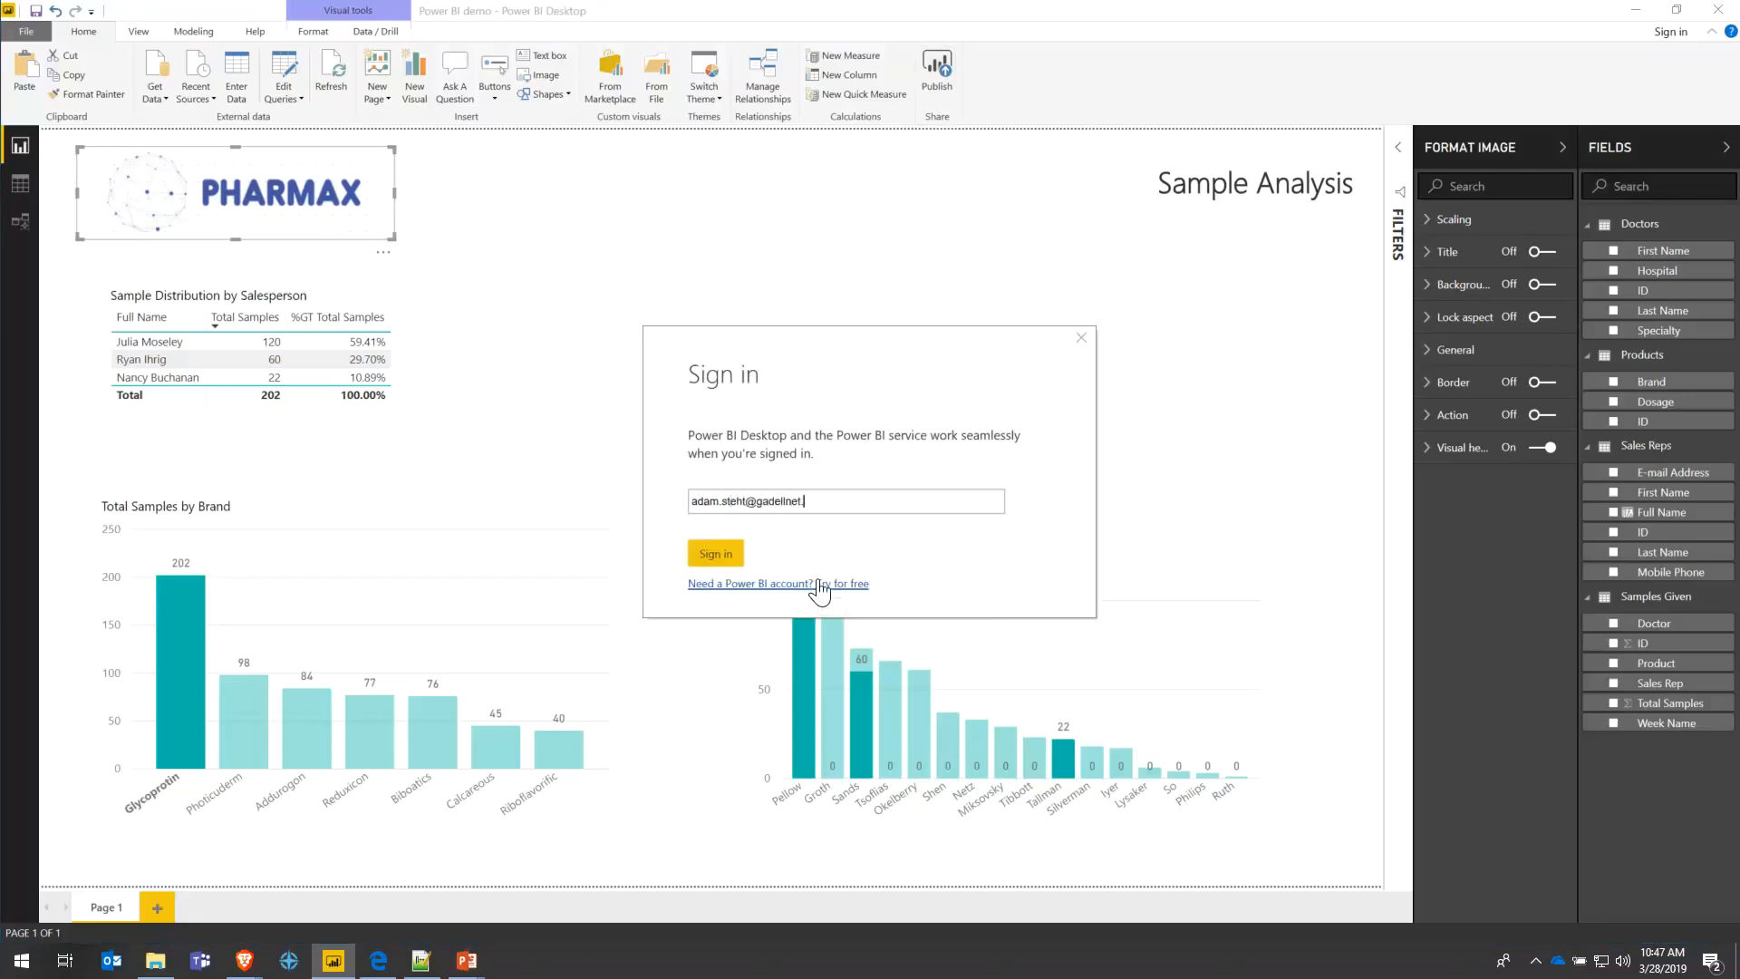
pyautogui.press('Return')
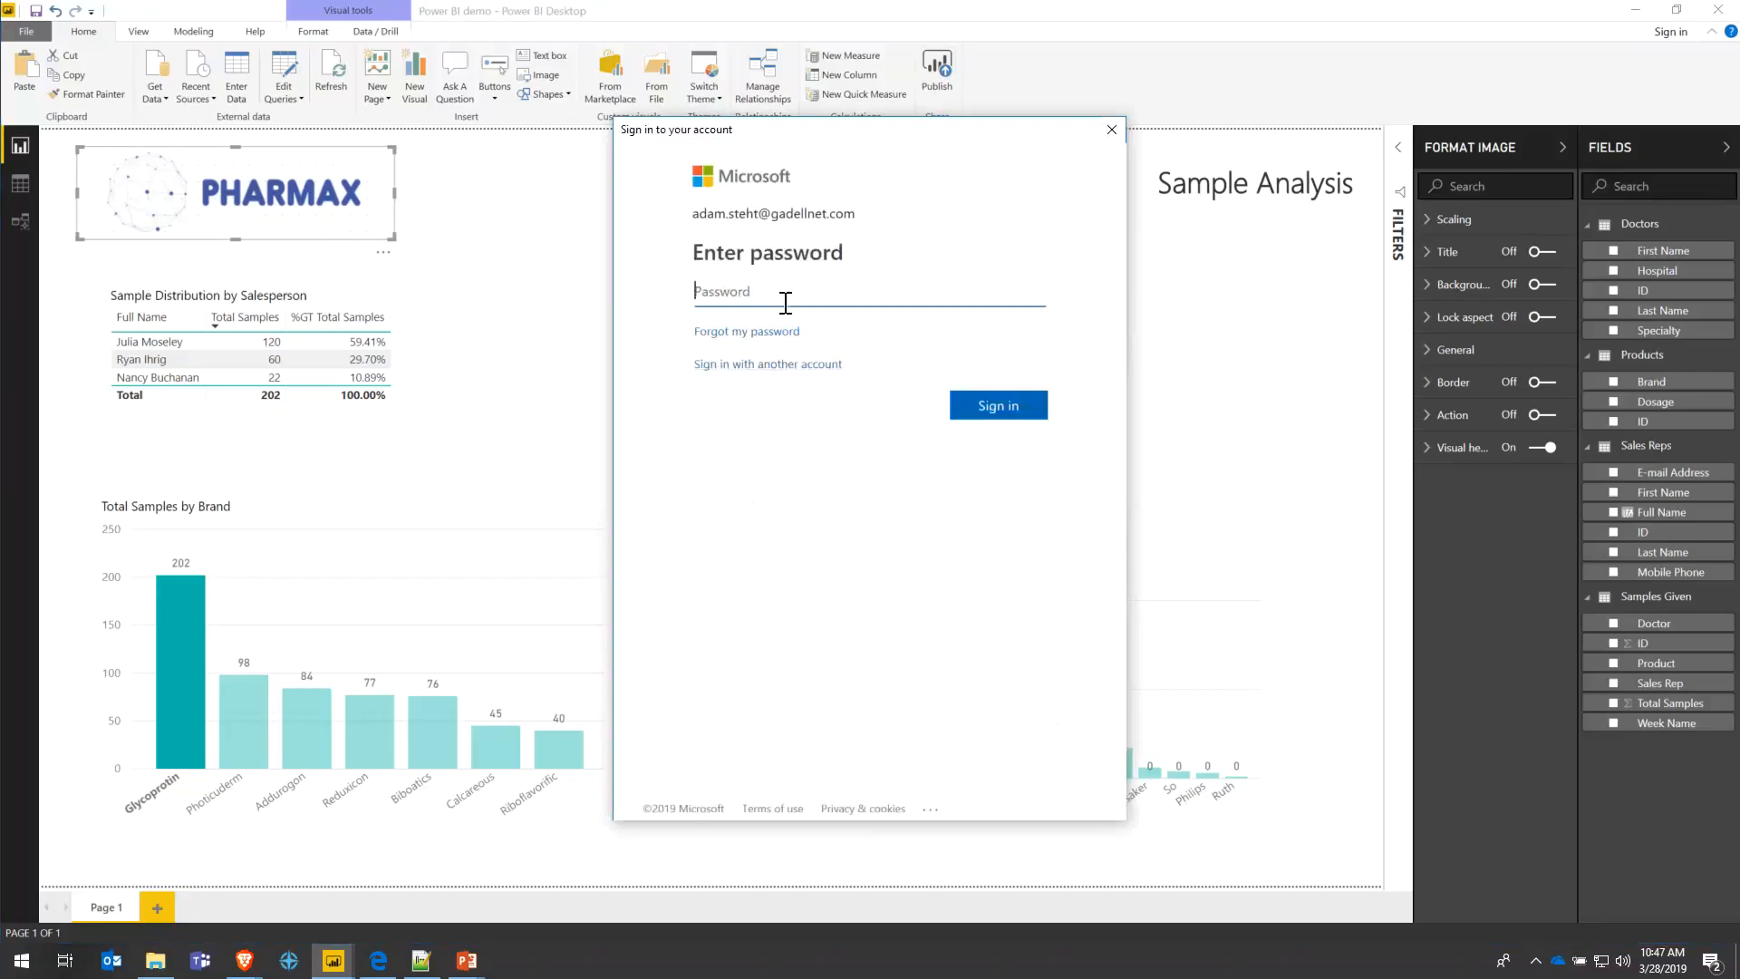
pyautogui.write('•••')
pyautogui.press('Return')
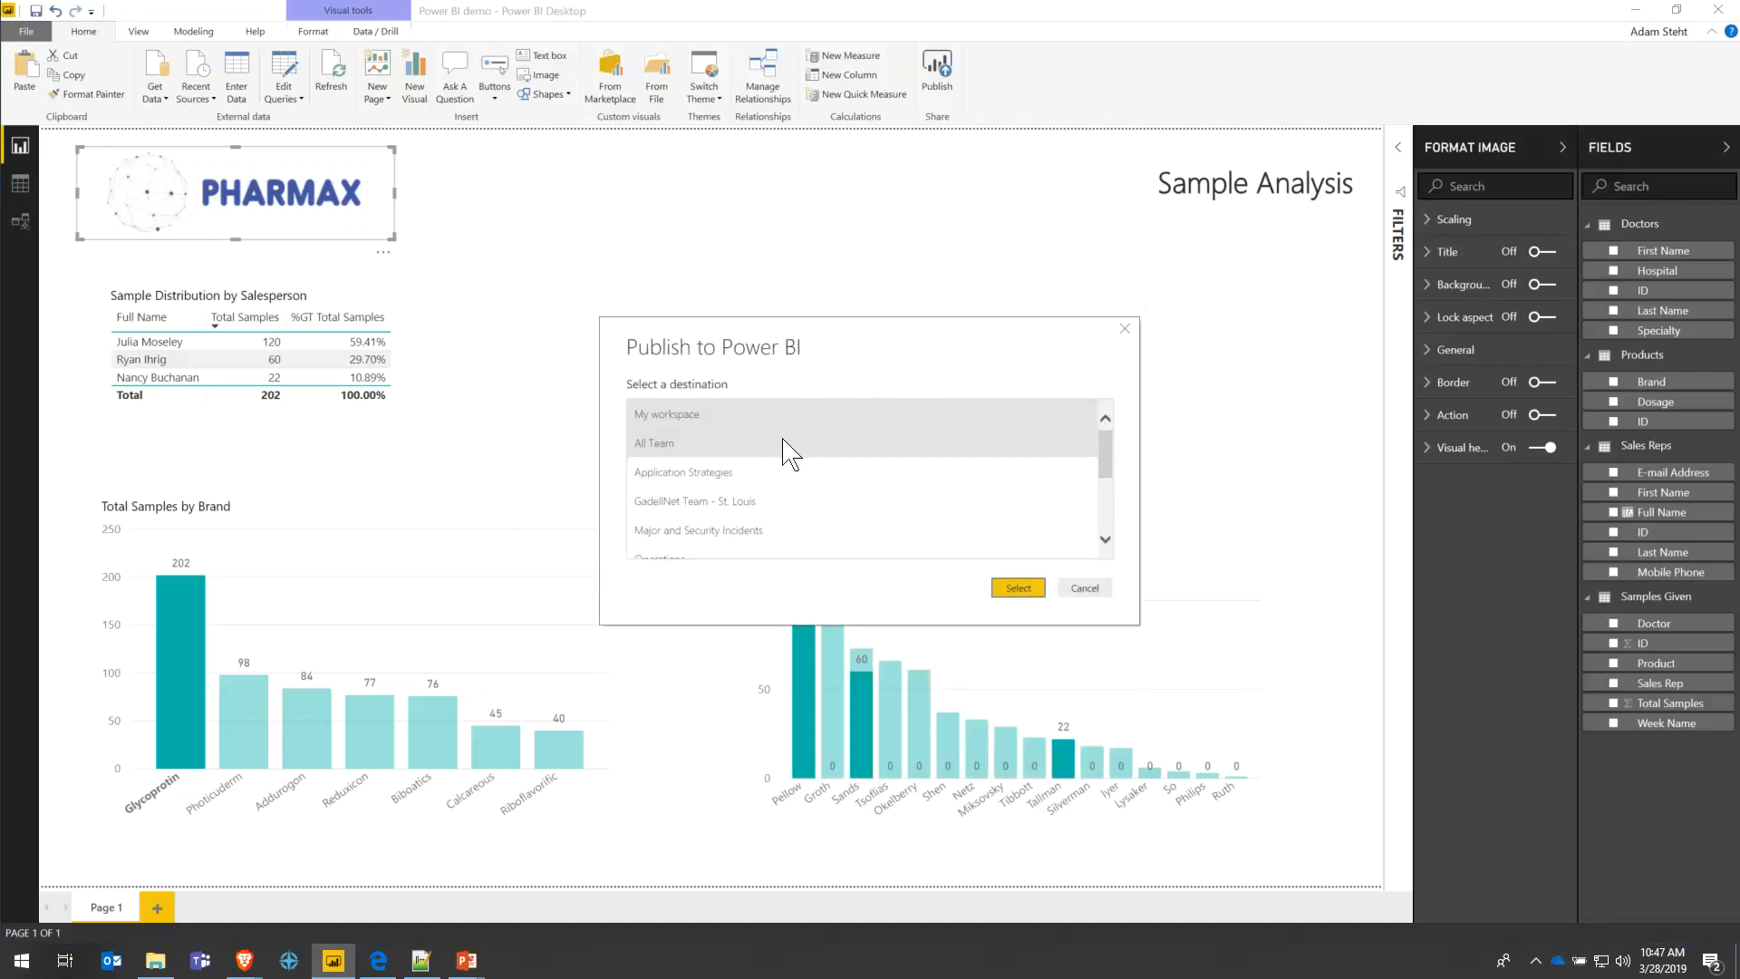
# - Publish the report to the Power BI Demo workspace and wait for the Success message
pyautogui.scroll(-3, 794, 467)
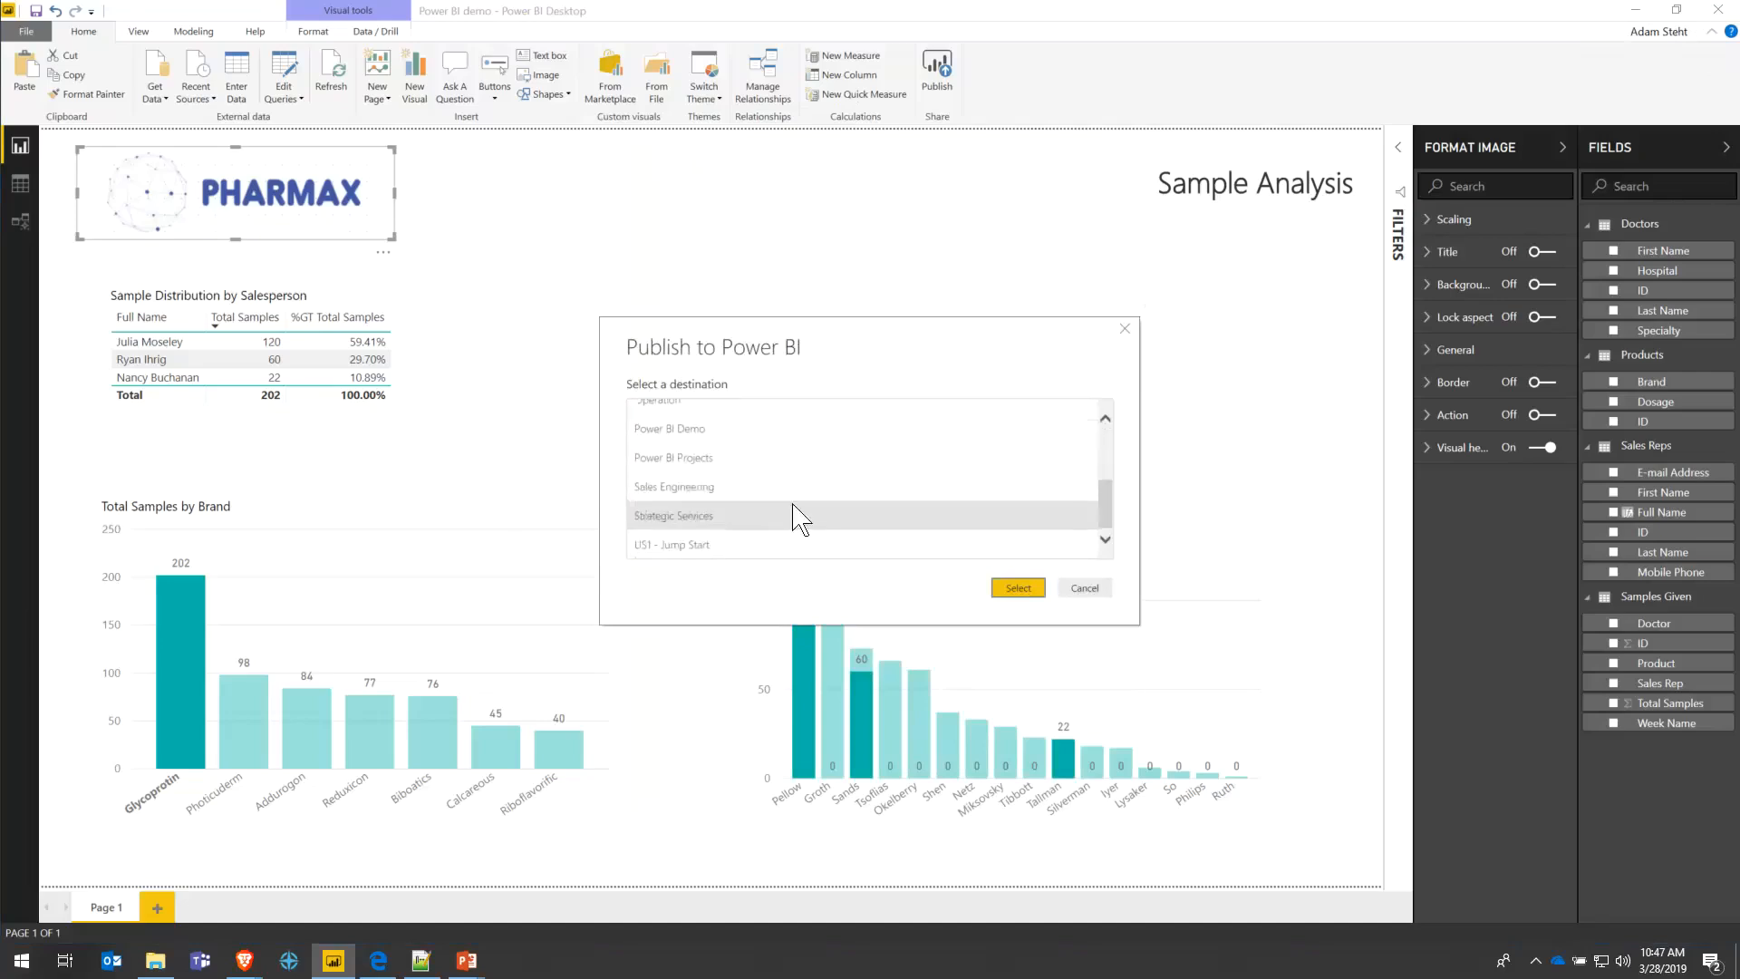
pyautogui.scroll(3, 725, 453)
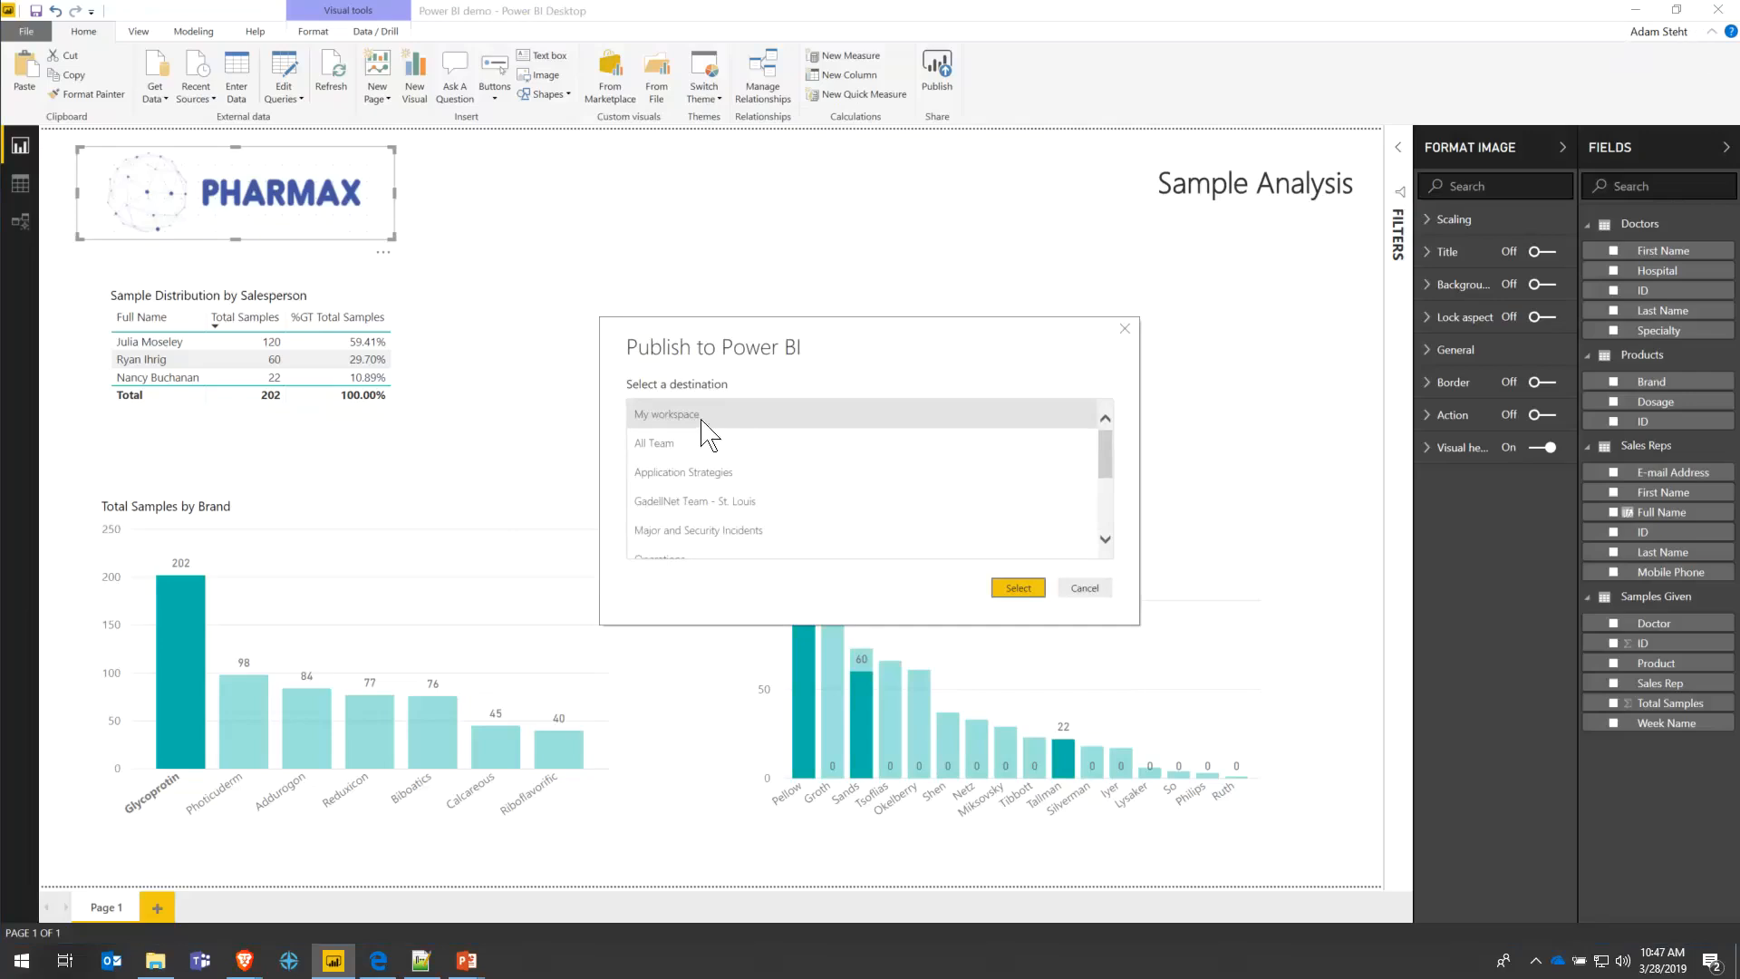
pyautogui.click(772, 473)
pyautogui.click(773, 476)
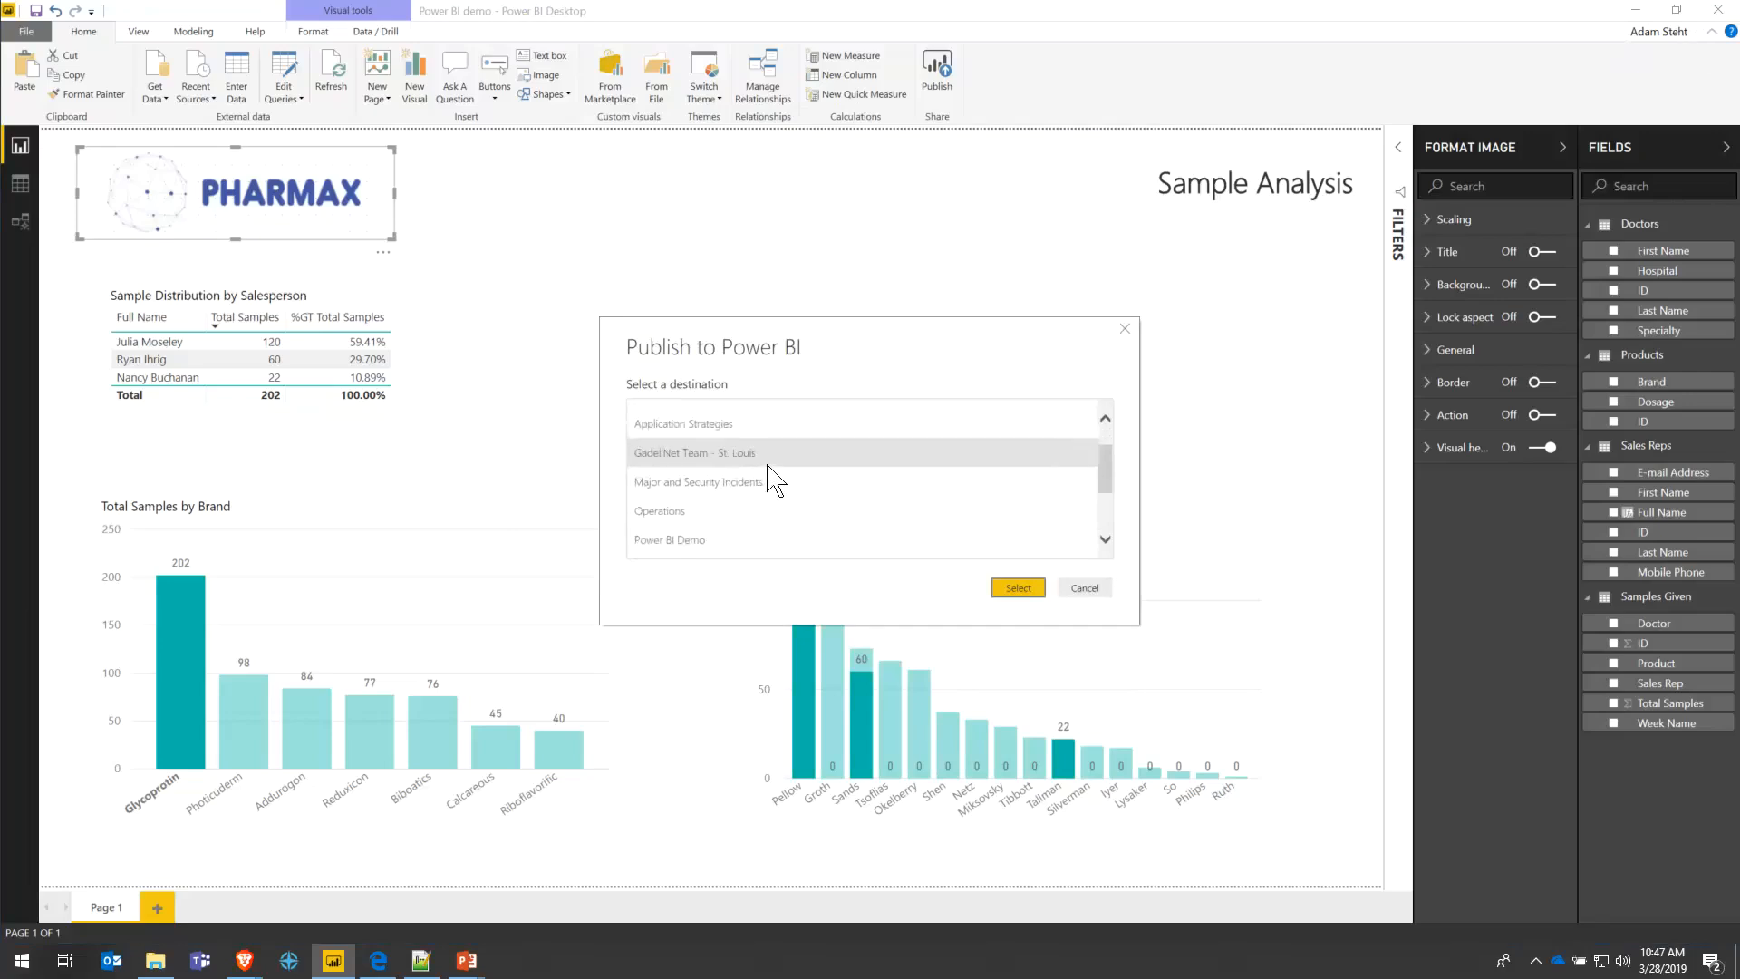
pyautogui.scroll(-2, 773, 476)
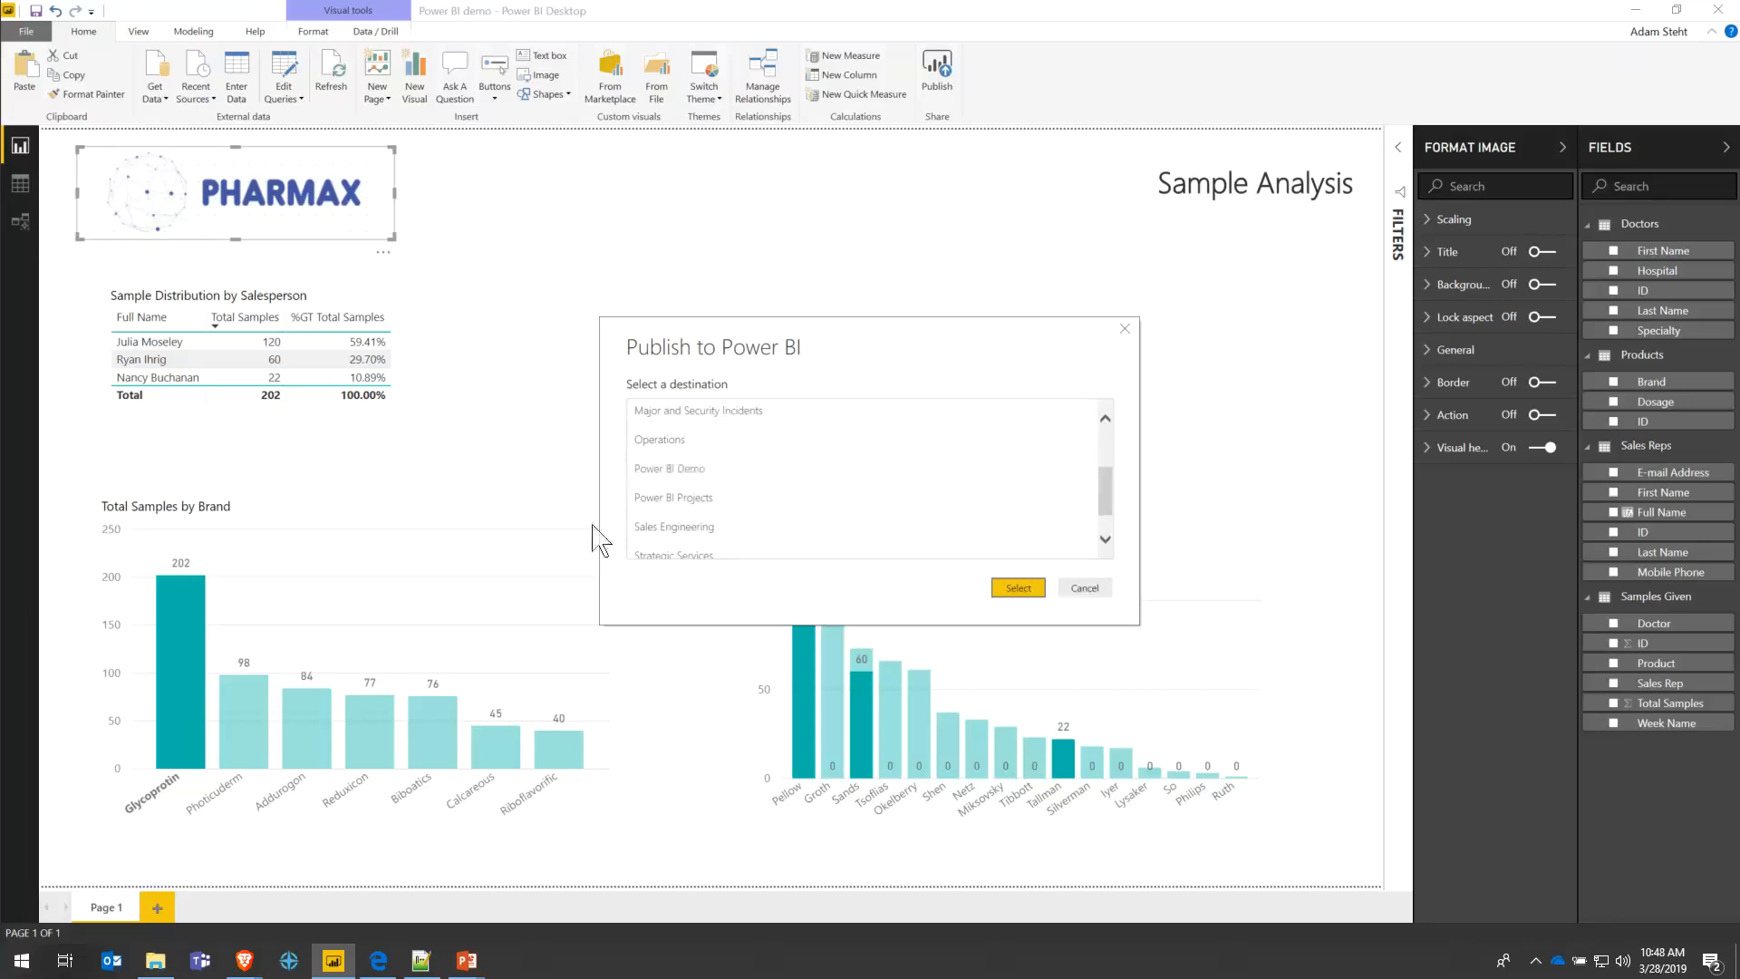
pyautogui.scroll(-1, 797, 480)
pyautogui.scroll(5, 769, 521)
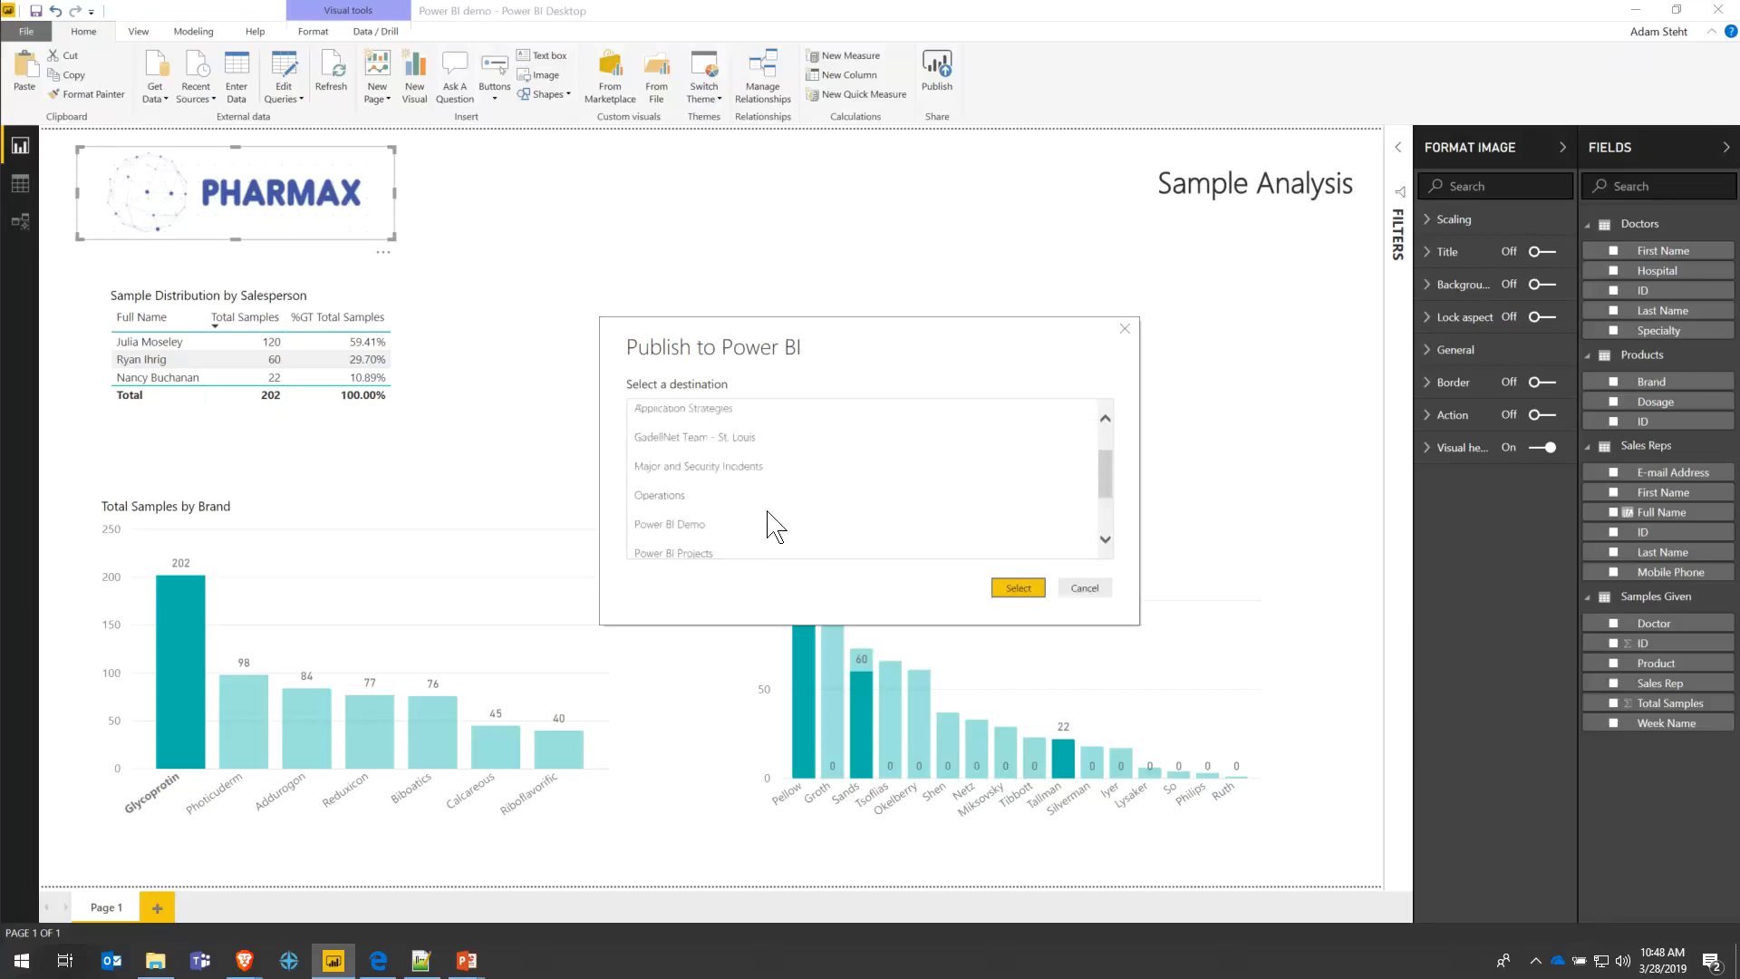
pyautogui.scroll(-1, 780, 486)
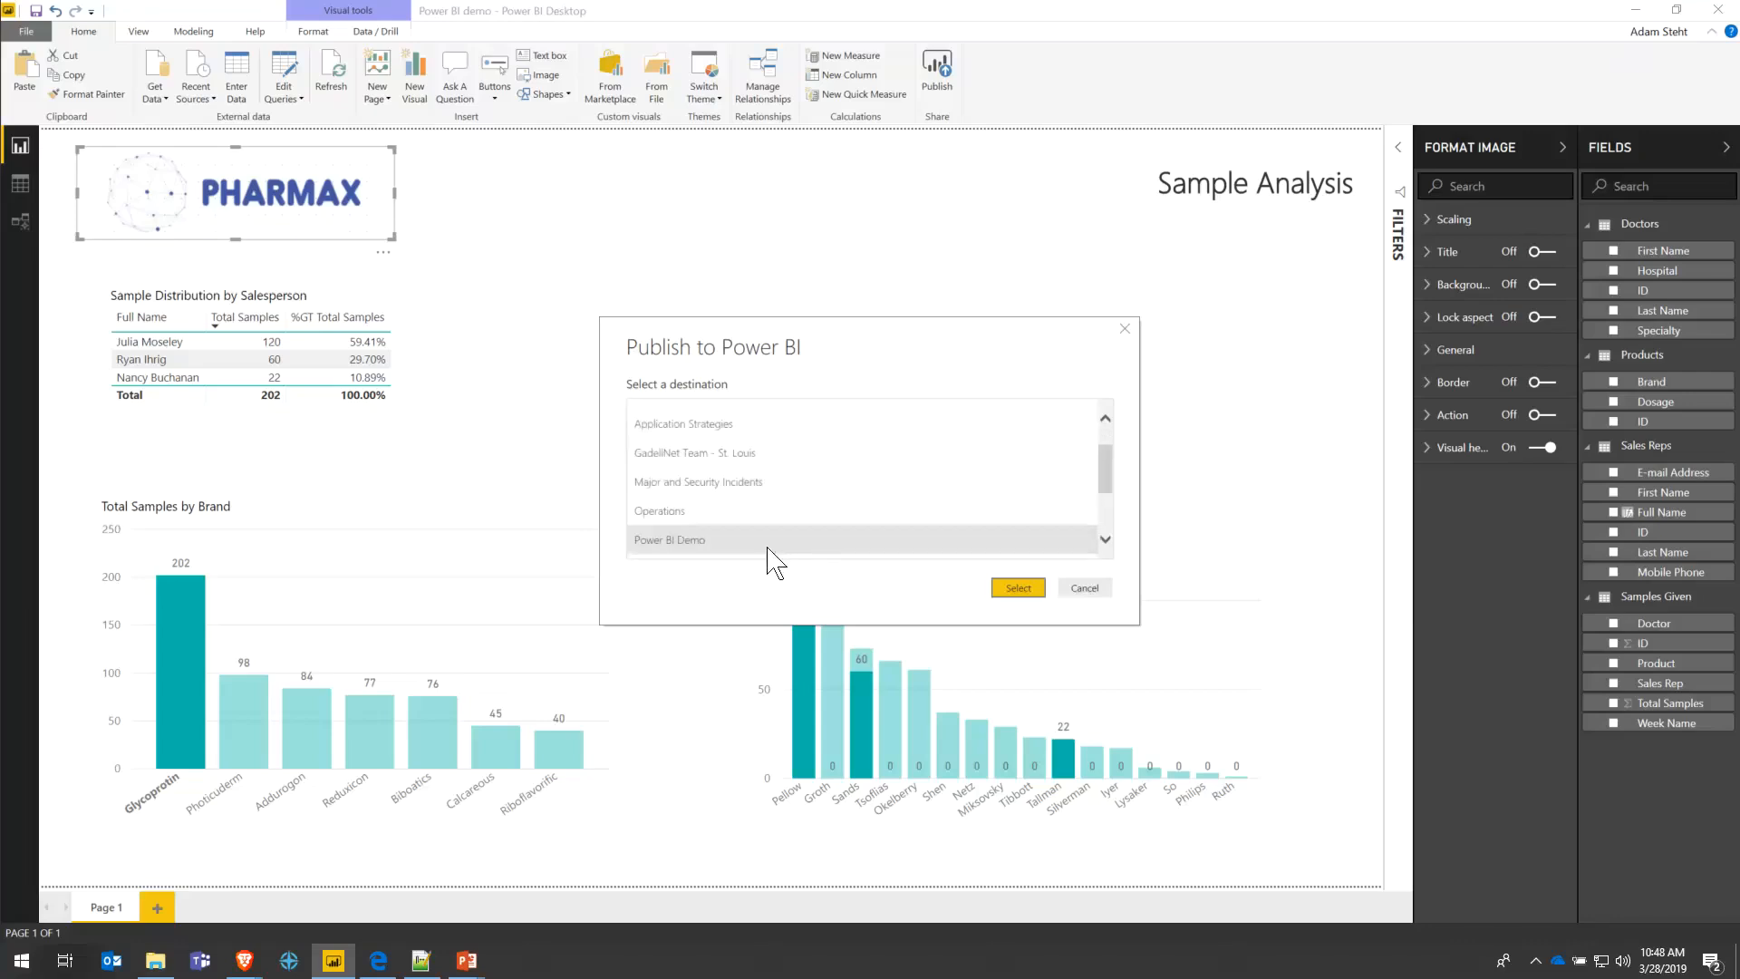
pyautogui.click(710, 541)
pyautogui.scroll(-1, 777, 493)
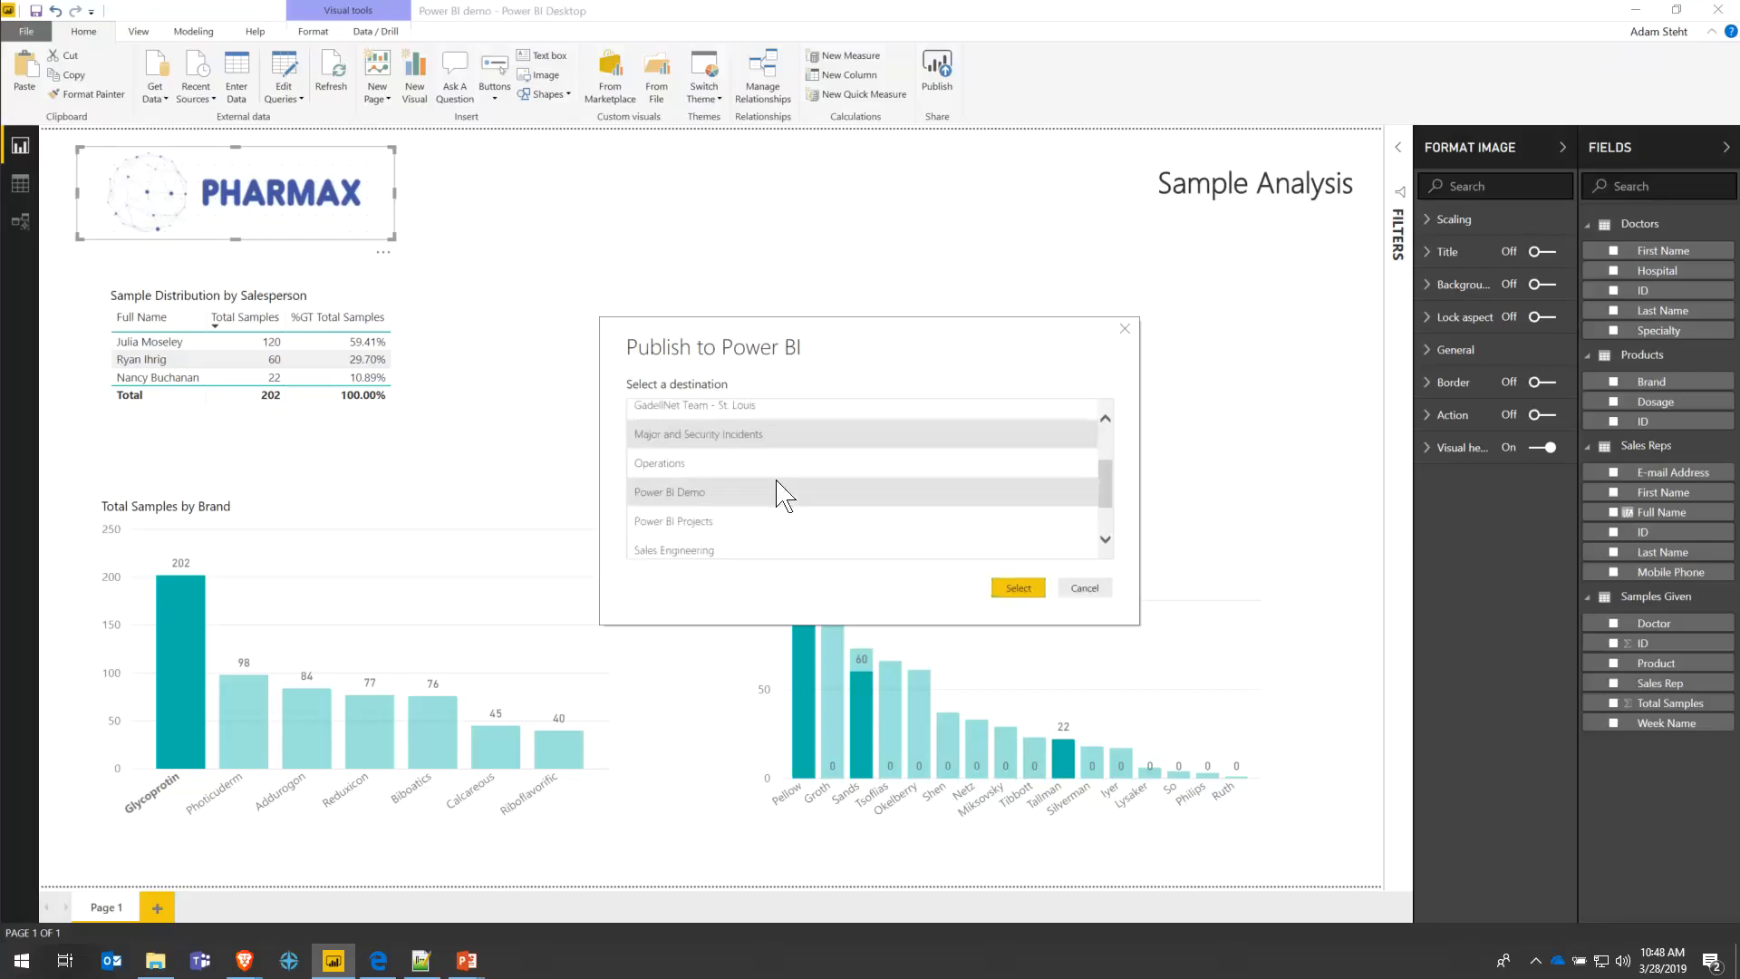
pyautogui.click(1018, 589)
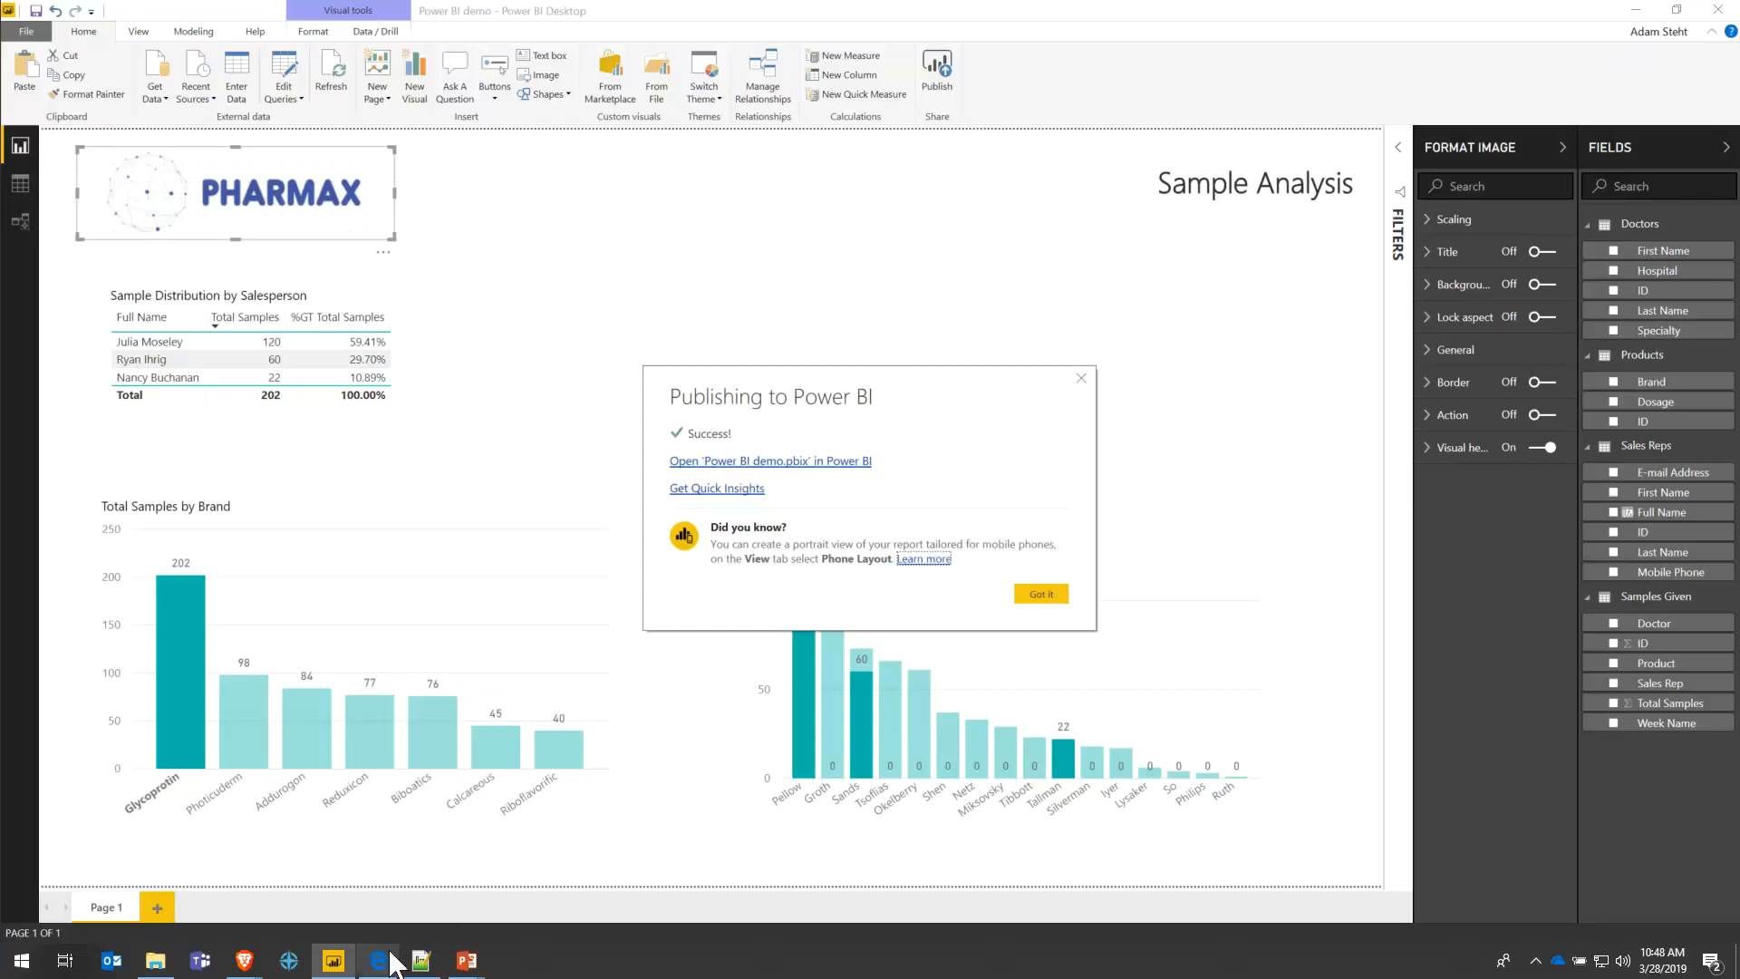
pyautogui.moveTo(390, 965)
# - In the browser, go to app.powerbi.com and sign in to the Power BI service
pyautogui.click(381, 963)
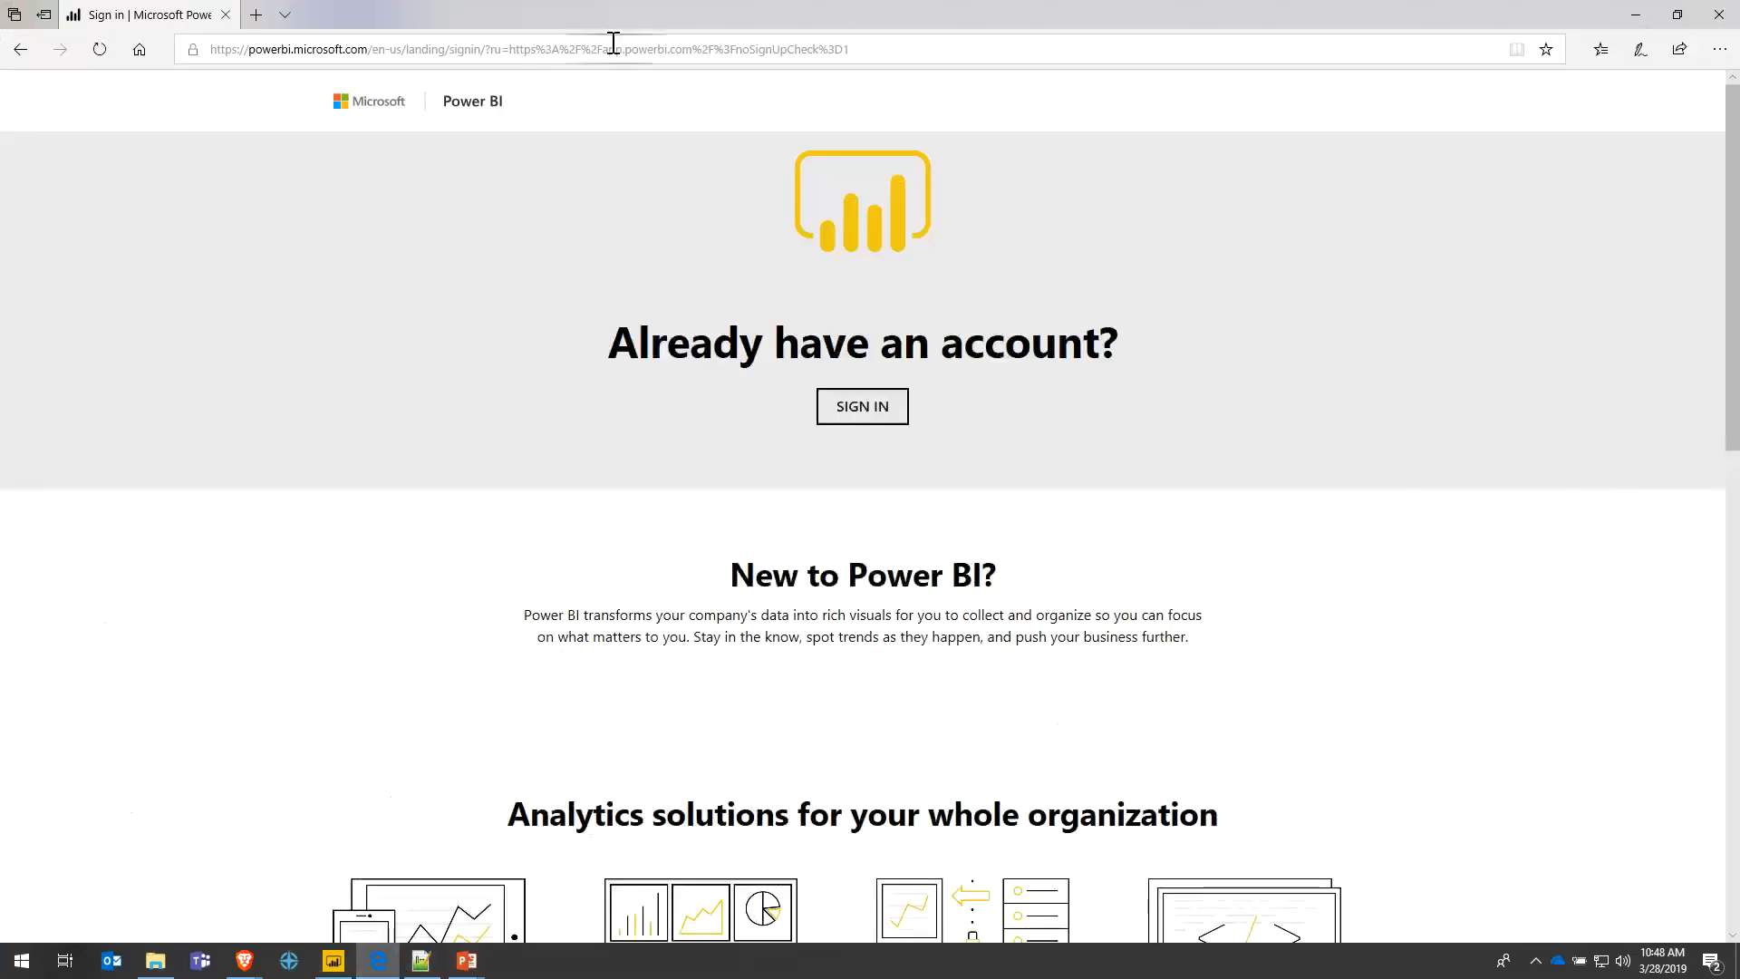
pyautogui.click(616, 49)
pyautogui.write('app.powerbi')
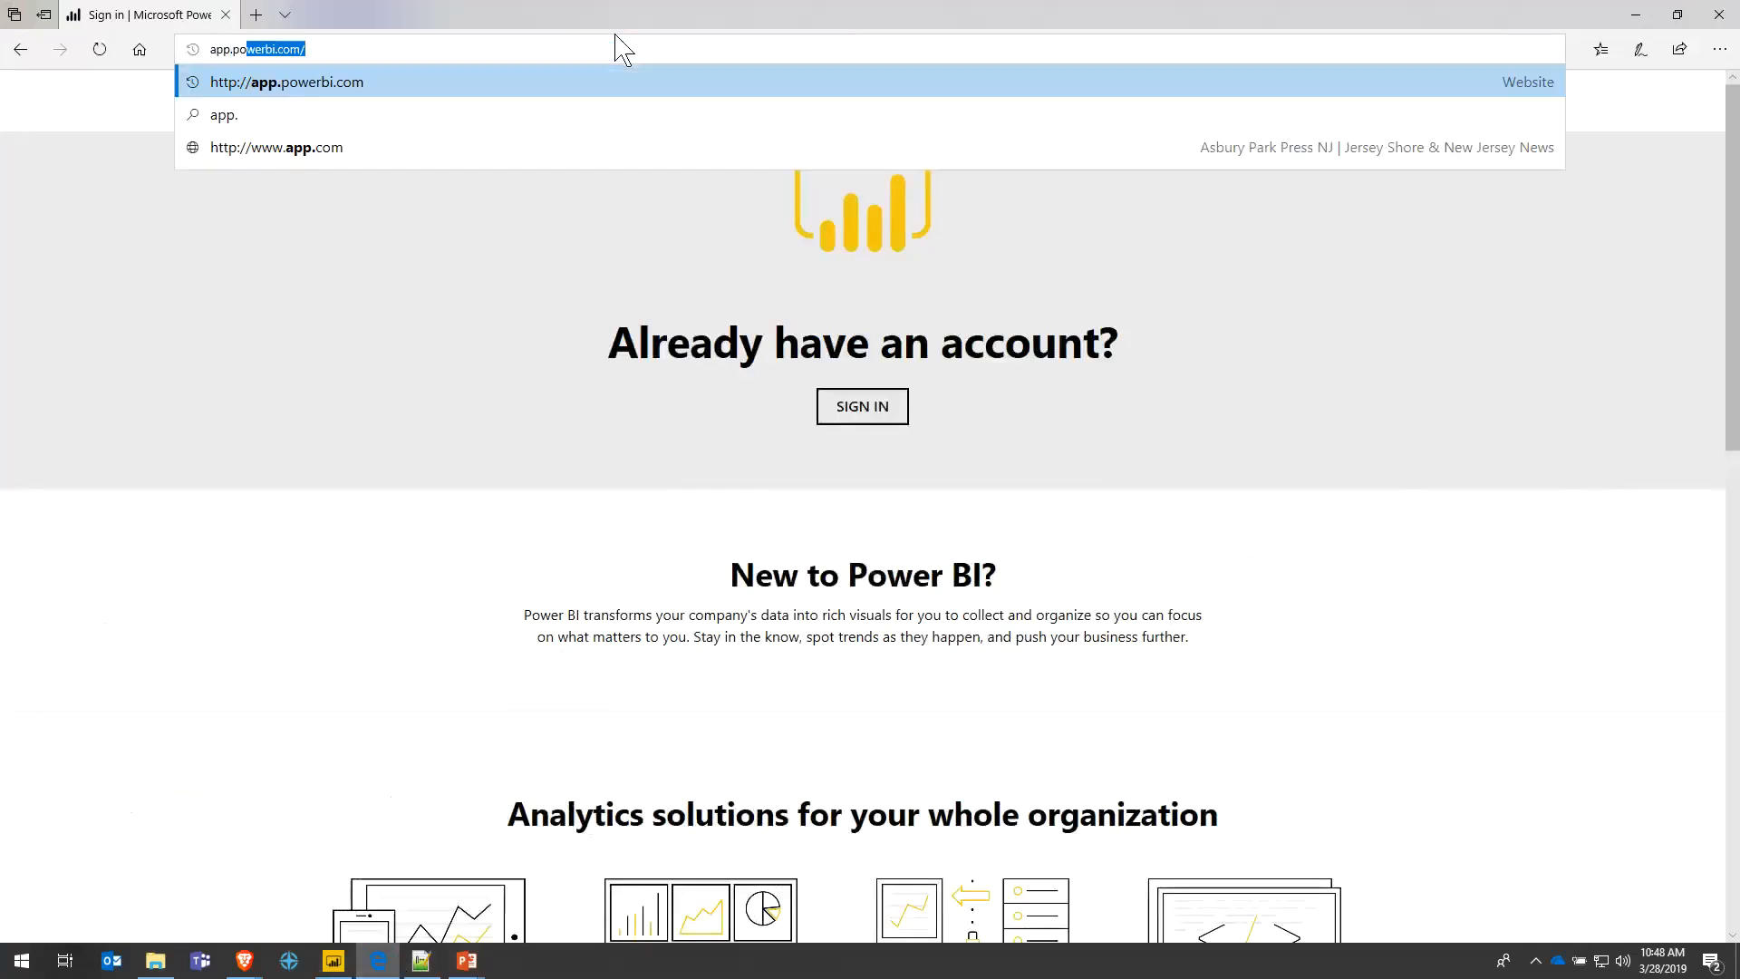
pyautogui.write('.co')
pyautogui.press('Return')
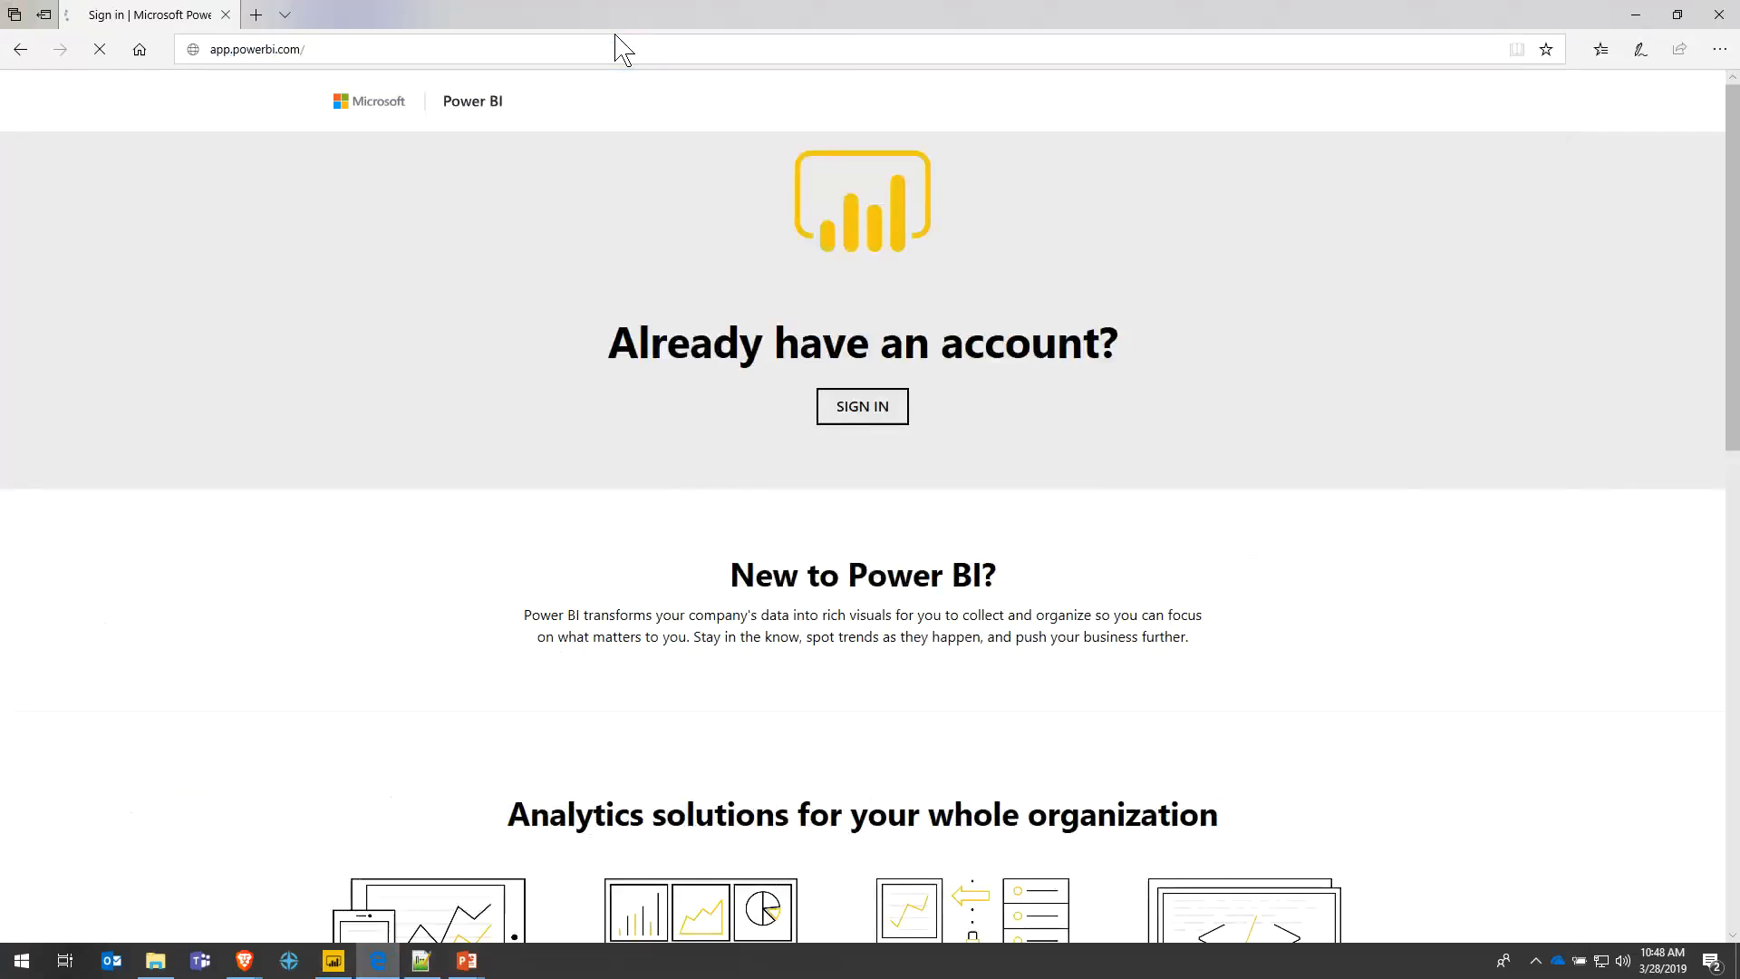
pyautogui.click(862, 407)
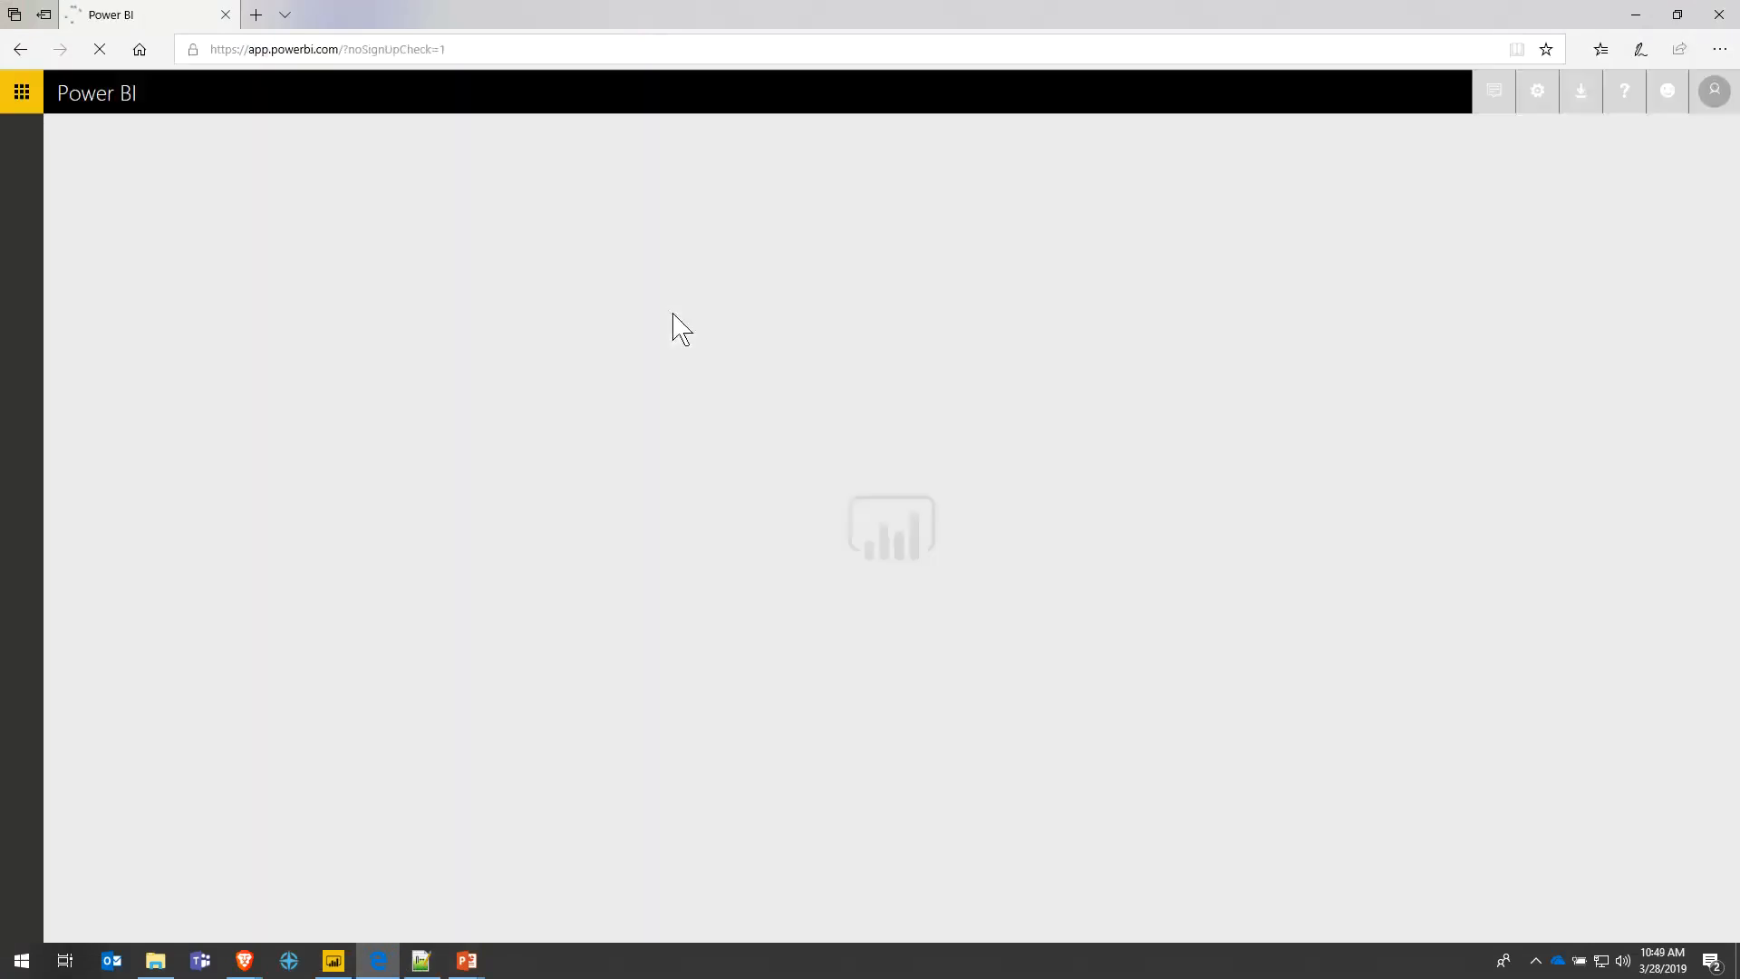
pyautogui.click(1714, 92)
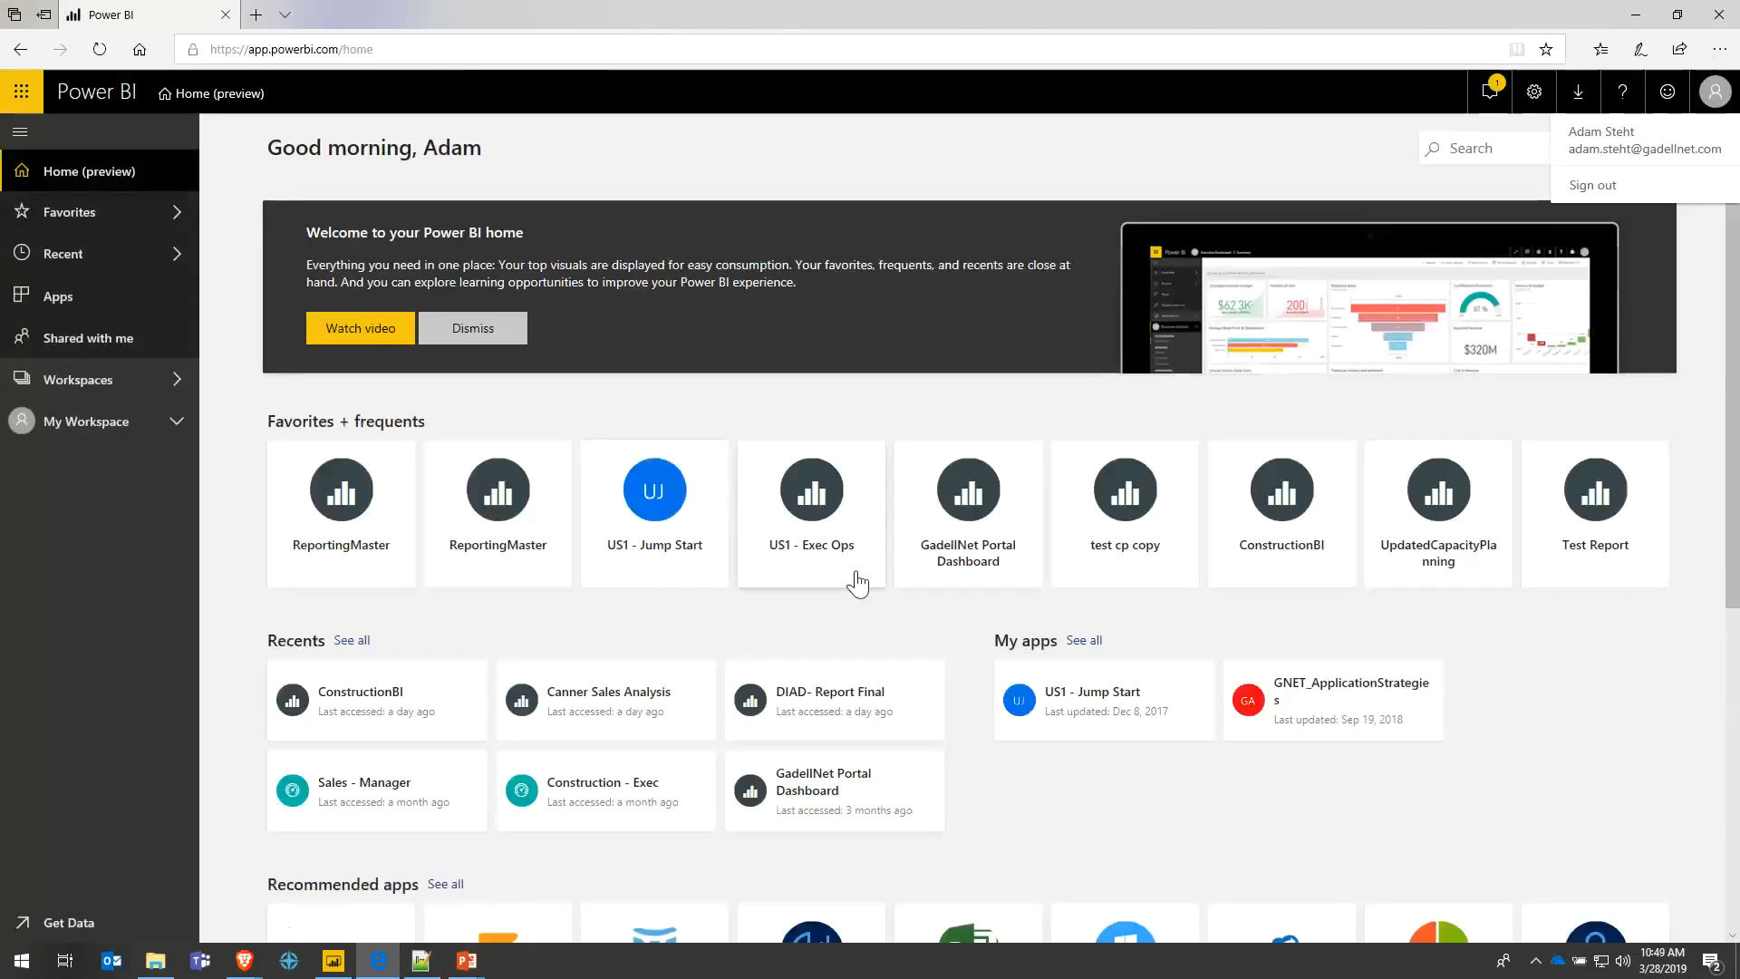
# - Look through the Workspaces list, Favorites, Recent and Apps pages in the left navigation
pyautogui.click(118, 391)
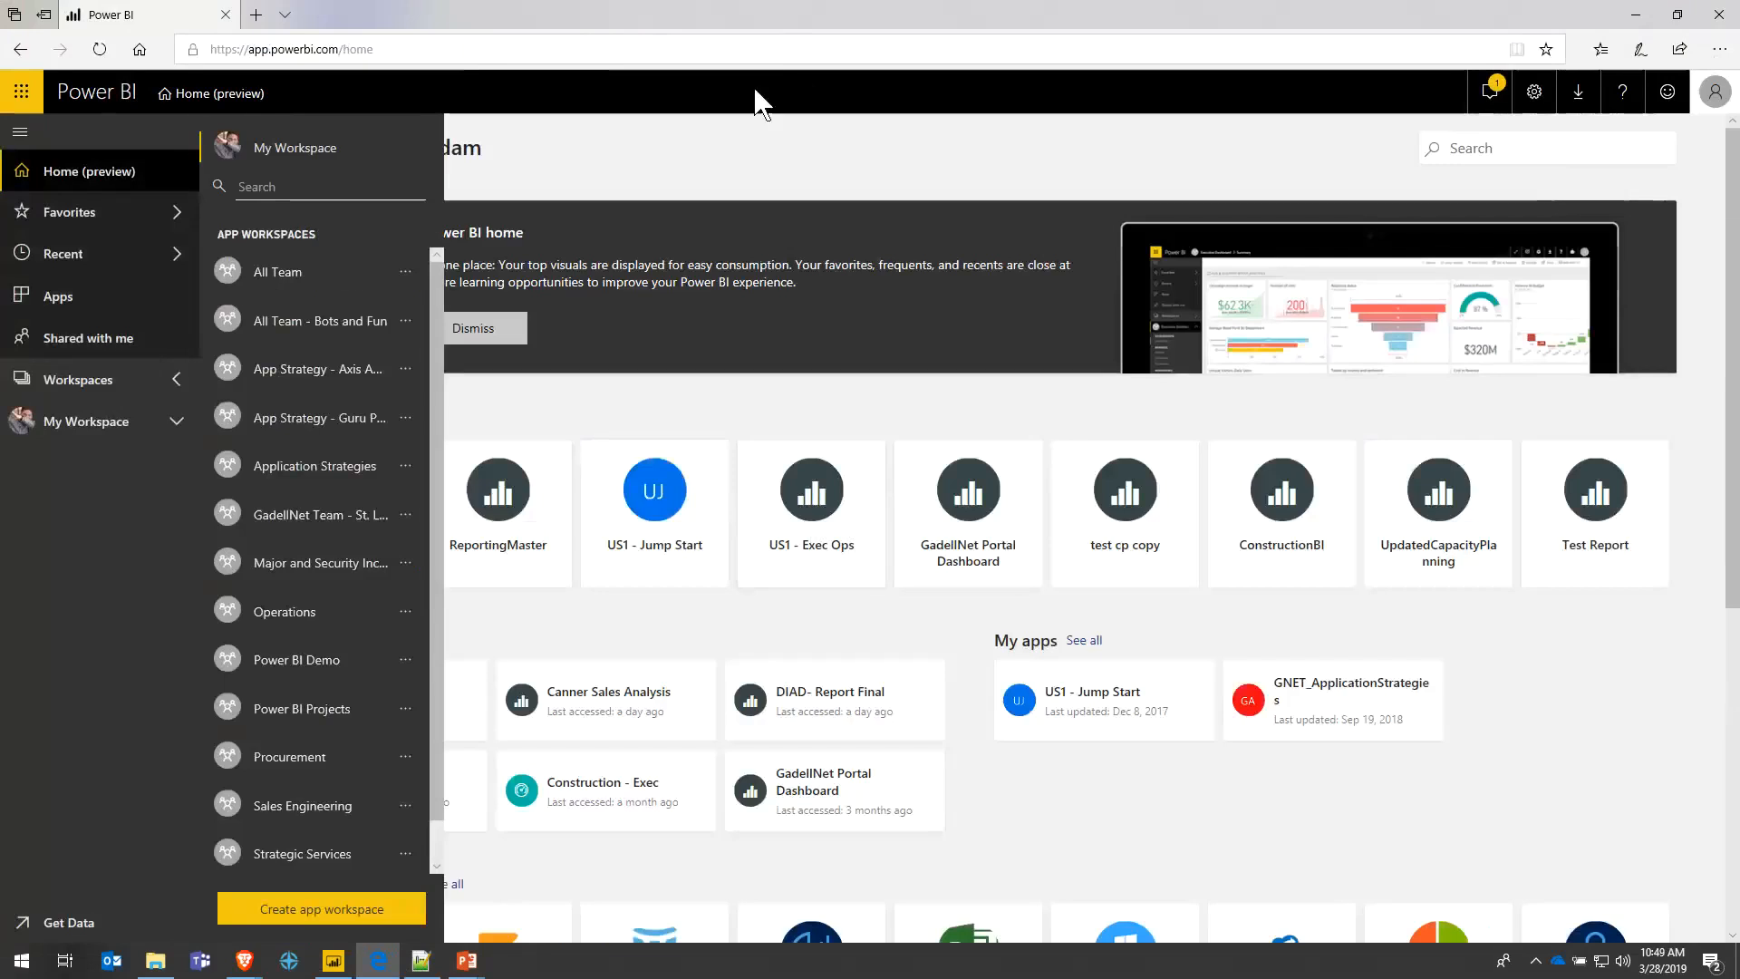
pyautogui.click(762, 145)
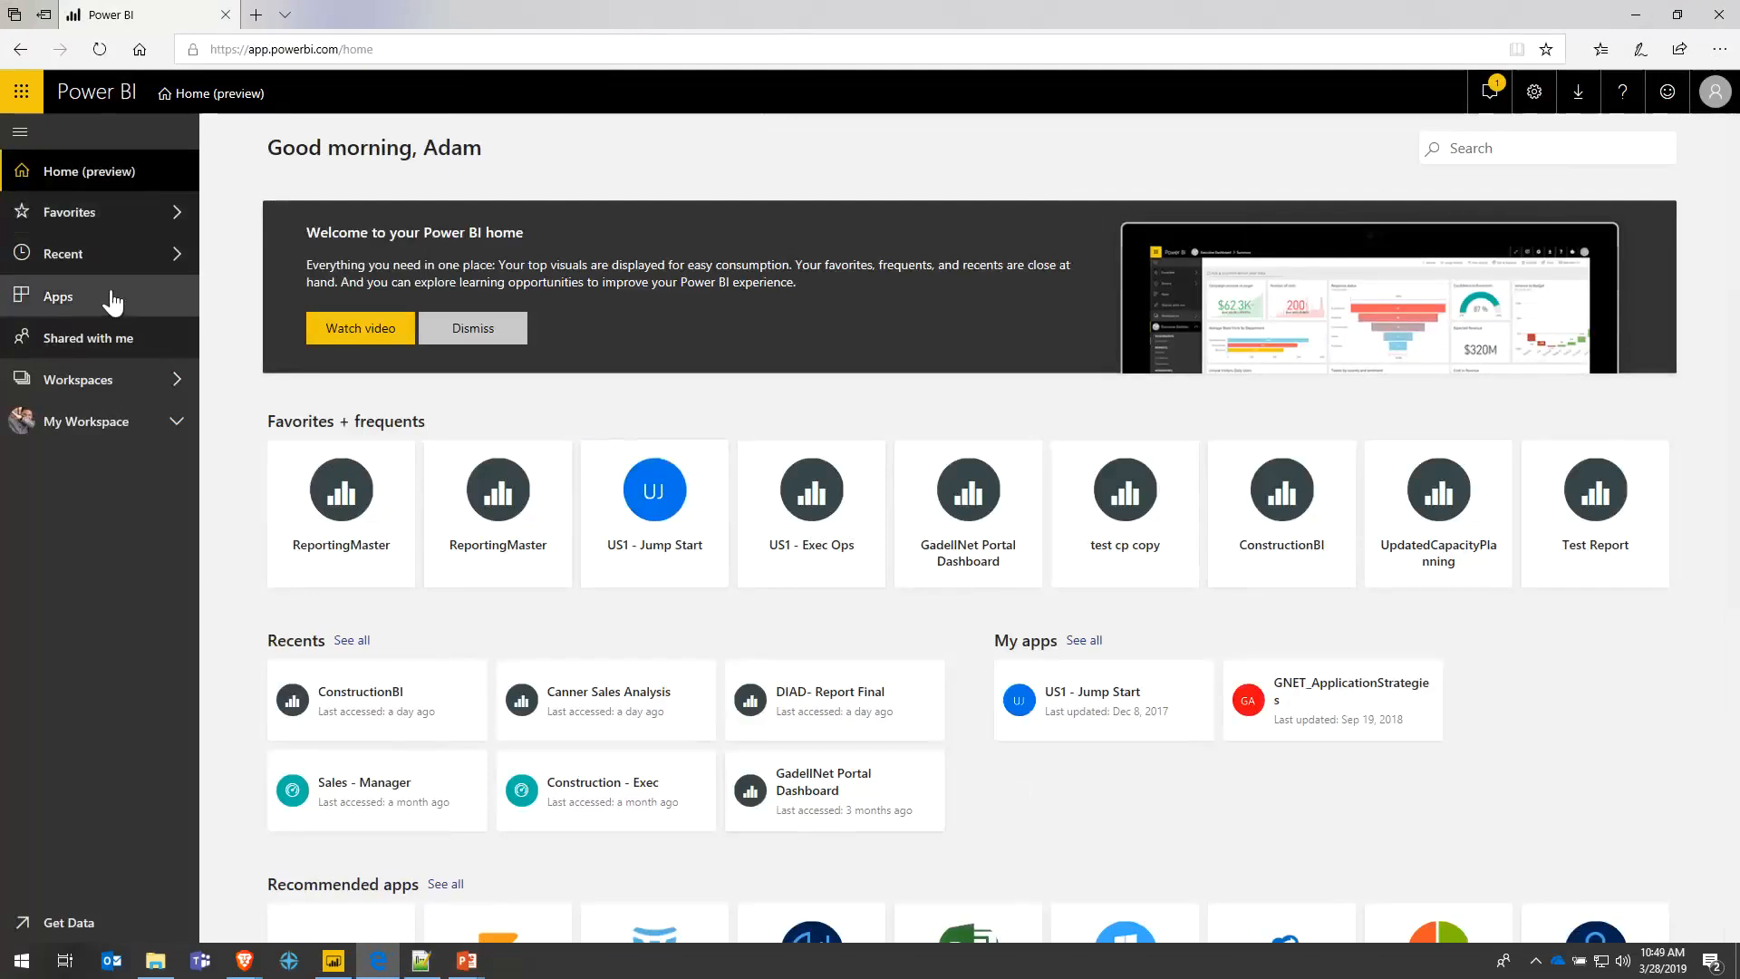
pyautogui.click(118, 221)
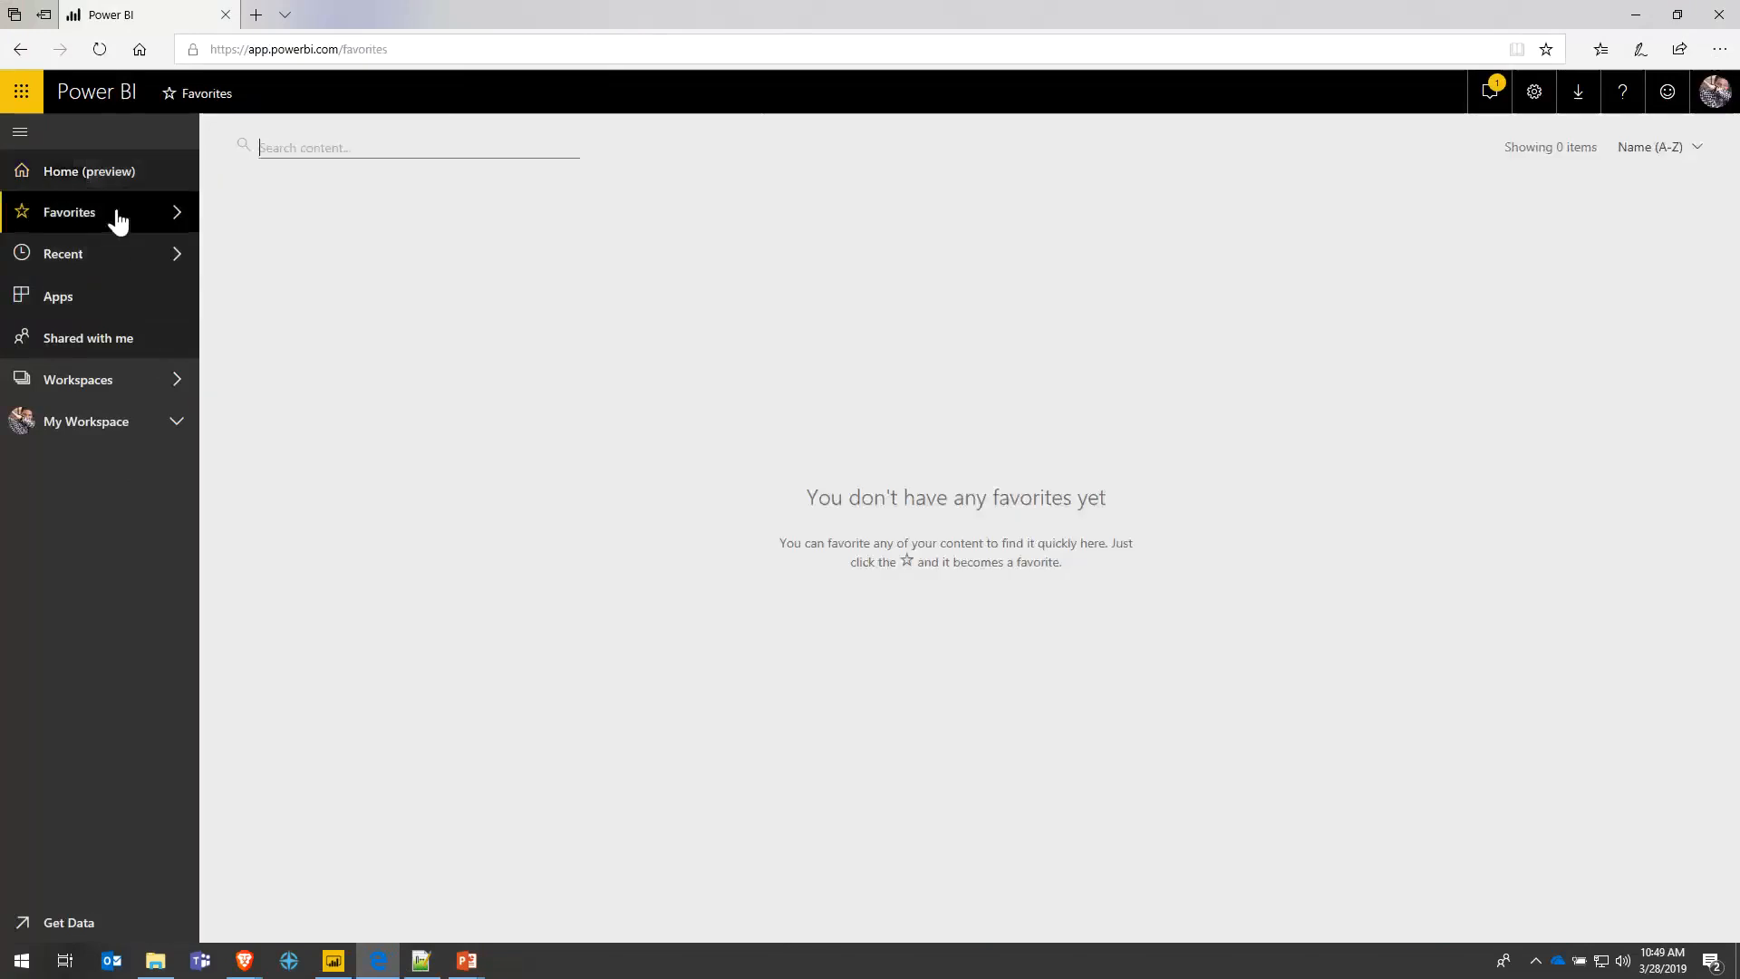
pyautogui.click(86, 269)
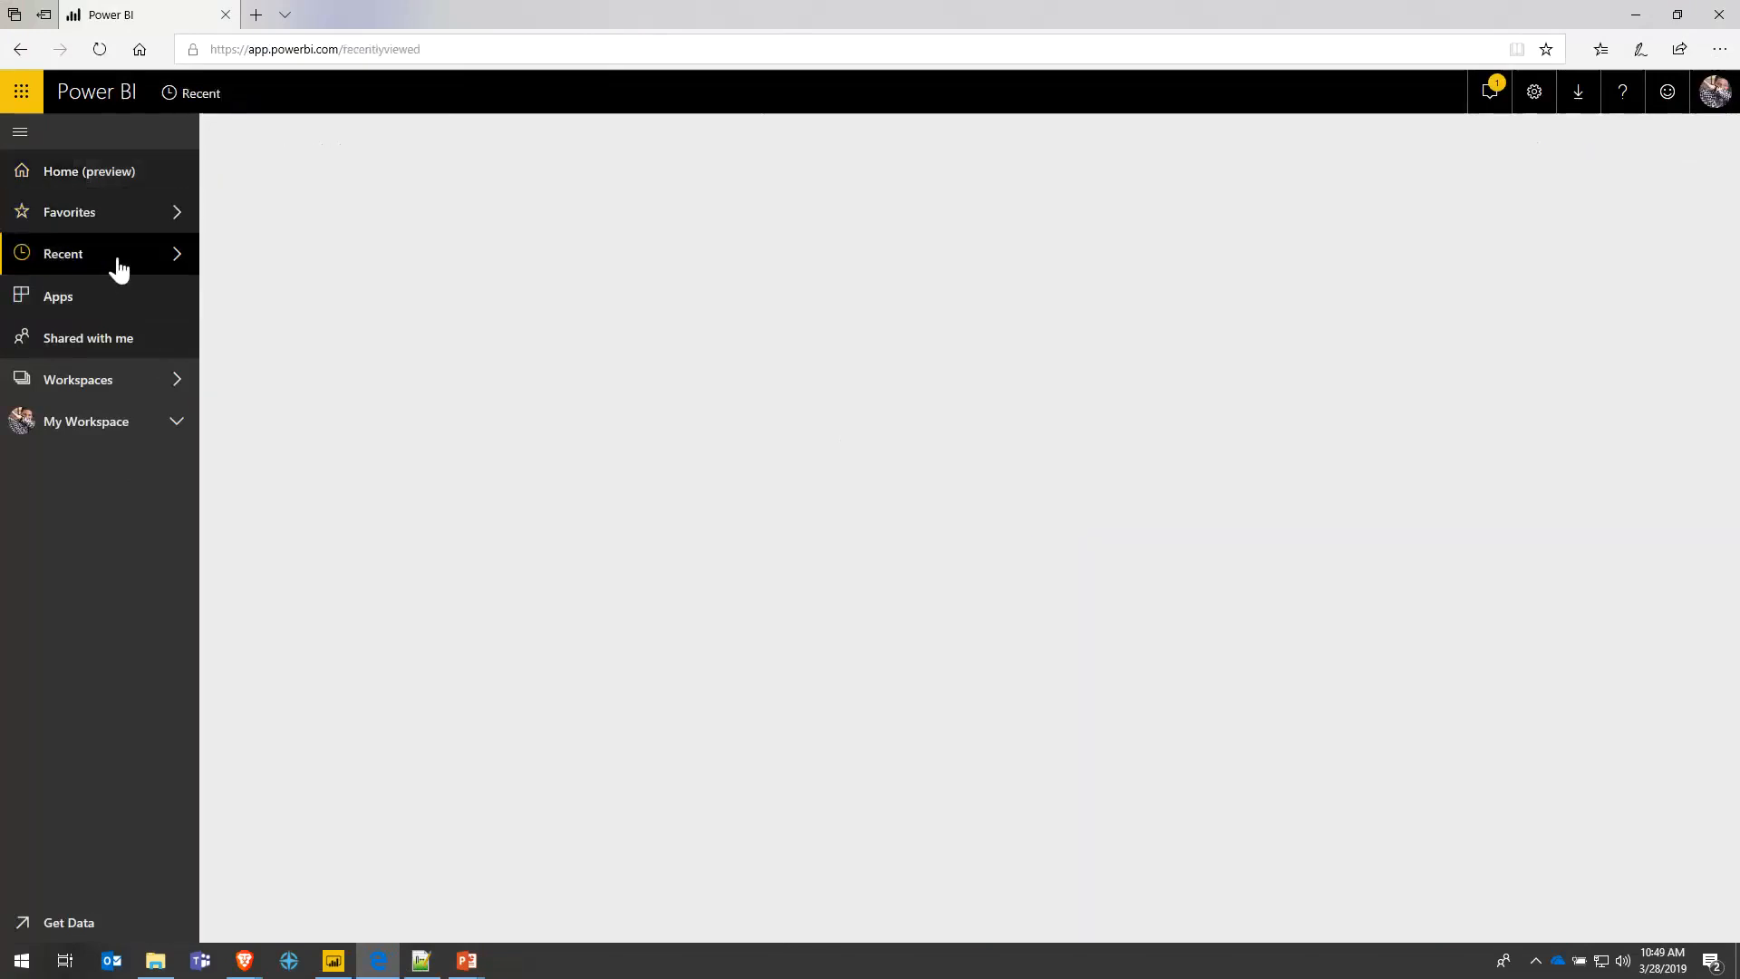
pyautogui.scroll(-4, 489, 311)
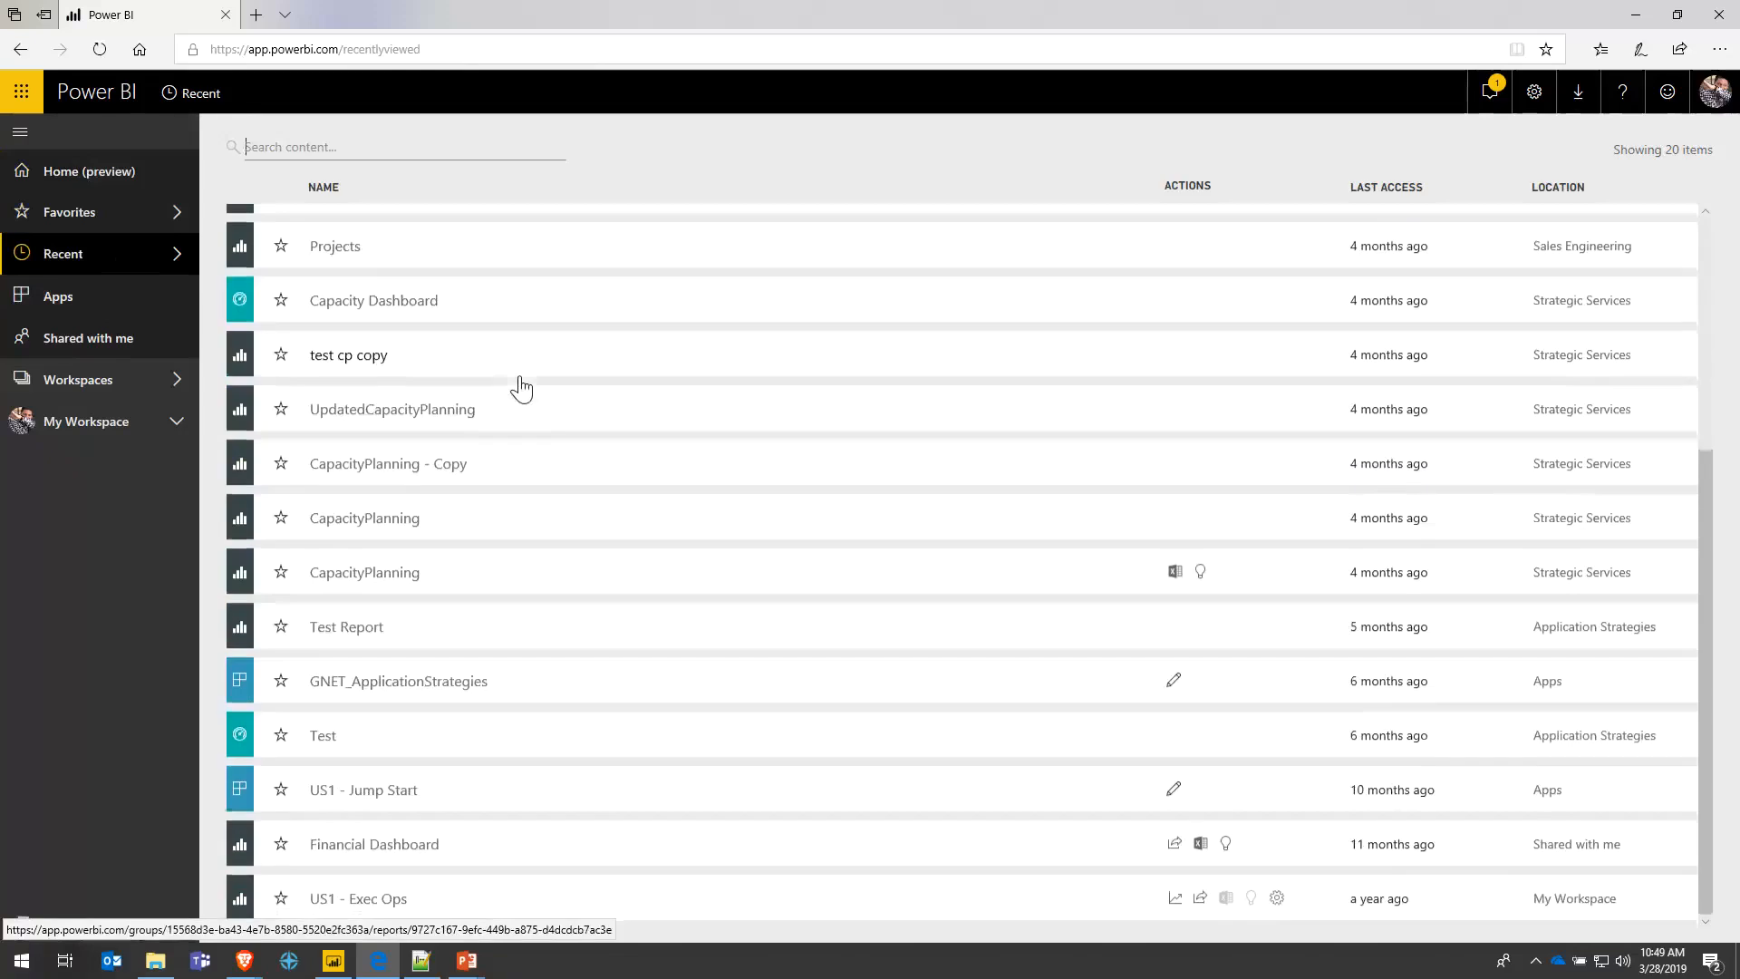
pyautogui.scroll(4, 520, 384)
pyautogui.click(58, 302)
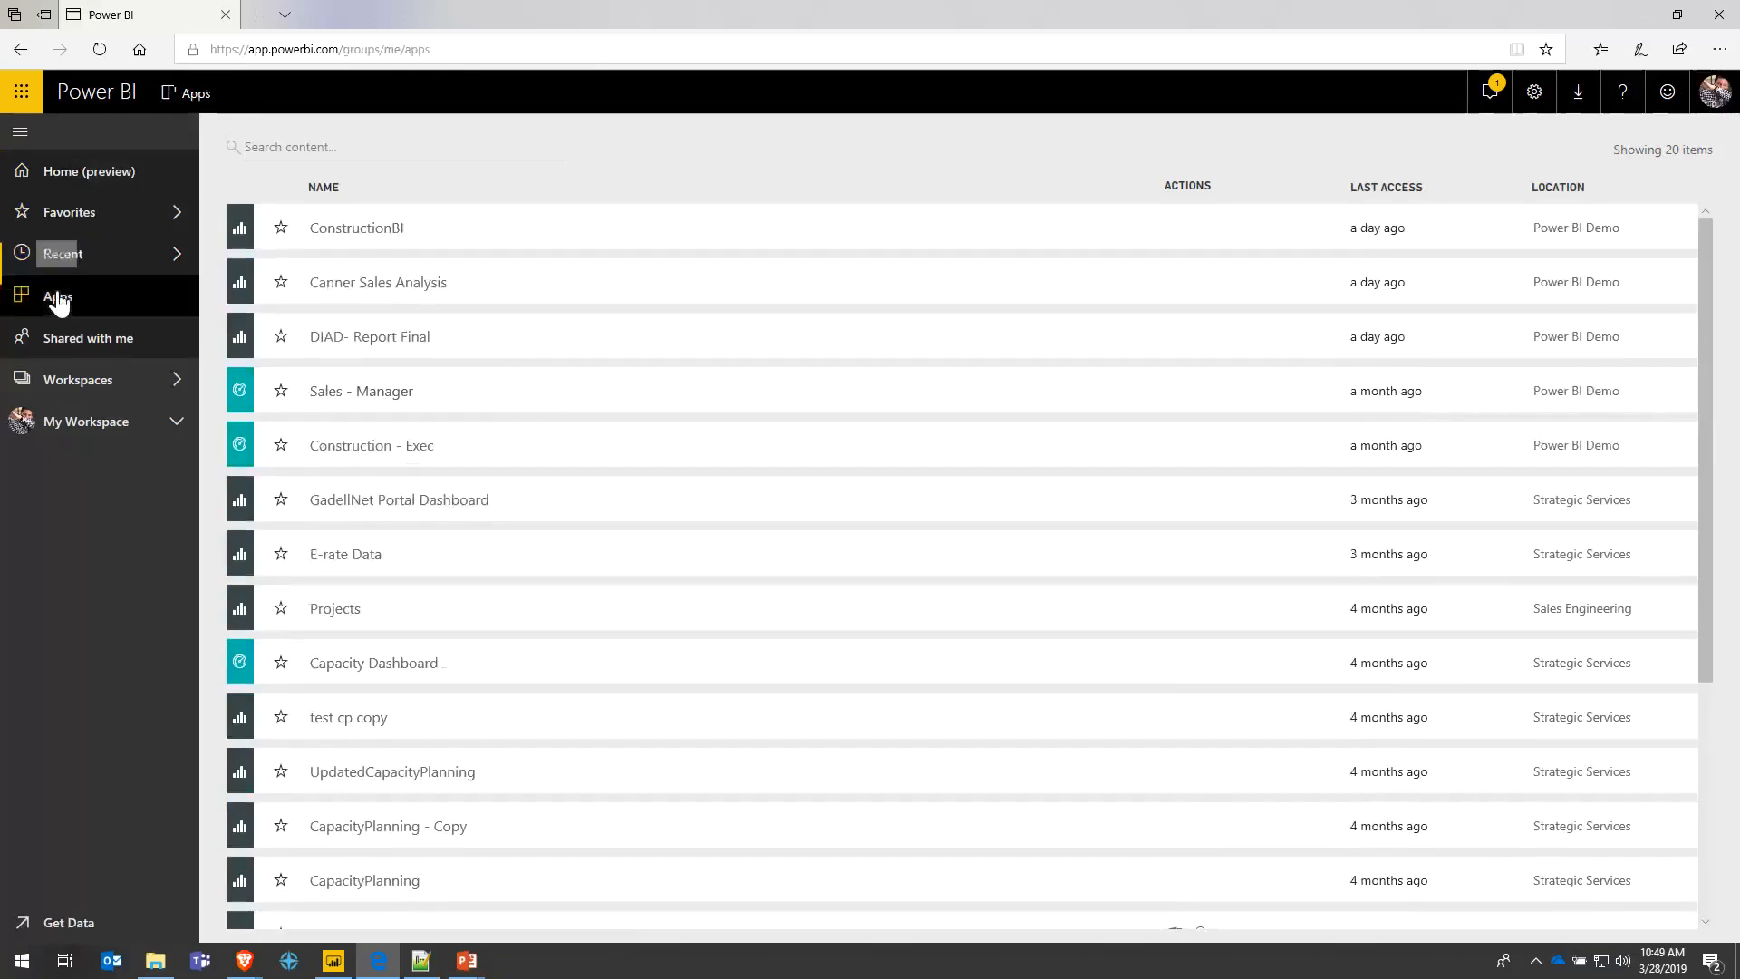
# - Choose Power BI Demo from the App Workspaces flyout
pyautogui.click(133, 396)
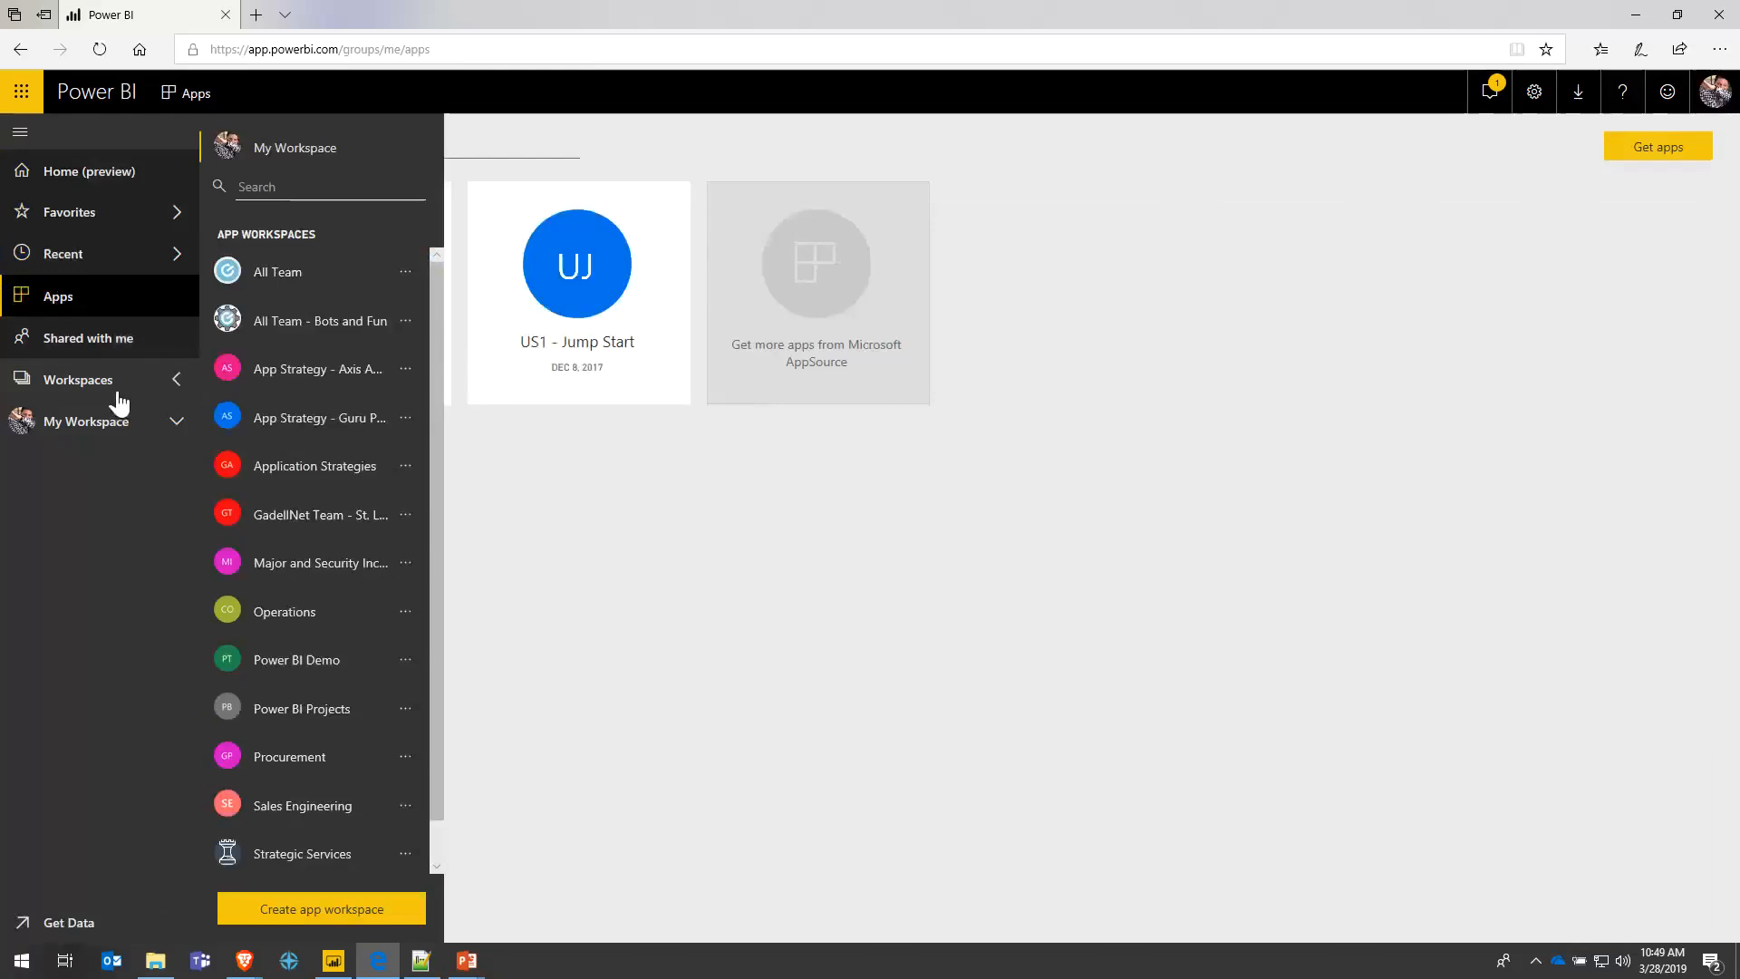
pyautogui.click(164, 395)
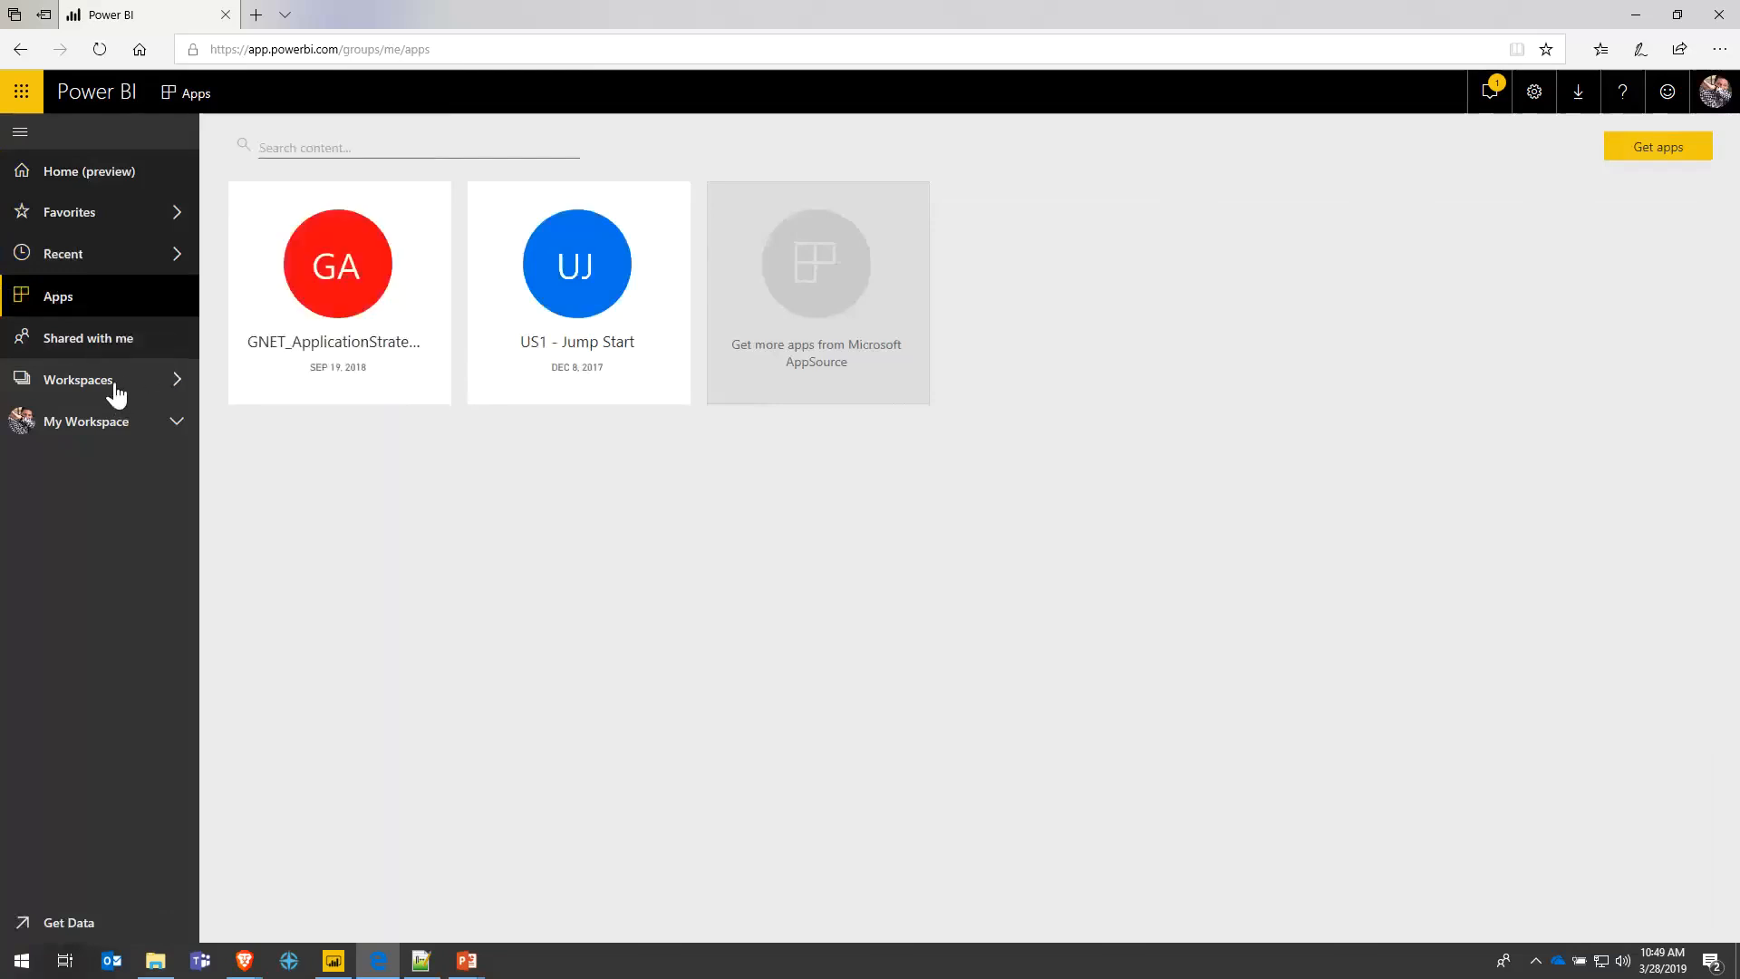
pyautogui.click(116, 392)
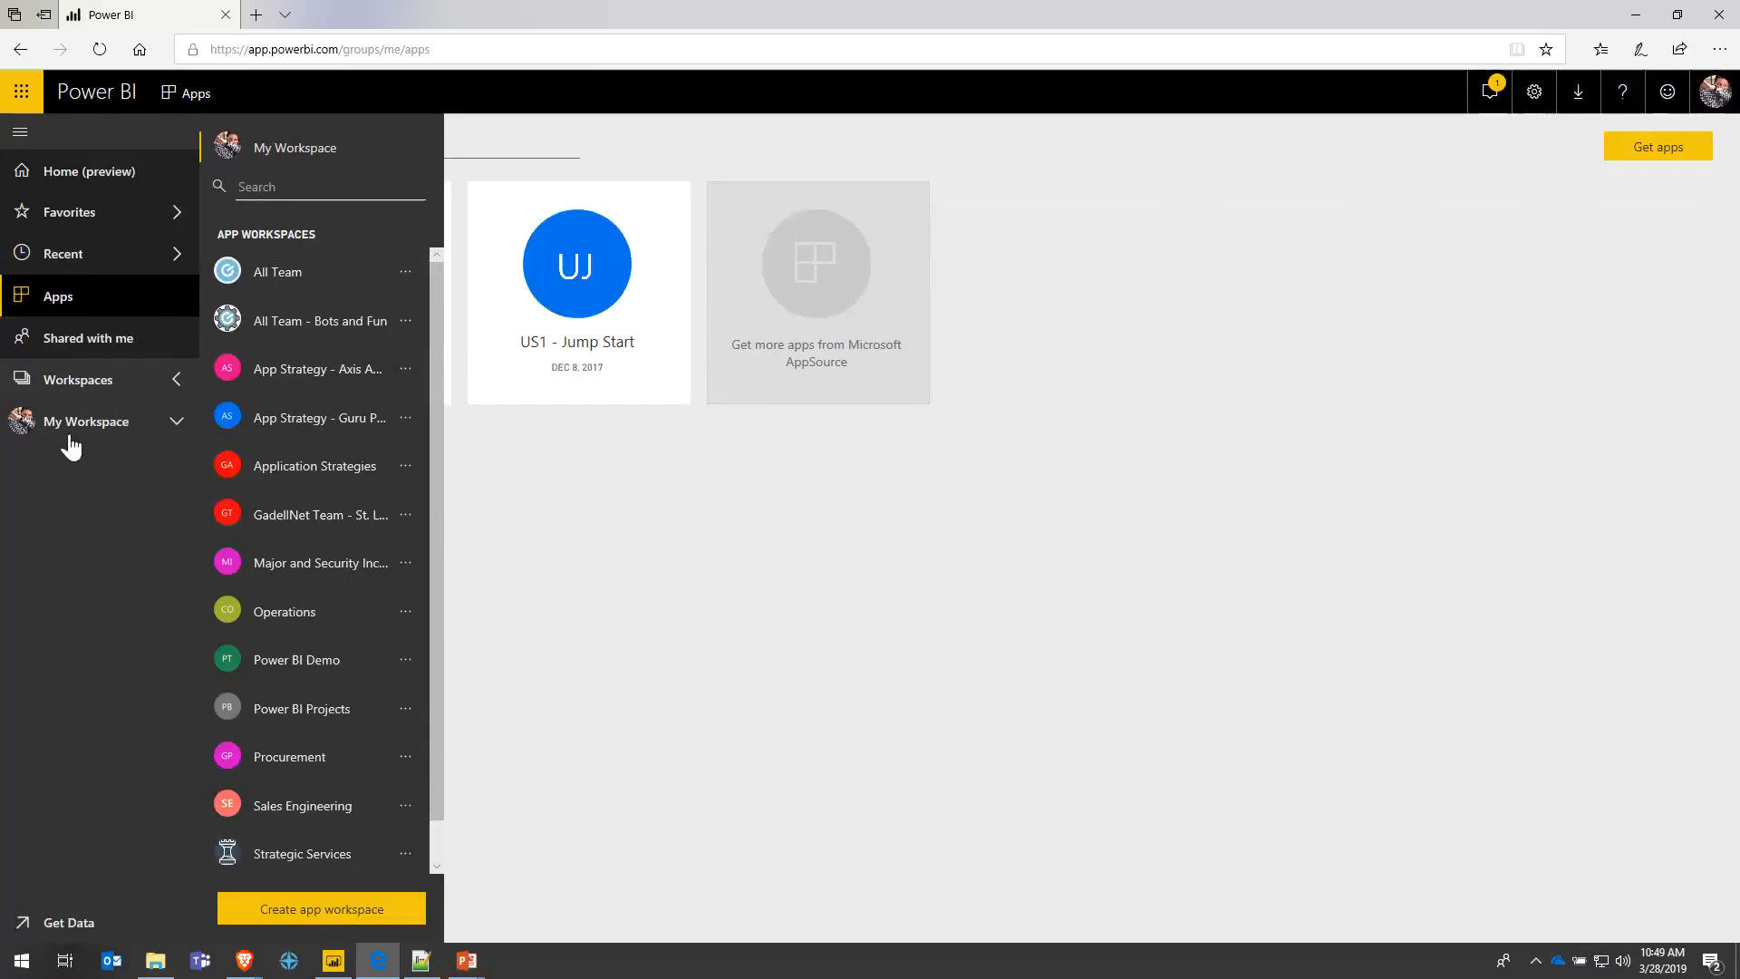
pyautogui.click(106, 390)
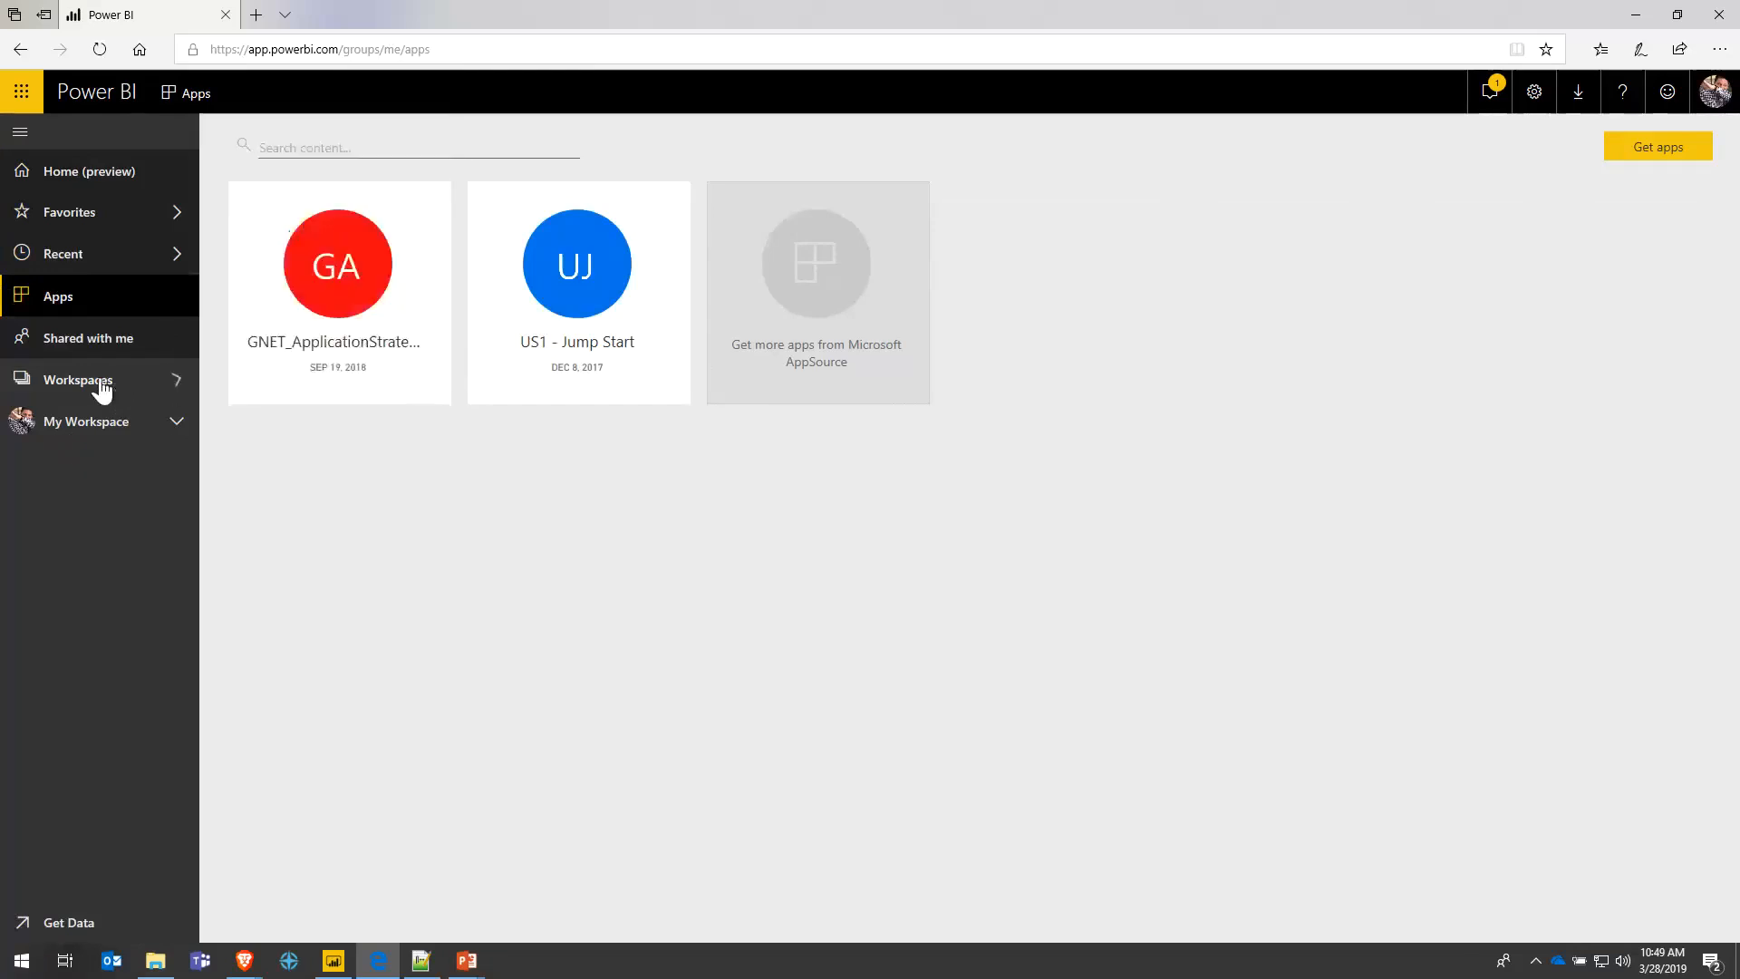
pyautogui.click(105, 389)
pyautogui.scroll(-1, 287, 293)
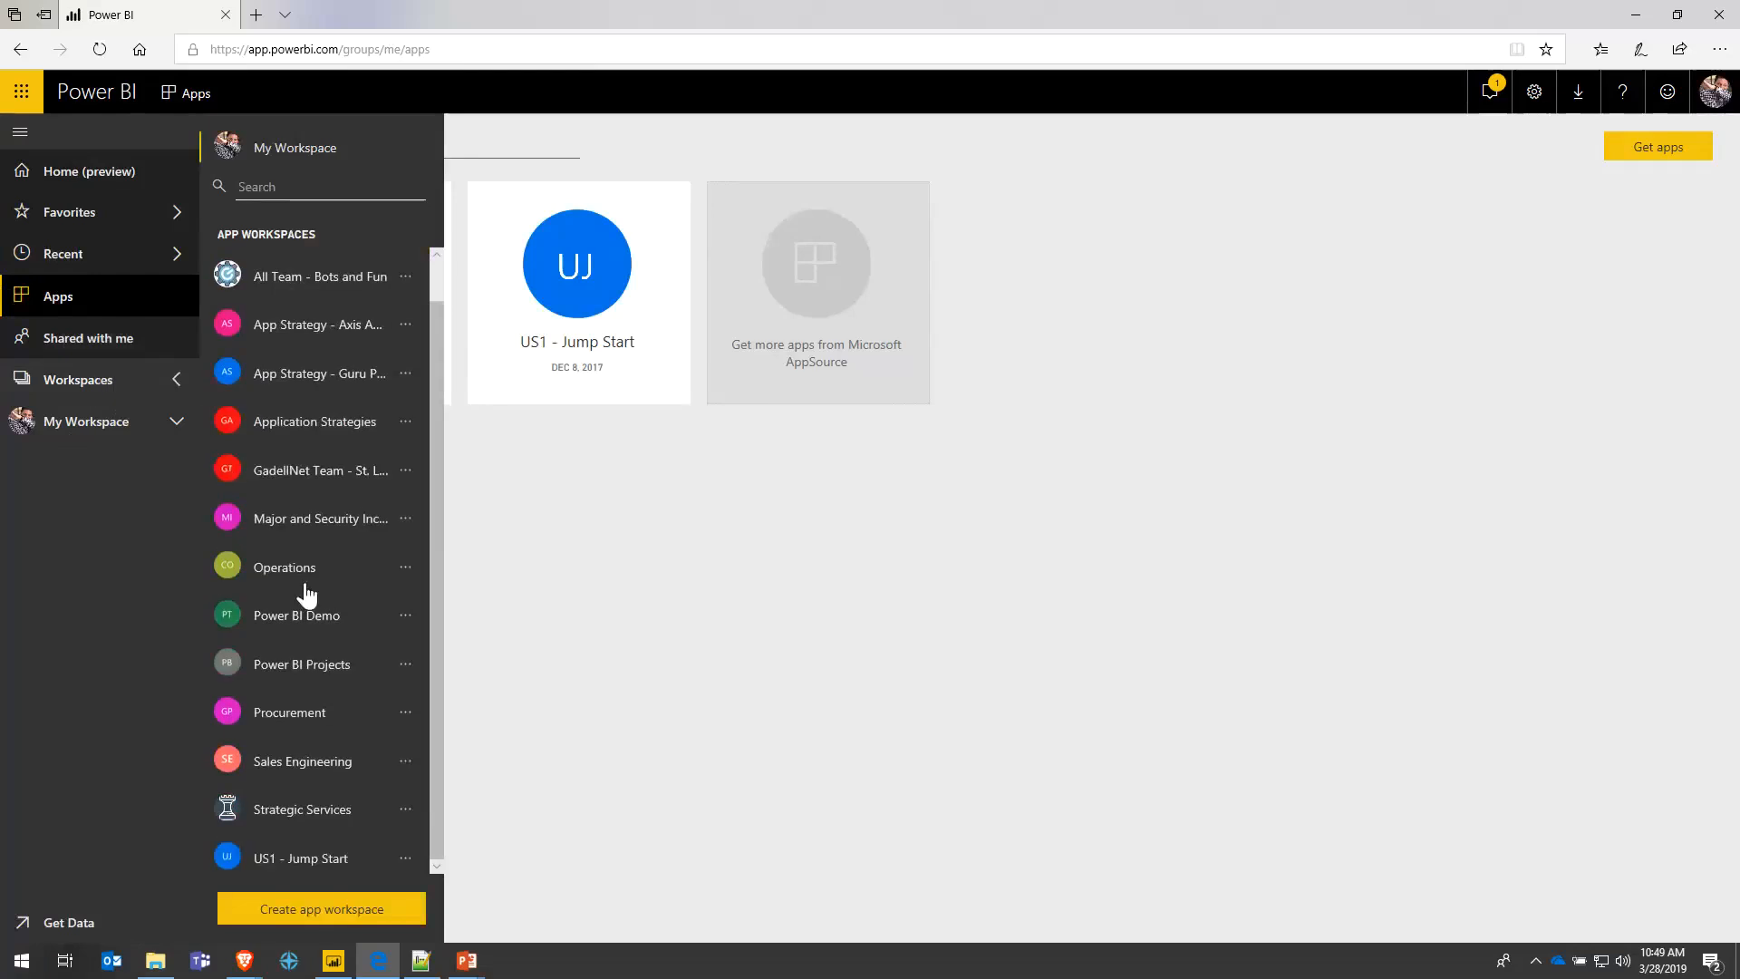
pyautogui.scroll(1, 312, 435)
pyautogui.scroll(-1, 316, 431)
pyautogui.click(332, 622)
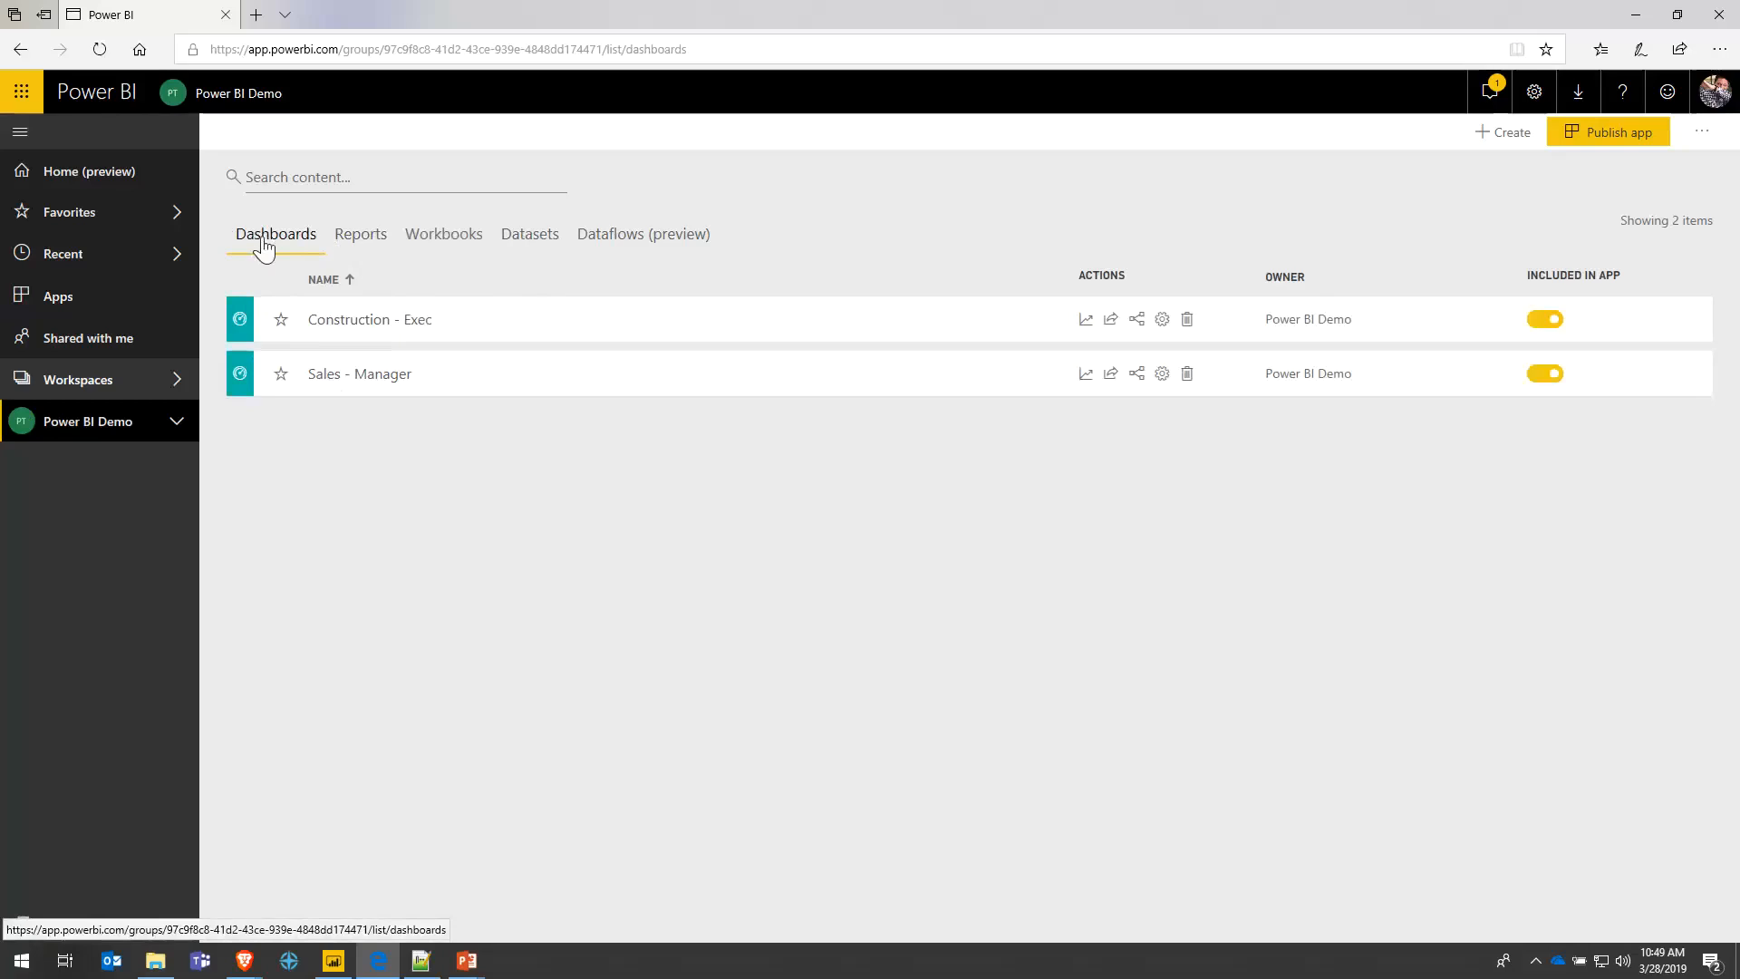
# - Browse the workspace's Reports, Workbooks, Datasets, Dataflows and Dashboards tabs, ending on Reports
pyautogui.click(344, 237)
pyautogui.click(476, 238)
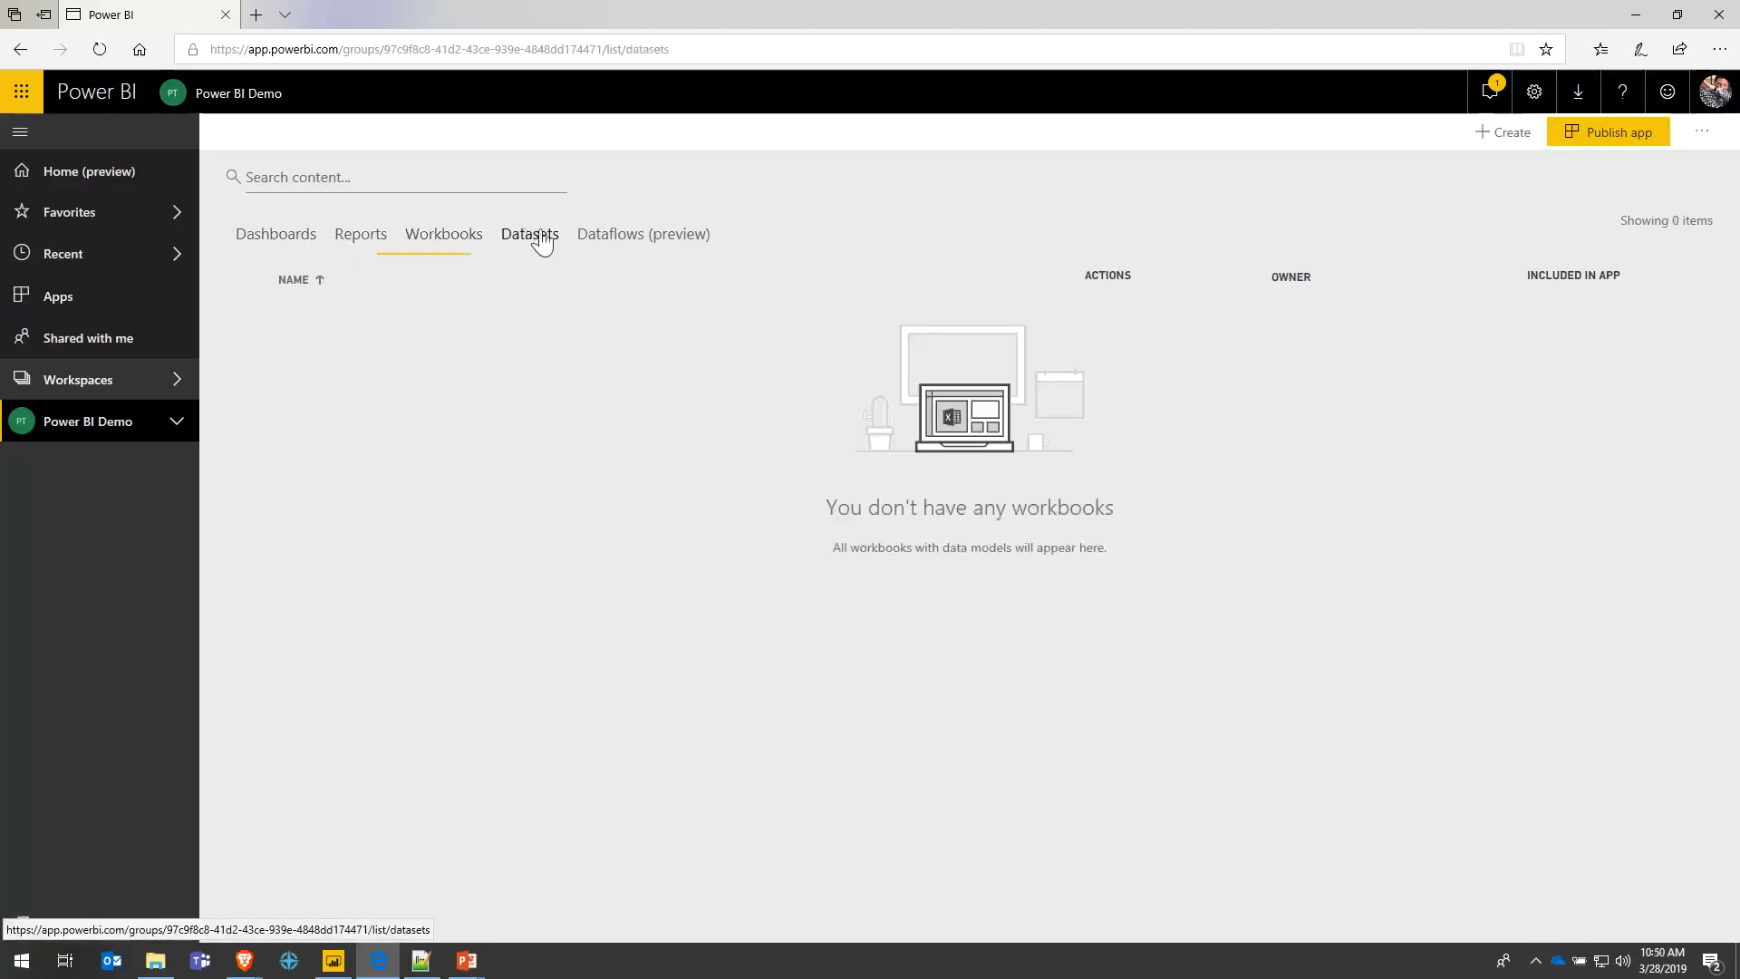
pyautogui.click(536, 238)
pyautogui.click(606, 235)
pyautogui.click(453, 237)
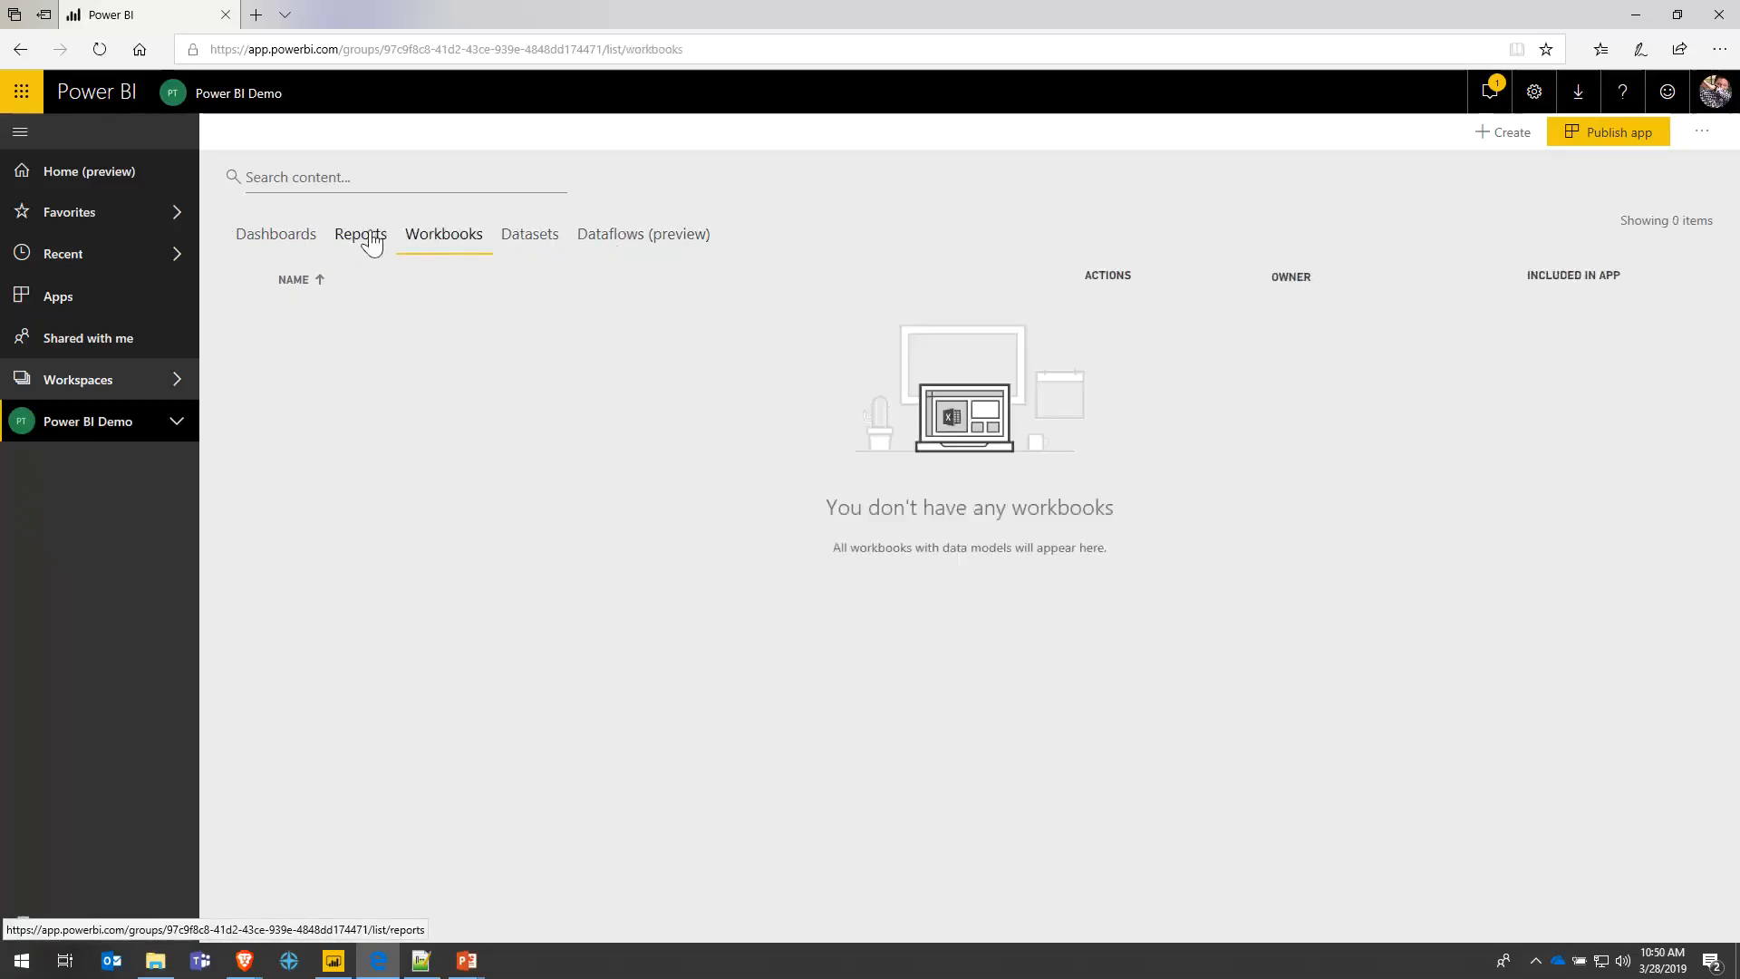
pyautogui.click(362, 237)
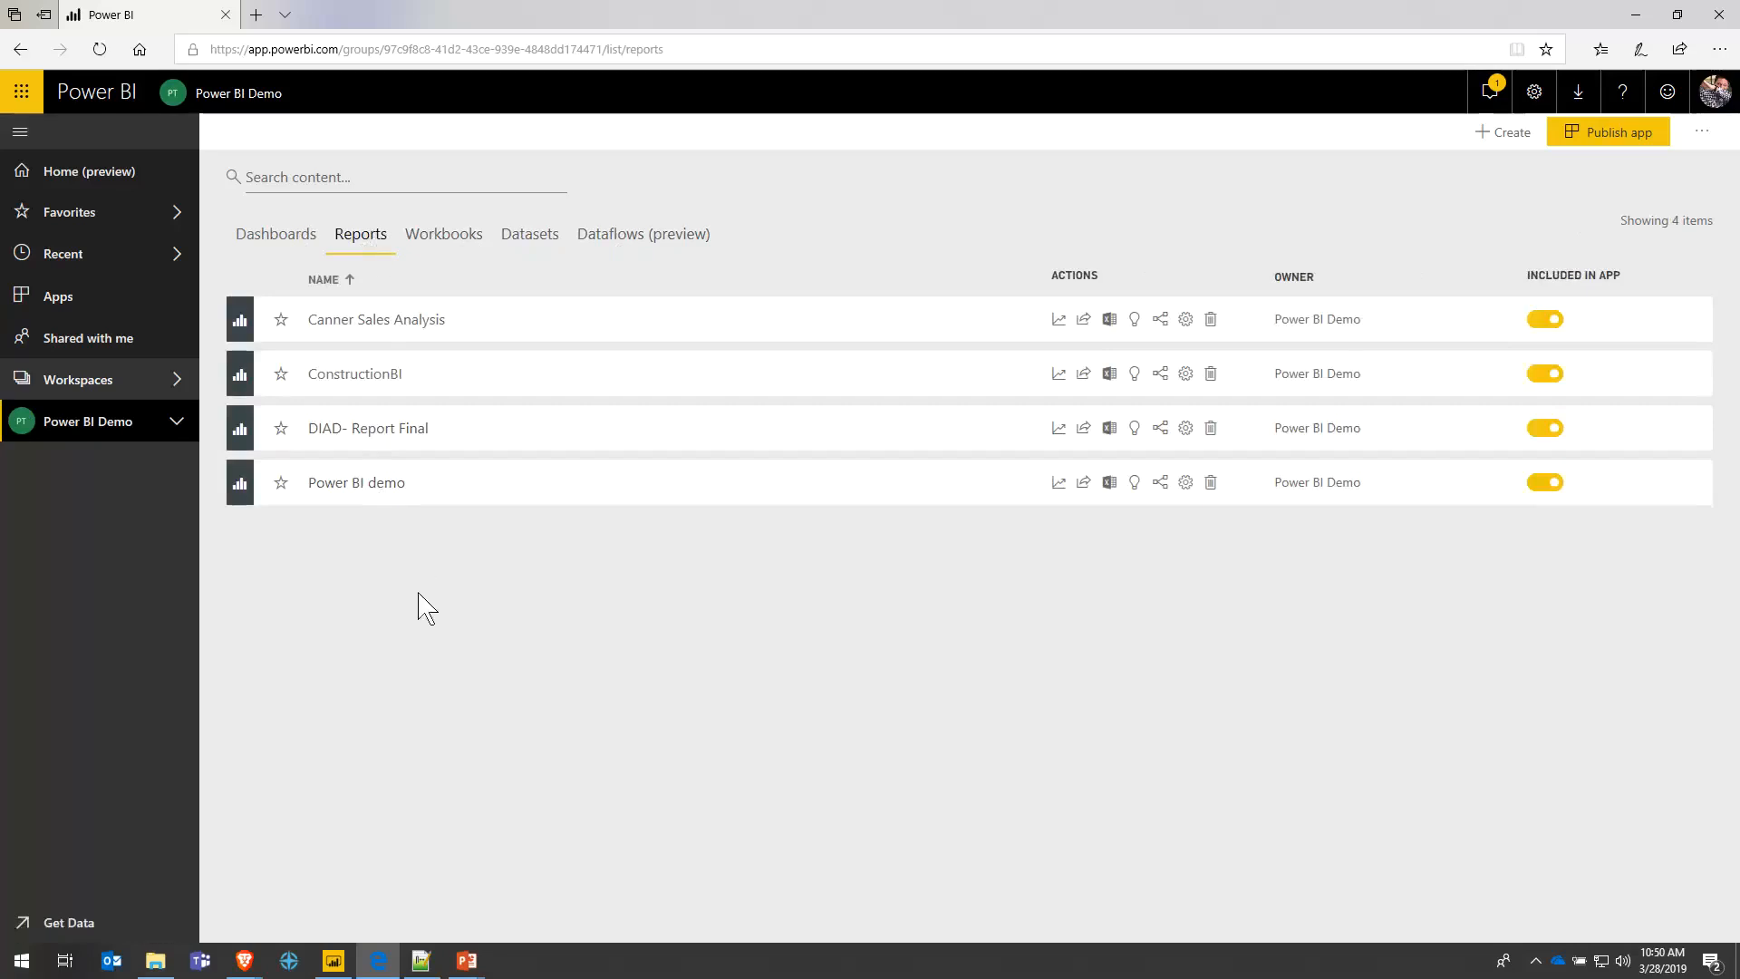
pyautogui.click(288, 244)
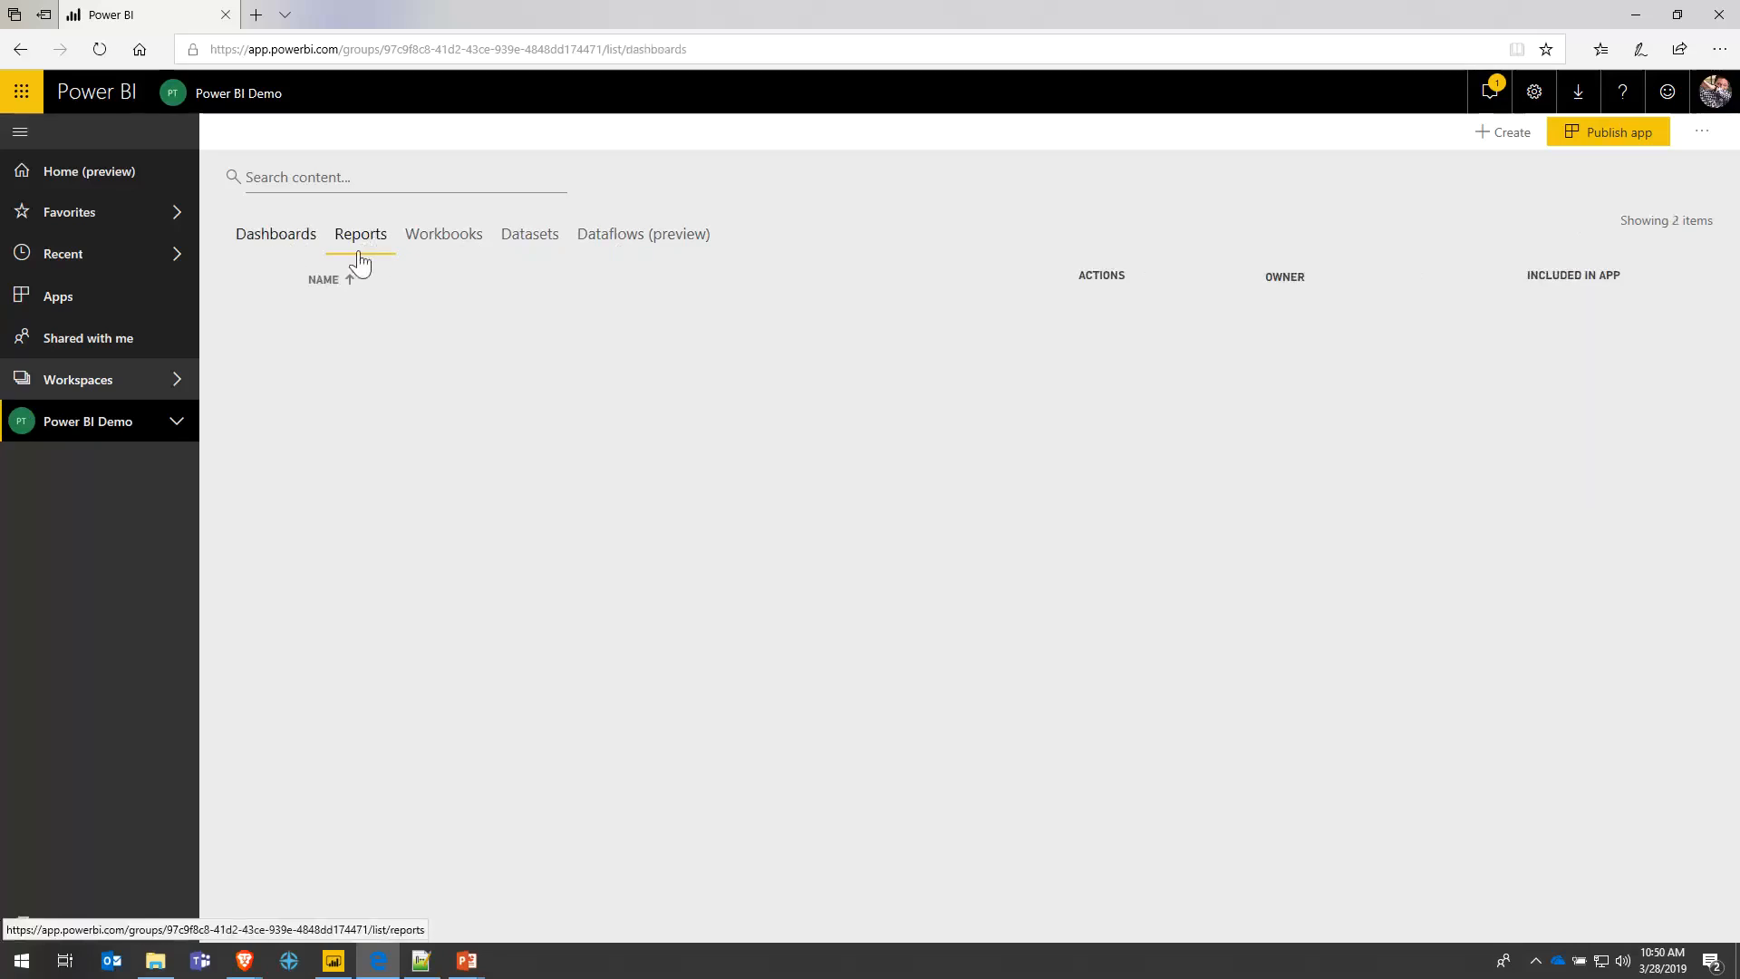
pyautogui.click(356, 241)
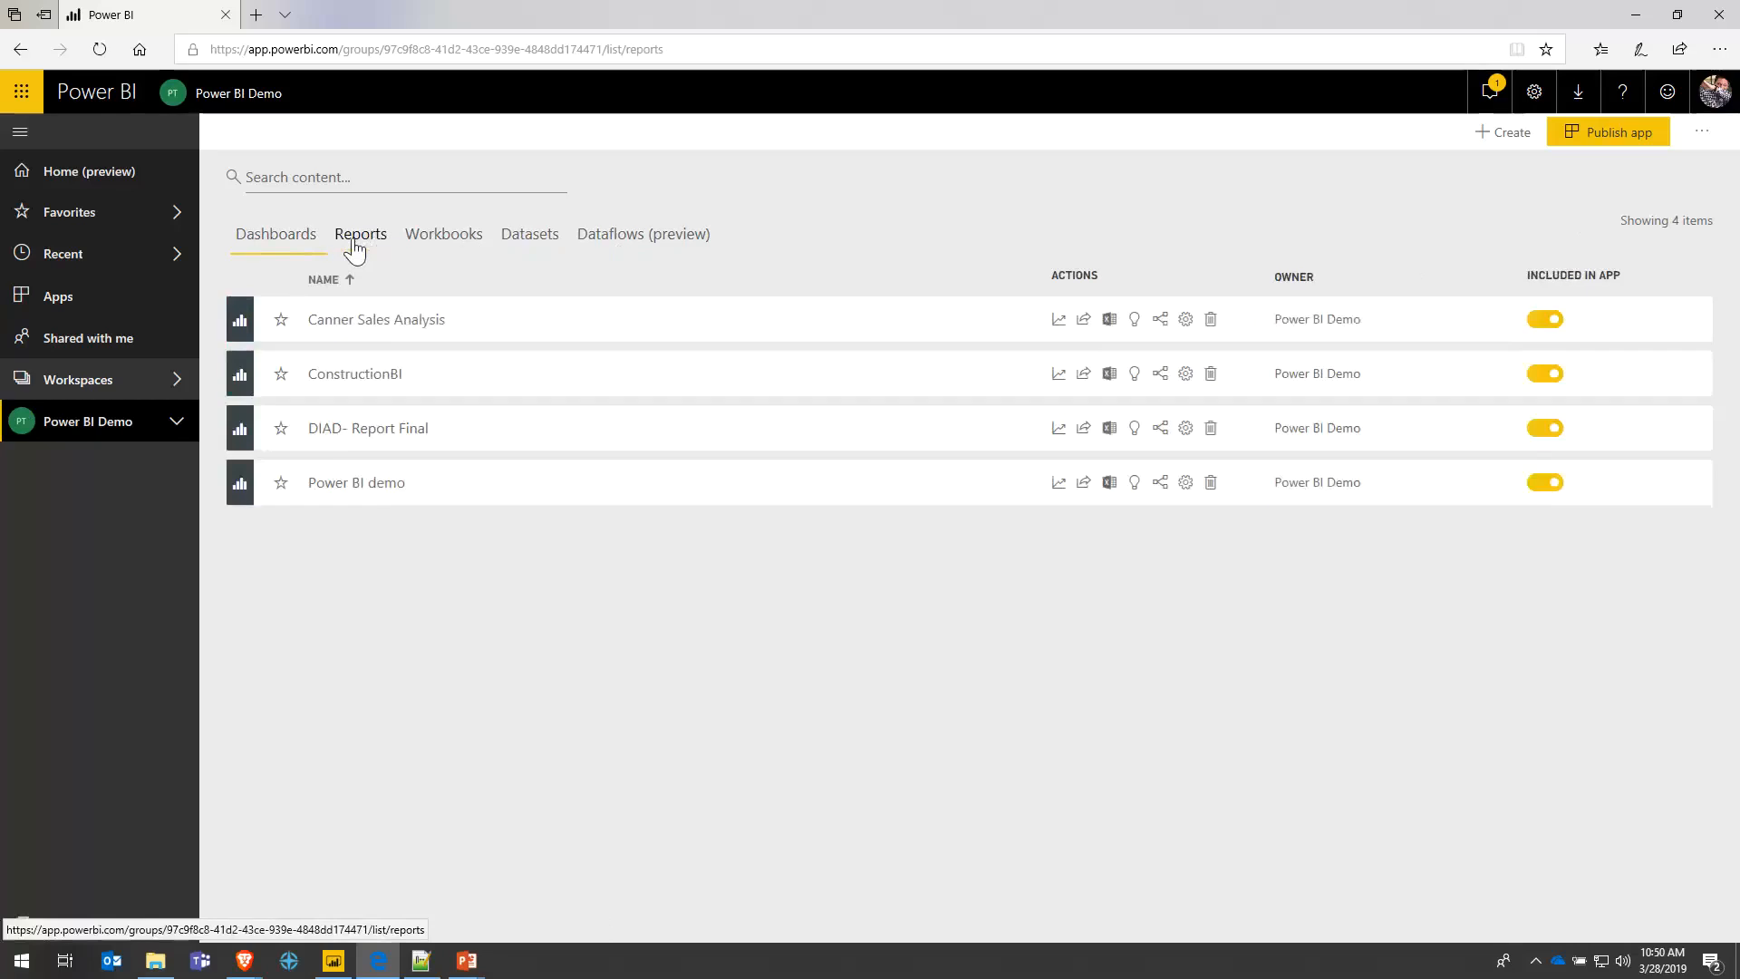
# - Open the Power BI demo report, then dismiss Desktop's publishing success message
pyautogui.click(403, 487)
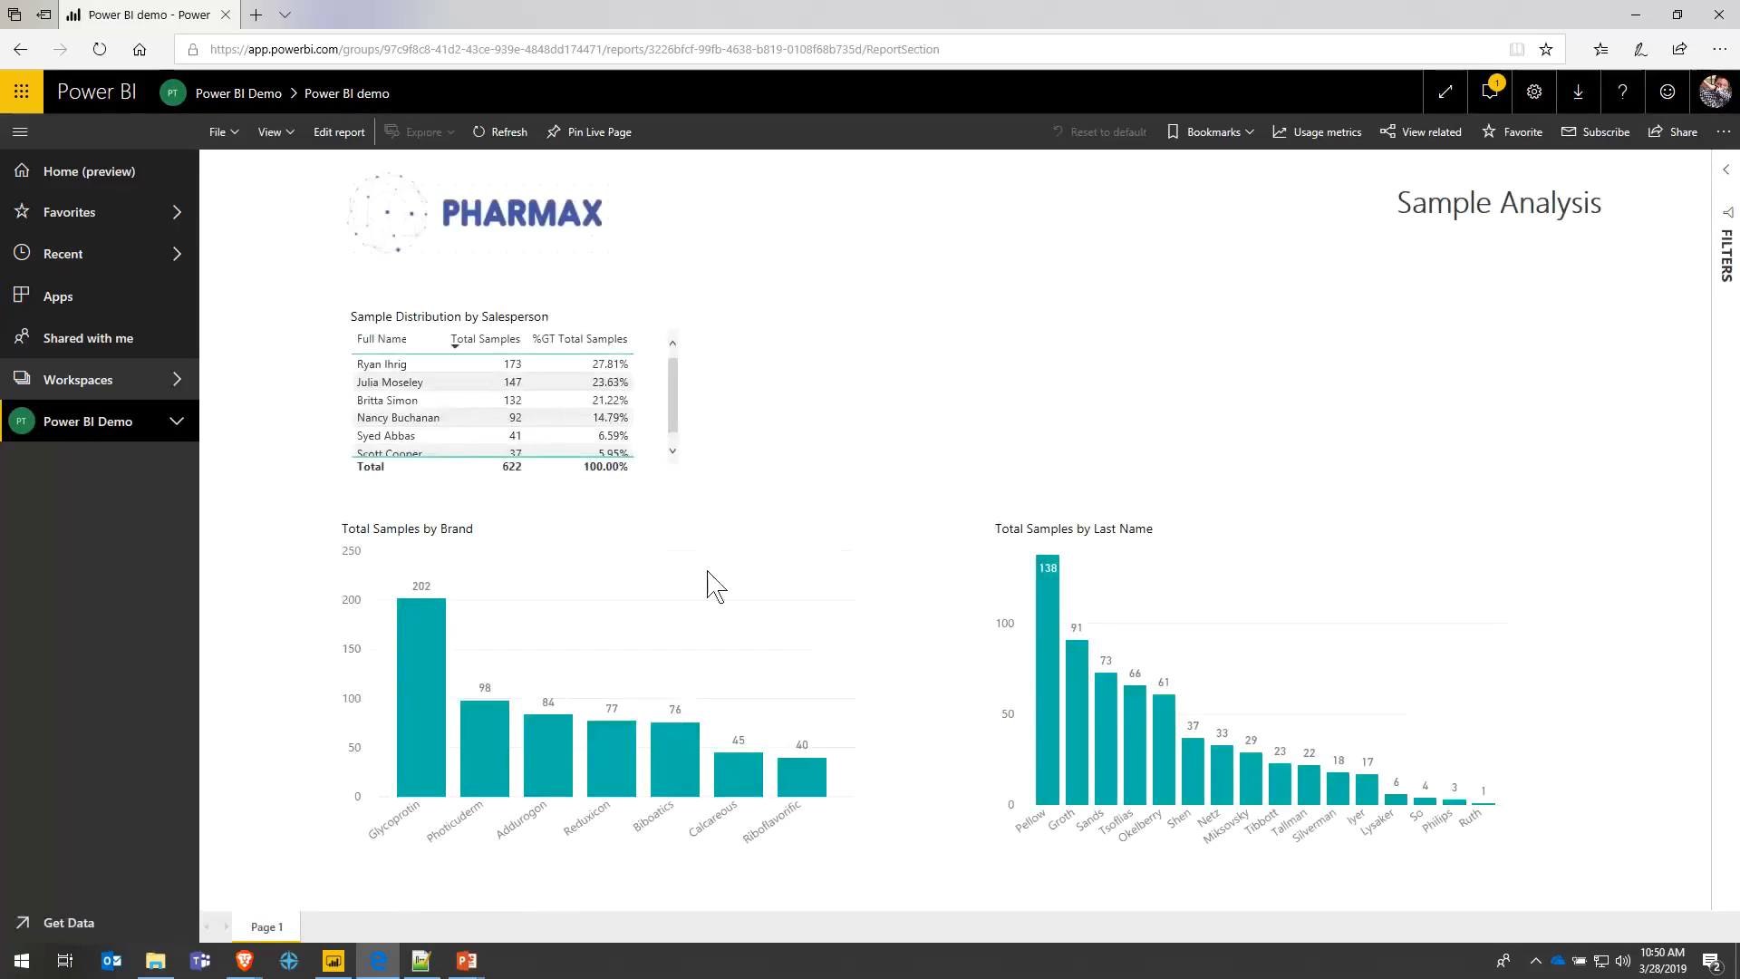
pyautogui.click(334, 959)
pyautogui.click(1051, 594)
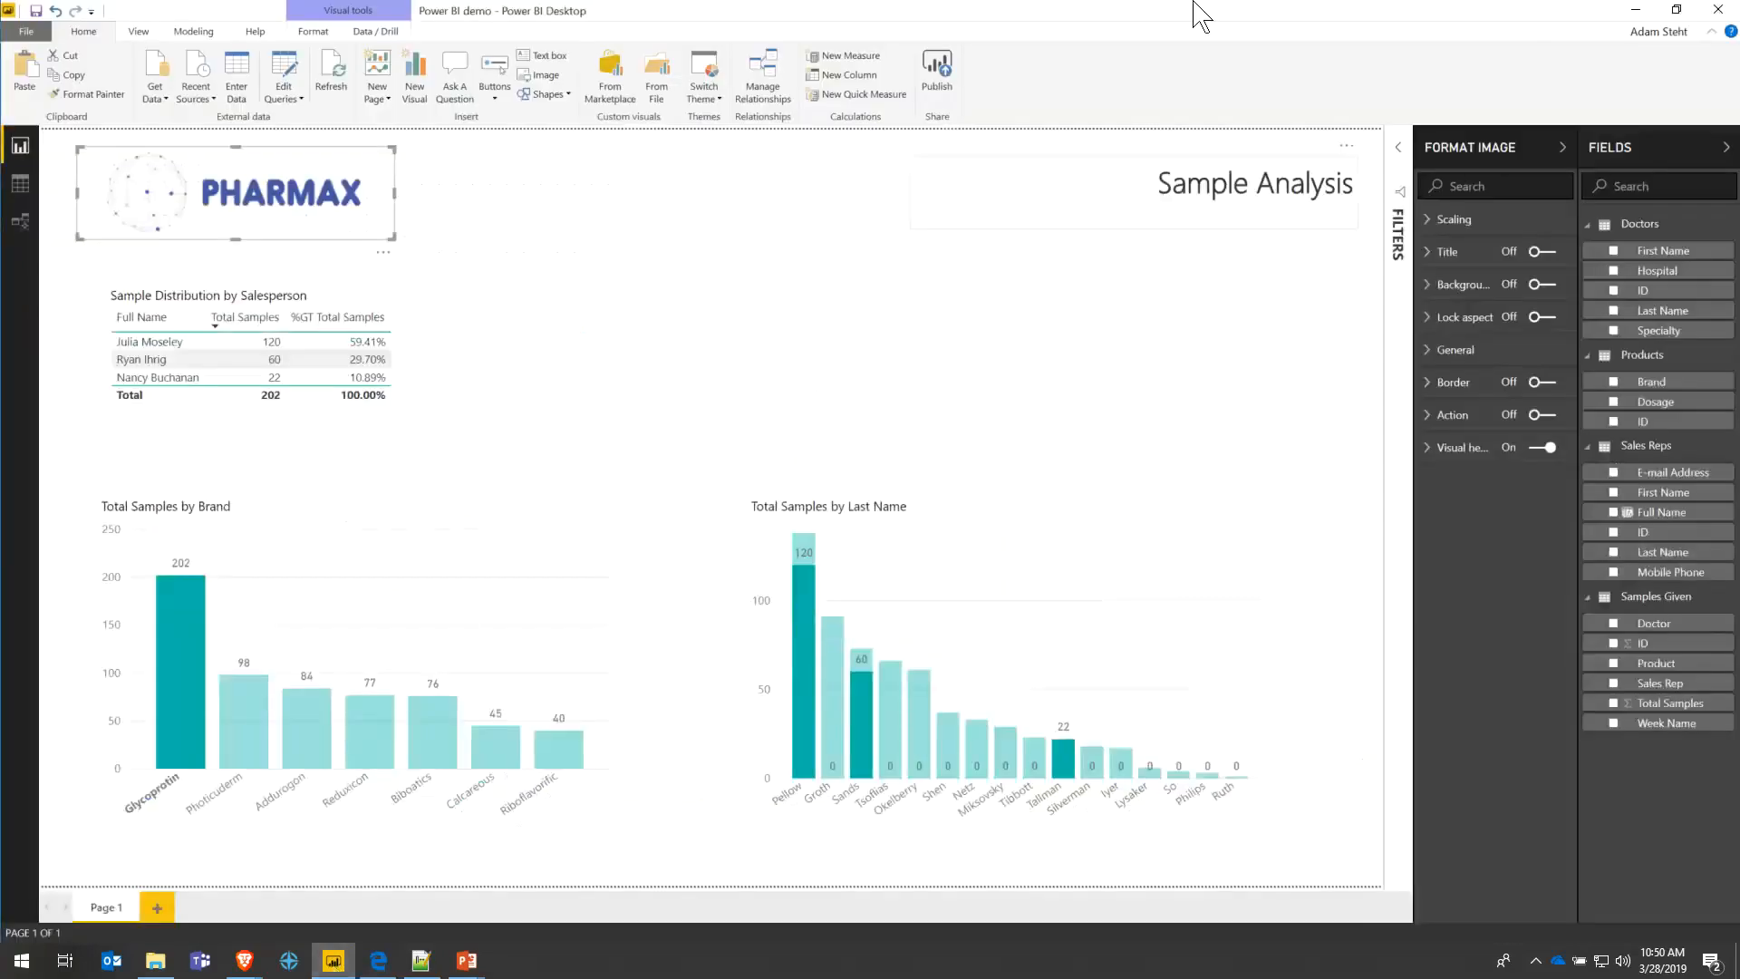
# - Minimize Power BI Desktop to reveal the published report in the browser
pyautogui.click(1636, 13)
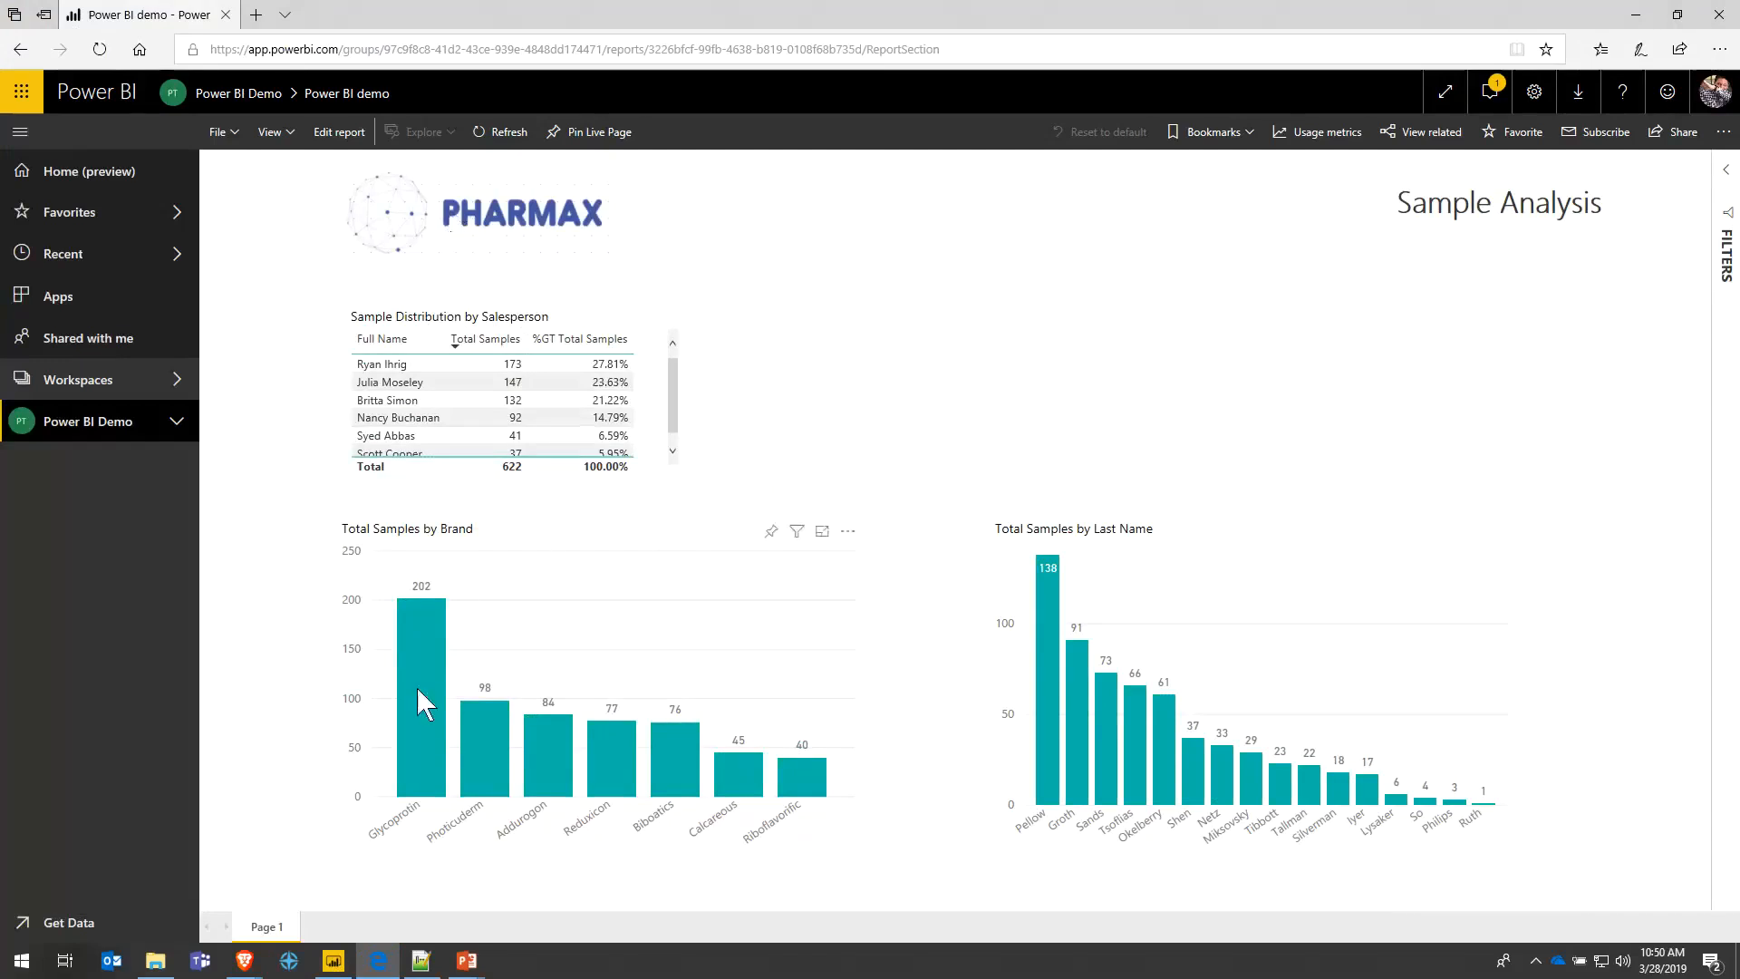
pyautogui.click(401, 709)
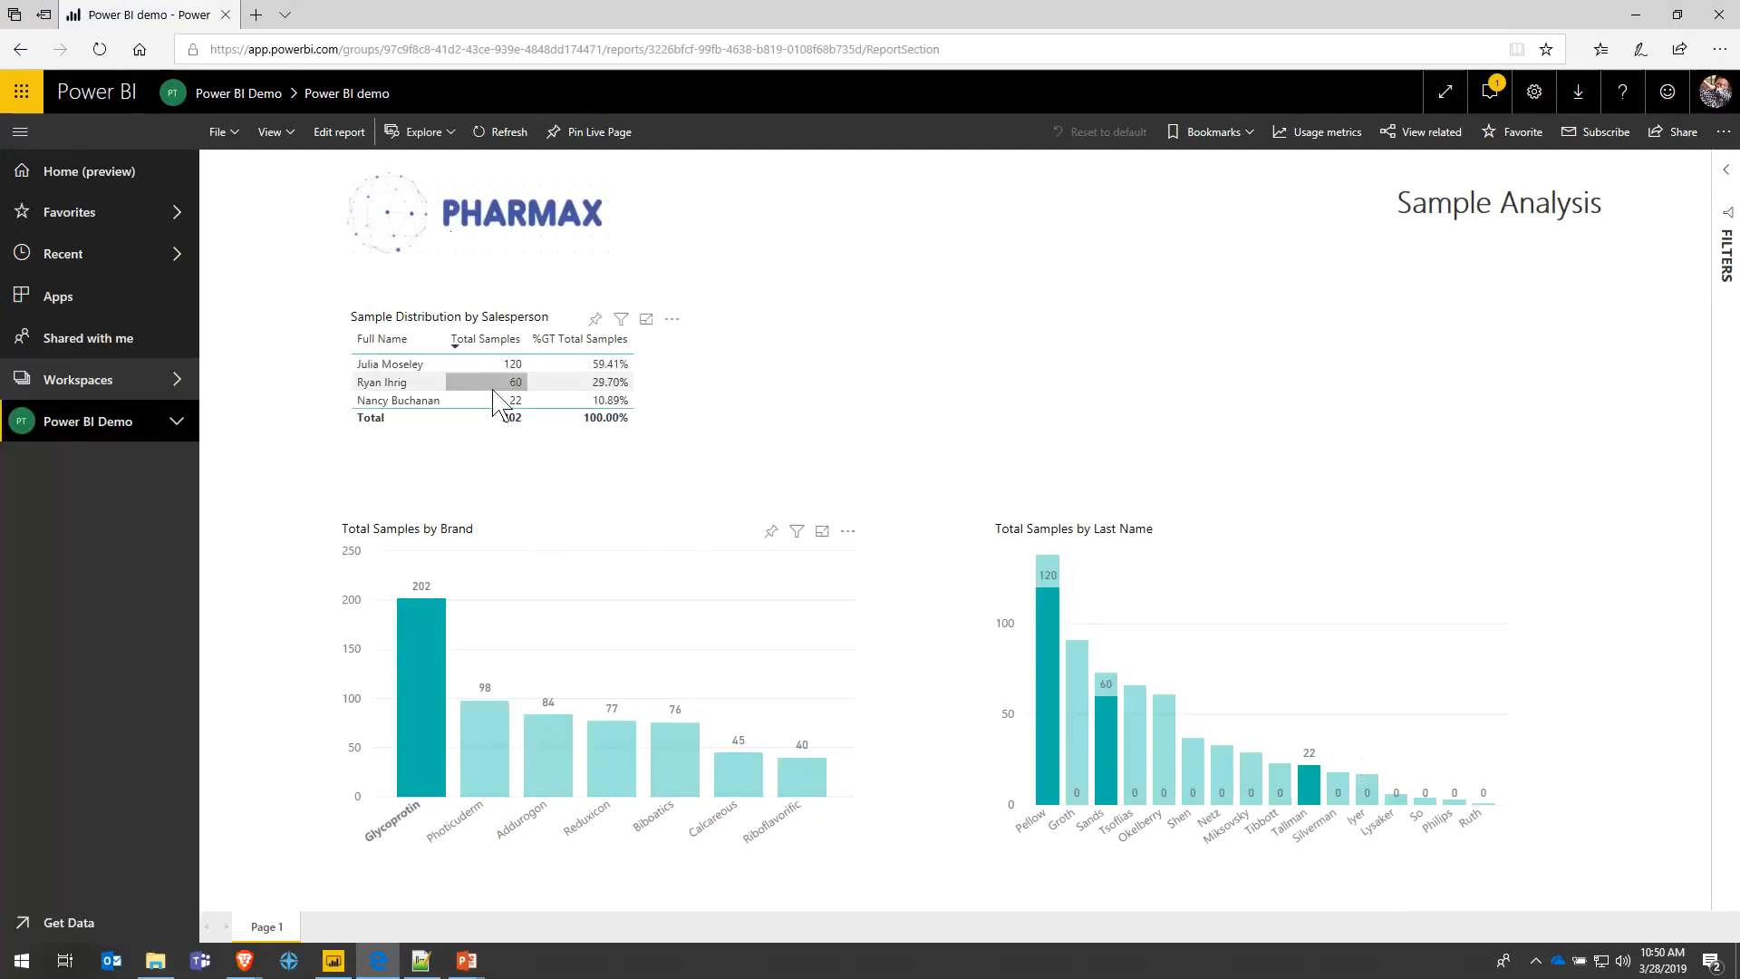
pyautogui.click(429, 708)
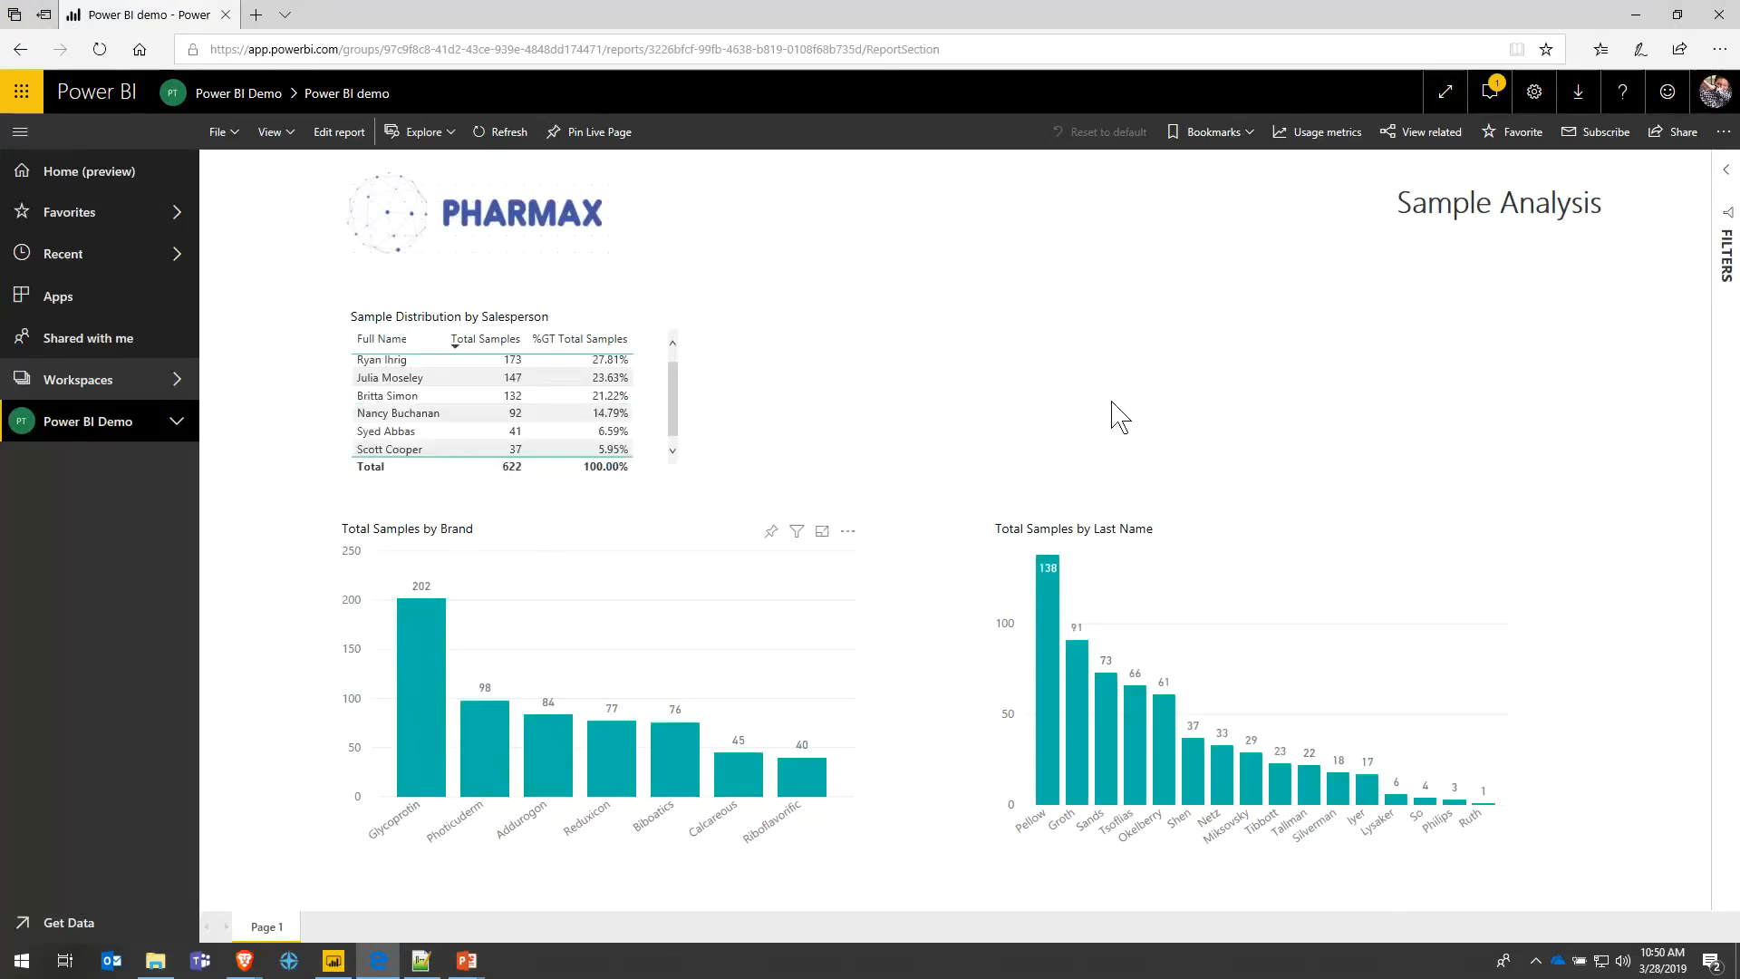
# - Add a slicer beside the title at the top right, bind it to Week Name, and tick Week 1
pyautogui.click(340, 966)
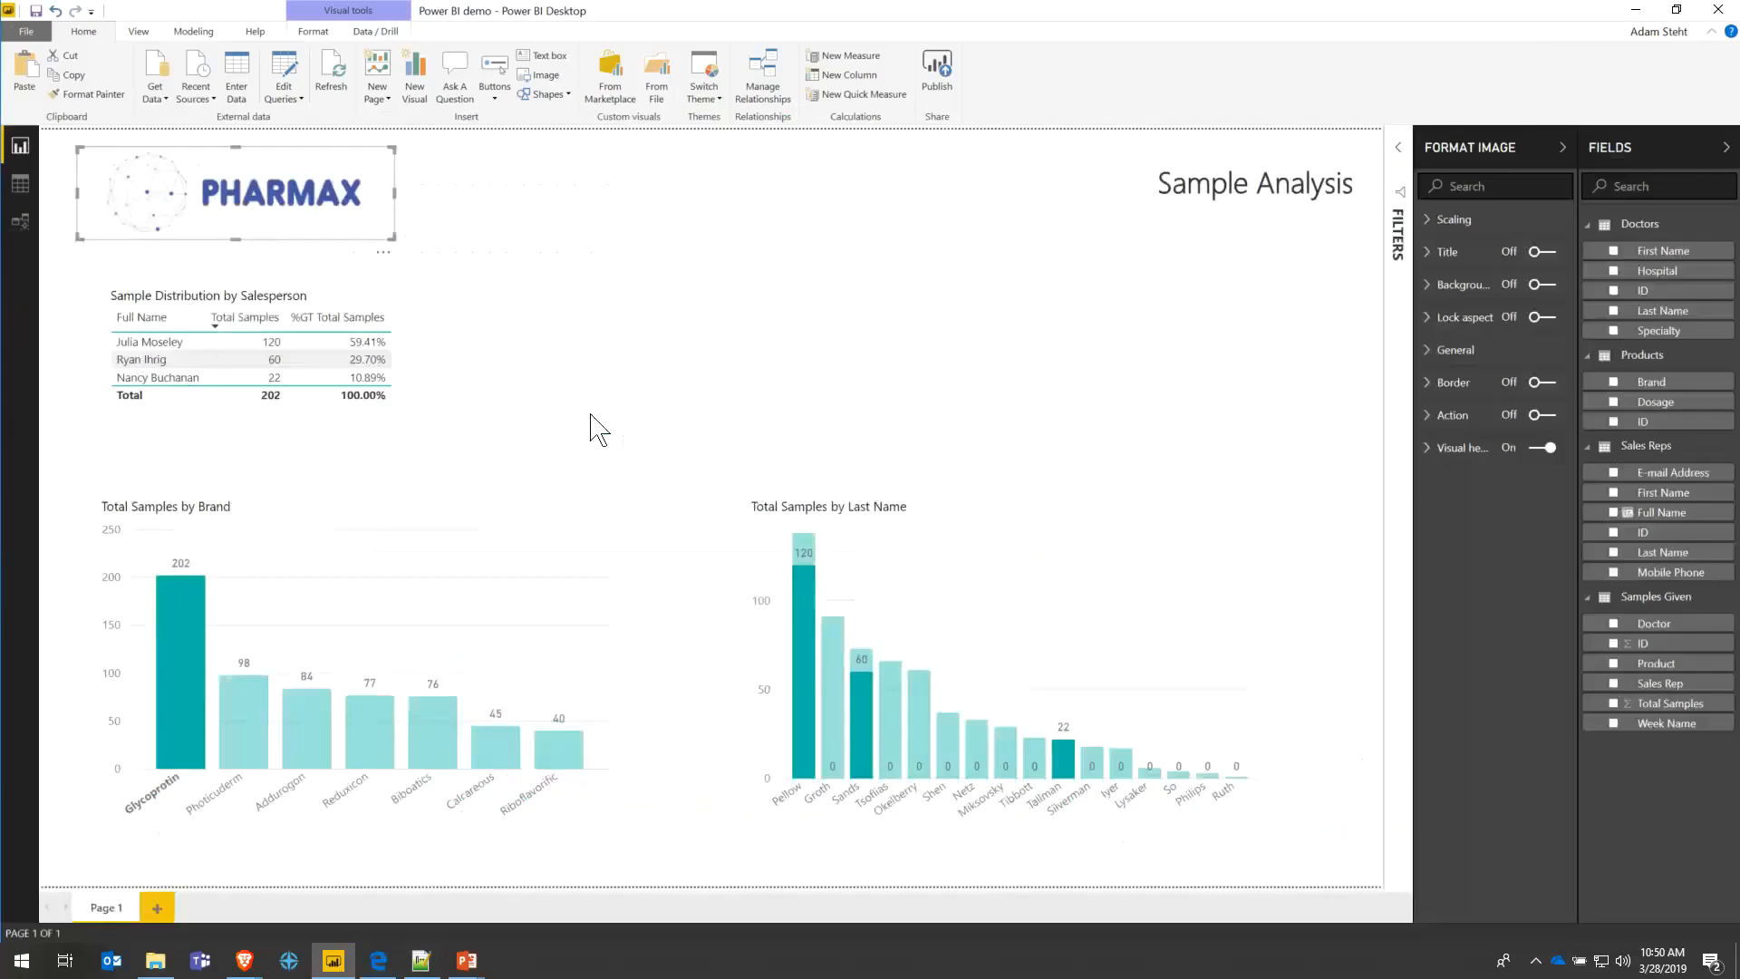
pyautogui.click(692, 272)
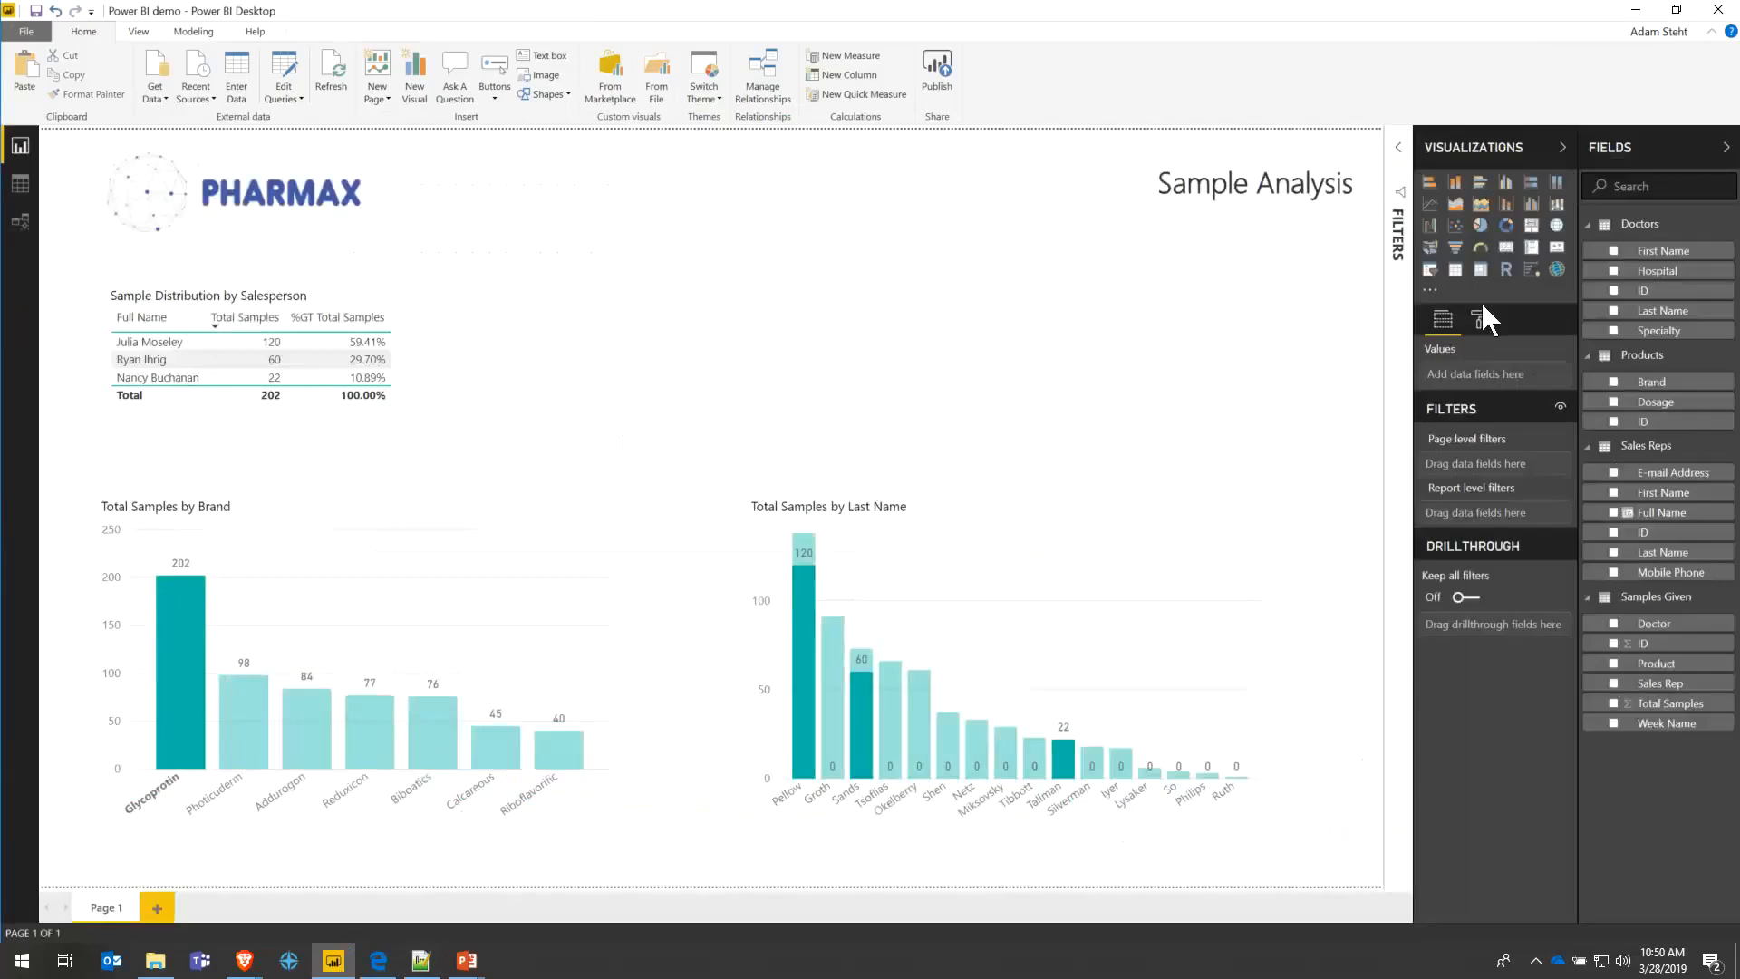
pyautogui.click(1429, 270)
pyautogui.moveTo(517, 311); pyautogui.dragTo(996, 187)
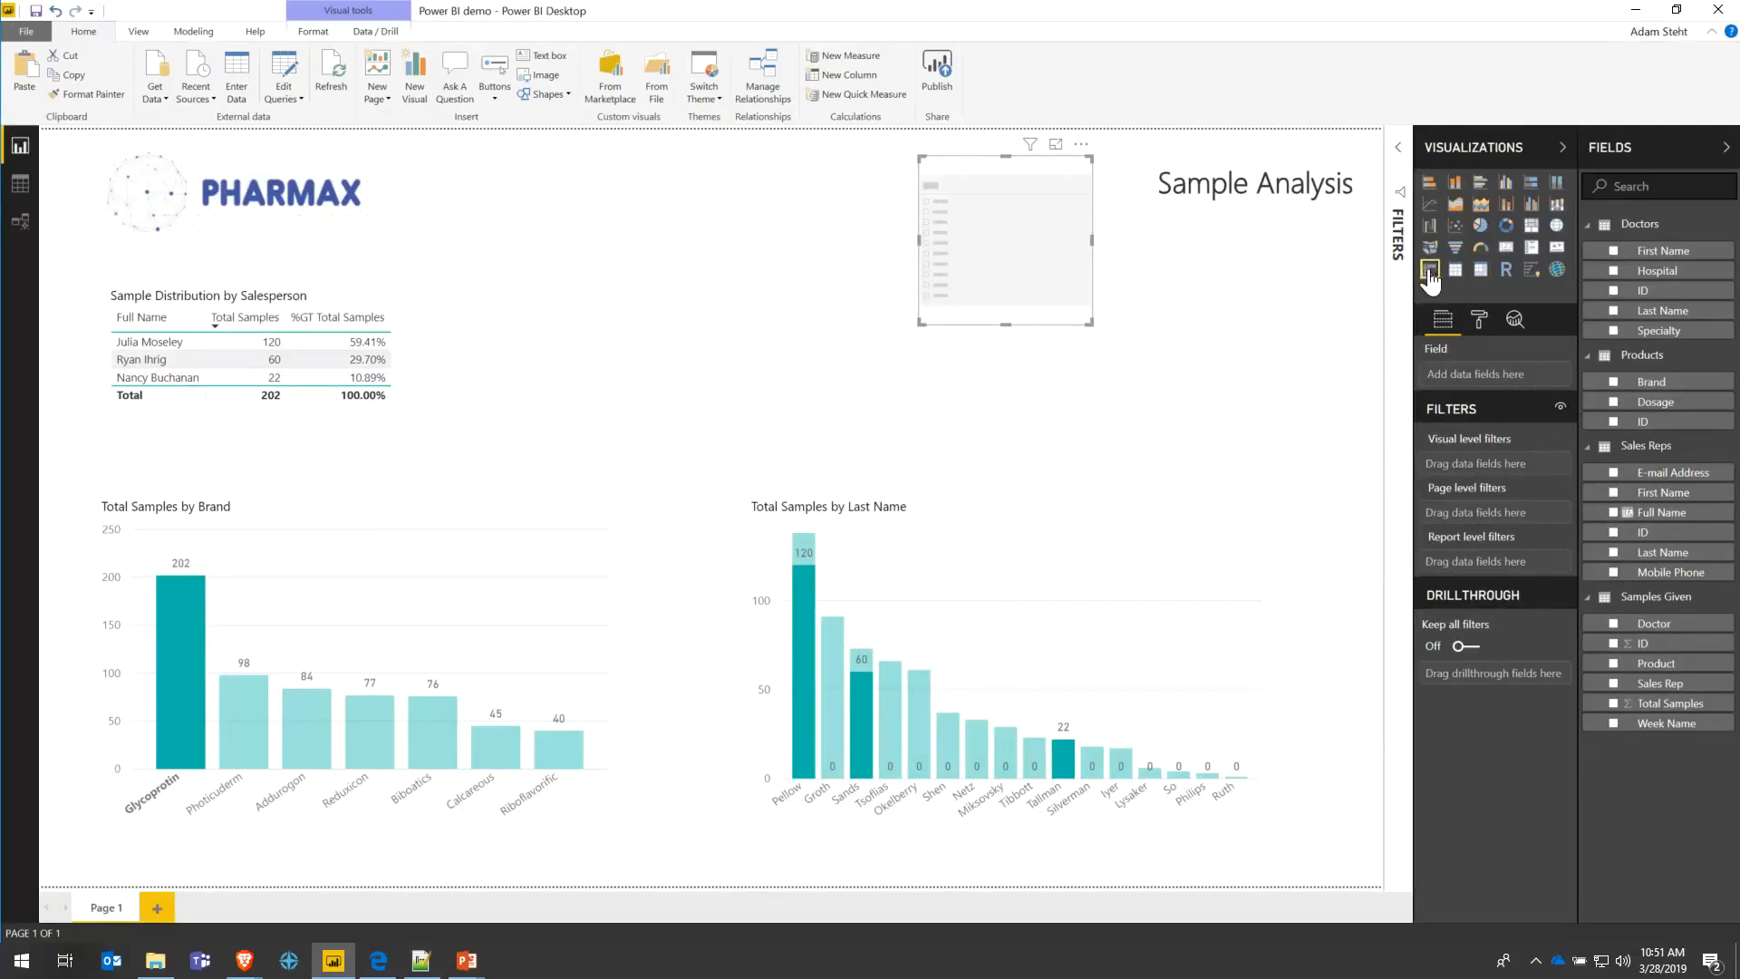
pyautogui.moveTo(919, 243); pyautogui.dragTo(806, 252)
pyautogui.click(950, 331)
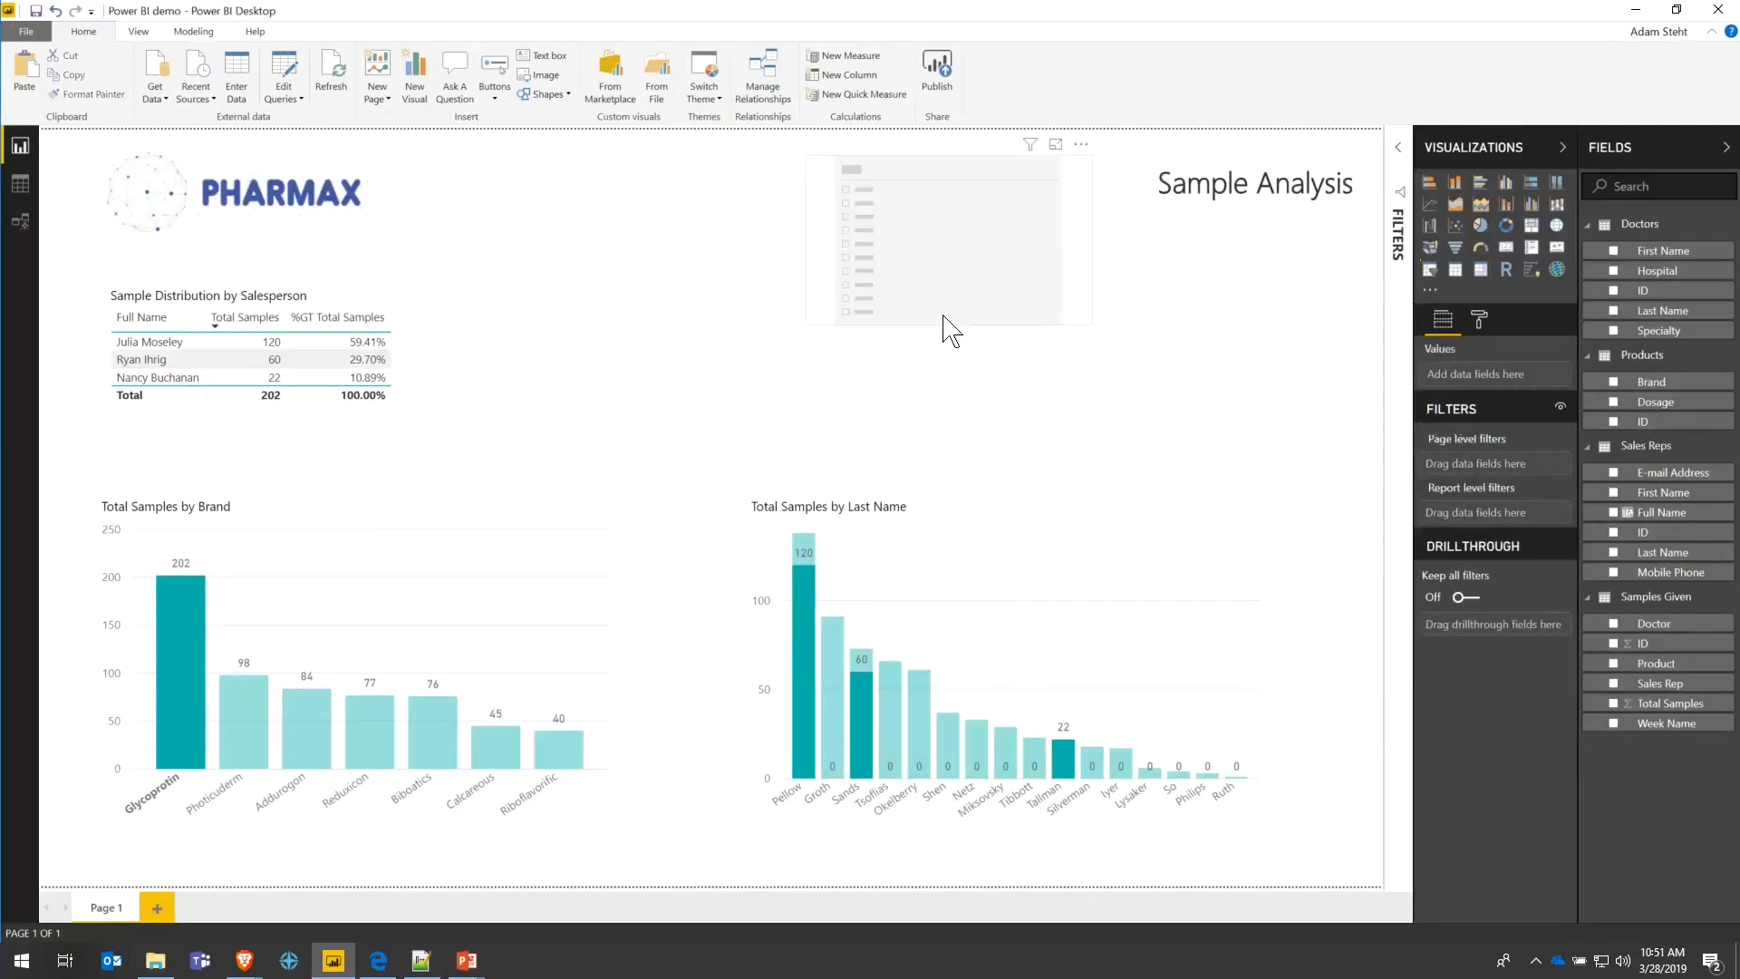
pyautogui.click(948, 325)
pyautogui.moveTo(951, 323); pyautogui.dragTo(815, 171)
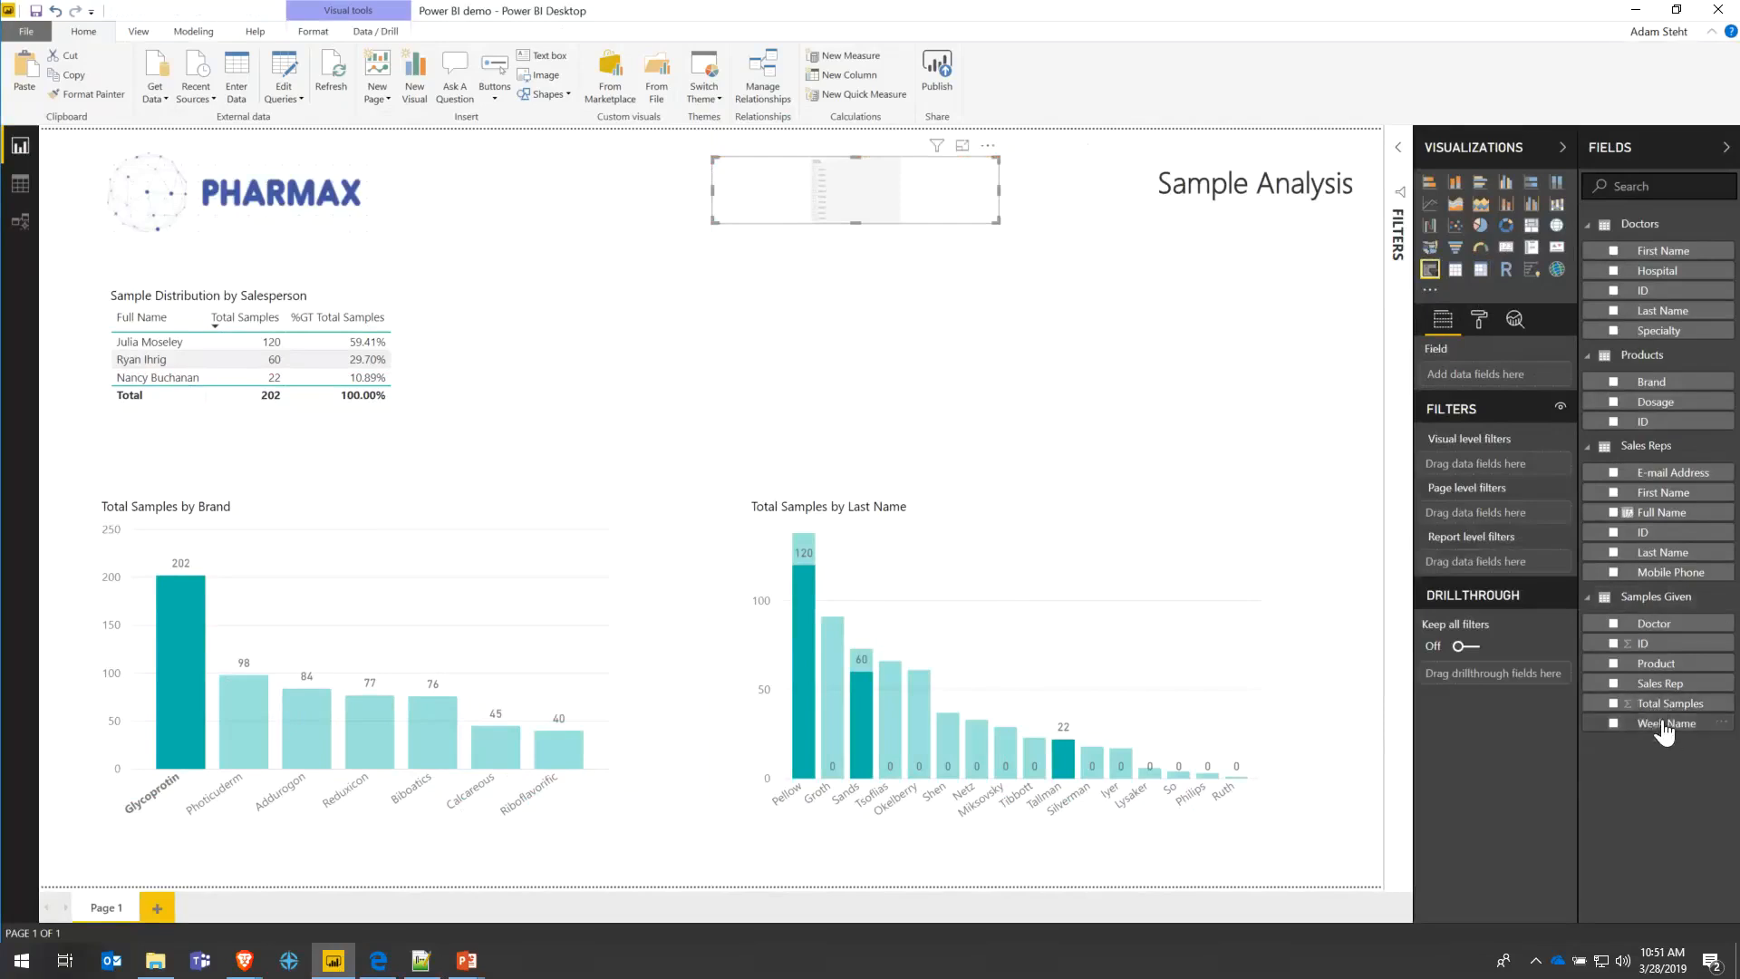
pyautogui.moveTo(1666, 723); pyautogui.dragTo(1459, 374)
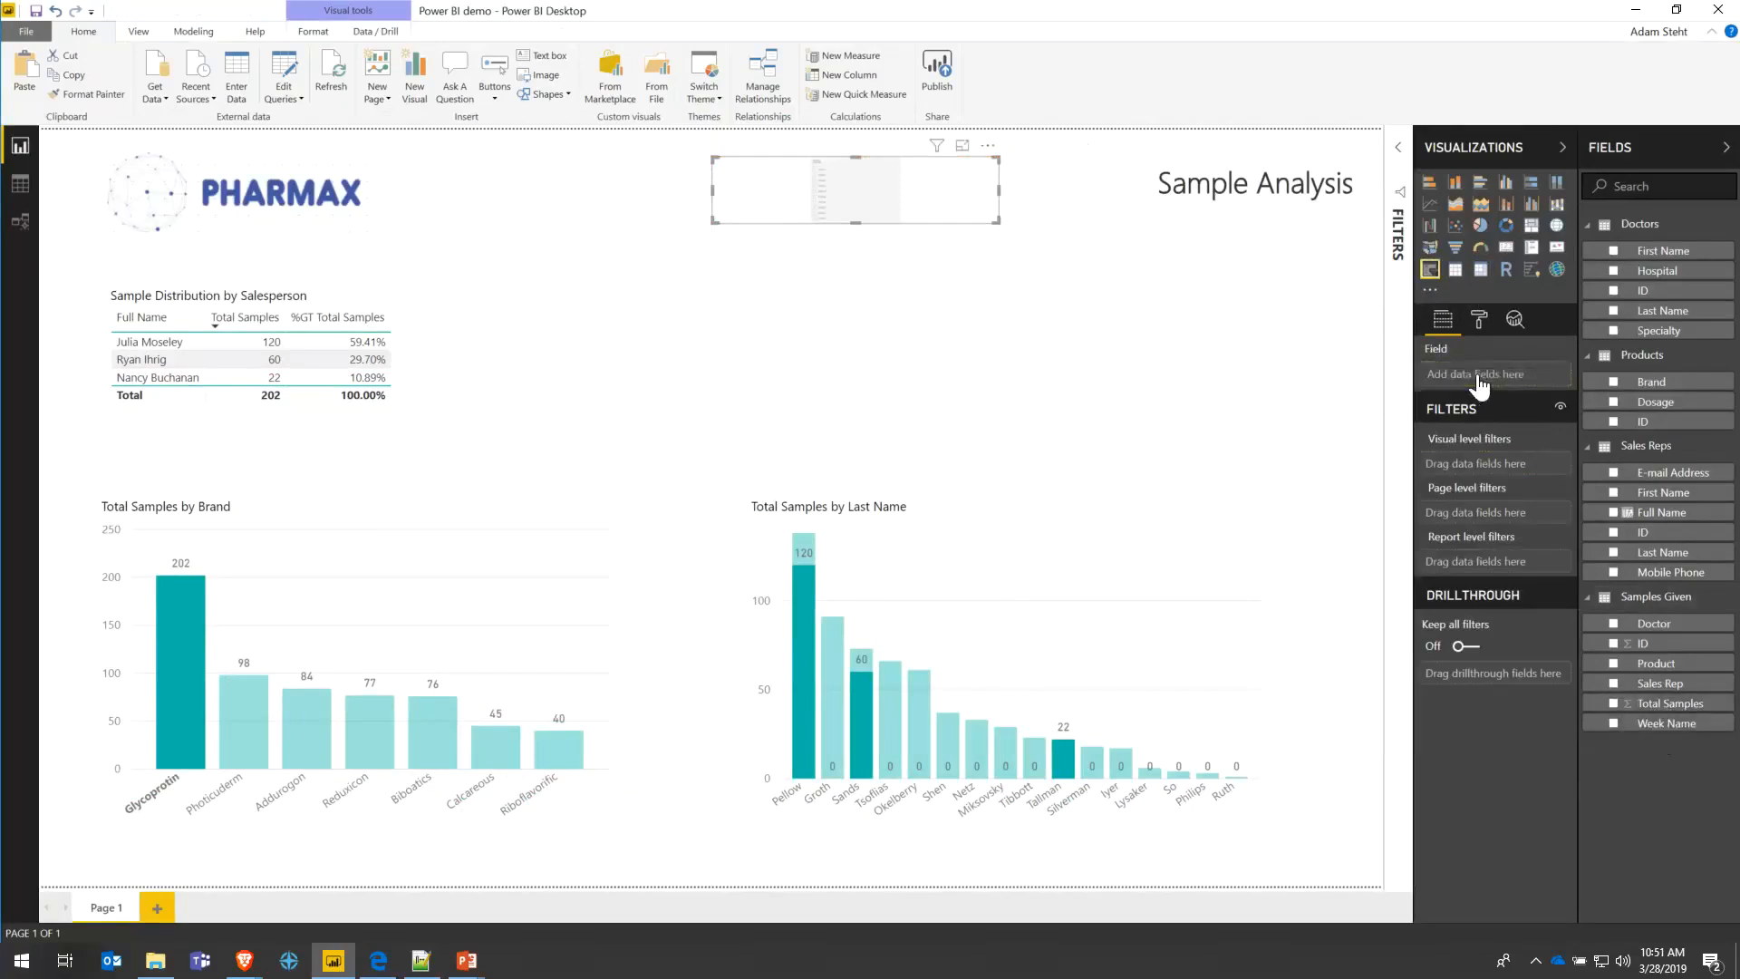
pyautogui.click(766, 209)
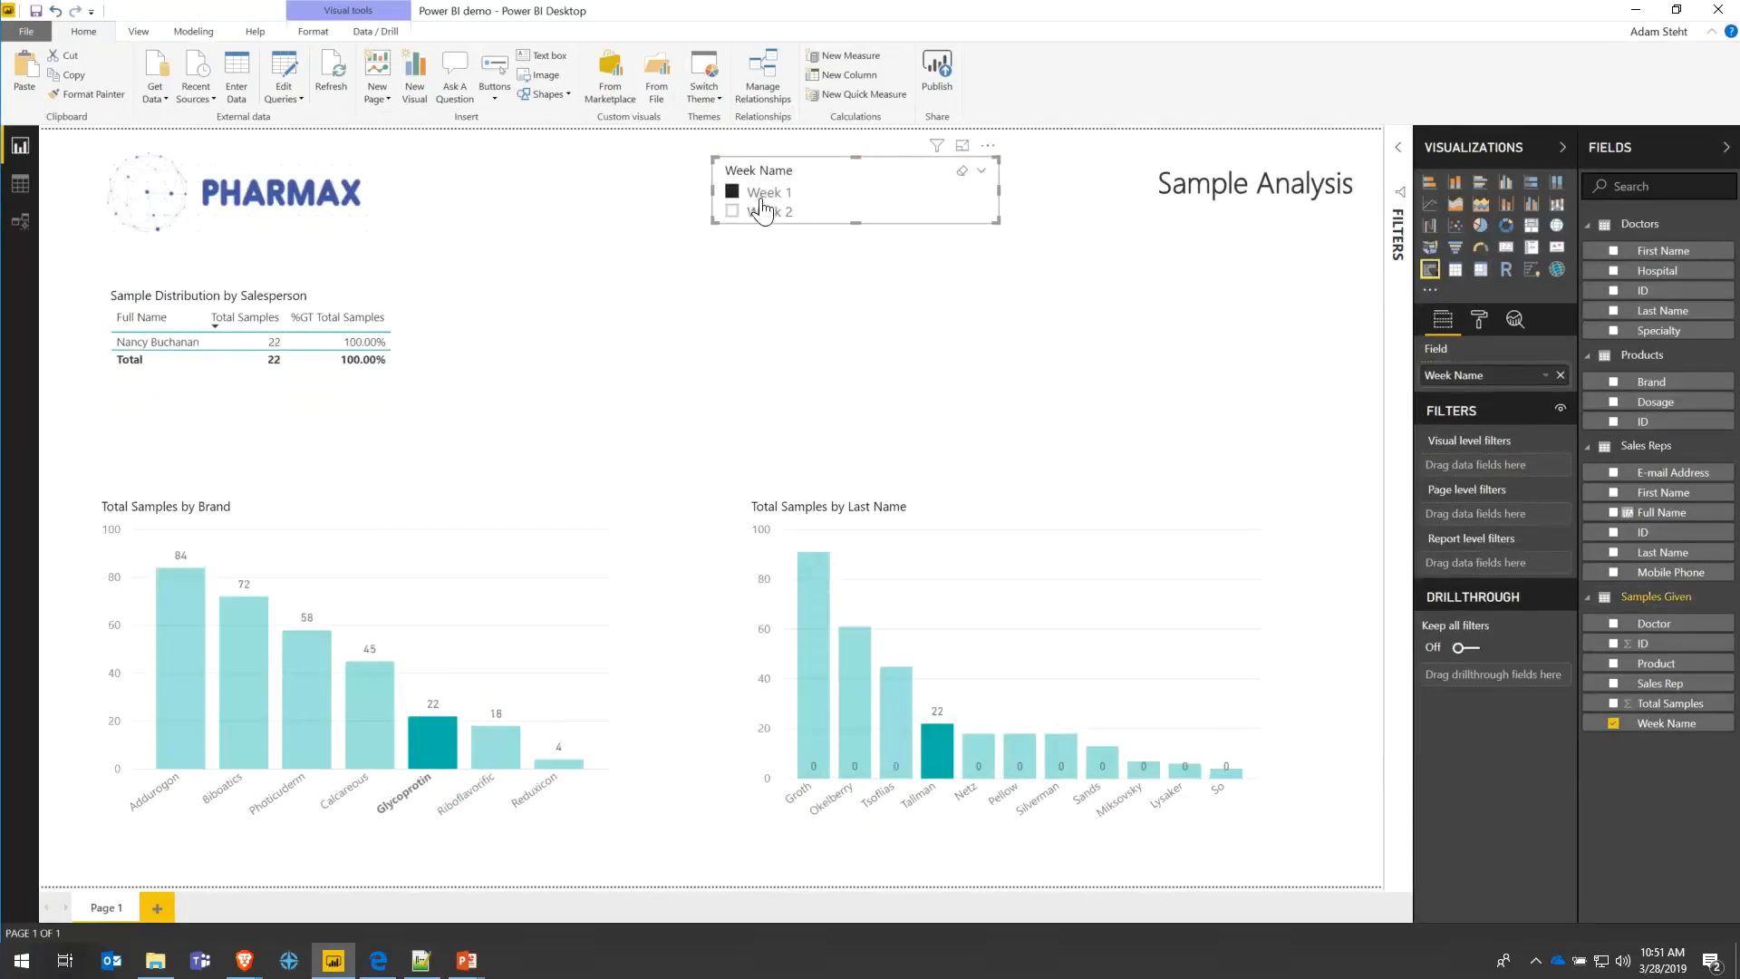
# - Try filtering by Week 1 and Week 2, then clear the slicer back to all weeks
pyautogui.click(764, 197)
pyautogui.click(766, 213)
pyautogui.click(766, 193)
pyautogui.click(427, 738)
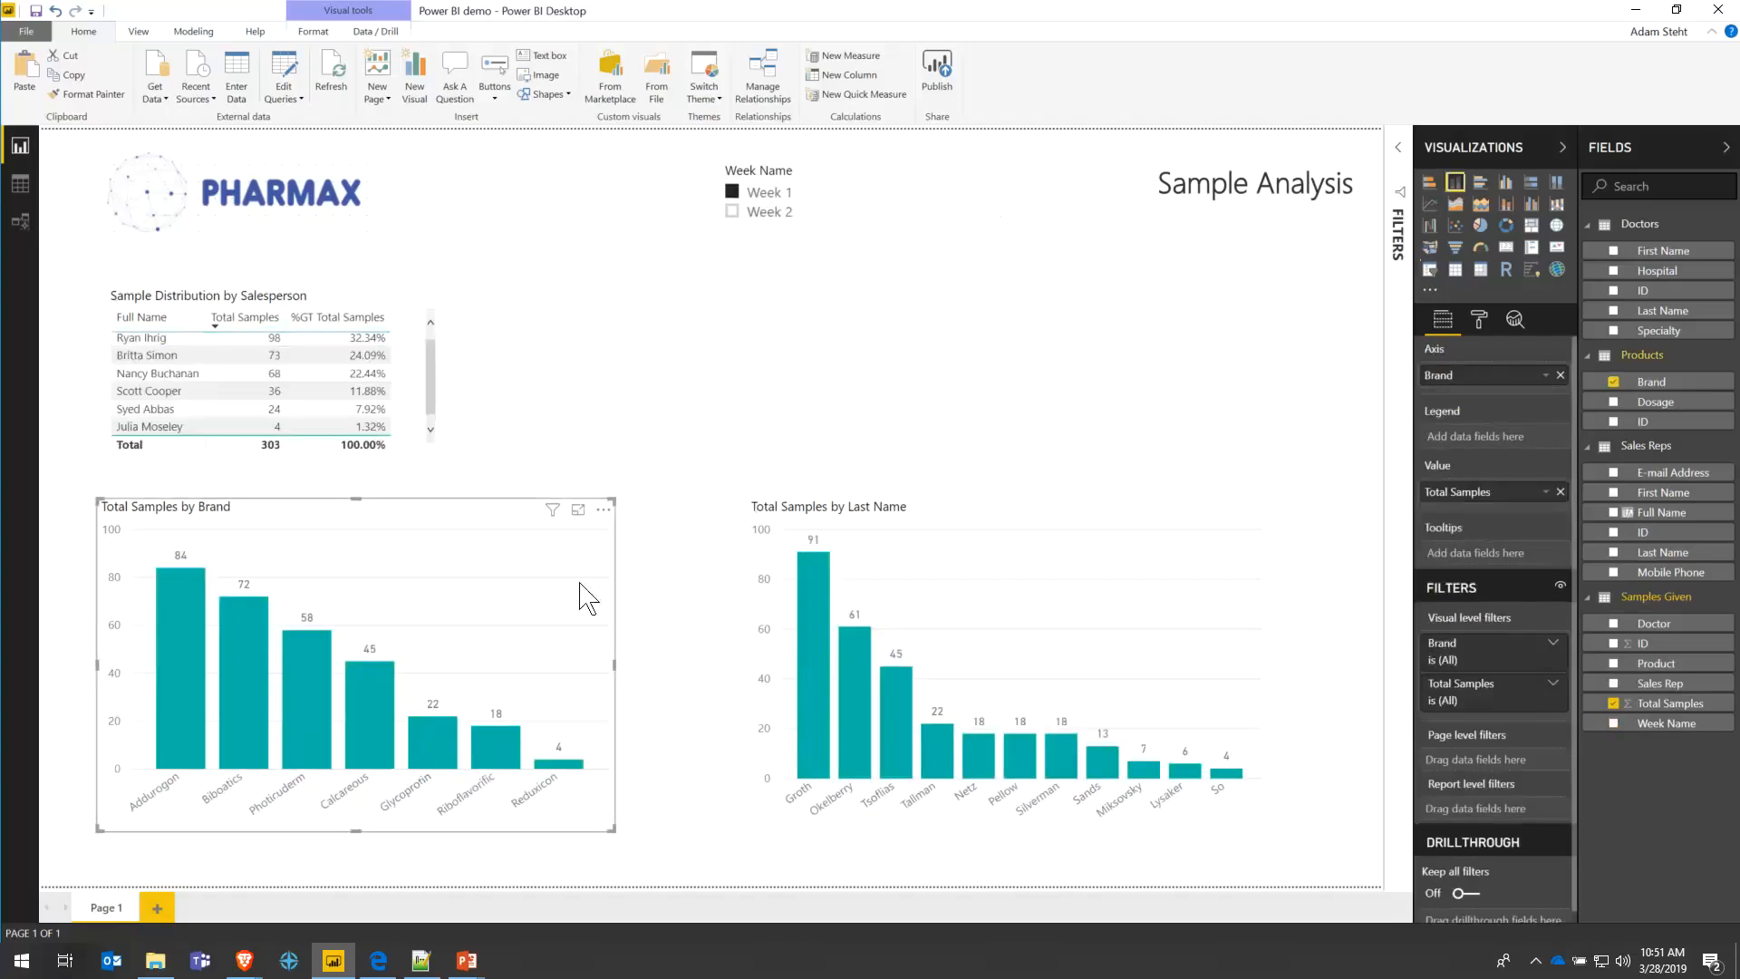
pyautogui.click(751, 214)
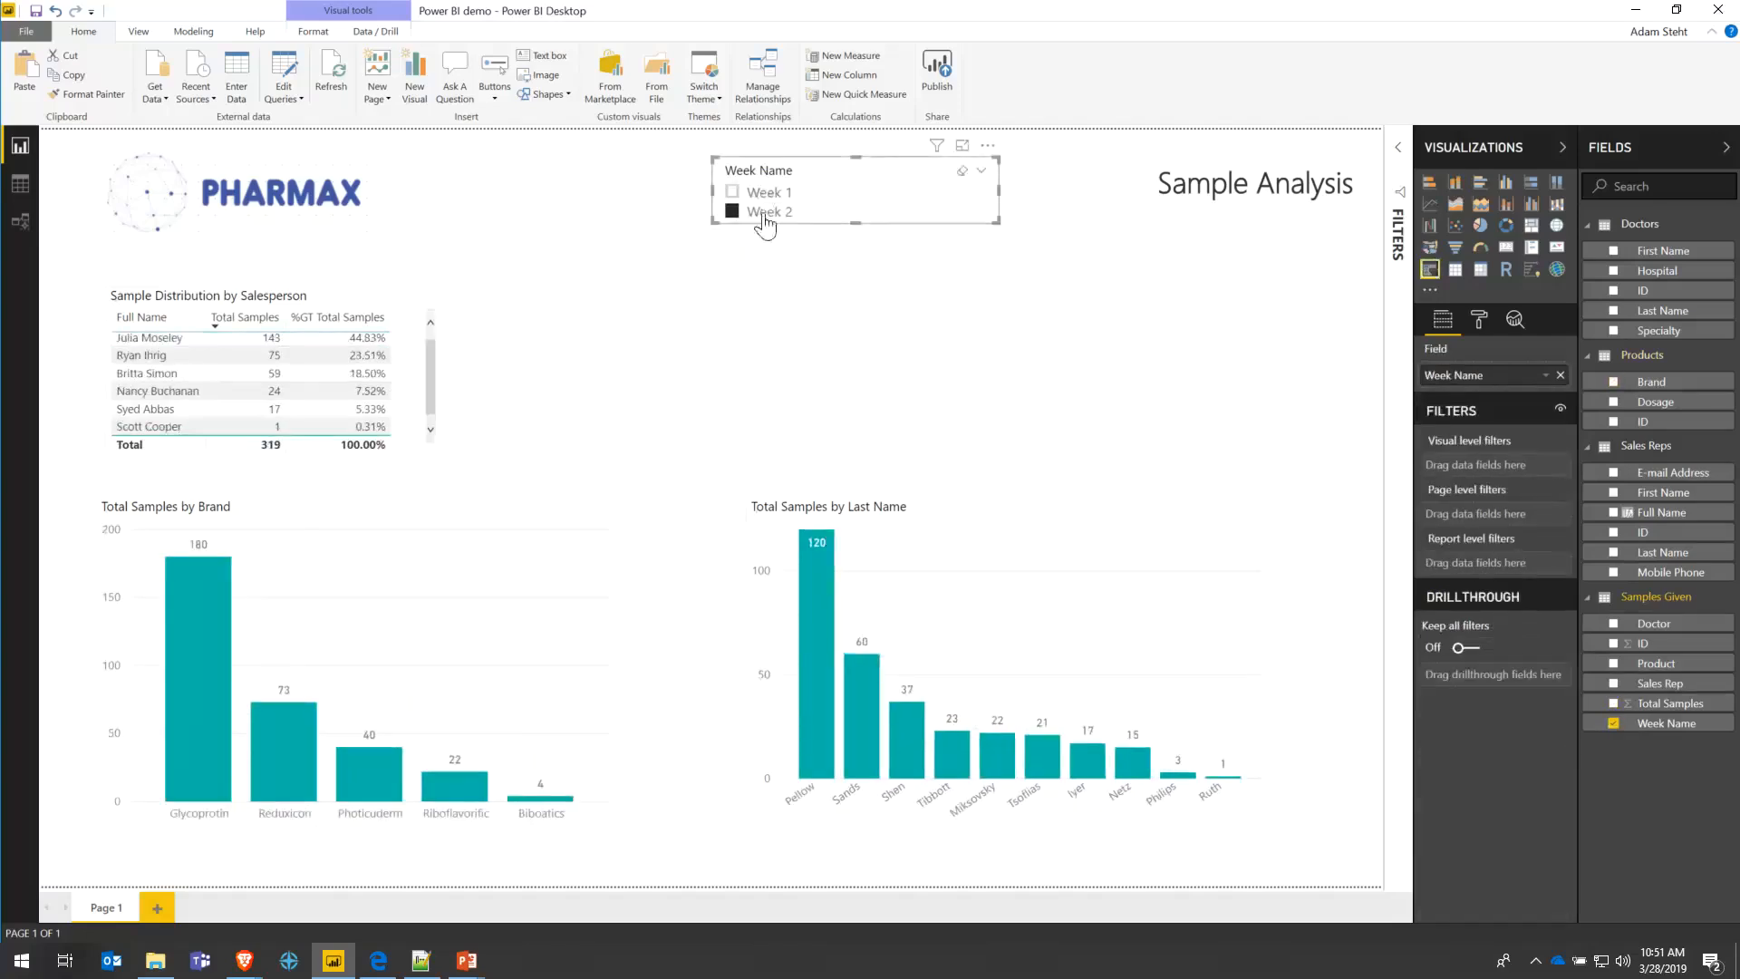
pyautogui.click(764, 216)
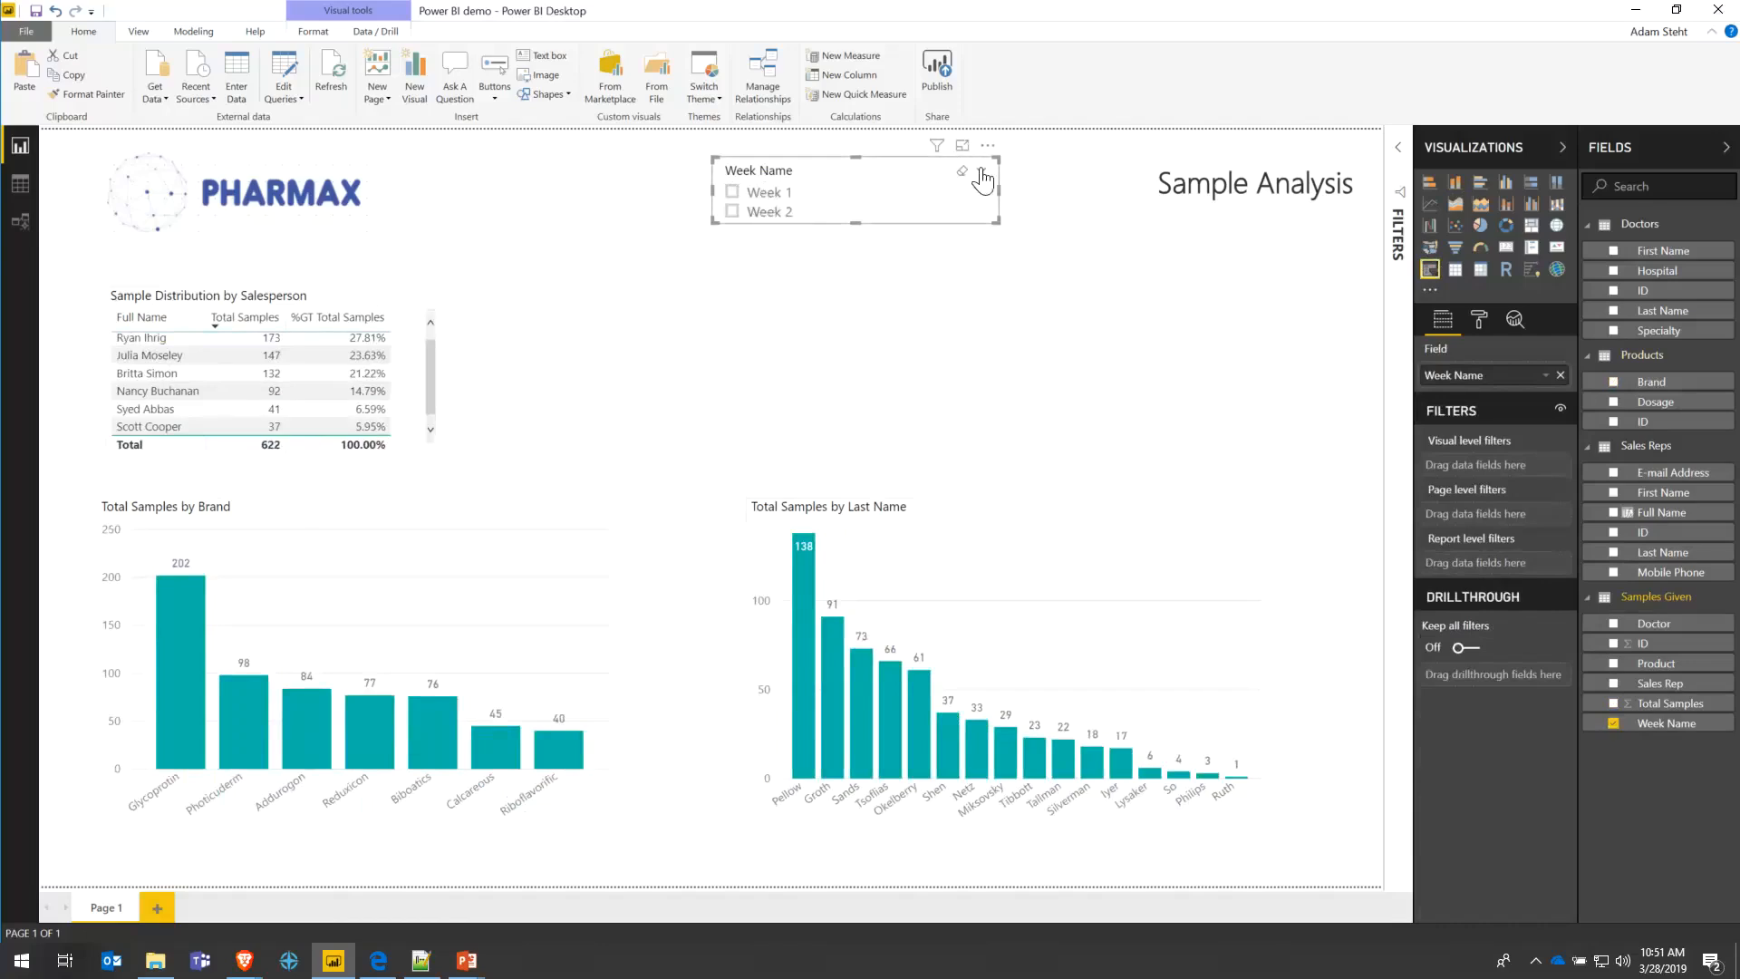
# - Make the Week Name slicer a Dropdown showing All, and begin republishing the report
pyautogui.click(982, 170)
pyautogui.click(926, 242)
pyautogui.click(797, 203)
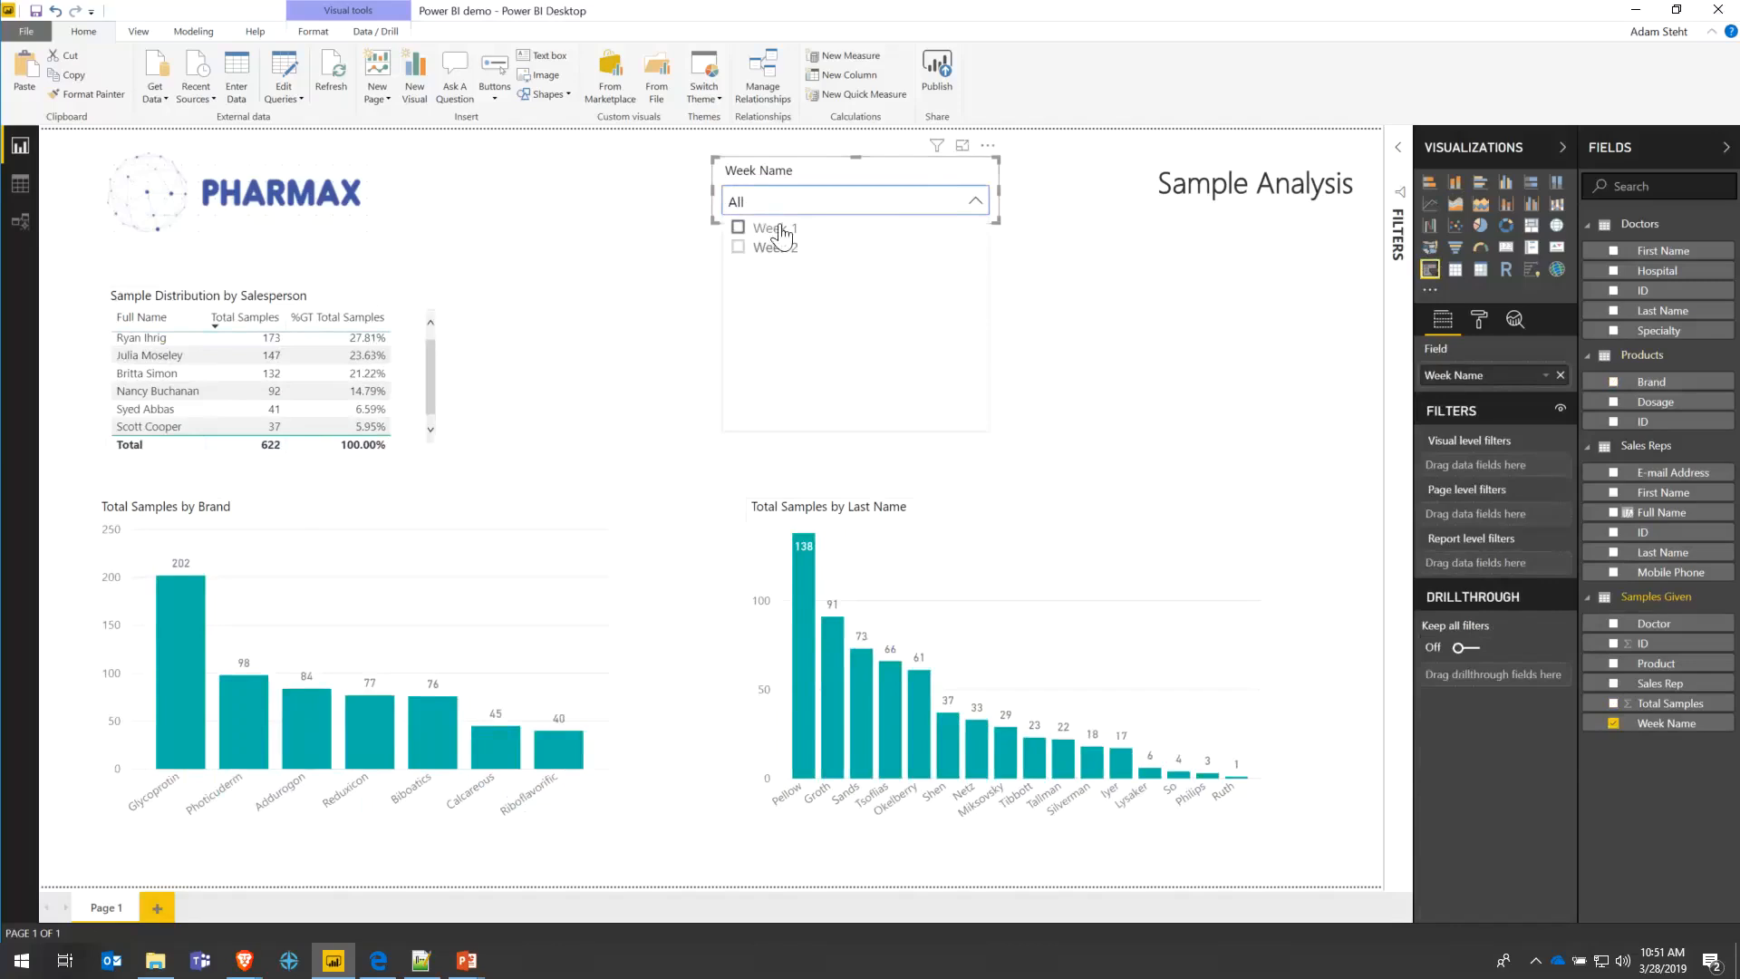
pyautogui.click(825, 201)
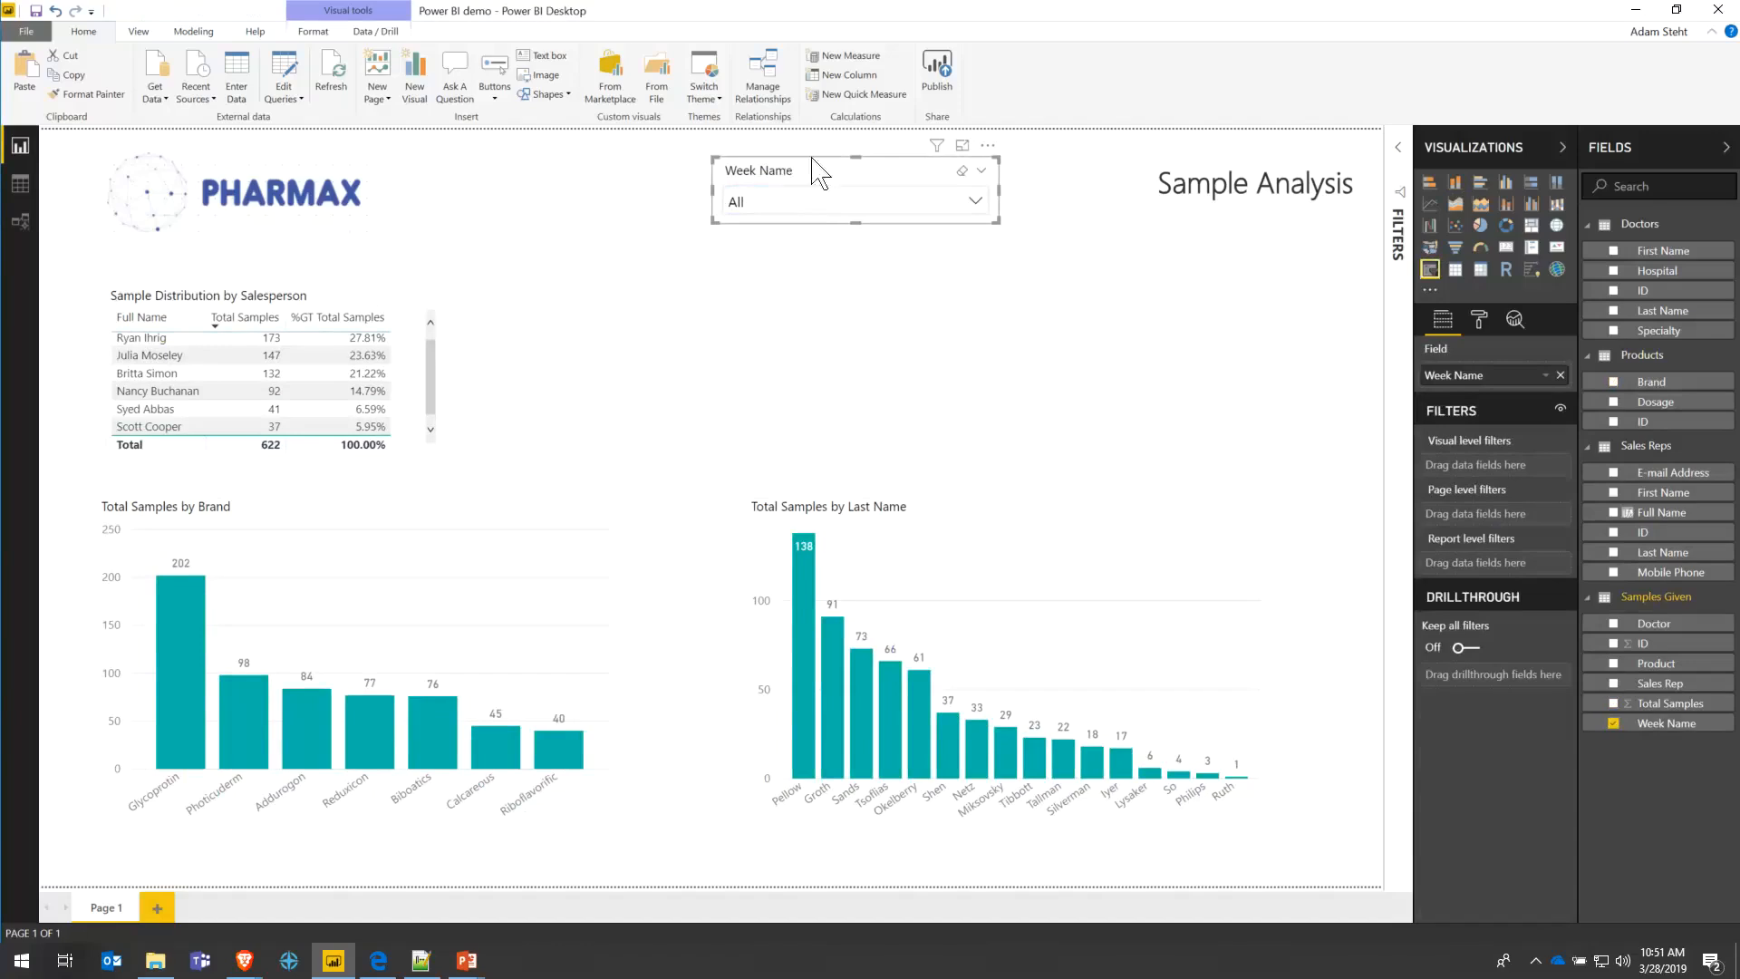
pyautogui.click(938, 80)
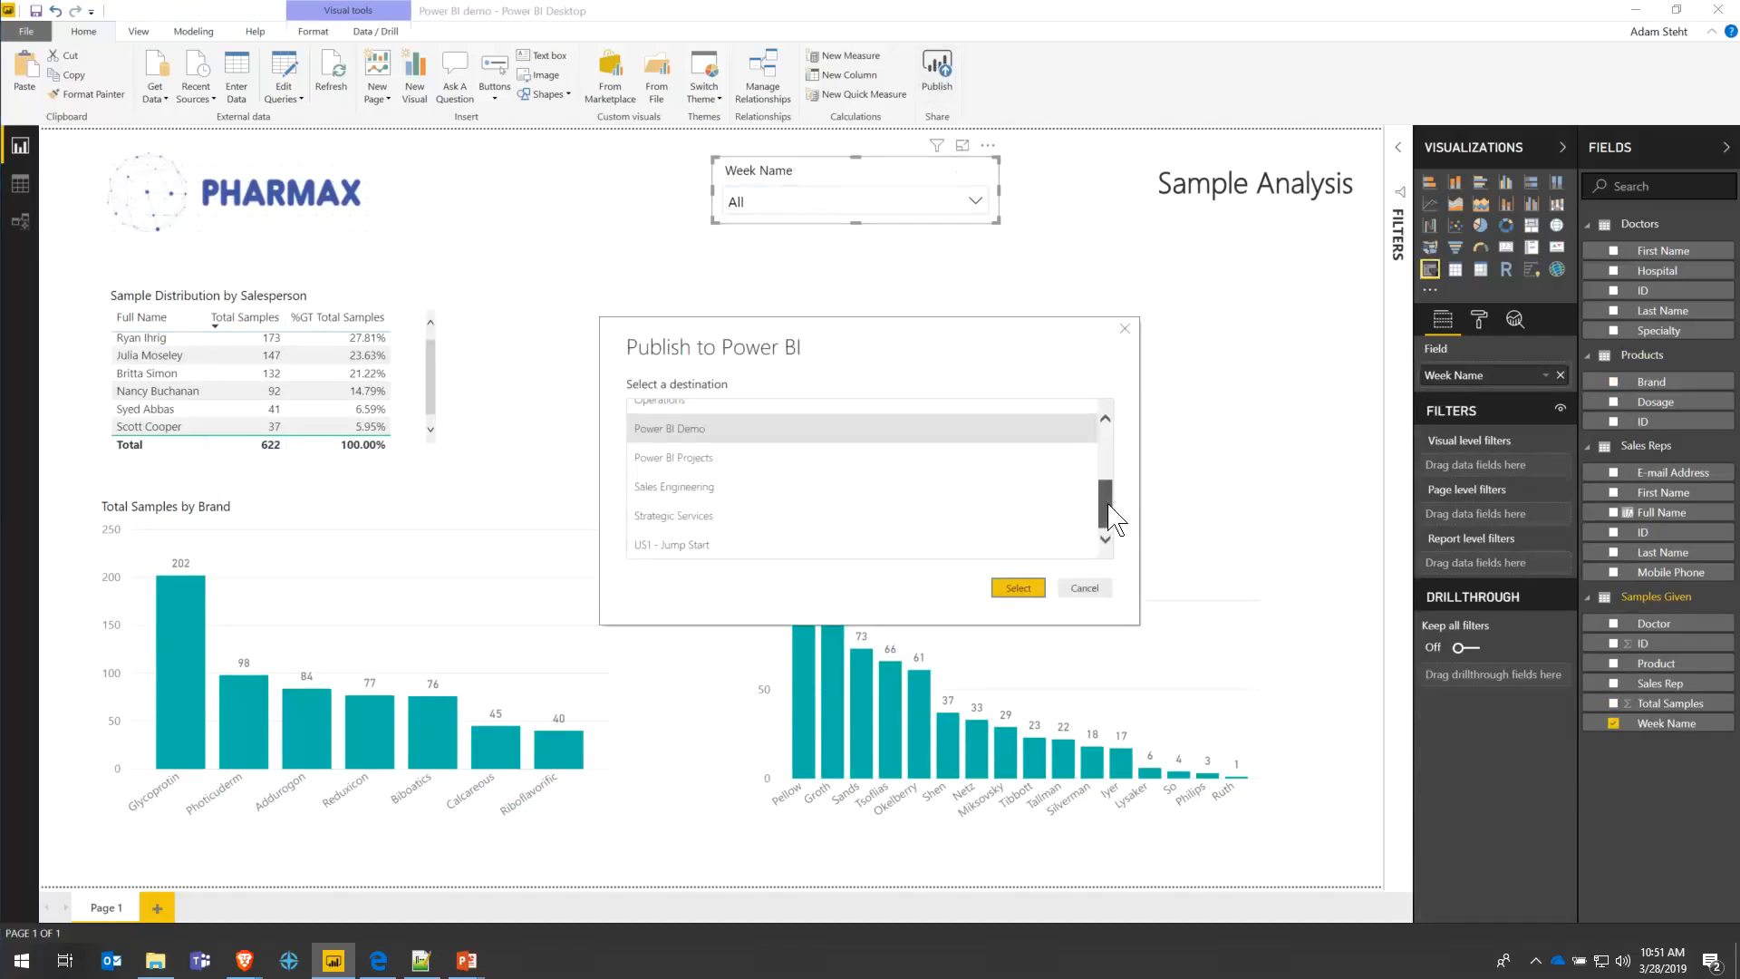
# - Republish to Power BI Demo, replacing the existing dataset, and switch to the browser
pyautogui.moveTo(1106, 508); pyautogui.dragTo(1106, 481)
pyautogui.click(1018, 589)
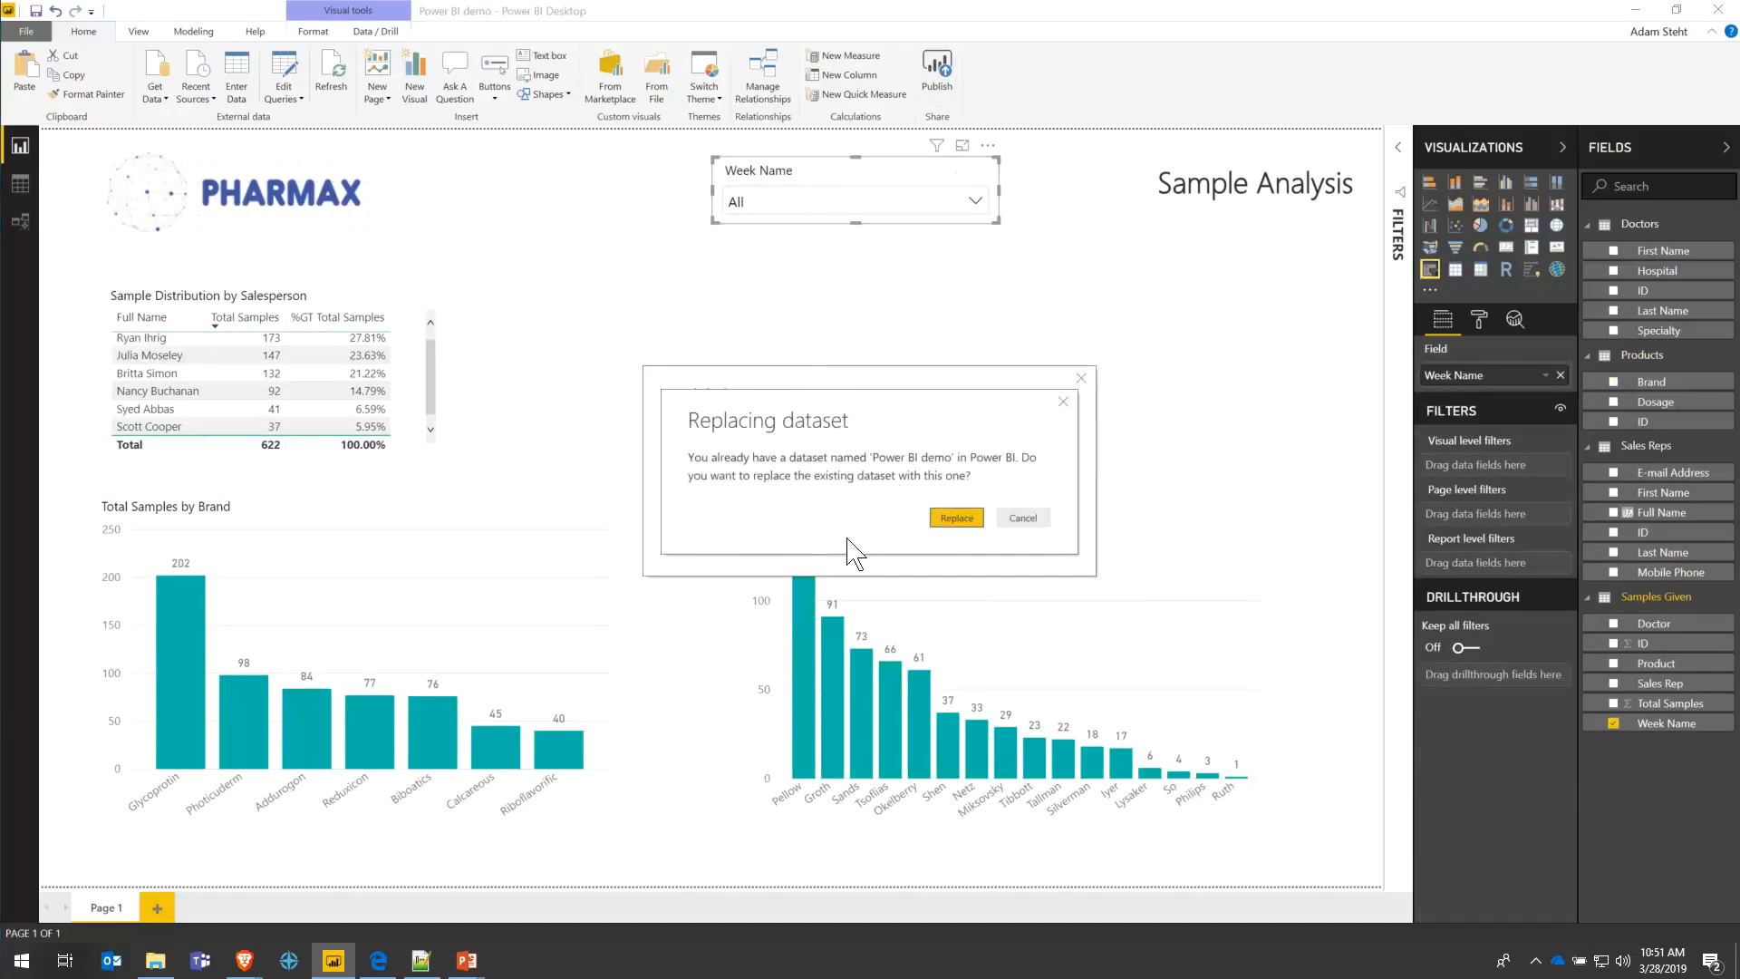
pyautogui.click(952, 524)
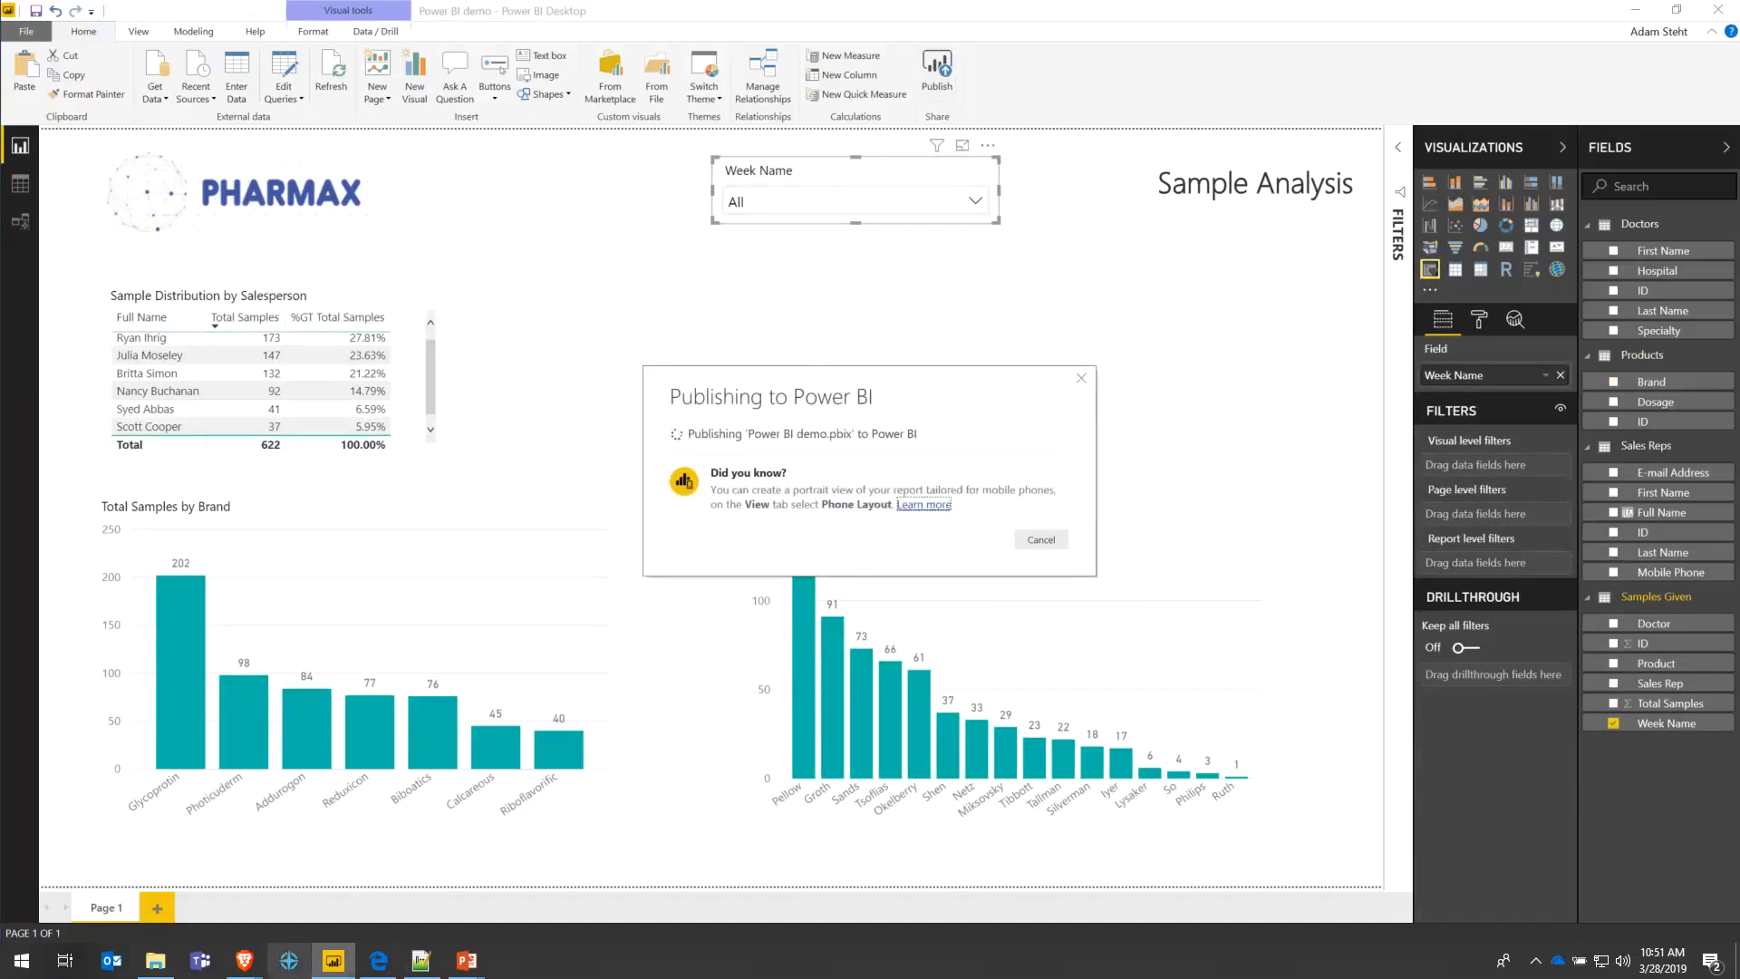
pyautogui.moveTo(390, 972)
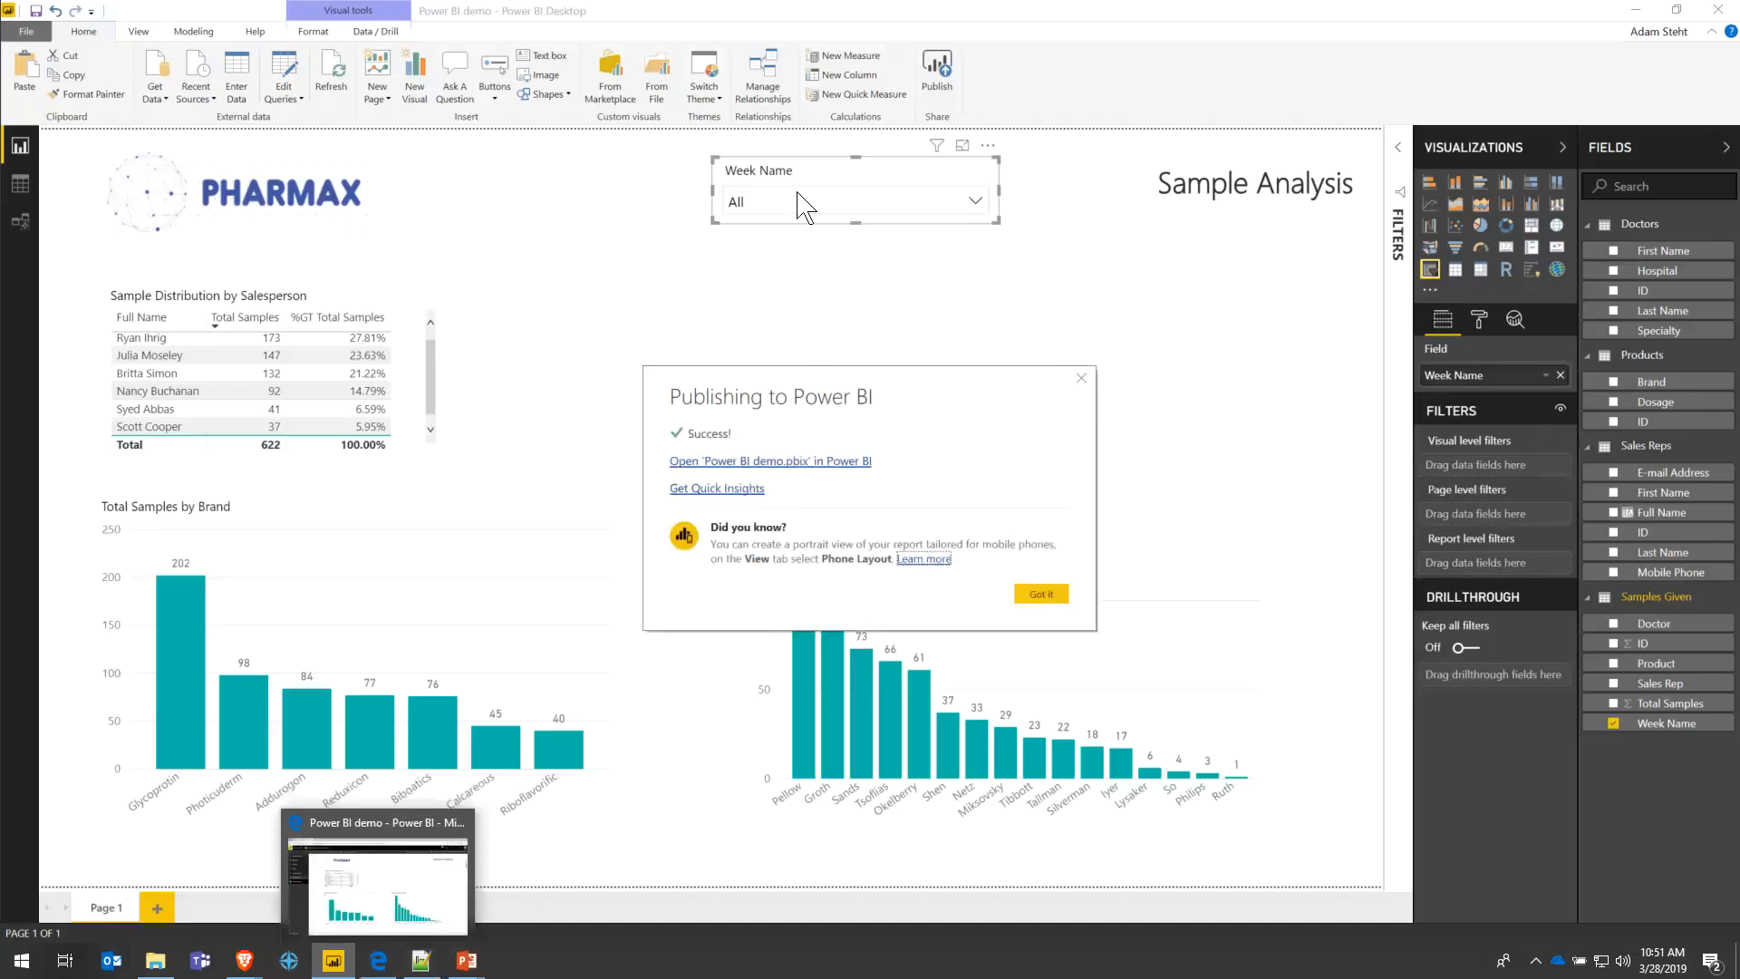
pyautogui.click(378, 960)
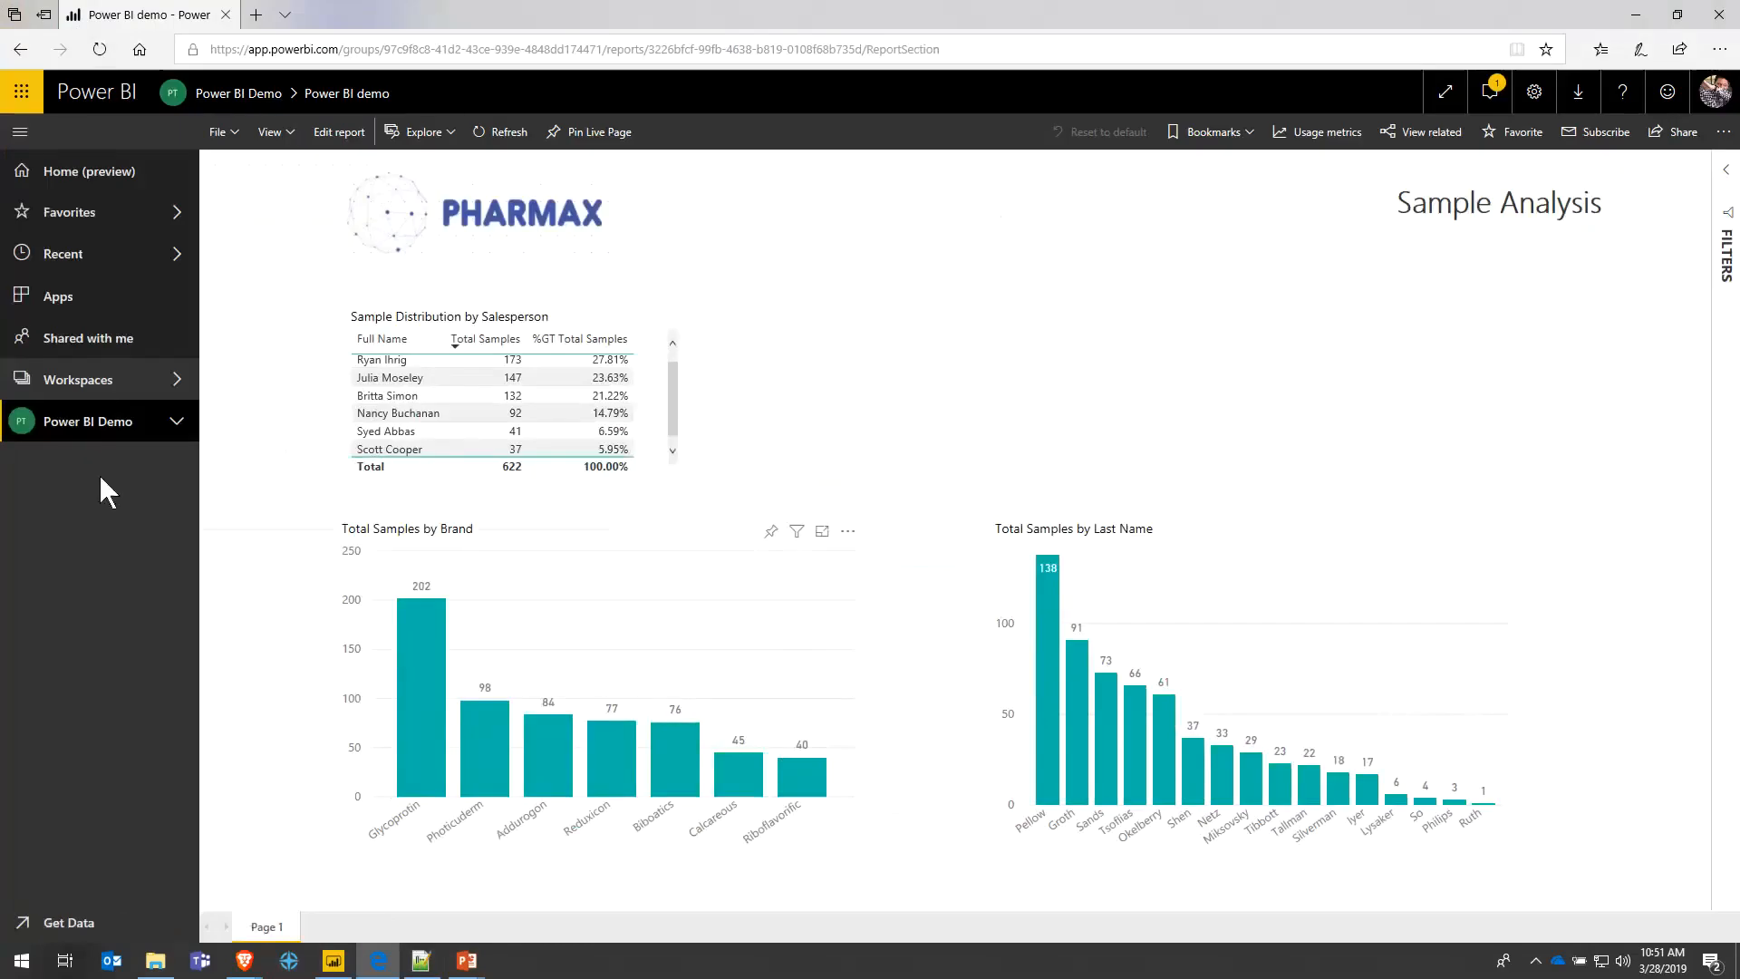
# - Refresh the published report, then filter its Week Name dropdown to Week 1, then Week 2
pyautogui.click(102, 50)
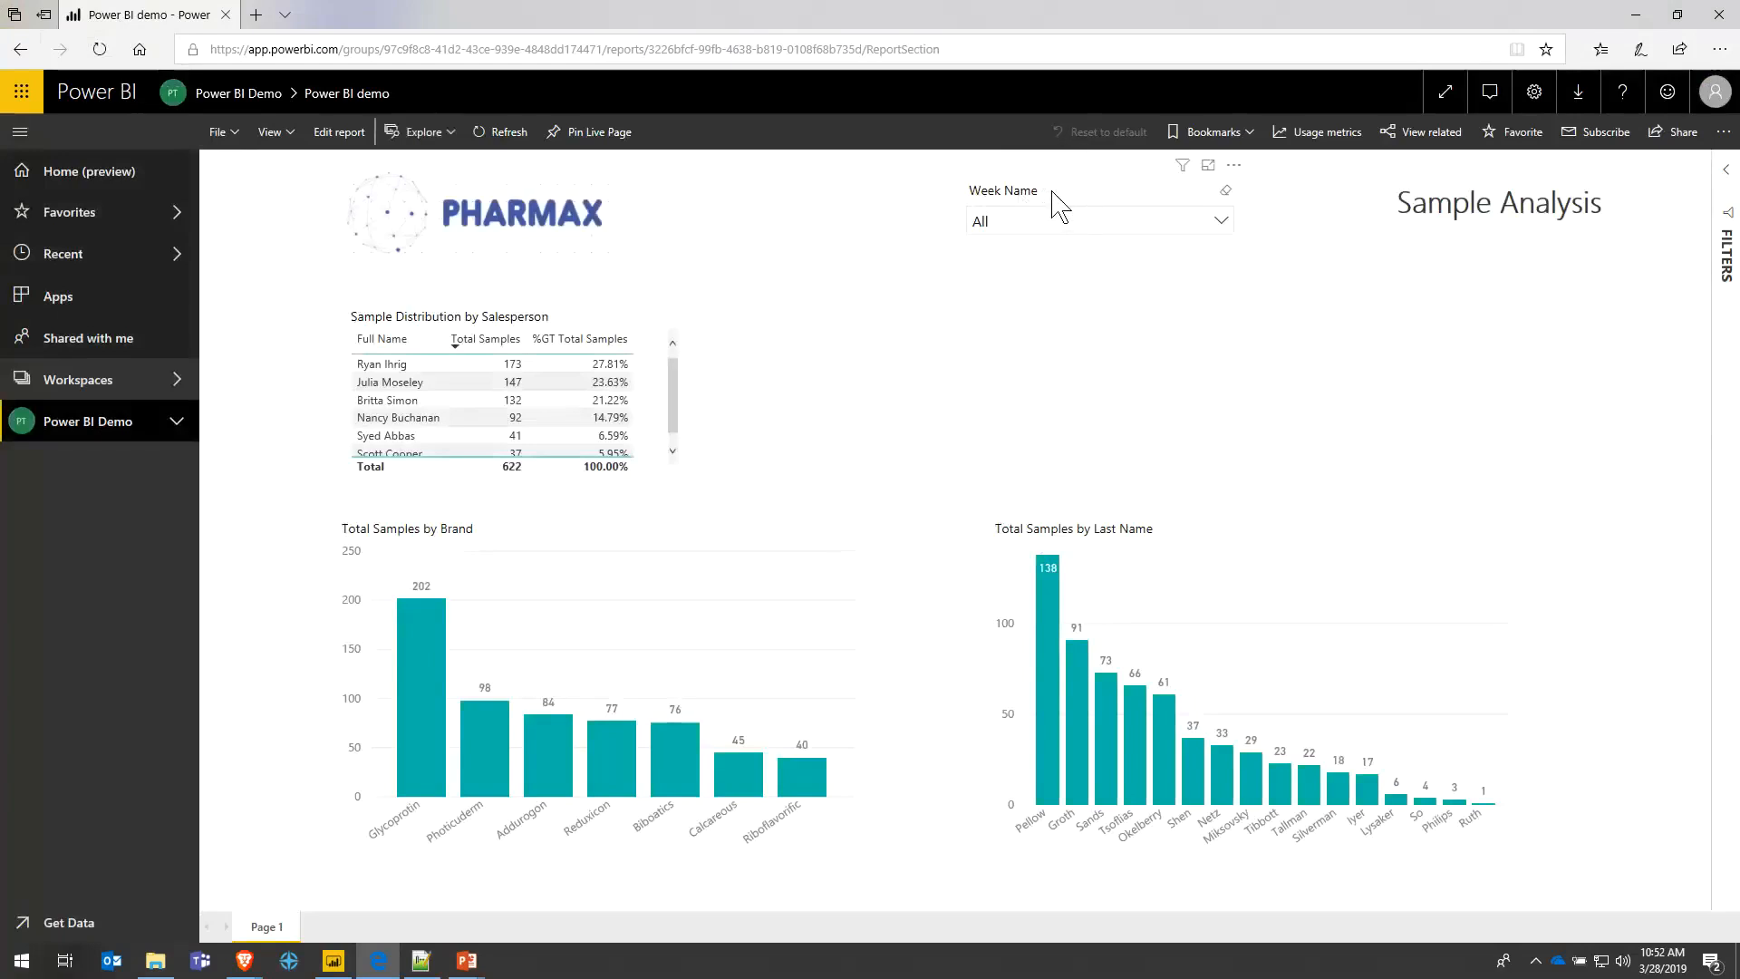
pyautogui.click(1223, 225)
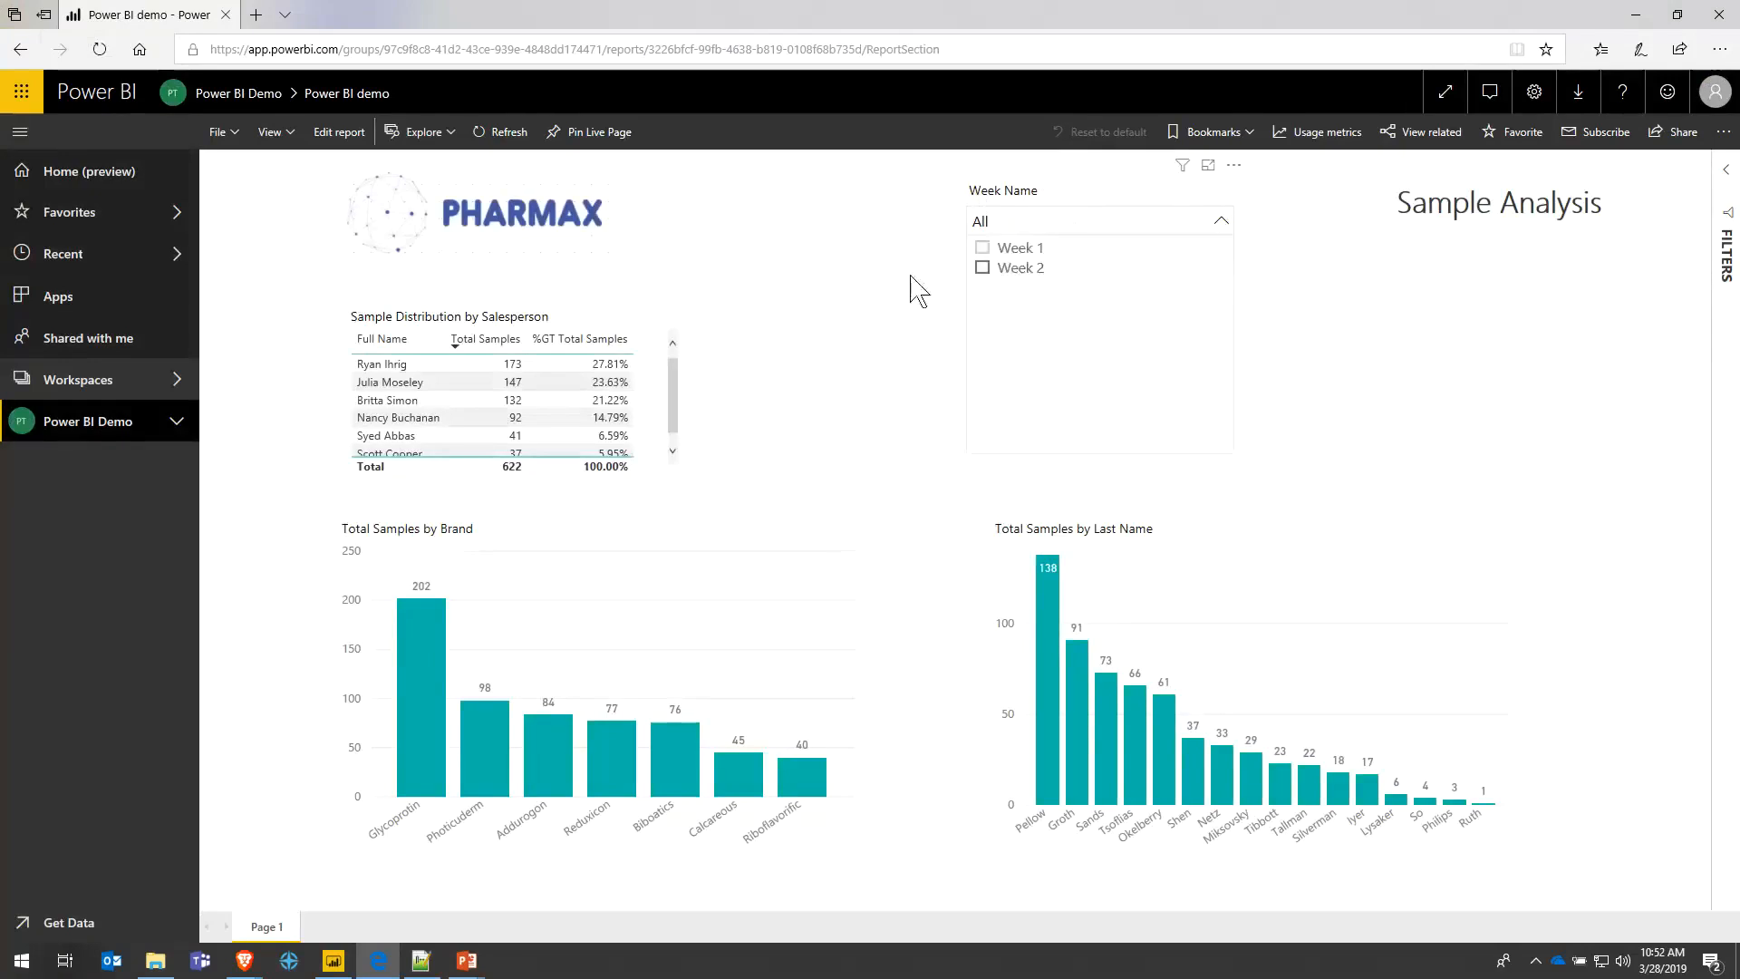
pyautogui.click(1013, 251)
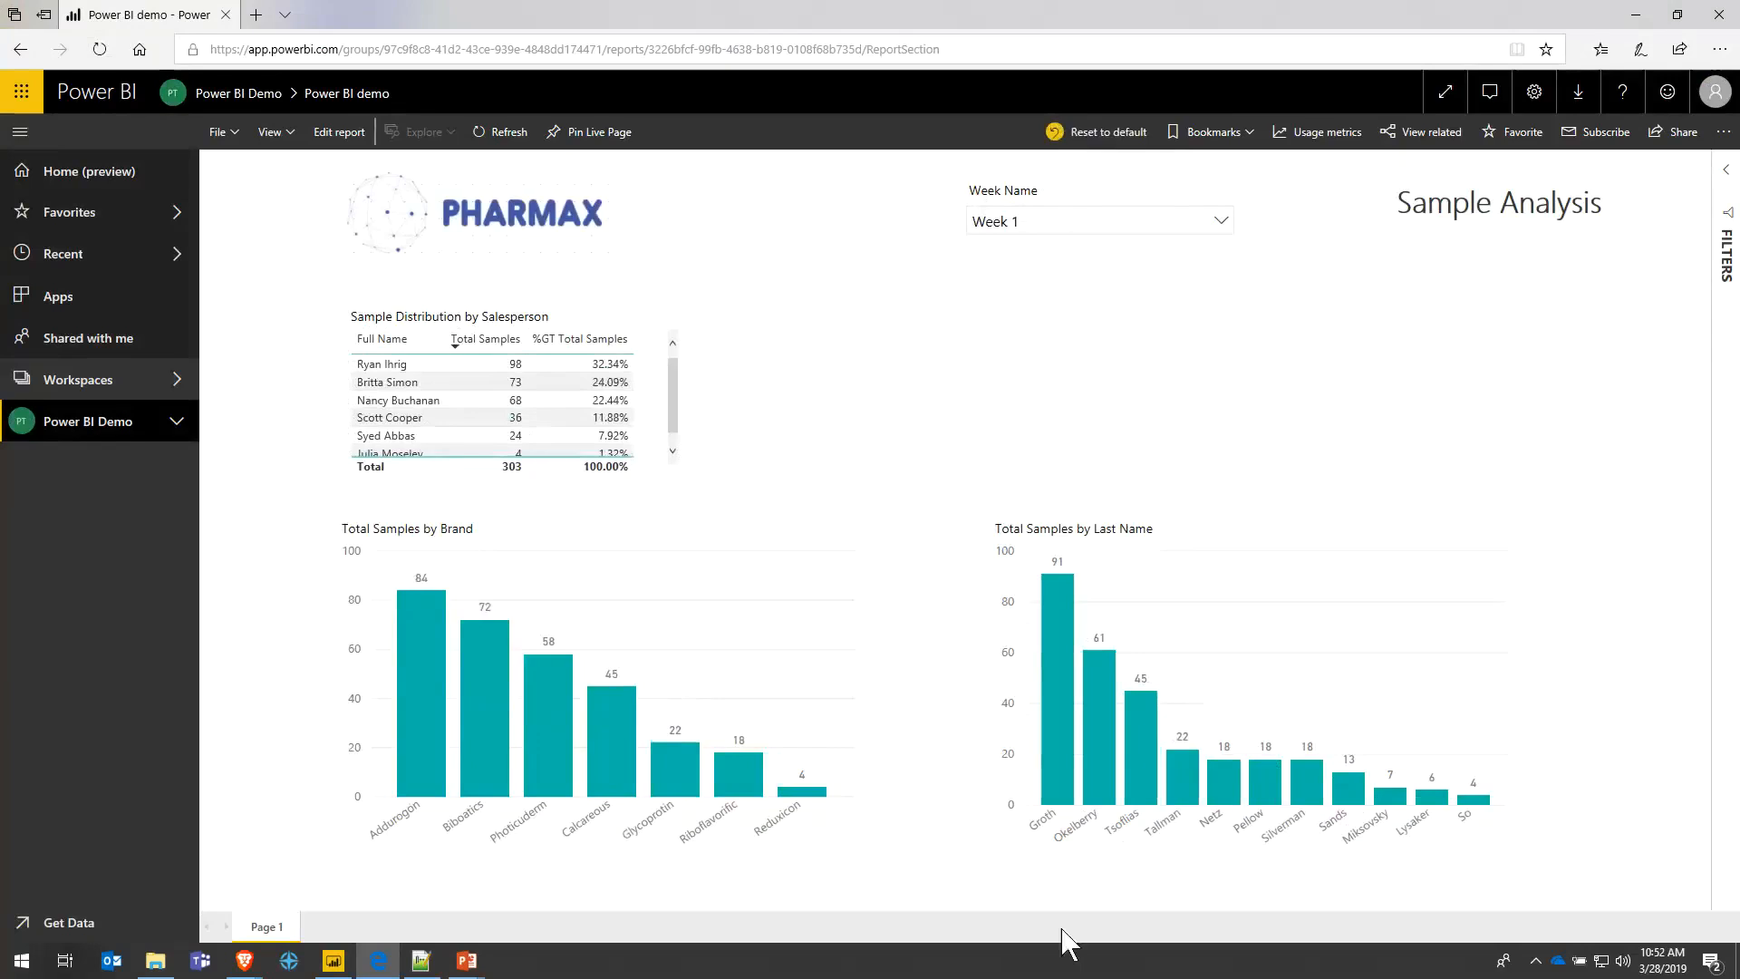
pyautogui.click(1193, 225)
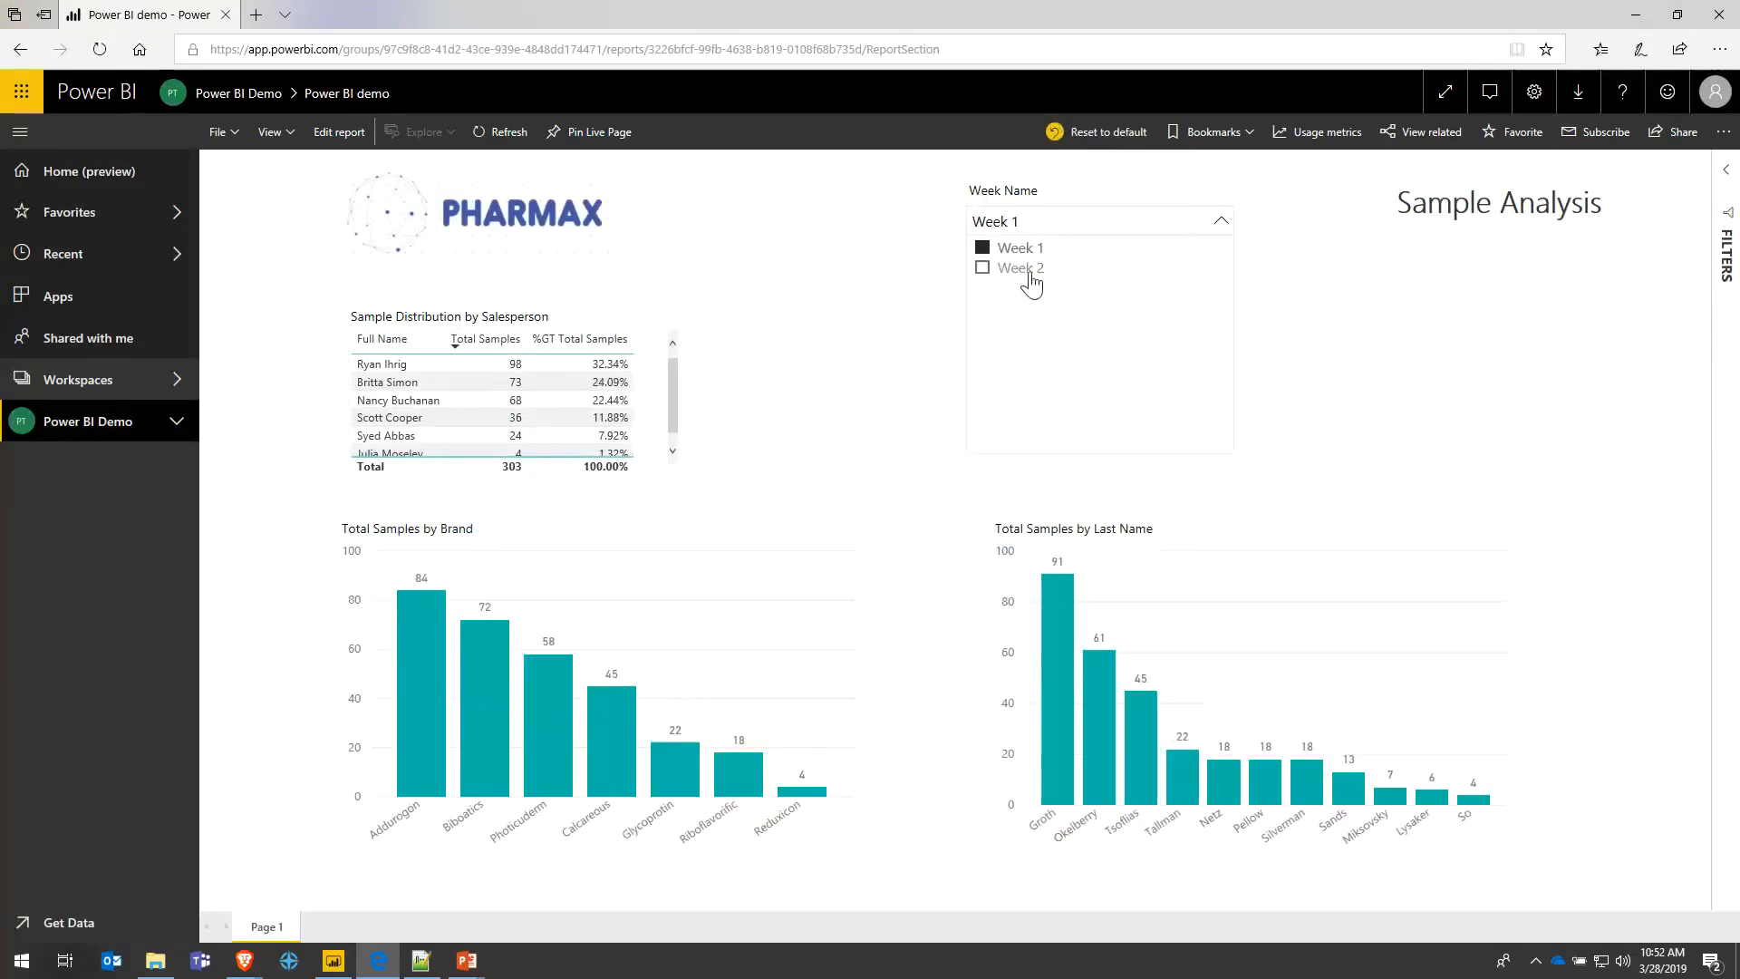
pyautogui.click(1022, 270)
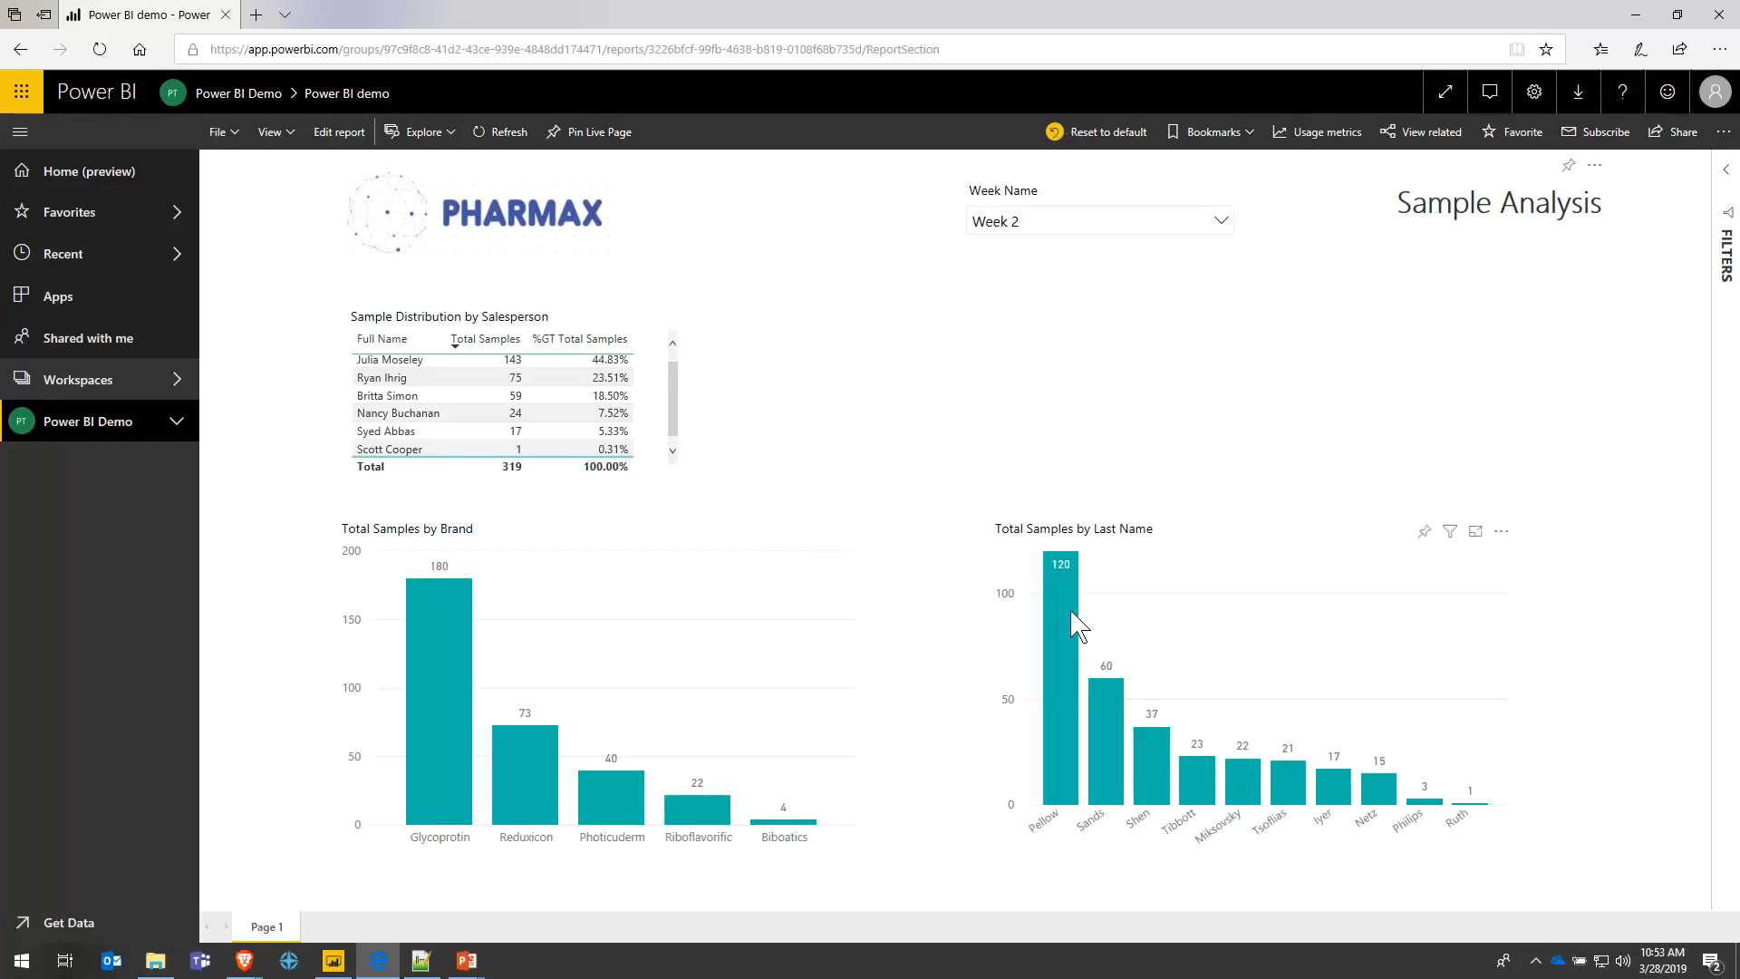
pyautogui.moveTo(1072, 616)
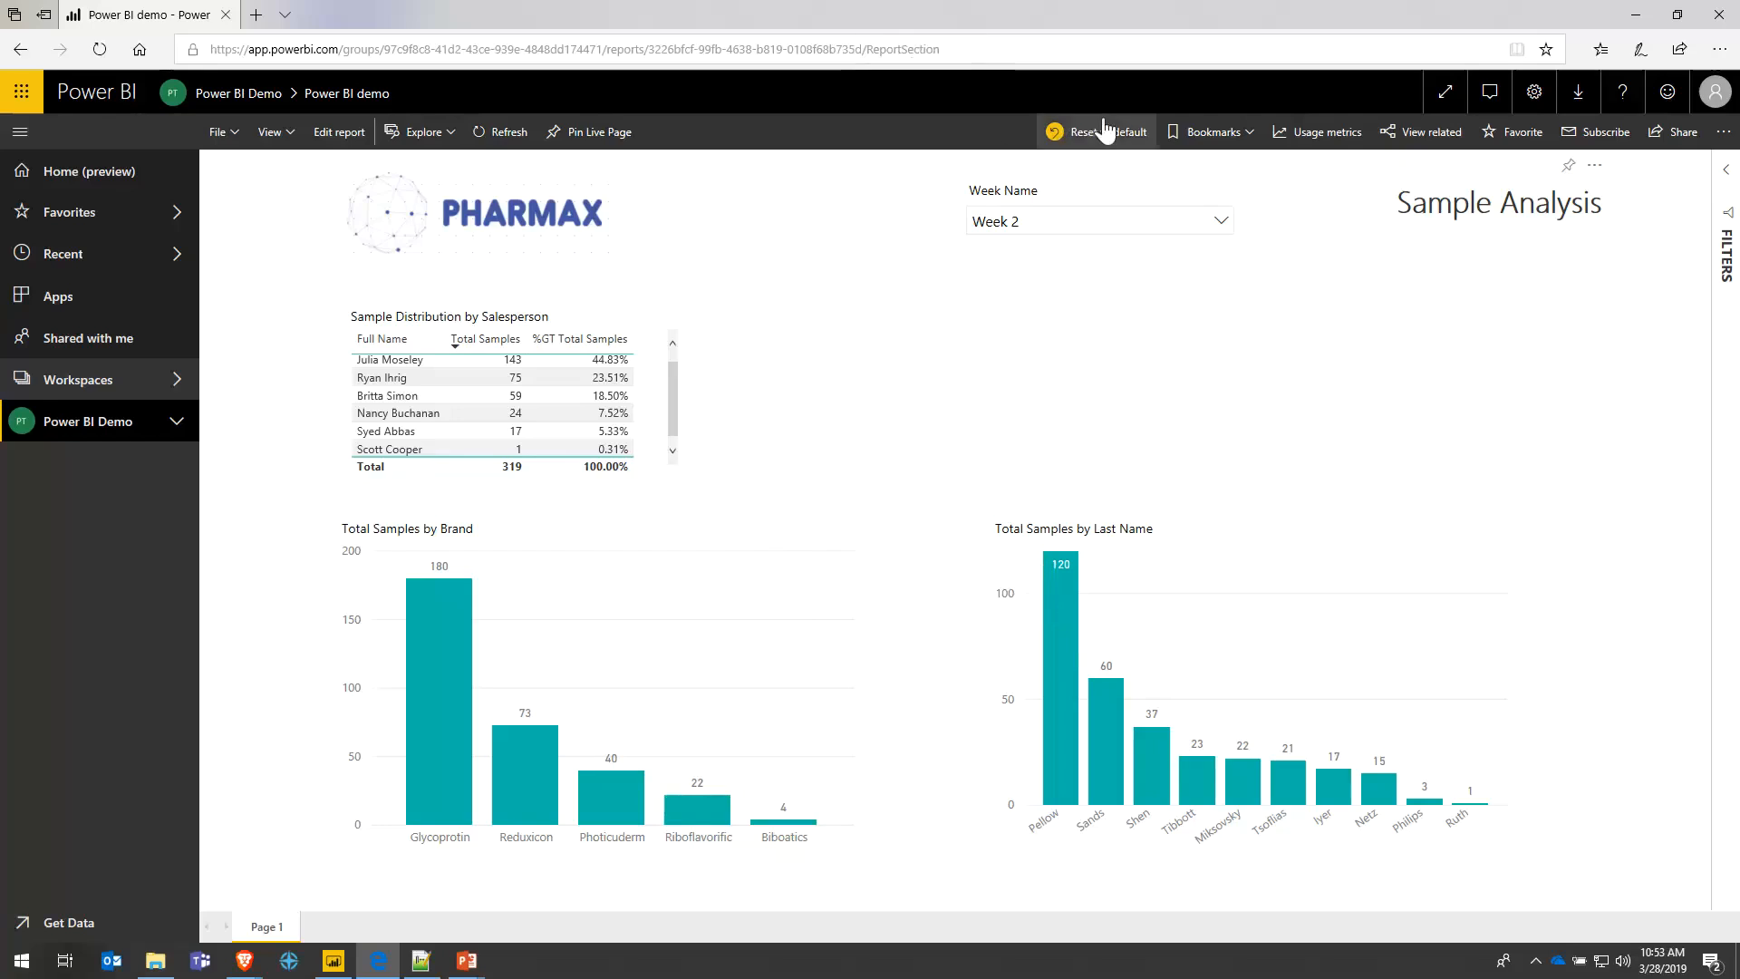
# - Clear the Week 2 filter and try cross-filtering on the Pellow bar
pyautogui.click(1097, 224)
pyautogui.click(1036, 269)
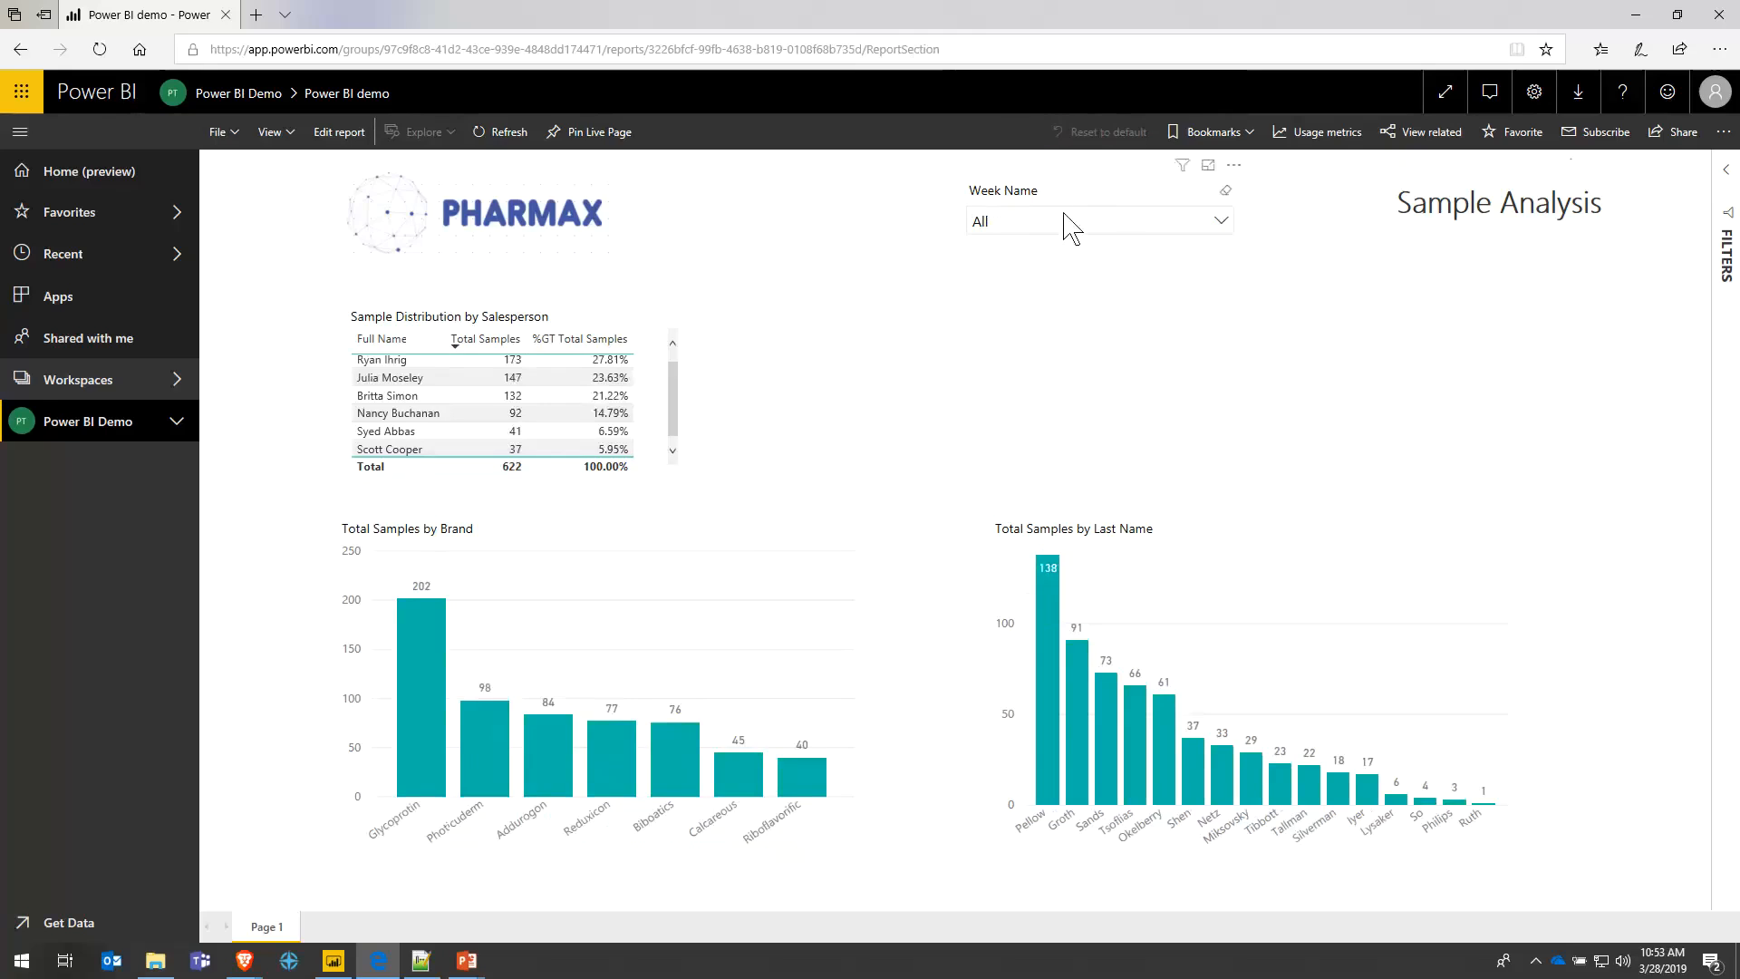
pyautogui.click(1051, 603)
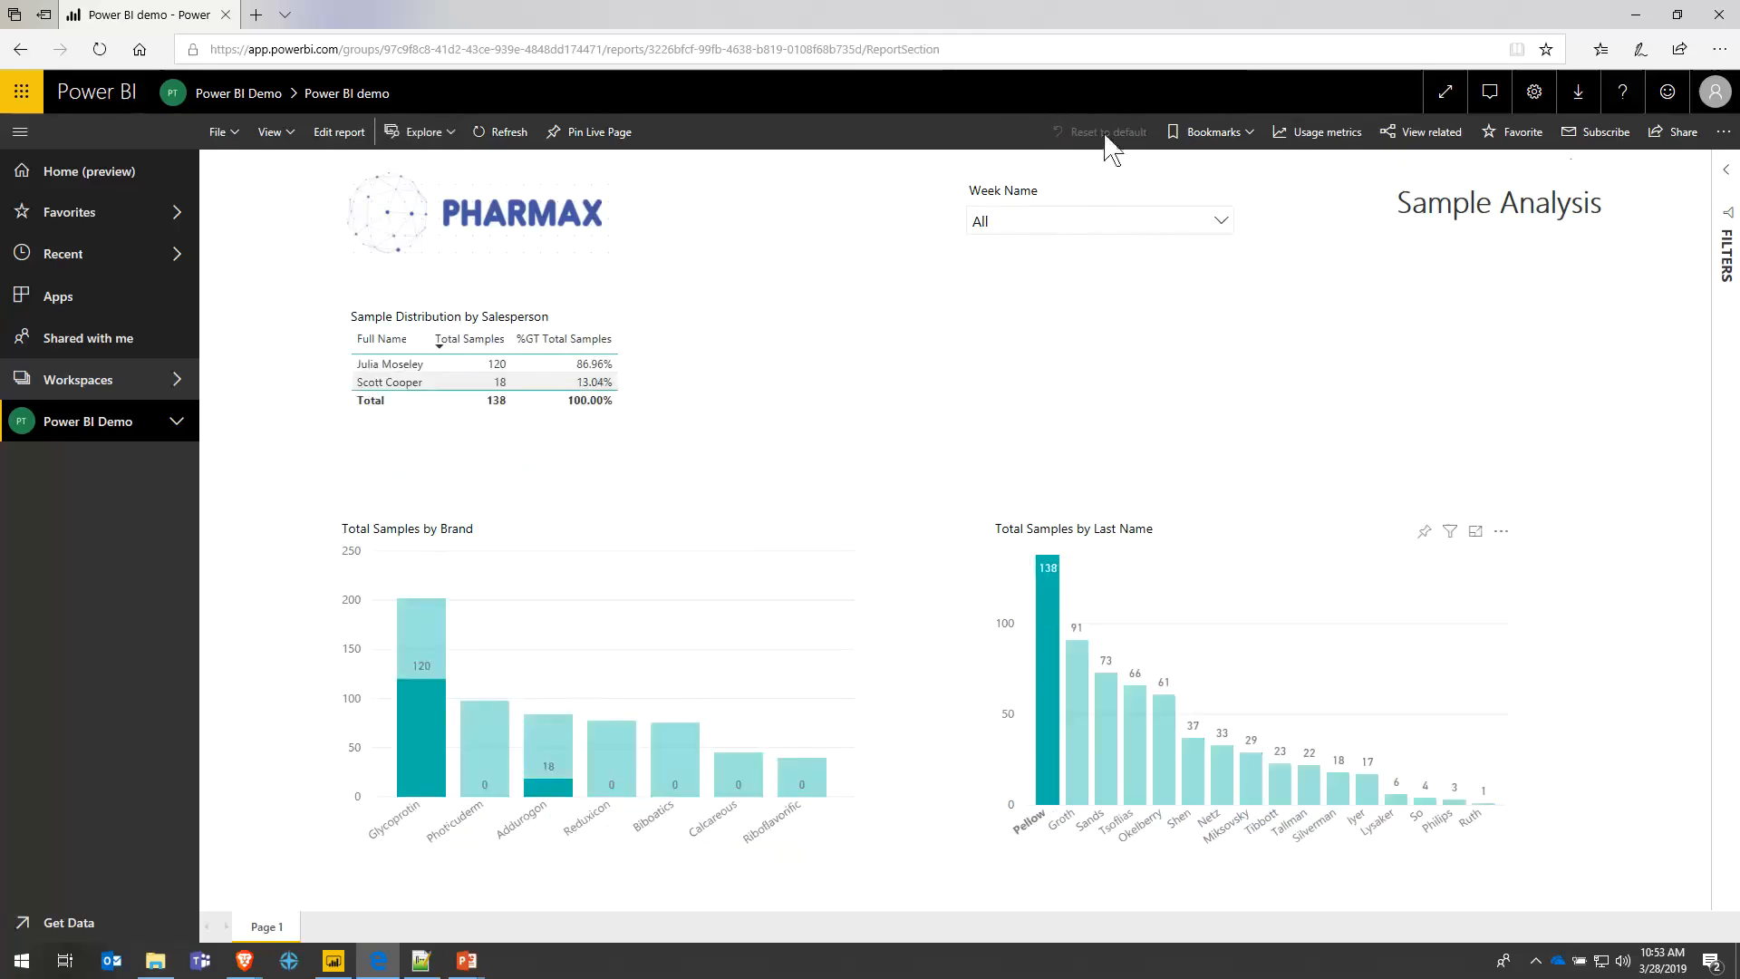
pyautogui.click(1052, 675)
# - Reselect Week 2, then reset the report to default so totals return to 622
pyautogui.click(1043, 221)
pyautogui.click(1021, 269)
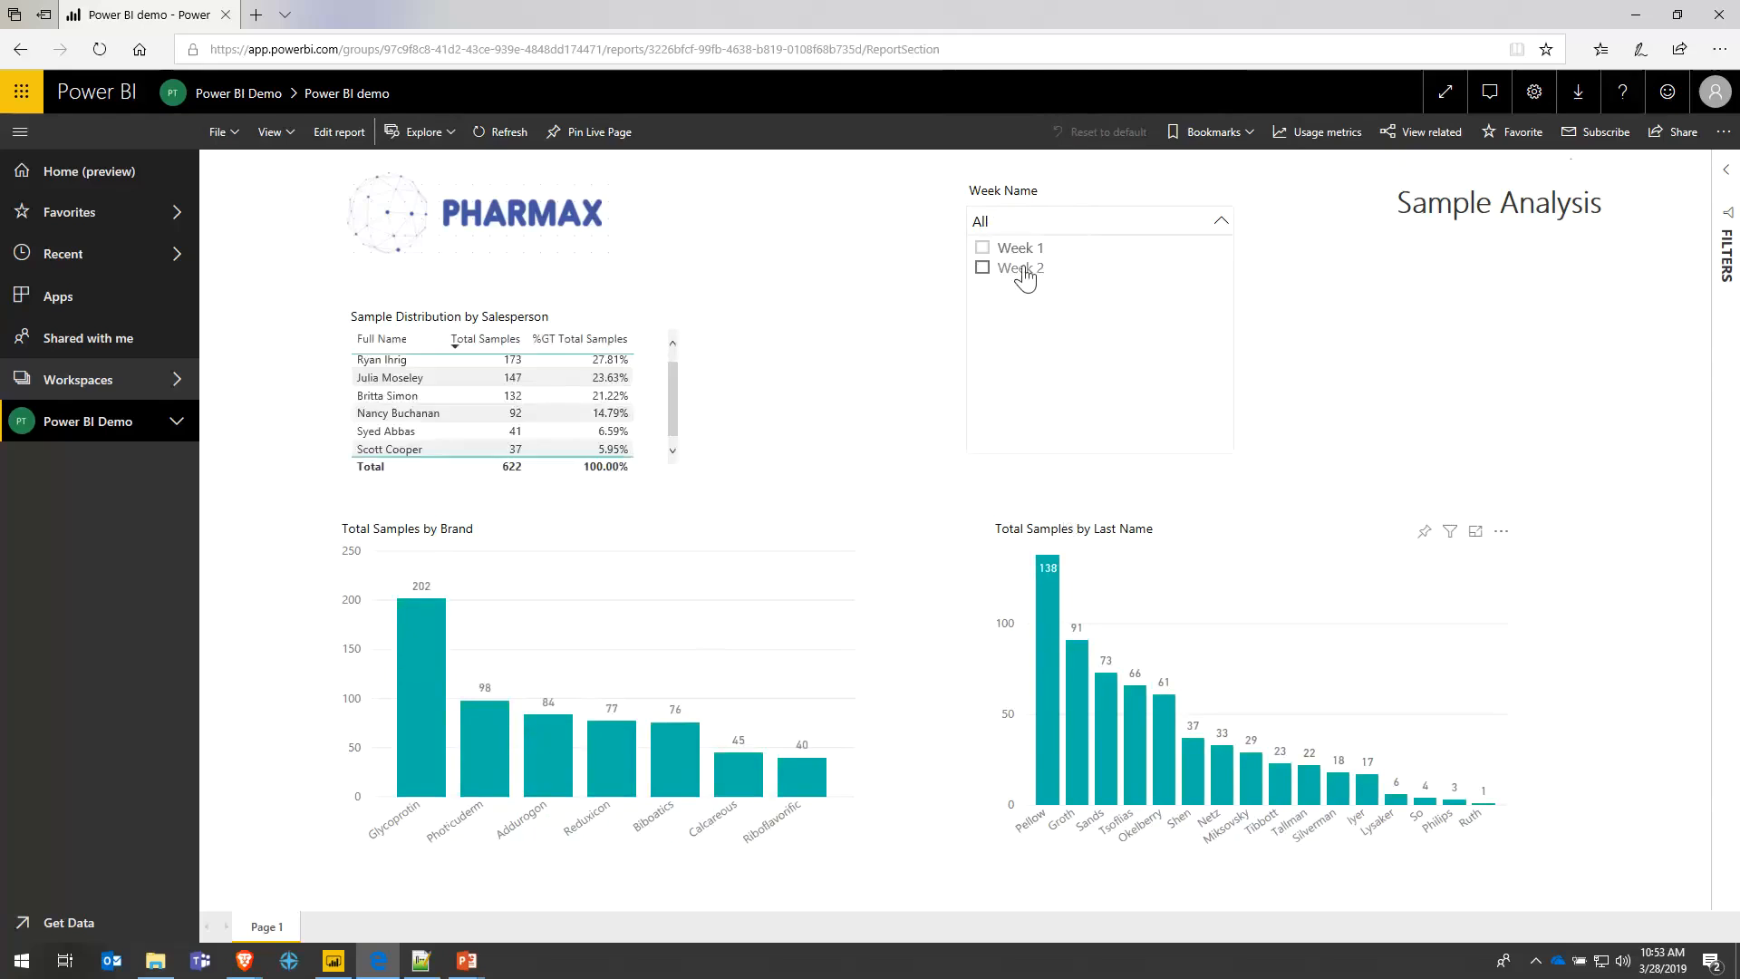
pyautogui.click(1362, 281)
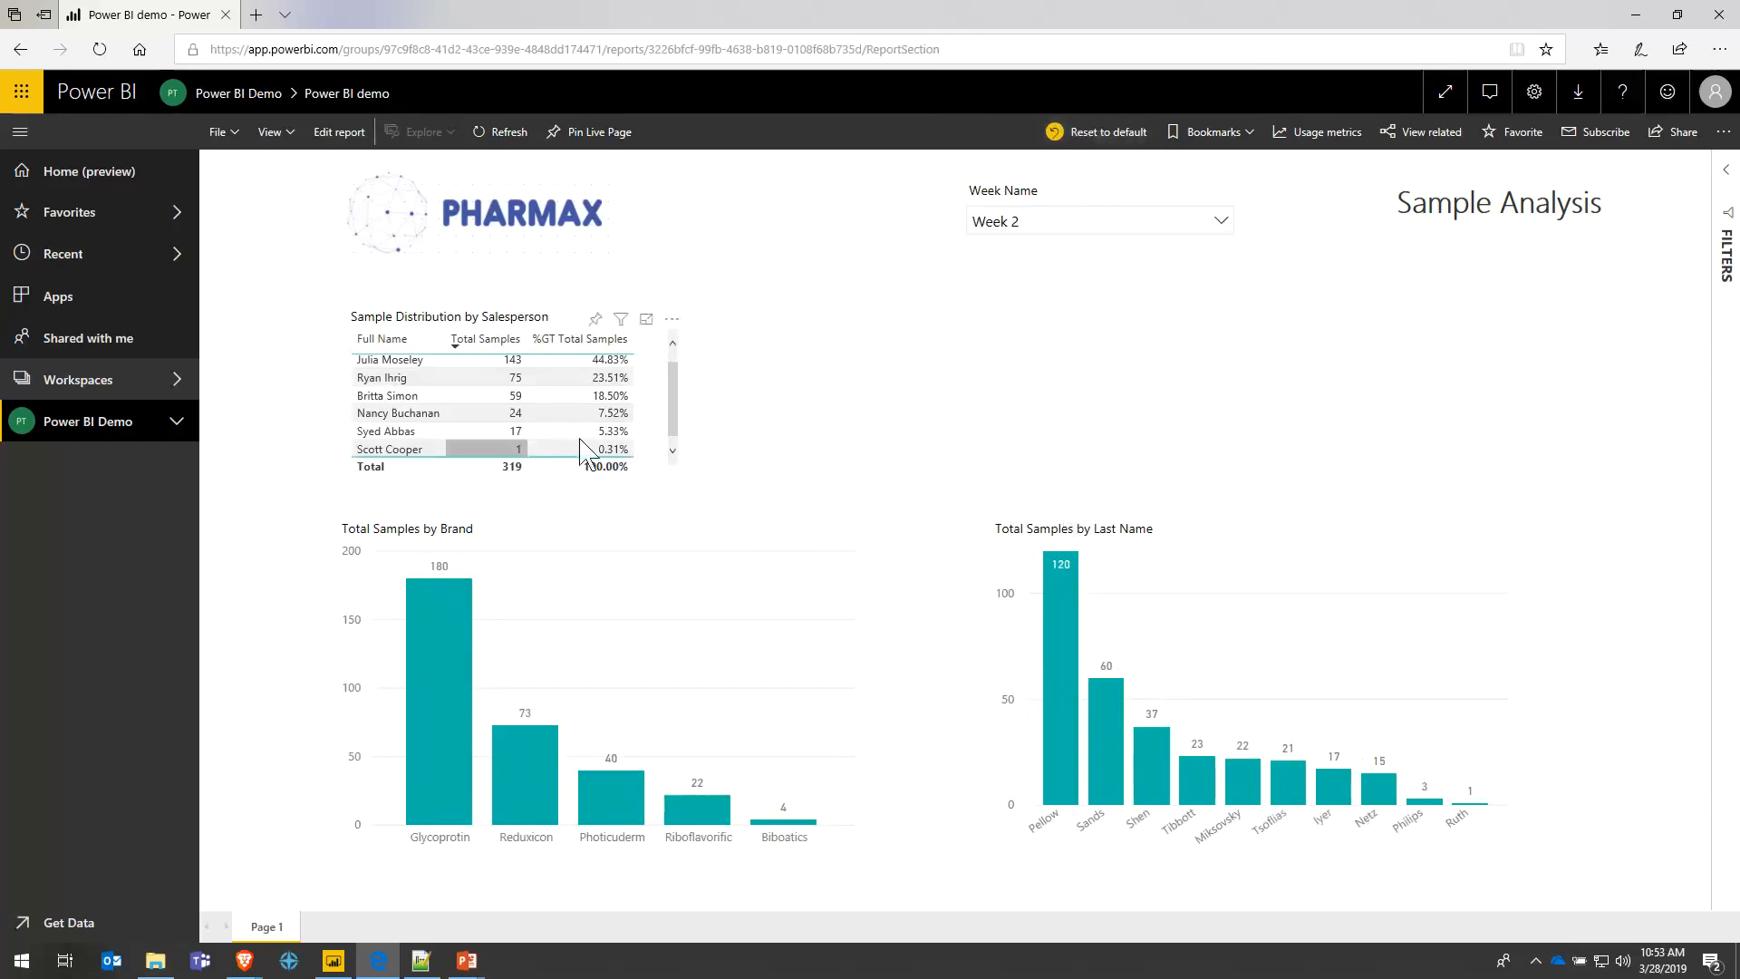
pyautogui.click(1104, 131)
pyautogui.click(984, 562)
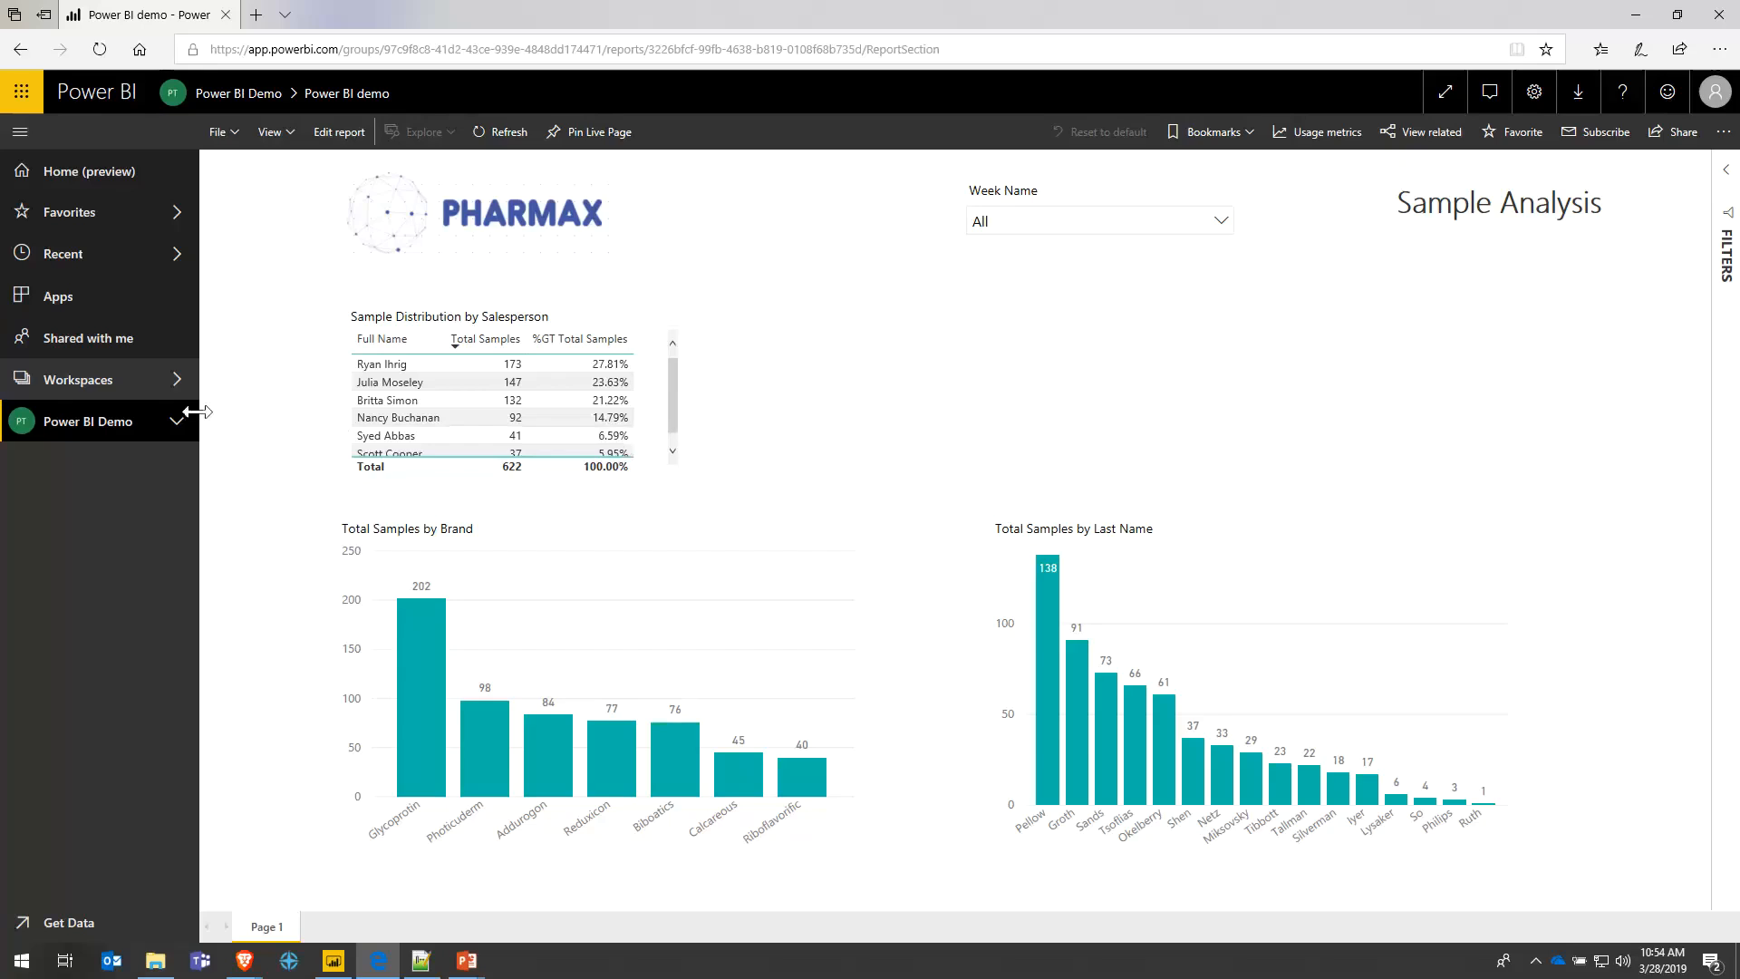
pyautogui.click(1658, 140)
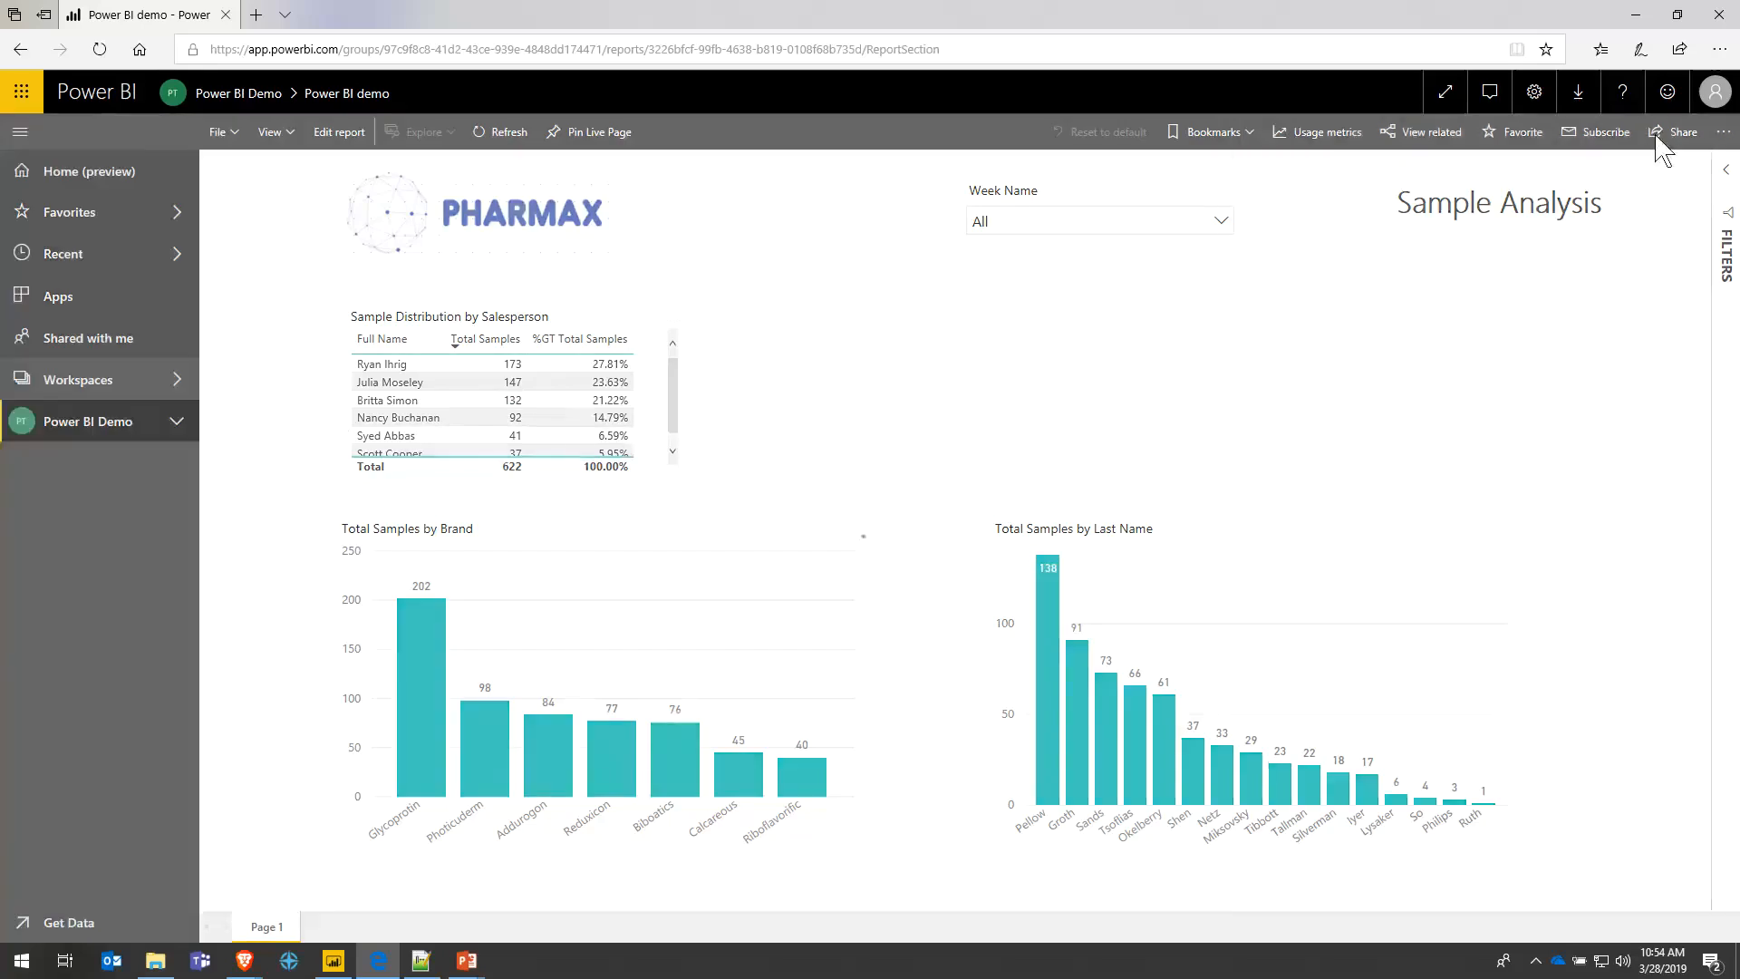
pyautogui.write('b')
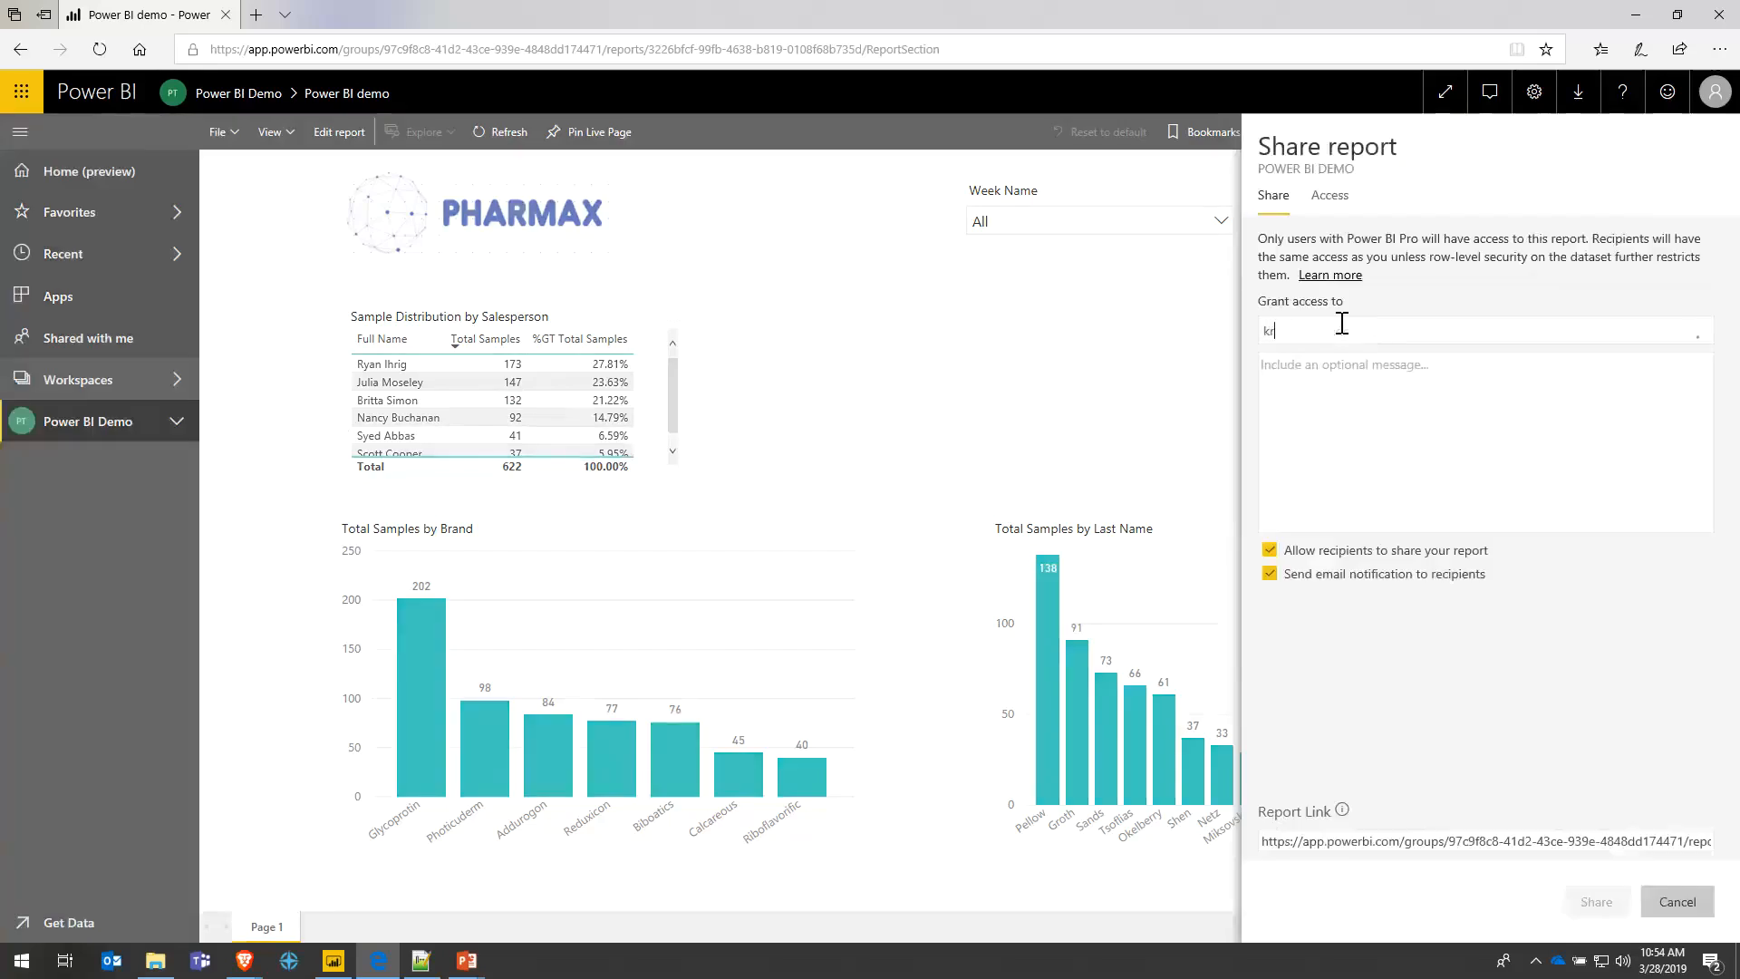
pyautogui.press('BackSpace')
pyautogui.write('kee')
pyautogui.write('ri')
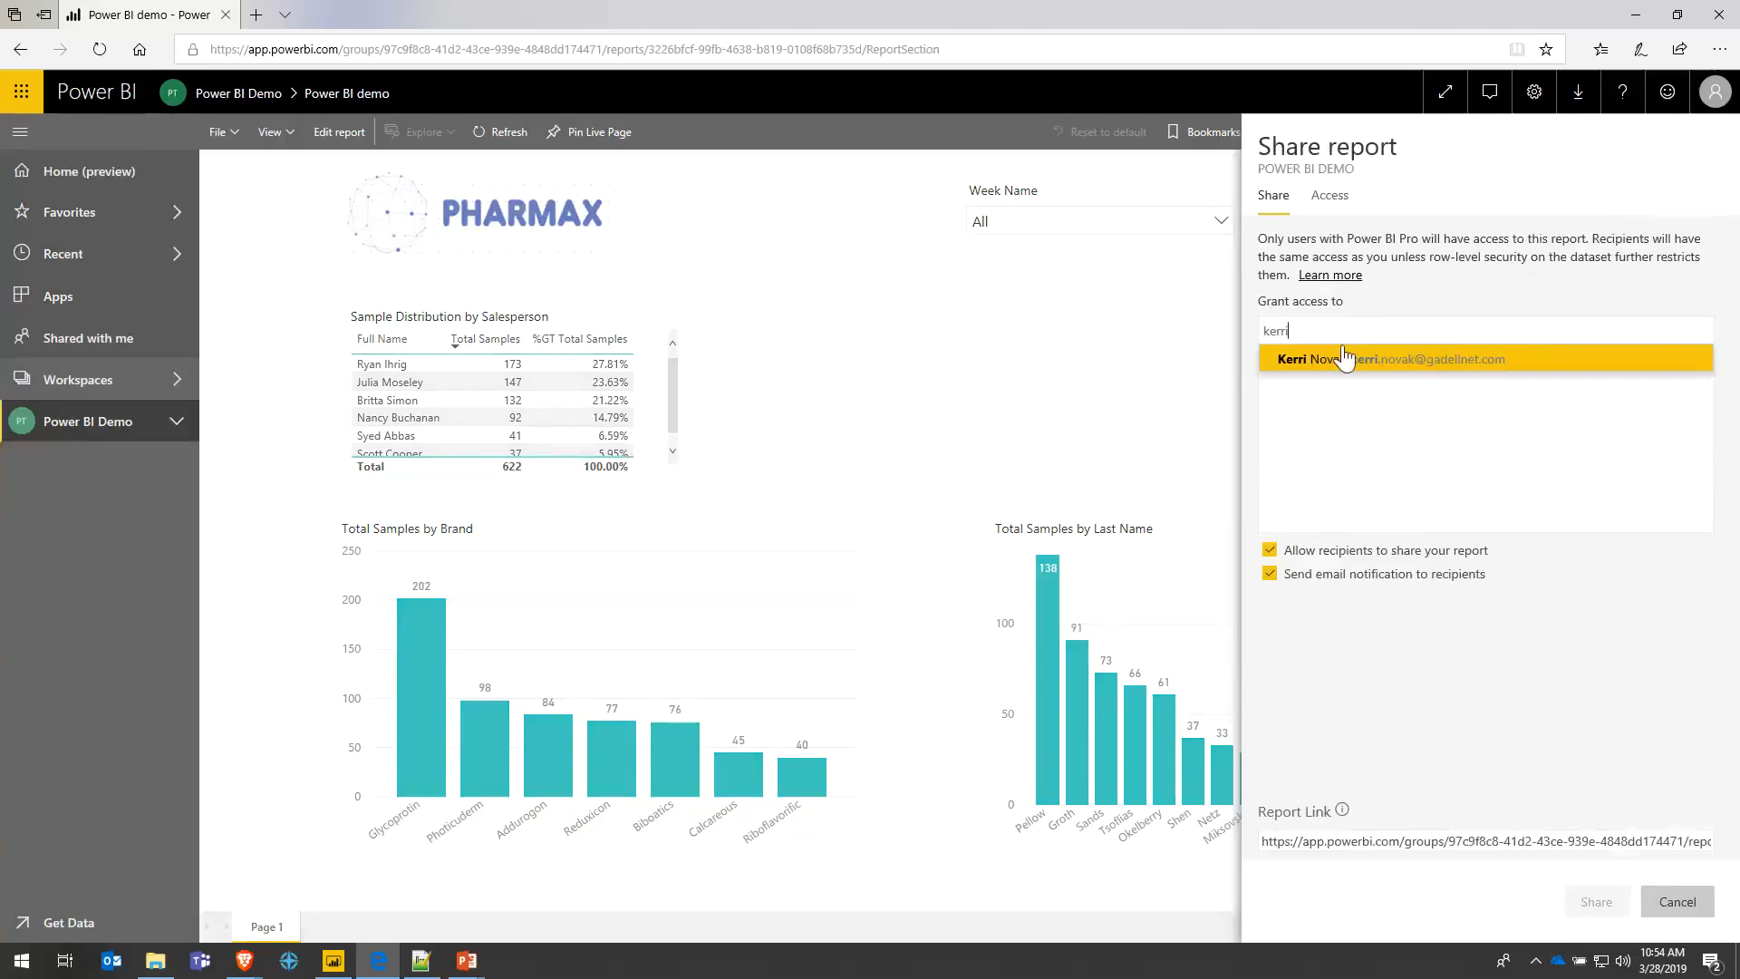
pyautogui.click(1337, 362)
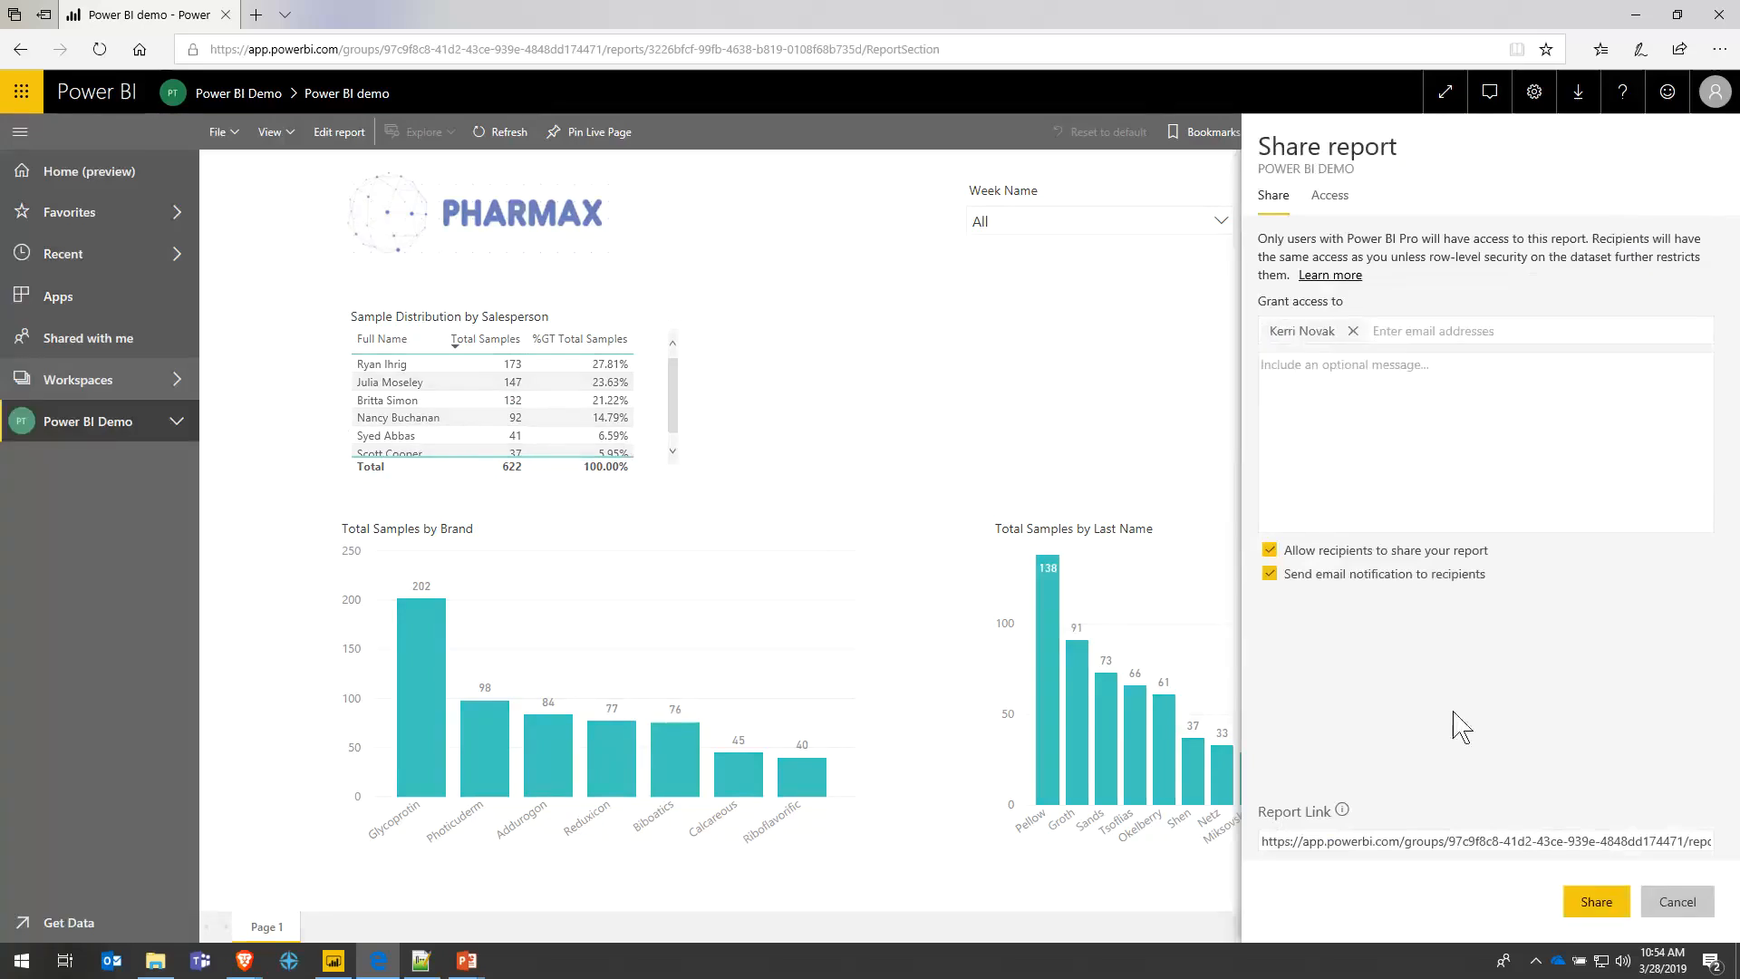
pyautogui.click(1545, 848)
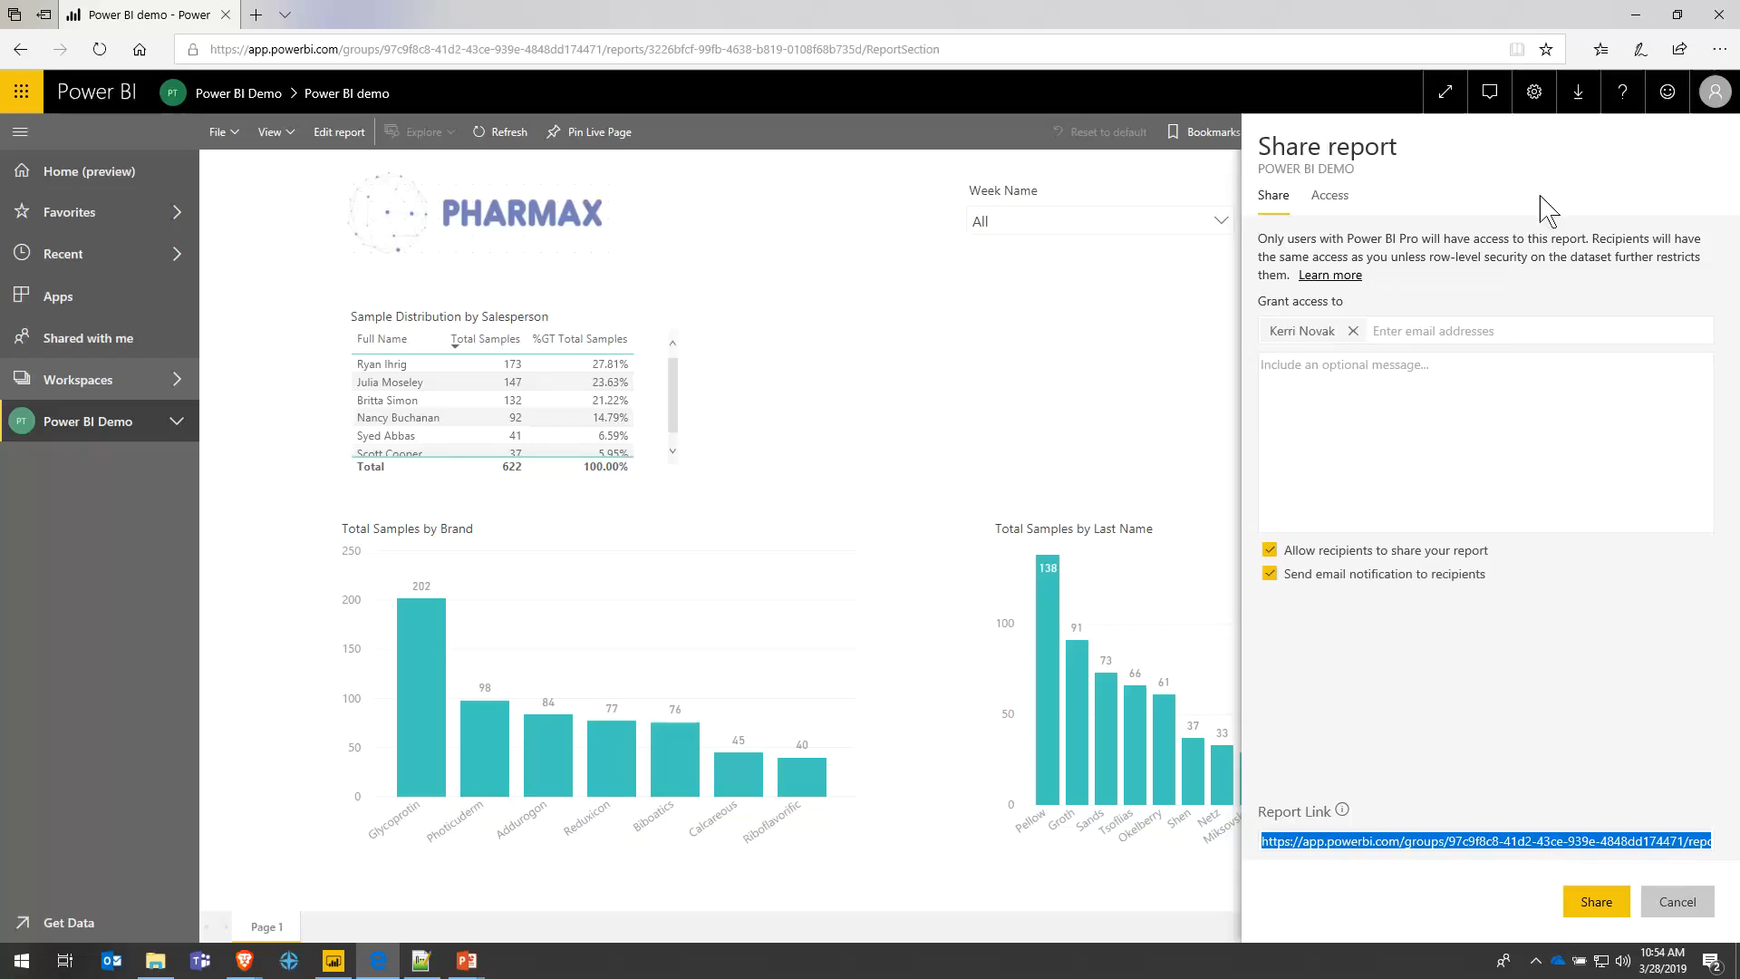
pyautogui.click(1676, 899)
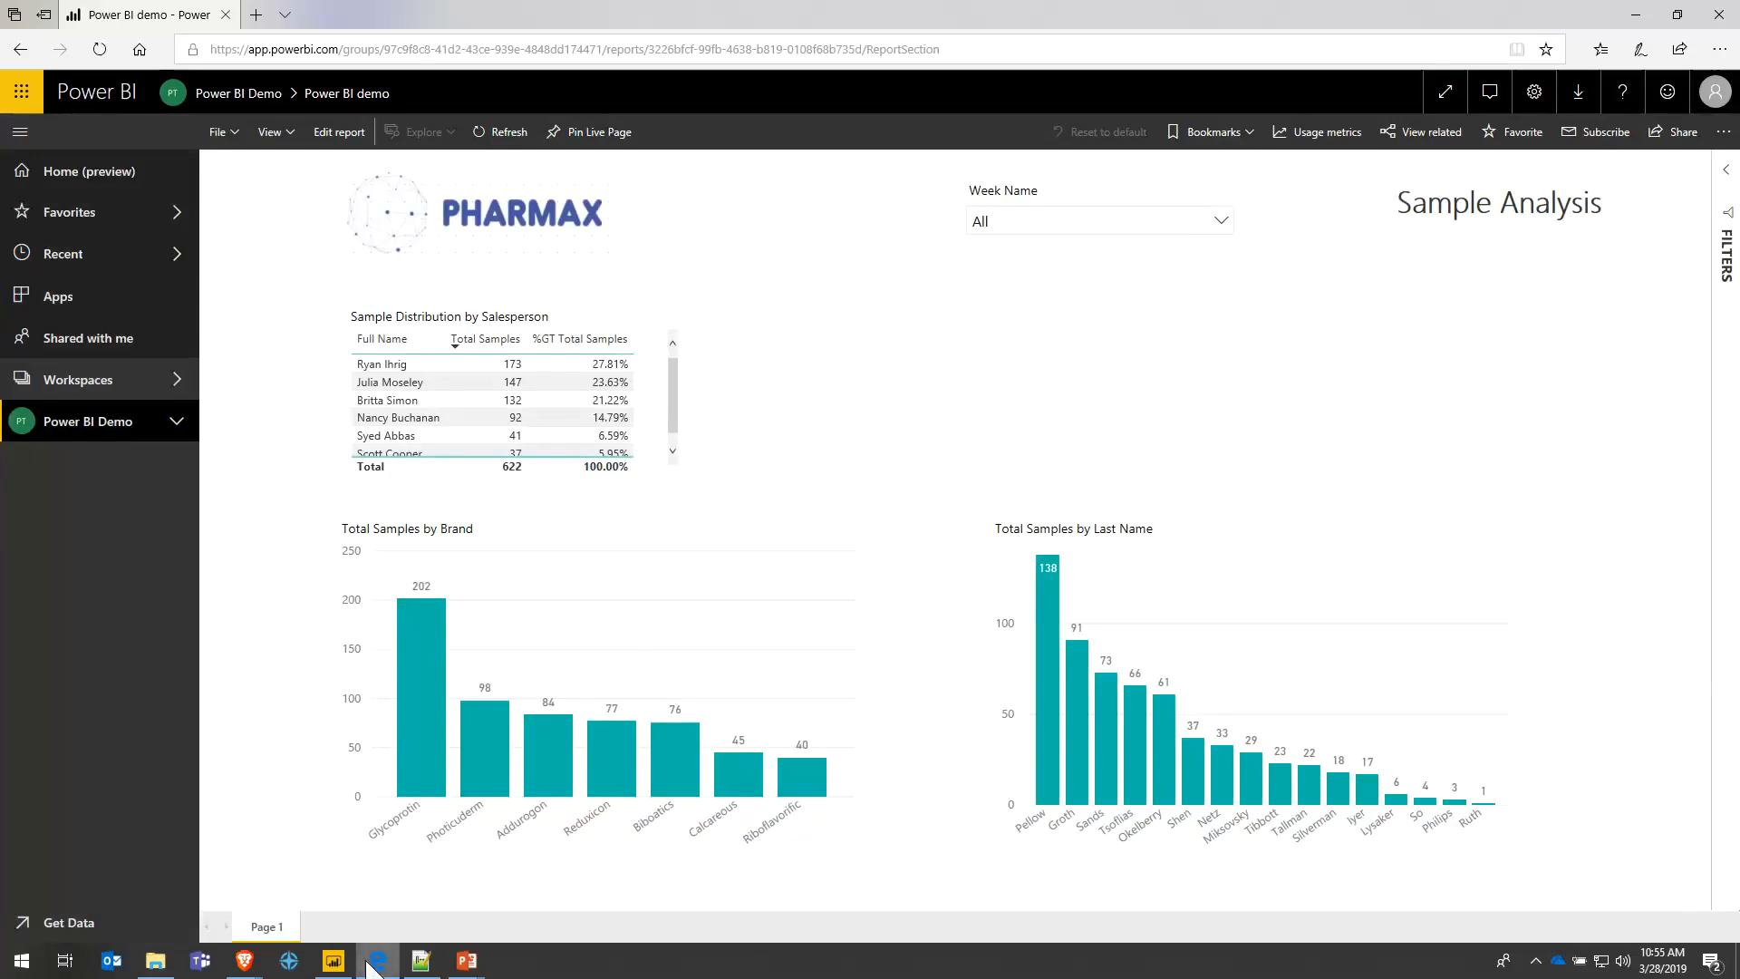
pyautogui.moveTo(372, 968)
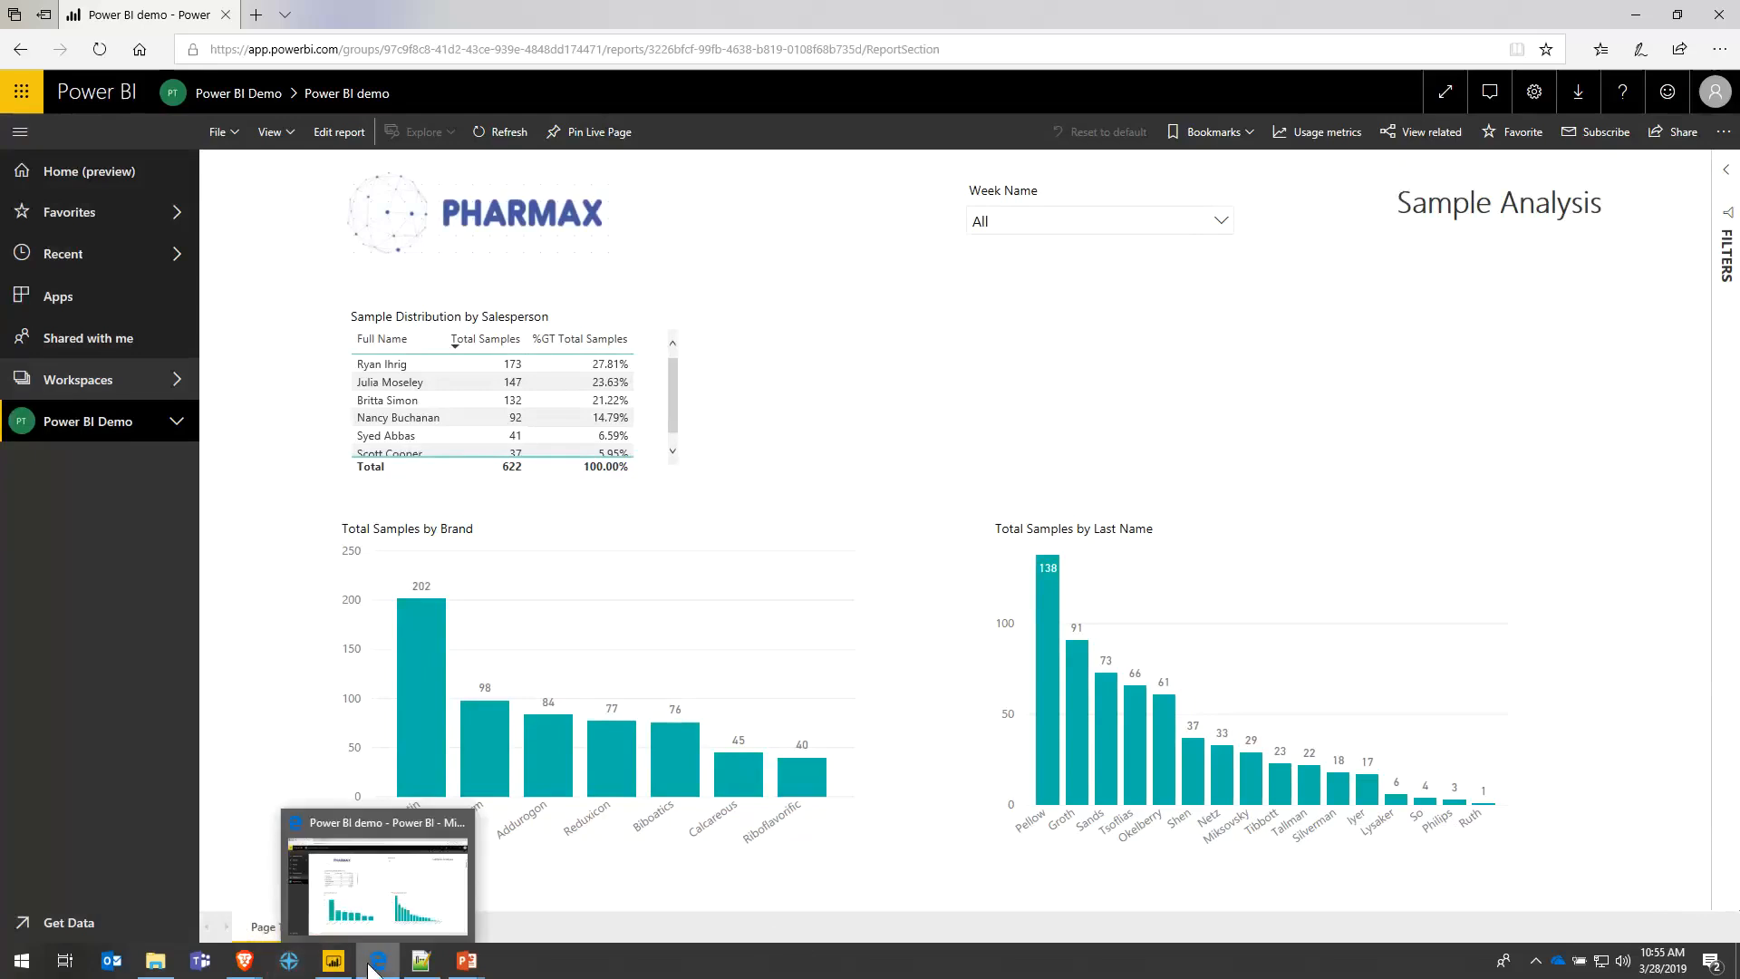